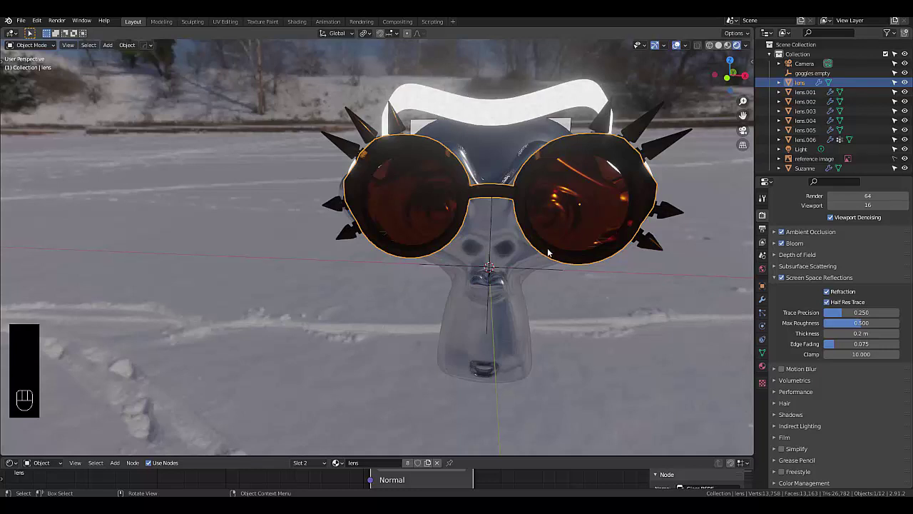
Step: Select the chrome Suzanne head and hide it
scroll(548, 251, "down", 4)
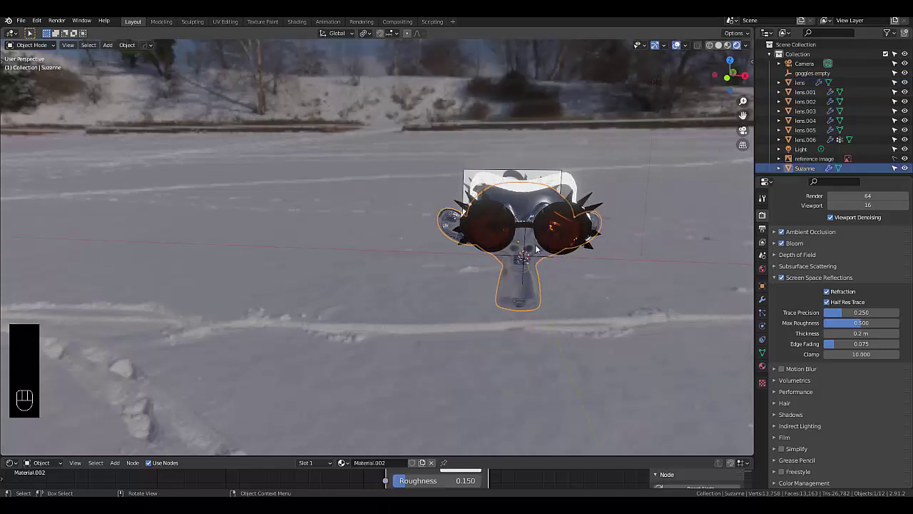
left_click(522, 284)
scroll(521, 275, "up", 5)
mouse_move(519, 260)
middle_mouse_down()
mouse_move(586, 245)
mouse_move(653, 264)
mouse_move(518, 248)
middle_mouse_up()
key("h")
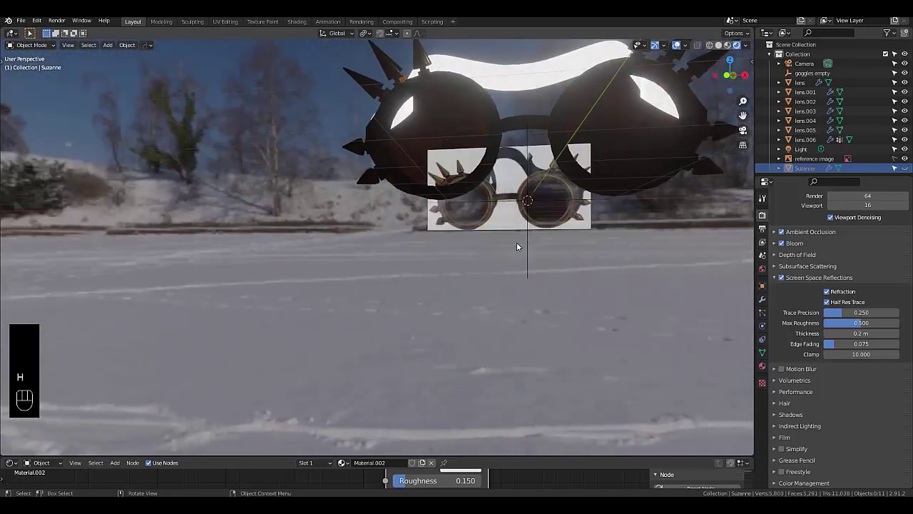
Step: Orbit and zoom around the spiked goggles to inspect them from several angles
scroll(518, 239, "up", 3)
scroll(540, 189, "up", 1)
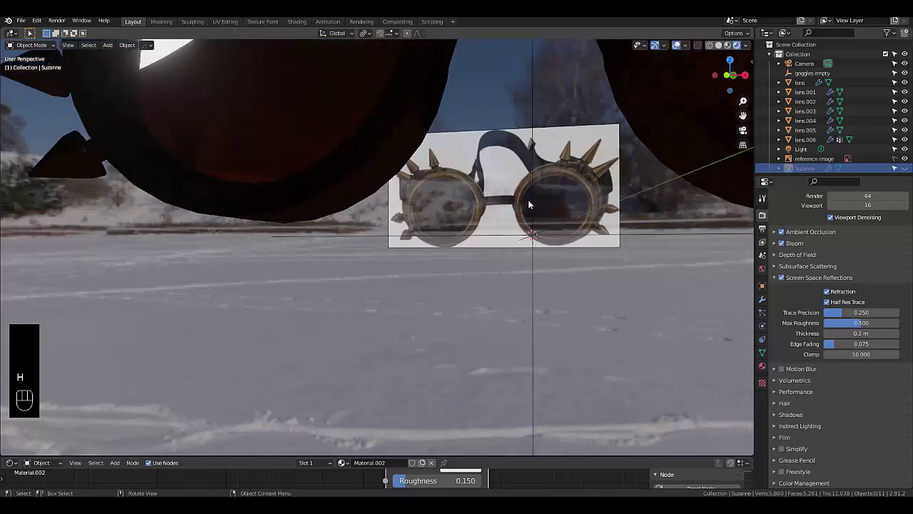
middle_click_drag(553, 203, 406, 102)
scroll(451, 100, "up", 3)
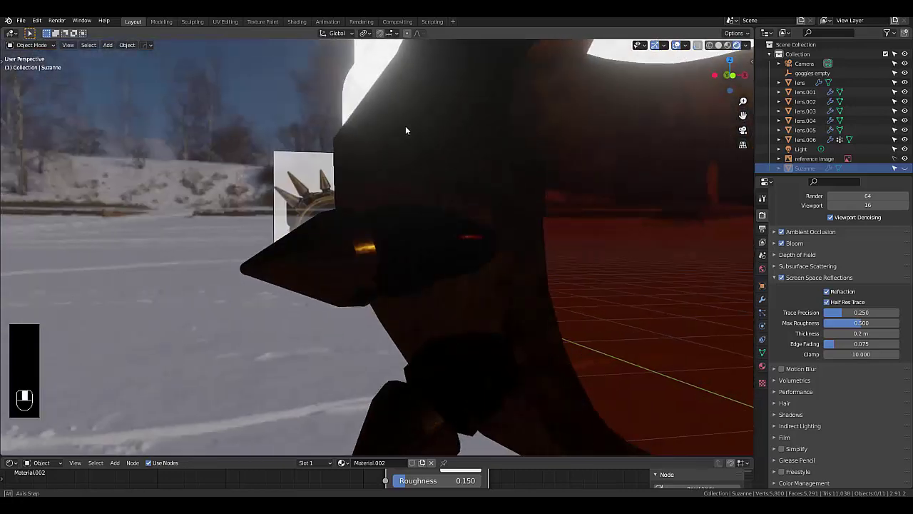
scroll(417, 241, "up", 1)
scroll(417, 241, "down", 4)
middle_click_drag(422, 224, 464, 247)
scroll(422, 120, "down", 3)
scroll(422, 120, "up", 5)
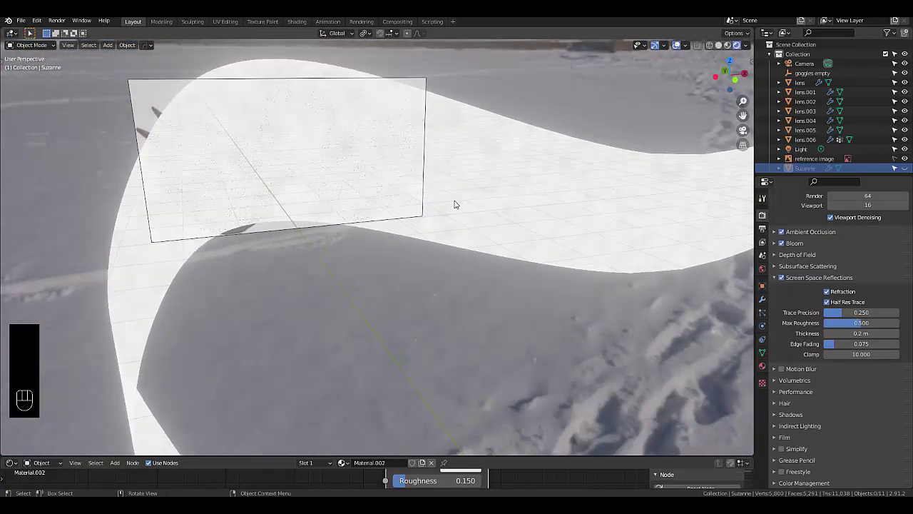
scroll(454, 204, "down", 5)
middle_click_drag(460, 210, 538, 290)
scroll(579, 277, "down", 3)
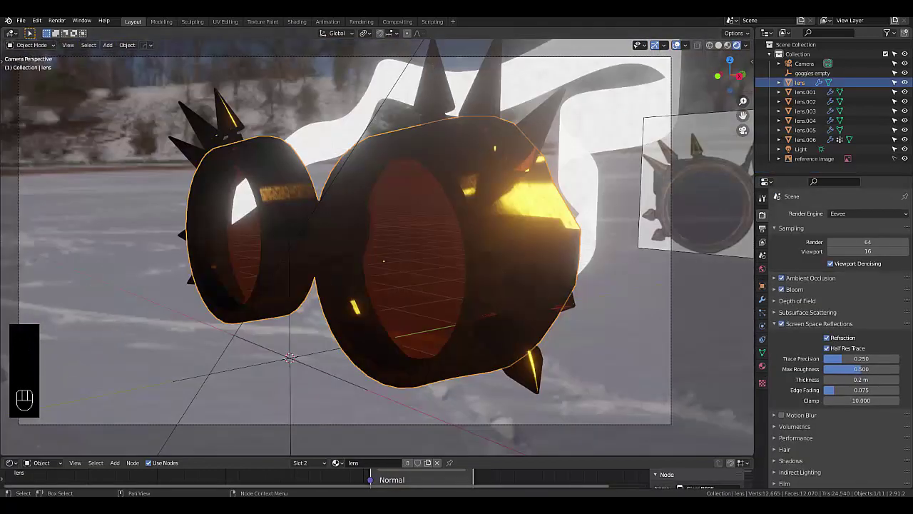
Step: Inspect the full-screen render of the amber-lensed goggles and close it
scroll(411, 466, "up", 2)
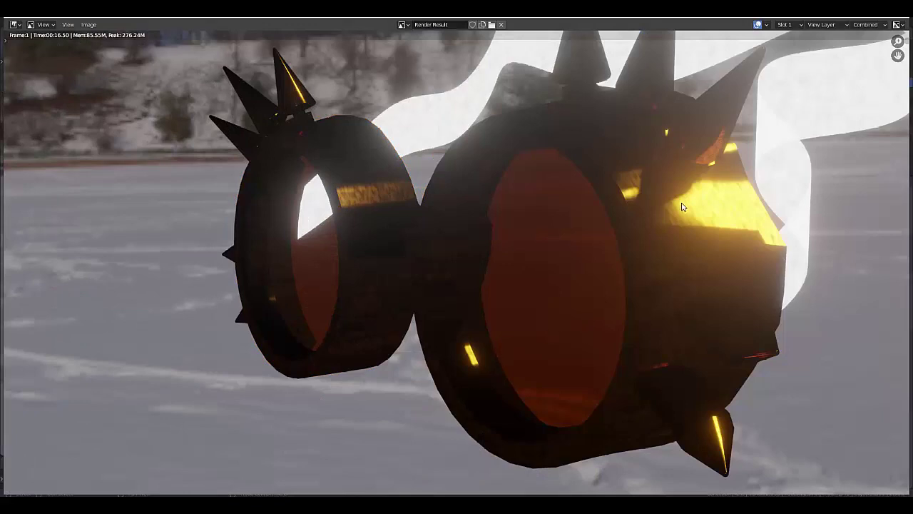
key("Escape")
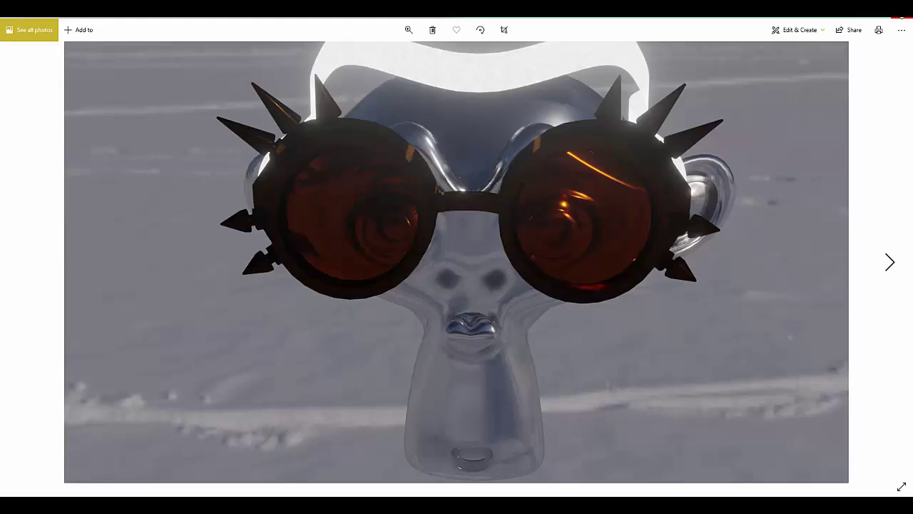
Step: View the next render with amber lenses, then switch to the steampunk goggles image search
left_click(895, 19)
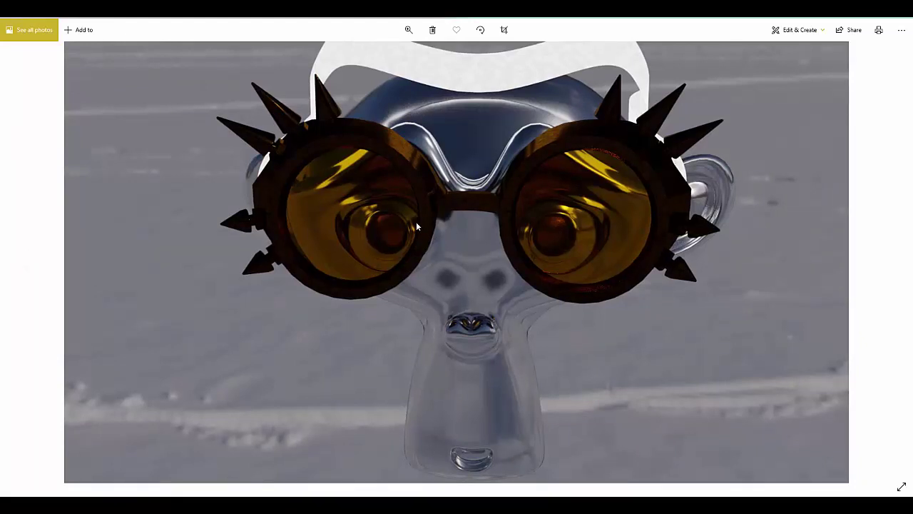
key("alt+Tab")
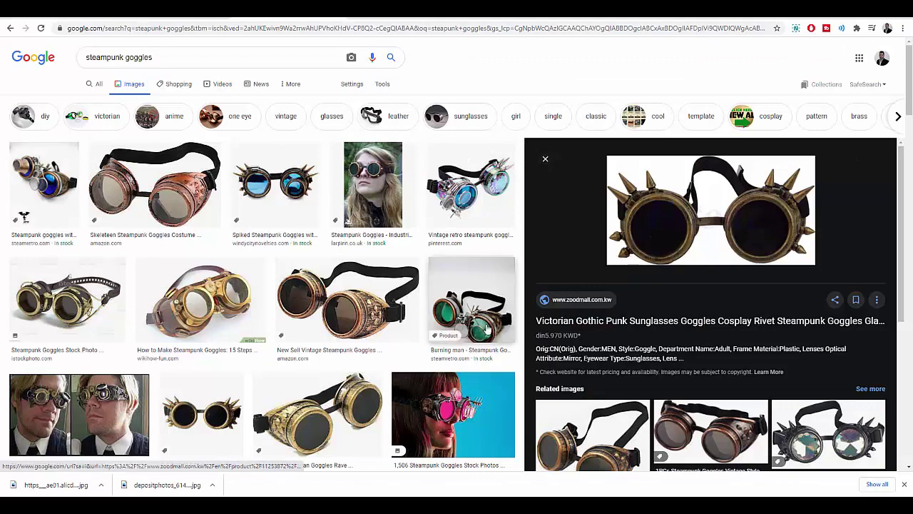
scroll(395, 129, "down", 5)
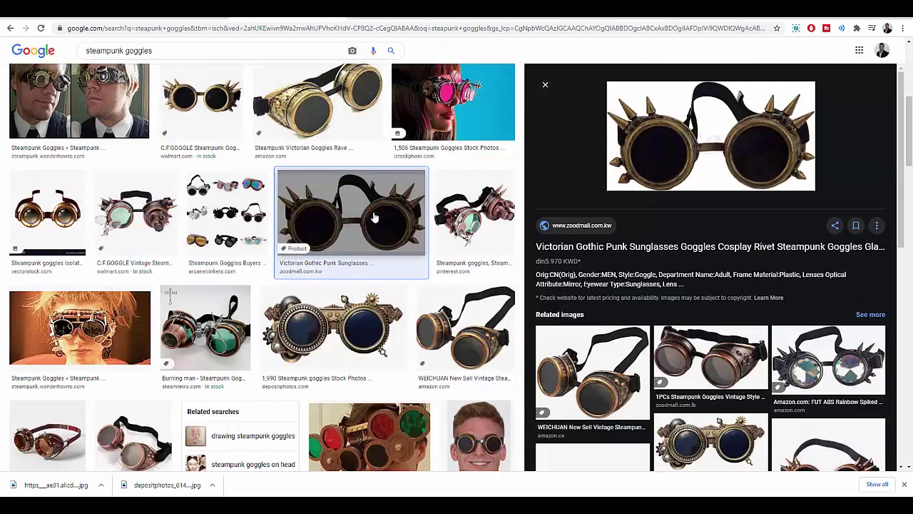
scroll(394, 130, "up", 5)
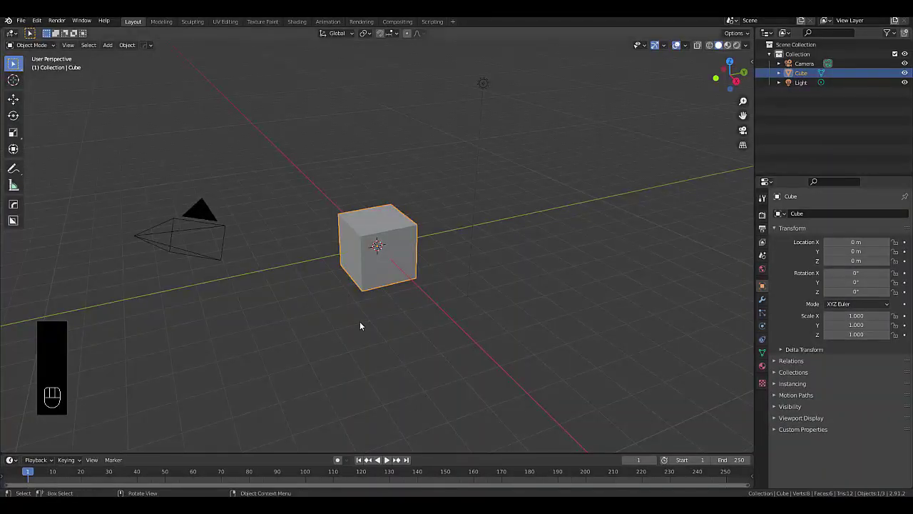
Step: Delete the default cube and add the steampunk goggles JPG from Downloads as a reference image
key("x")
left_click(360, 321)
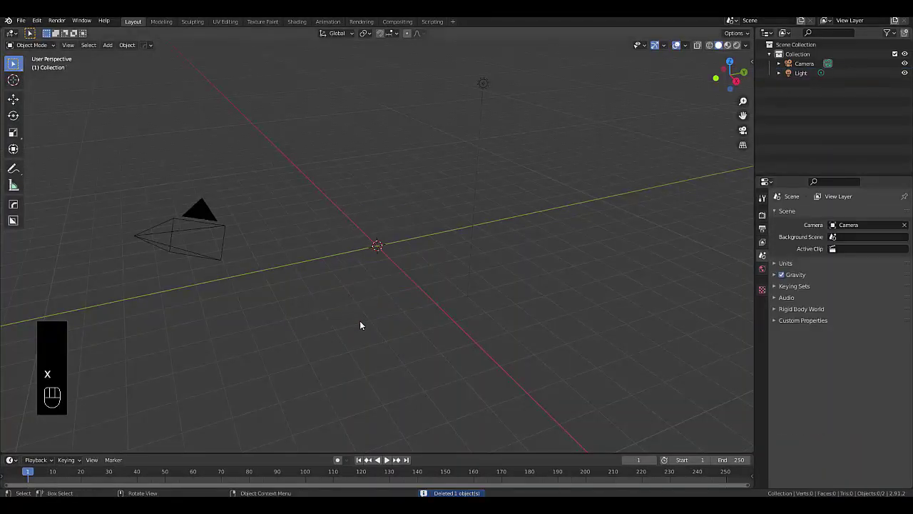
key("KP_1")
key("shift+a")
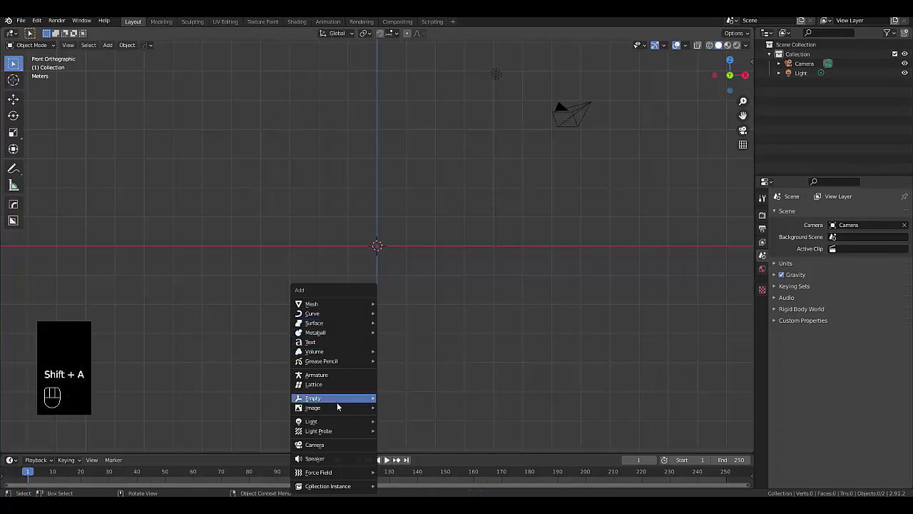
mouse_move(336, 407)
left_click(403, 407)
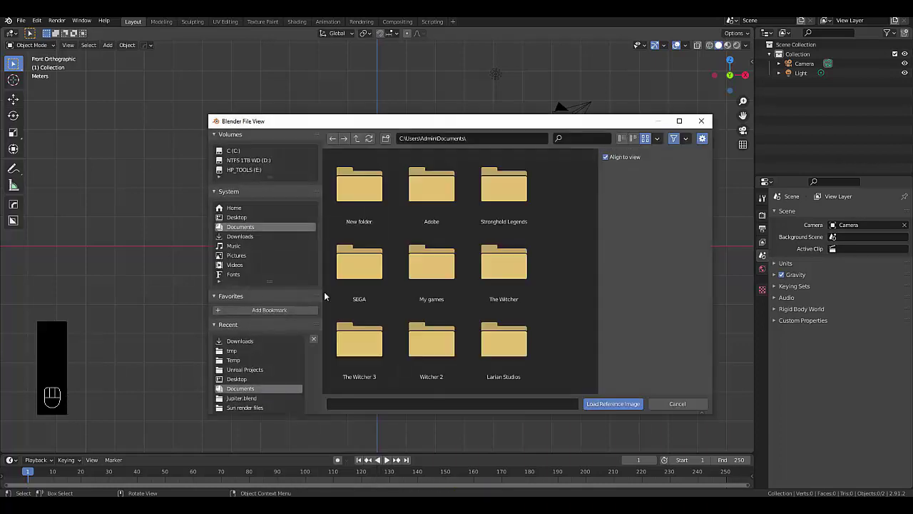
left_click(239, 236)
double_click(458, 342)
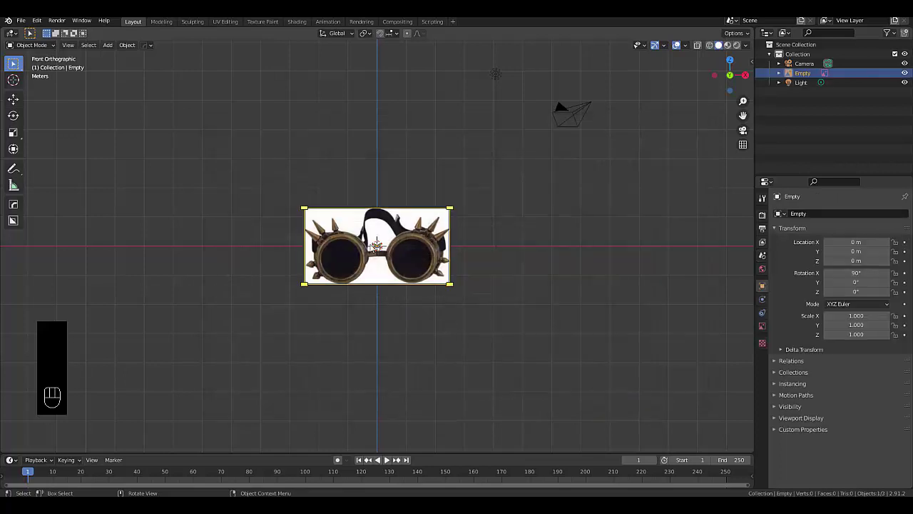
Step: Move the reference image 10 m back along Y
middle_click_drag(458, 342, 438, 276)
key("g")
key("y")
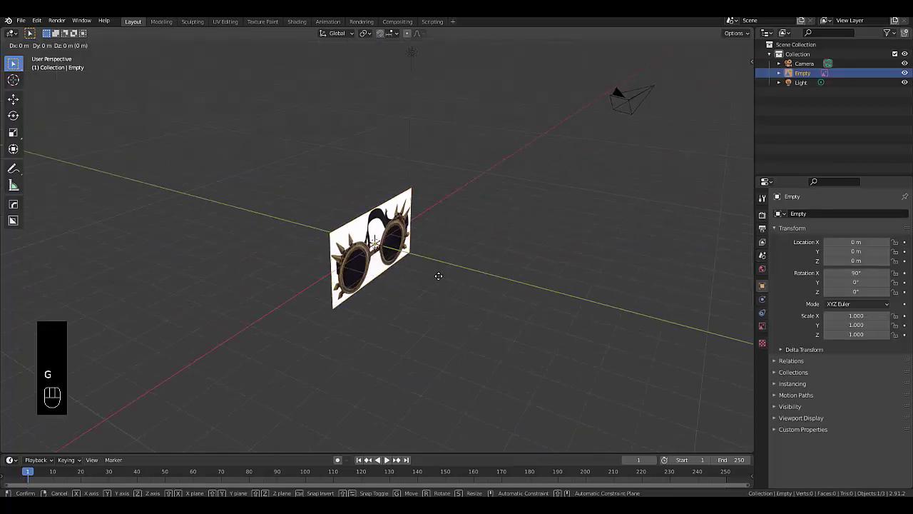
key("1")
key("0")
key("Return")
Step: From the front view, start raising the reference image along Z
middle_click_drag(438, 276, 397, 250)
scroll(417, 227, "up", 2)
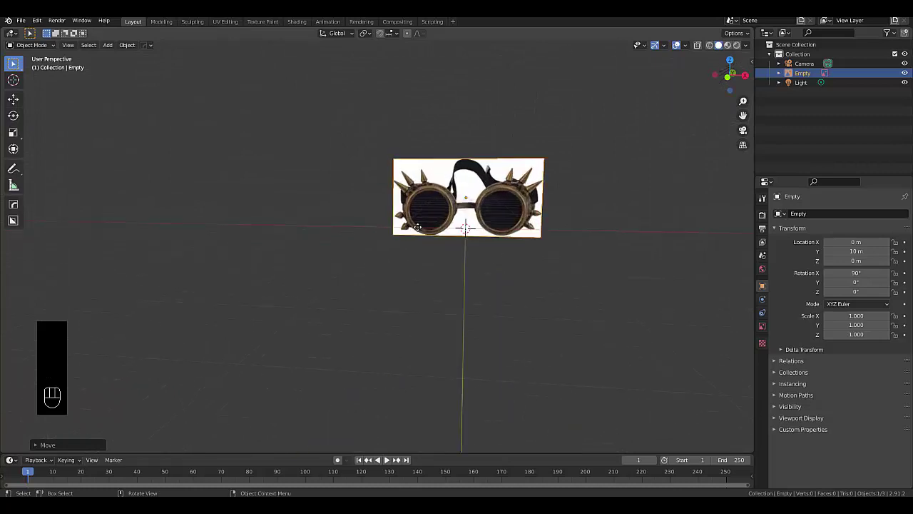
key("KP_1")
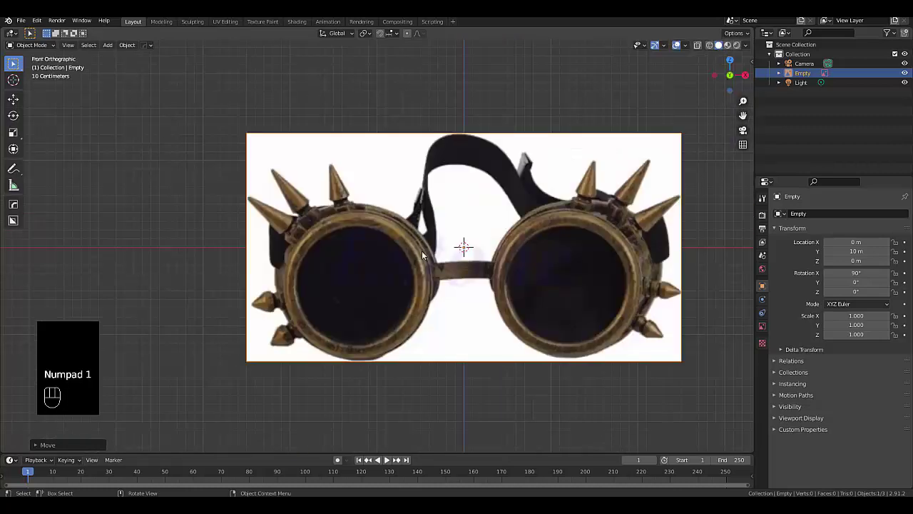
key("g")
key("z")
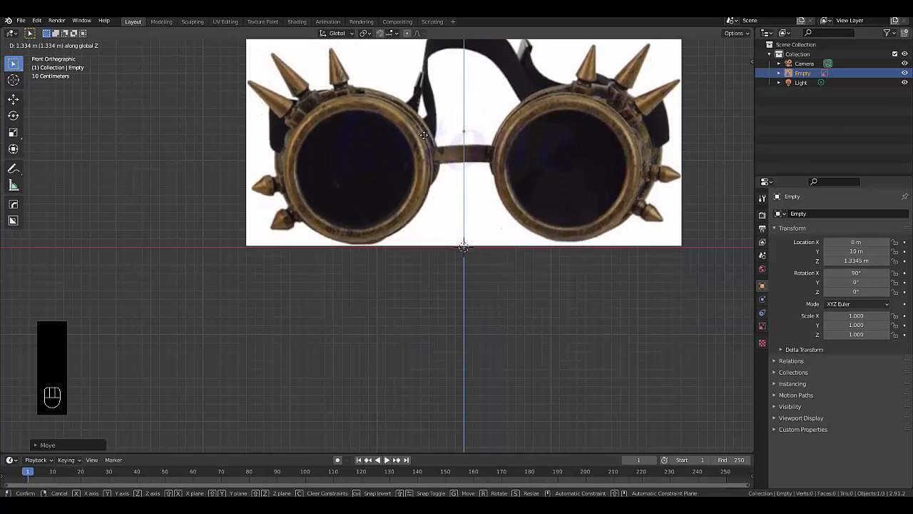
Step: Finish raising the reference image to Z 1.3345 m and deselect it
left_click(423, 133)
scroll(392, 255, "down", 4)
left_click(392, 255)
Step: Give the reference image 0.5 transparency and draw it behind other objects
left_click(762, 326)
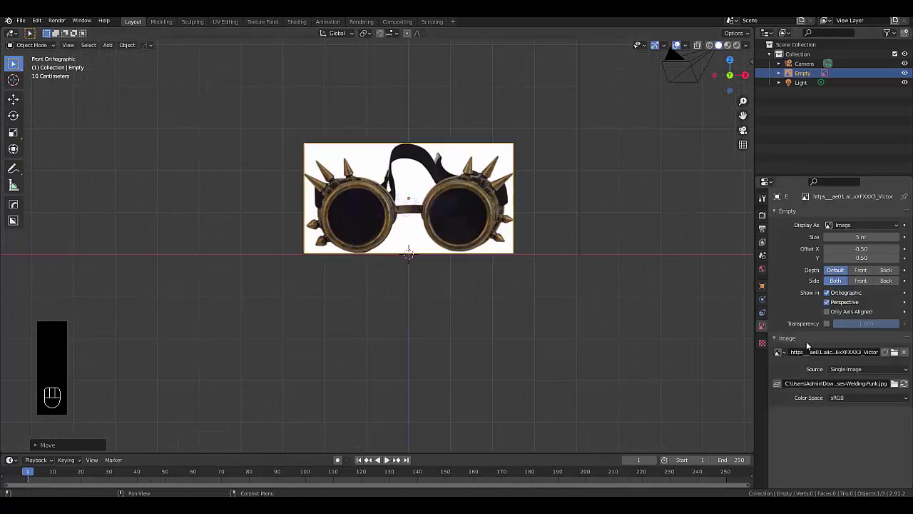
left_click(828, 323)
left_click(859, 324)
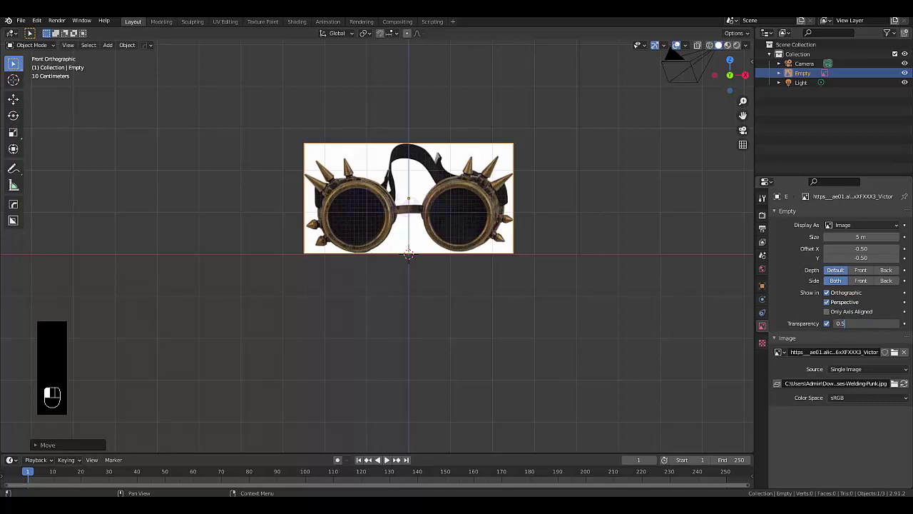
key("Return")
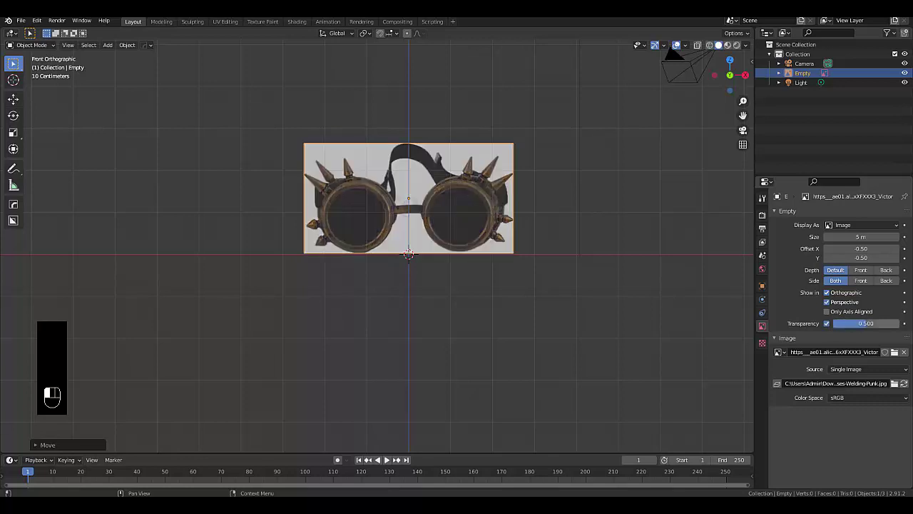
left_click(886, 270)
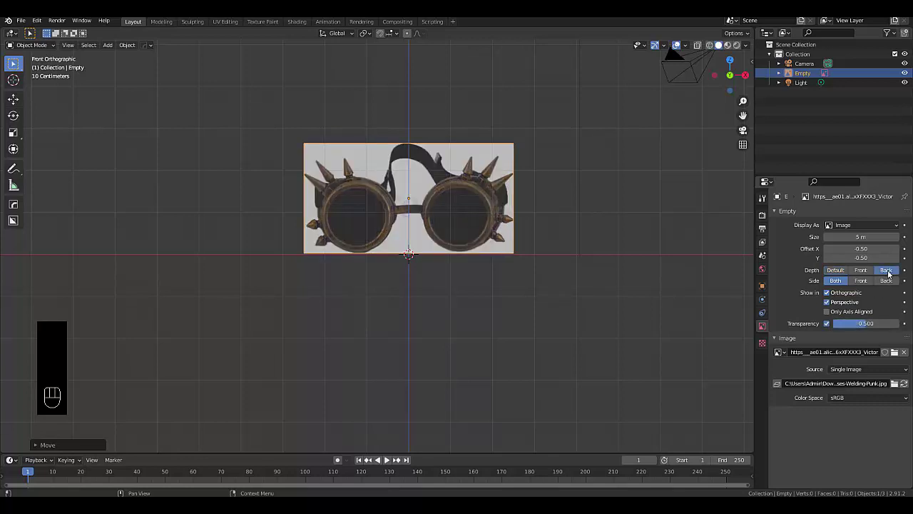
Step: Make the reference image unselectable in the outliner and rename it 'reference image'
left_click(888, 33)
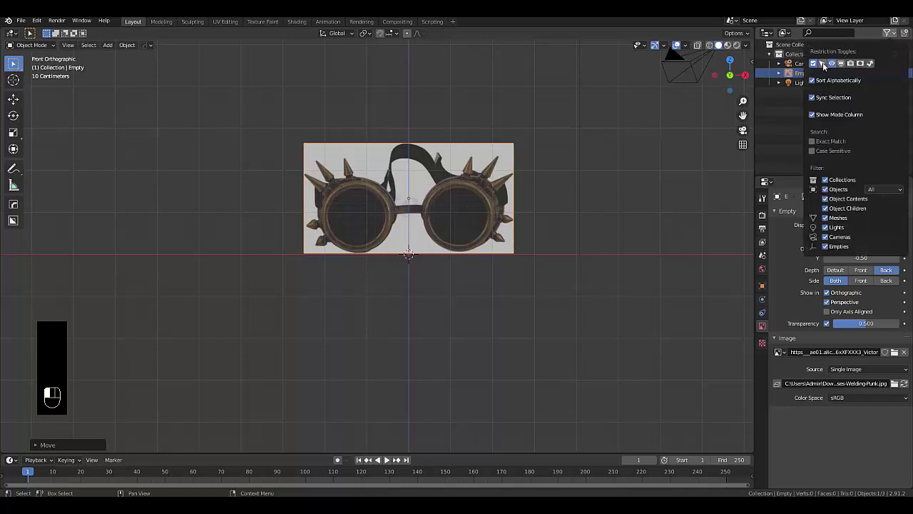
left_click(895, 72)
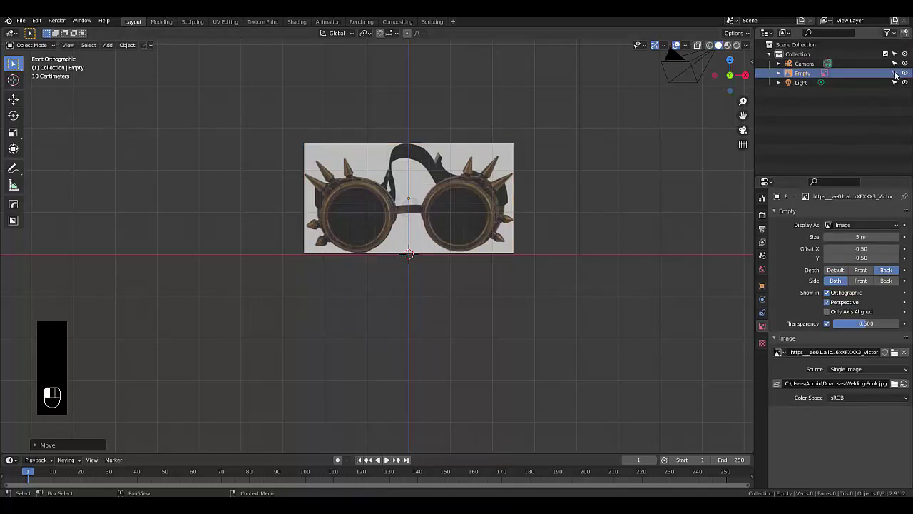
double_click(802, 73)
type("reference image")
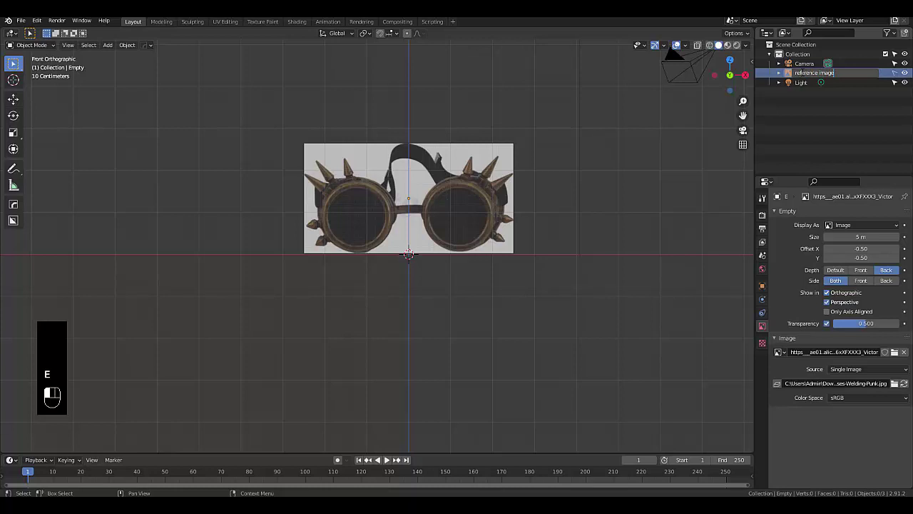
key("Return")
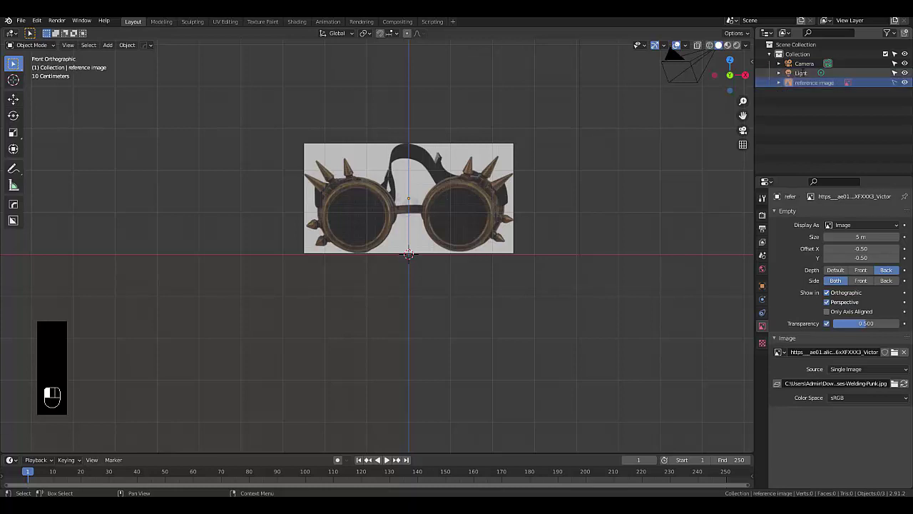
scroll(589, 120, "down", 2)
scroll(412, 250, "up", 5)
scroll(427, 221, "up", 1)
Step: Add a circle mesh and rotate it 90° about X to stand upright
scroll(431, 227, "down", 3)
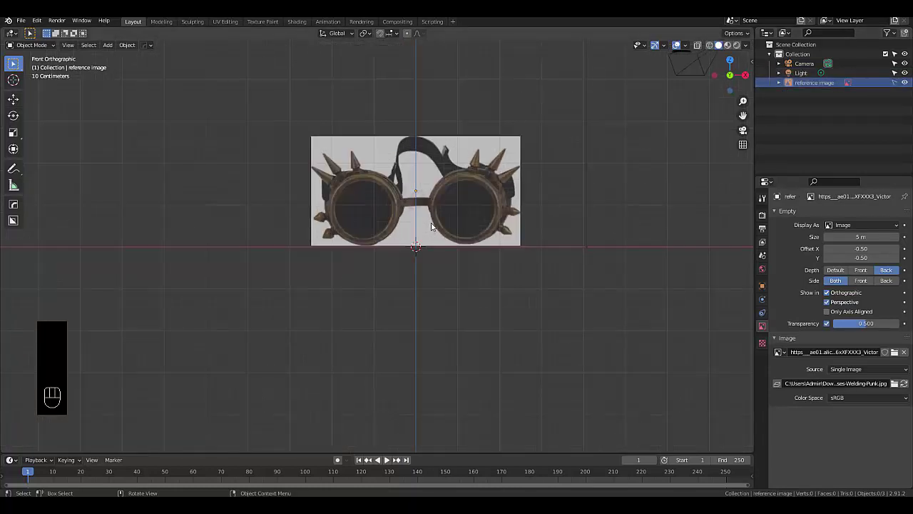
scroll(442, 207, "up", 3)
key("shift+a")
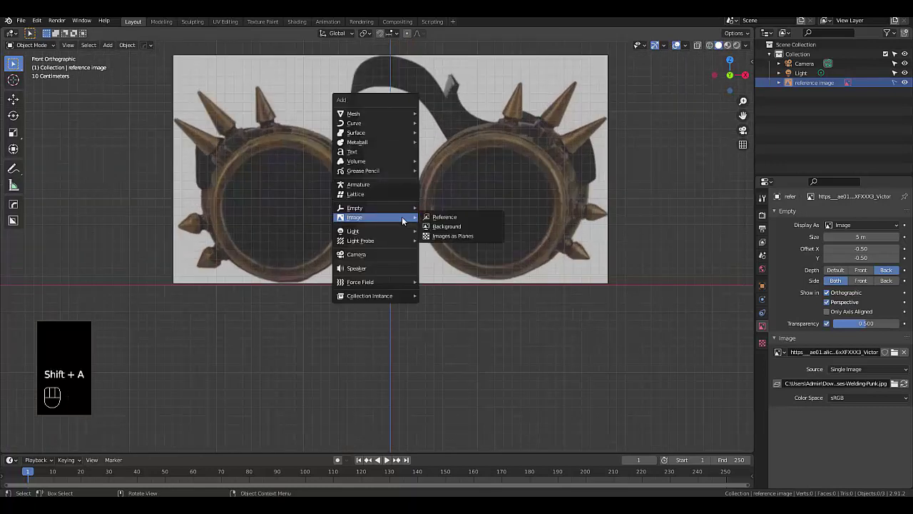
mouse_move(398, 113)
left_click(453, 134)
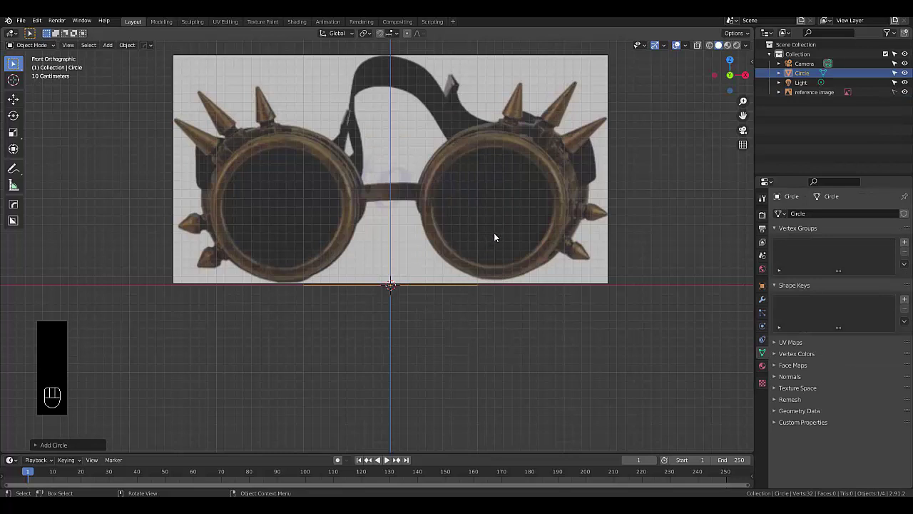
key("r")
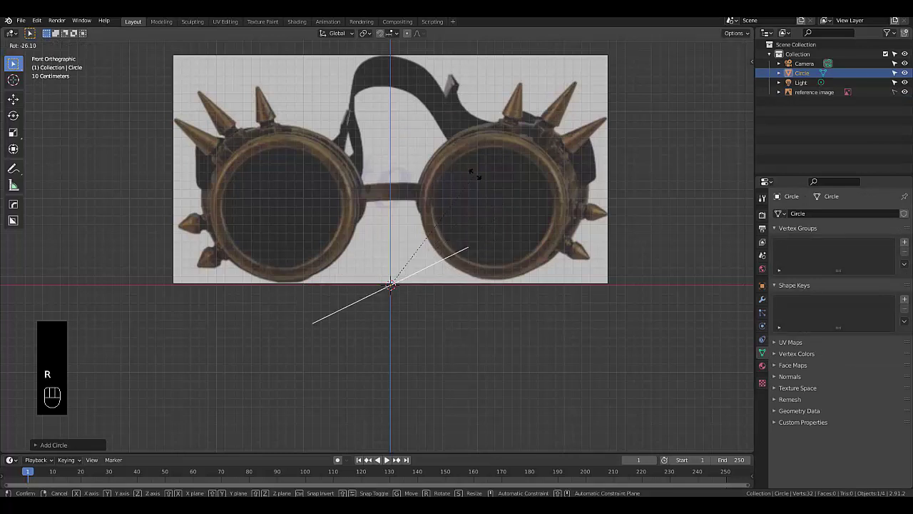
type("x")
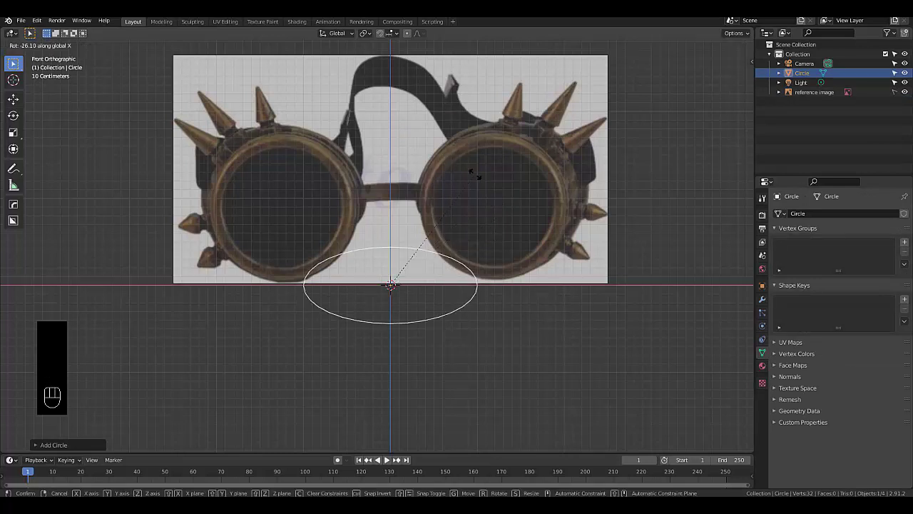
type("90")
left_click(474, 175)
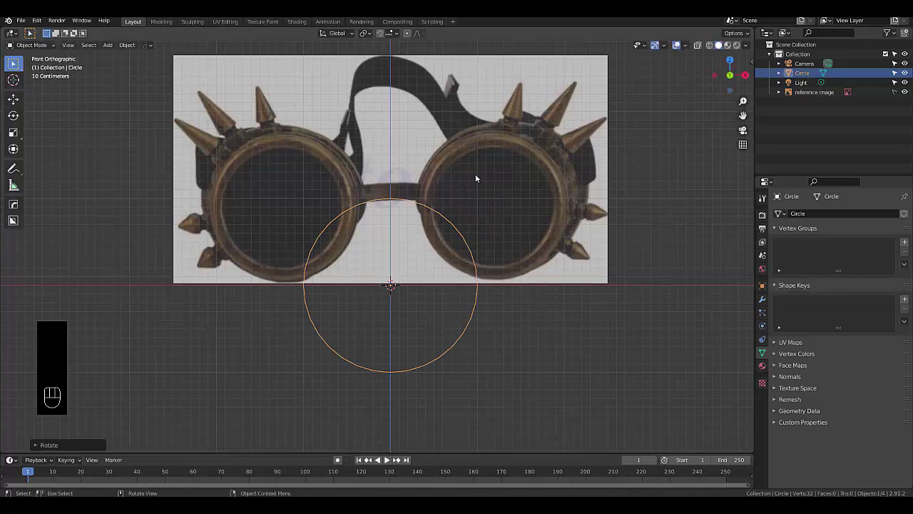
Step: Move and scale the circle to fit the right lens rim, then enter Edit Mode
key("g")
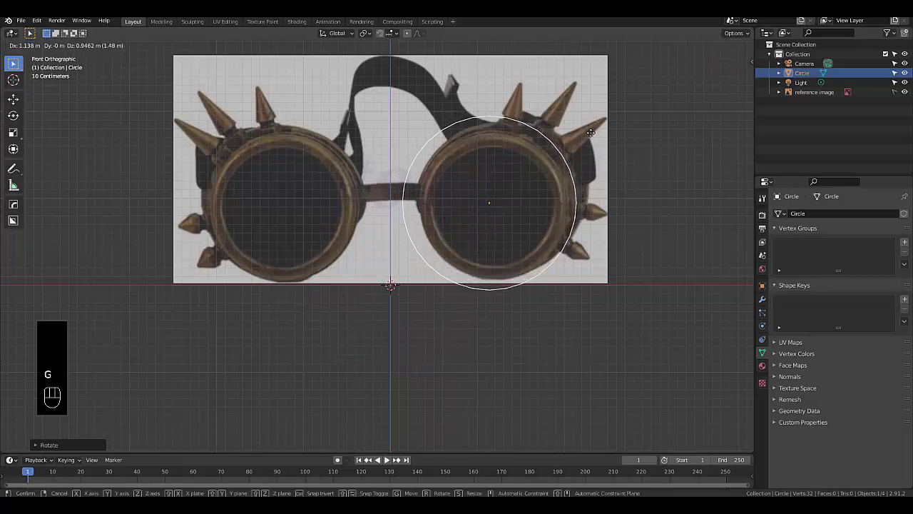
left_click(592, 134)
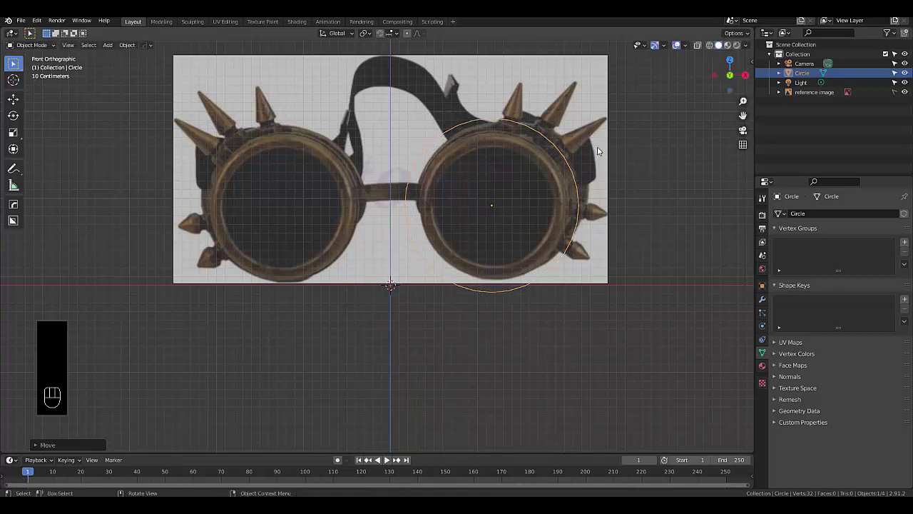
key("s")
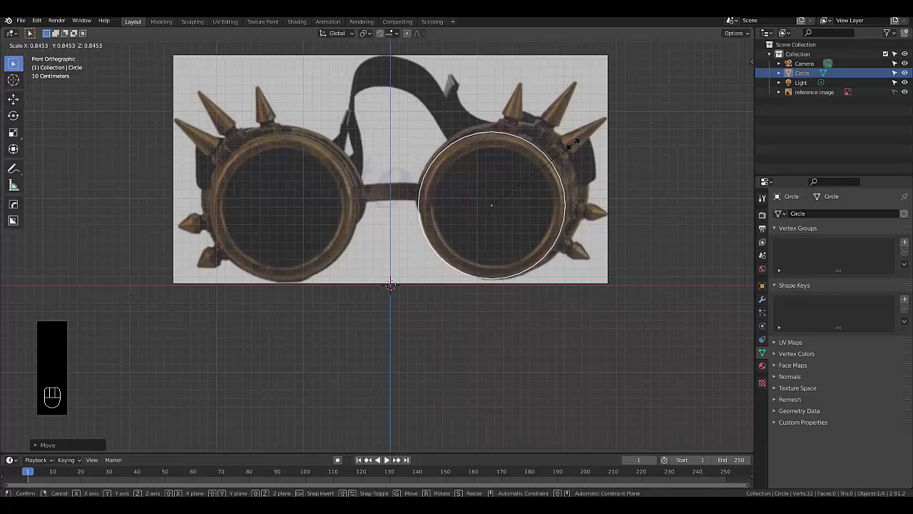
left_click(576, 141)
scroll(452, 193, "up", 4)
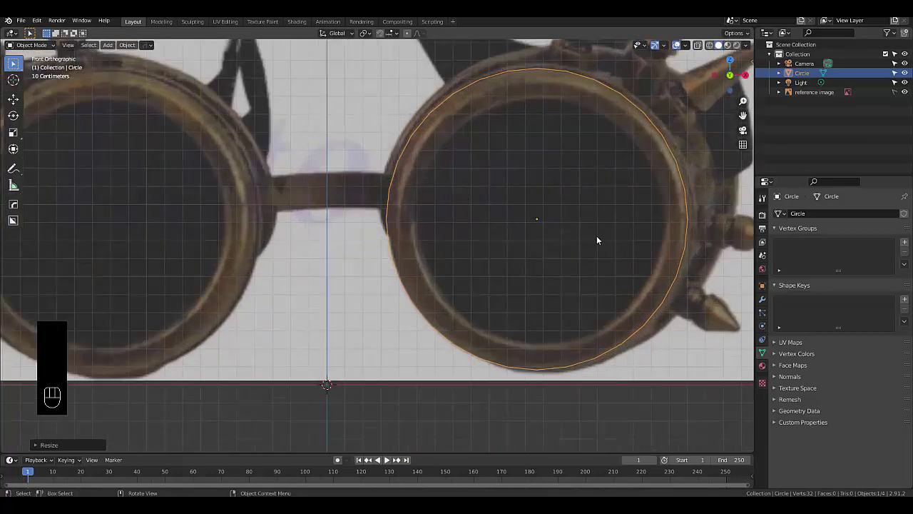
key("Tab")
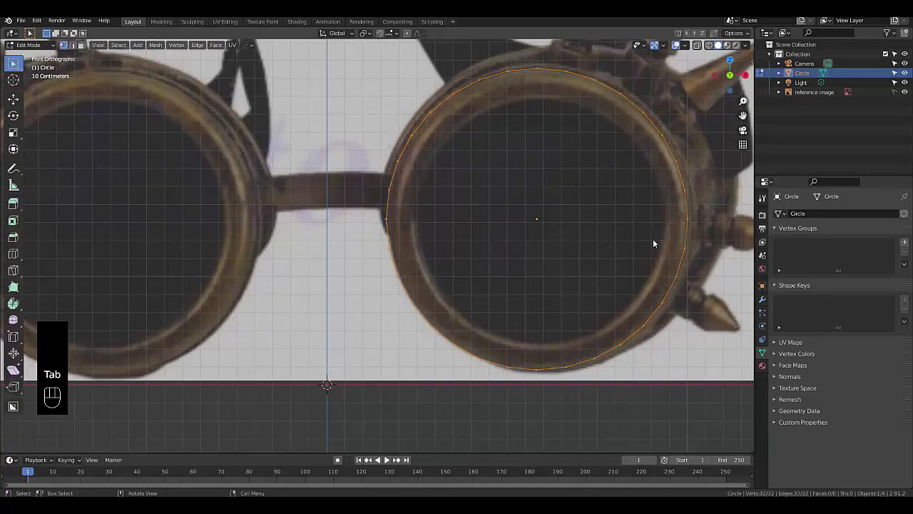
Step: Fill the circle with a face, turn off X-ray, and inset it twice into two rim rings
key("f")
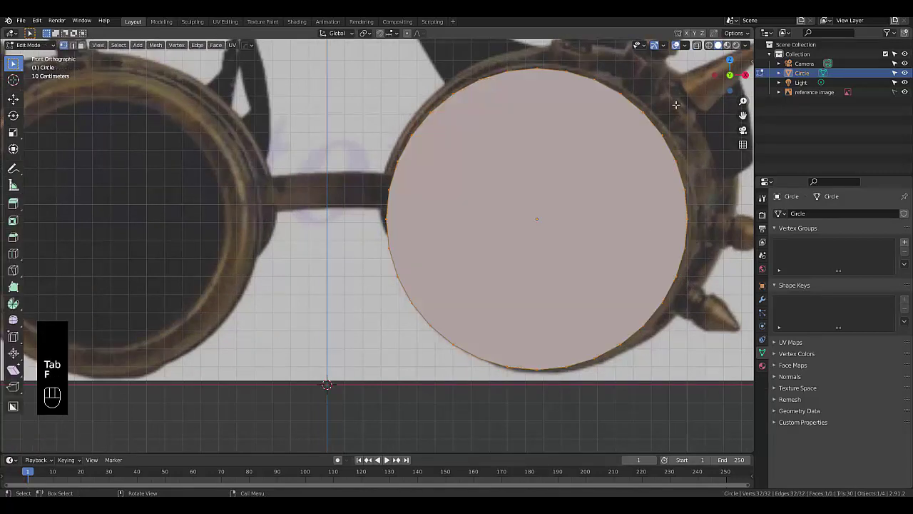
left_click(697, 46)
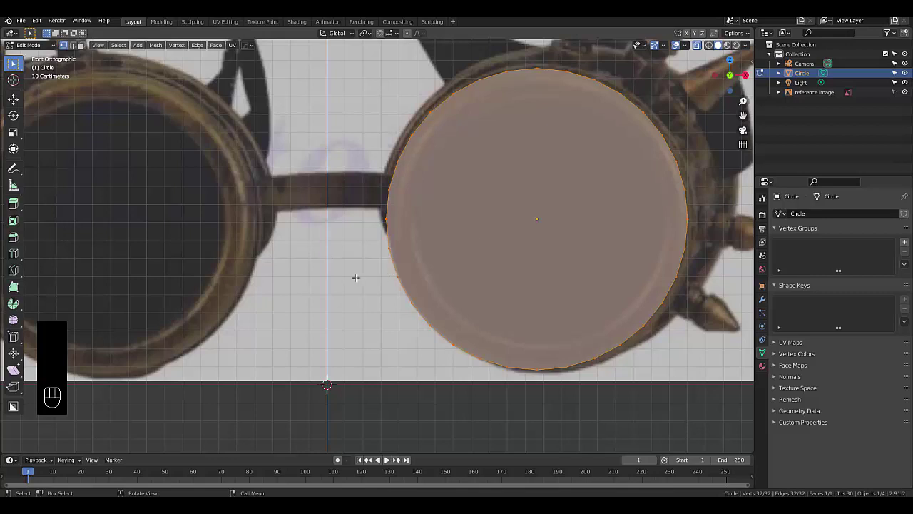
key("i")
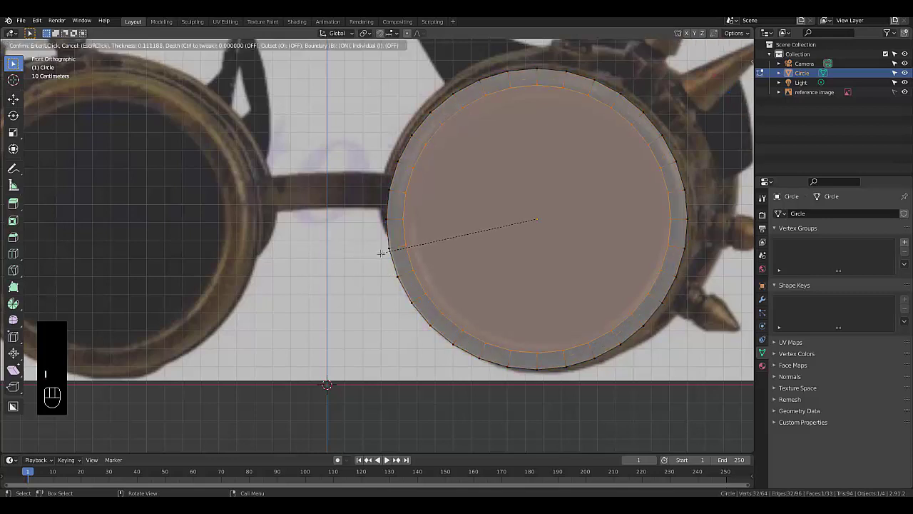
left_click(384, 251)
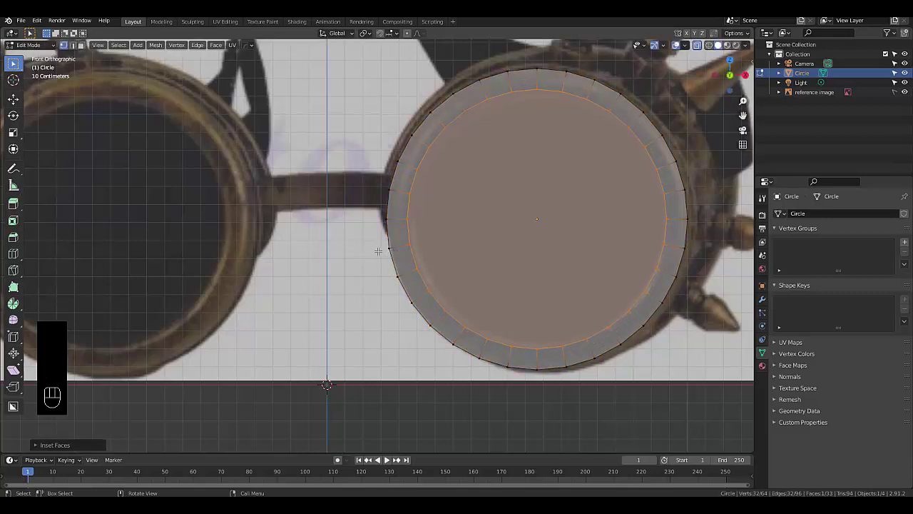
key("i")
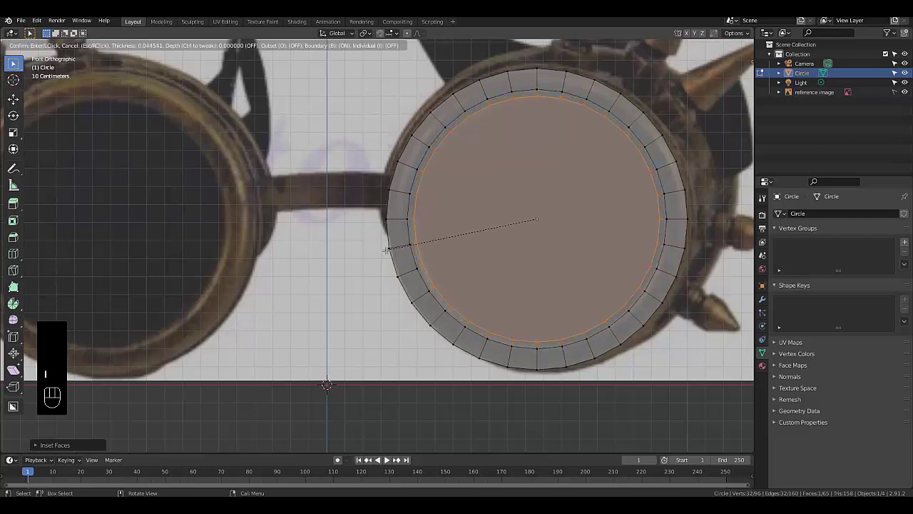
left_click(385, 250)
scroll(384, 250, "down", 5)
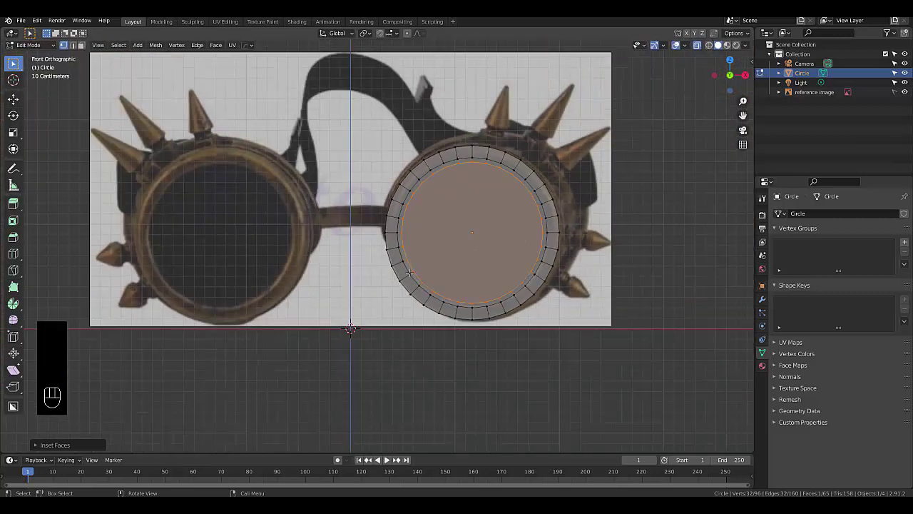
middle_click_drag(383, 250, 499, 295)
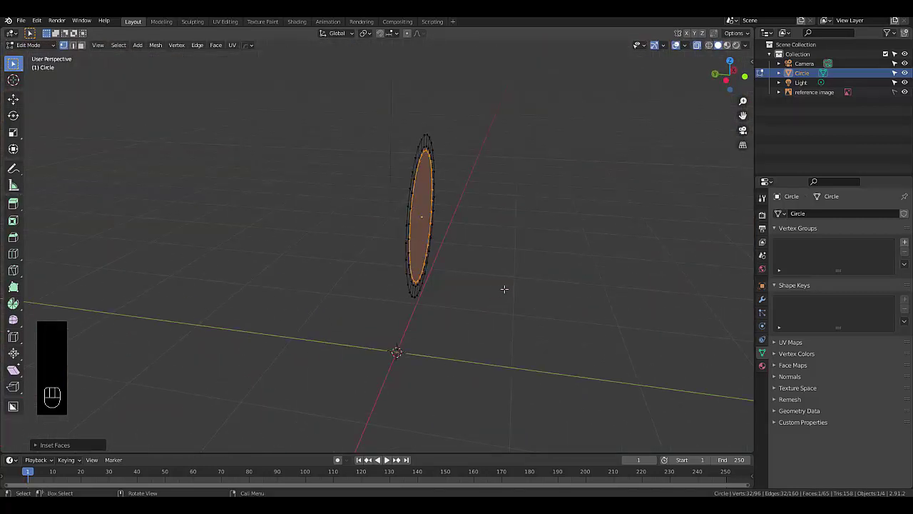
Step: Push the central disc face back along Y
key("g")
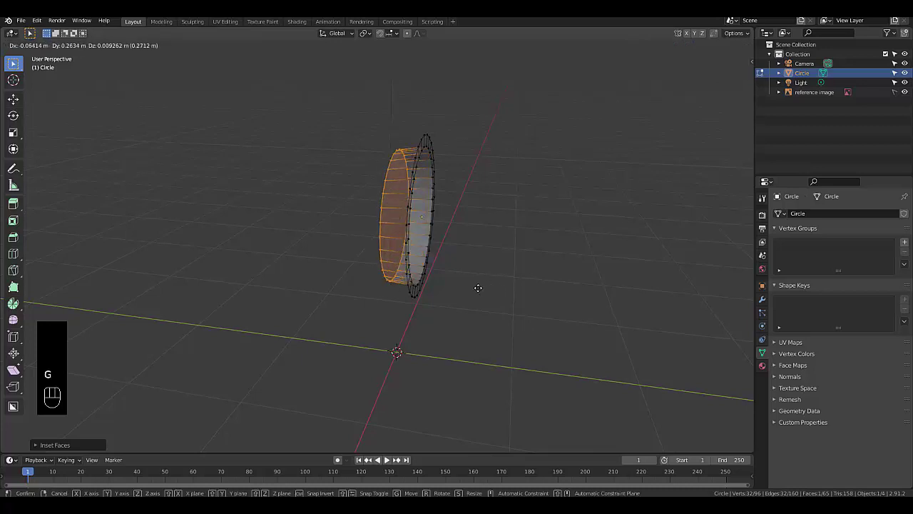
key("y")
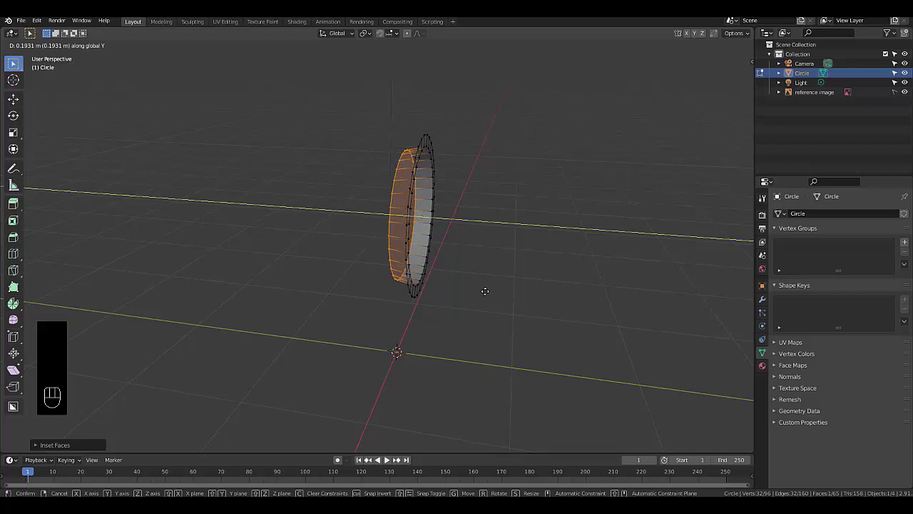
left_click(485, 291)
middle_click_drag(417, 238, 435, 243)
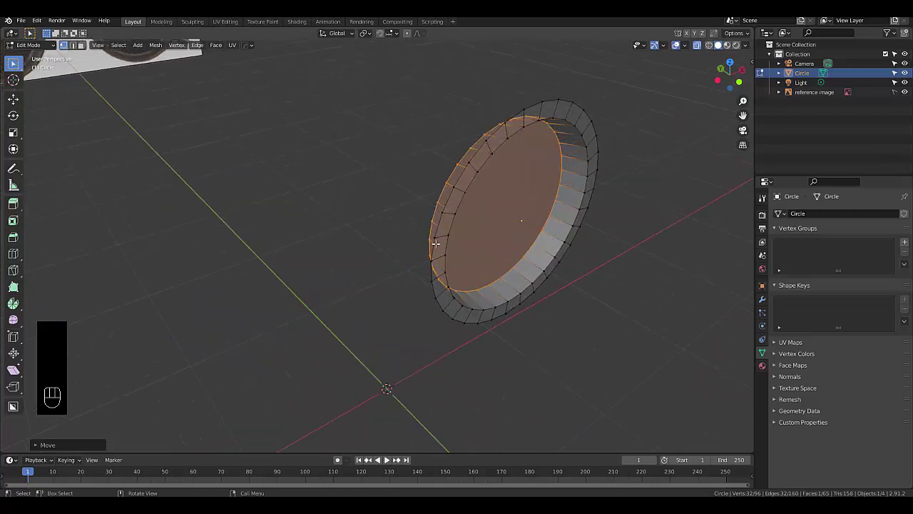
Step: Select the outer rim edge loop and extrude it along Y into a deep band
left_click(435, 243)
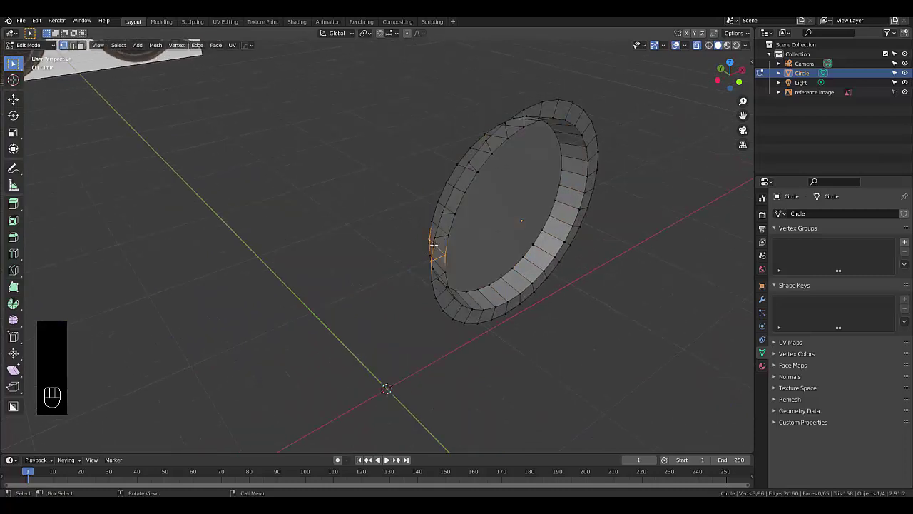
left_click(434, 244, "alt")
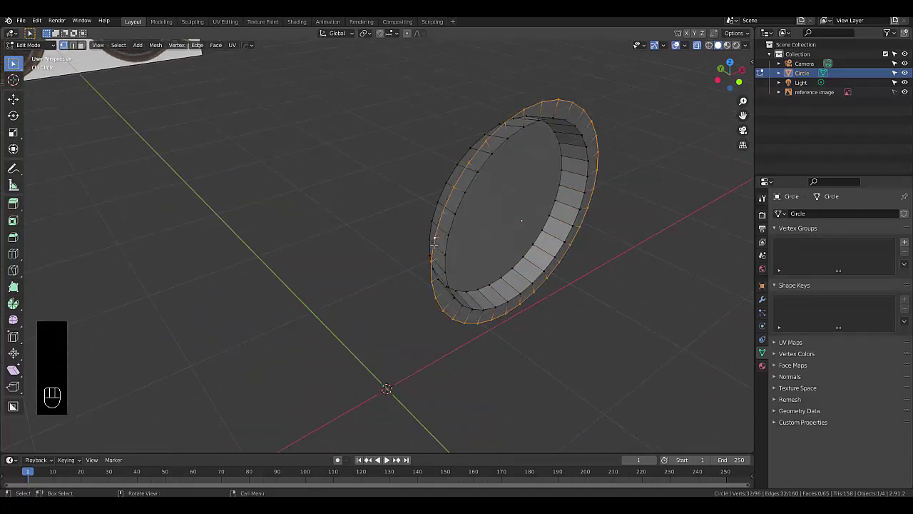
key("e")
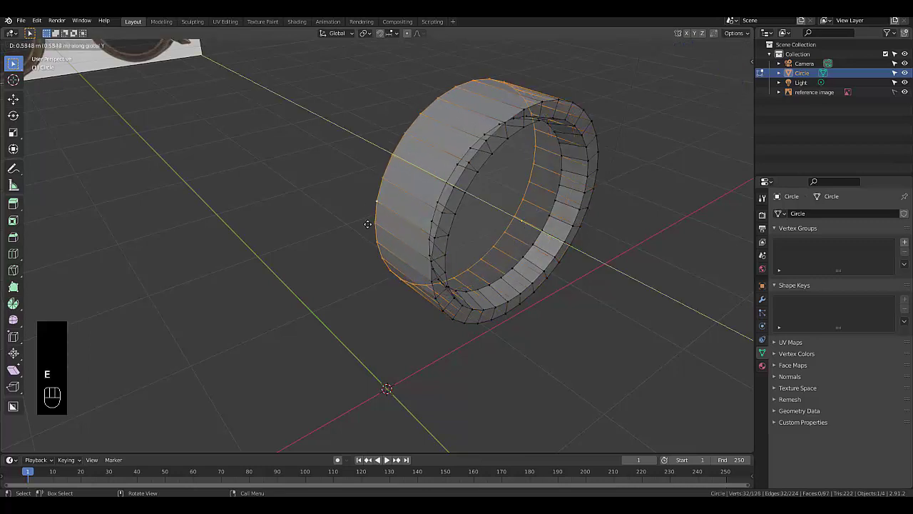
left_click(372, 226)
middle_click_drag(372, 226, 384, 206)
scroll(384, 206, "up", 3)
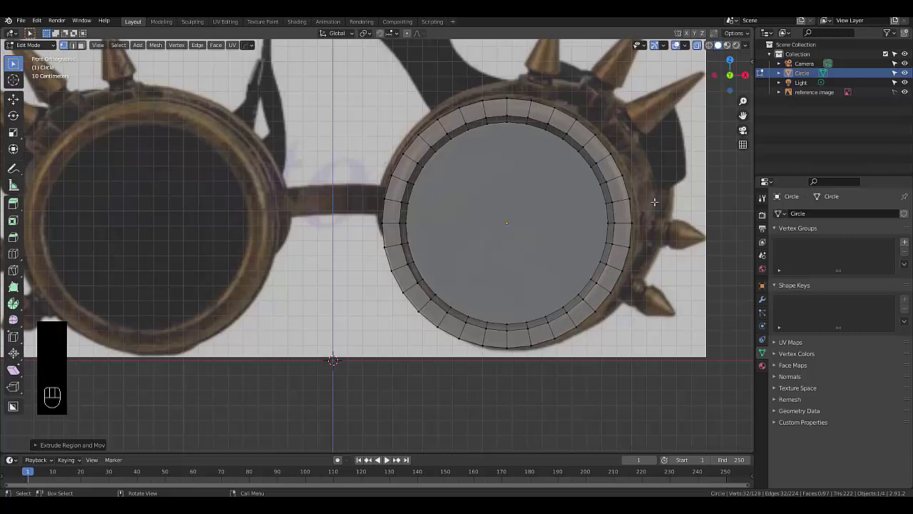
key("2")
left_click(587, 321)
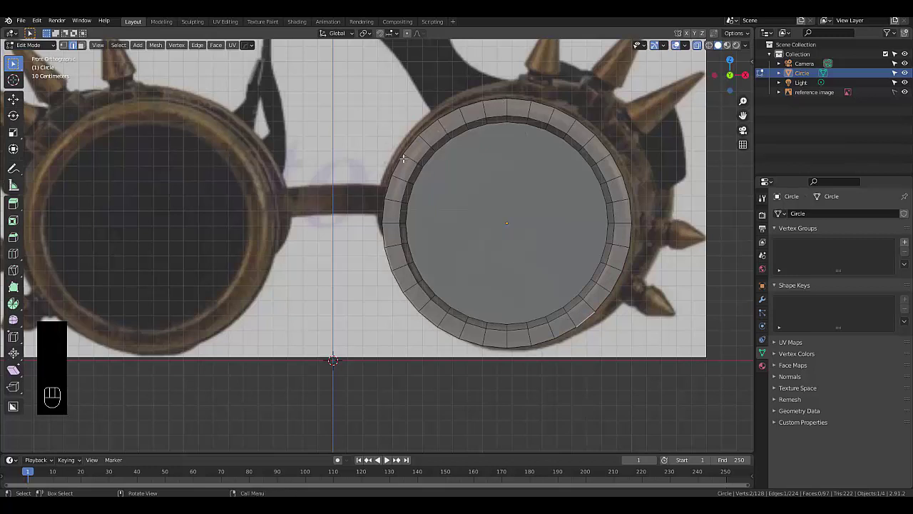
scroll(389, 167, "down", 1)
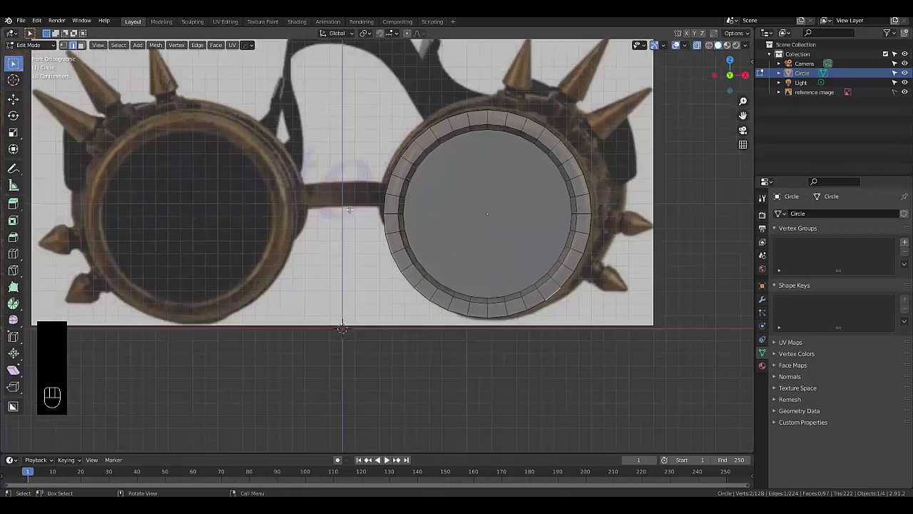
scroll(394, 205, "up", 3)
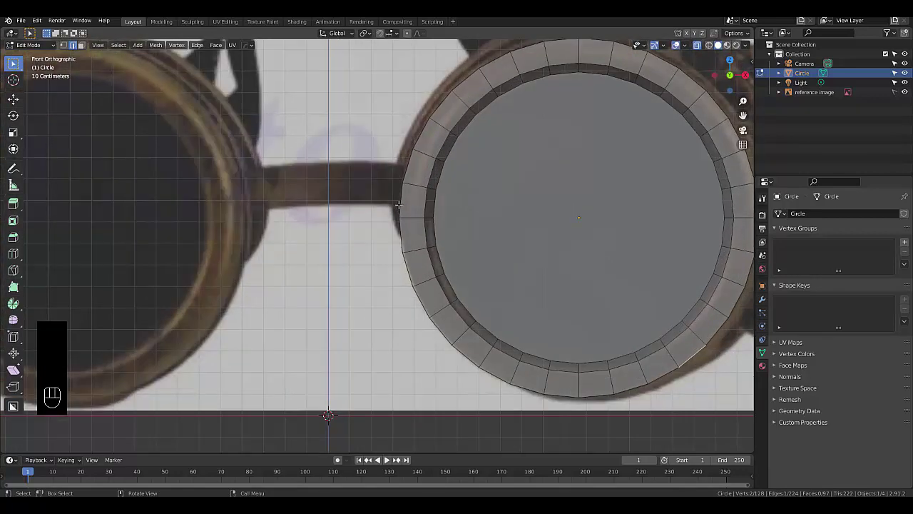
scroll(398, 206, "down", 1)
scroll(397, 205, "up", 2)
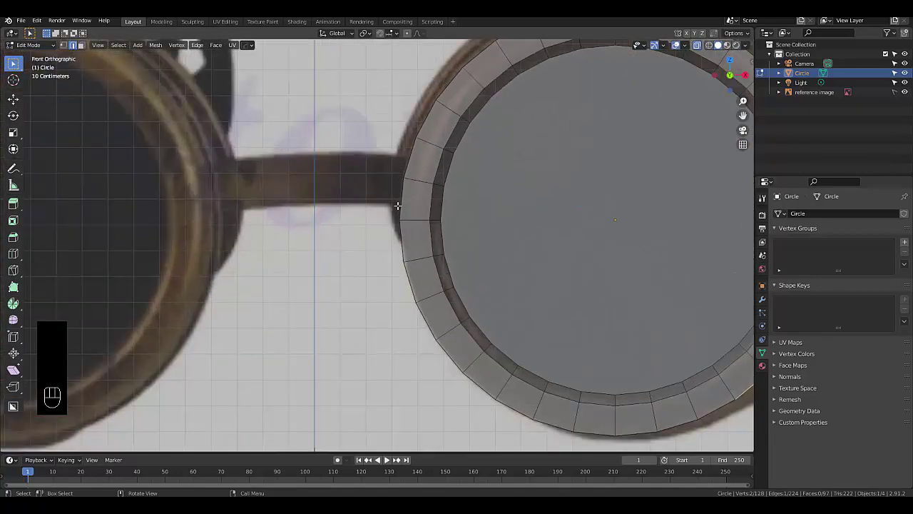
middle_click_drag(399, 205, 428, 211)
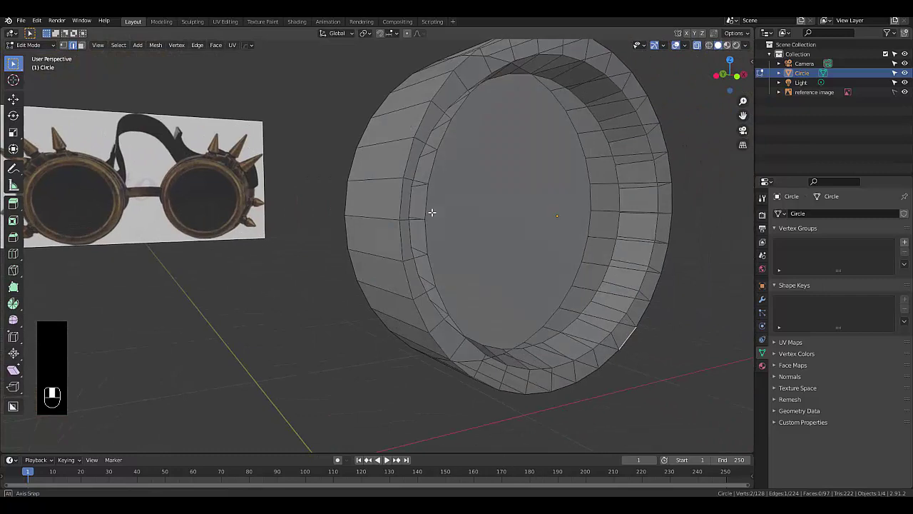
Step: Switch to face select and pick the outer faces on the ring's left side
left_click(386, 230, "shift")
key("3")
left_click(384, 244)
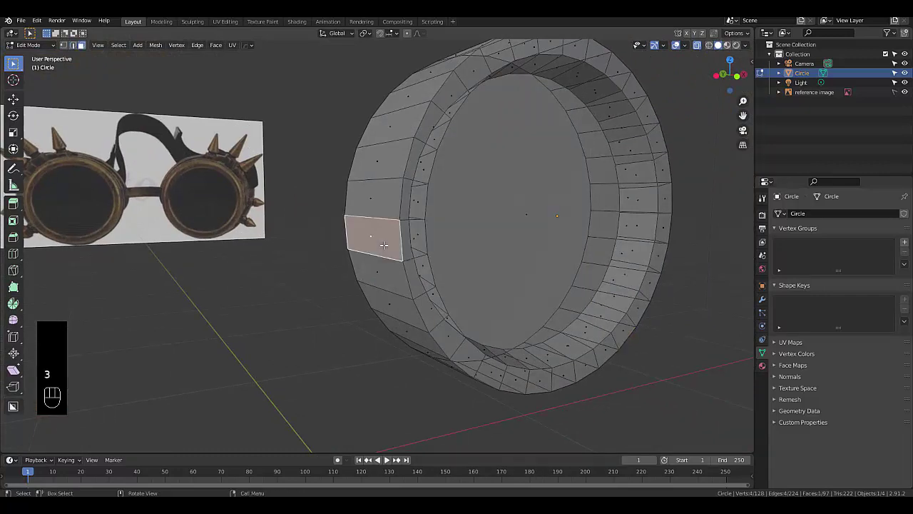
key("KP_1")
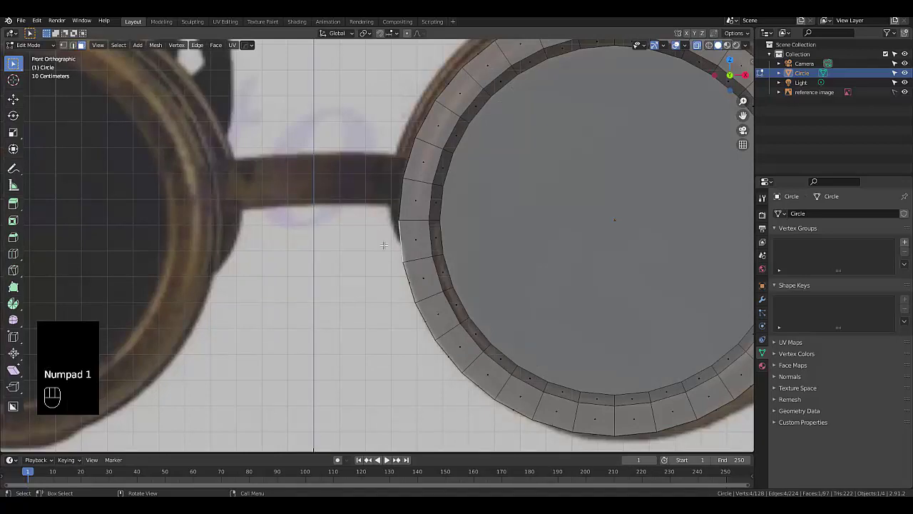
scroll(385, 243, "up", 5)
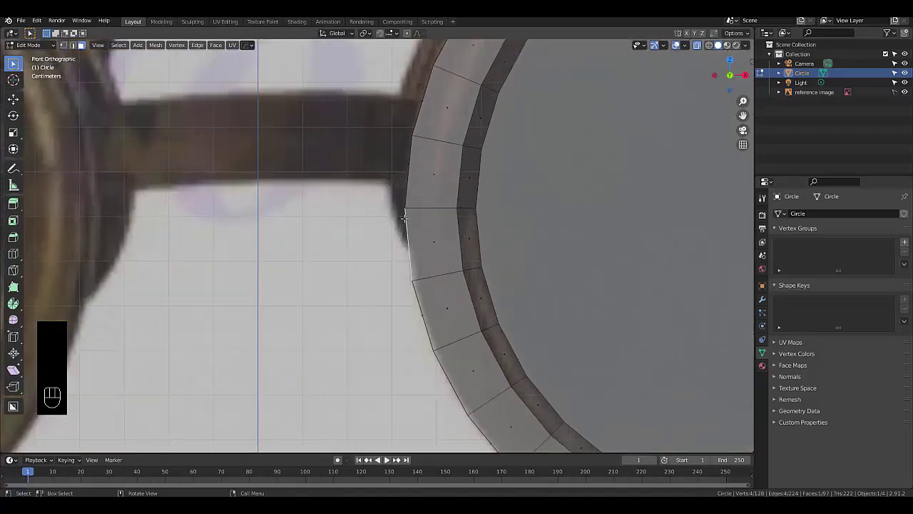
scroll(403, 217, "down", 4)
mouse_move(404, 217)
middle_mouse_down()
mouse_move(424, 220)
mouse_move(400, 213)
middle_mouse_up()
left_click(398, 187, "shift")
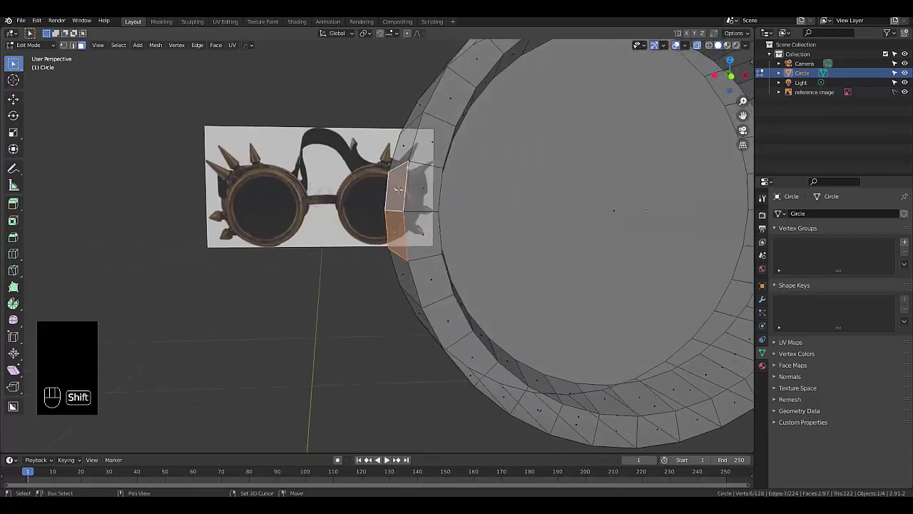
left_click(411, 136, "shift")
scroll(411, 135, "down", 5)
middle_click_drag(411, 136, 389, 112)
left_click(389, 112, "shift")
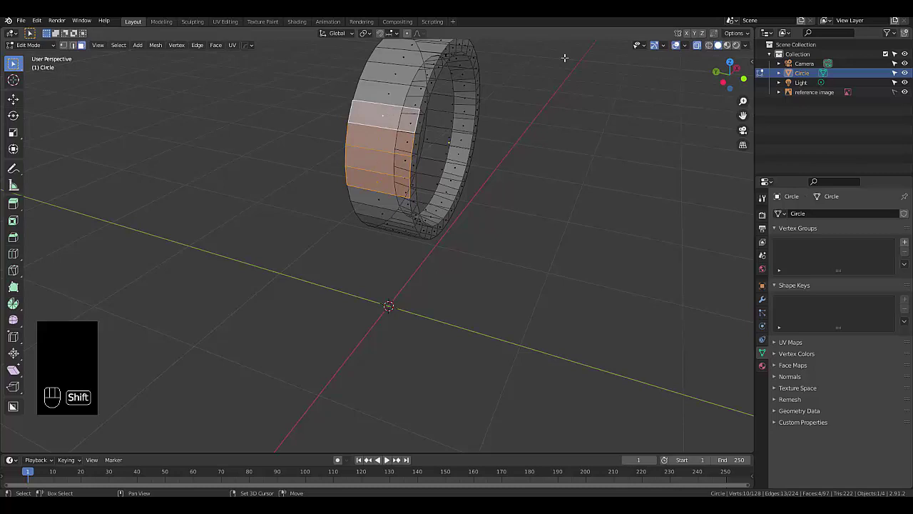
Step: Turn X-ray off and add the ring's top outer faces to the selection
left_click(698, 44)
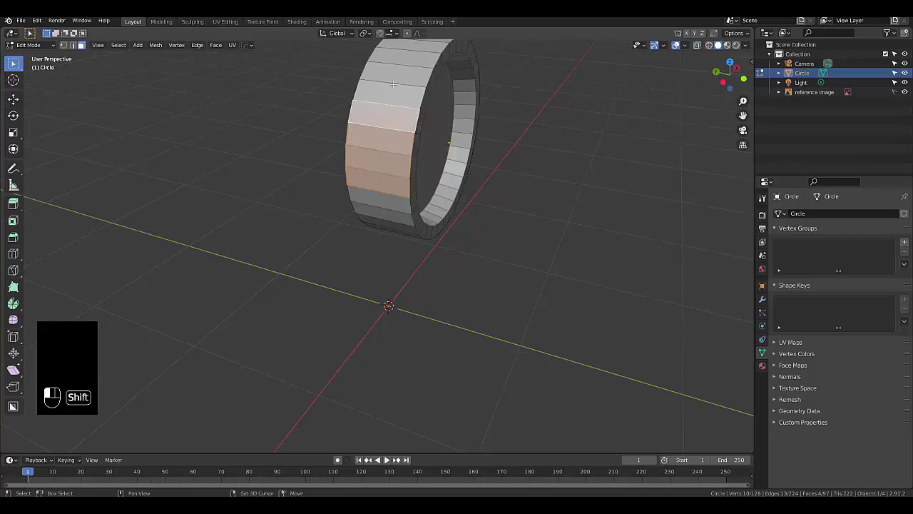
left_click(394, 78, "shift")
left_click(405, 57, "shift")
scroll(421, 46, "down", 3)
scroll(423, 48, "up", 3)
scroll(414, 78, "up", 5)
left_click(408, 86, "shift")
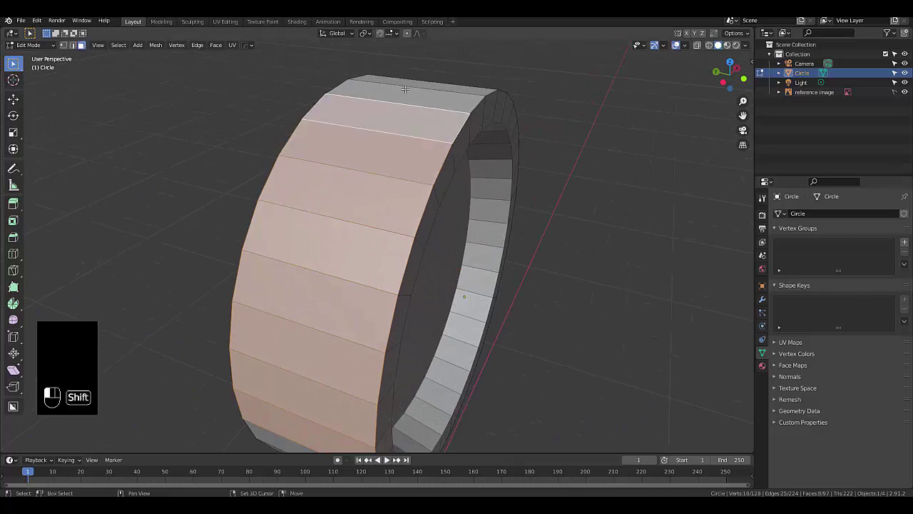
left_click(408, 86, "shift")
middle_click_drag(407, 86, 447, 106)
left_click(447, 107, "shift")
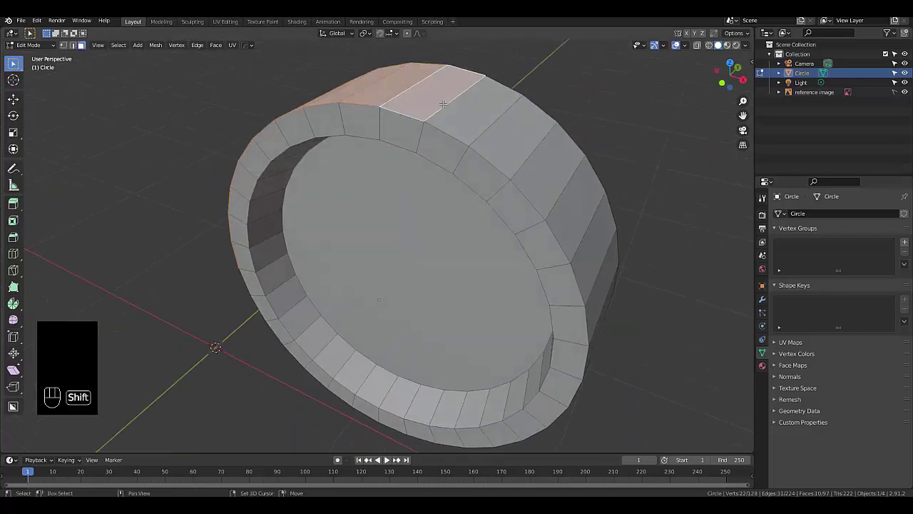
Step: Add the outer side faces down the ring's right side to the selection
left_click(515, 132, "shift")
left_click(525, 143, "shift")
left_click(525, 139, "shift")
left_click(573, 209, "shift")
left_click(605, 243, "shift")
middle_click_drag(605, 243, 605, 242)
scroll(605, 242, "up", 3)
left_click(574, 251, "shift")
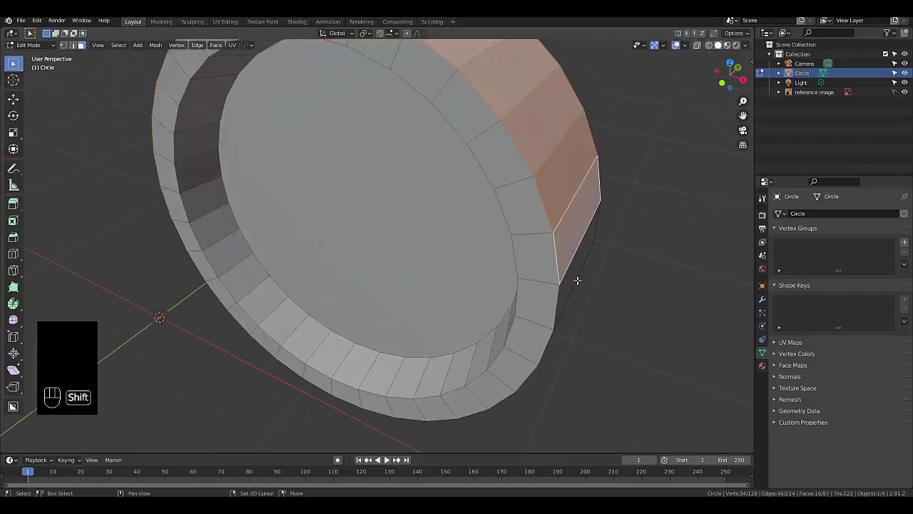
left_click(573, 280, "shift")
middle_click_drag(565, 310, 564, 342)
left_click(565, 348, "shift")
left_click(568, 390, "shift")
left_click(568, 429, "shift")
Step: Add the last lower rim faces, completing the selection around the ring
middle_click_drag(567, 429, 541, 372)
scroll(540, 372, "down", 3)
scroll(540, 352, "up", 3)
left_click(544, 323, "shift")
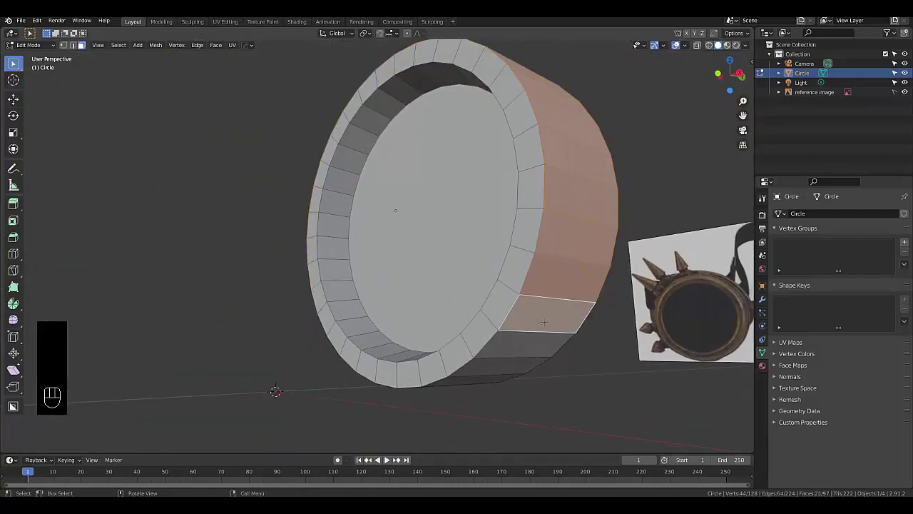
key("KP_1")
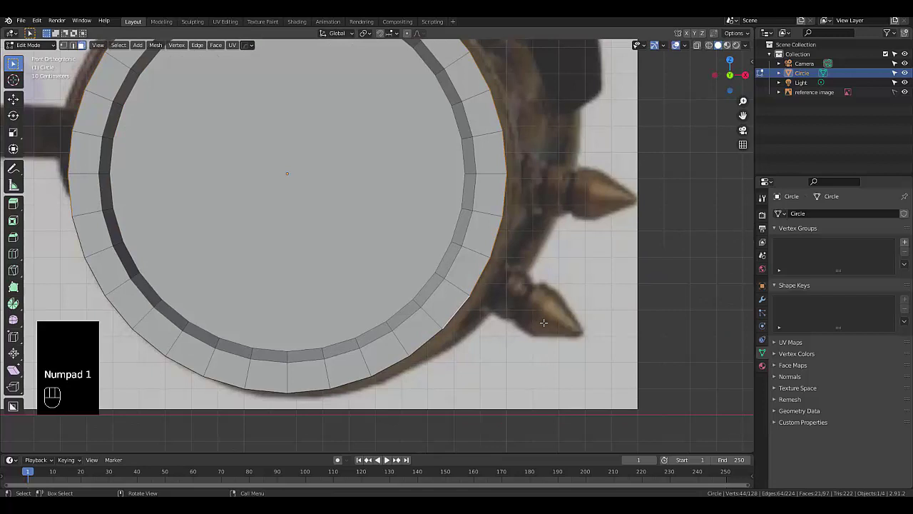
scroll(444, 403, "up", 2)
middle_click_drag(444, 402, 437, 421)
left_click(464, 423, "shift")
left_click(505, 396, "shift")
scroll(500, 392, "down", 4)
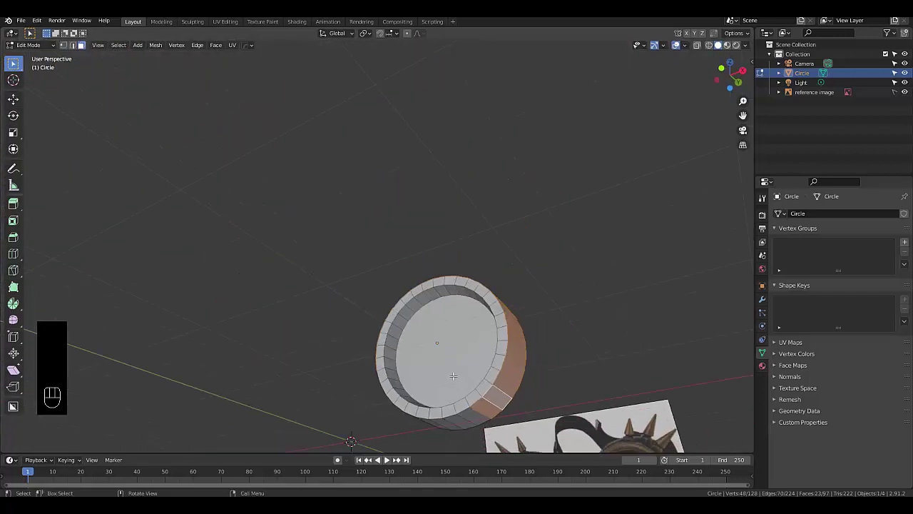
middle_click_drag(453, 376, 486, 408)
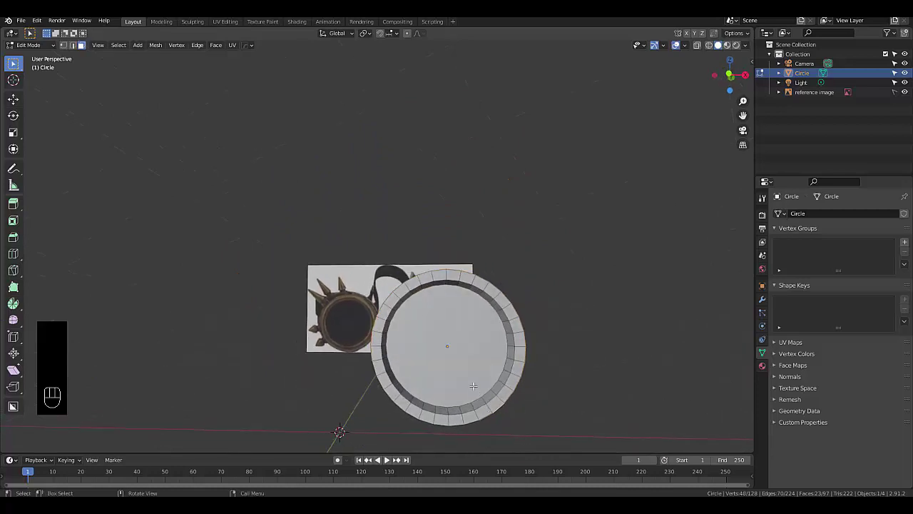
Step: Split the selected outer band faces off into their own object with Separate > Selection
key("shift+d")
right_click(422, 286)
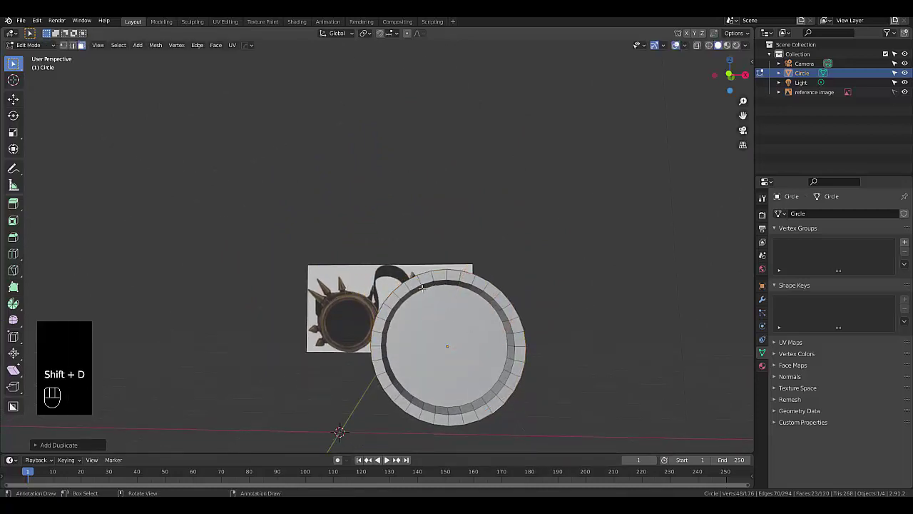
right_click(321, 167)
mouse_move(302, 206)
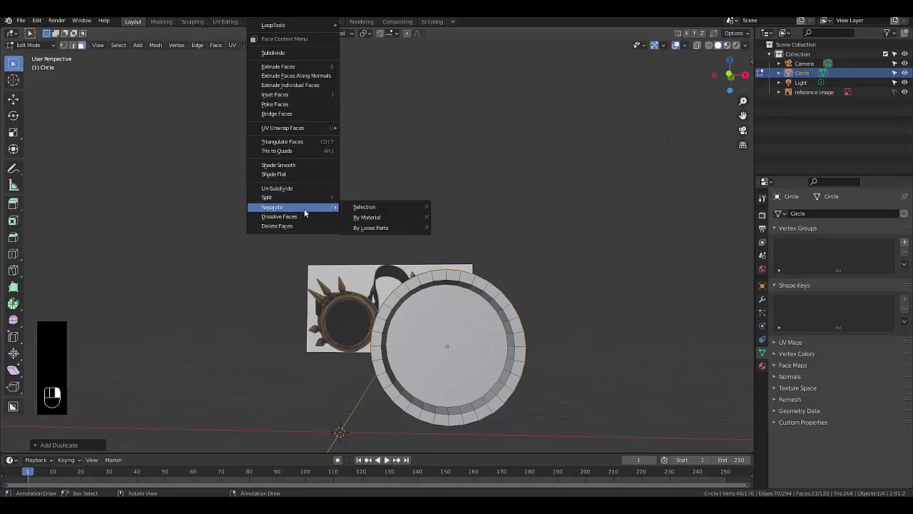
left_click(365, 209)
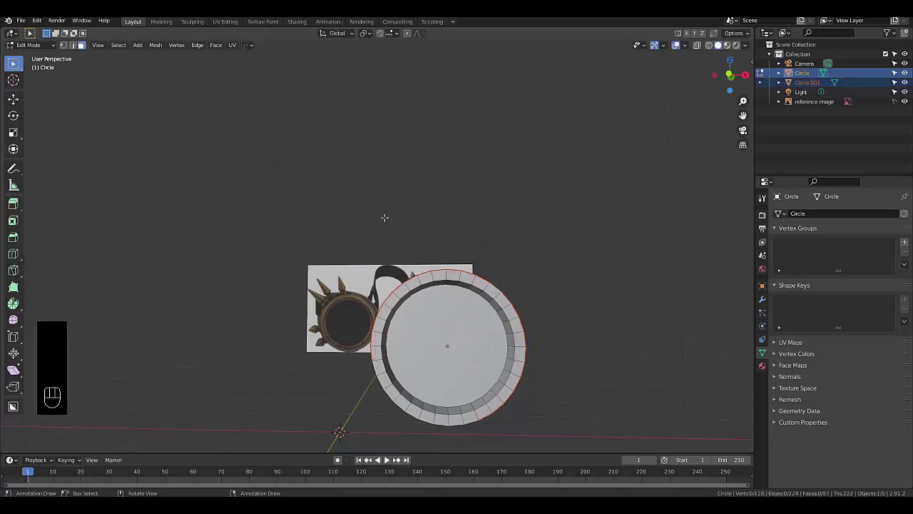
Step: Rename the original Circle object to 'lens' and Circle.001 to 'frame'
double_click(800, 74)
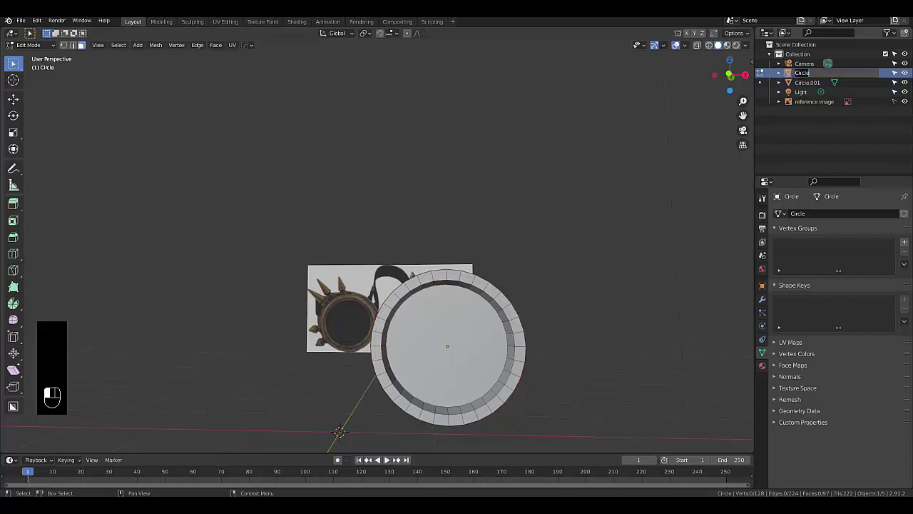
key("BackSpace")
type("lens")
key("Return")
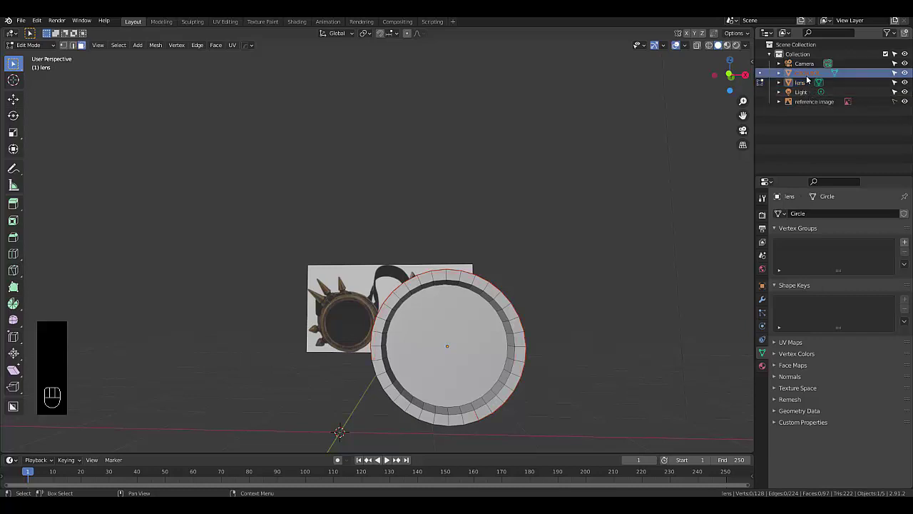
double_click(807, 74)
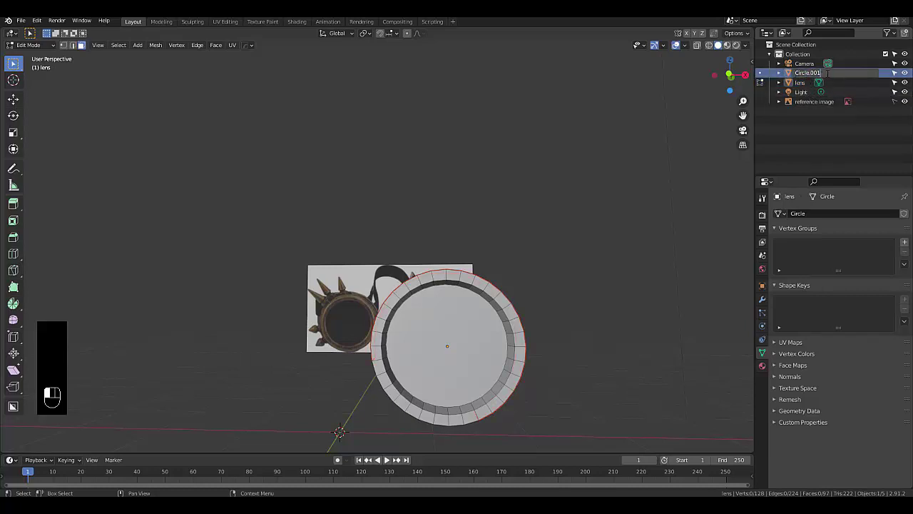
type("frame")
key("Return")
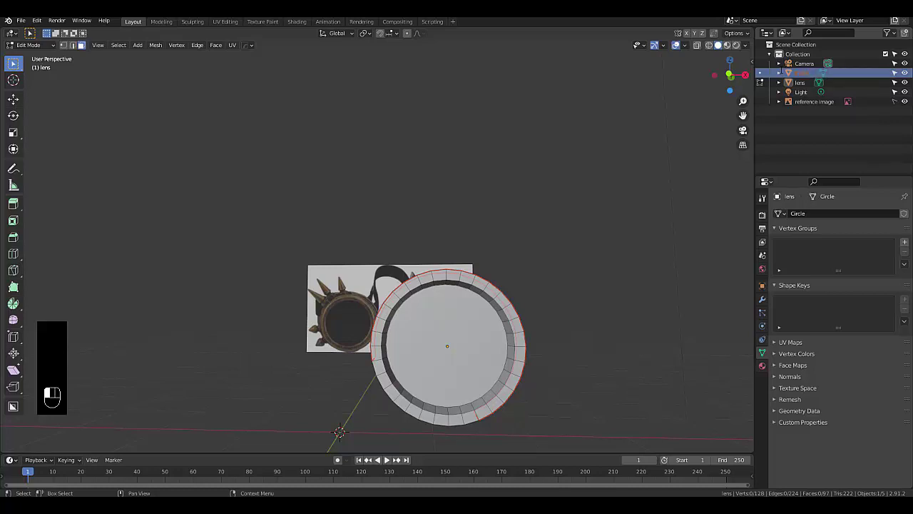
scroll(535, 250, "down", 3)
scroll(477, 319, "up", 3)
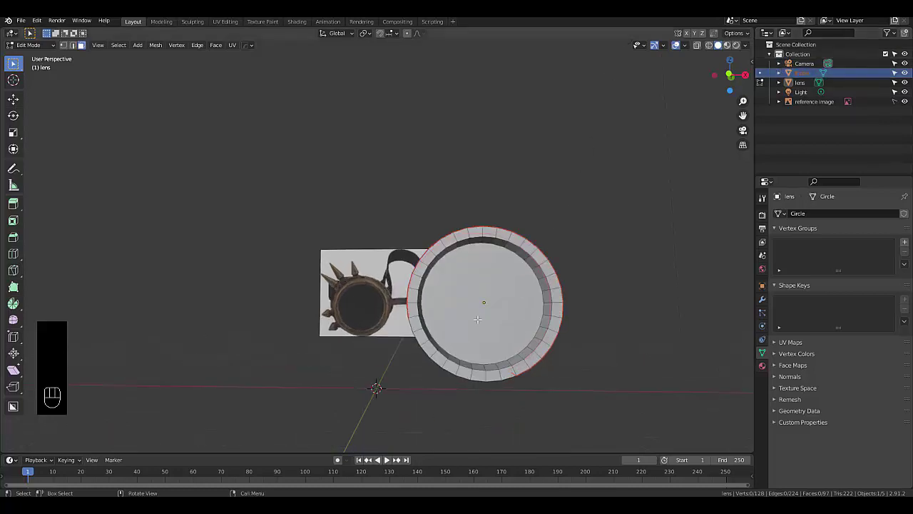
key("KP_1")
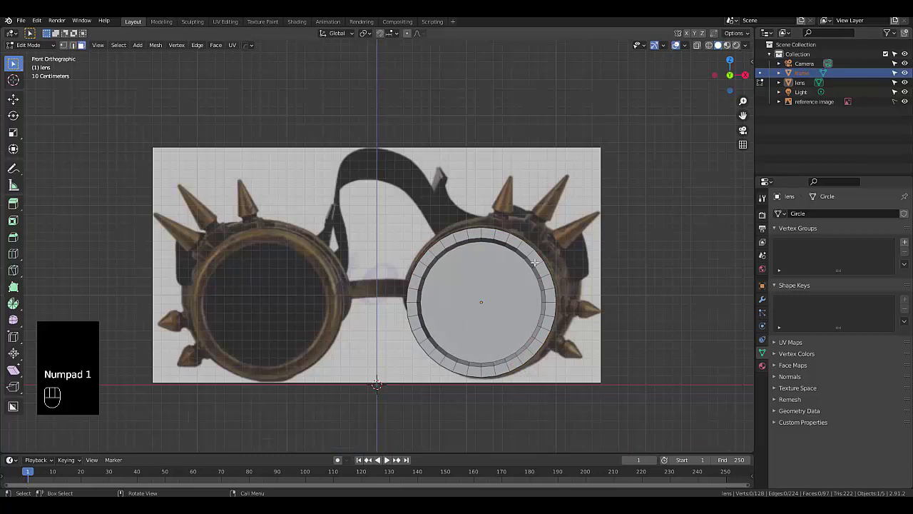
Step: Select the frame object and enter Edit Mode with X-ray on and all faces box-selected
key("Tab")
scroll(501, 213, "up", 1)
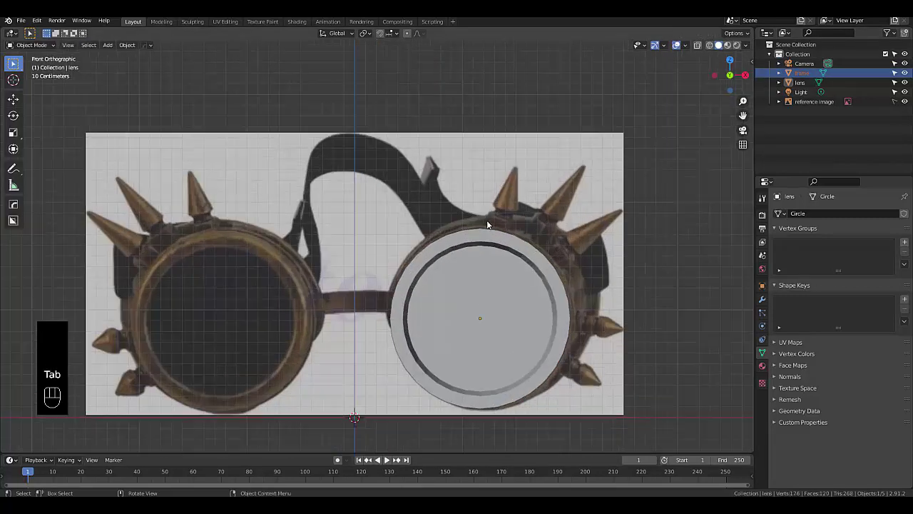
scroll(487, 224, "up", 1)
left_click(800, 82)
left_click(802, 73)
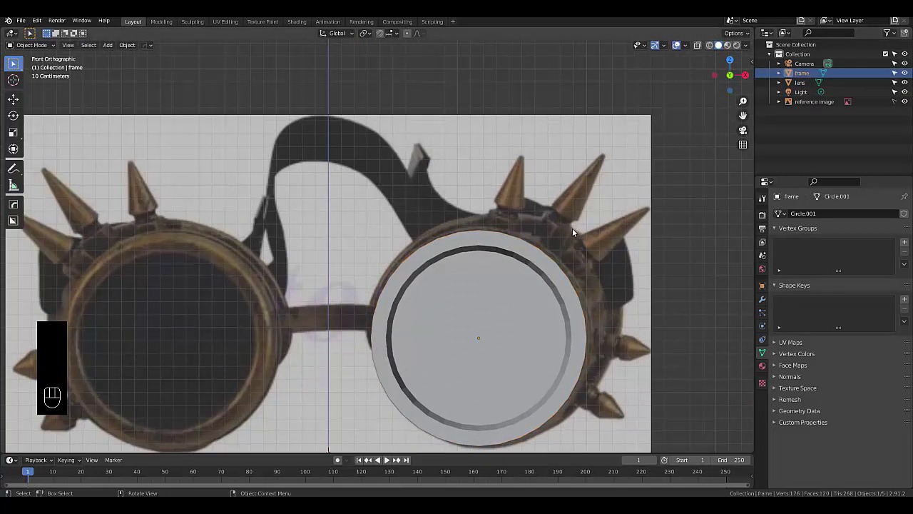
middle_click_drag(567, 227, 440, 274)
key("Tab")
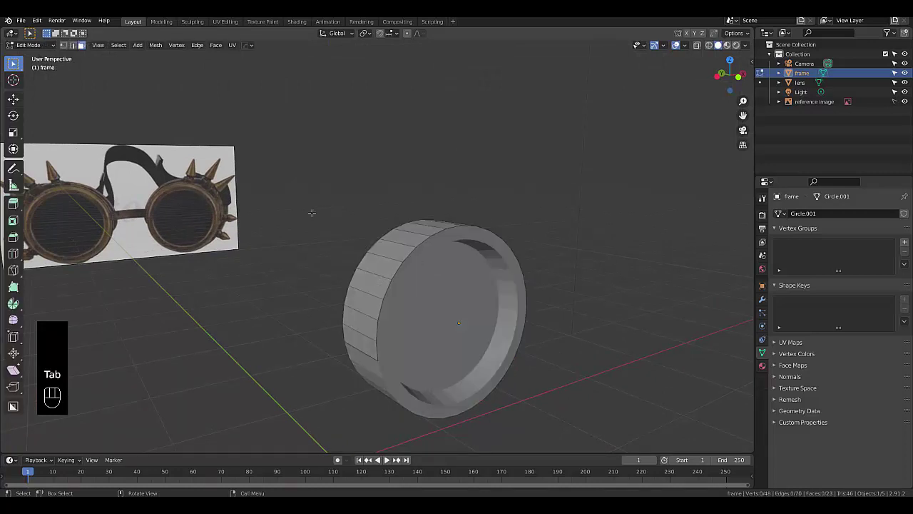
left_click(697, 45)
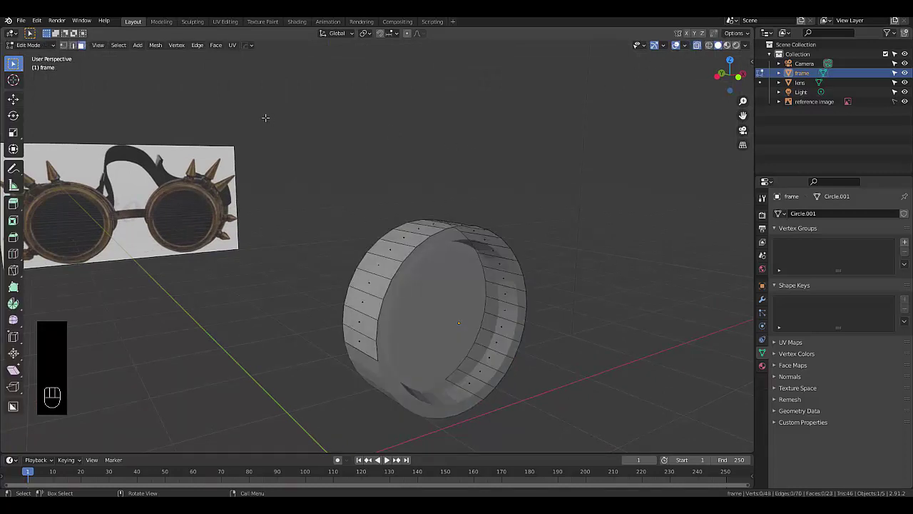
left_click_drag(247, 104, 577, 418)
left_click_drag(182, 89, 575, 447)
middle_click_drag(402, 289, 380, 277)
Step: Try an extrusion of the frame faces, undo it, and set the pivot to Individual Origins
key("e")
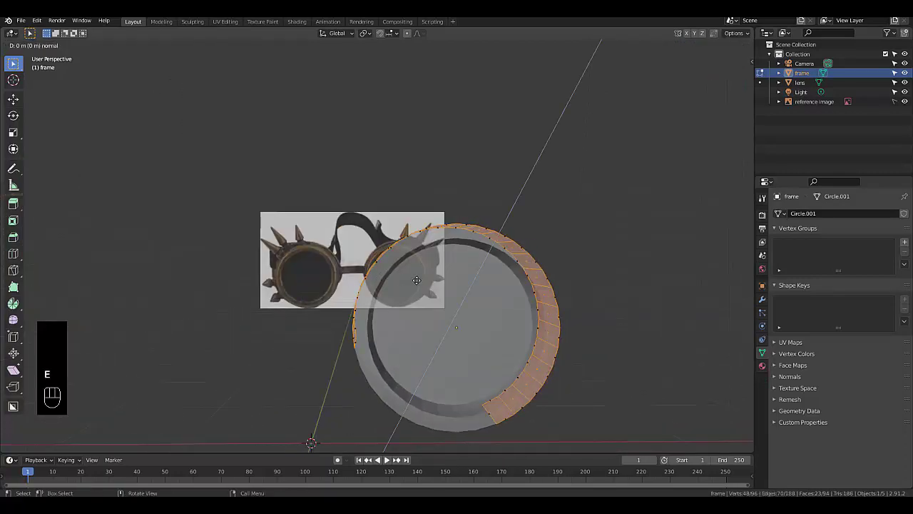
left_click(322, 251)
key("ctrl+z")
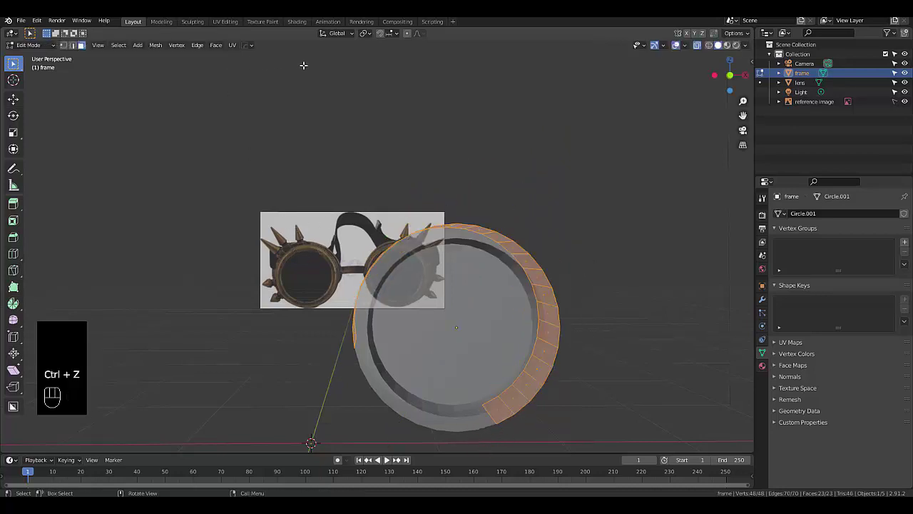
left_click(364, 33)
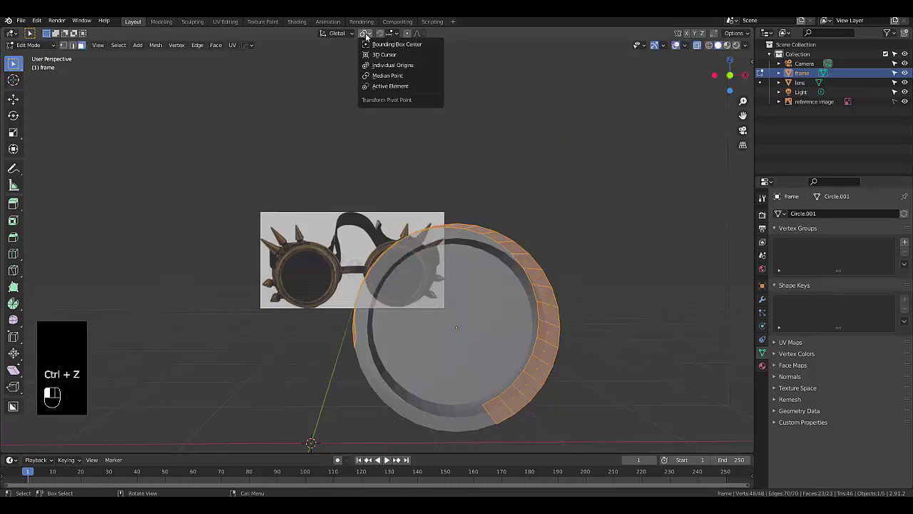
left_click(407, 65)
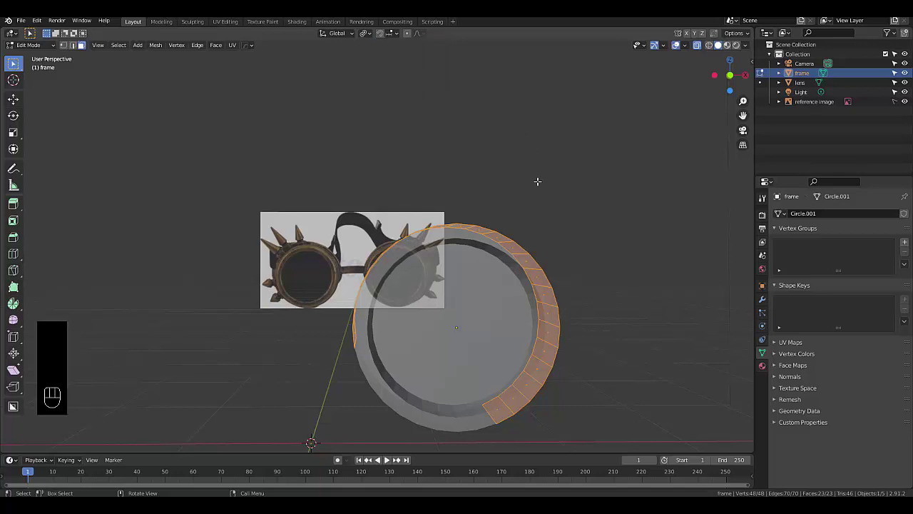
Step: Try two more face extrusions, including one scaled outward, and undo both
key("e")
left_click(565, 158)
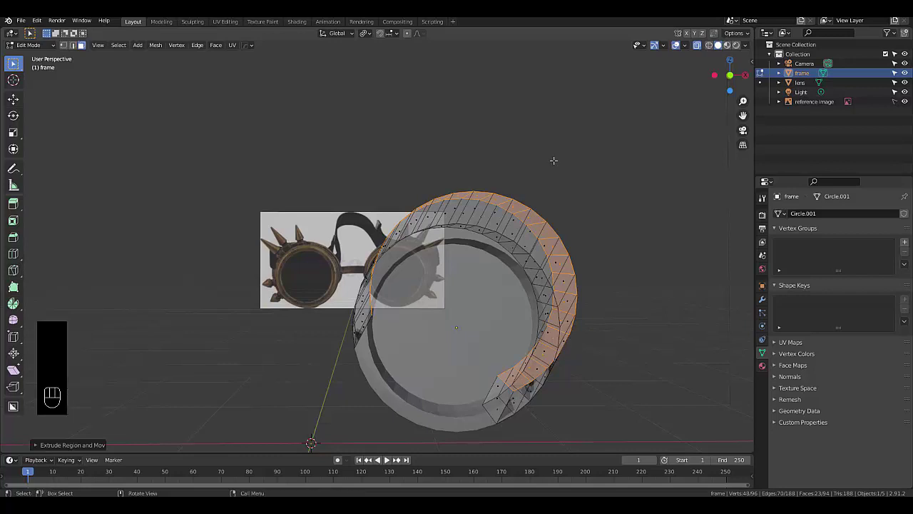
key("ctrl+z")
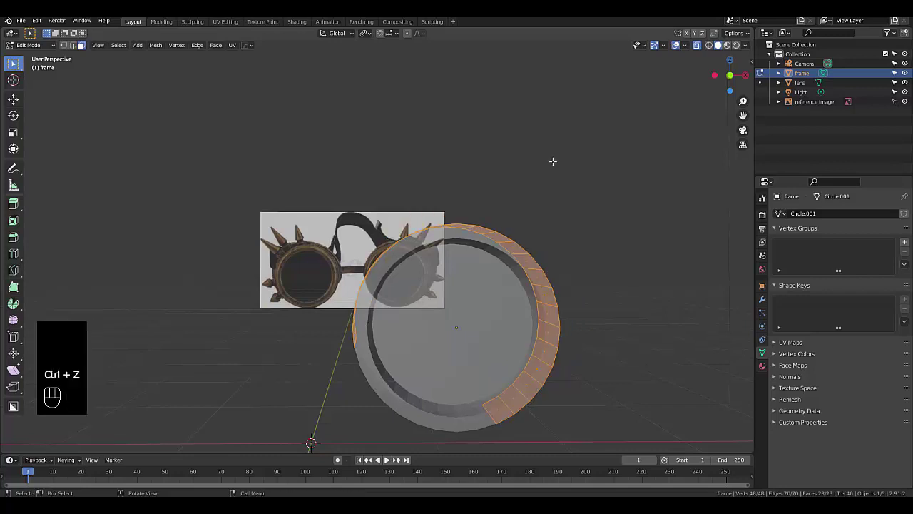
key("e")
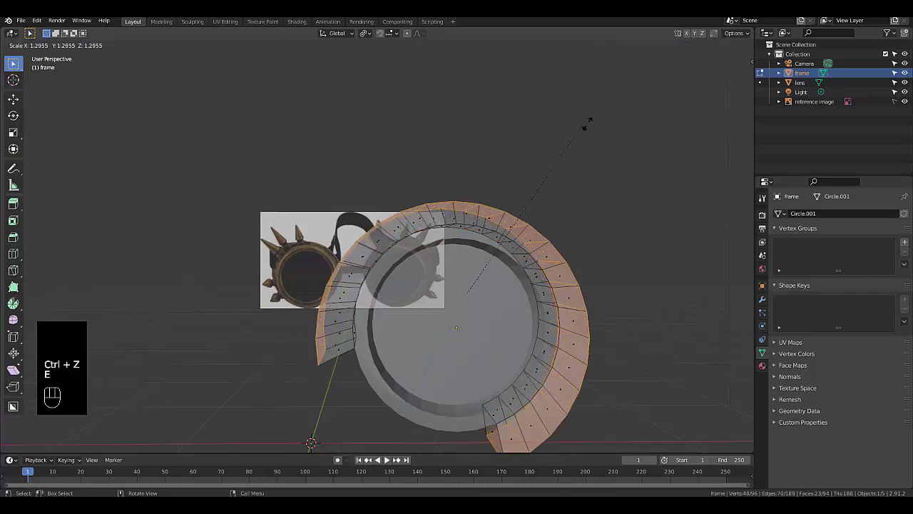
left_click(534, 134)
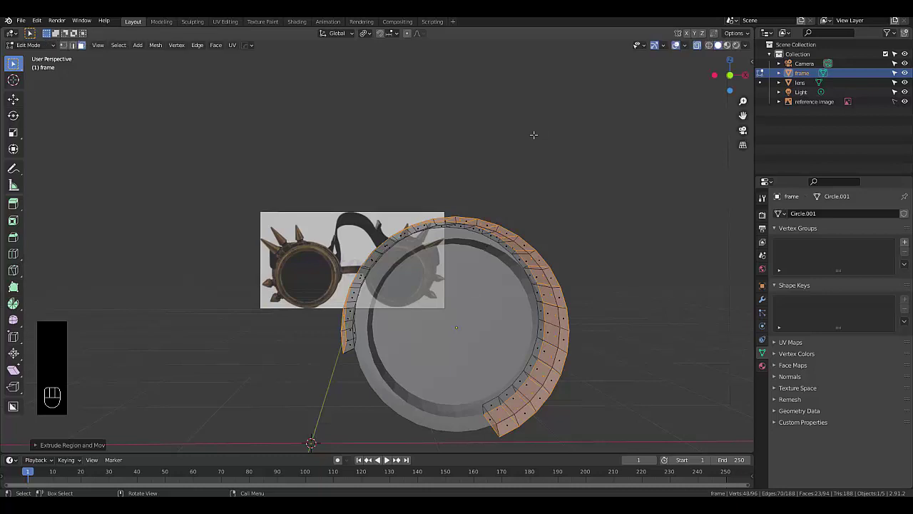
key("ctrl+z")
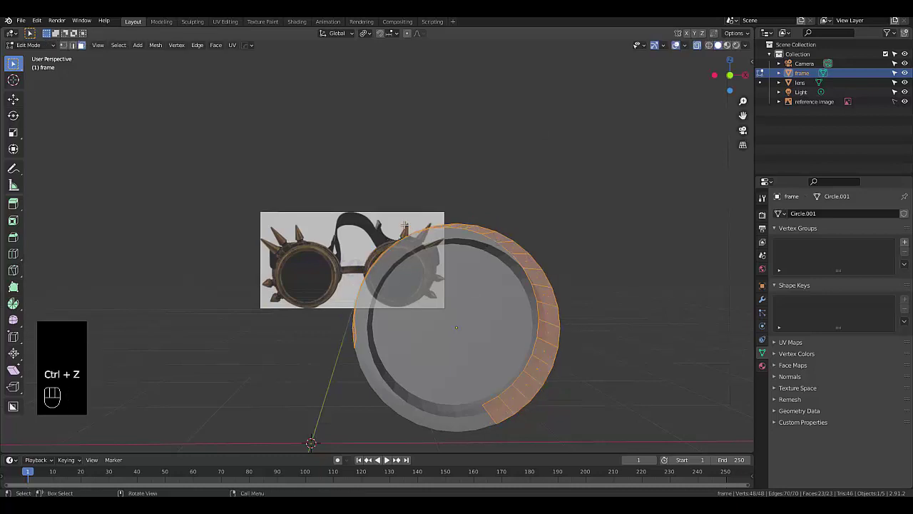
key("KP_1")
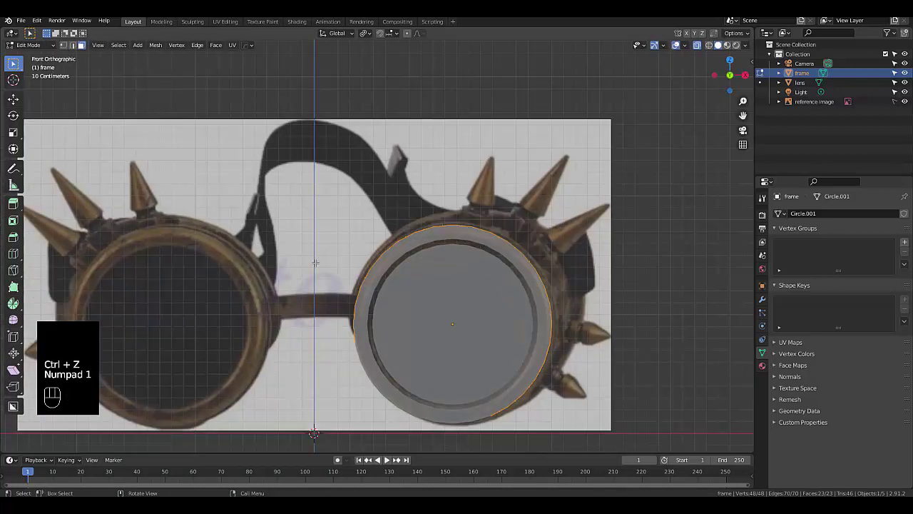
scroll(284, 287, "up", 2)
scroll(284, 288, "up", 1)
middle_click_drag(289, 282, 310, 288)
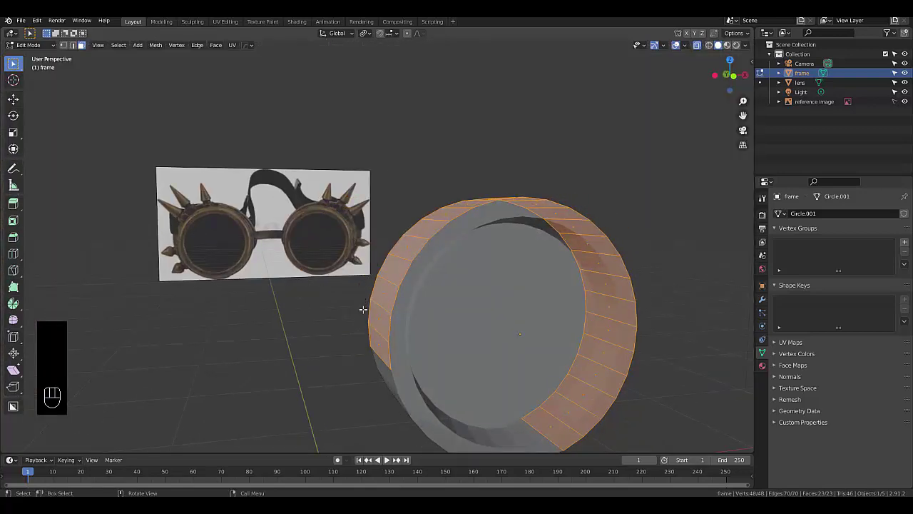
Step: Select a left rim face in front view, then rotate and move it toward the bridge outline
left_click(377, 346)
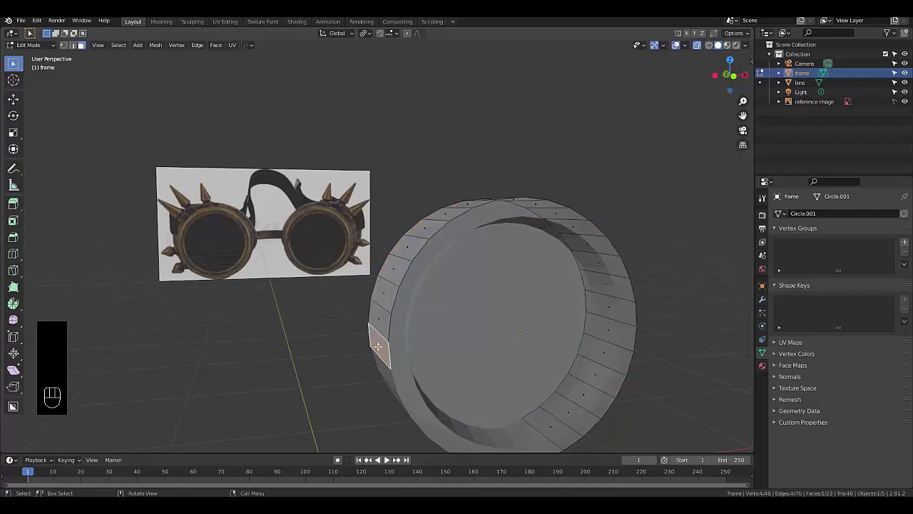
key("KP_1")
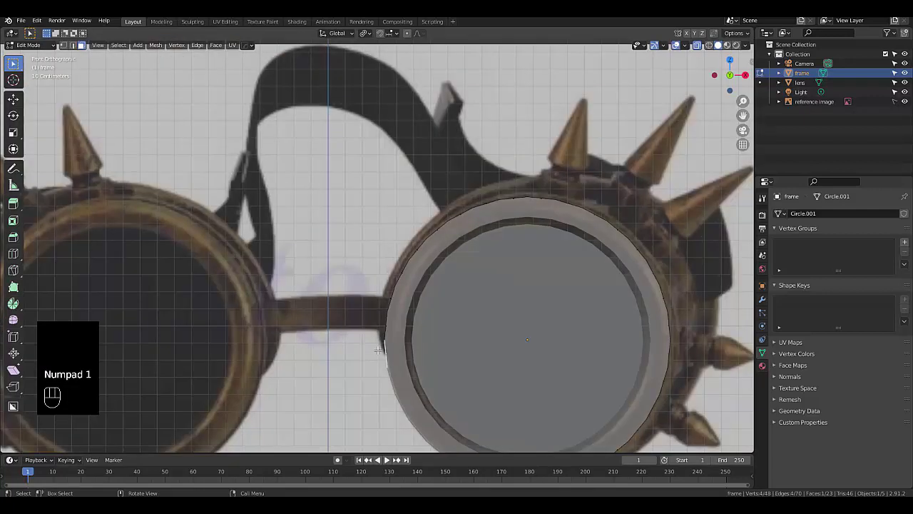
scroll(377, 346, "up", 6)
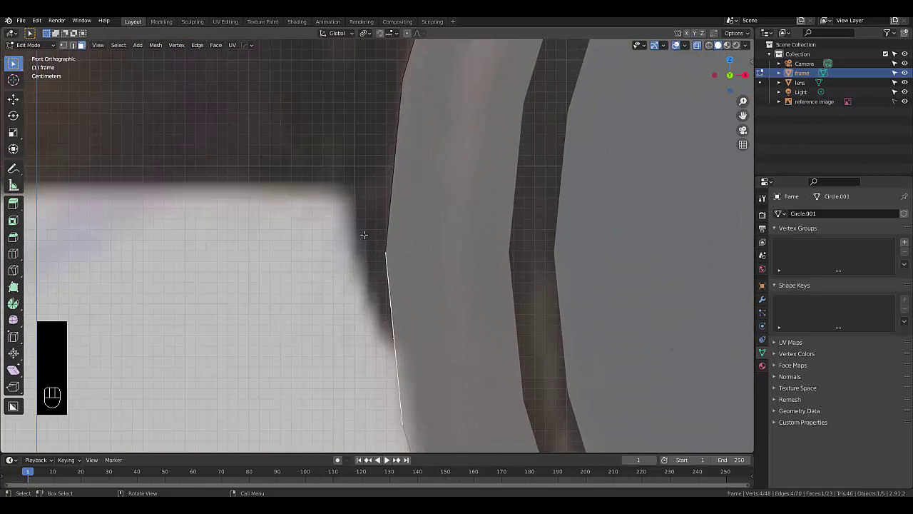
key("r")
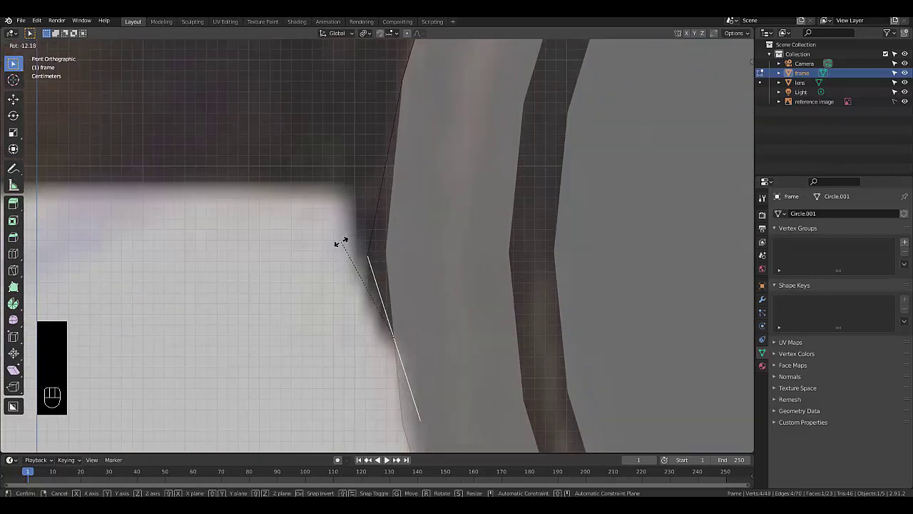
left_click(341, 242)
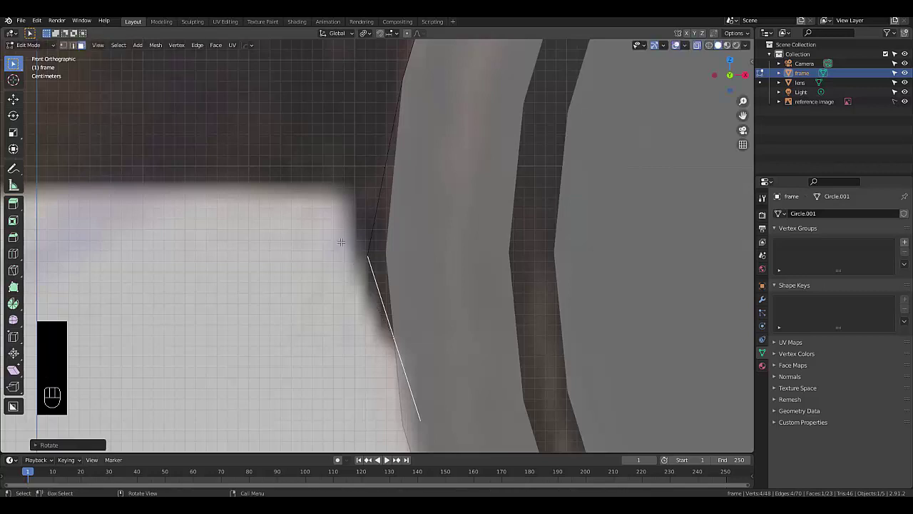
key("g")
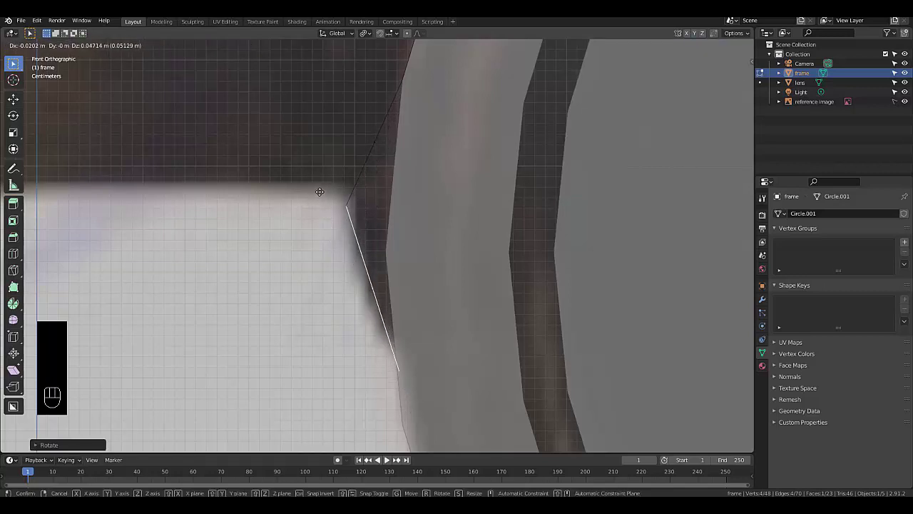
left_click(319, 192)
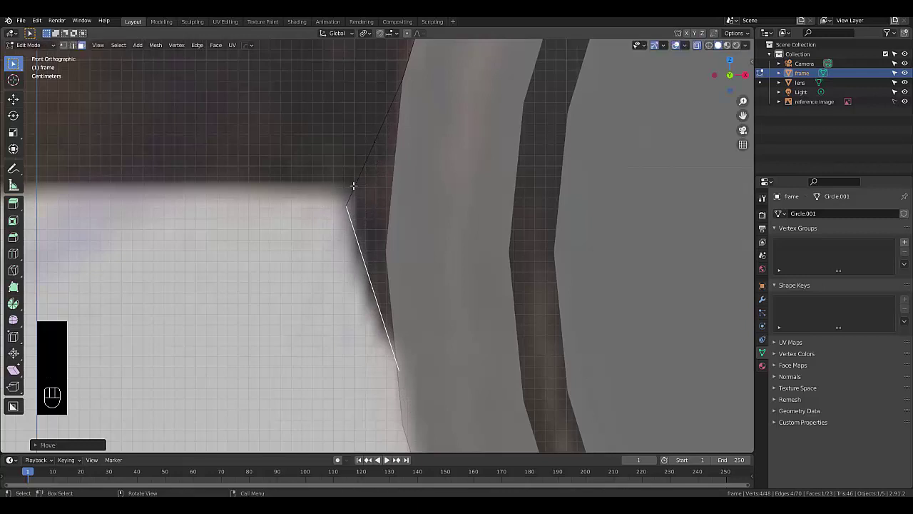
scroll(357, 194, "down", 3)
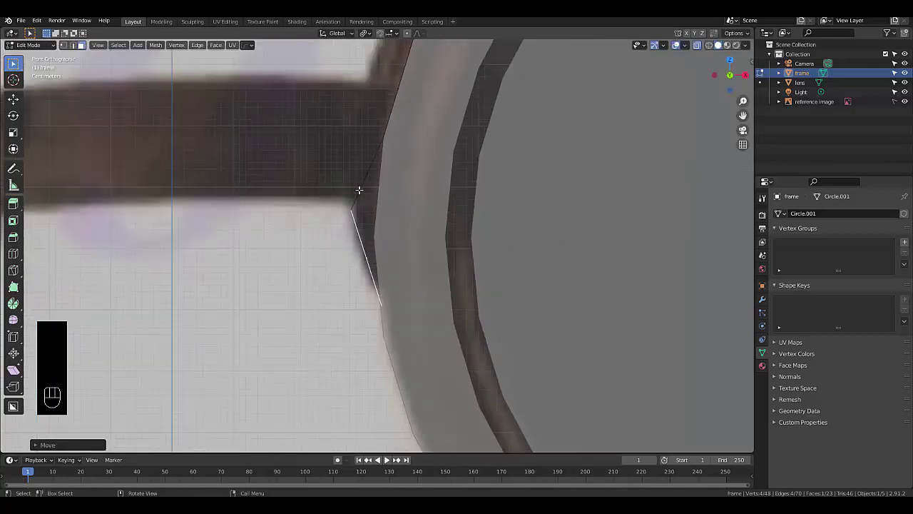
middle_click_drag(359, 190, 374, 194)
Step: Tilt the edge steeper, then move and resize it to fit the reference bridge
key("KP_1")
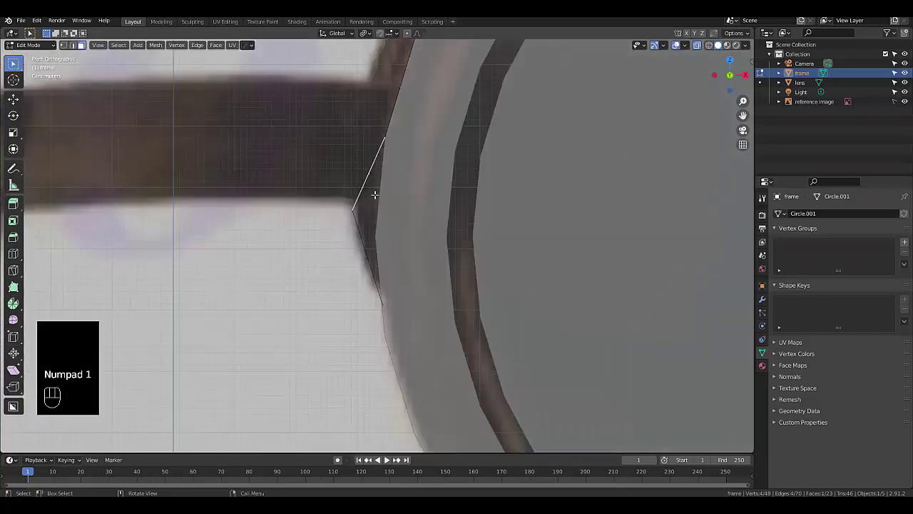
scroll(336, 119, "up", 2)
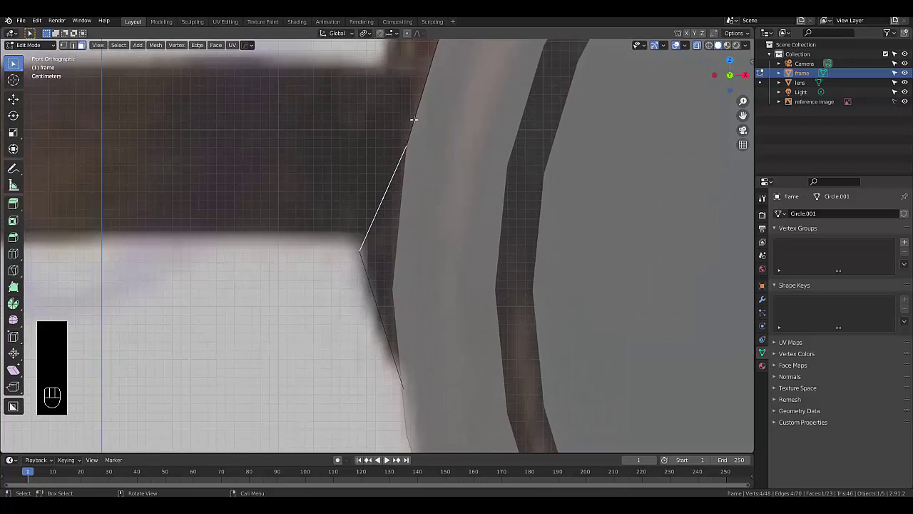
key("r")
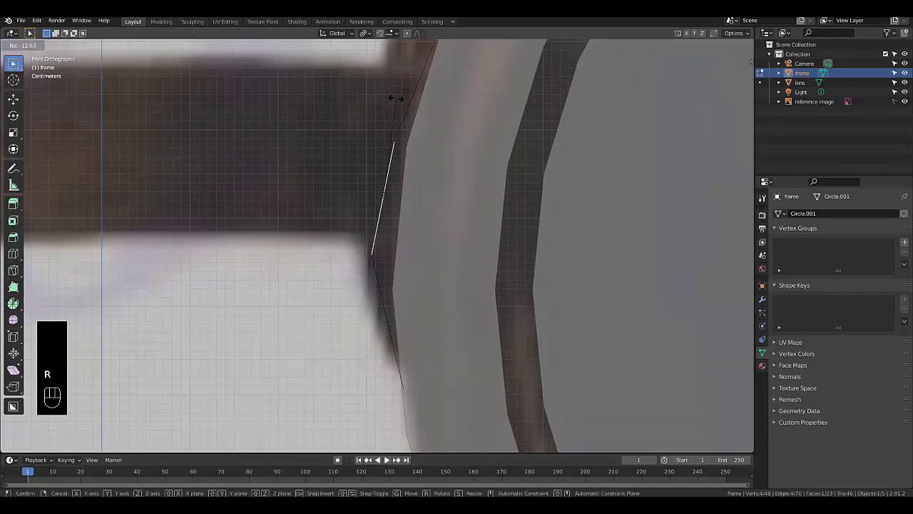
left_click(393, 96)
key("g")
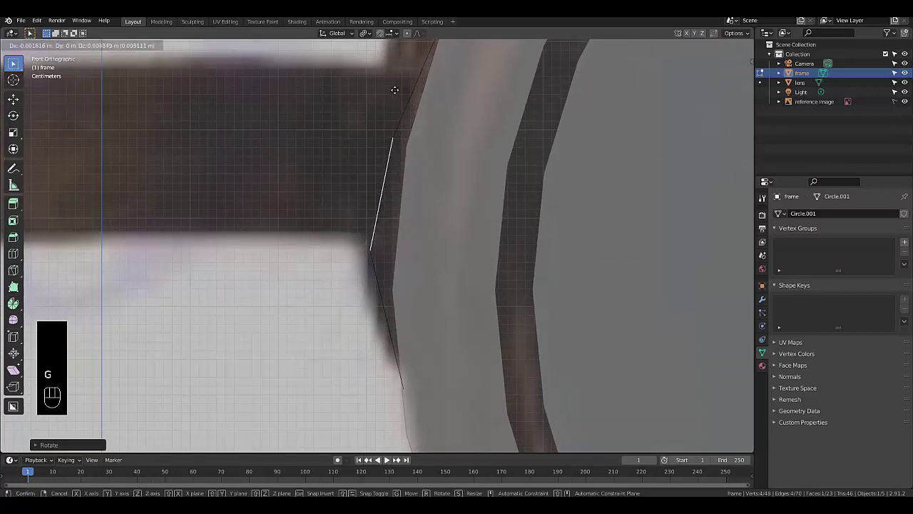
left_click(393, 75)
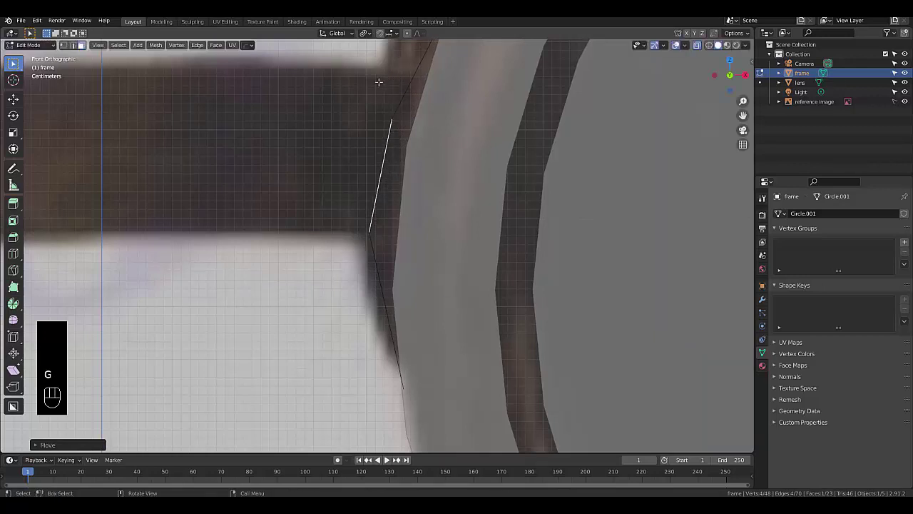
key("s")
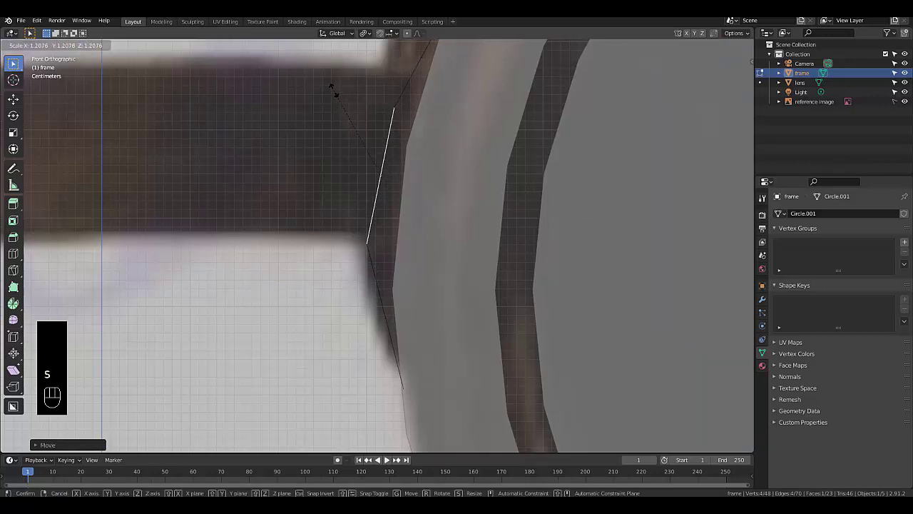
left_click(327, 85)
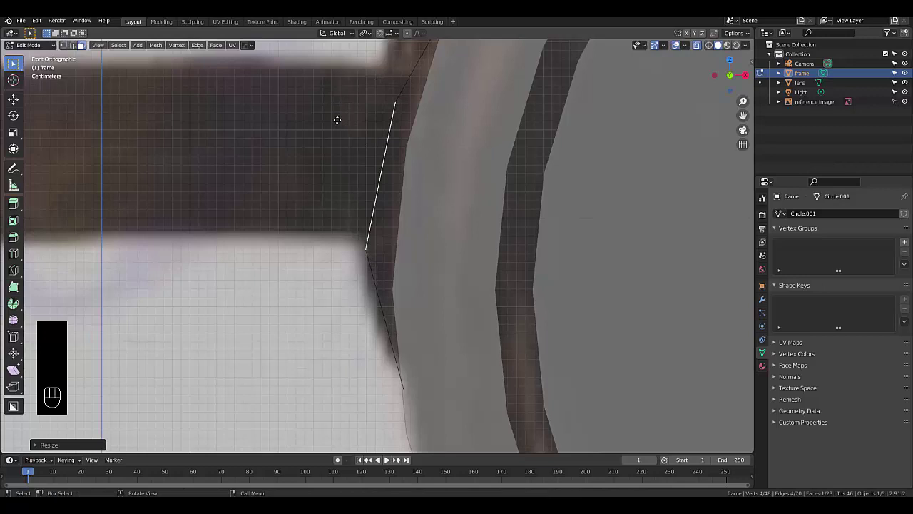
key("g")
left_click(343, 103)
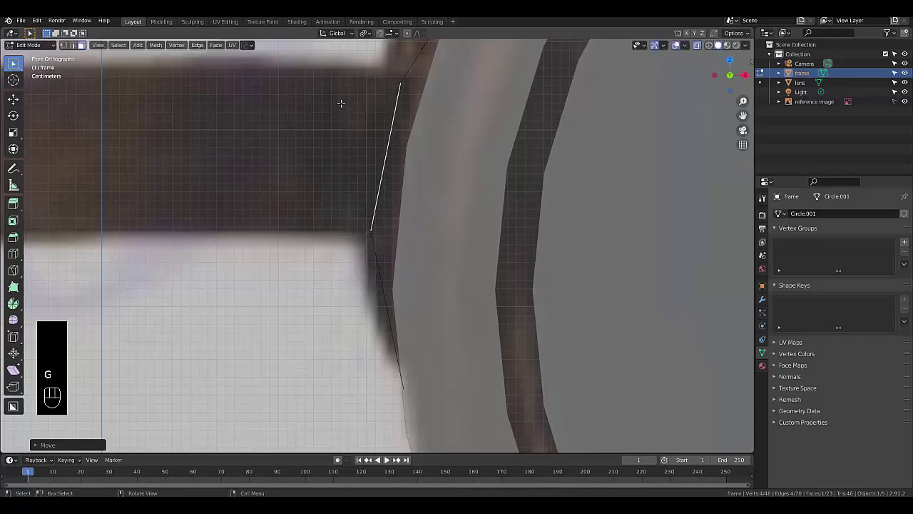
key("s")
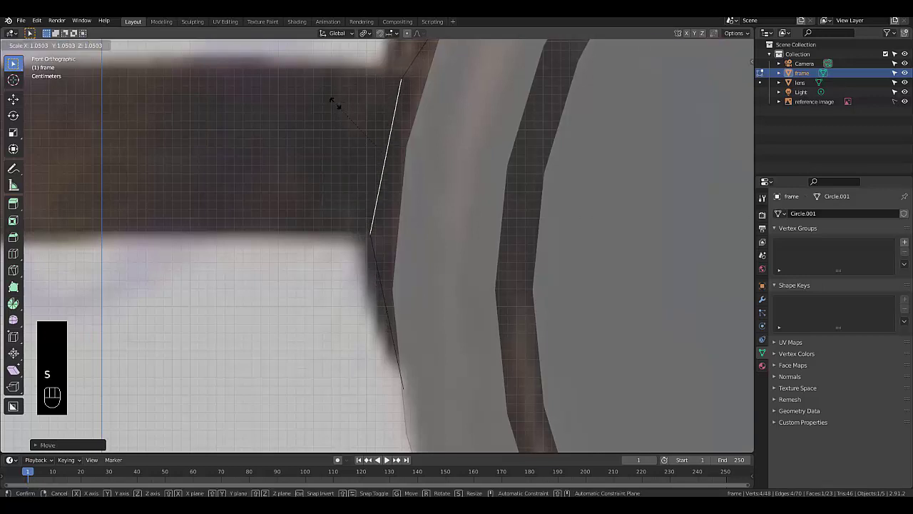
left_click(335, 103)
Step: Fine-tune the edge's tilt and position against the reference
scroll(363, 136, "down", 4)
scroll(368, 93, "up", 3)
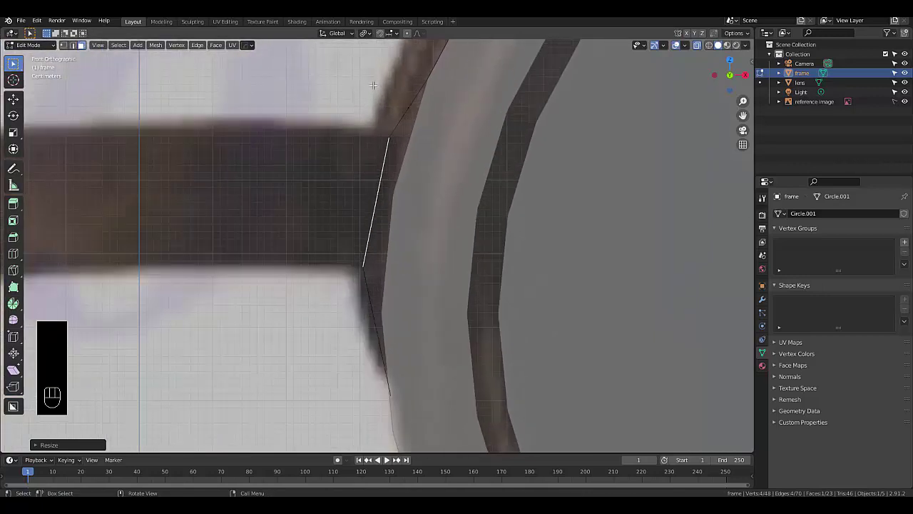
key("r")
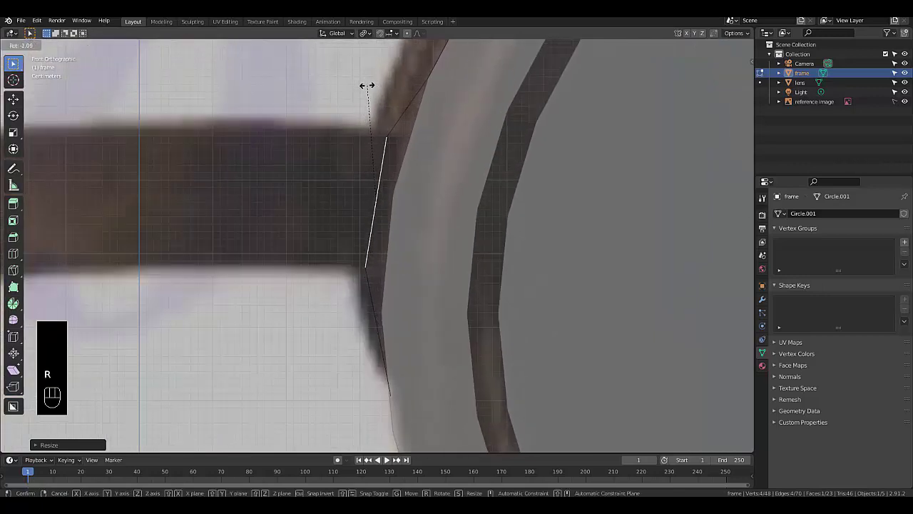
left_click(367, 86)
key("g")
left_click(364, 91)
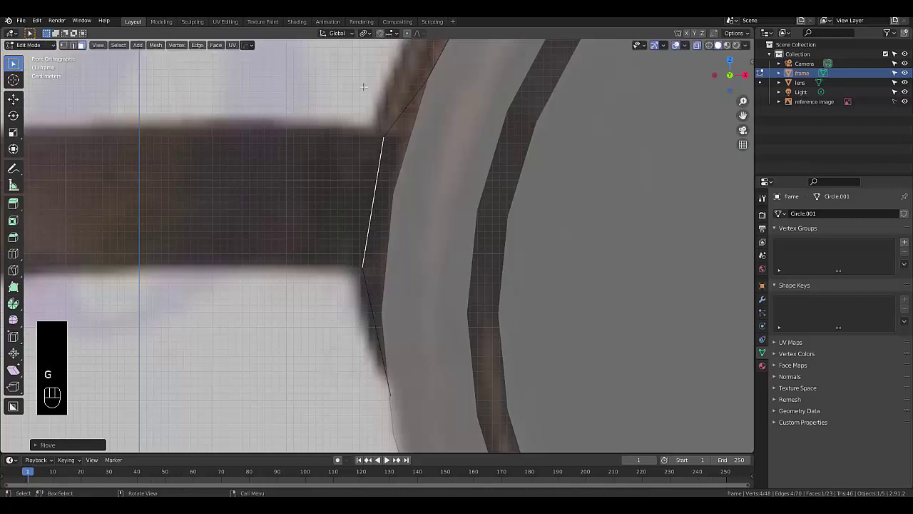
Step: Select the upper diagonal rim edge, then rotate it and slide it up and left
scroll(365, 93, "down", 4)
scroll(400, 161, "up", 3)
left_click(393, 150)
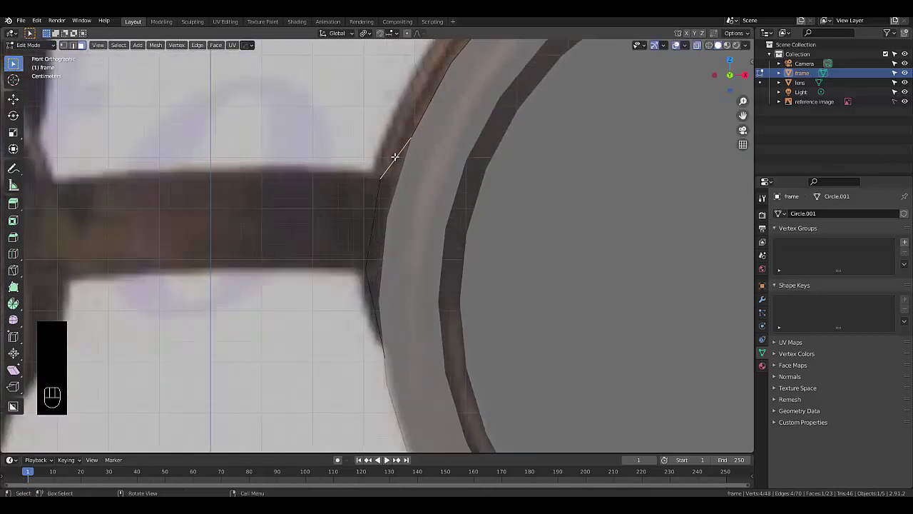
key("r")
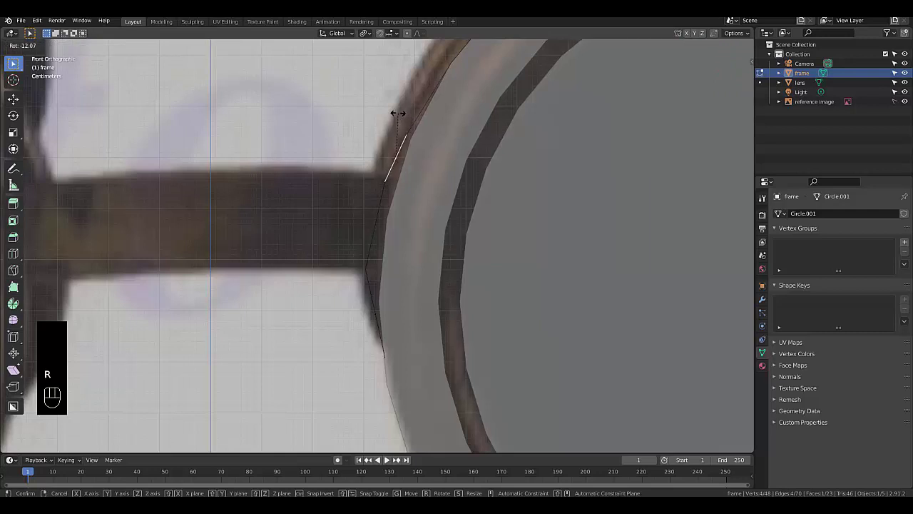
left_click(398, 114)
key("g")
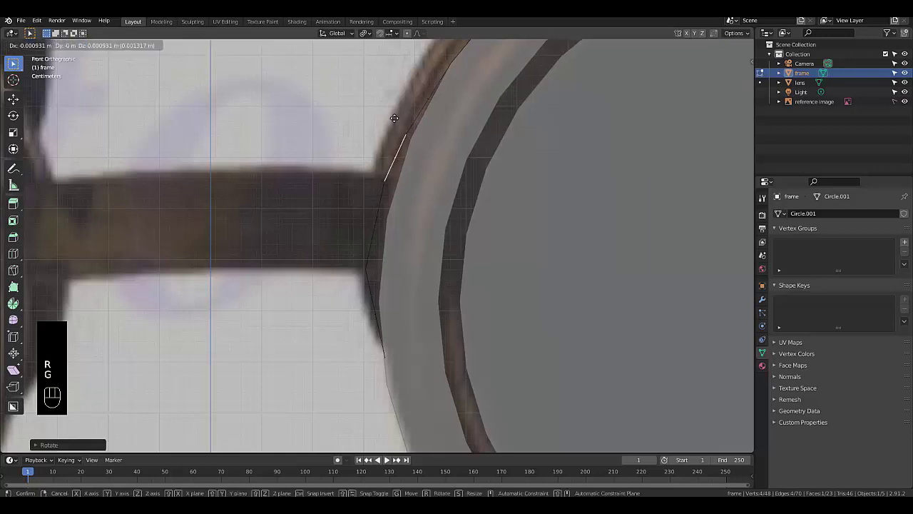
left_click(388, 112)
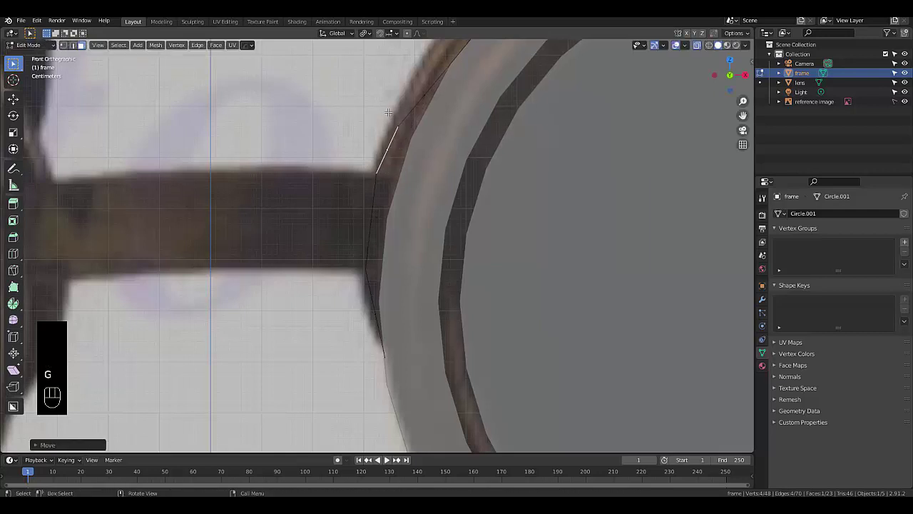
Step: Refine the upper edge's tilt and position so it hugs the reference rim
scroll(388, 112, "up", 6)
key("r")
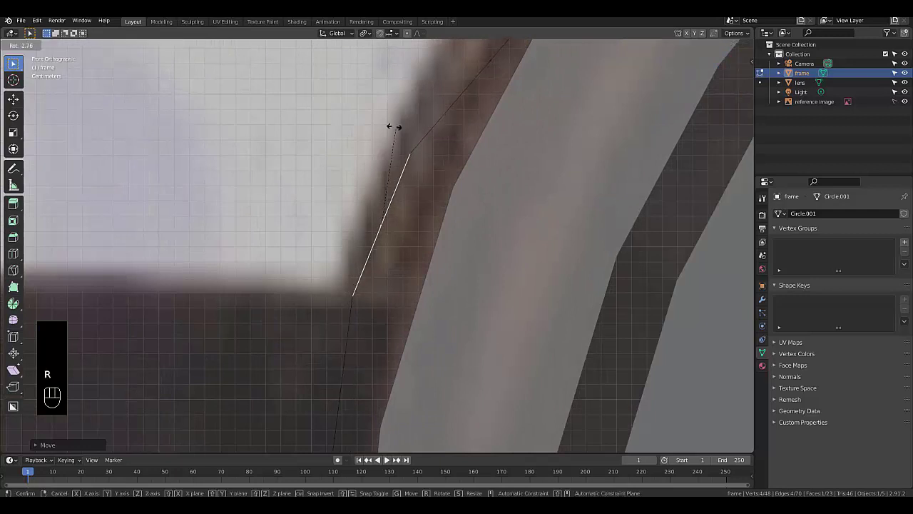
left_click(385, 124)
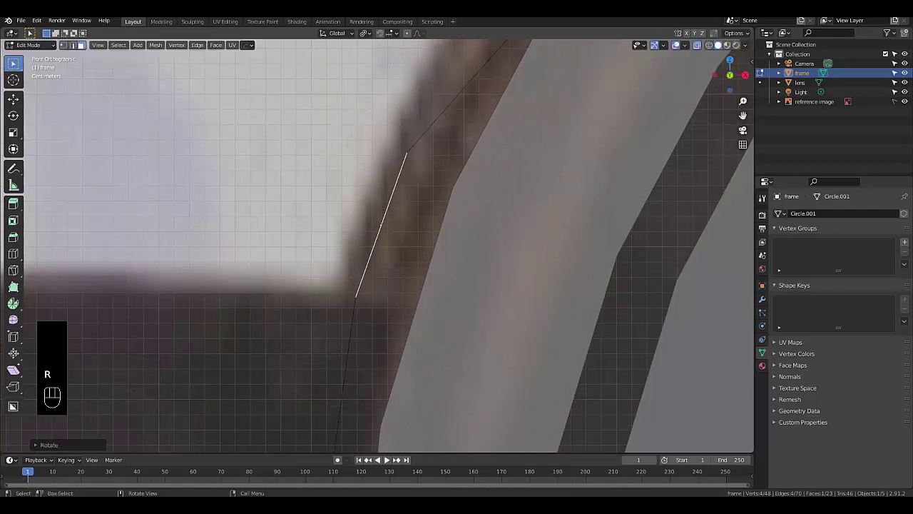
key("g")
left_click(386, 122)
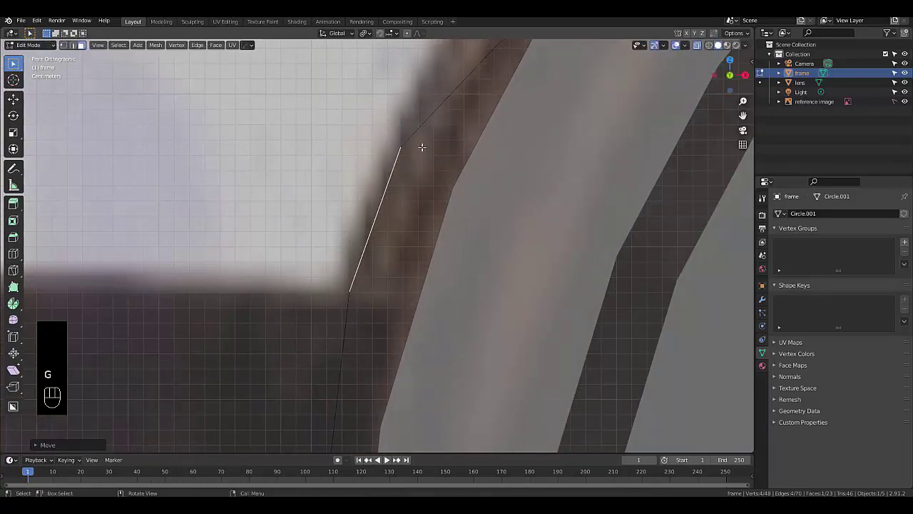
key("r")
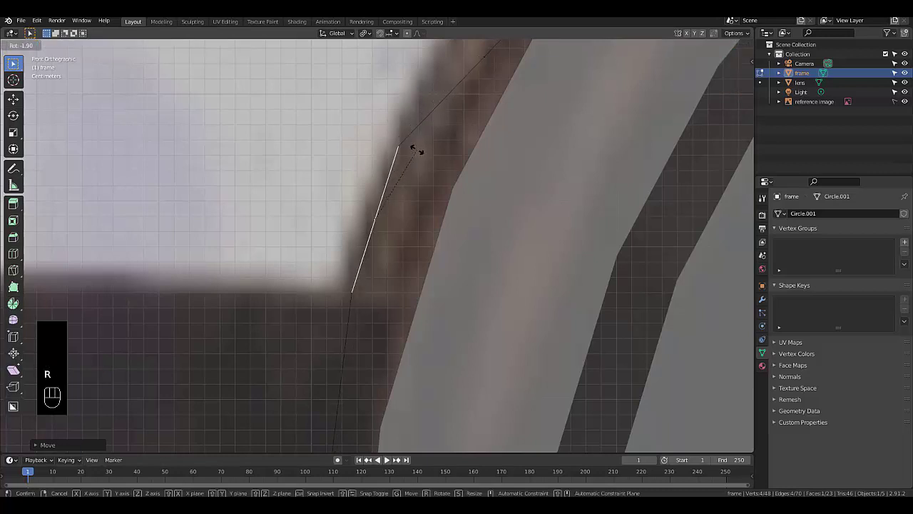
left_click(418, 149)
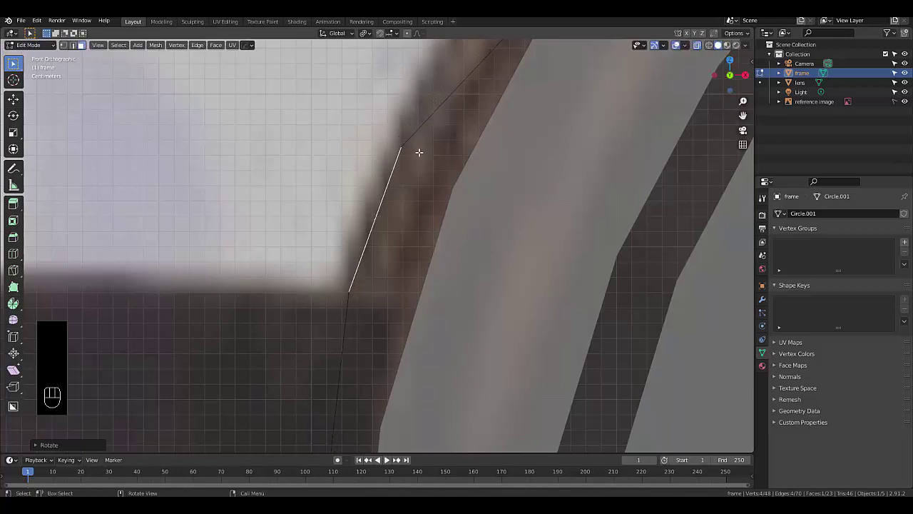
scroll(375, 254, "down", 1)
scroll(375, 254, "down", 4)
scroll(416, 196, "up", 3)
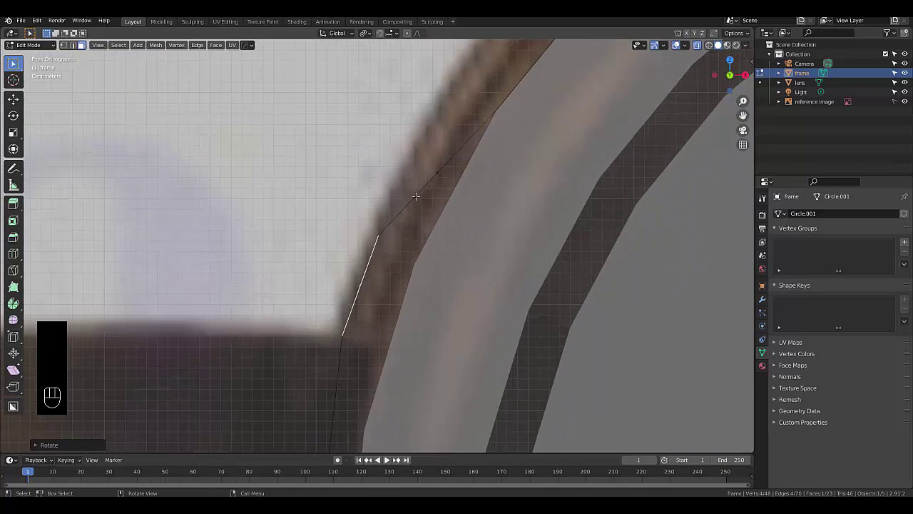
Step: Deselect the edited edge and select another outer-rim face in front view
left_click(415, 197)
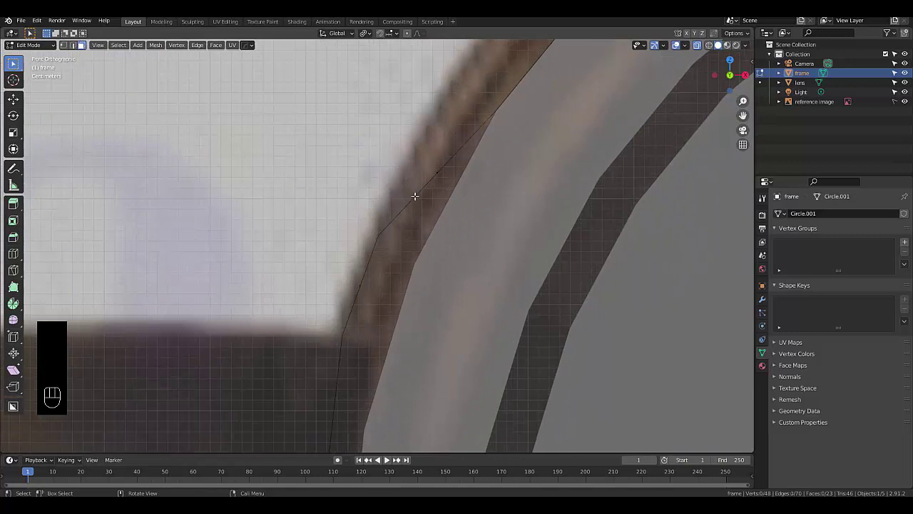
mouse_move(413, 197)
middle_mouse_down()
mouse_move(421, 206)
mouse_move(404, 181)
middle_mouse_up()
left_click(391, 153)
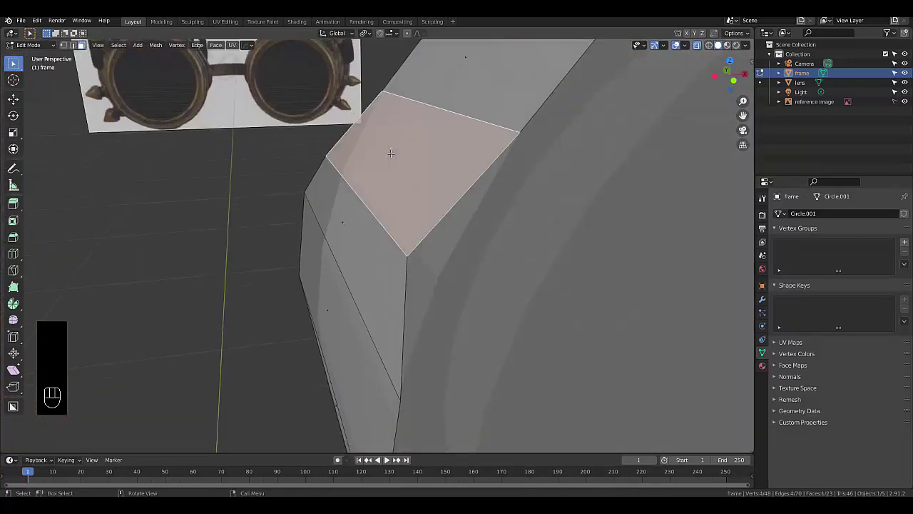
key("KP_1")
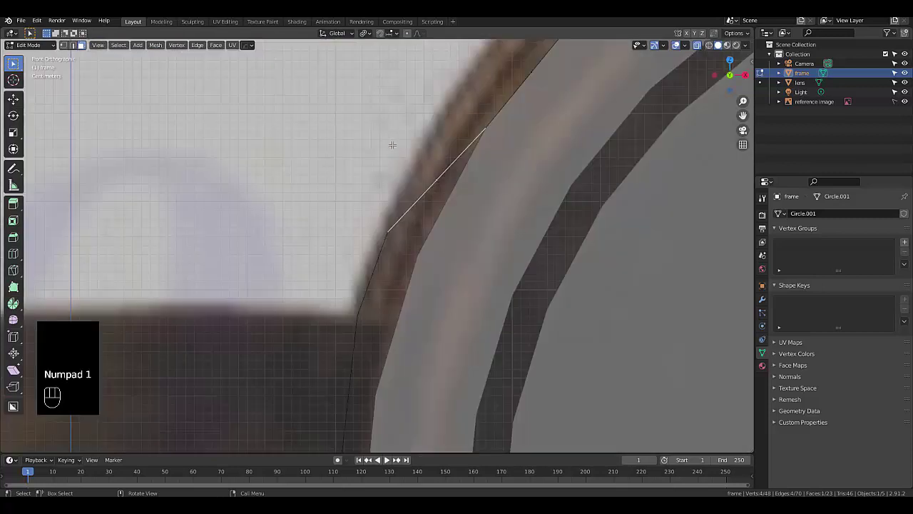
scroll(407, 207, "down", 3)
scroll(416, 161, "up", 3)
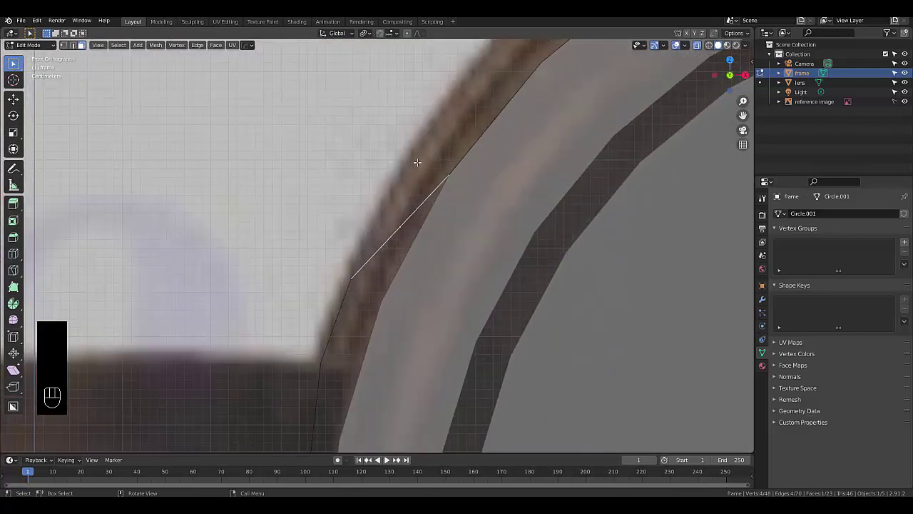
Step: Rotate and move that edge twice to settle it onto the reference rim
key("r")
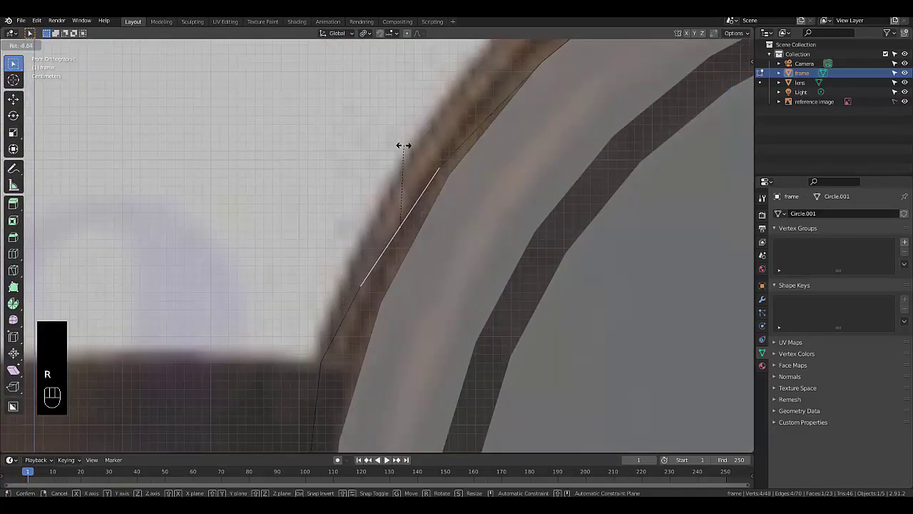
left_click(400, 143)
key("g")
left_click(392, 131)
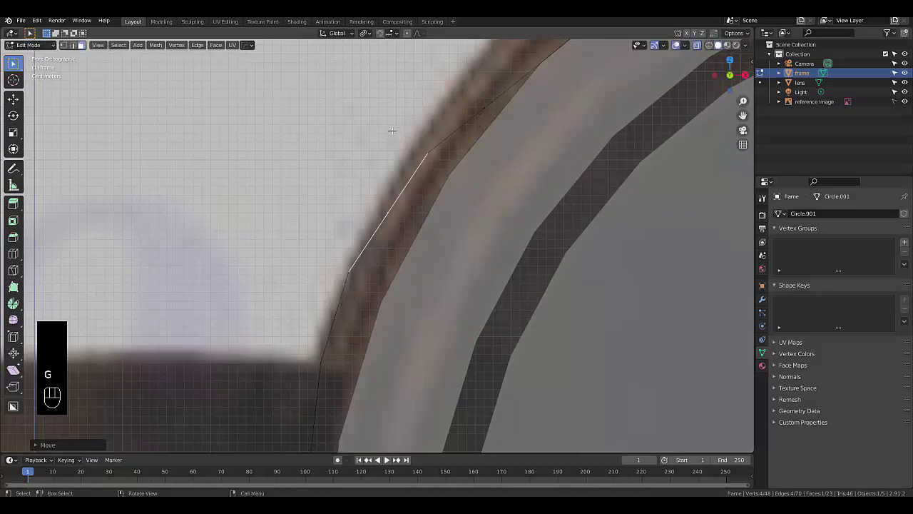
key("r")
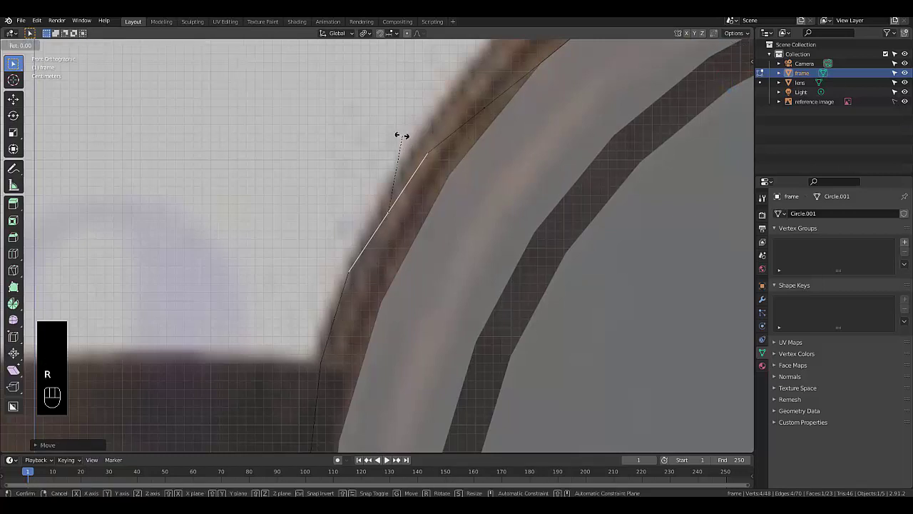
left_click(401, 135)
key("g")
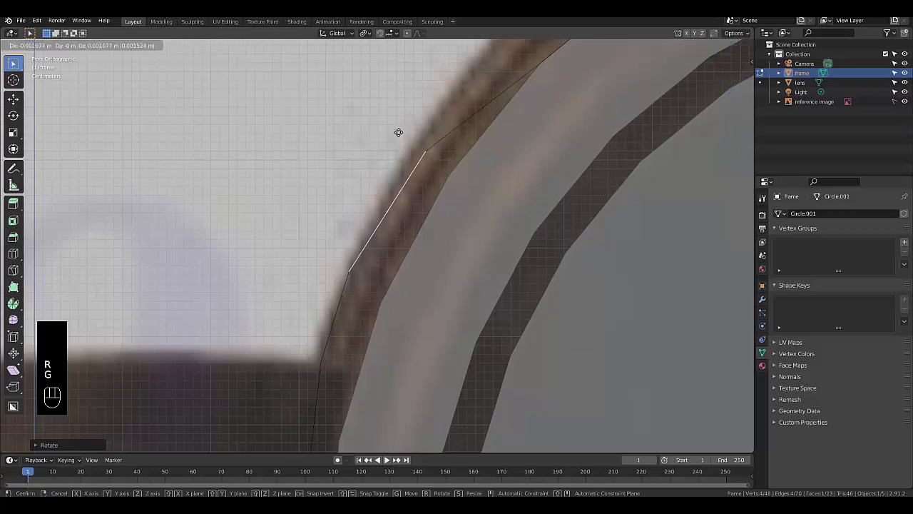
left_click(399, 133)
scroll(428, 172, "down", 3)
scroll(429, 172, "up", 3)
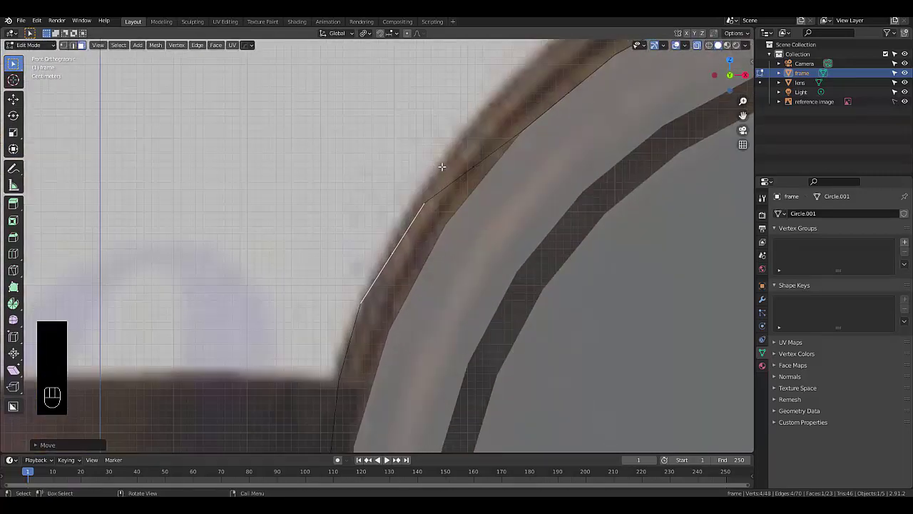
Step: Orbit and zoom around the frame to compare it with the goggles reference image
scroll(441, 166, "down", 10)
scroll(350, 257, "up", 4)
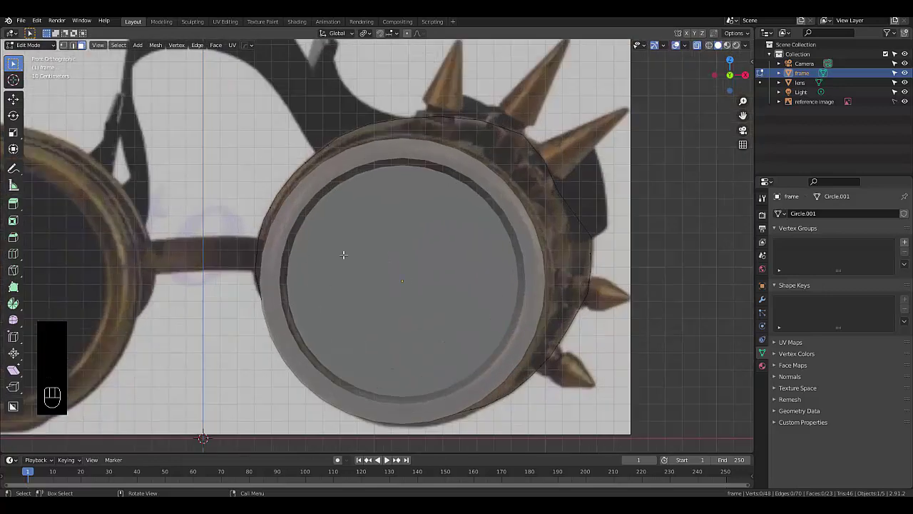
middle_click_drag(350, 256, 265, 240)
scroll(264, 260, "down", 6)
scroll(306, 263, "up", 4)
scroll(332, 261, "up", 2)
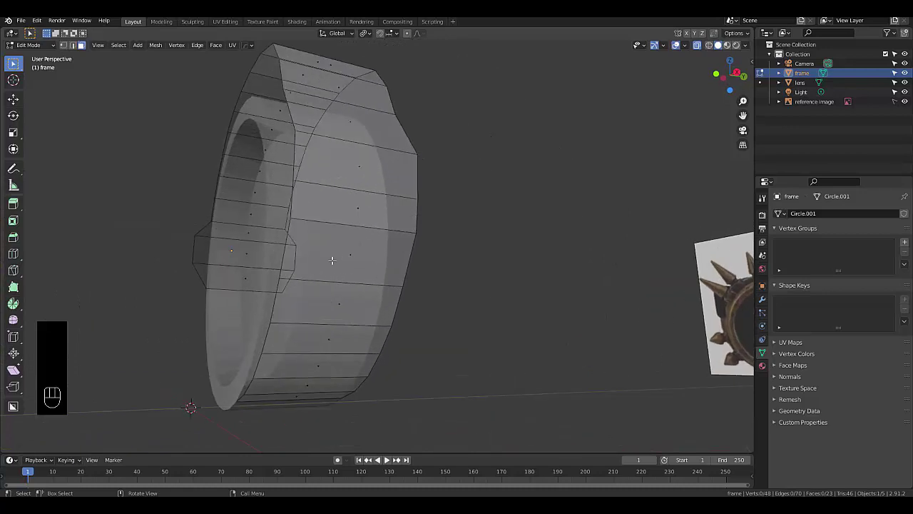
scroll(332, 261, "down", 4)
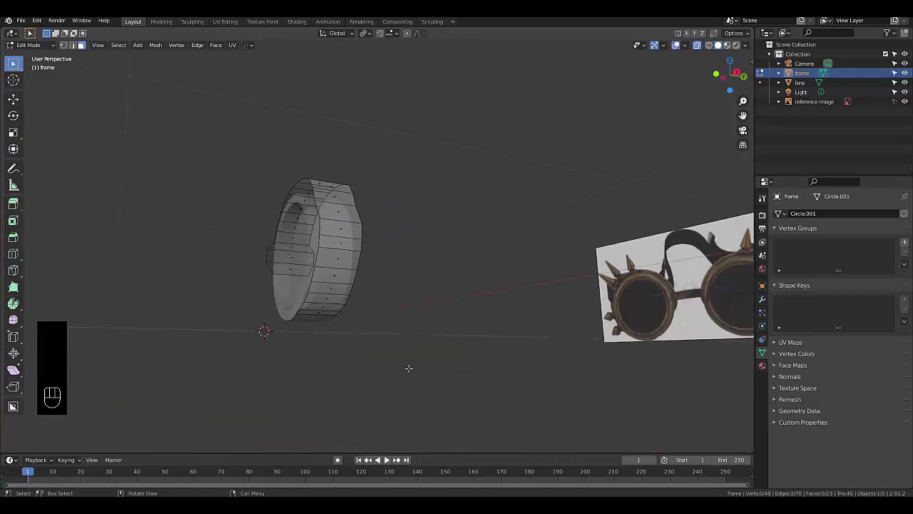
scroll(402, 342, "down", 2)
scroll(673, 301, "up", 6)
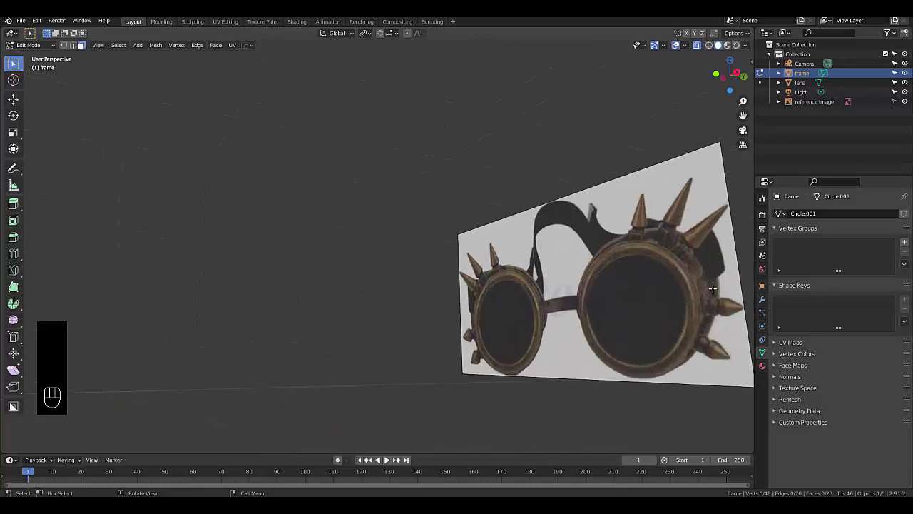
middle_click_drag(712, 289, 729, 288)
scroll(499, 330, "down", 8)
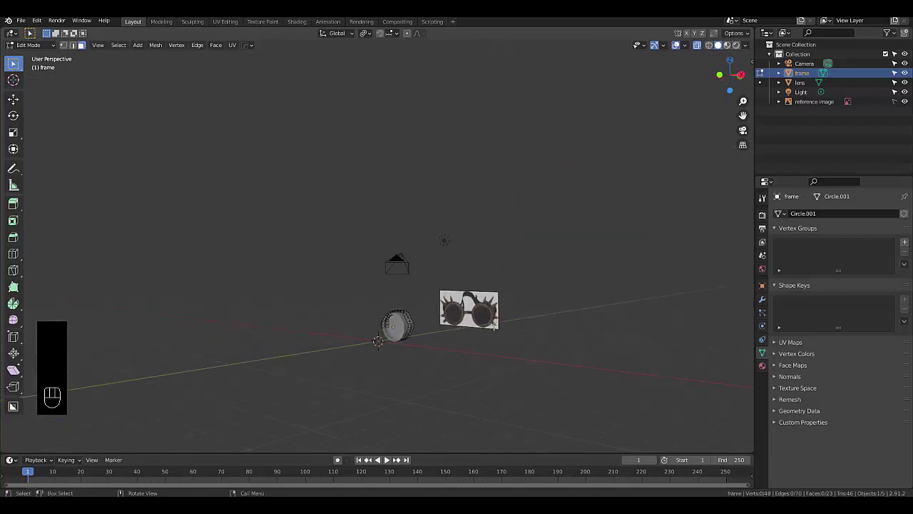
scroll(494, 326, "up", 10)
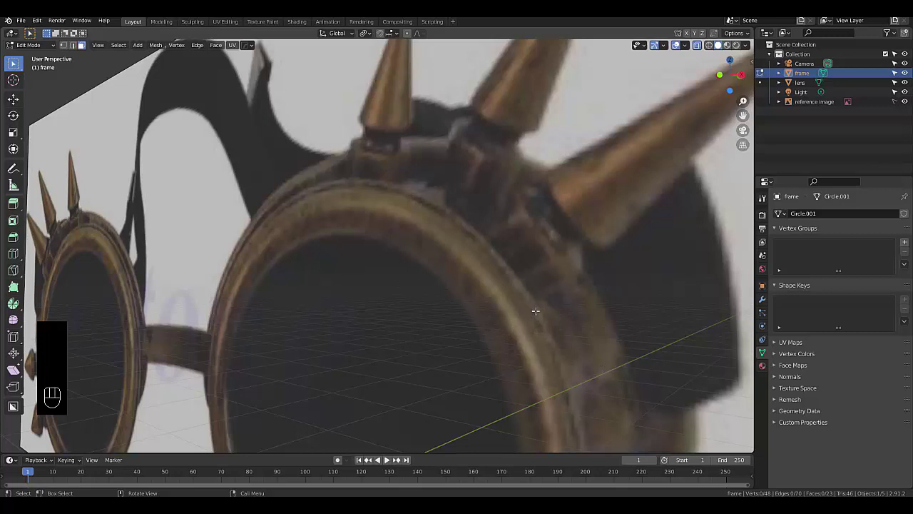
scroll(422, 274, "down", 10)
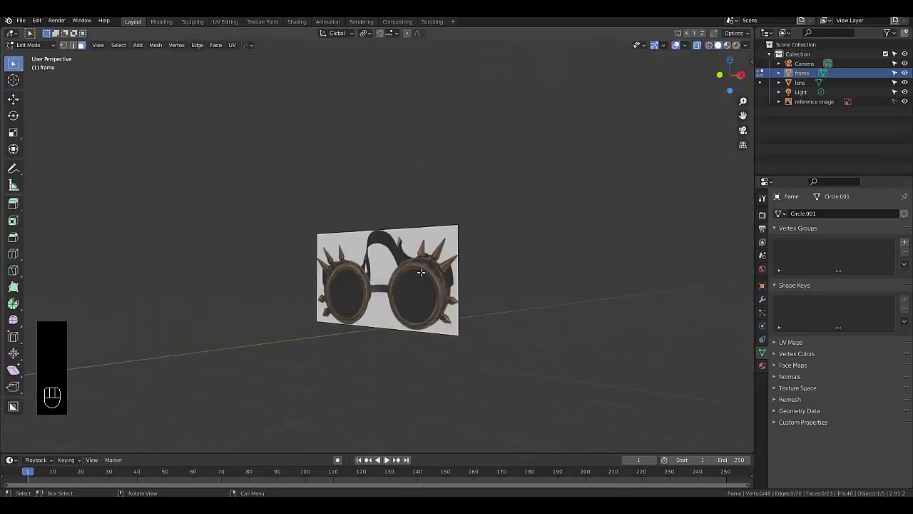
scroll(420, 272, "down", 4)
scroll(400, 292, "up", 12)
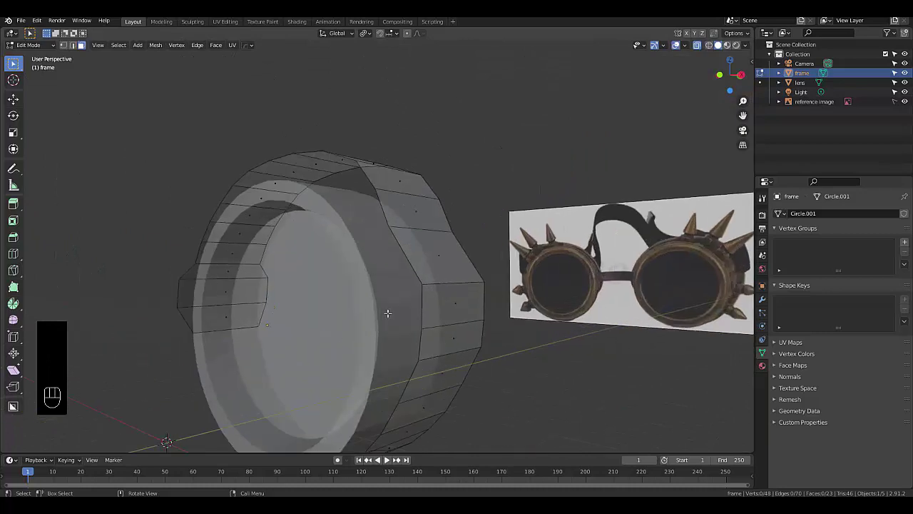
middle_click_drag(387, 312, 427, 313)
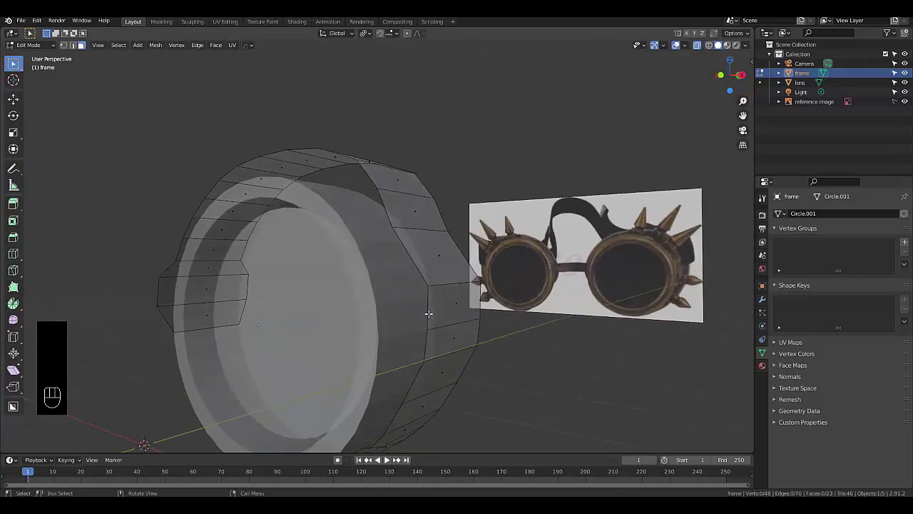
Step: Switch to edge select mode and Alt-select the frame's outer rim edge loop
key("alt")
key("2")
left_click(428, 313, "alt")
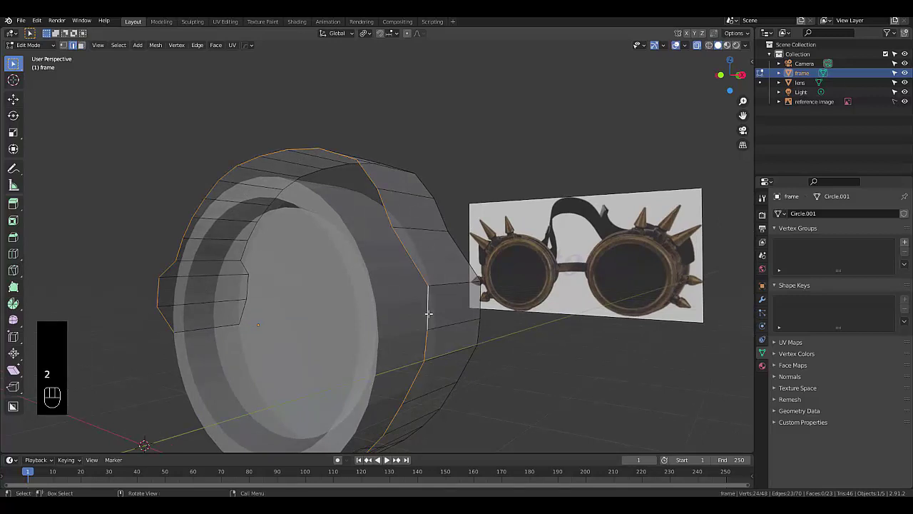
scroll(420, 320, "down", 3)
scroll(420, 320, "up", 4)
middle_click_drag(399, 321, 430, 321)
scroll(441, 335, "up", 2)
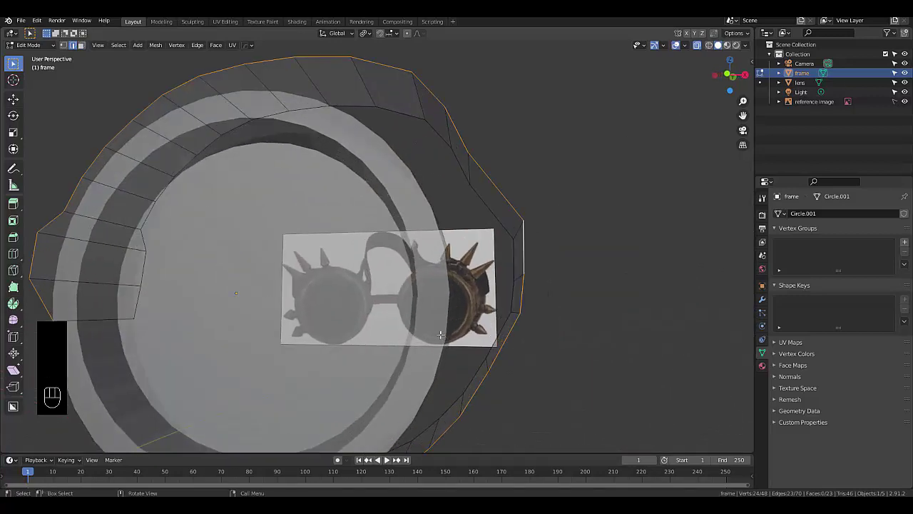
Step: Return to Object Mode, add the lens to the selection, and join the frame into it with Ctrl+J
key("Tab")
left_click(450, 323)
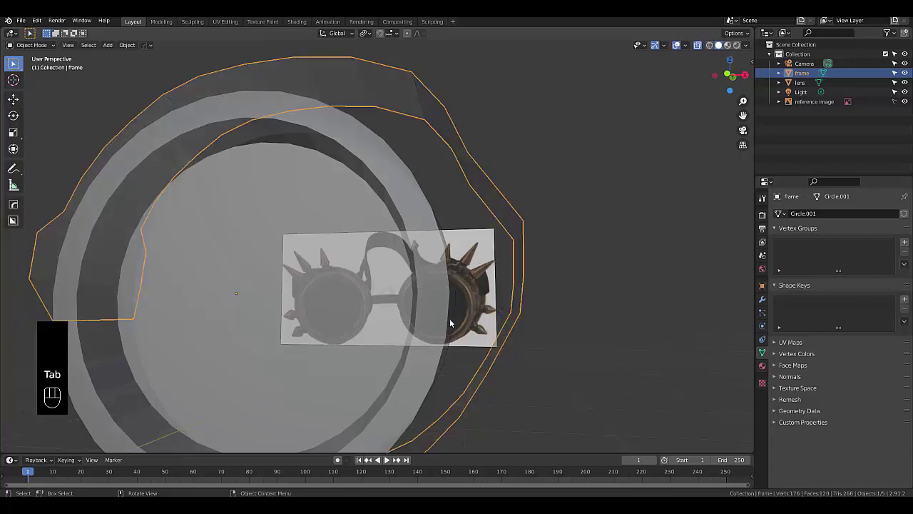
key("shift")
left_click(404, 385, "shift")
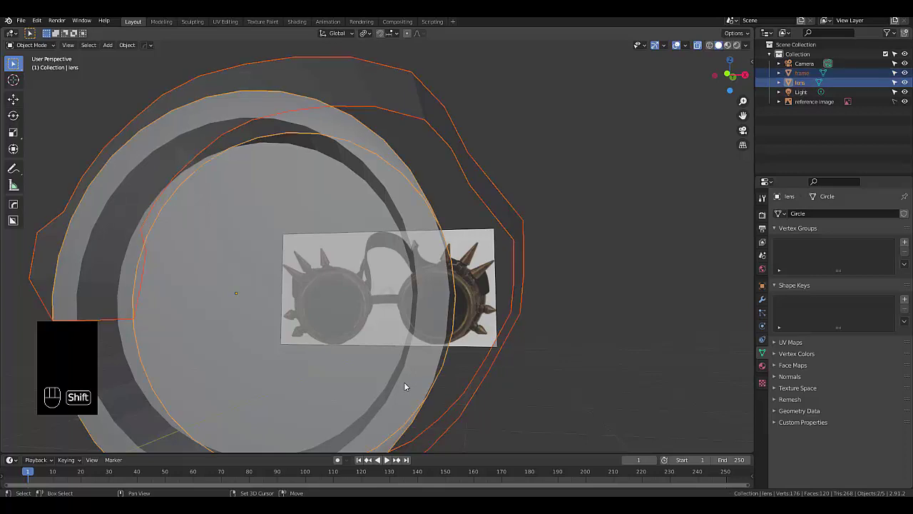
key("ctrl+j")
Step: Reselect the joined lens, enter Edit Mode, and delete the selected outer rim vertices
scroll(477, 375, "down", 3)
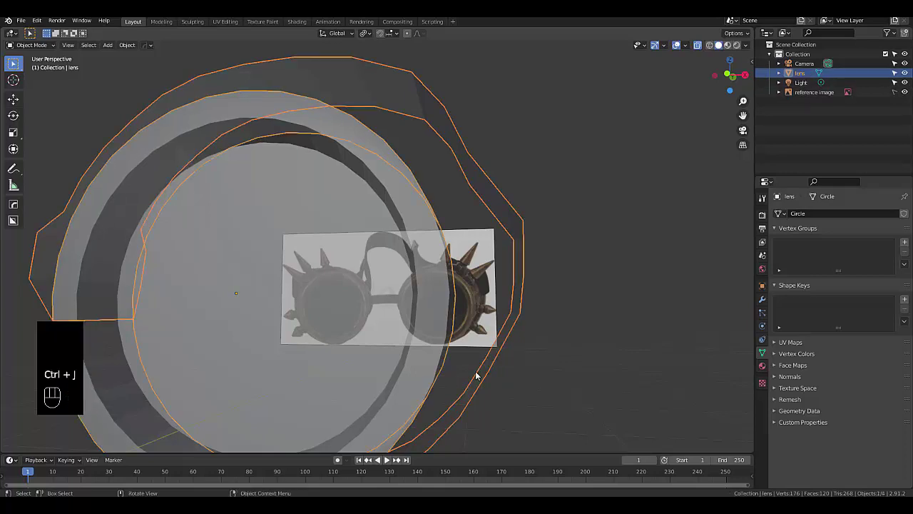
middle_click_drag(477, 373, 522, 224)
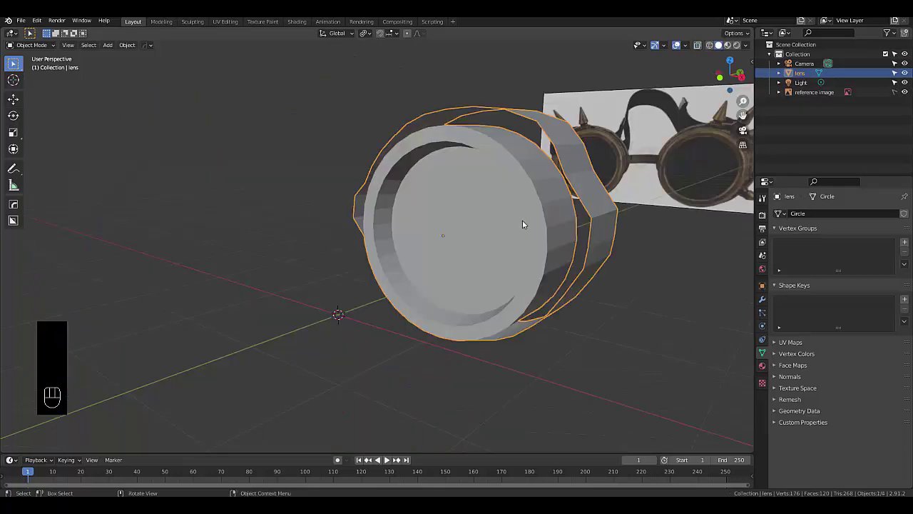
left_click(623, 380)
scroll(620, 374, "down", 2)
middle_click_drag(597, 329, 591, 316)
left_click(590, 314)
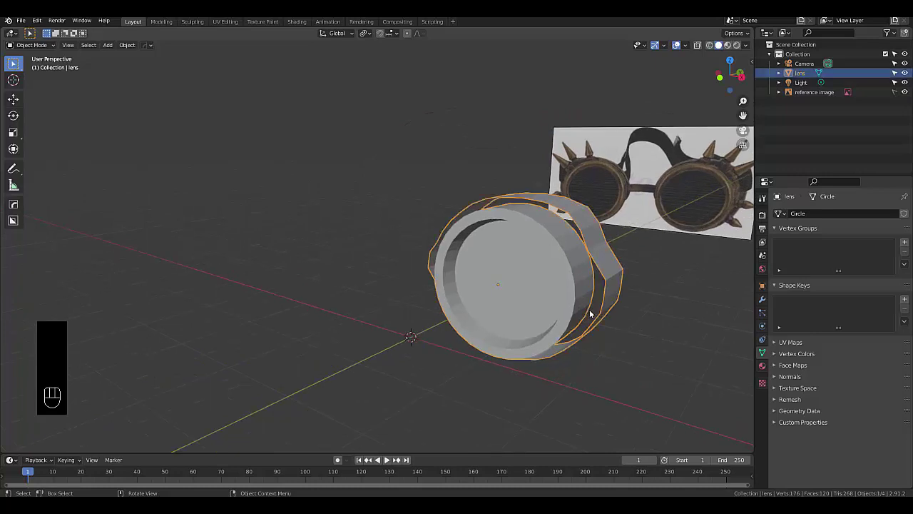
key("Tab")
scroll(565, 363, "up", 3)
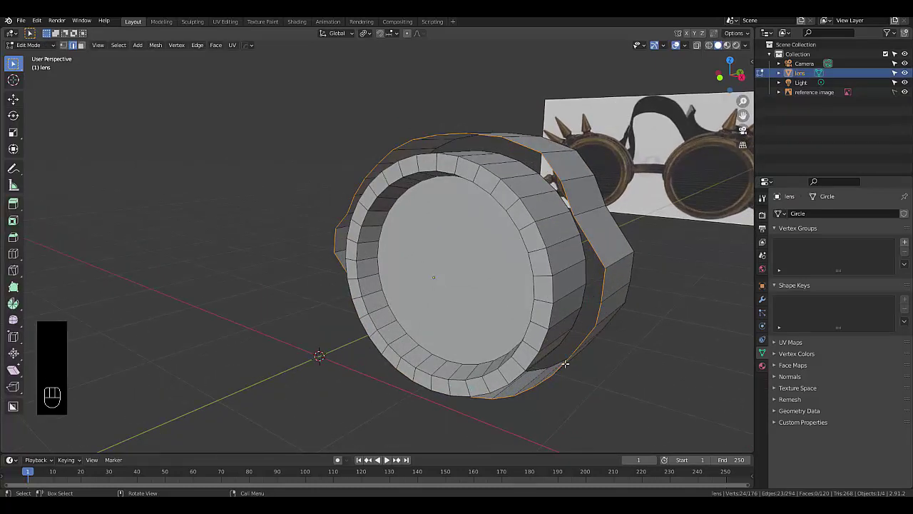
key("x")
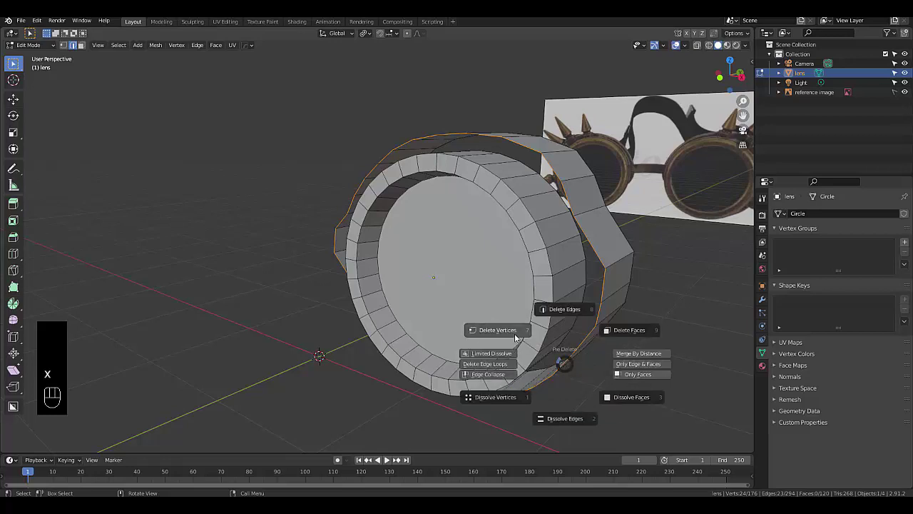
left_click(515, 335)
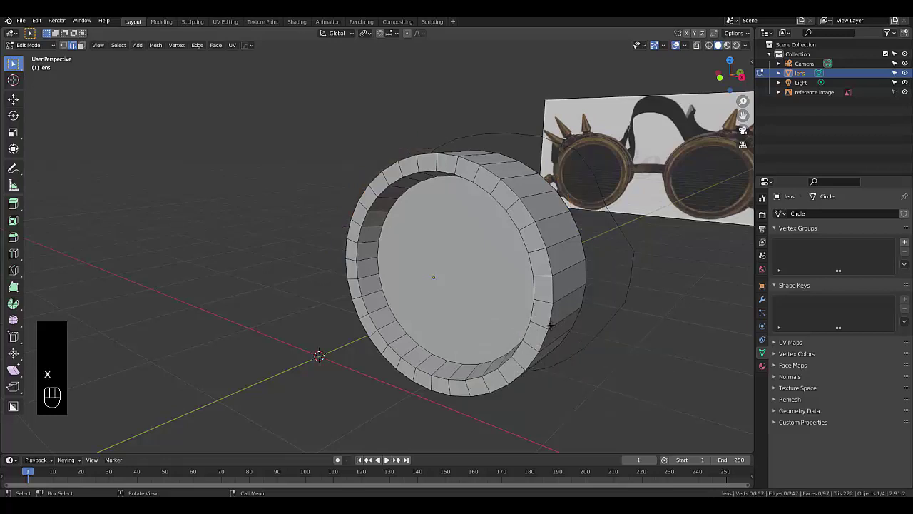
left_click(603, 328)
Step: Fill the first two faces bridging the lens rim to the frame band
scroll(604, 327, "down", 4)
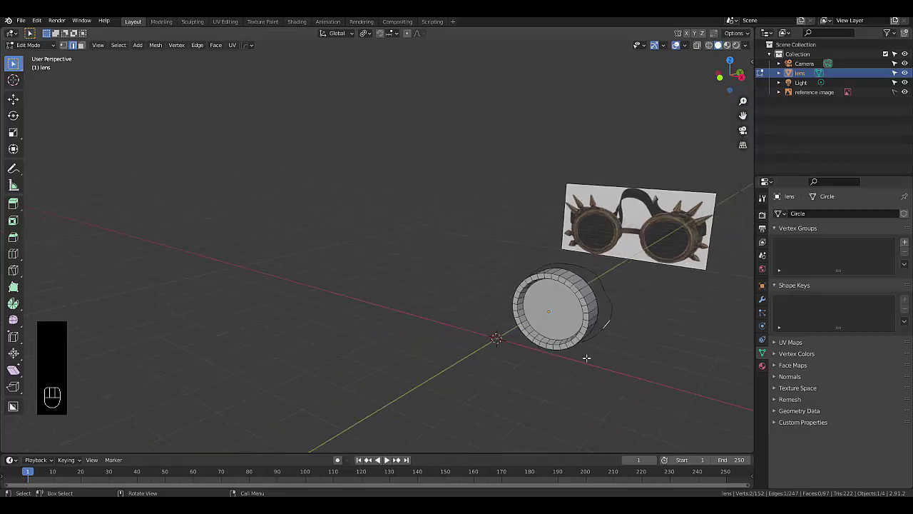
scroll(588, 353, "up", 7)
middle_click_drag(572, 326, 563, 343)
scroll(564, 343, "down", 2)
scroll(554, 360, "up", 4)
scroll(555, 359, "up", 5)
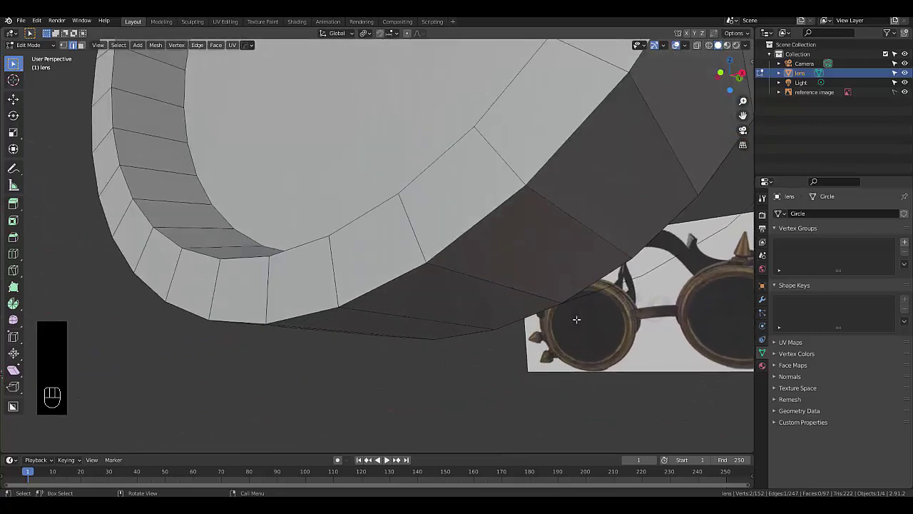
left_click(588, 291)
left_click(477, 226, "shift")
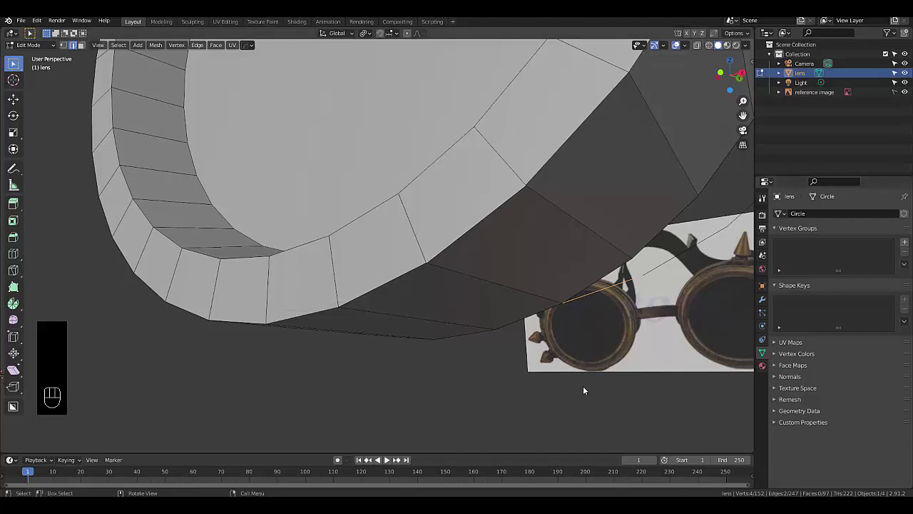
key("f")
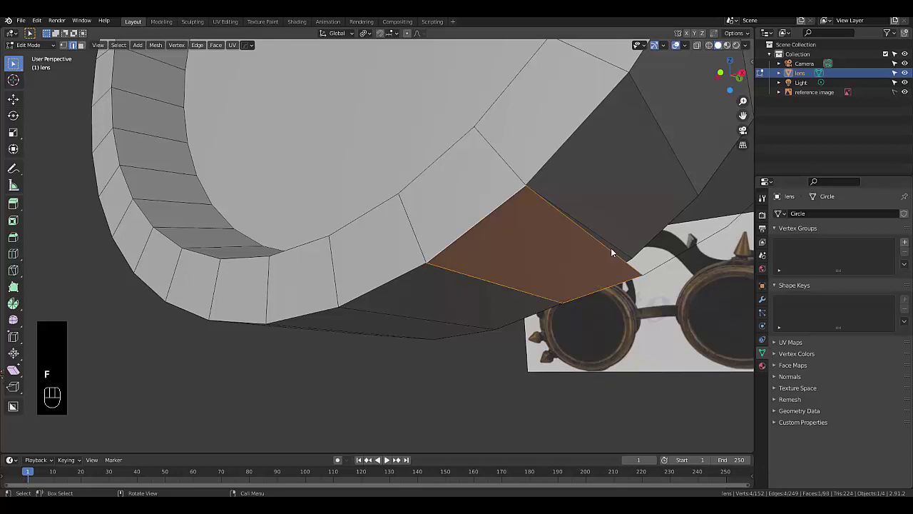
left_click(661, 243)
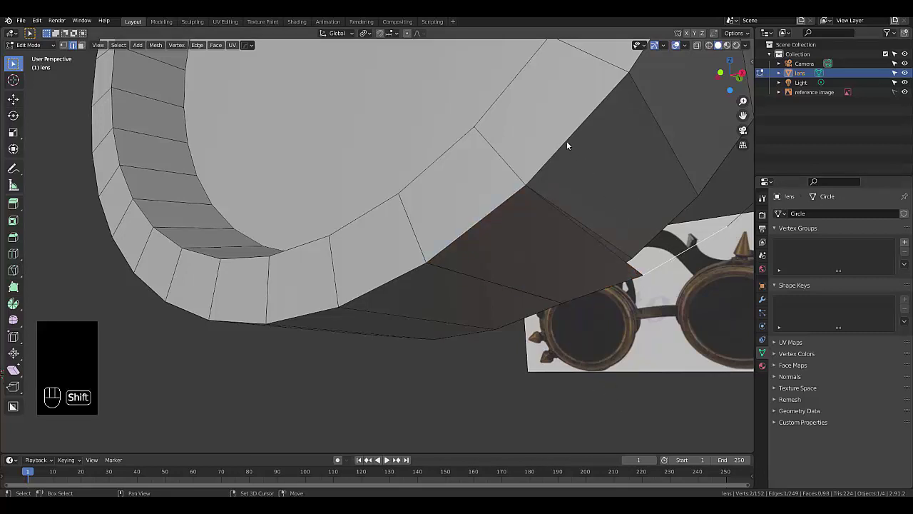
key("f")
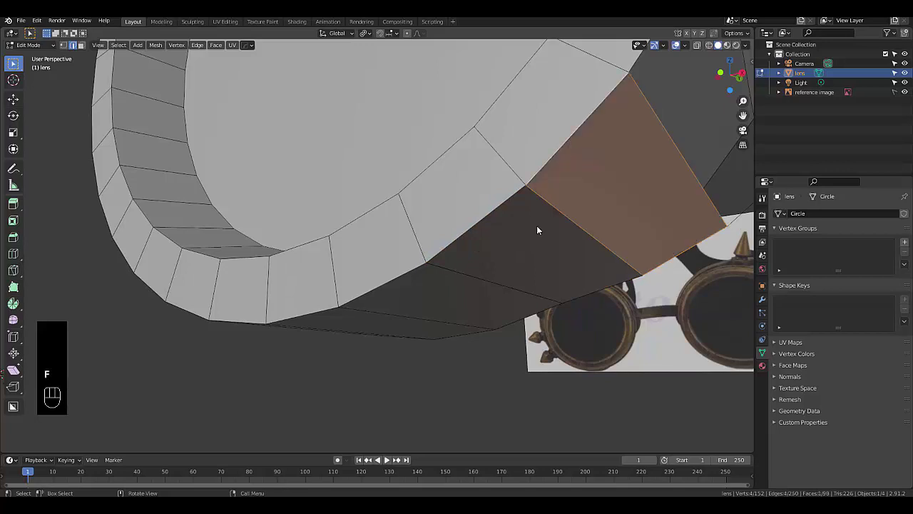
Step: Fill the remaining faces around the ring until the gap closes, reaching 120 faces
middle_click_drag(534, 232, 637, 218)
left_click(637, 219)
left_click(596, 176, "shift")
scroll(613, 190, "up", 2)
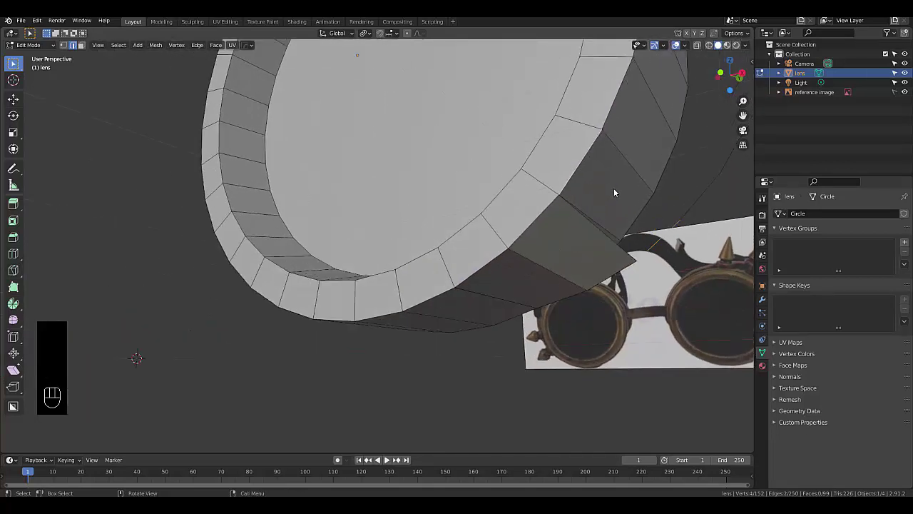
key("f")
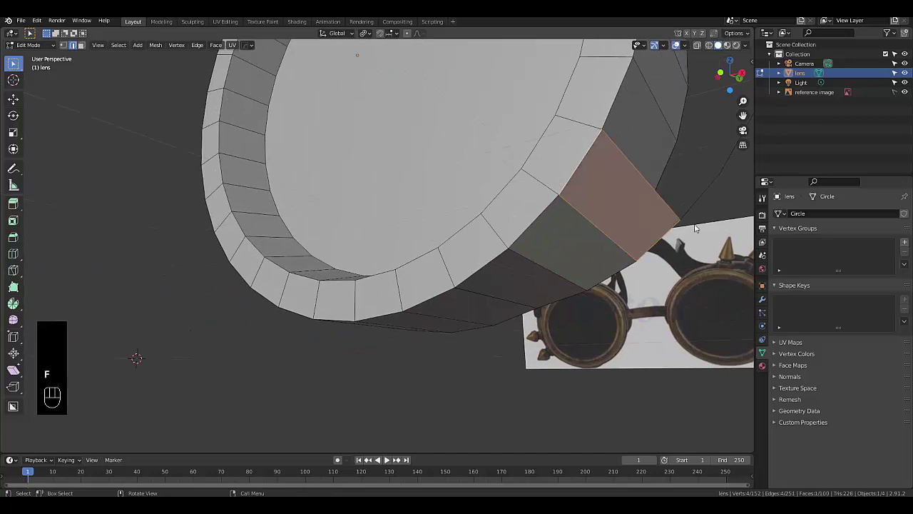
left_click(694, 202)
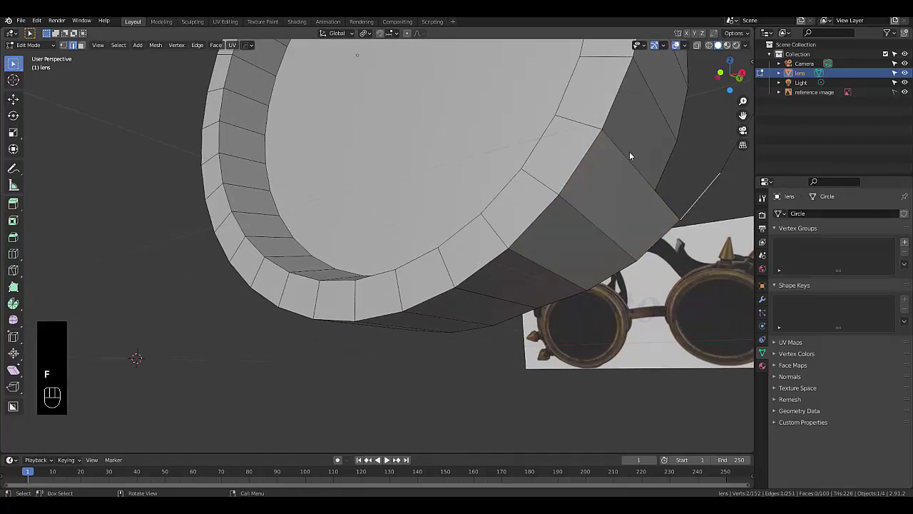
left_click(609, 109, "shift")
middle_click_drag(526, 259, 492, 312)
key("f")
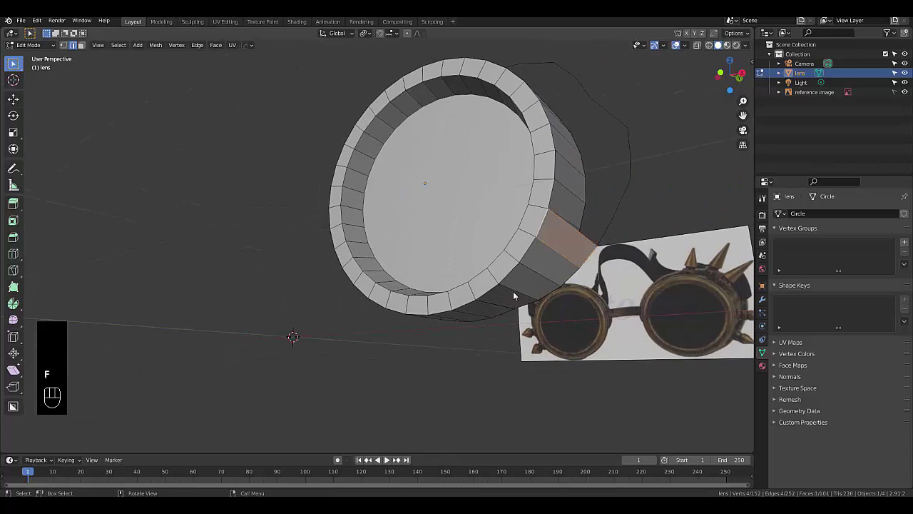
scroll(622, 211, "up", 3)
left_click(587, 245)
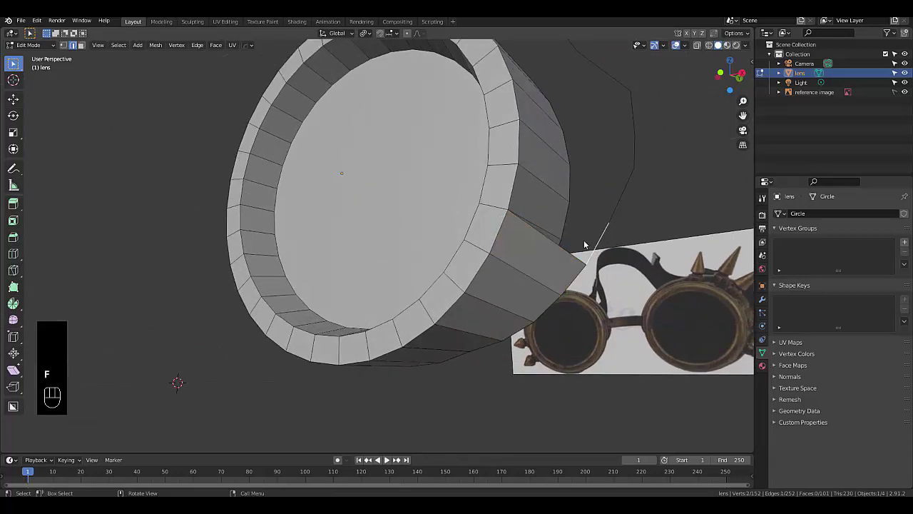
left_click(512, 194, "shift")
key("f")
key("f")
key("f")
key("f")
key("f")
key("f")
key("f")
key("f")
key("f")
key("f")
key("f")
key("f")
key("f")
key("f")
key("f")
key("f")
key("f")
key("f")
key("f")
key("KP_1")
Step: Loop-cut around the lens band with Ctrl+R and slide the new loop partway across it
scroll(426, 227, "up", 4)
scroll(421, 228, "down", 7)
scroll(415, 230, "up", 2)
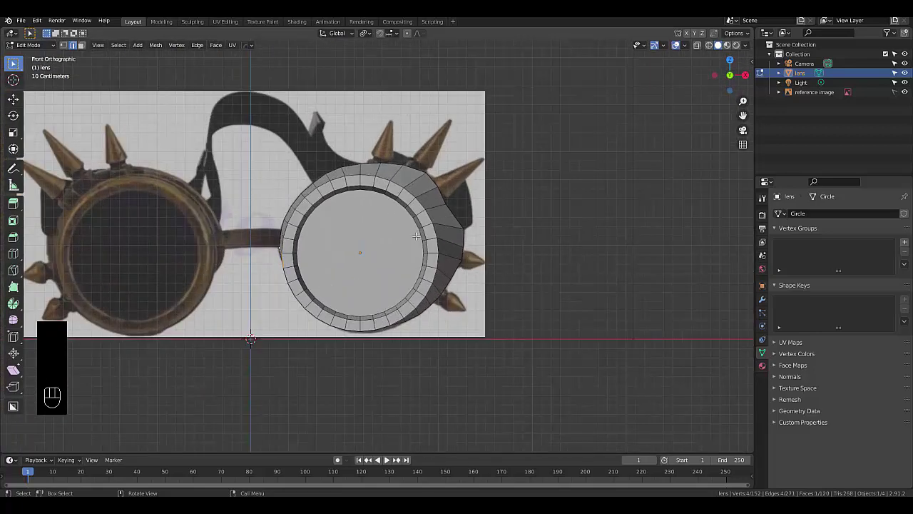
scroll(428, 236, "up", 3)
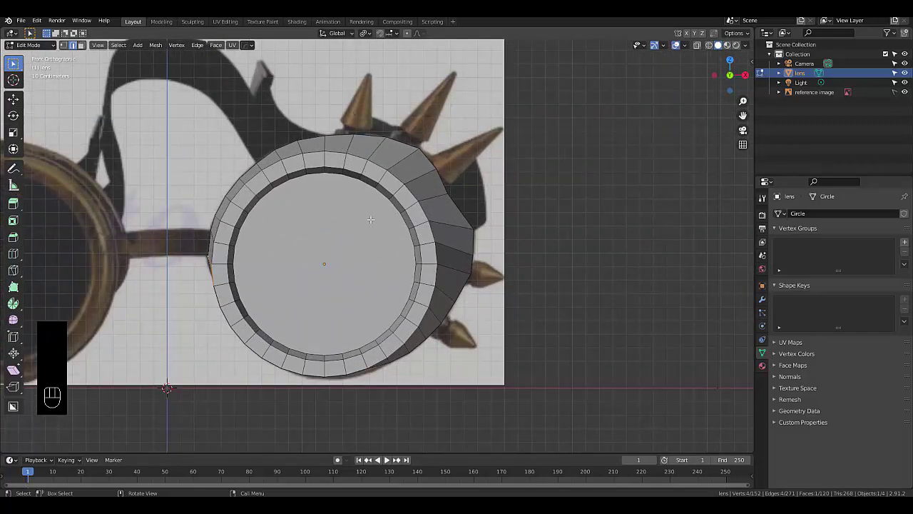
scroll(371, 219, "down", 4)
scroll(360, 185, "up", 4)
middle_click_drag(358, 173, 352, 210)
key("ctrl")
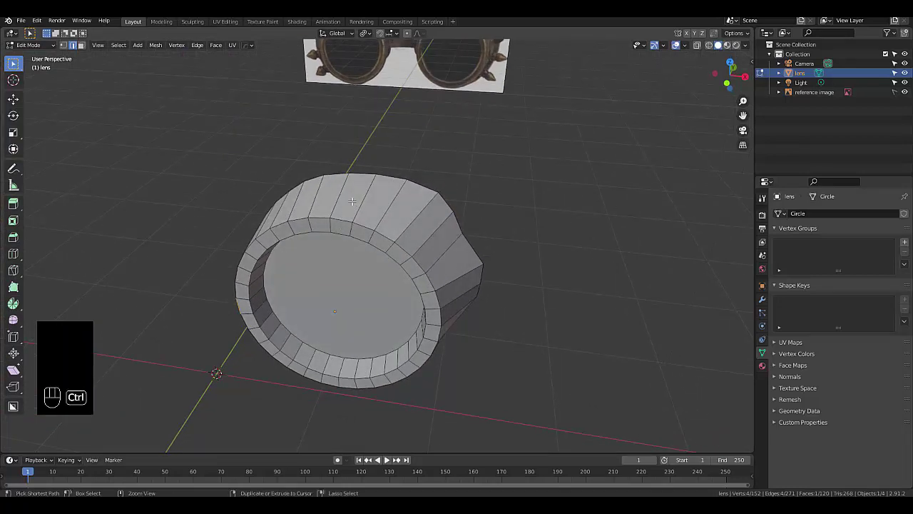
key("ctrl+r")
left_click(347, 198)
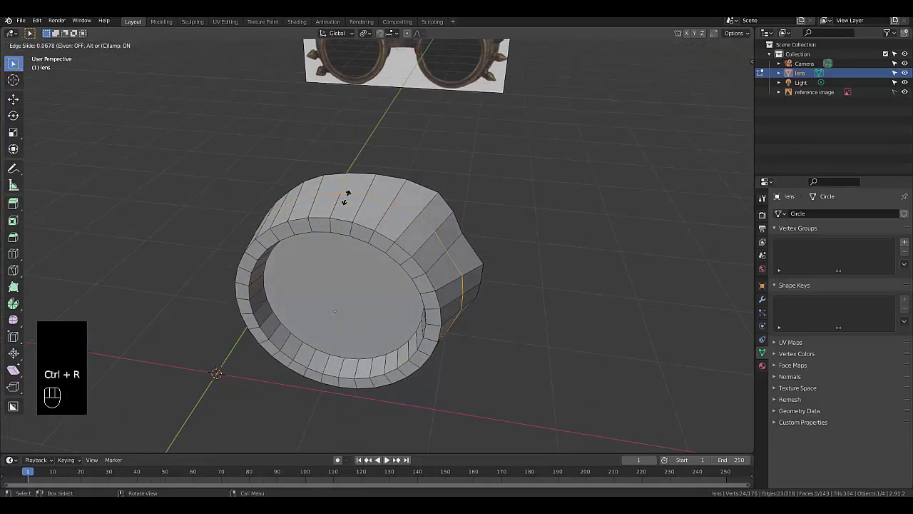
left_click_drag(350, 194, 346, 198)
scroll(375, 194, "down", 2)
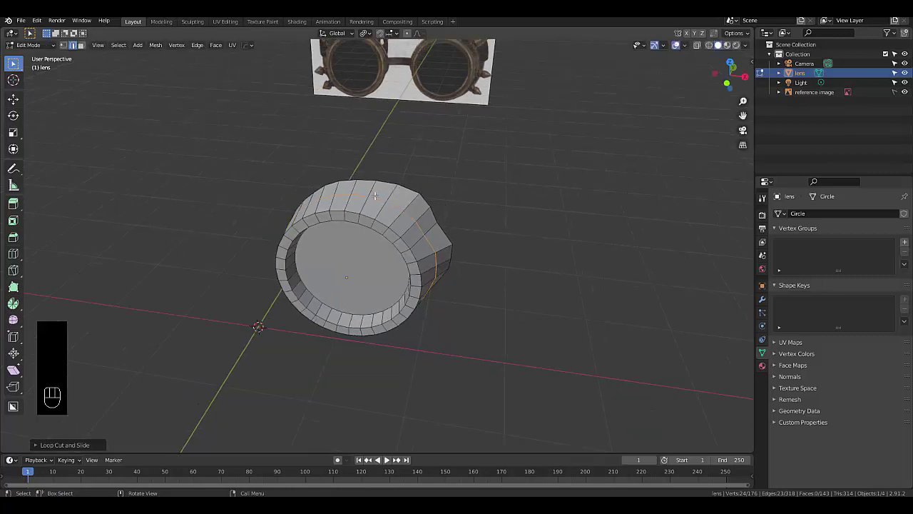
Step: In front view, edge-slide the two upper rim edges into a new position
key("1")
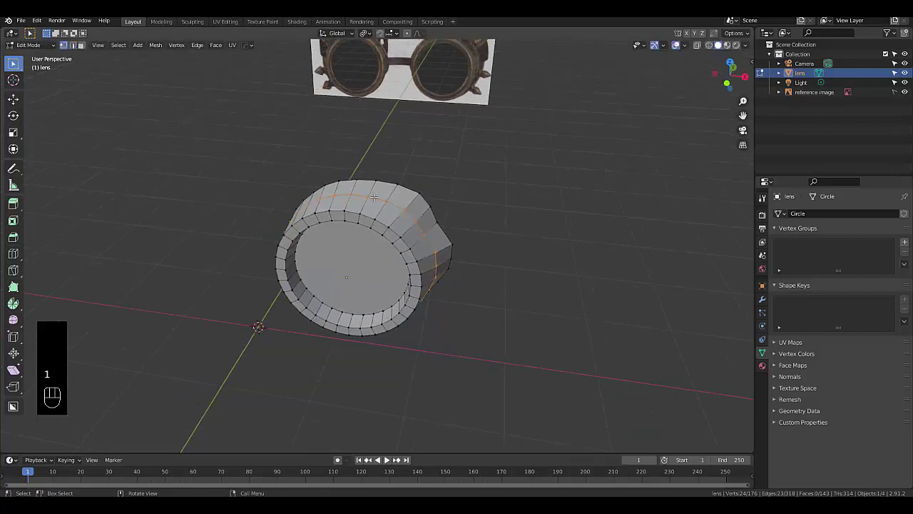
key("KP_1")
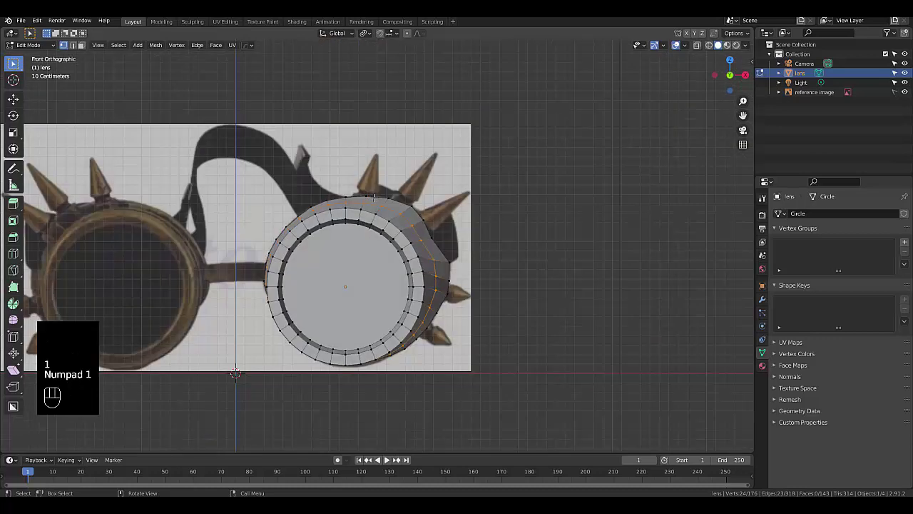
scroll(371, 200, "up", 5)
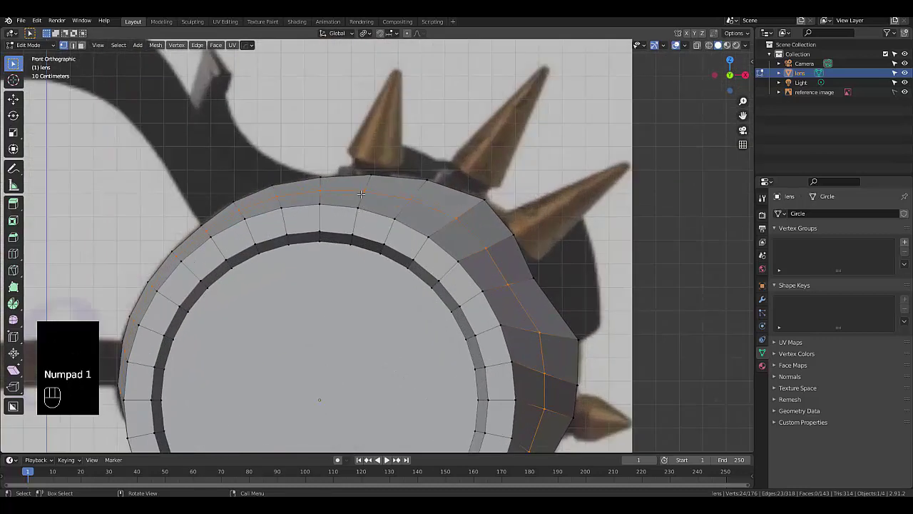
left_click(362, 193)
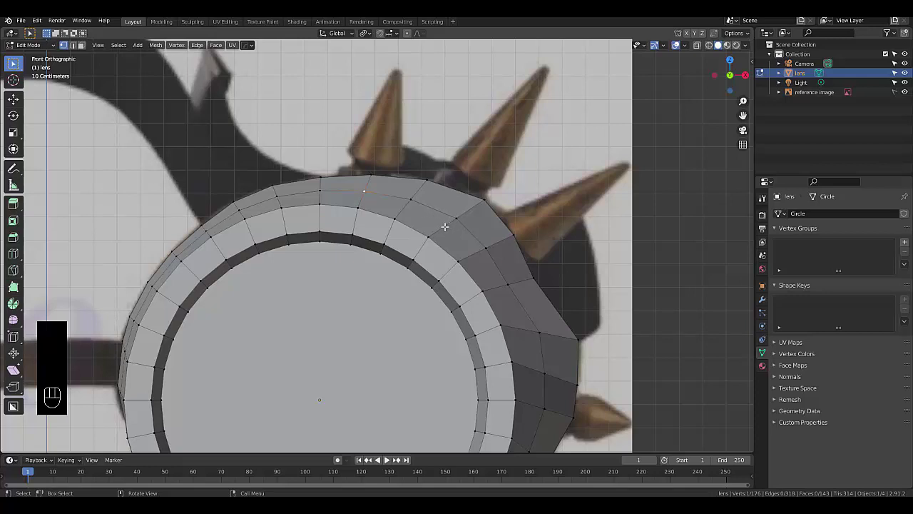
key("2")
left_click(444, 227)
left_click(471, 214, "shift")
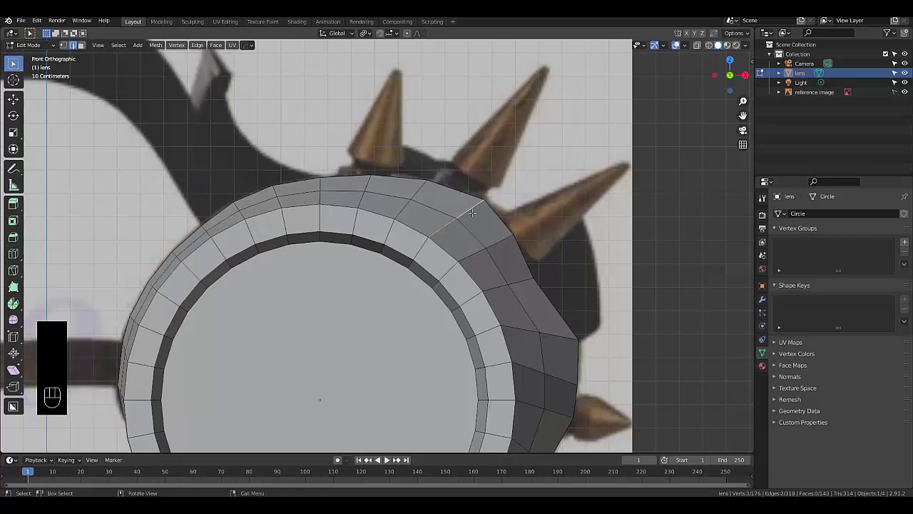
key("g")
key("g")
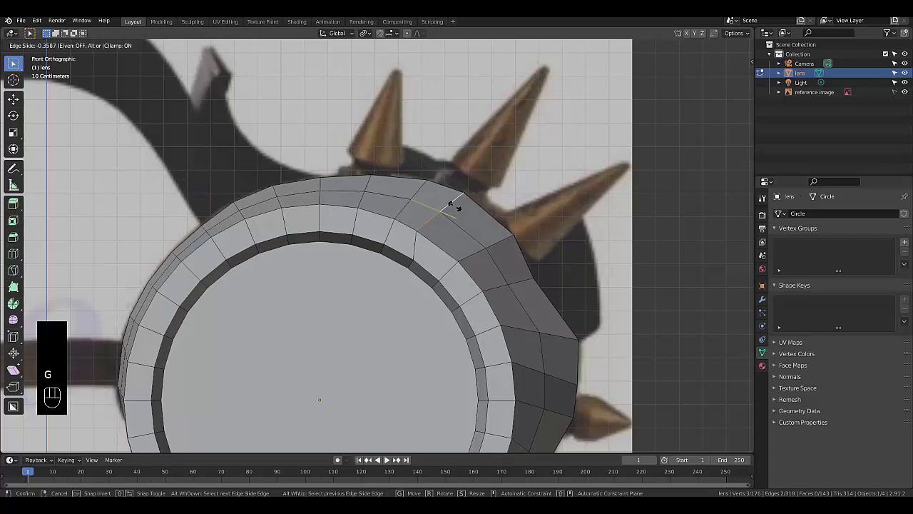
left_click(451, 205)
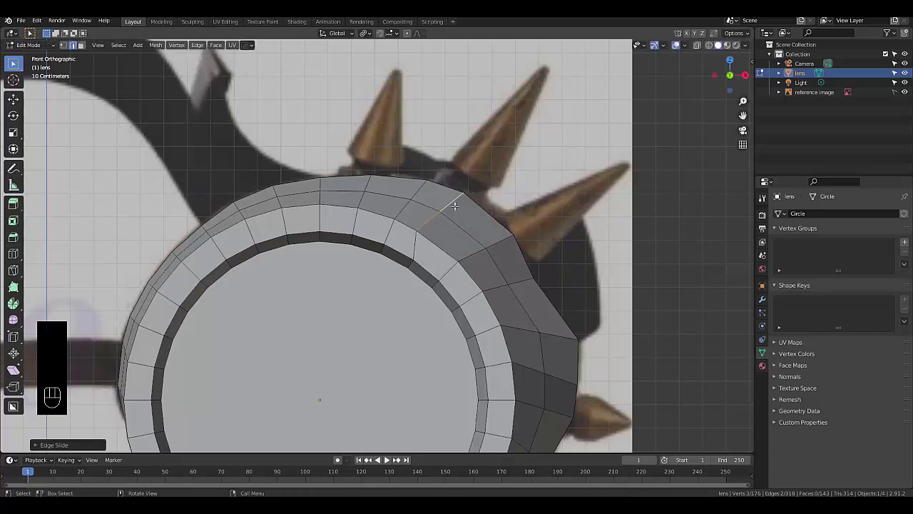
Step: Edge-slide the two rim edges near the spikes, then slide the two top edges sideways
left_click(493, 244)
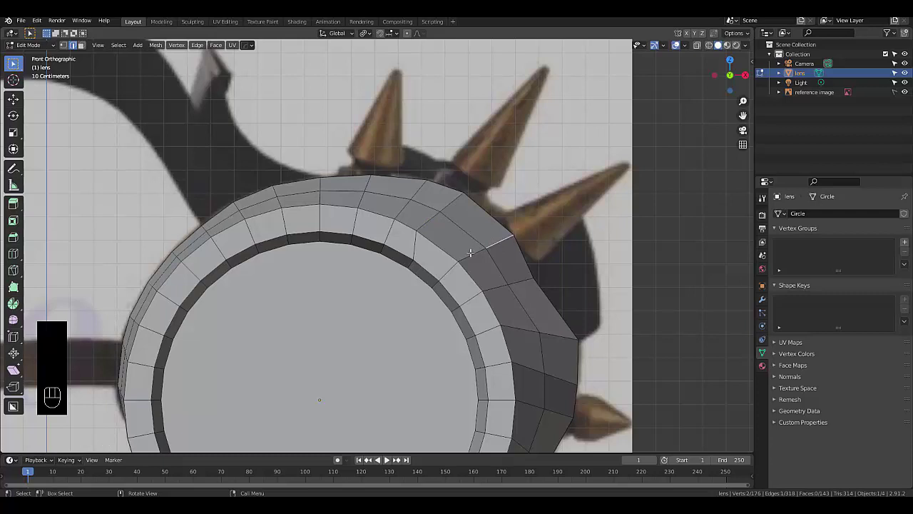
left_click(469, 254, "shift")
key("g")
key("g")
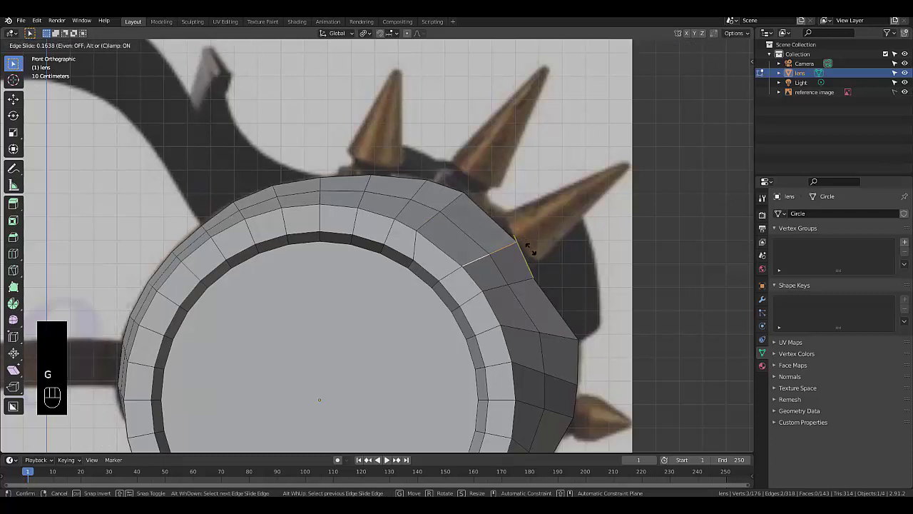
left_click(529, 248)
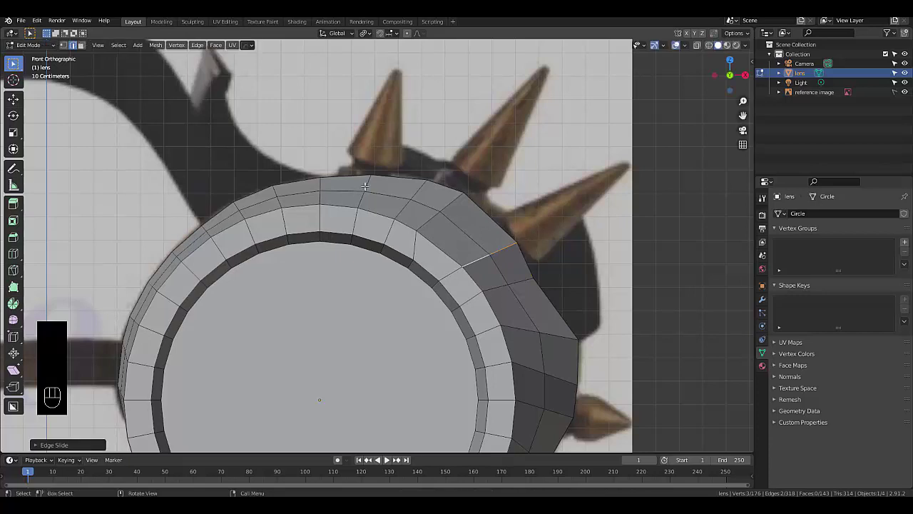
left_click(361, 193)
left_click(393, 201, "shift")
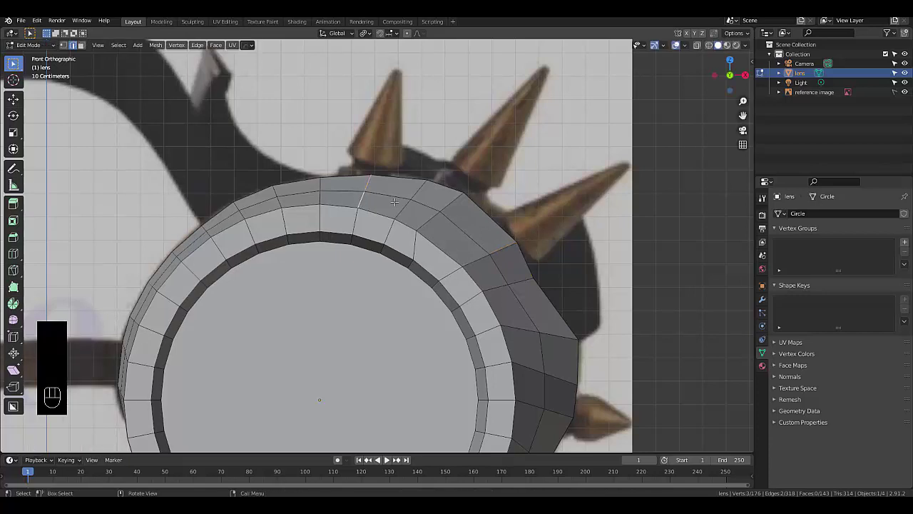
key("g")
key("g")
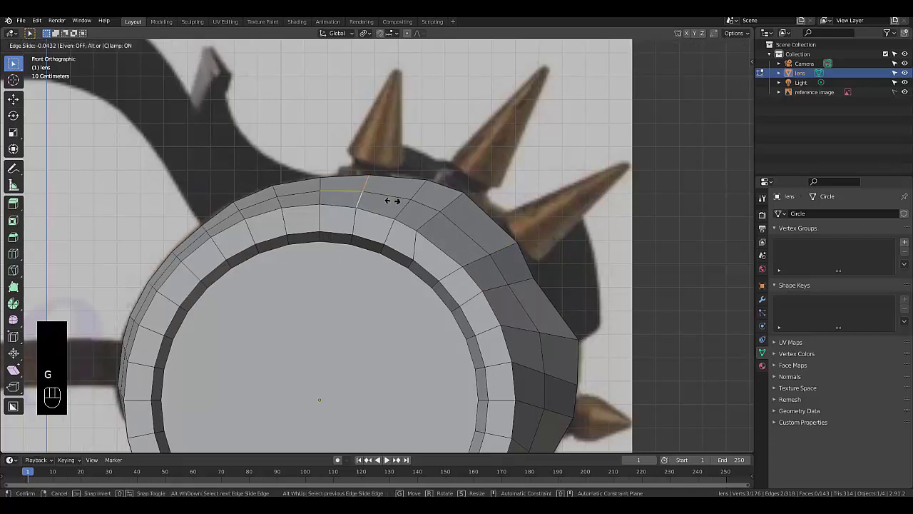
left_click(392, 201)
Step: Slide the lower-right rim edge slightly upward and the two diagonal edges along the rim
scroll(428, 214, "down", 3)
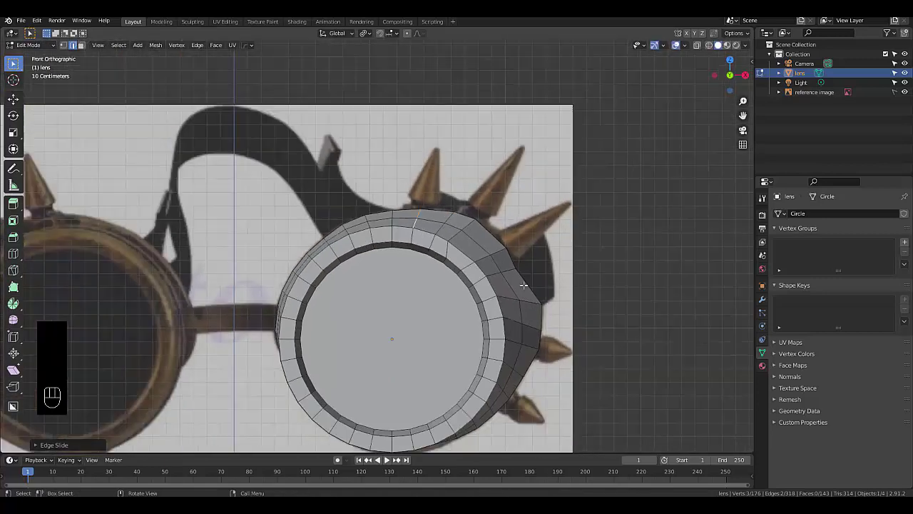
scroll(535, 336, "up", 3)
scroll(540, 356, "up", 5)
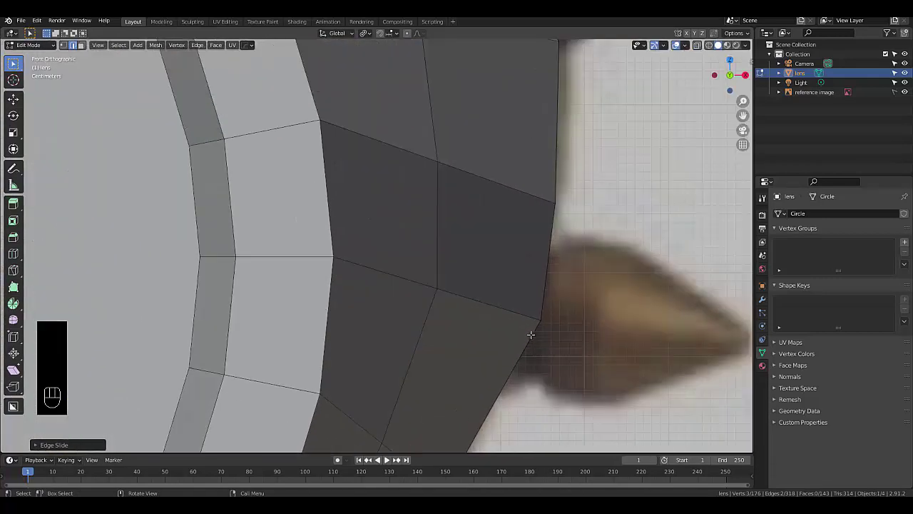
left_click(513, 315)
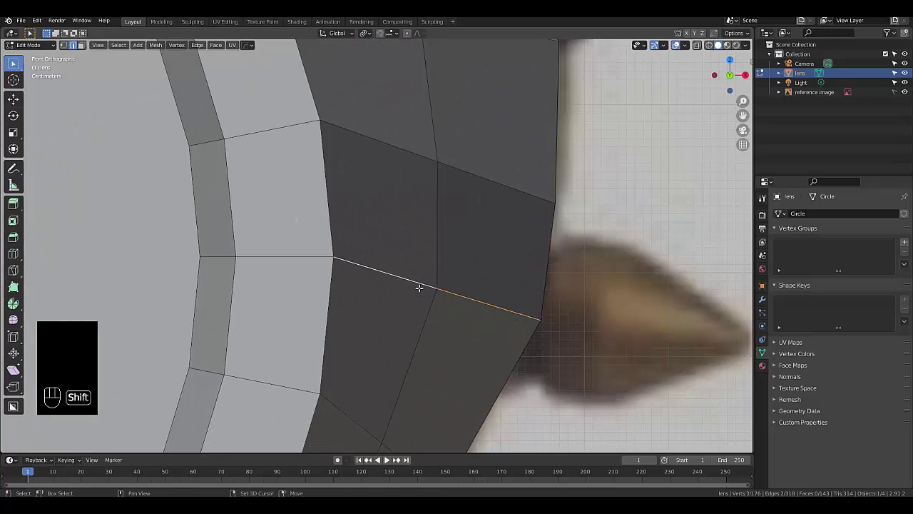
key("g")
key("g")
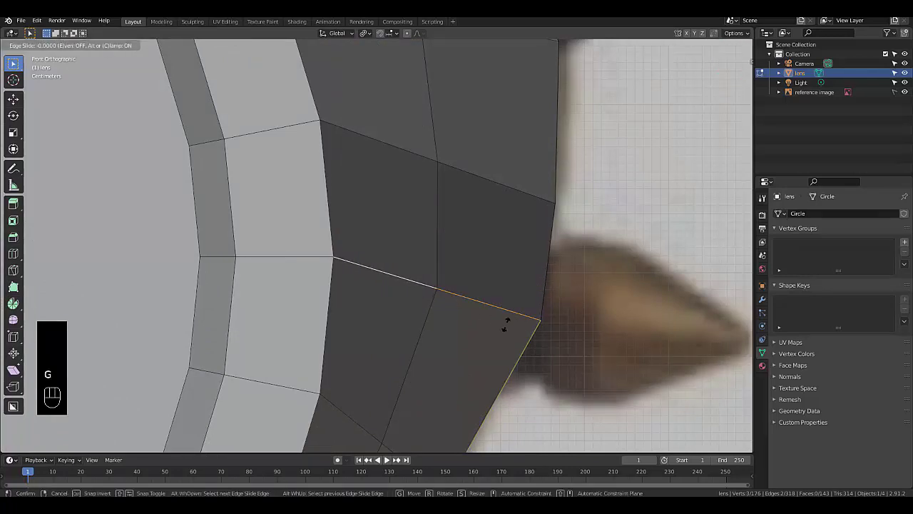
left_click(509, 314)
scroll(511, 301, "down", 5)
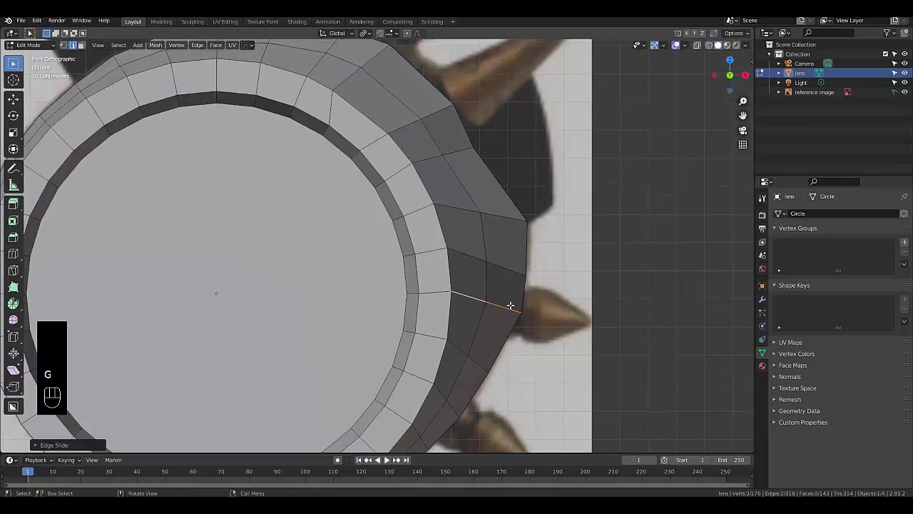
scroll(474, 383, "up", 3)
scroll(471, 357, "up", 6)
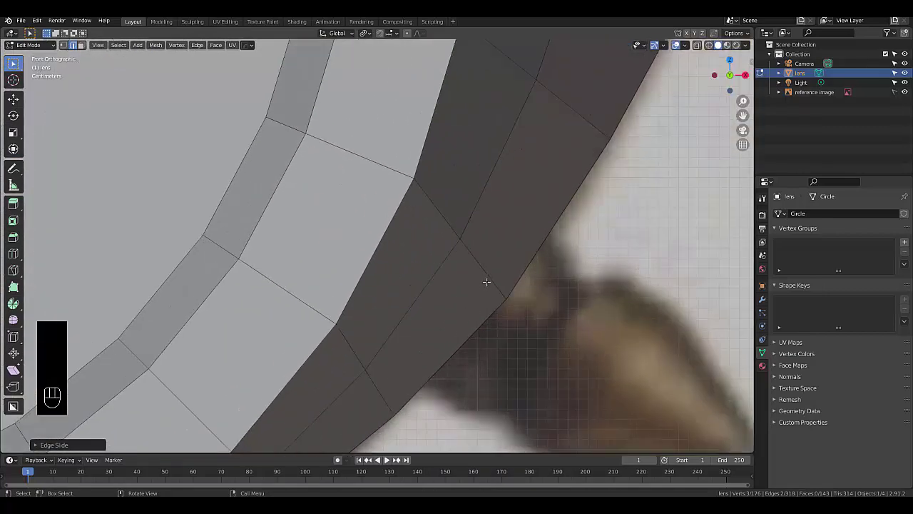
left_click(455, 242)
left_click(449, 230, "shift")
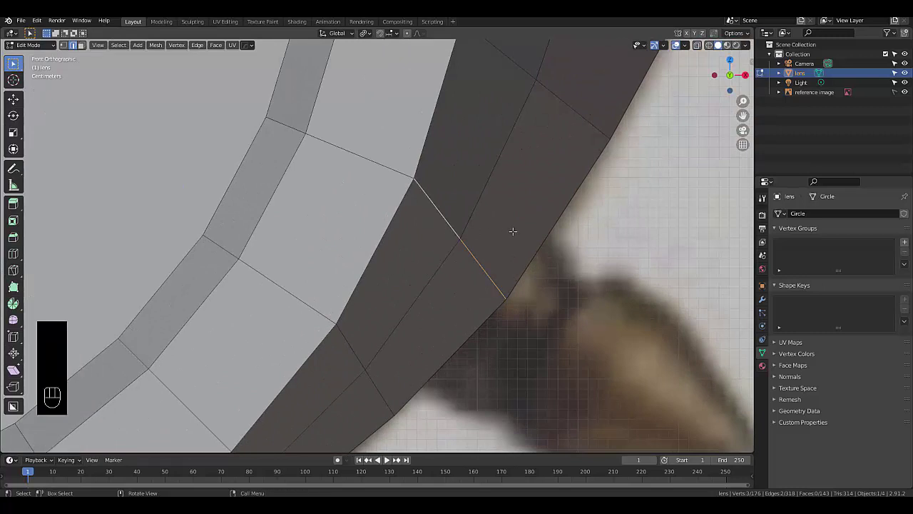
key("g")
key("g")
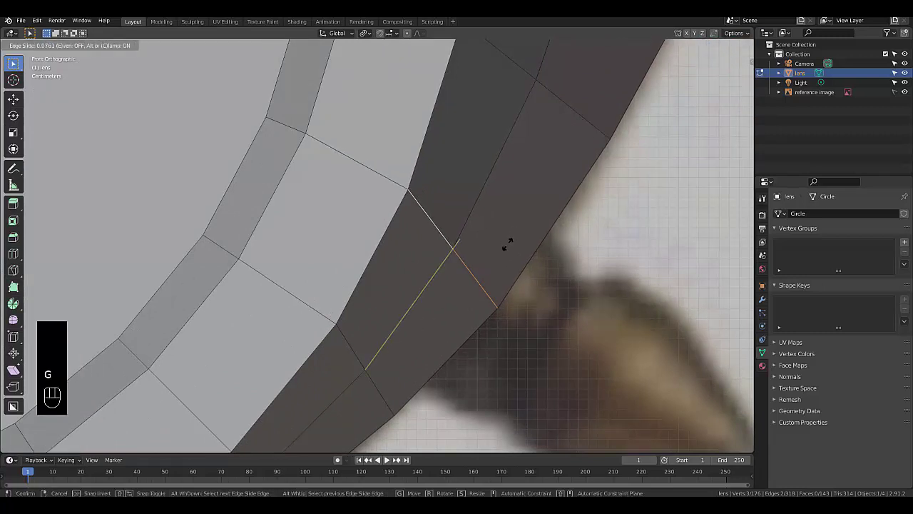
left_click(507, 243)
Step: Zoom in and out to compare the reshaped rim against the reference image
scroll(503, 333, "down", 8)
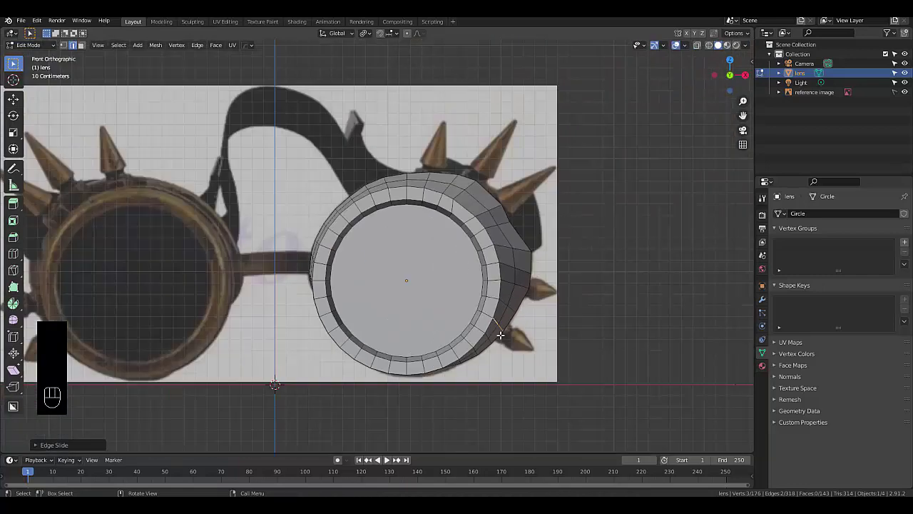
scroll(426, 174, "up", 3)
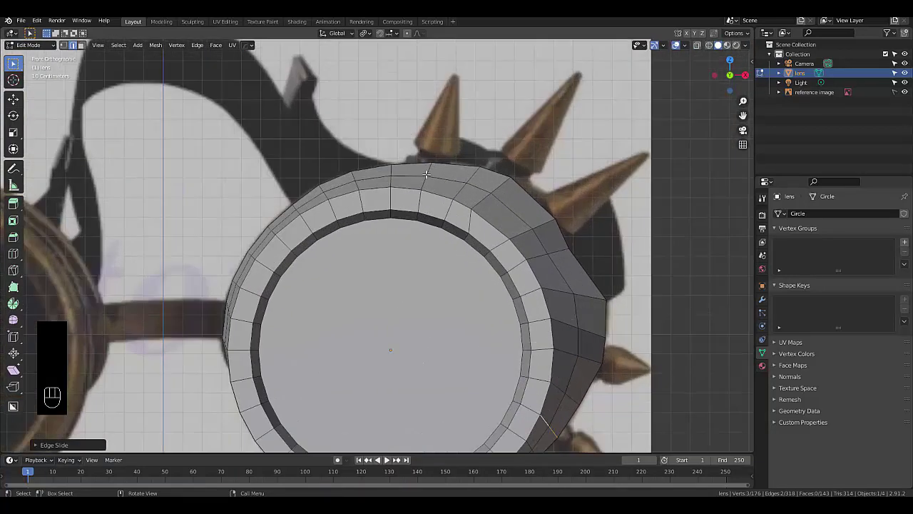
scroll(426, 175, "down", 3)
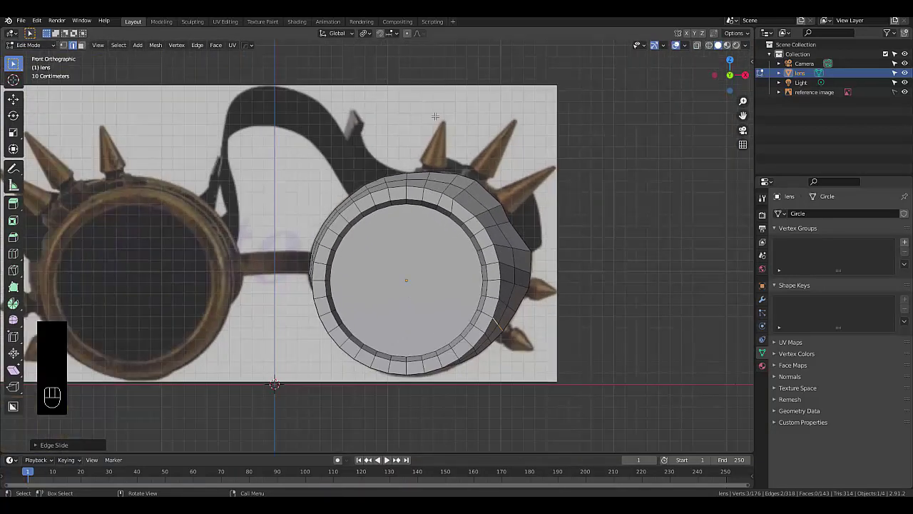
scroll(411, 224, "down", 3)
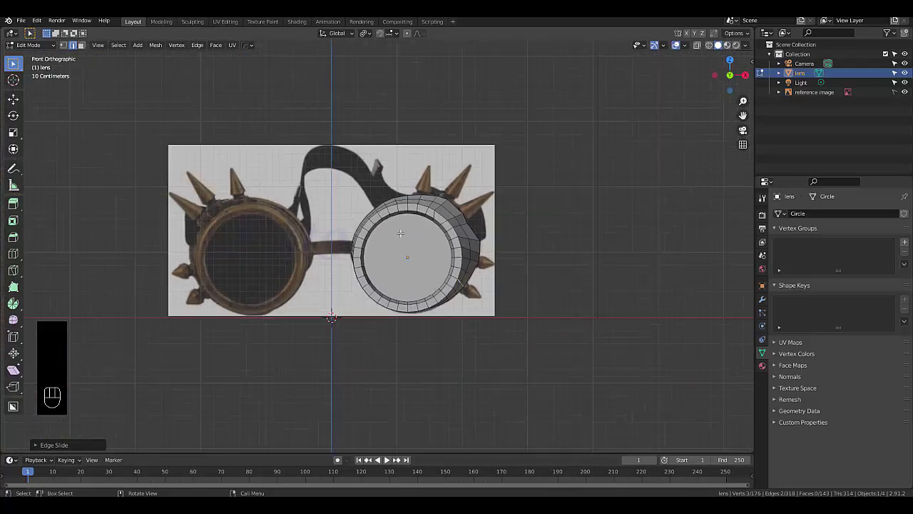
scroll(192, 278, "up", 6)
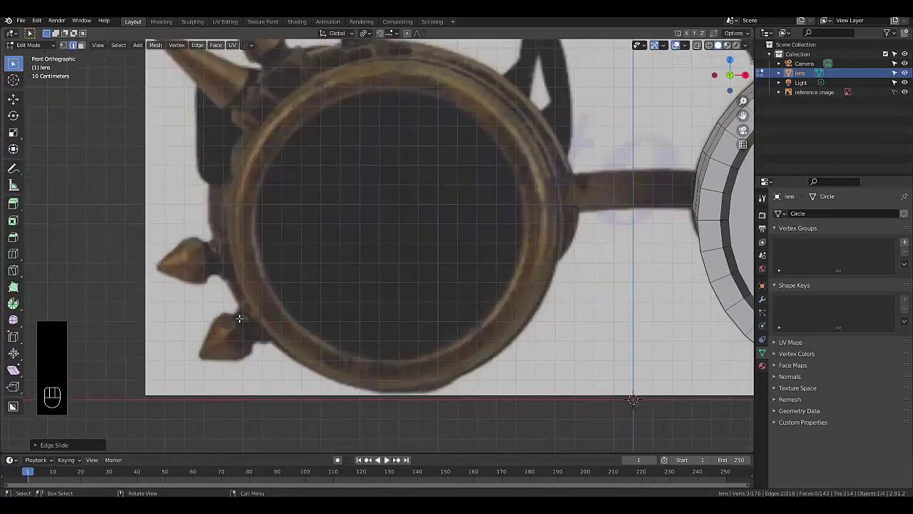
scroll(258, 118, "down", 3)
scroll(257, 108, "up", 5)
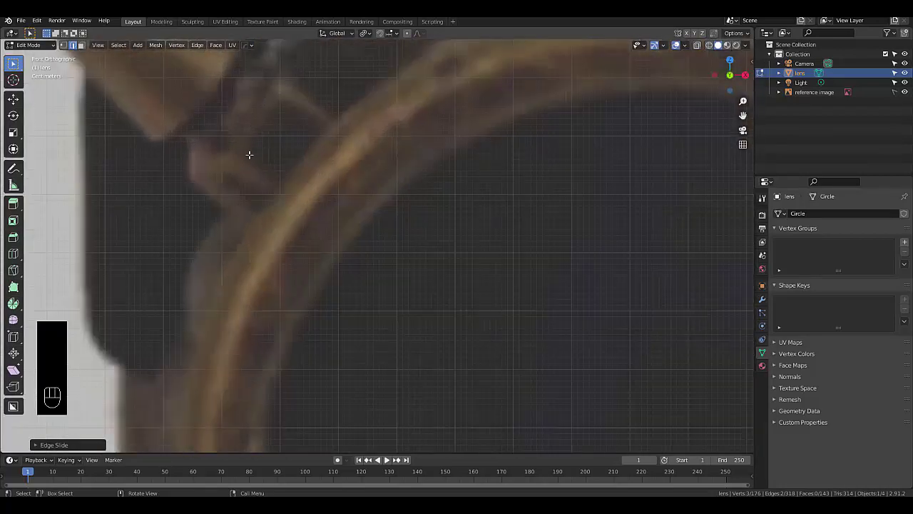
scroll(273, 139, "down", 1)
scroll(265, 147, "down", 3)
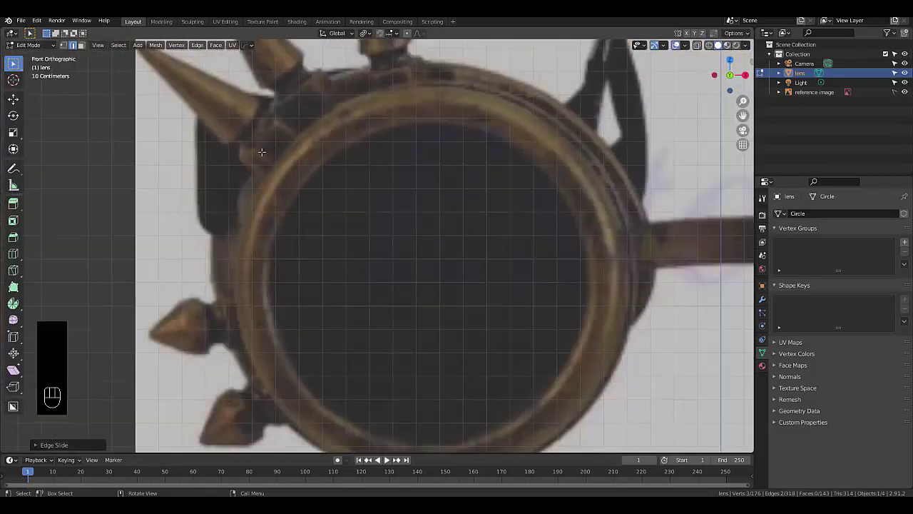
scroll(450, 237, "down", 3)
scroll(536, 127, "up", 4)
scroll(536, 126, "down", 1)
scroll(536, 126, "down", 2)
scroll(515, 112, "up", 5)
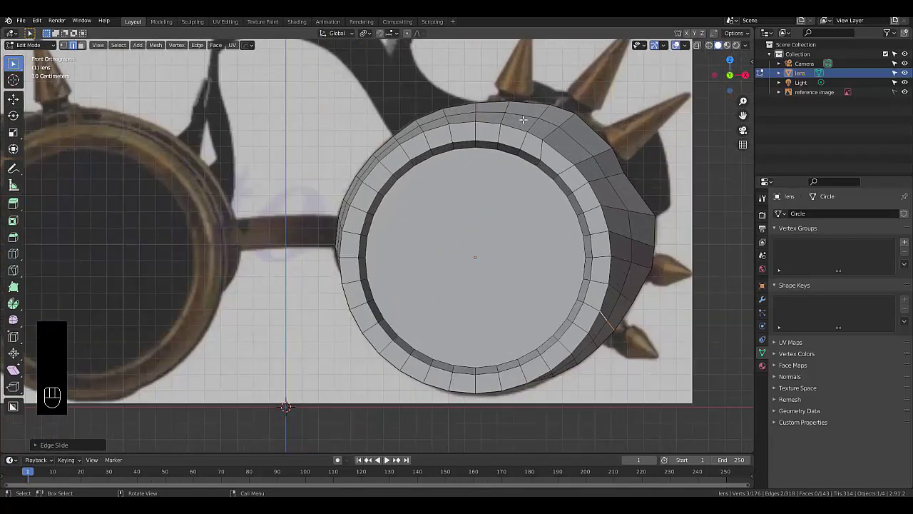
scroll(515, 112, "down", 4)
scroll(499, 115, "up", 5)
scroll(499, 122, "down", 5)
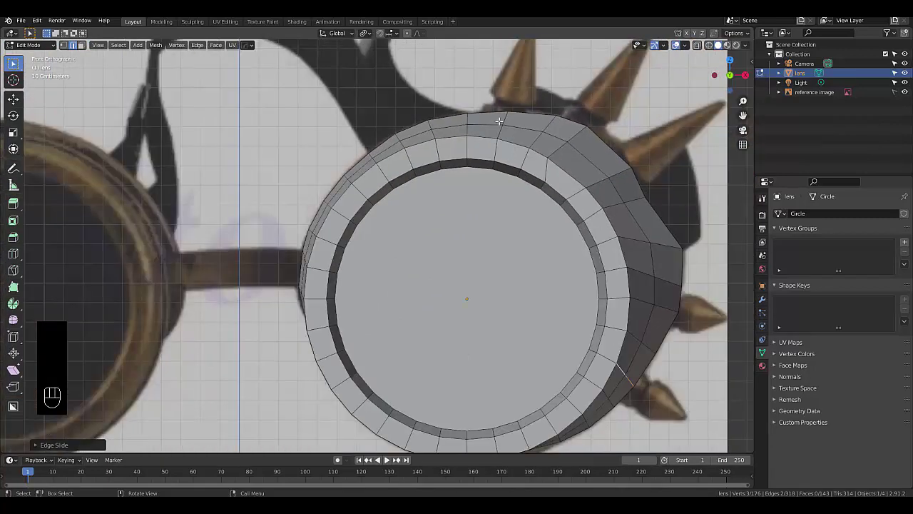
scroll(500, 121, "up", 1)
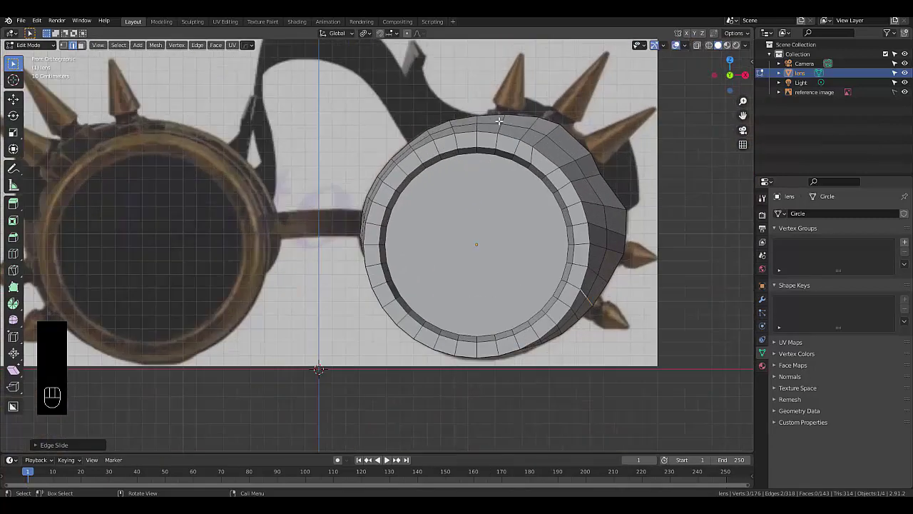
scroll(500, 121, "up", 7)
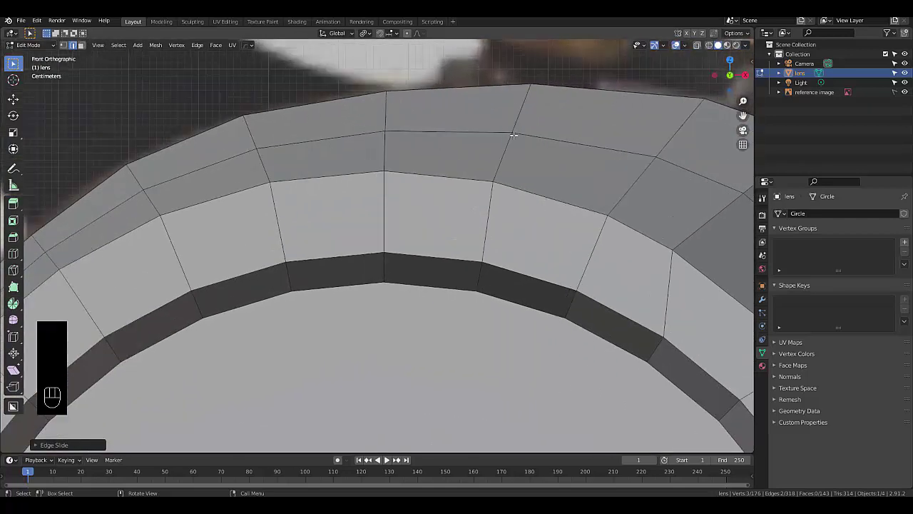
scroll(514, 135, "down", 4)
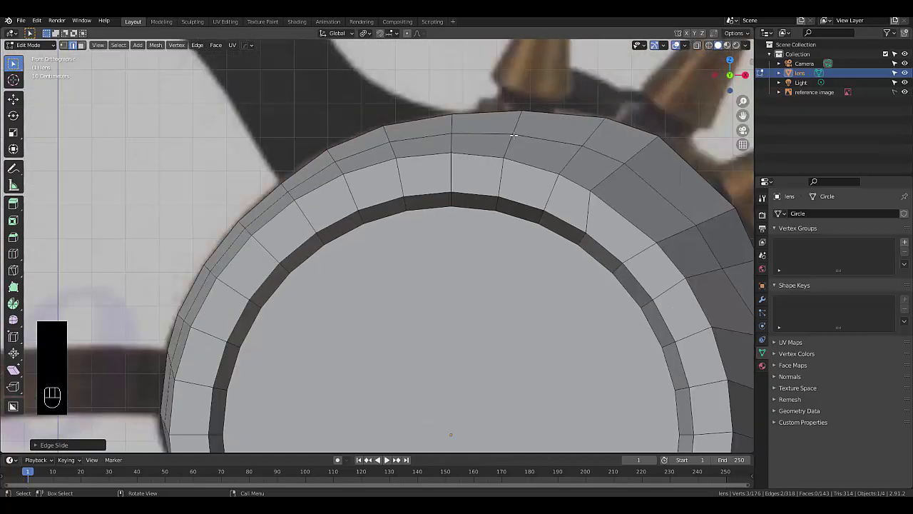
scroll(513, 135, "down", 5)
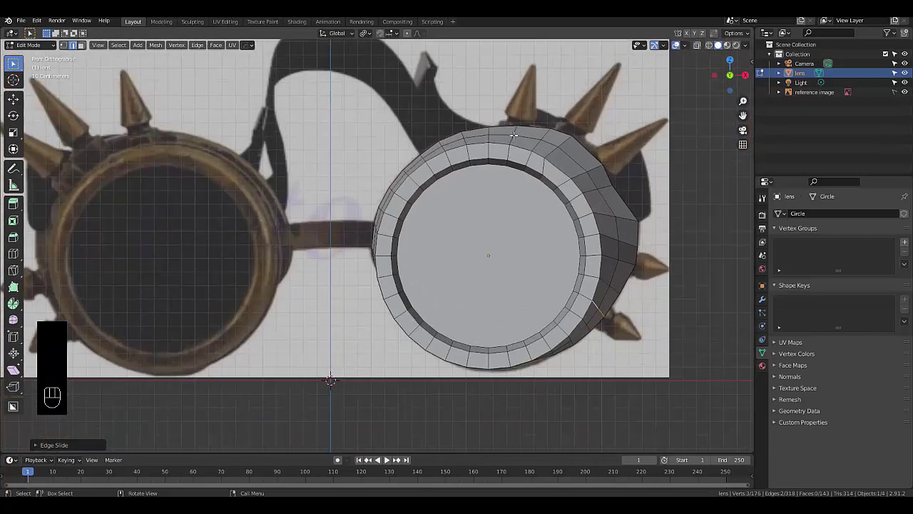
scroll(514, 135, "down", 3)
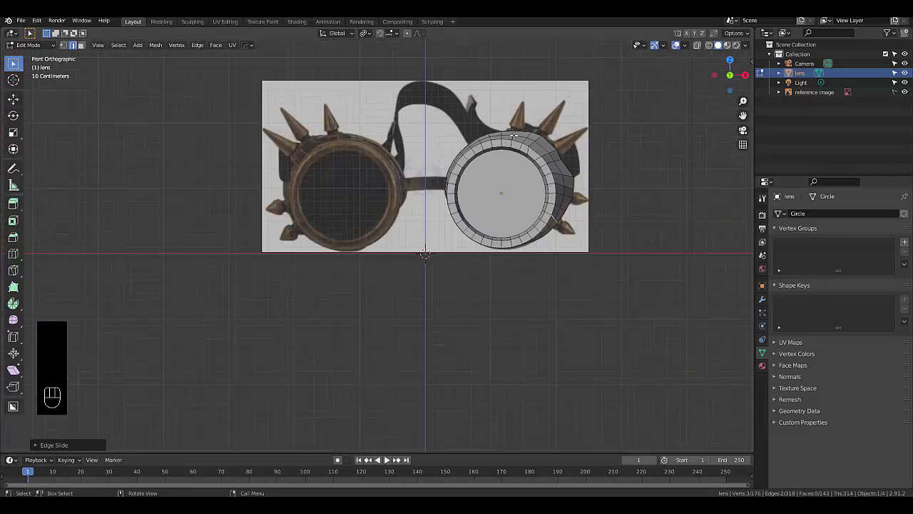
Step: Return the lens to Object Mode and give it a Mirror modifier on the X axis
key("Tab")
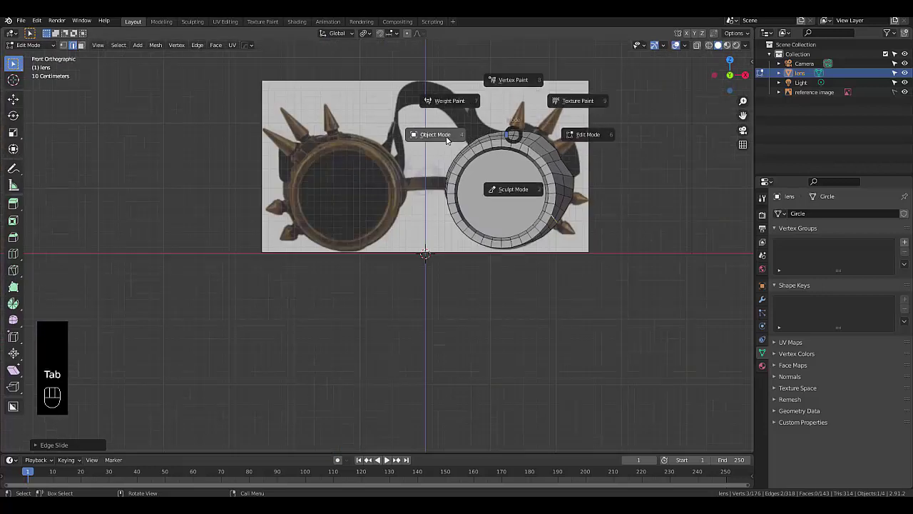
left_click(446, 139)
scroll(447, 138, "down", 4)
scroll(467, 189, "up", 3)
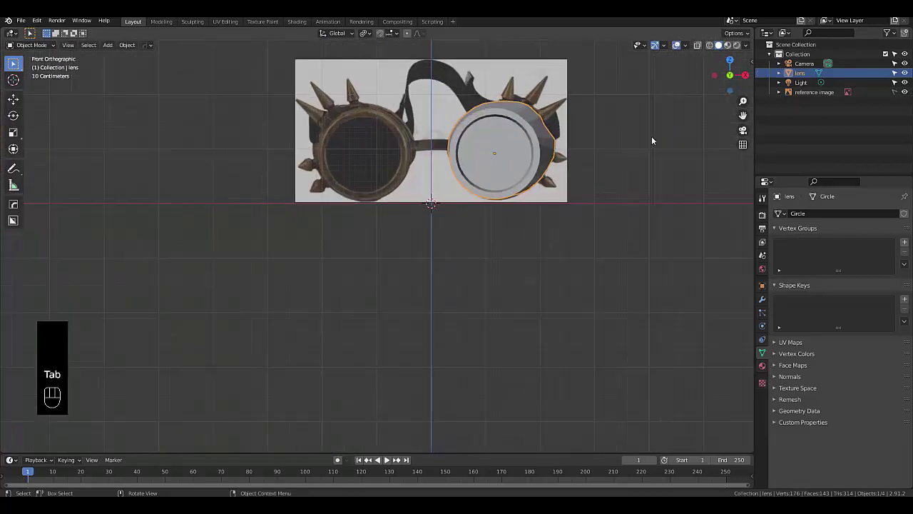
left_click(762, 299)
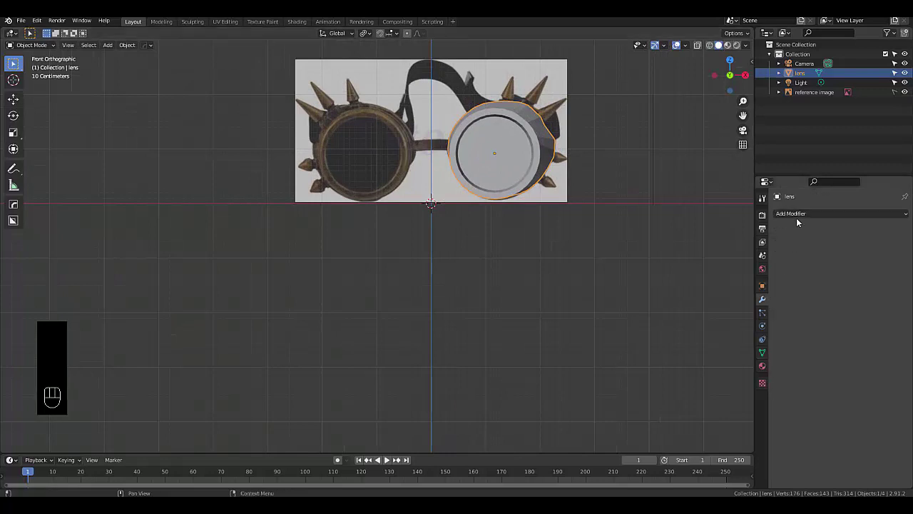
left_click(796, 218)
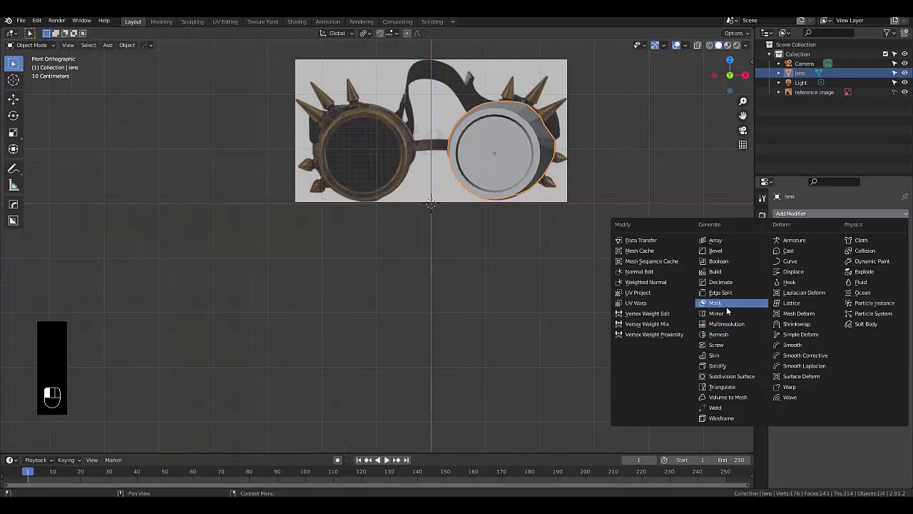
left_click(728, 314)
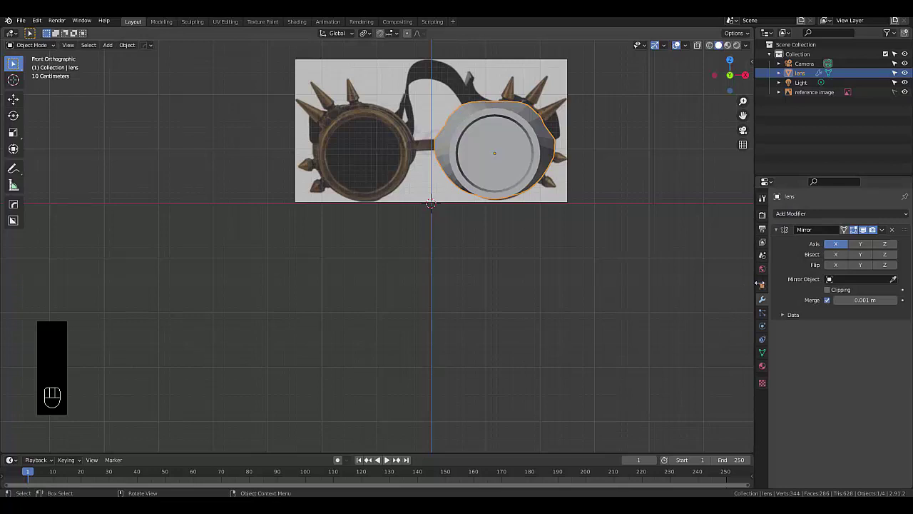
key("shift+a")
key("shift+a")
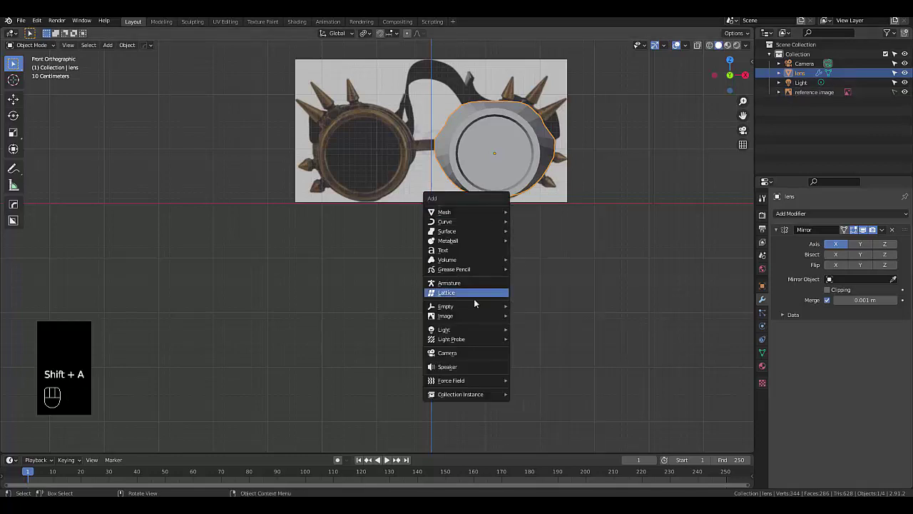
Step: Add a Plain Axes empty at the origin and rename it 'goggles empty'
mouse_move(471, 306)
left_click(528, 307)
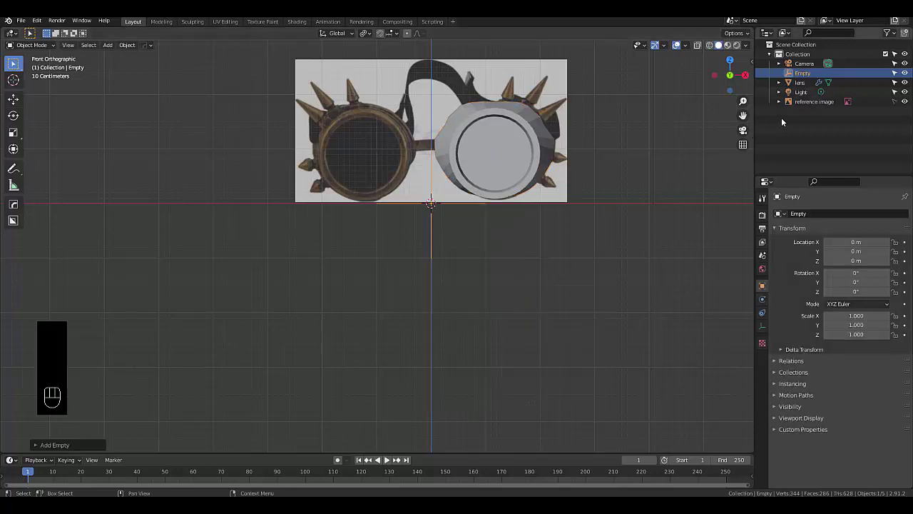
double_click(806, 72)
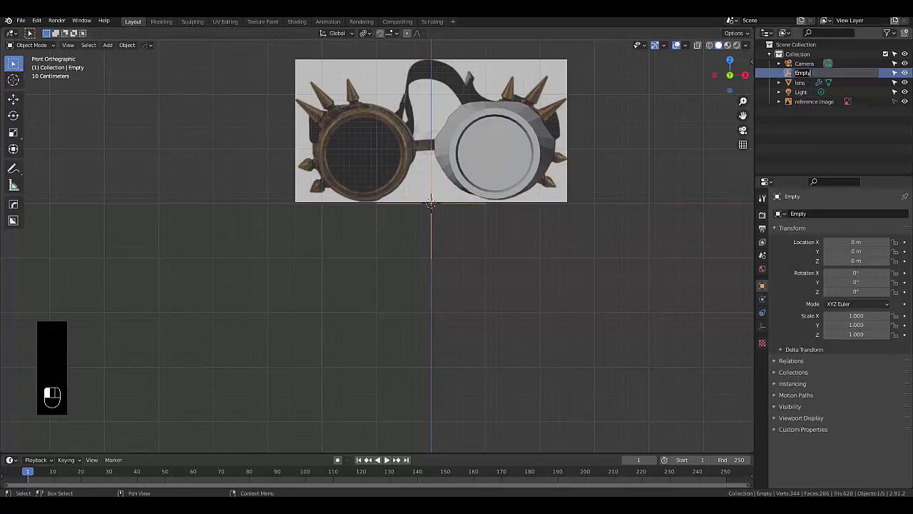
key("ctrl+a")
type("dogg")
type("les empty")
key("Return")
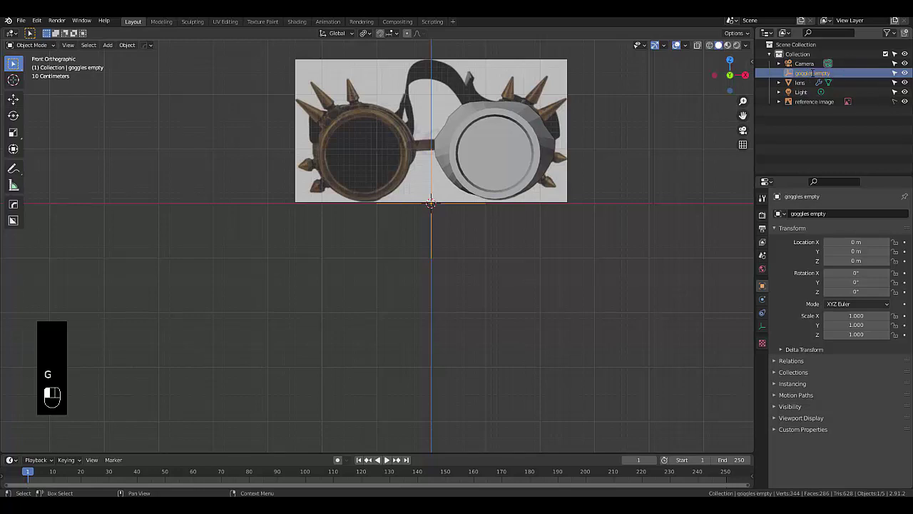
Step: Set the lens Mirror modifier's mirror object to 'goggles empty', creating the left lens
left_click(490, 169)
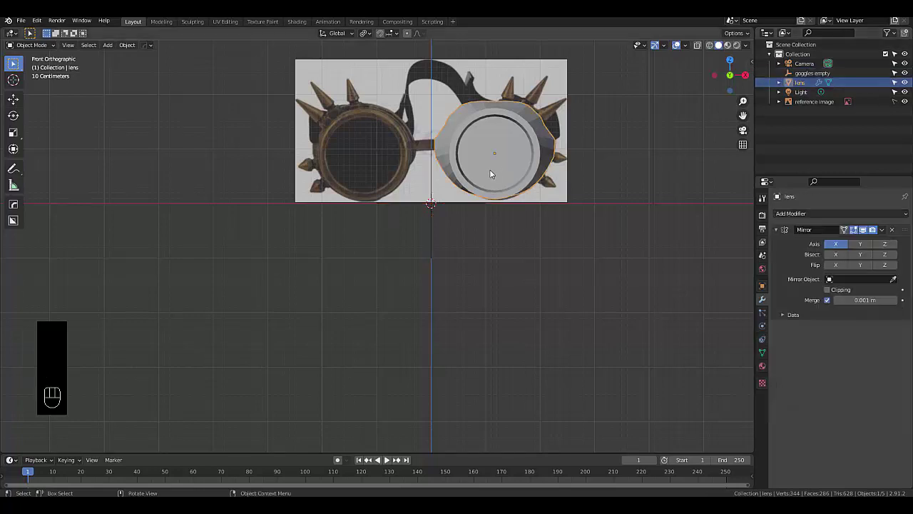
left_click(854, 278)
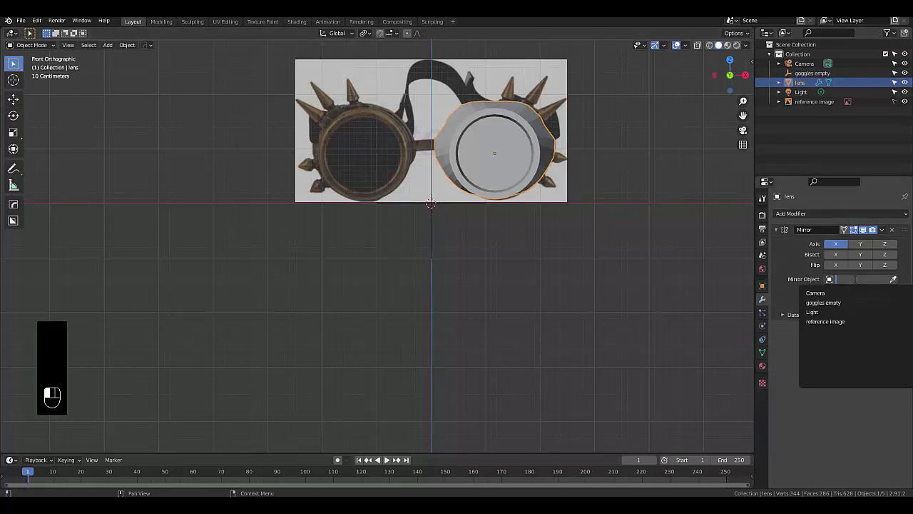
left_click(843, 322)
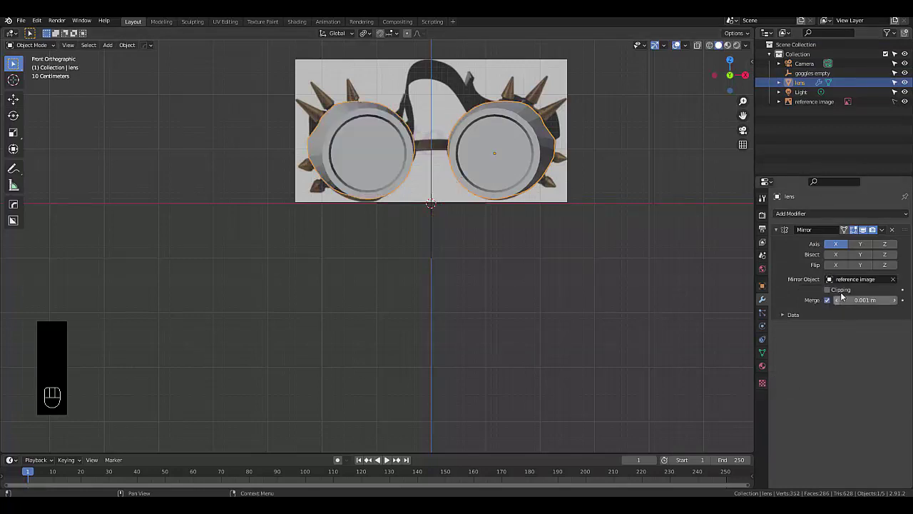
left_click(894, 279)
left_click(874, 278)
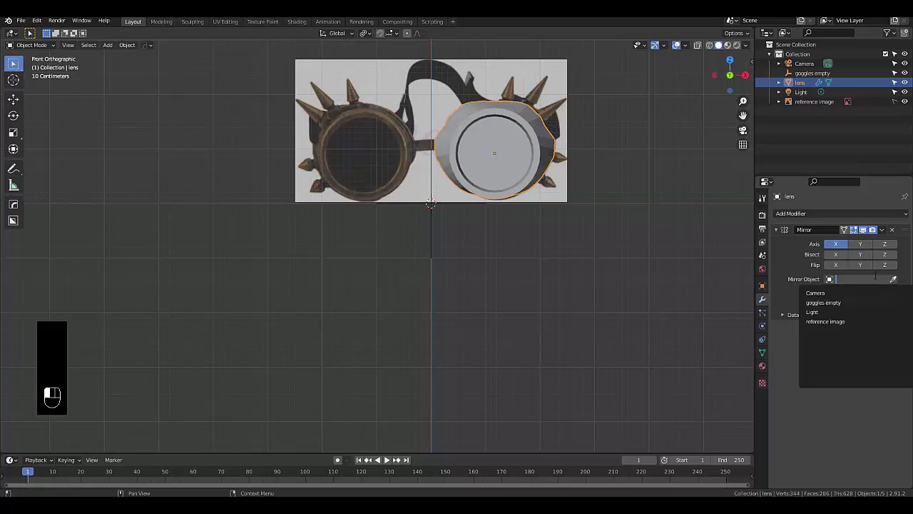
left_click(858, 300)
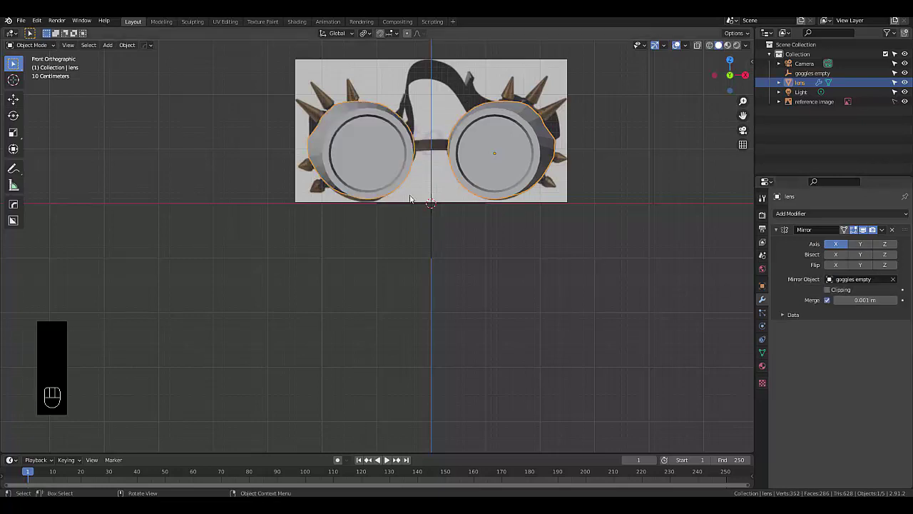
scroll(408, 197, "up", 3)
scroll(407, 163, "down", 4)
scroll(421, 178, "up", 3)
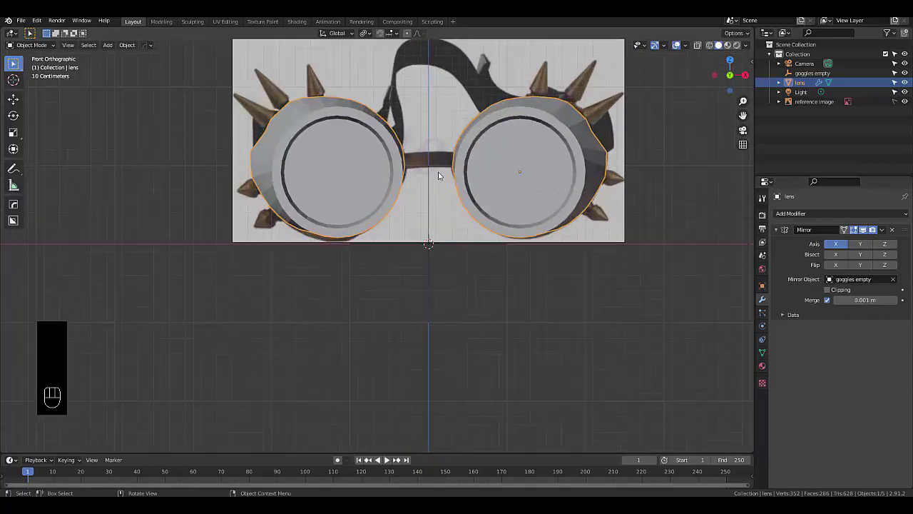
scroll(439, 176, "up", 6)
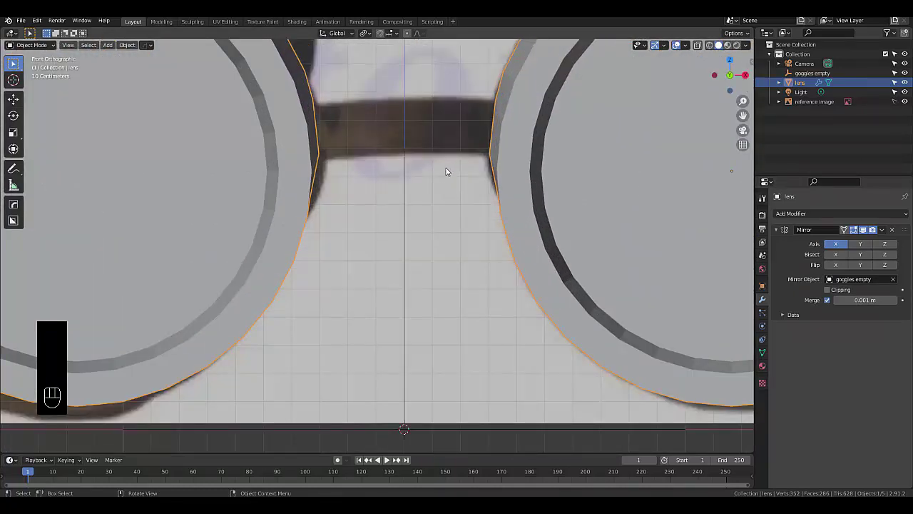
scroll(418, 143, "down", 3)
scroll(452, 139, "up", 3)
Step: In Edit Mode, cut two edge loops across the rim and select the narrow face between them
scroll(546, 155, "up", 2)
middle_click_drag(547, 155, 575, 164)
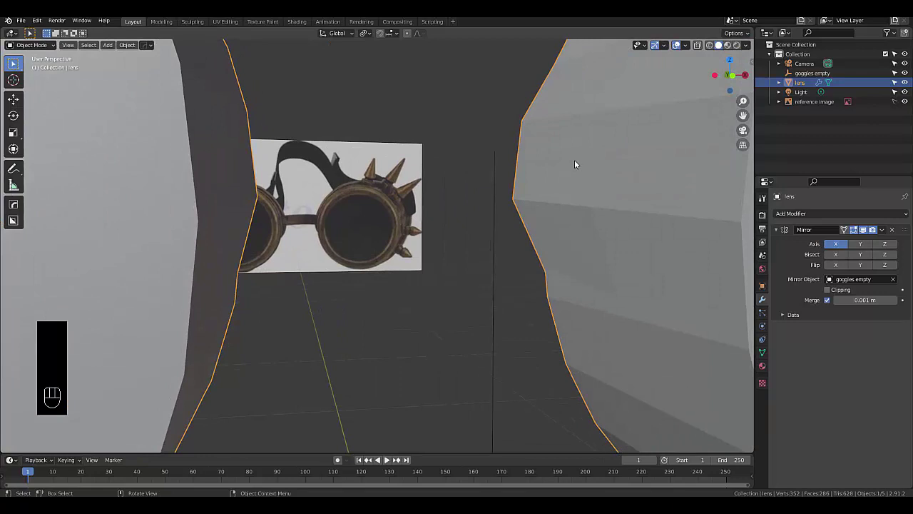
middle_click_drag(379, 213, 550, 191)
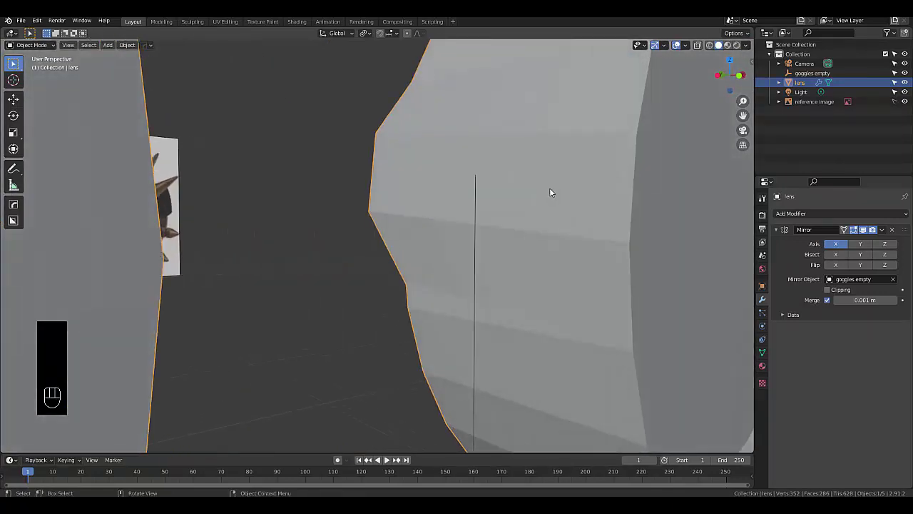
key("Tab")
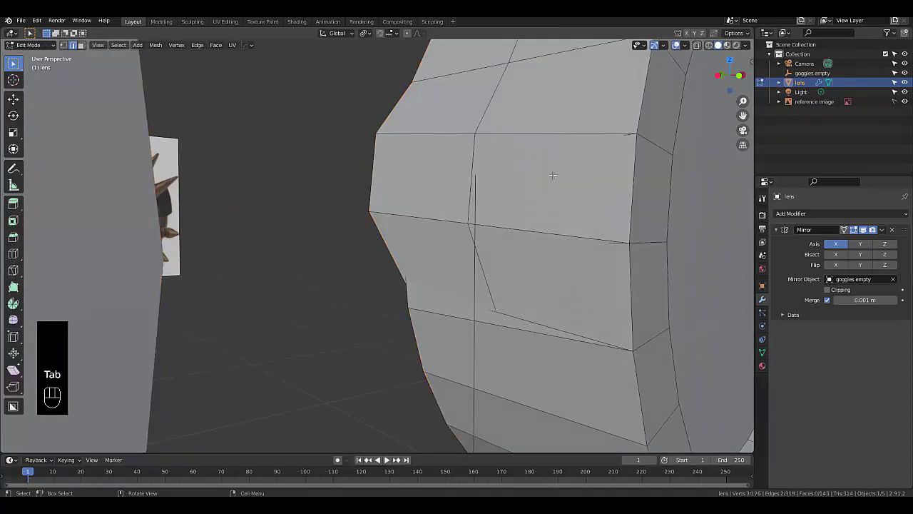
key("ctrl+r")
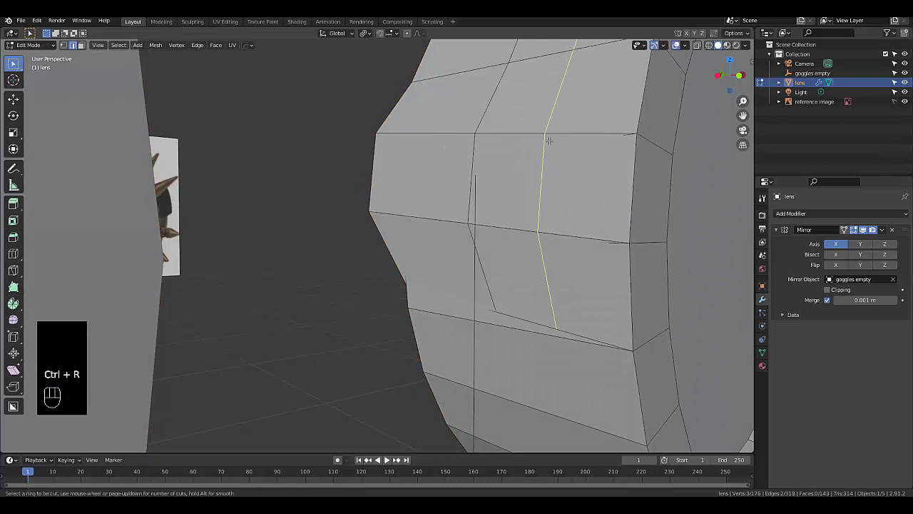
scroll(550, 141, "up", 1)
left_click(549, 141)
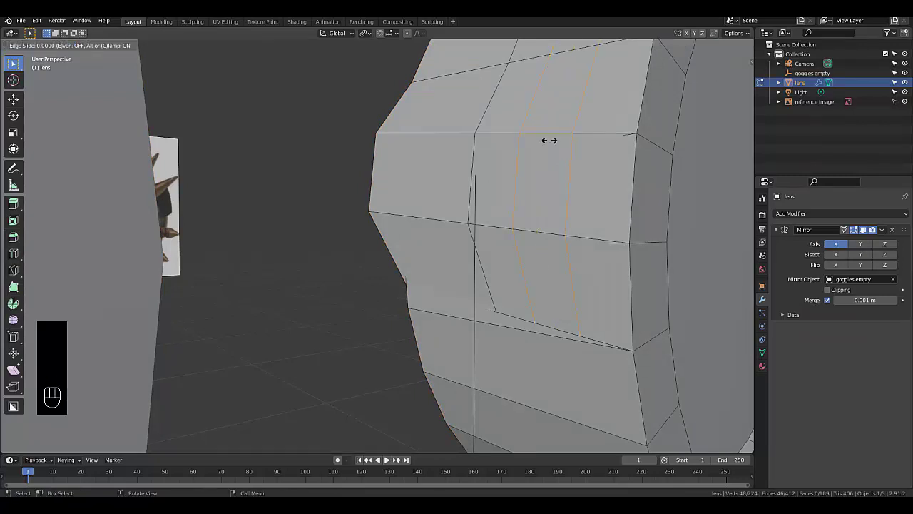
left_click(552, 152)
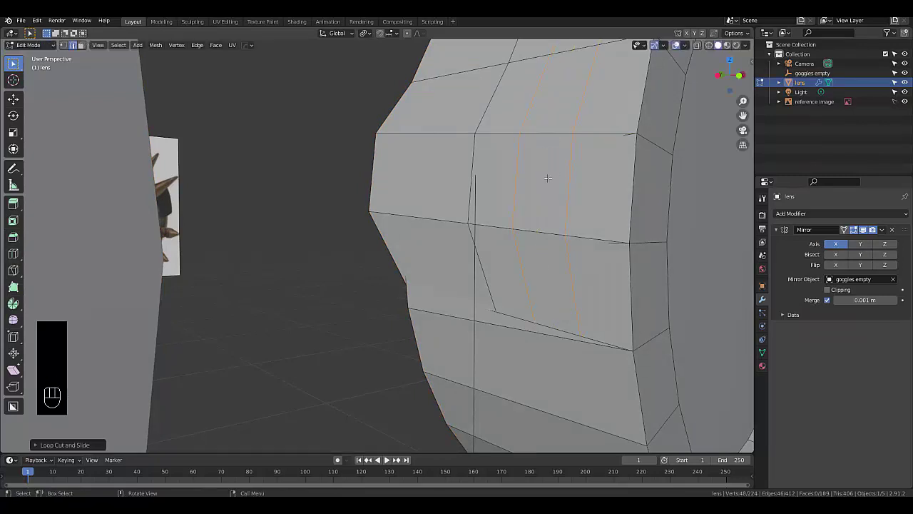
key("3")
left_click(548, 178)
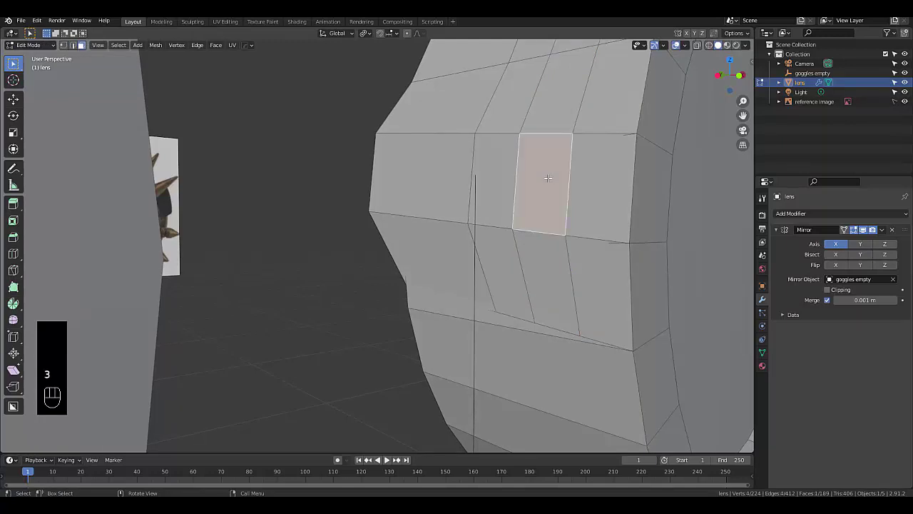
Step: Extrude an inner lens-rim face toward the goggles' centre to form the bridge panel
key("KP_1")
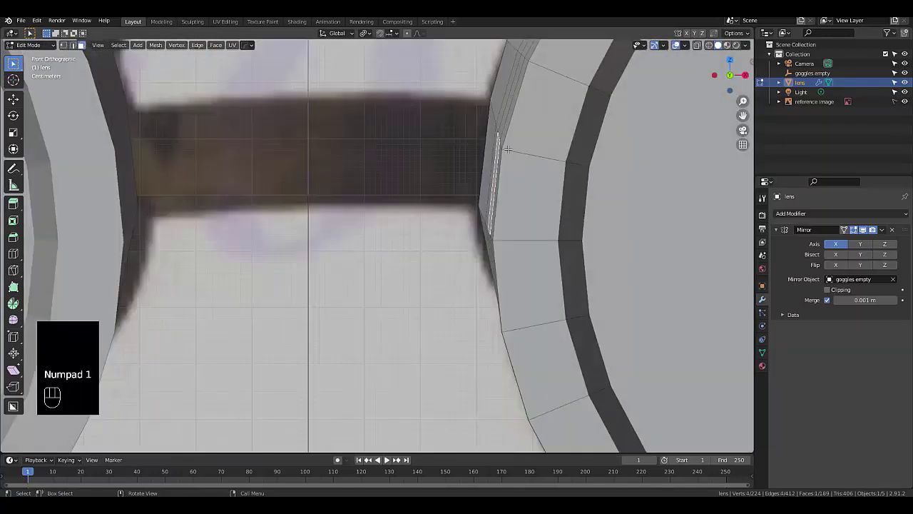
left_click(483, 154)
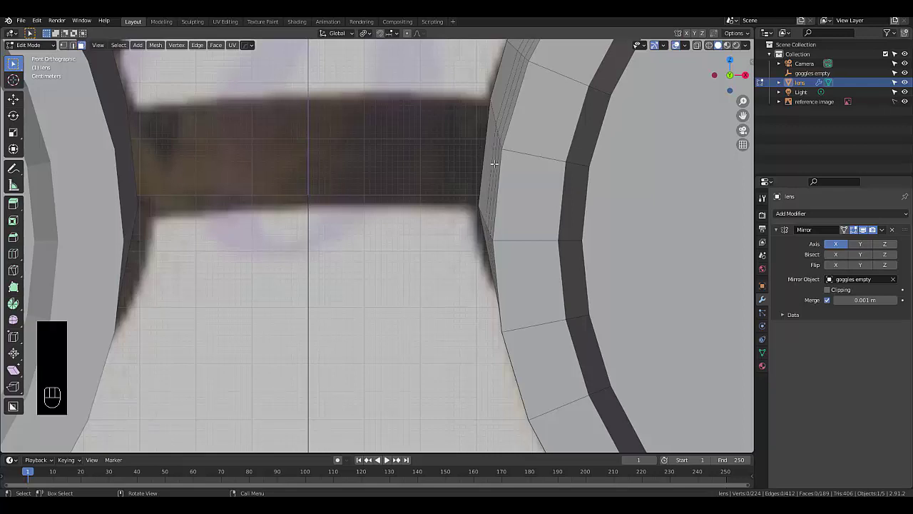
left_click(495, 165)
middle_click_drag(500, 165, 513, 172)
left_click(465, 165)
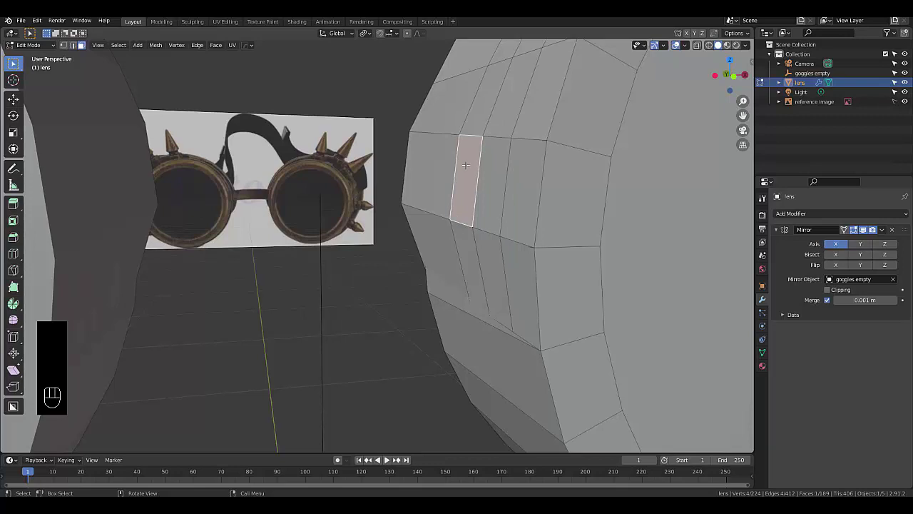
key("KP_1")
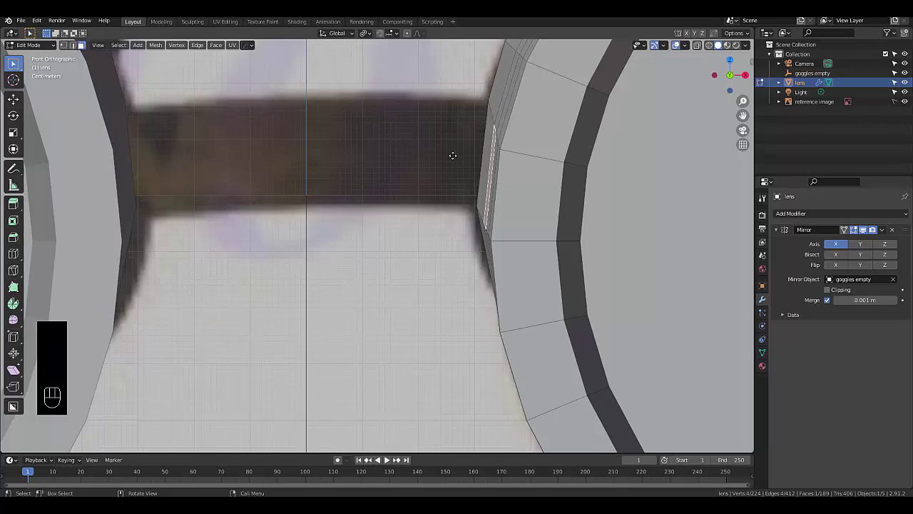
key("e")
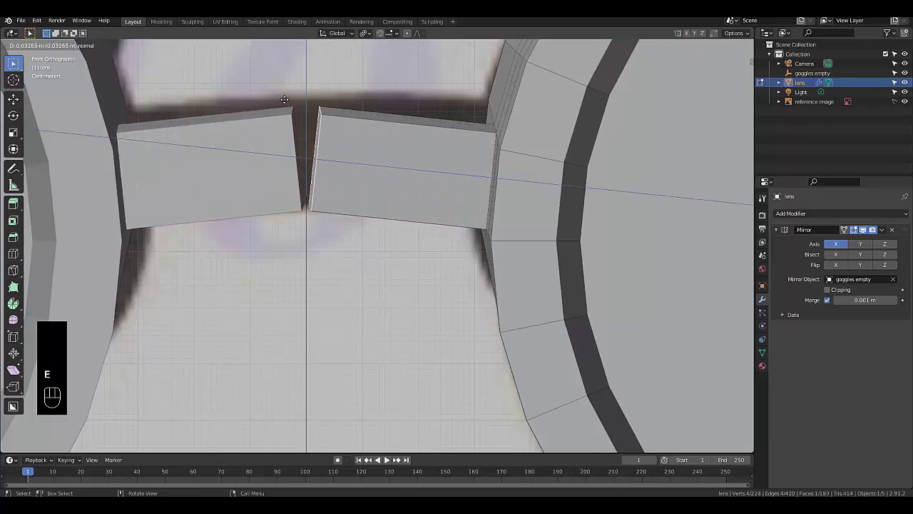
left_click(282, 100)
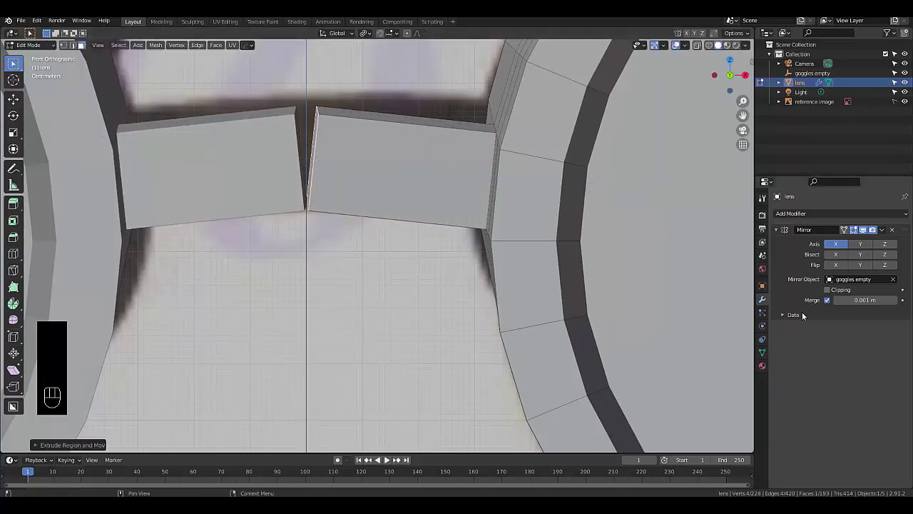
Step: Enable Mirror clipping and raise the merge distance to 0.057 m
left_click(827, 289)
left_click(895, 300)
left_click_drag(885, 300, 903, 301)
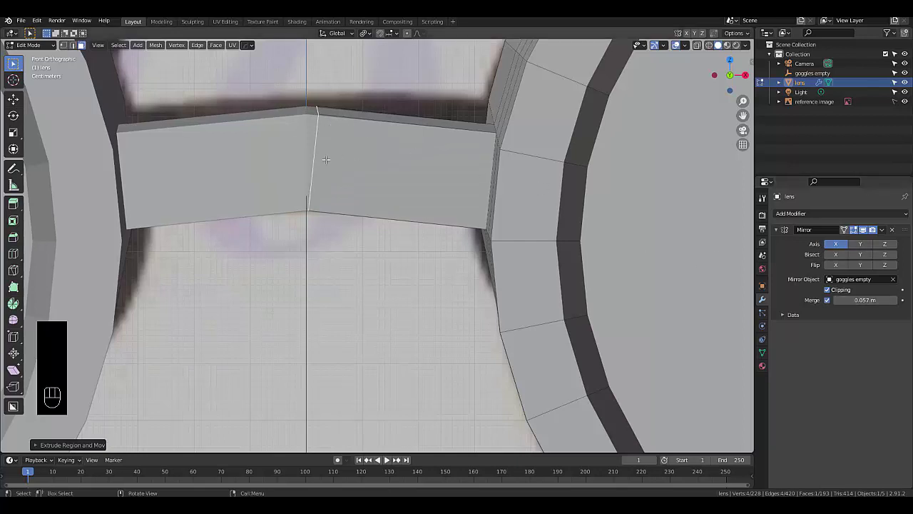
scroll(282, 115, "up", 5)
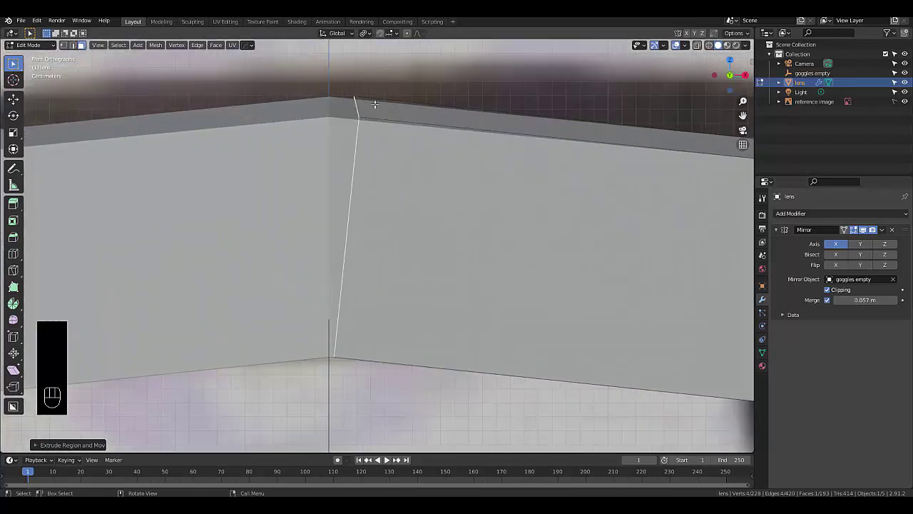
Step: Rotate the slanted bridge edge upright onto the centre seam and turn on X-ray
key("r")
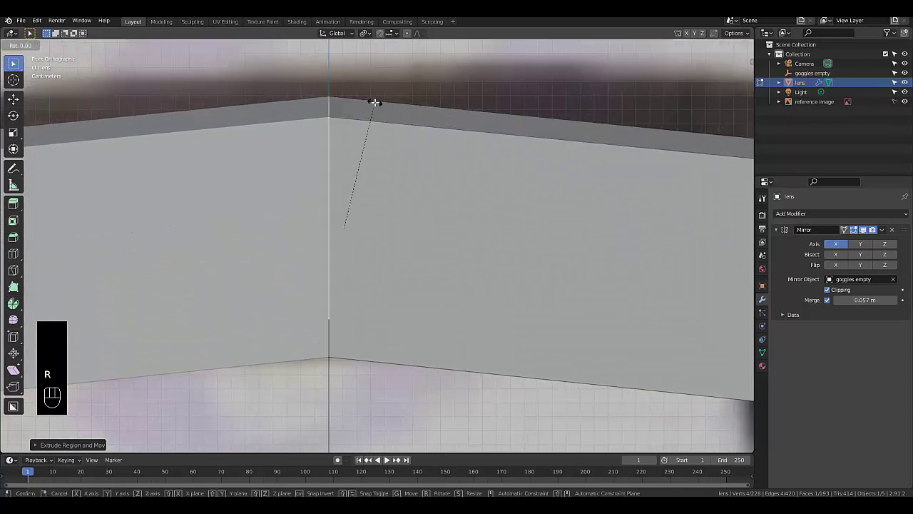
left_click(365, 97)
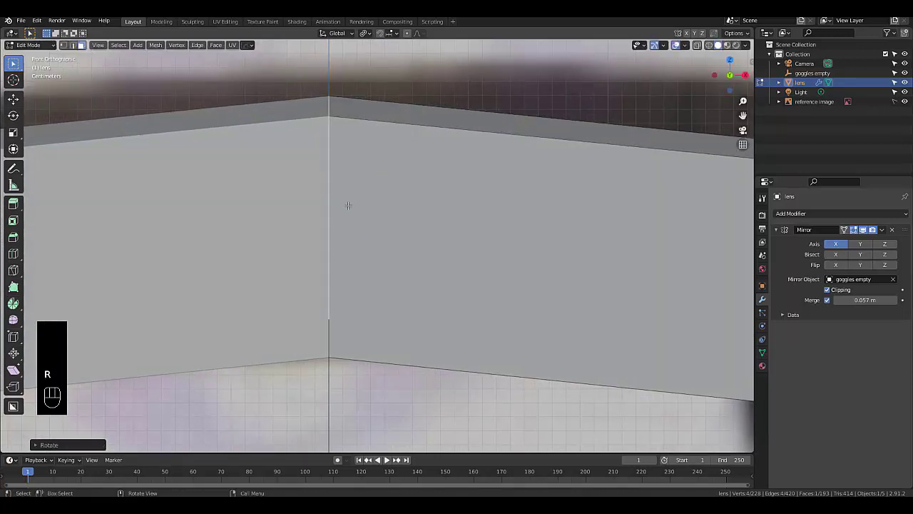
scroll(343, 268, "down", 4)
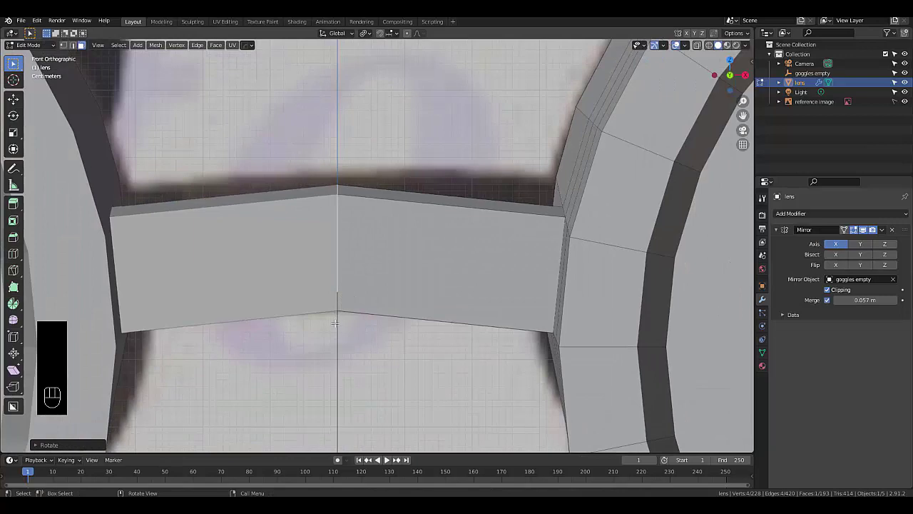
scroll(334, 325, "down", 3)
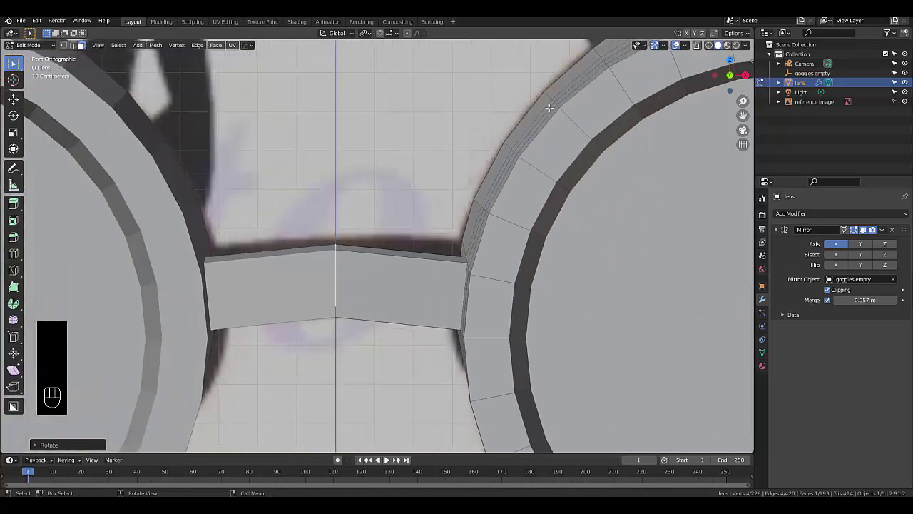
left_click(695, 46)
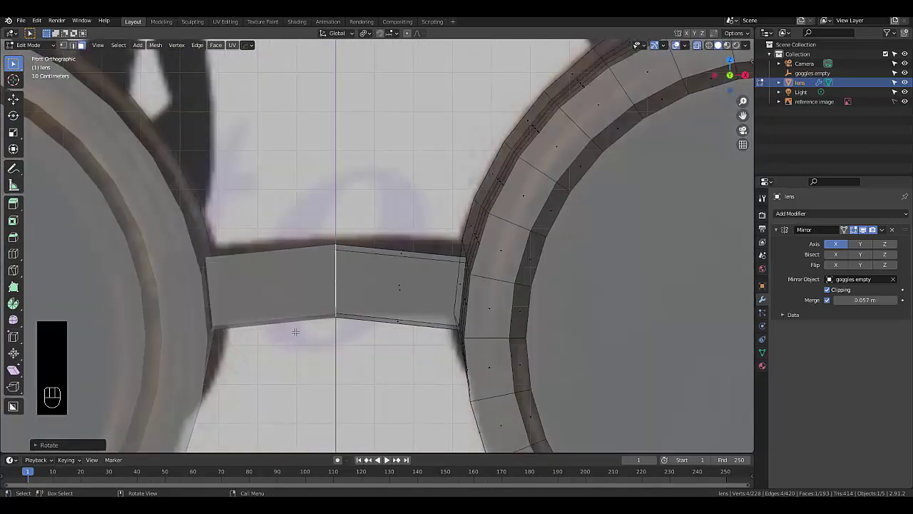
scroll(295, 330, "up", 5)
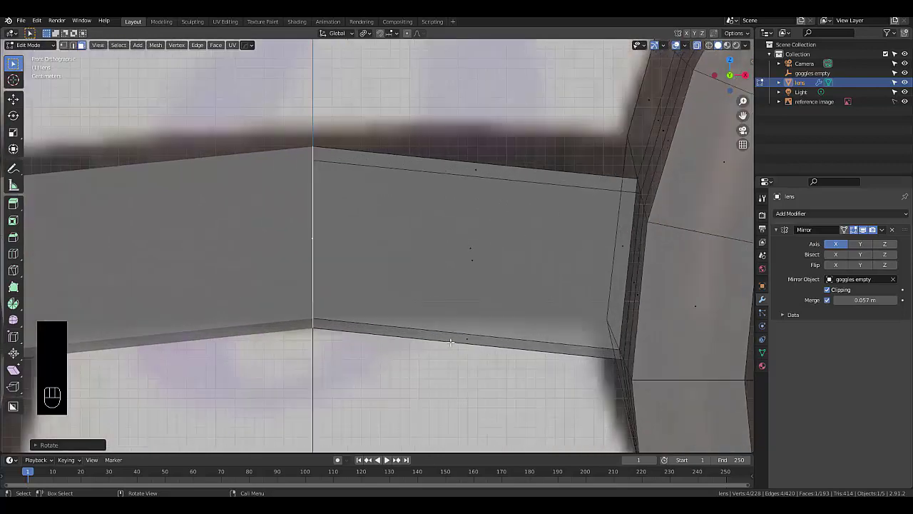
scroll(453, 333, "down", 3)
scroll(453, 329, "up", 4)
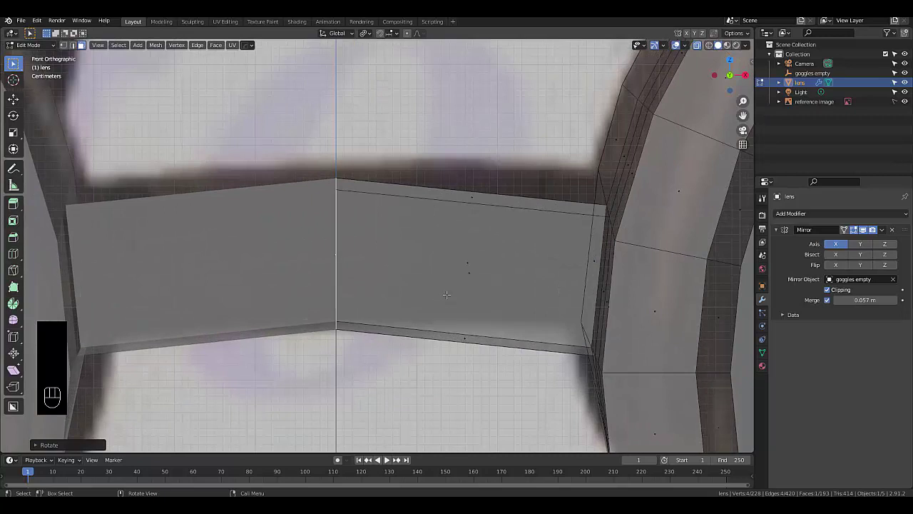
Step: Add seven evenly spaced loop cuts across the bridge panel
key("ctrl+r")
scroll(466, 221, "up", 3)
scroll(466, 221, "up", 2)
scroll(466, 221, "up", 1)
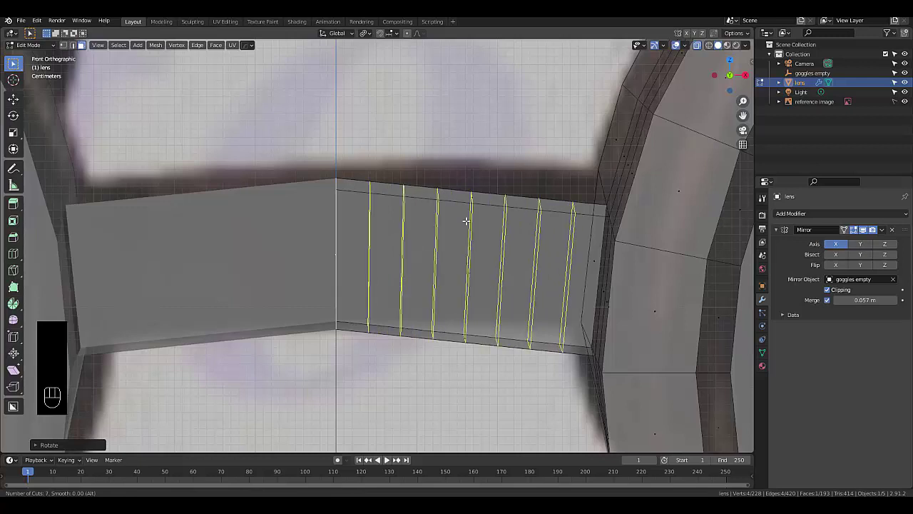
left_click(466, 221)
right_click(465, 221)
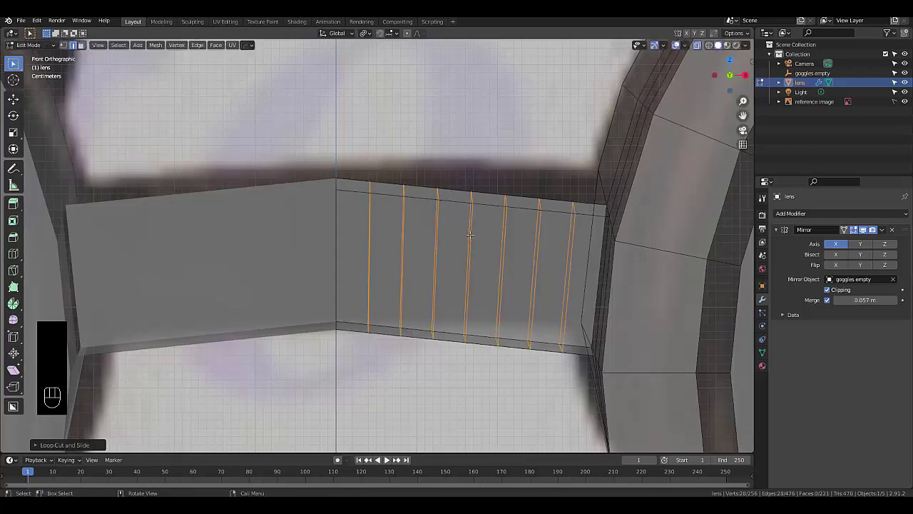
Step: Lift the middle loop with proportional editing to bend the bridge into a gentle arch
left_click(470, 234, "alt")
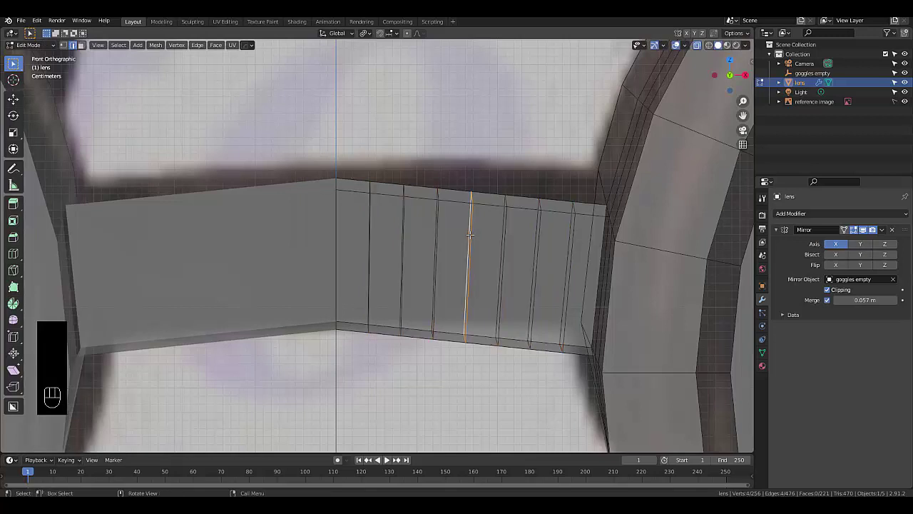
left_click(407, 33)
key("g")
scroll(503, 171, "up", 18)
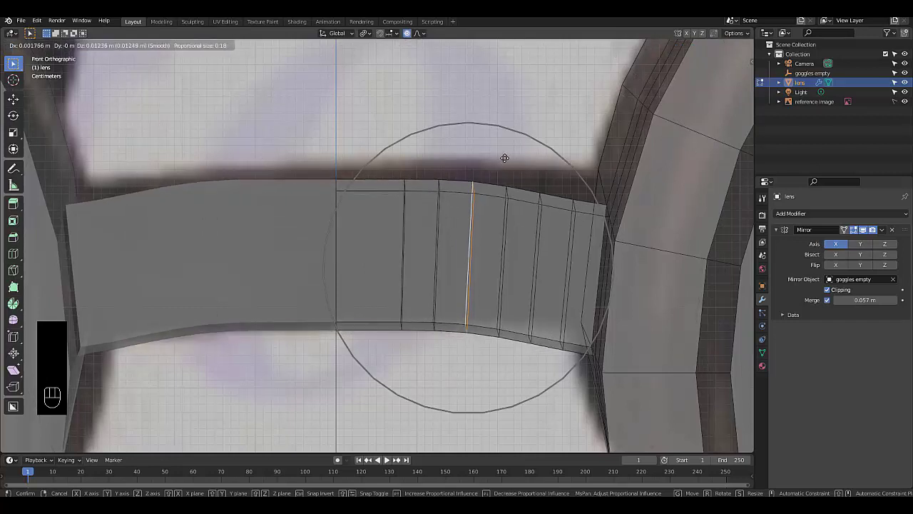
scroll(503, 157, "down", 2)
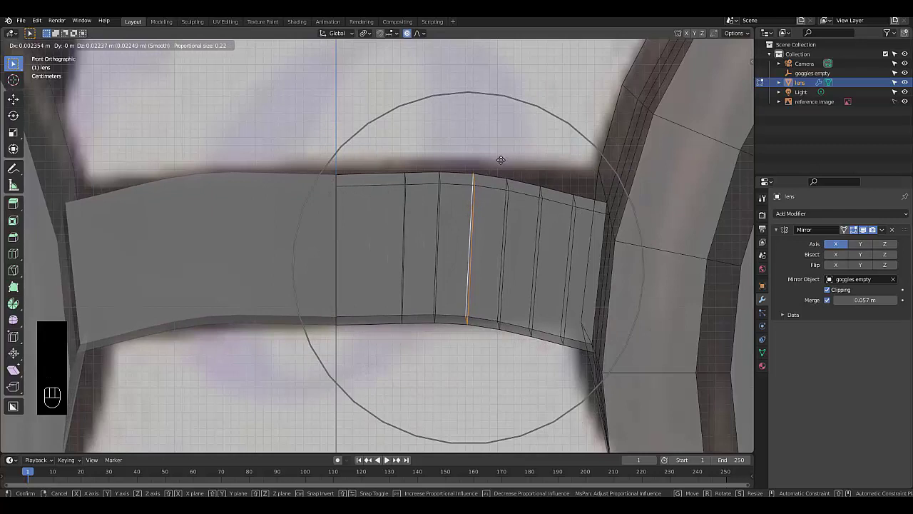
scroll(502, 163, "down", 3)
scroll(501, 162, "up", 1)
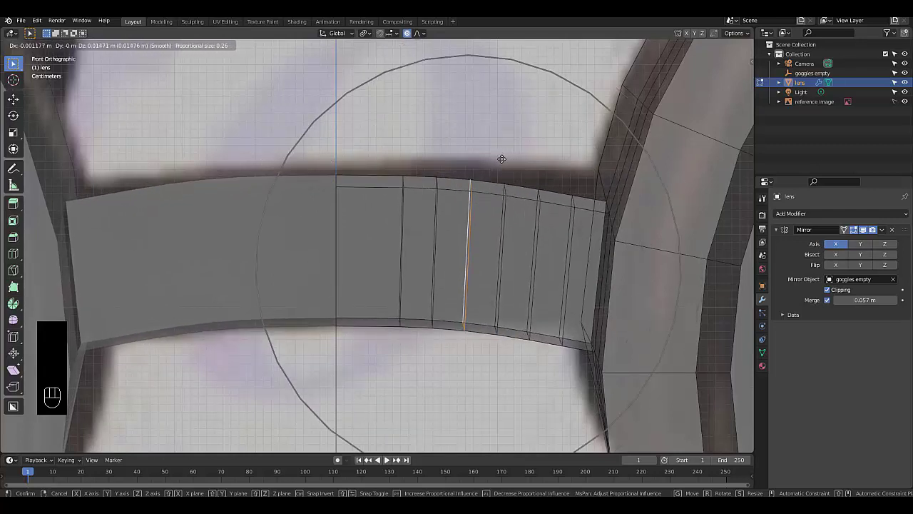
left_click(501, 159)
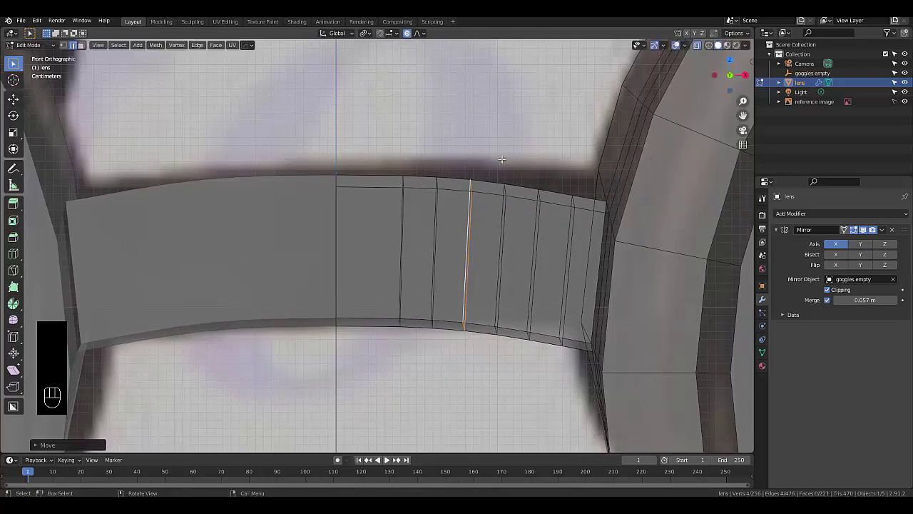
scroll(476, 180, "down", 3)
Step: Return to Object Mode and turn off X-ray to view the goggles opaque in perspective
key("Tab")
scroll(422, 180, "down", 5)
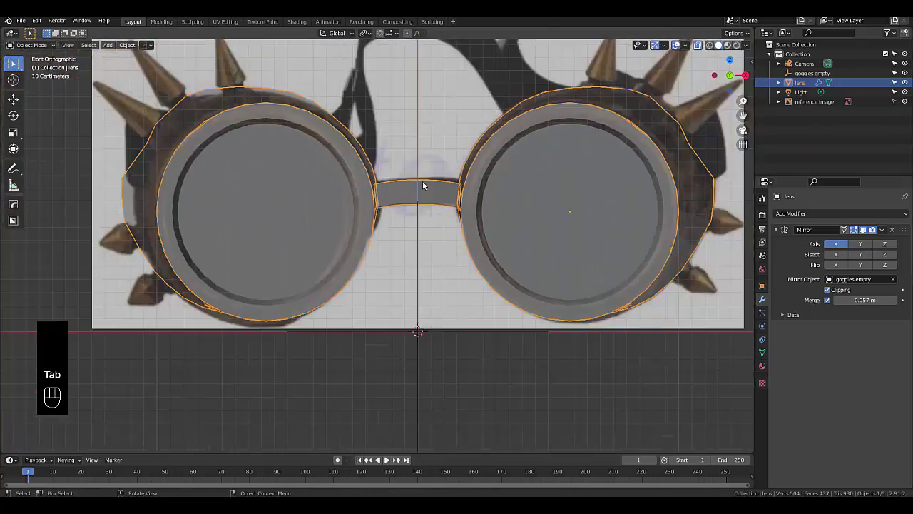
left_click(697, 46)
scroll(460, 254, "down", 4)
scroll(460, 256, "up", 6)
scroll(414, 179, "down", 2)
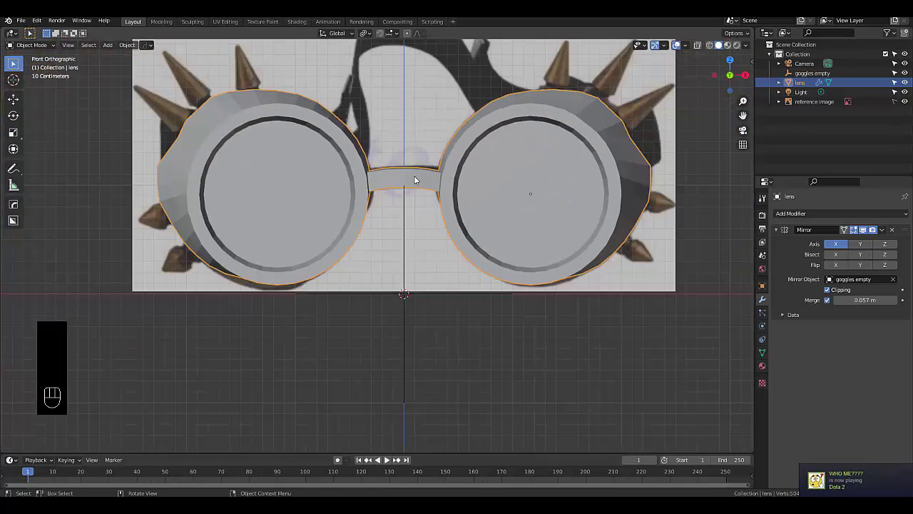
mouse_move(414, 179)
middle_mouse_down()
mouse_move(519, 212)
mouse_move(415, 198)
mouse_move(384, 151)
mouse_move(414, 183)
middle_mouse_up()
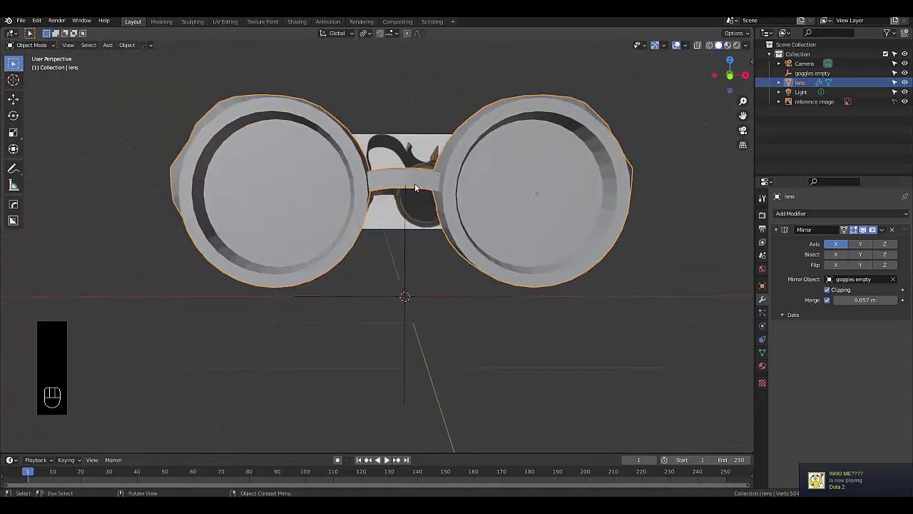
scroll(428, 214, "down", 5)
scroll(432, 214, "up", 5)
scroll(433, 206, "up", 3)
Step: Shade the lens smooth and enable Auto Smooth at 30° in its mesh data properties
right_click(490, 220)
left_click(490, 223)
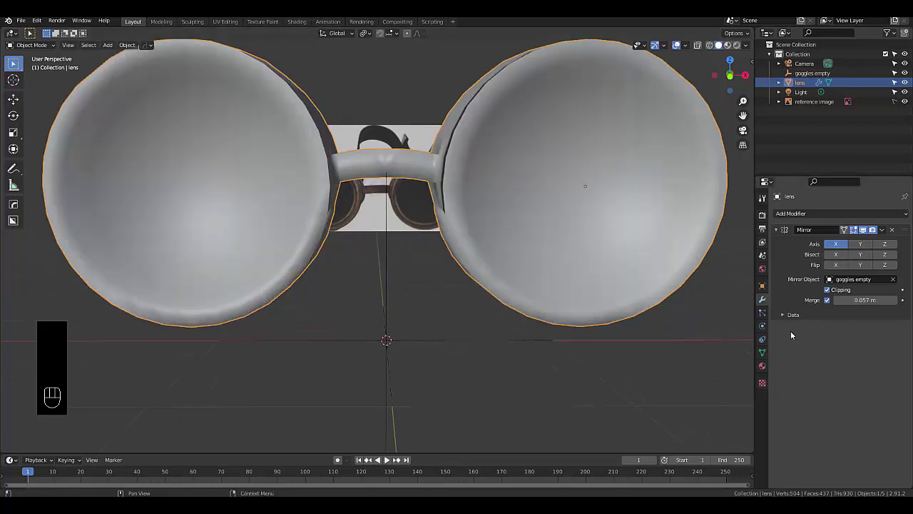
left_click(762, 353)
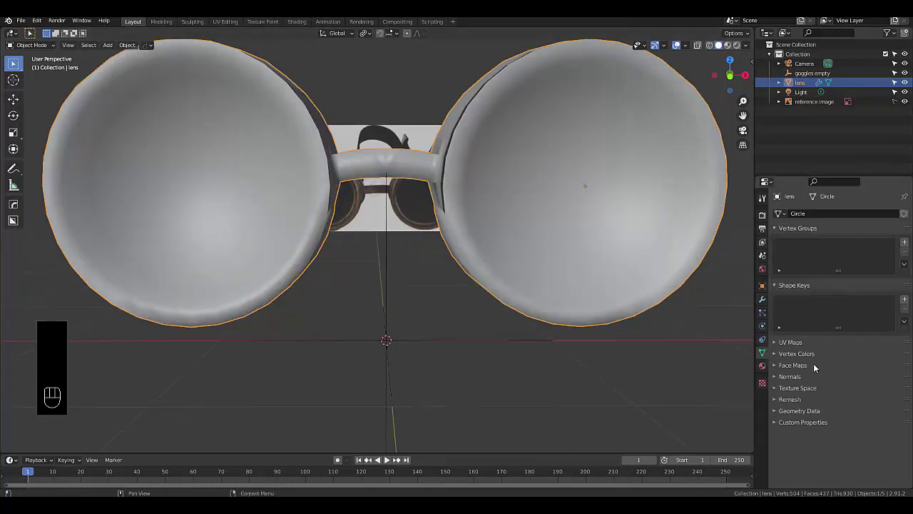
left_click(793, 377)
left_click(827, 391)
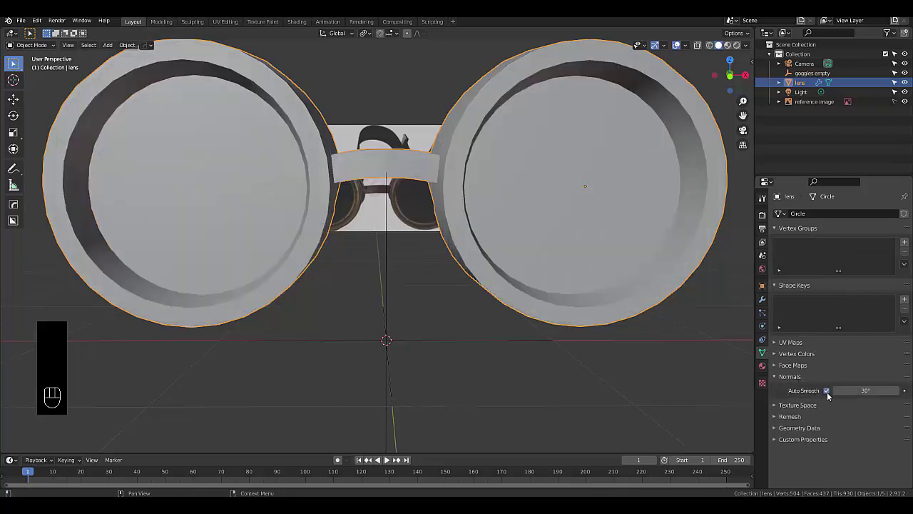
scroll(457, 235, "down", 3)
middle_click_drag(443, 236, 408, 204)
scroll(408, 204, "down", 2)
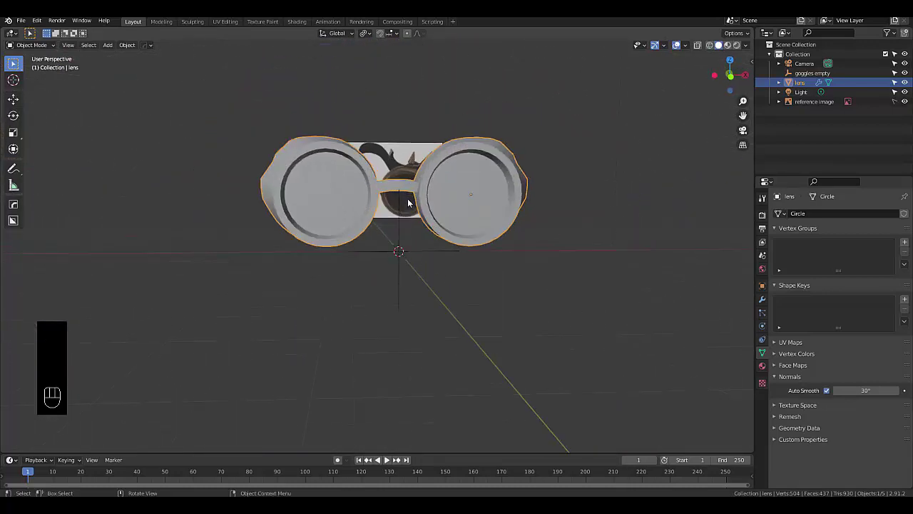
Step: In front view, add a cylinder with 6 vertices at the origin
key("KP_1")
scroll(435, 206, "up", 2)
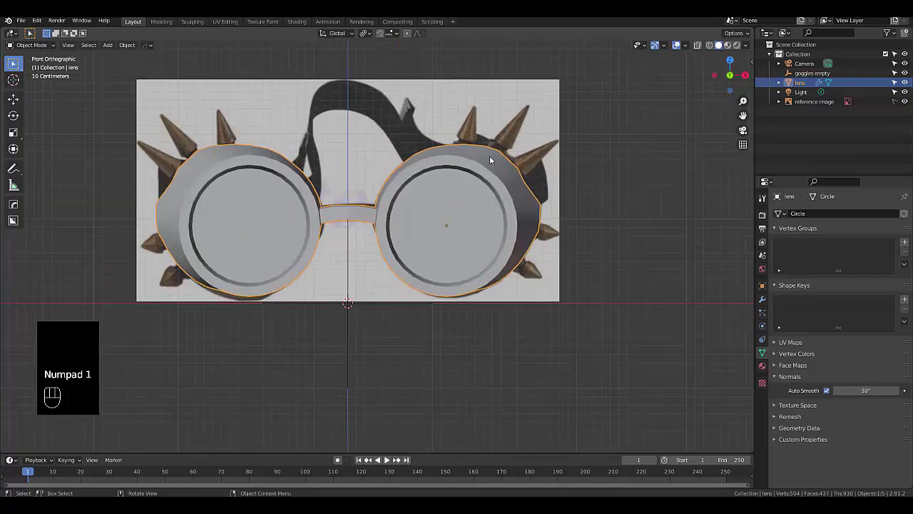
scroll(474, 215, "down", 2)
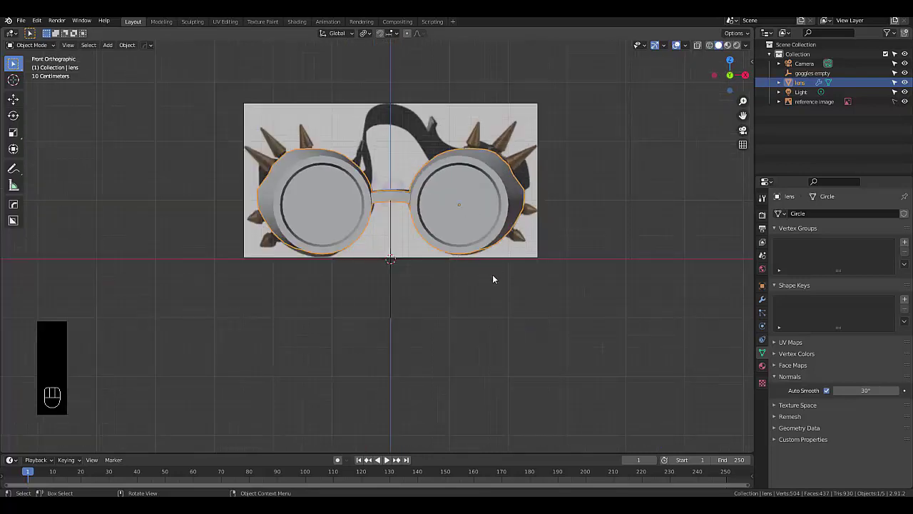
middle_click_drag(492, 274, 506, 271, "shift")
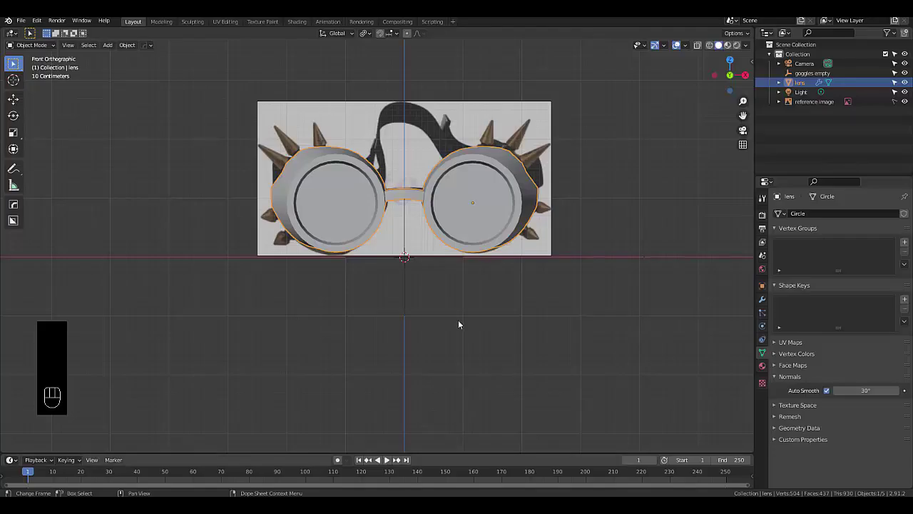
scroll(503, 166, "up", 3)
scroll(464, 204, "down", 4)
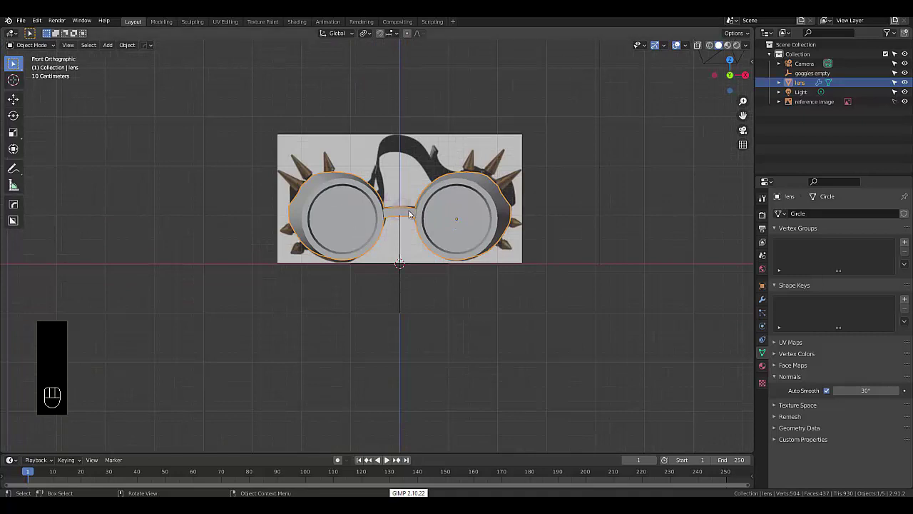
key("shift+a")
mouse_move(385, 216)
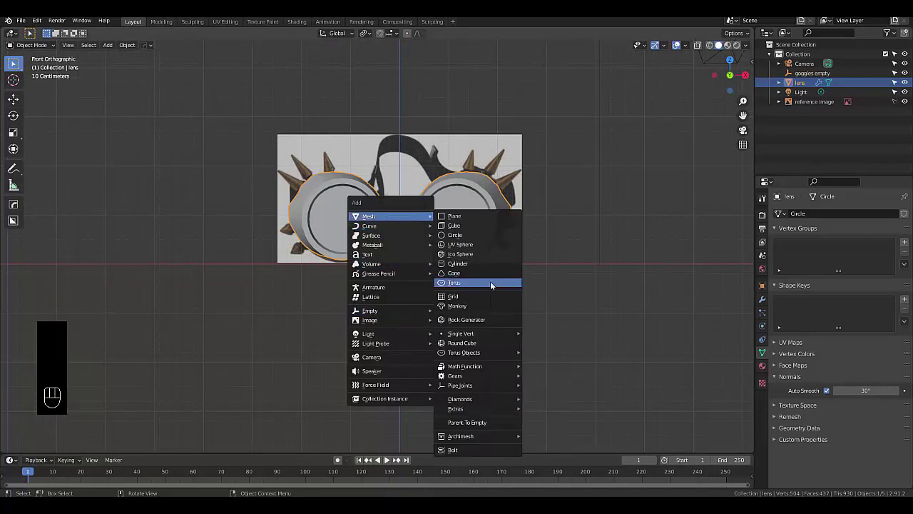
left_click(478, 263)
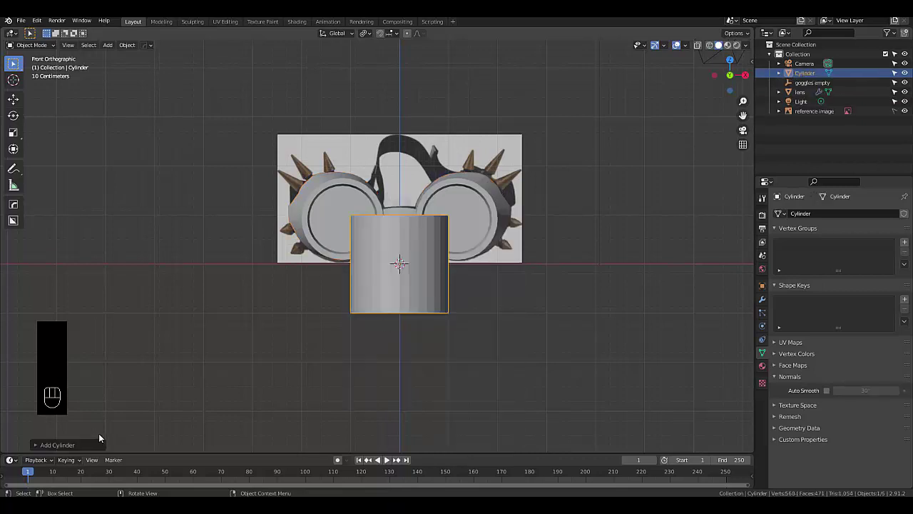
left_click(73, 445)
left_click(123, 330)
type("6")
key("Return")
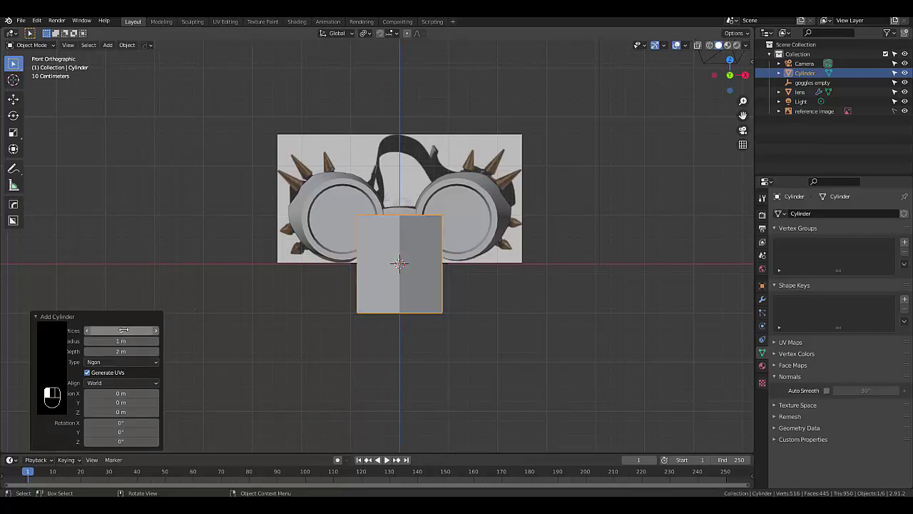
Step: Scale the six-sided cylinder down to 0.188
scroll(331, 258, "down", 1)
scroll(382, 245, "up", 3)
middle_click_drag(382, 244, 424, 254)
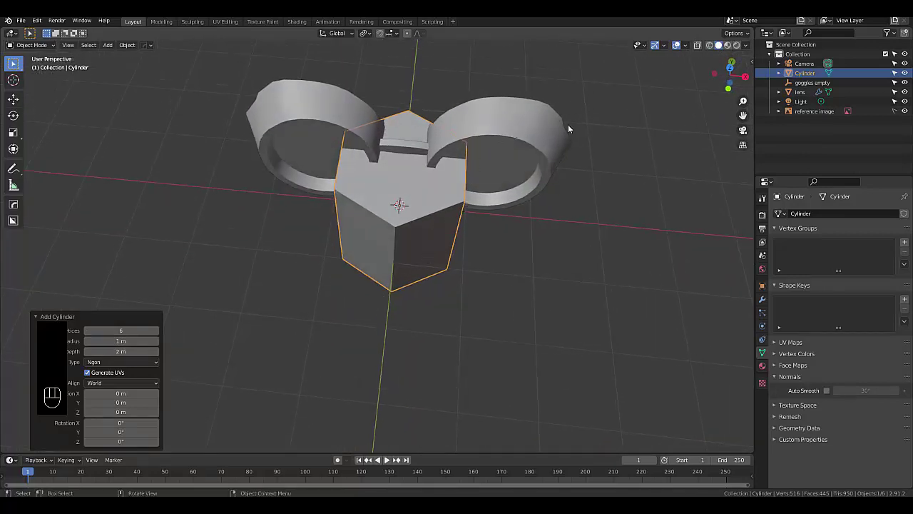
key("s")
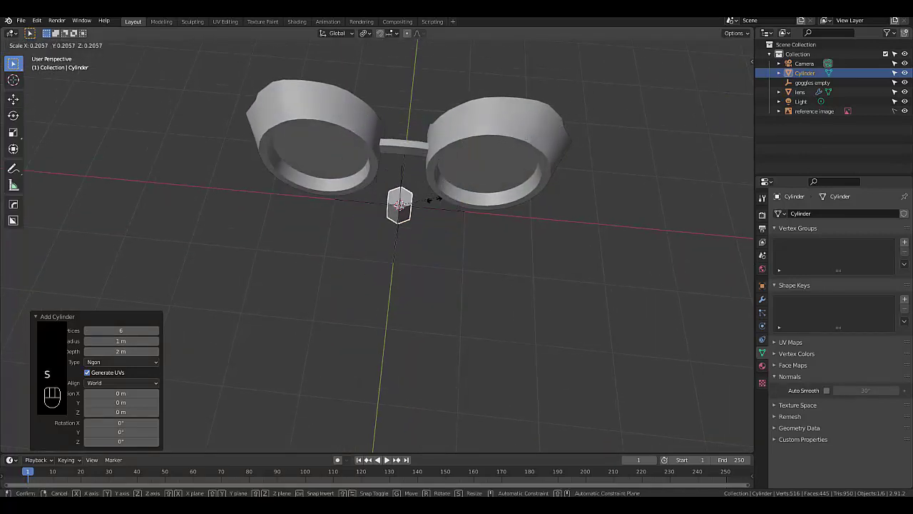
left_click(430, 200)
scroll(399, 214, "up", 4)
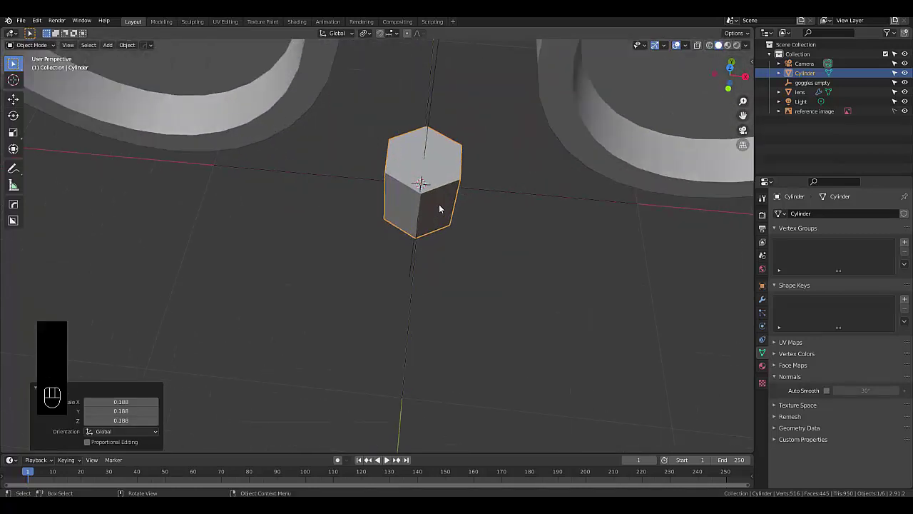
middle_click_drag(439, 204, 436, 147)
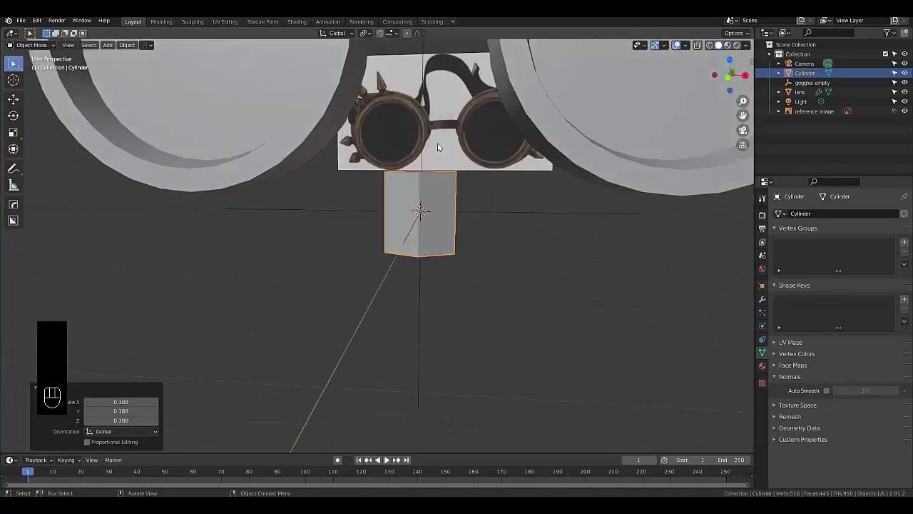
Step: Flatten the hexagonal cylinder into a thin plate by lowering its top face along Z
key("Tab")
left_click(515, 141)
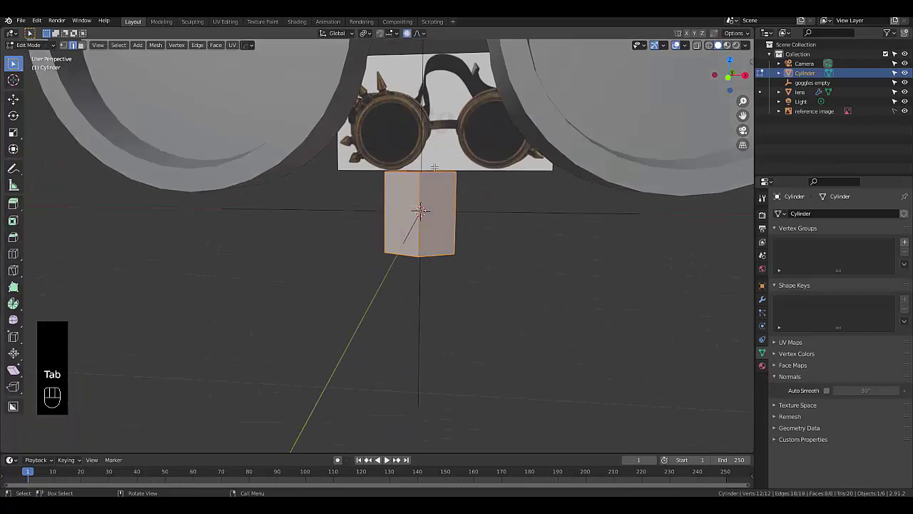
scroll(411, 181, "up", 2)
middle_click_drag(410, 181, 424, 157)
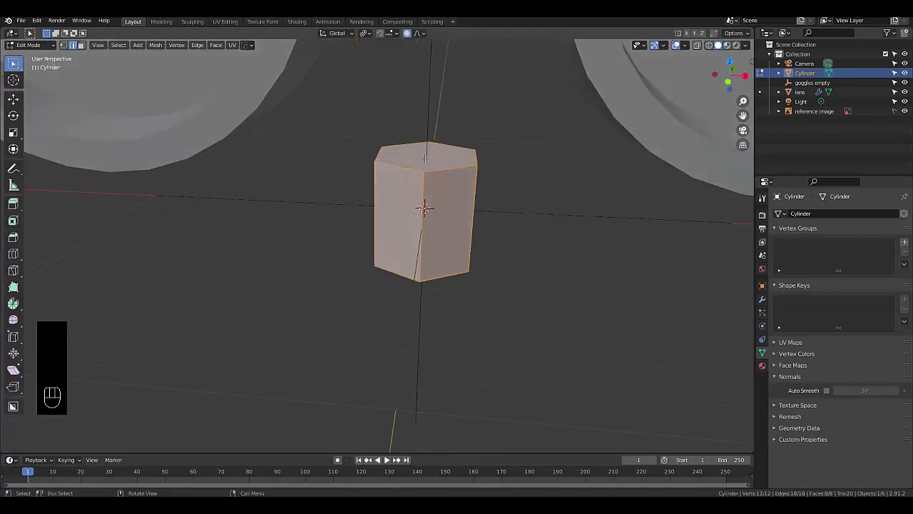
left_click(425, 157)
key("3")
left_click(425, 157)
key("g")
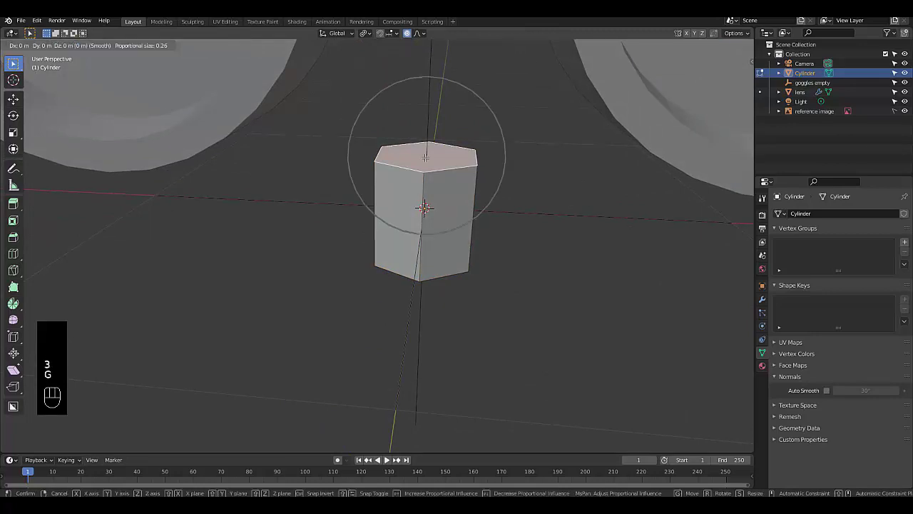
key("z")
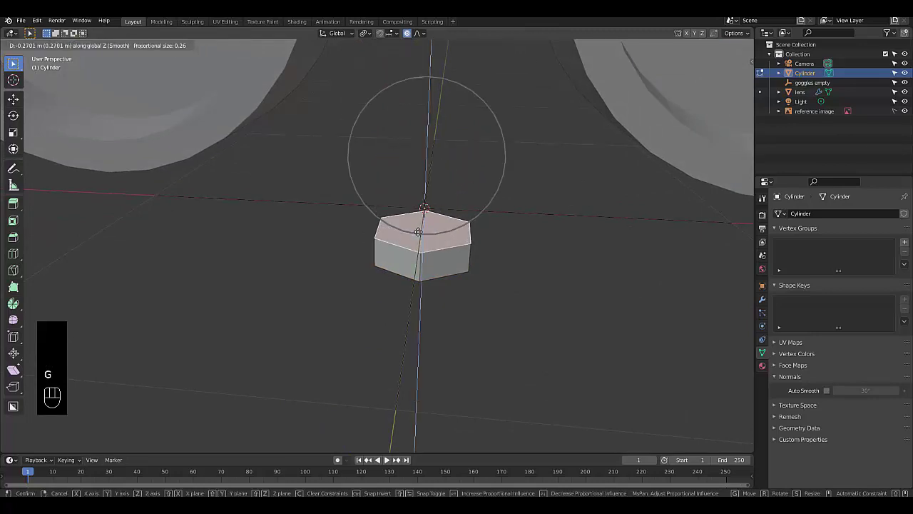
left_click(419, 228)
key("Tab")
Step: Move the plate onto the top of the right lens rim
scroll(385, 266, "down", 5)
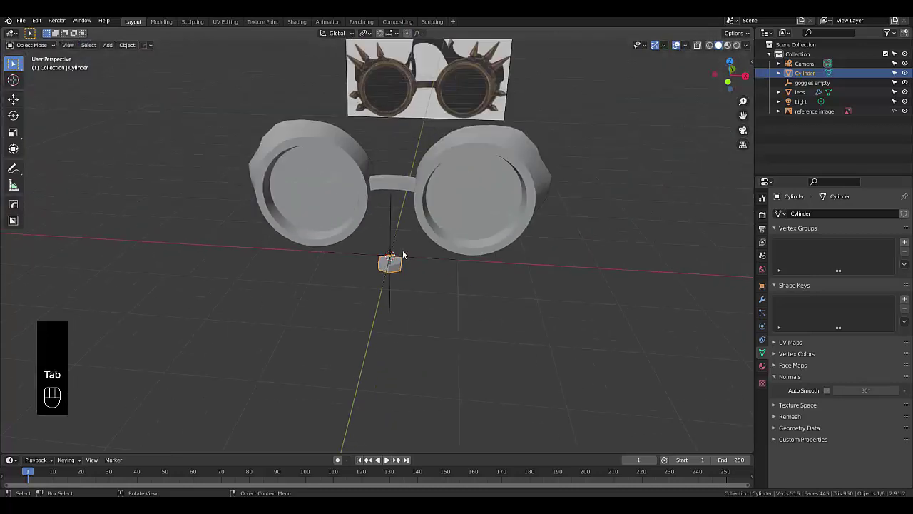
key("g")
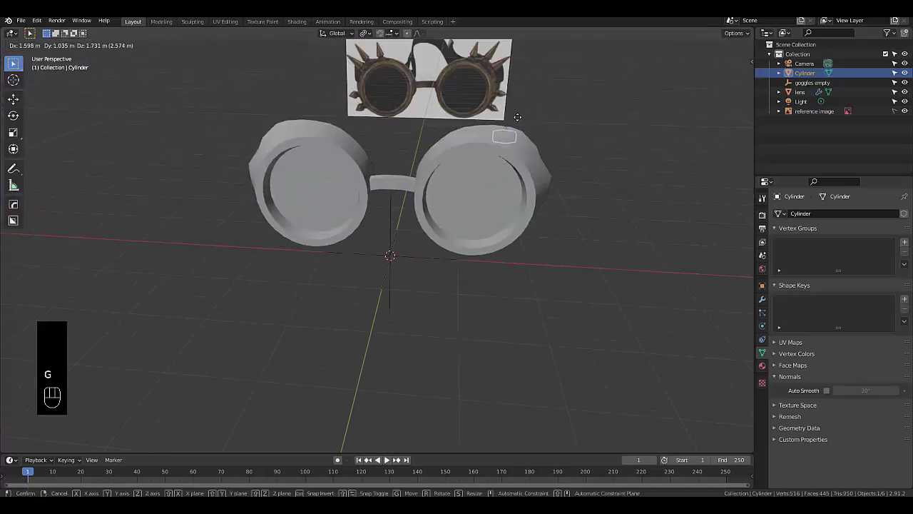
left_click(518, 107)
key("KP_1")
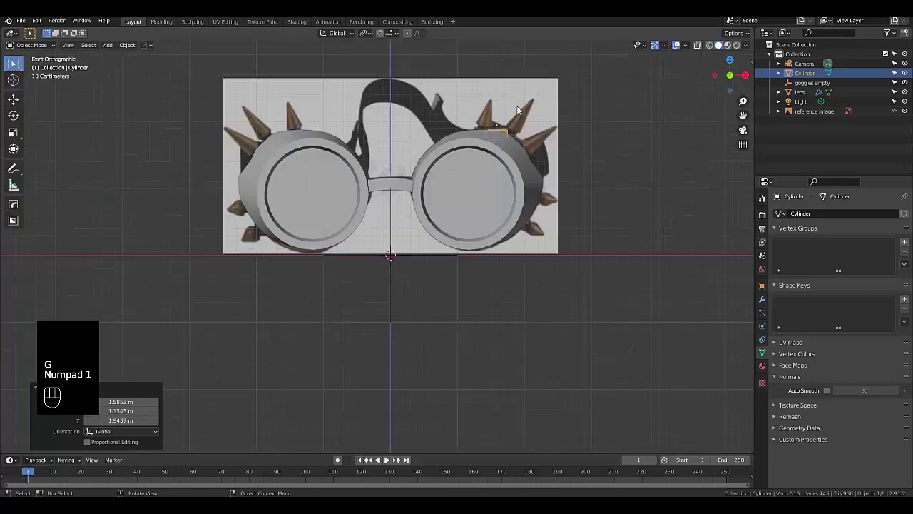
scroll(489, 128, "up", 8)
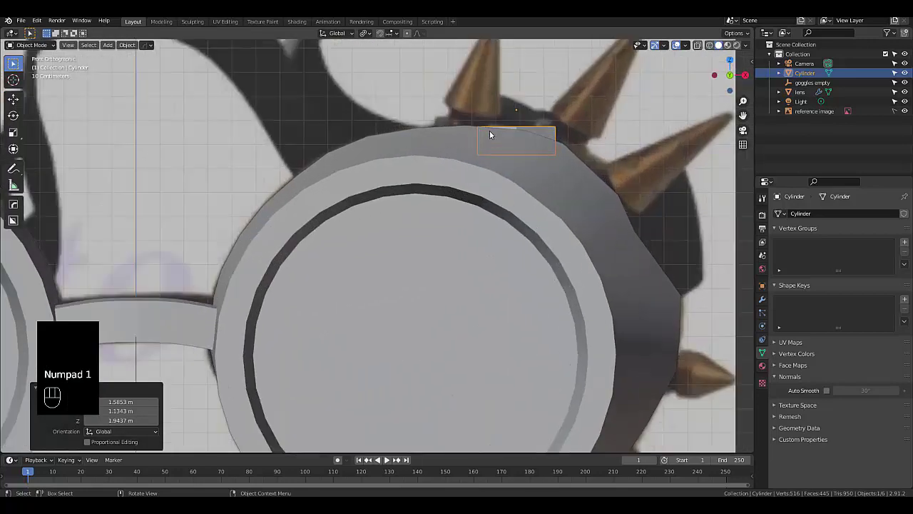
key("g")
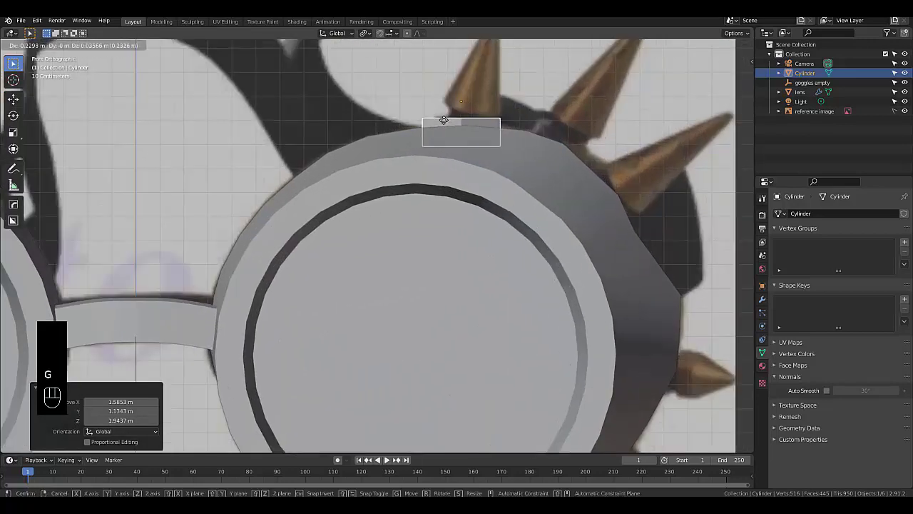
left_click(444, 120)
scroll(521, 90, "up", 3)
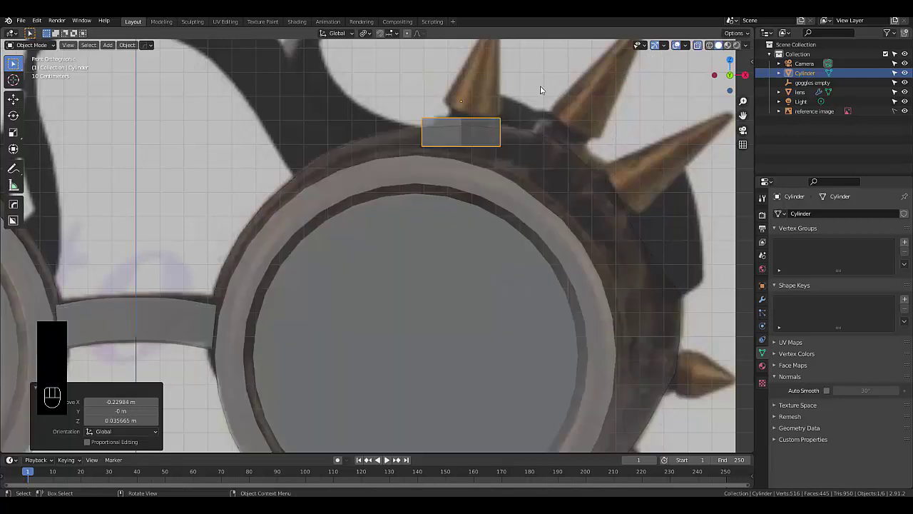
Step: Tilt the plate 7.23° to follow the rim
key("r")
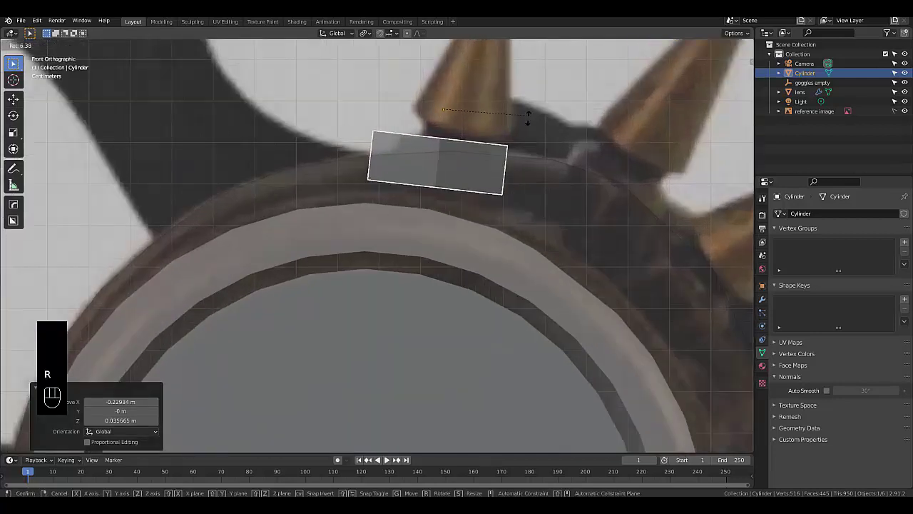
left_click(530, 119)
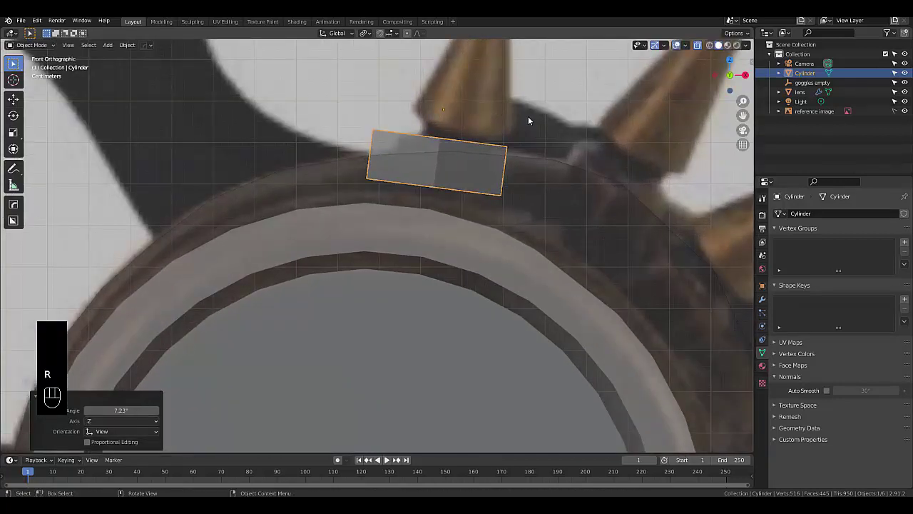
right_click(531, 105)
key("f")
scroll(355, 118, "down", 3)
scroll(355, 119, "up", 3)
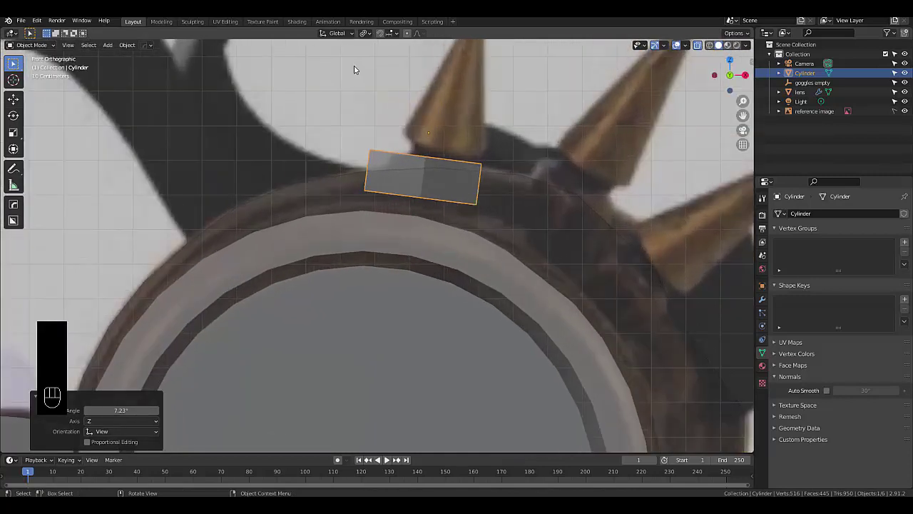
Step: Set the snapping target to Face and turn snapping on
left_click(365, 33)
left_click(392, 34)
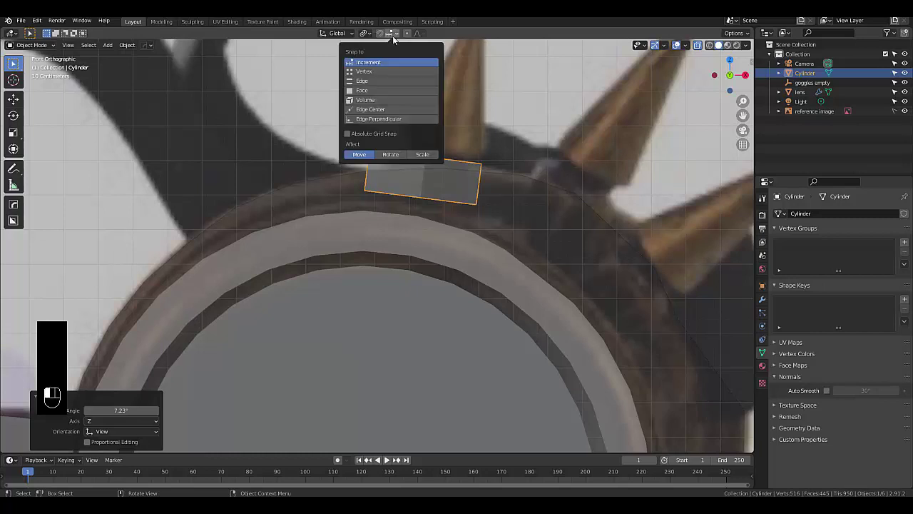
left_click(376, 80)
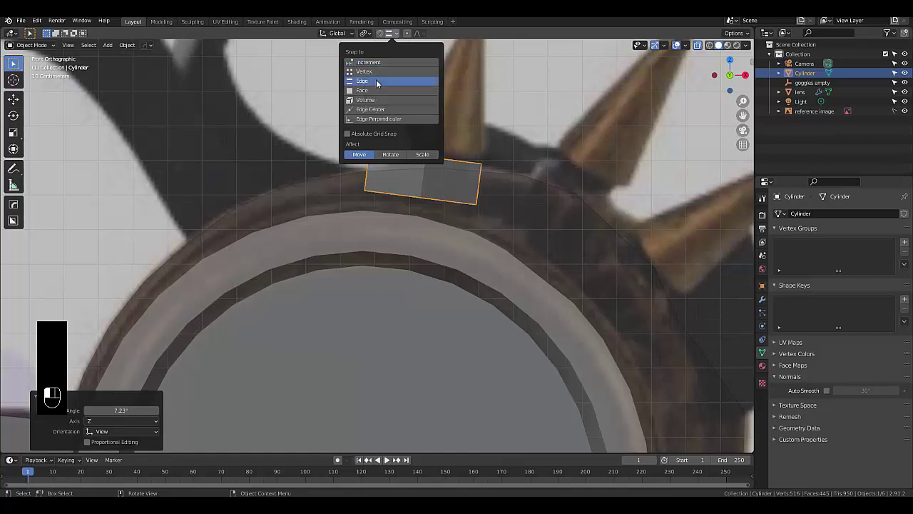
left_click(374, 91)
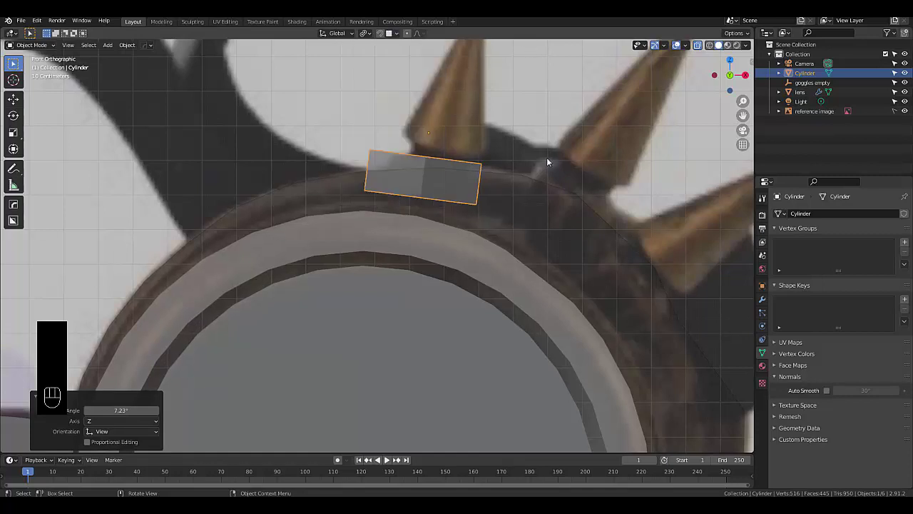
left_click(379, 34)
key("g")
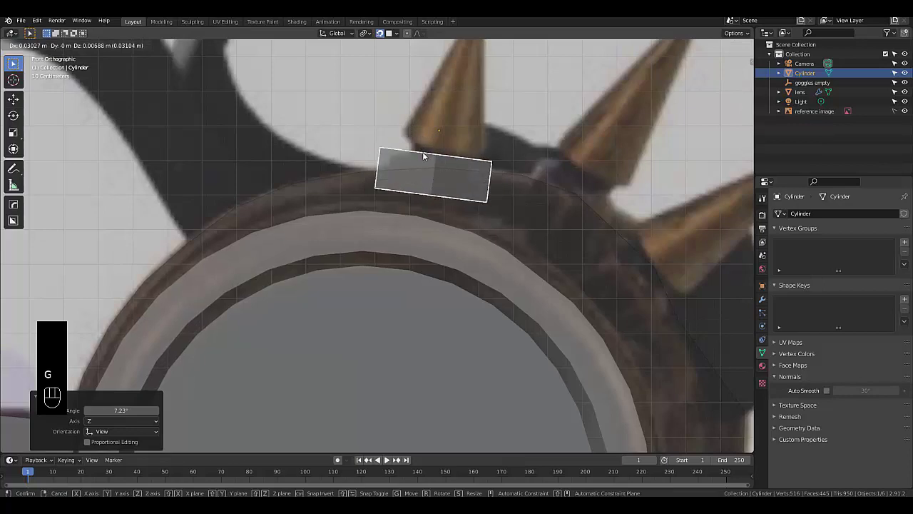
right_click(417, 151)
scroll(404, 234, "down", 3)
middle_click_drag(403, 234, 300, 286)
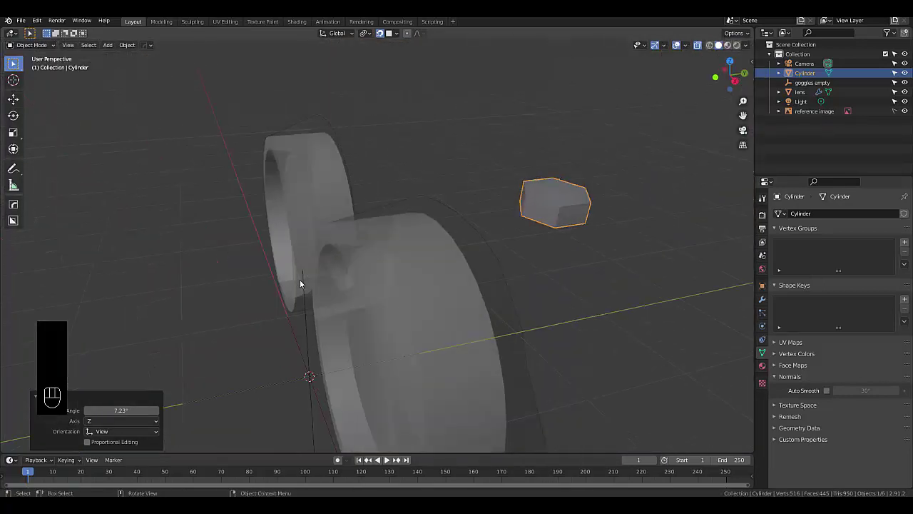
Step: In the right side view, seat the hex plate on the ring and tilt it a further 6.41°
key("KP_3")
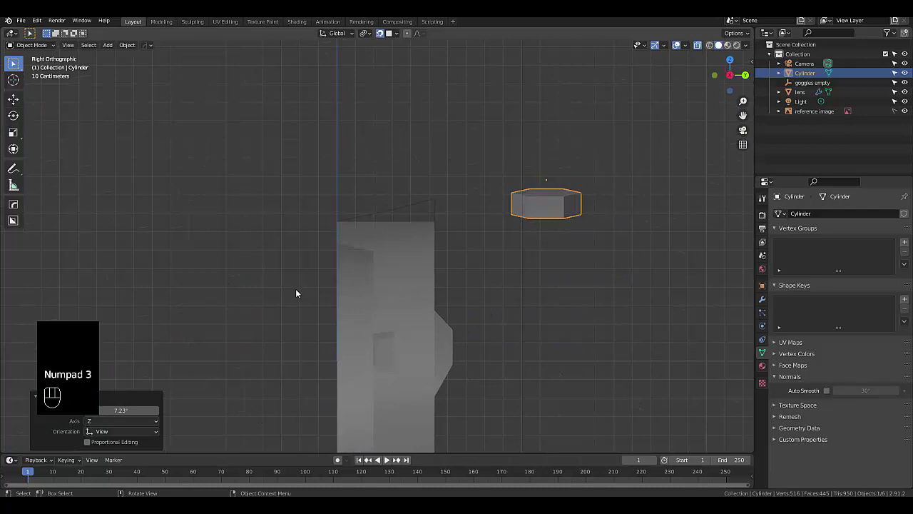
key("g")
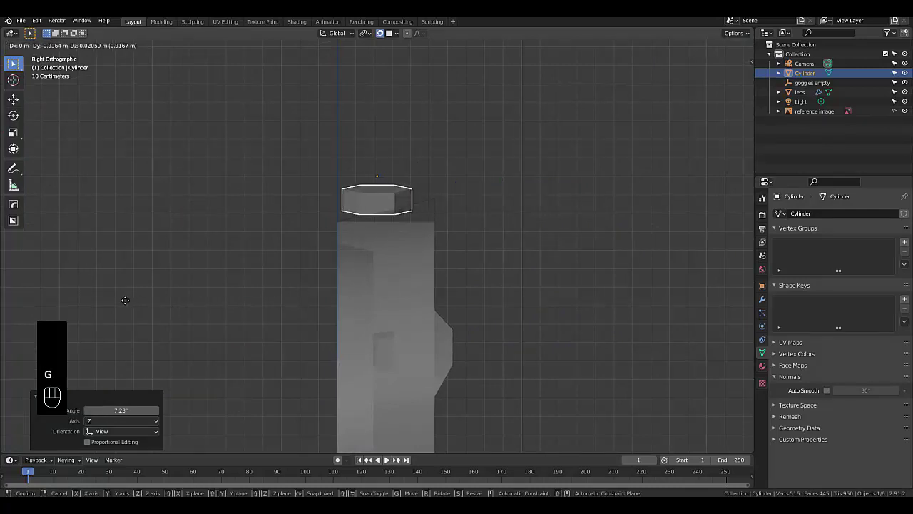
left_click(136, 300)
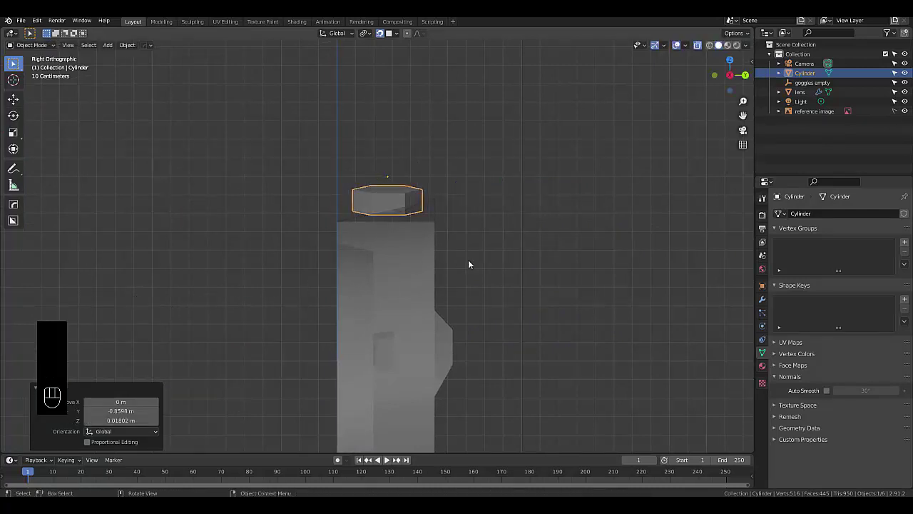
key("r")
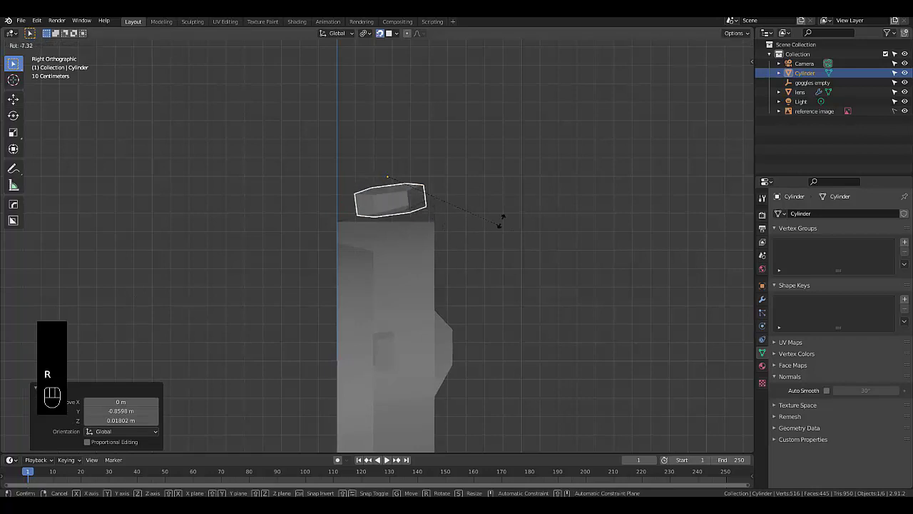
left_click(493, 225)
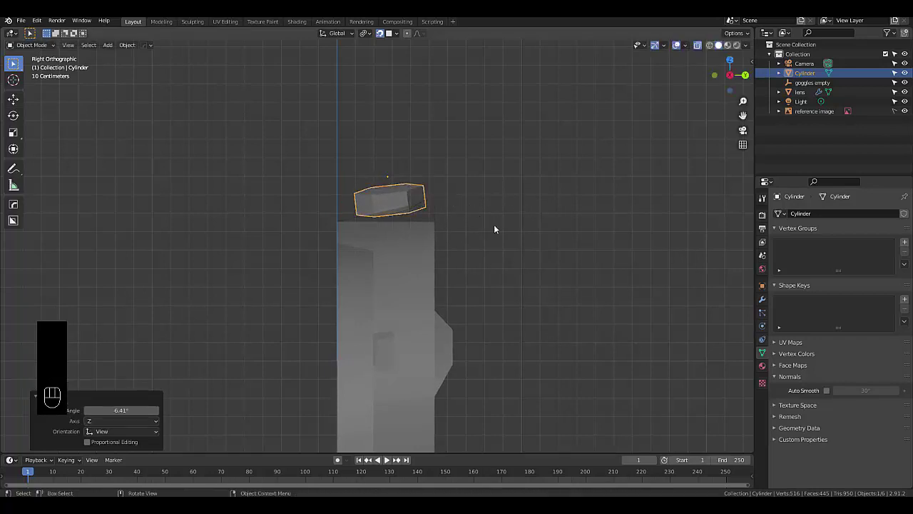
key("g")
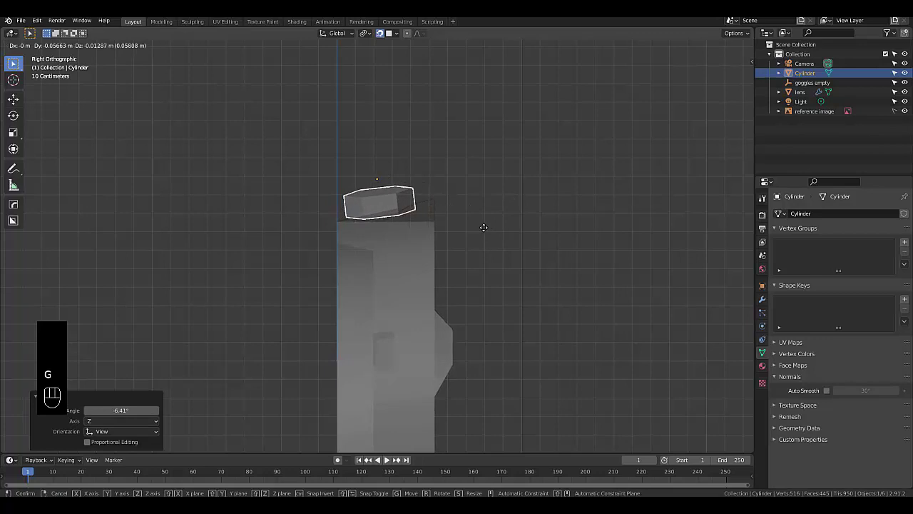
left_click(483, 226)
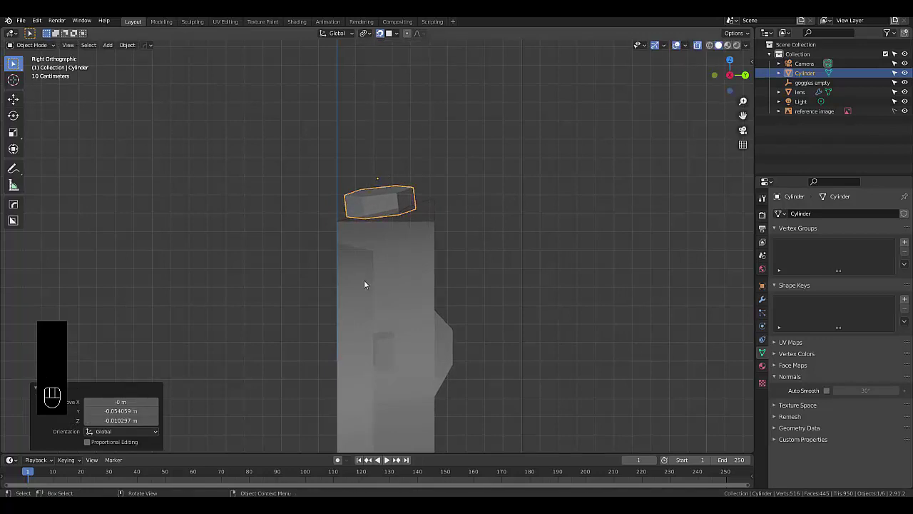
middle_click_drag(364, 280, 298, 255)
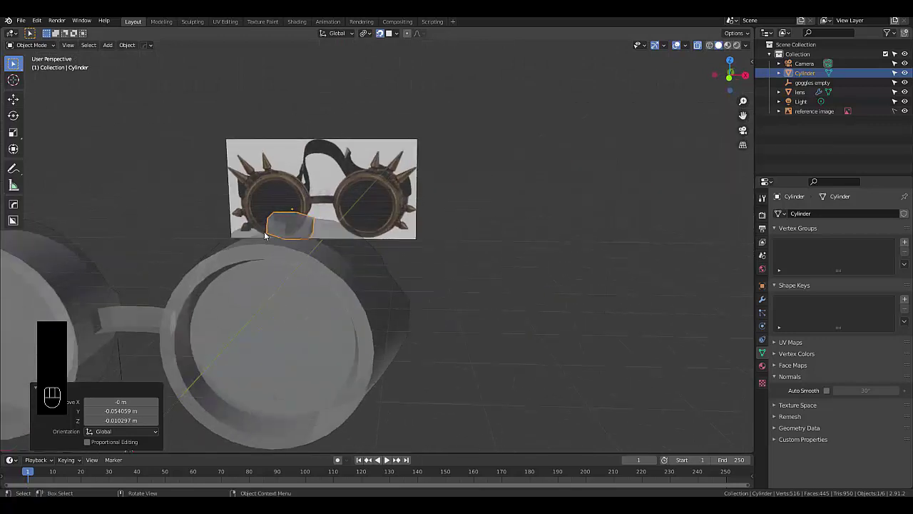
Step: Switch to the front view with X-ray on to see the lens ring behind the block
left_click(699, 45)
middle_click_drag(240, 256, 208, 270)
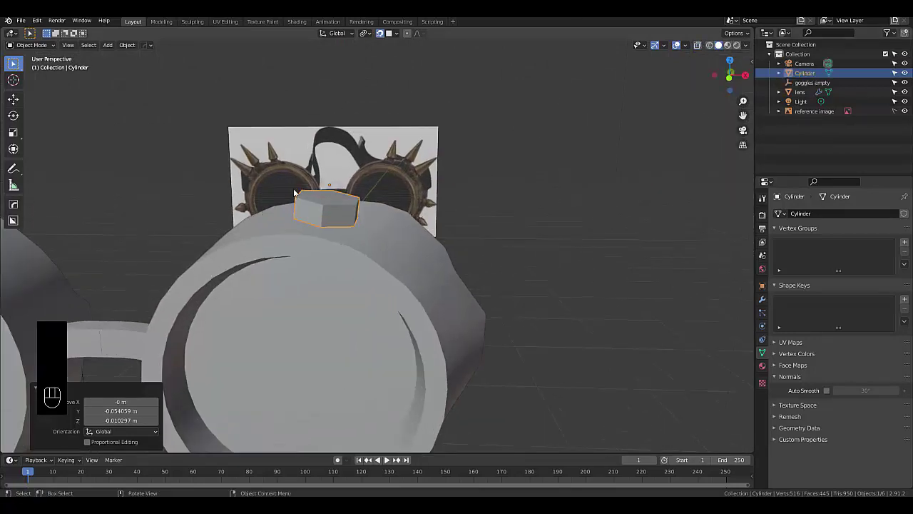
scroll(310, 188, "up", 3)
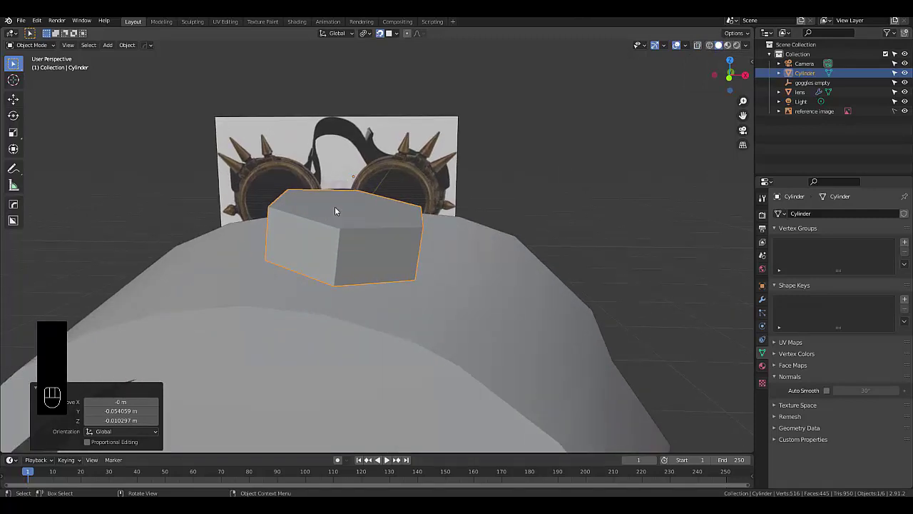
scroll(334, 206, "down", 4)
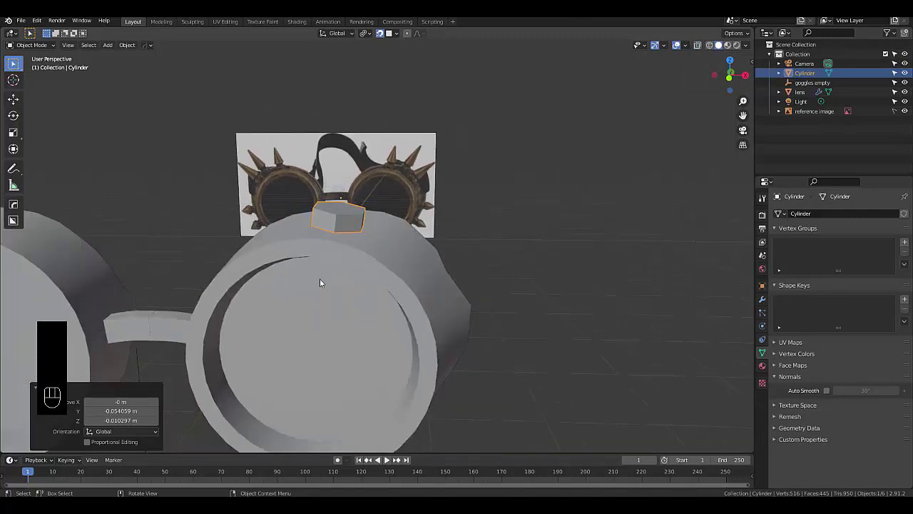
key("KP_1")
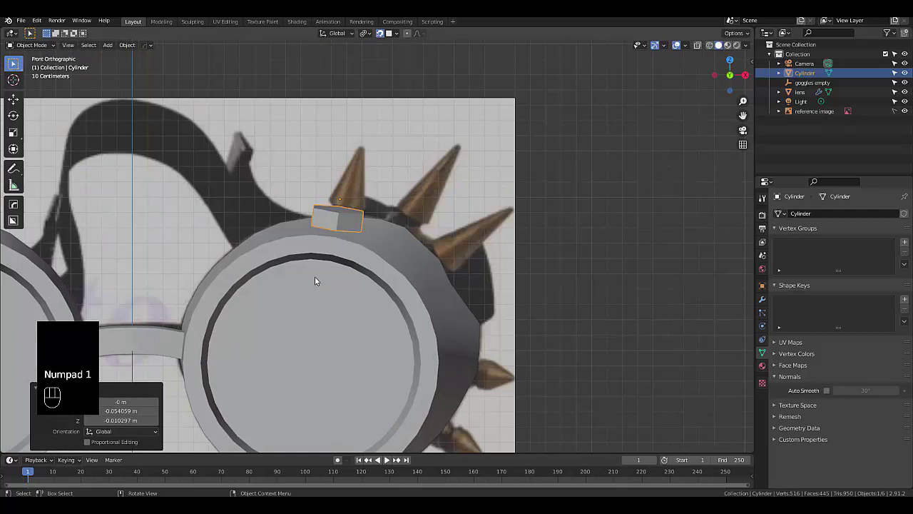
scroll(314, 278, "up", 2)
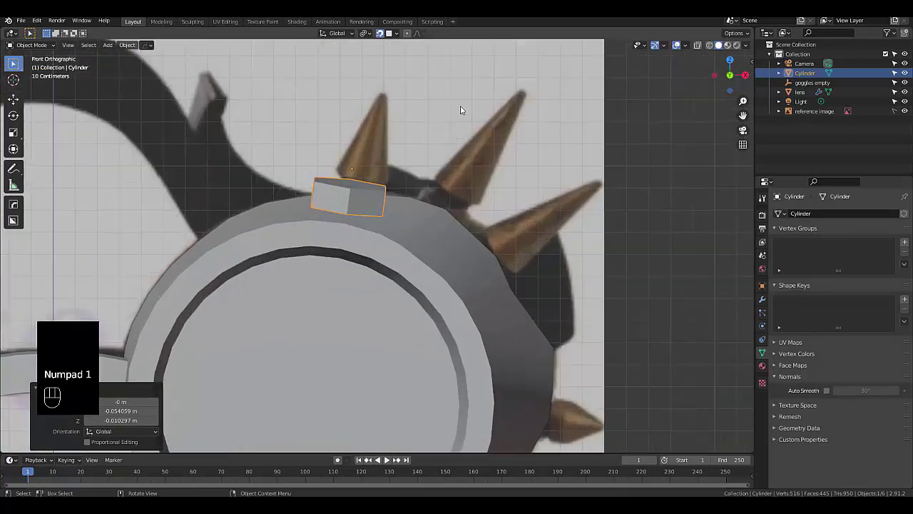
left_click(697, 45)
scroll(344, 217, "up", 5)
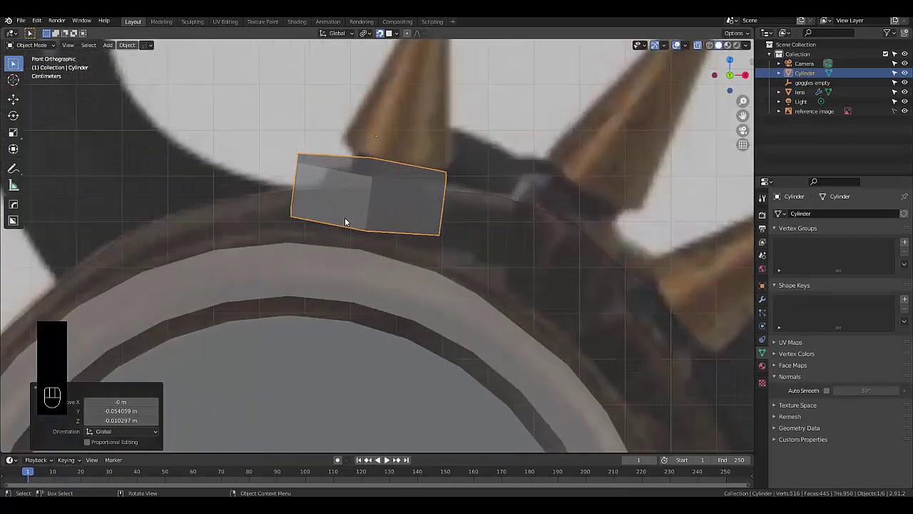
scroll(345, 217, "down", 3)
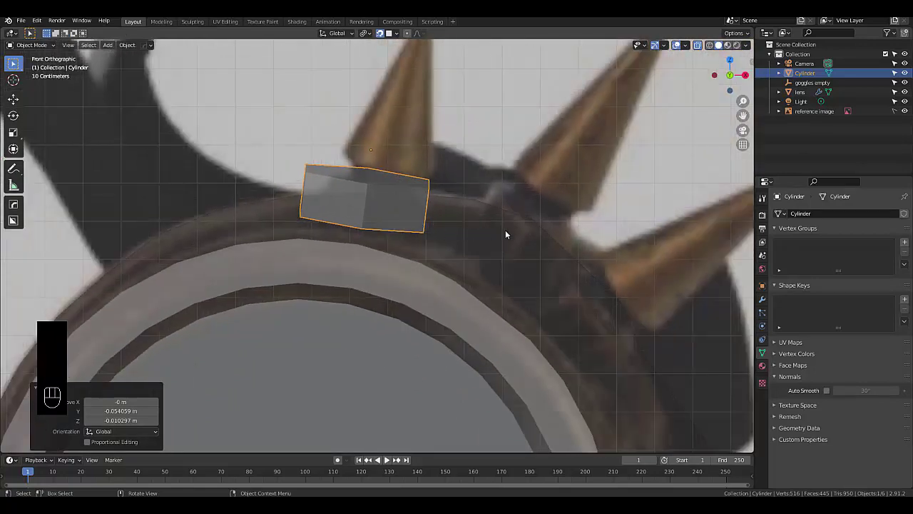
Step: Rotate the block 20.5° and snap it onto the lens ring's rim
key("r")
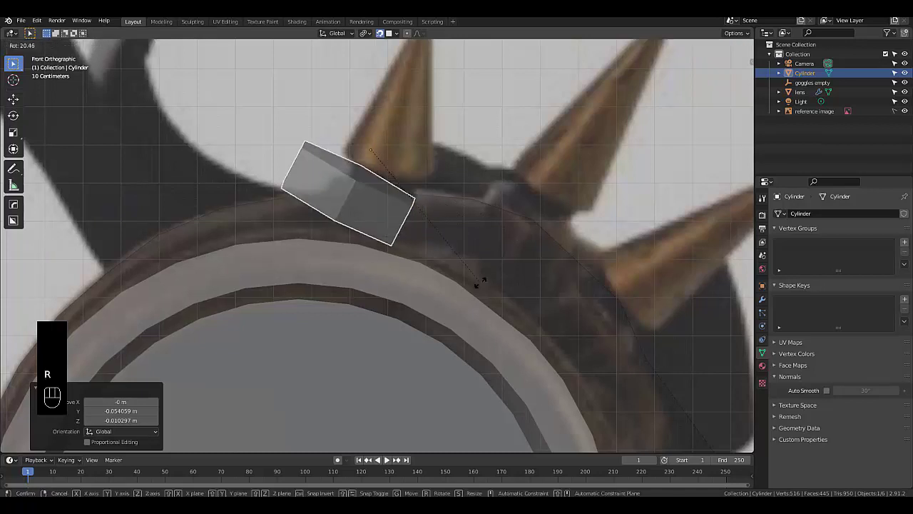
left_click(479, 282)
key("g")
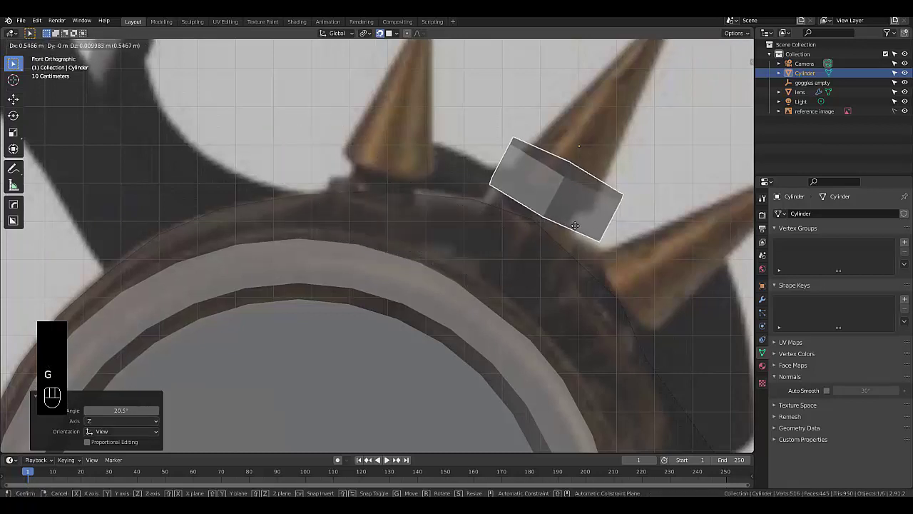
key("ctrl")
left_click(526, 263)
Step: Move the block along the upper-right rim and rotate it a further 5.54°
middle_click_drag(525, 263, 458, 281)
key("g")
right_click(523, 274)
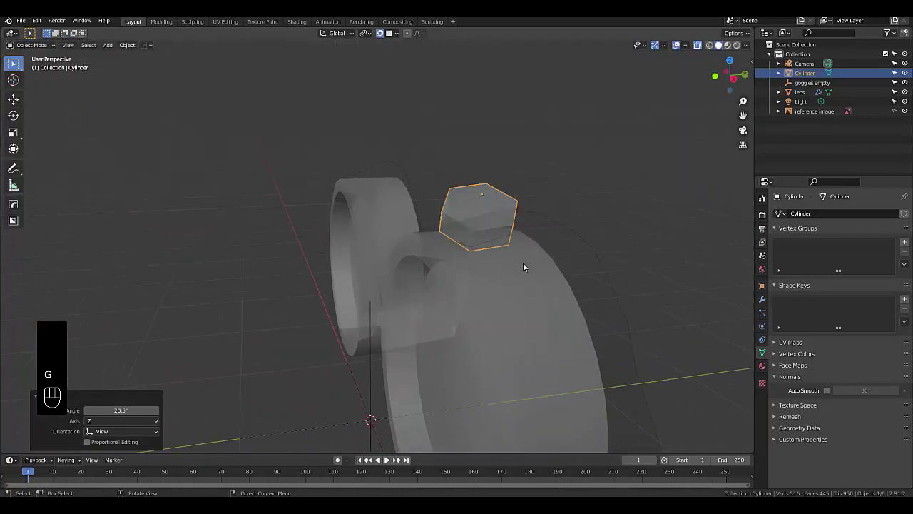
key("g")
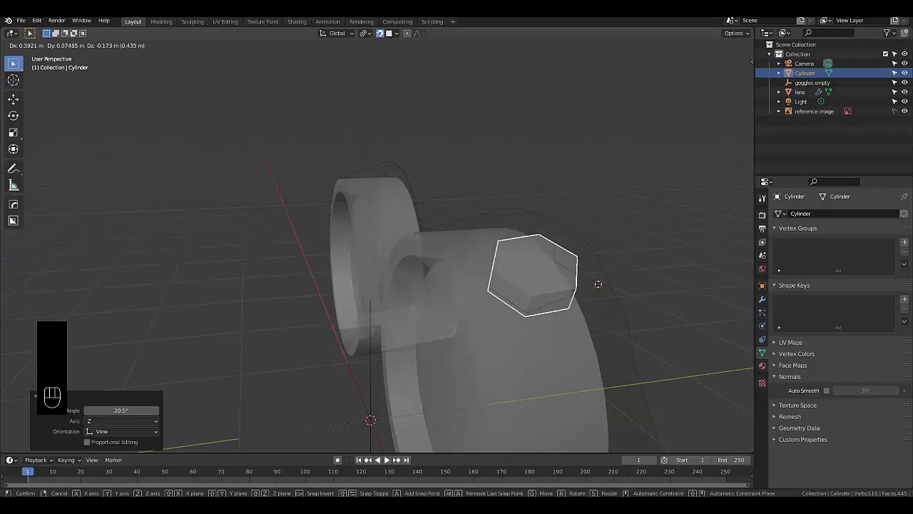
left_click(598, 284)
mouse_move(596, 284)
middle_mouse_down()
mouse_move(547, 302)
mouse_move(630, 266)
mouse_move(609, 276)
middle_mouse_up()
key("KP_1")
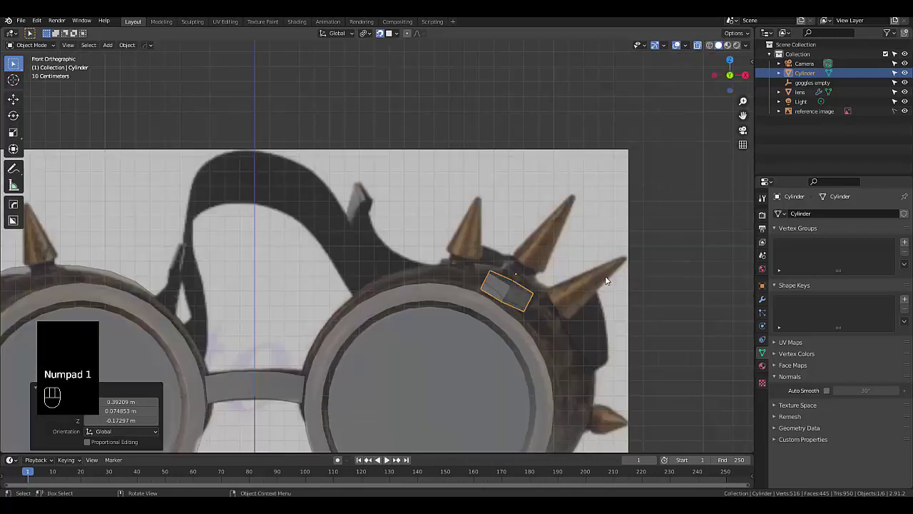
scroll(531, 325, "up", 7)
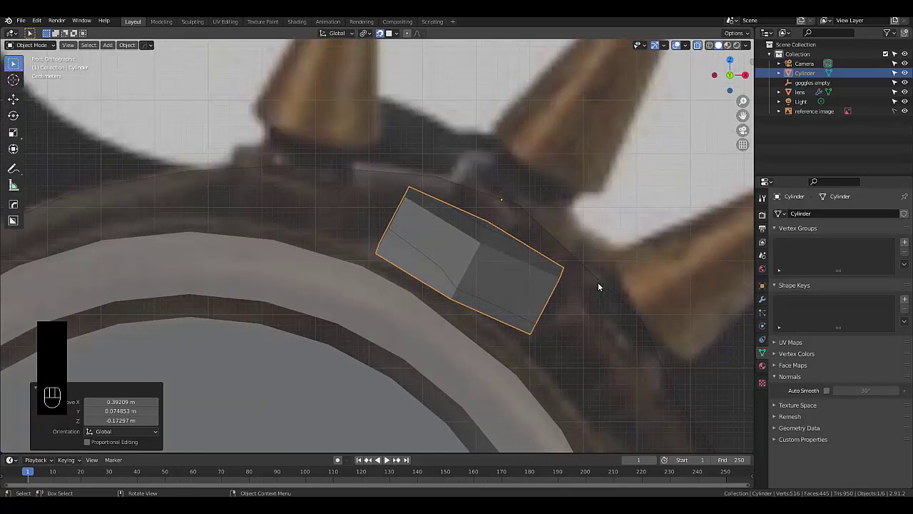
key("r")
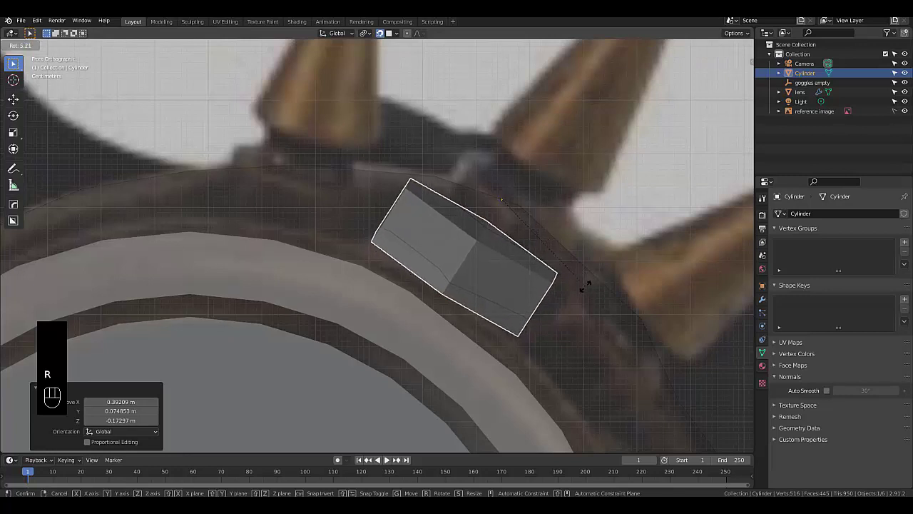
left_click(584, 285)
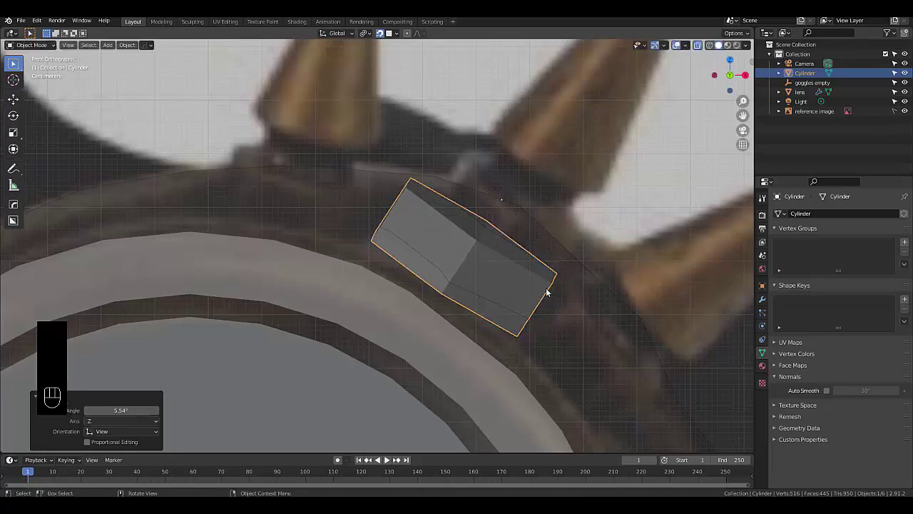
key("Tab")
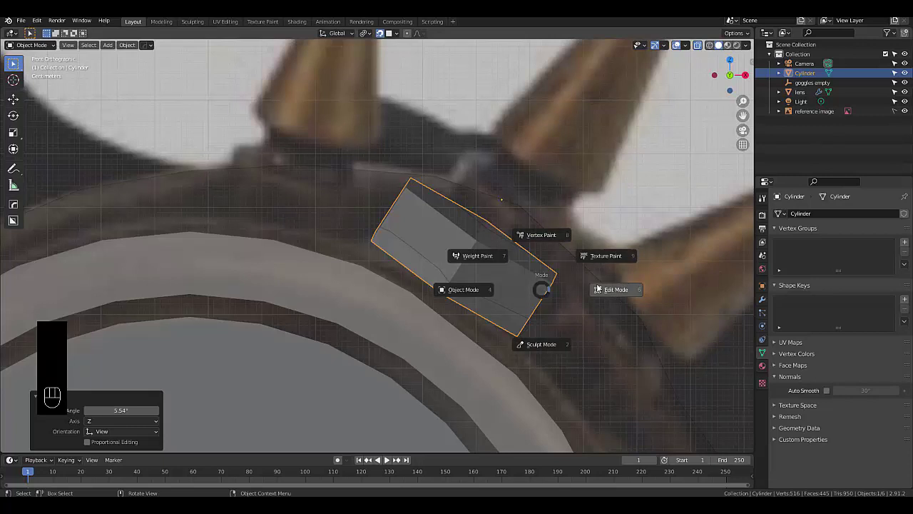
Step: Enter Edit Mode on the cylinder, select all its vertices and move the mesh
left_click(575, 285)
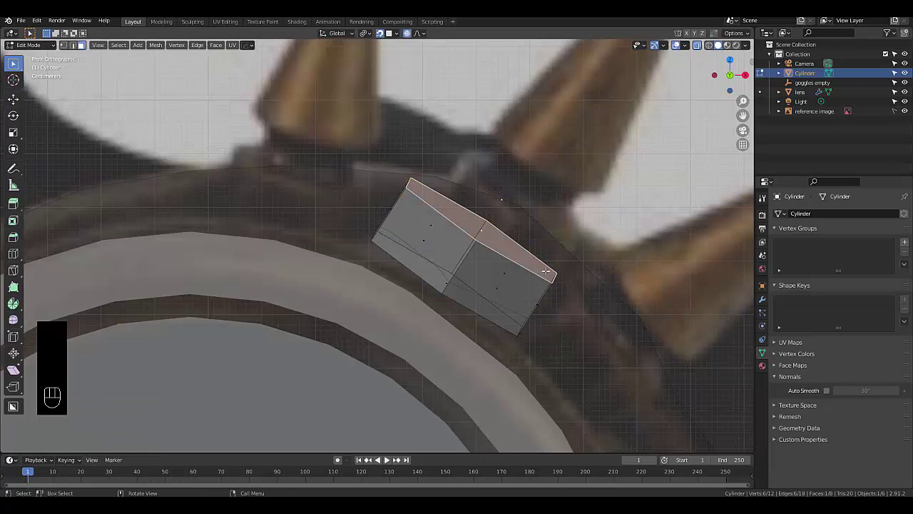
left_click_drag(277, 127, 657, 372)
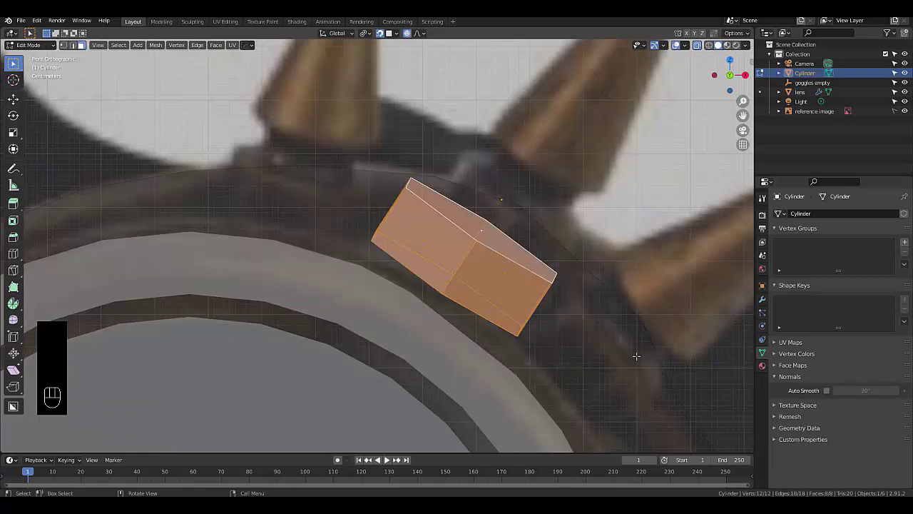
key("g")
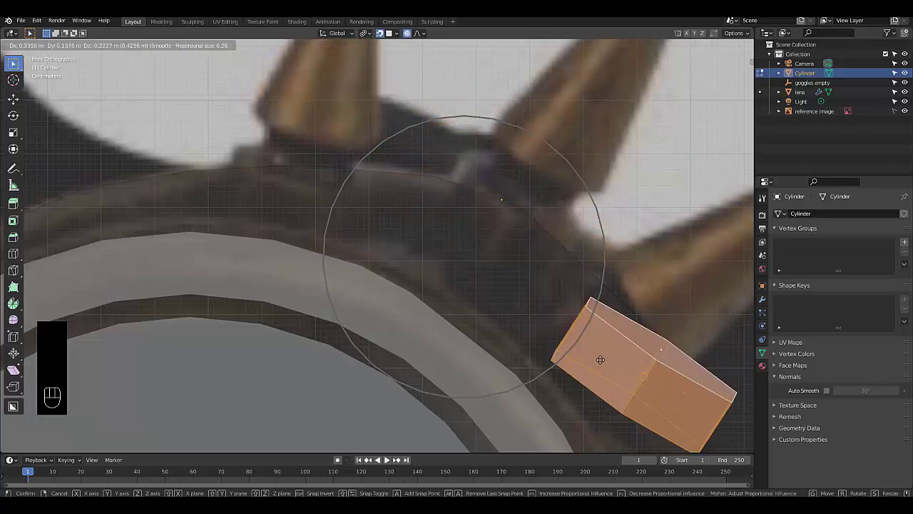
left_click(475, 250)
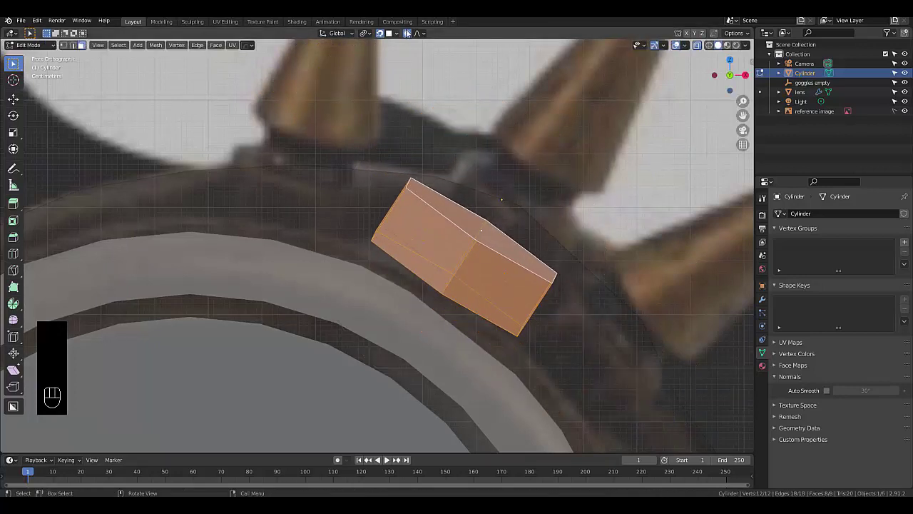
Step: Turn off proportional editing, shift the mesh up and right above the ring, and enable snapping
left_click(408, 34)
key("g")
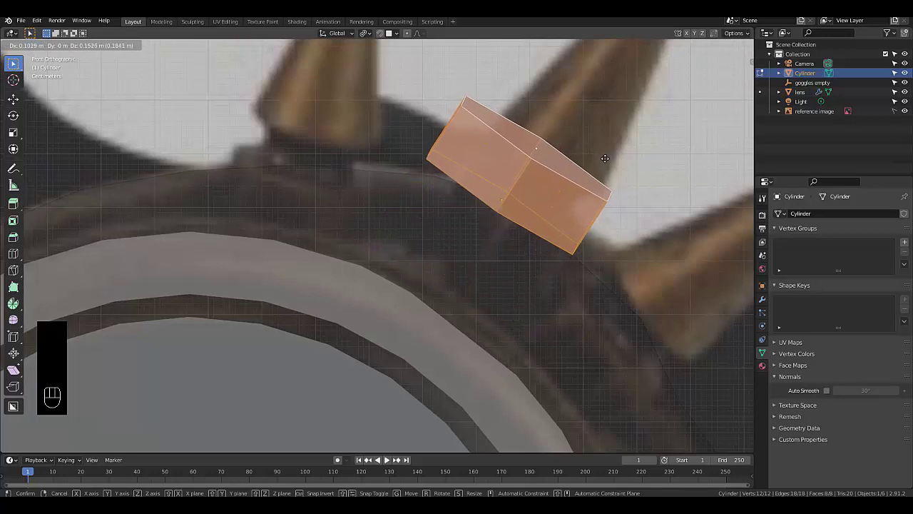
left_click(605, 158)
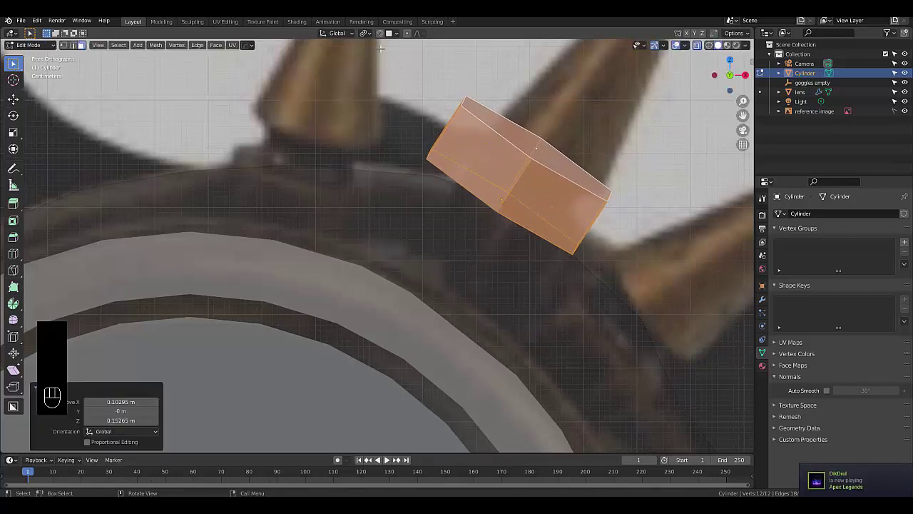
left_click(380, 33)
scroll(485, 224, "down", 8)
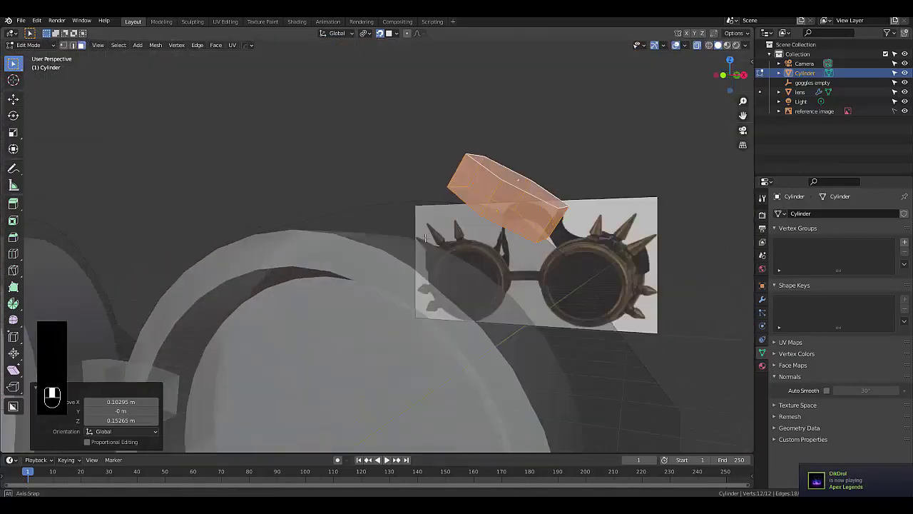
Step: Nudge the hexagonal block slightly and frame it in front orthographic view
middle_click_drag(473, 236, 431, 227)
key("g")
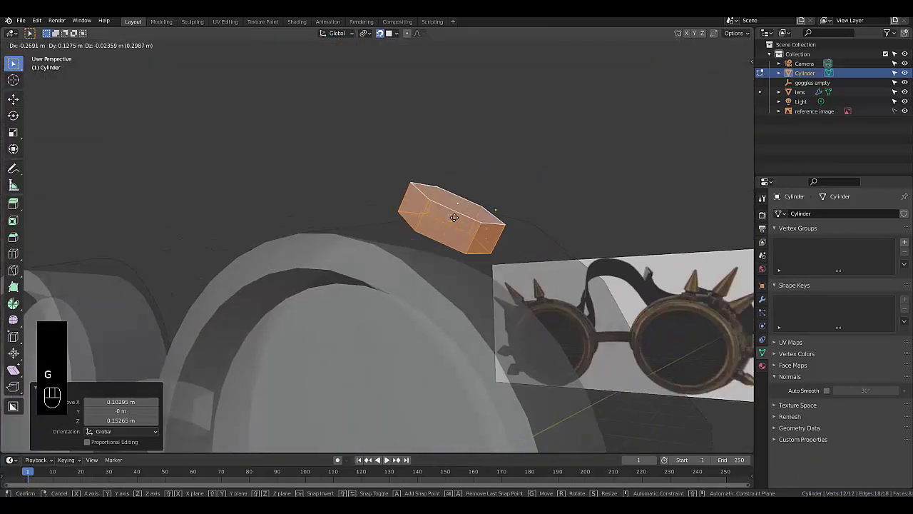
left_click(465, 233)
key("KP_1")
key("KP_Decimal")
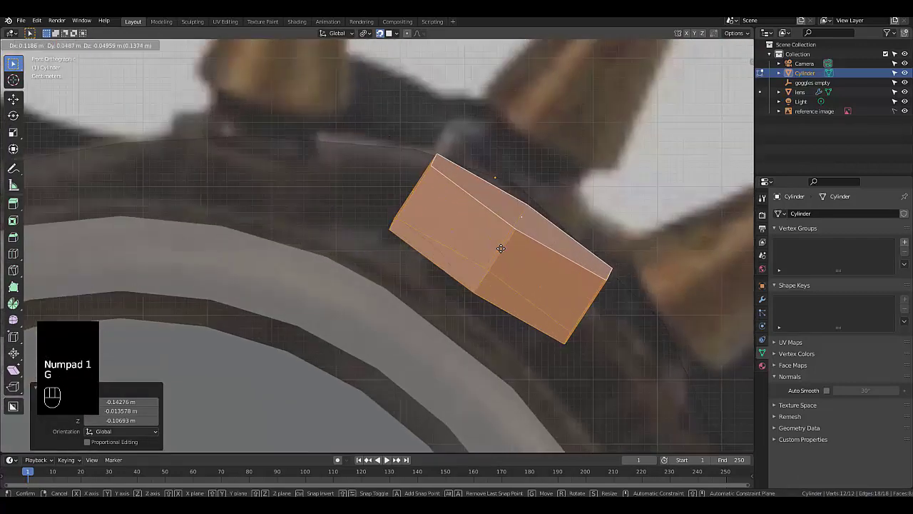
Step: Snap the block onto the lens rim (0.088979, 0.028249, −0.035534 m) and turn off X-ray
key("g")
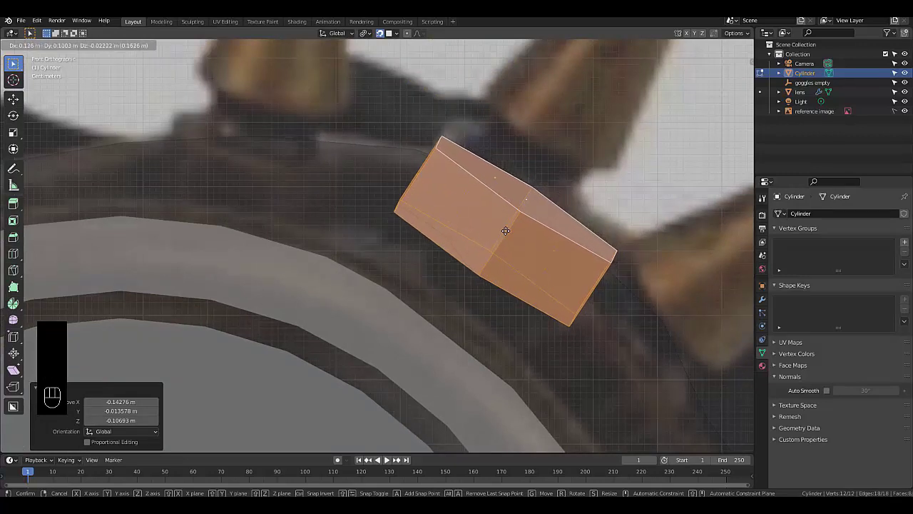
key("ctrl")
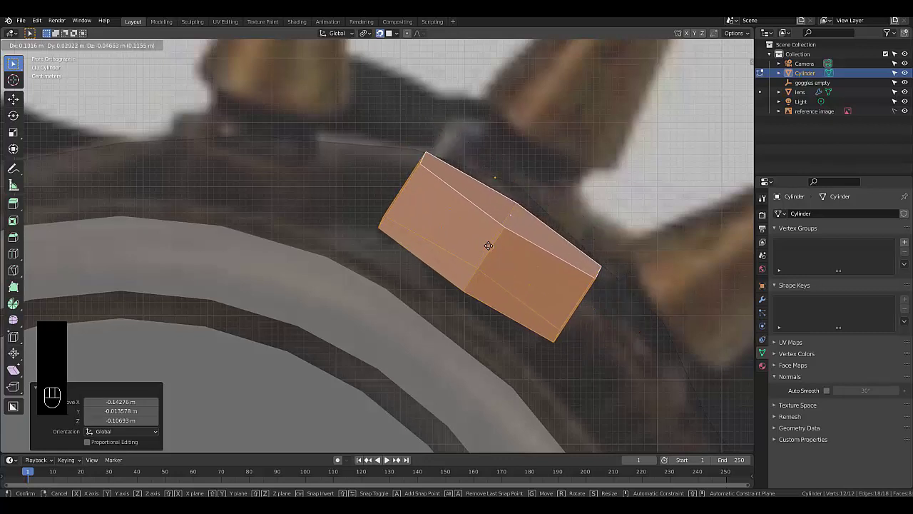
left_click(481, 238)
middle_click_drag(483, 239, 410, 207)
left_click(697, 45)
middle_click_drag(605, 175, 615, 204)
Step: Rotate the hexagonal block −13.9°, shift it onto the rim, then refine its rotation by 3.51°
key("r")
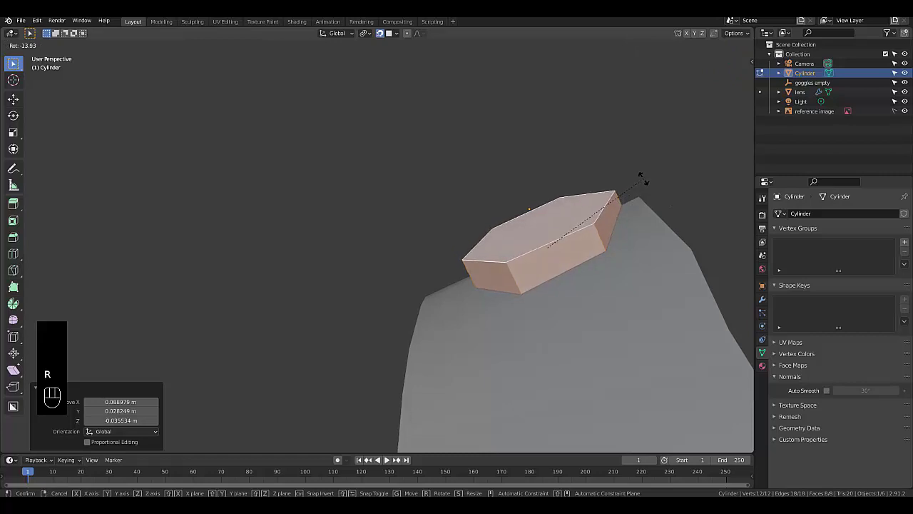
left_click(642, 178)
key("g")
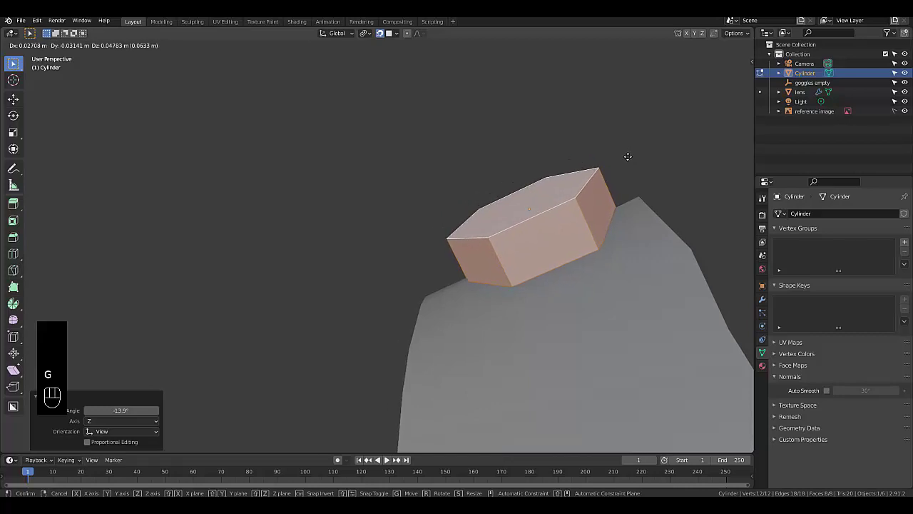
left_click(629, 154)
key("r")
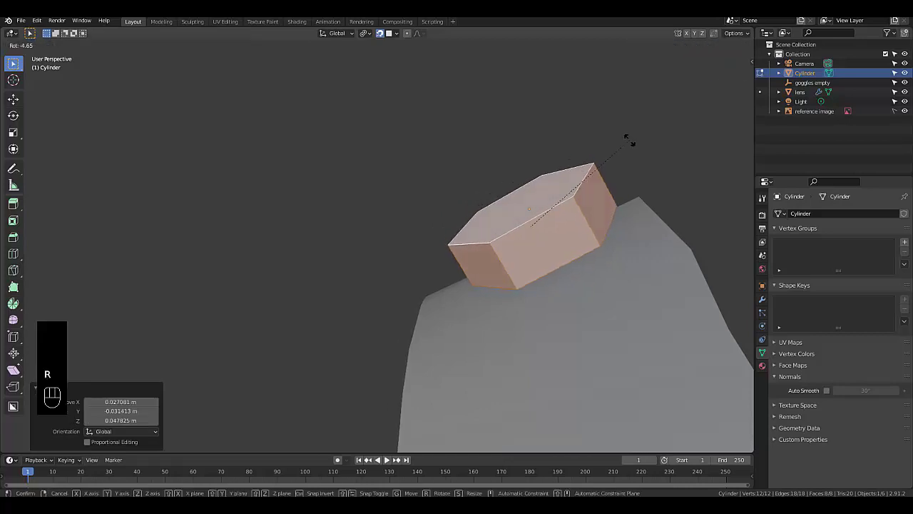
left_click(629, 145)
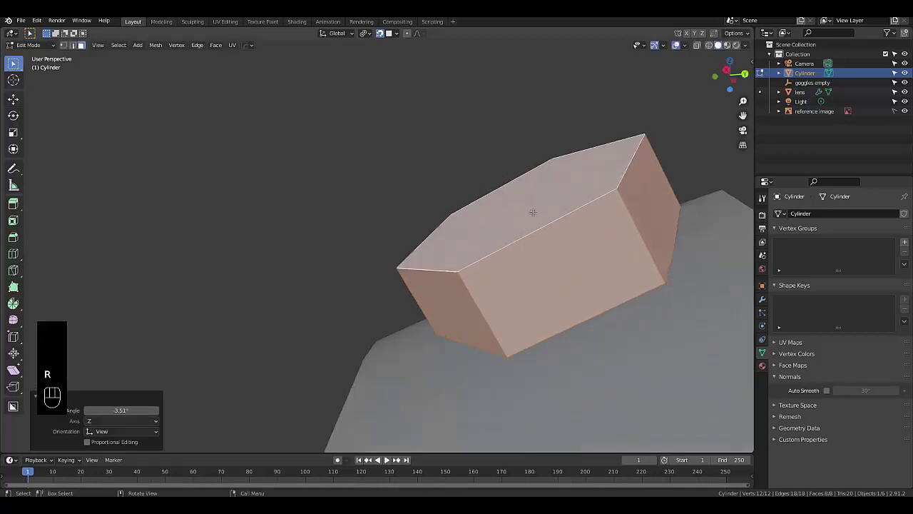
scroll(530, 210, "up", 3)
key("KP_1")
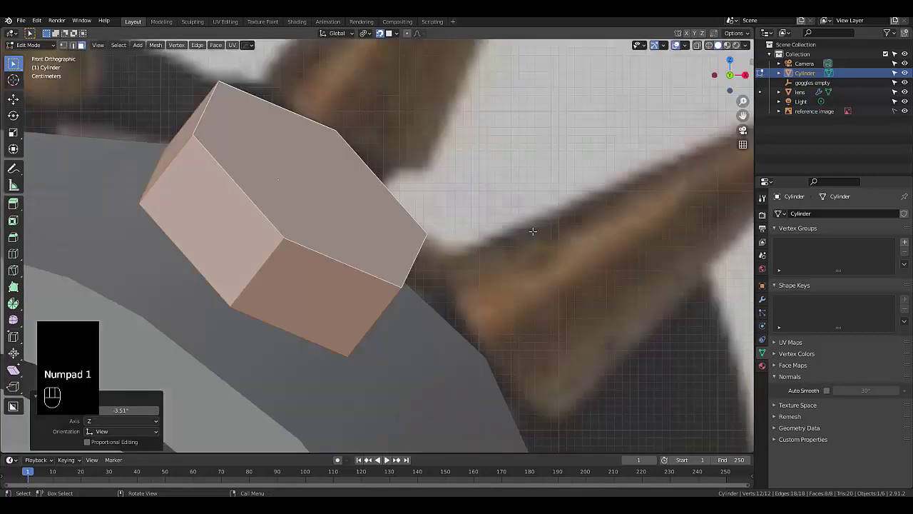
scroll(531, 232, "down", 3)
scroll(428, 243, "up", 2)
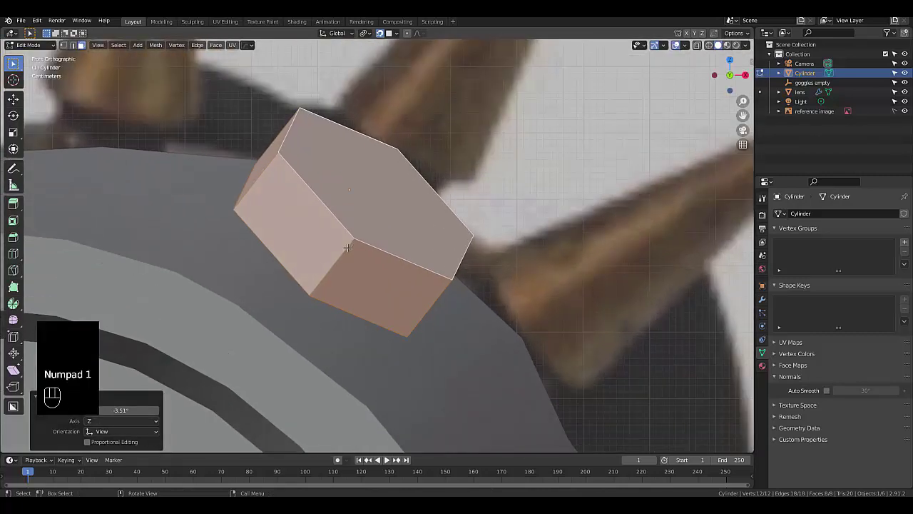
scroll(342, 251, "down", 4)
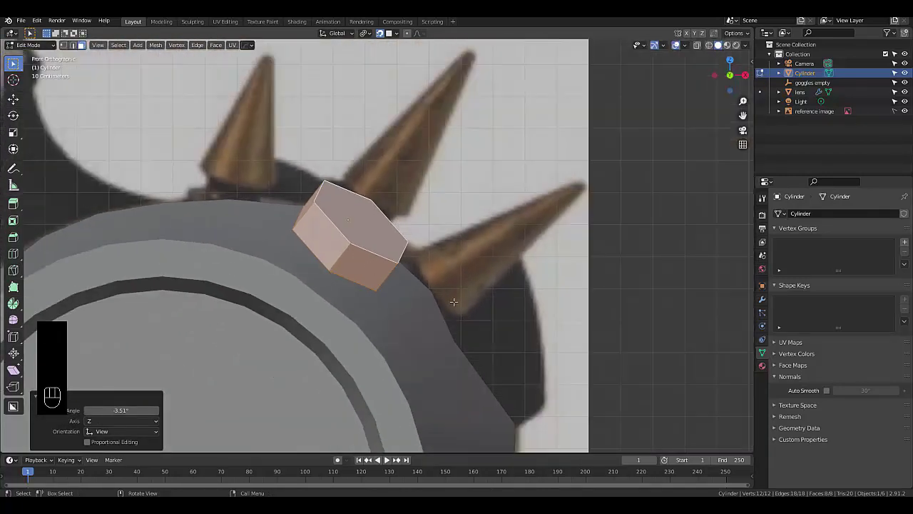
Step: Scale the hexagonal block down to 0.647
key("s")
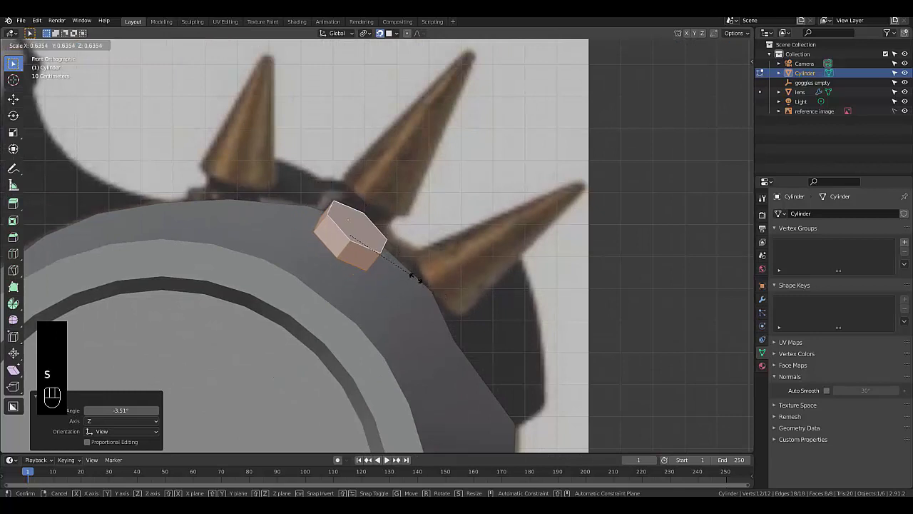
left_click(415, 283)
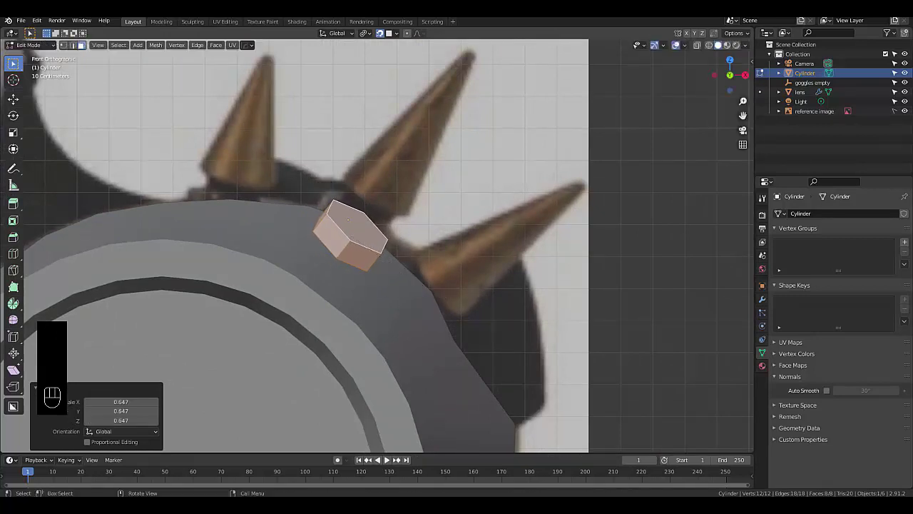
scroll(415, 283, "up", 2)
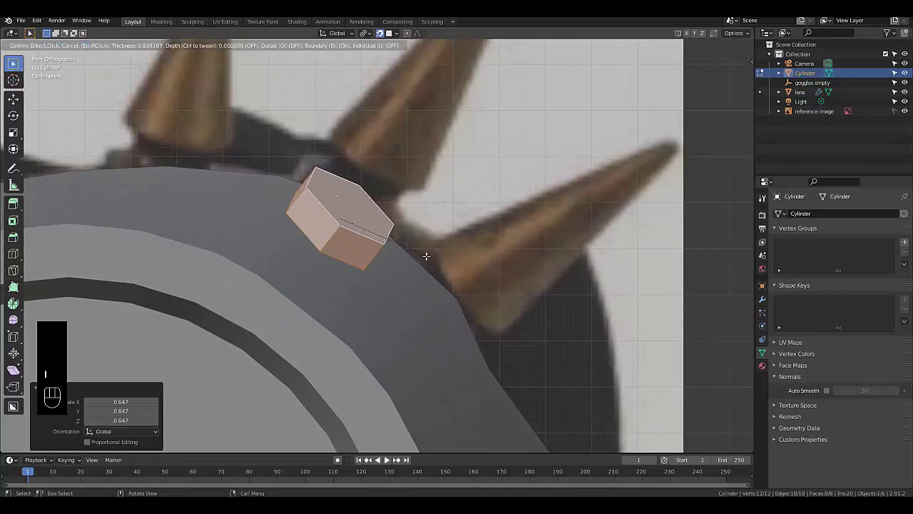
Step: Inset the block's top face by 0.2519 m, leaving a smaller hexagon inside a border
left_click(353, 202)
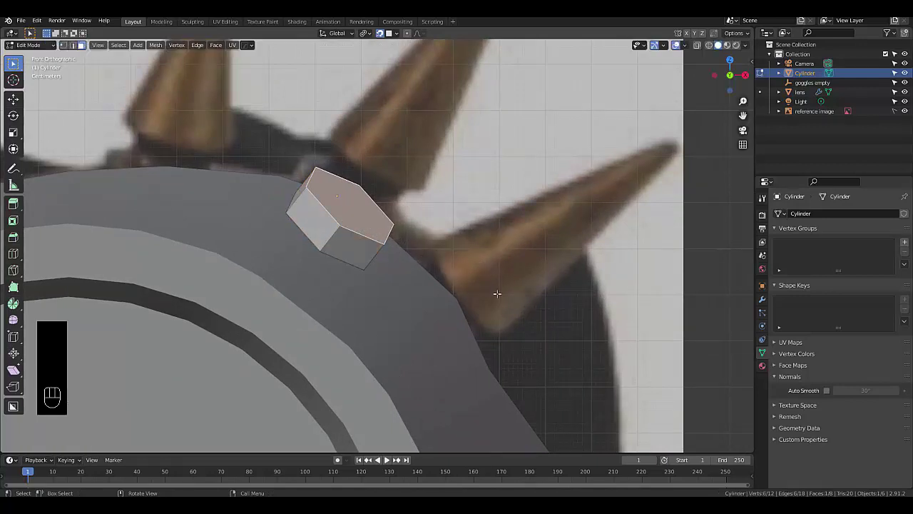
key("i")
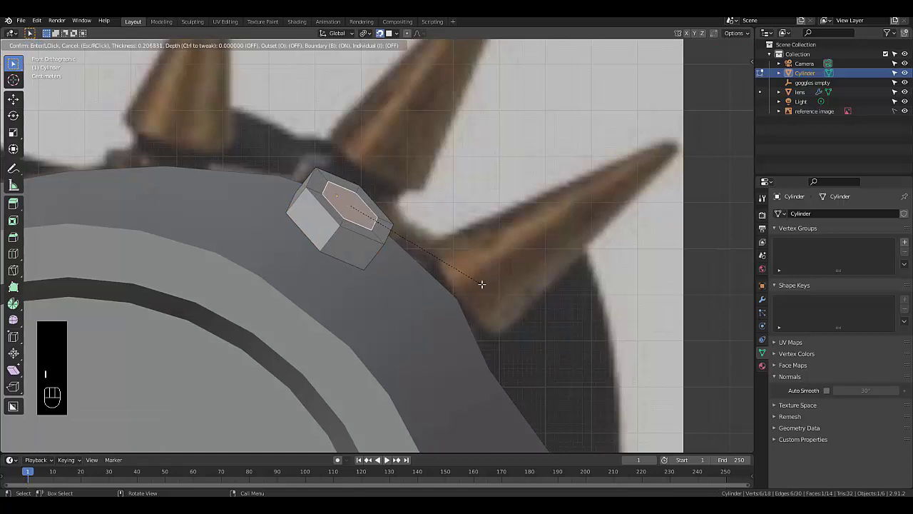
left_click(477, 283)
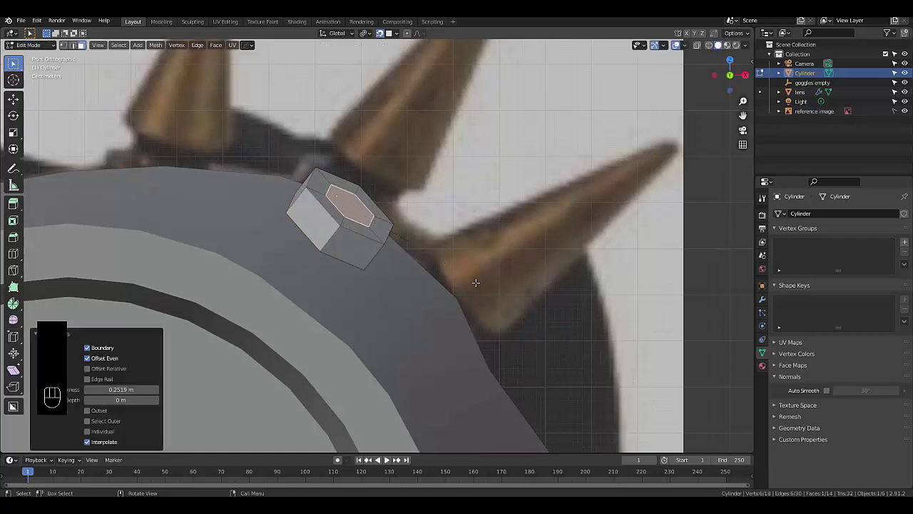
scroll(348, 212, "up", 3)
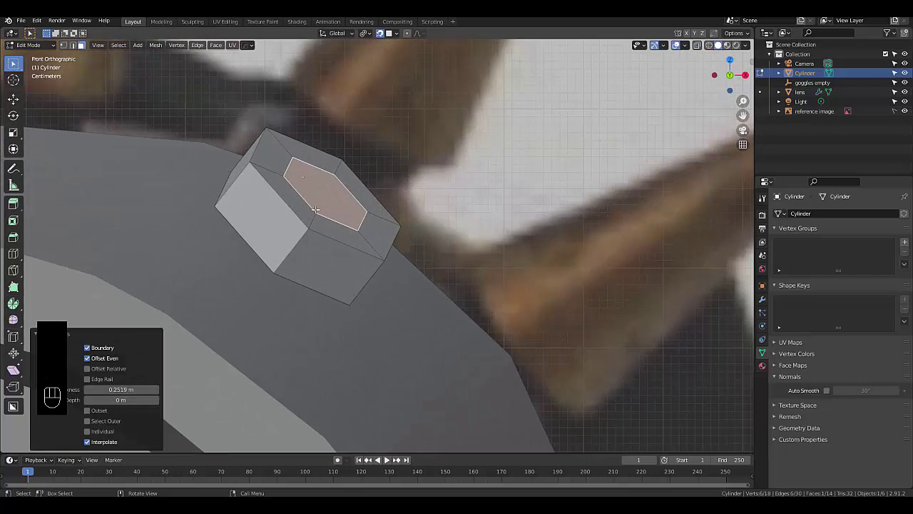
scroll(339, 200, "up", 3)
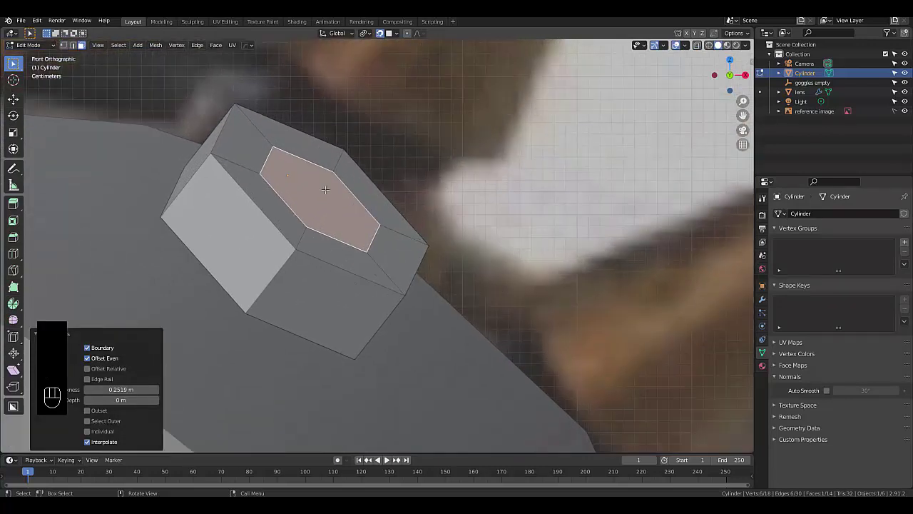
Step: Subdivide the inset top face twice, returning to face select mode
right_click(461, 186)
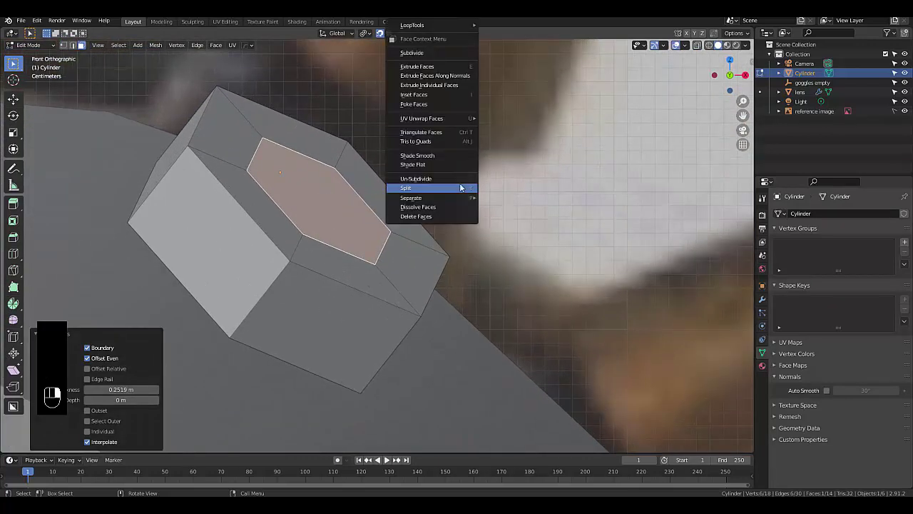
left_click(454, 52)
scroll(337, 219, "down", 2)
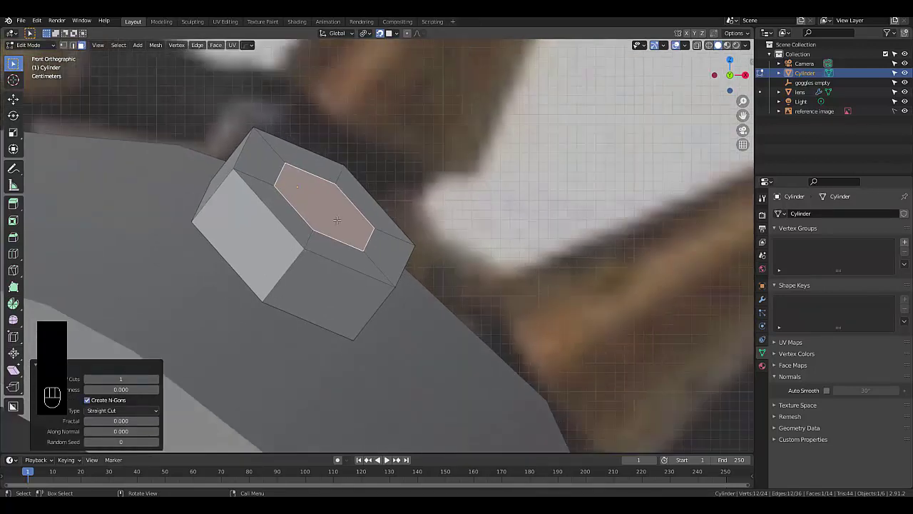
scroll(342, 214, "up", 2)
key("1")
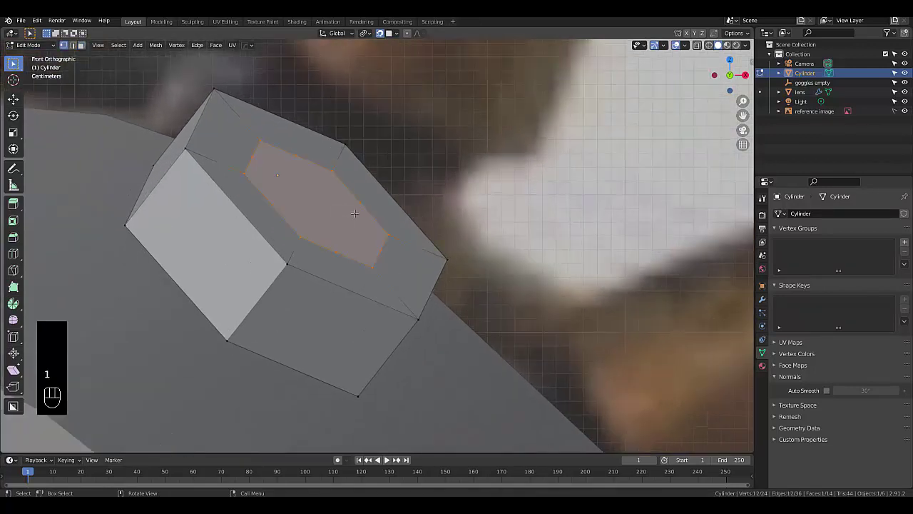
right_click(368, 216)
left_click(368, 213)
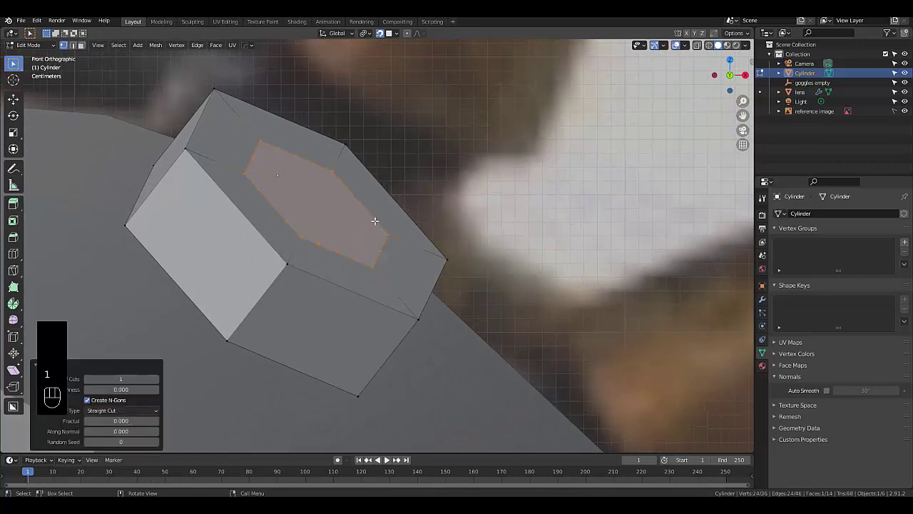
key("3")
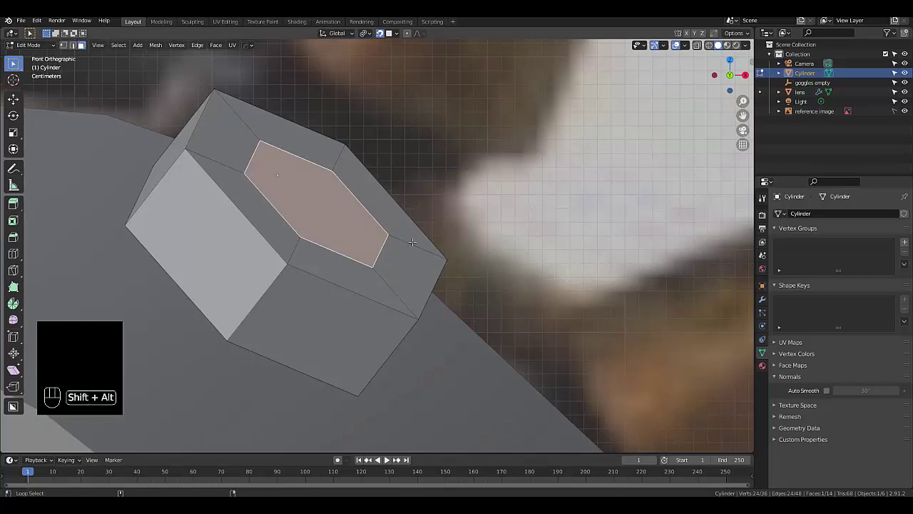
Step: Round the inner face into a circle with To Sphere at factor 1.000
key("shift+alt+s")
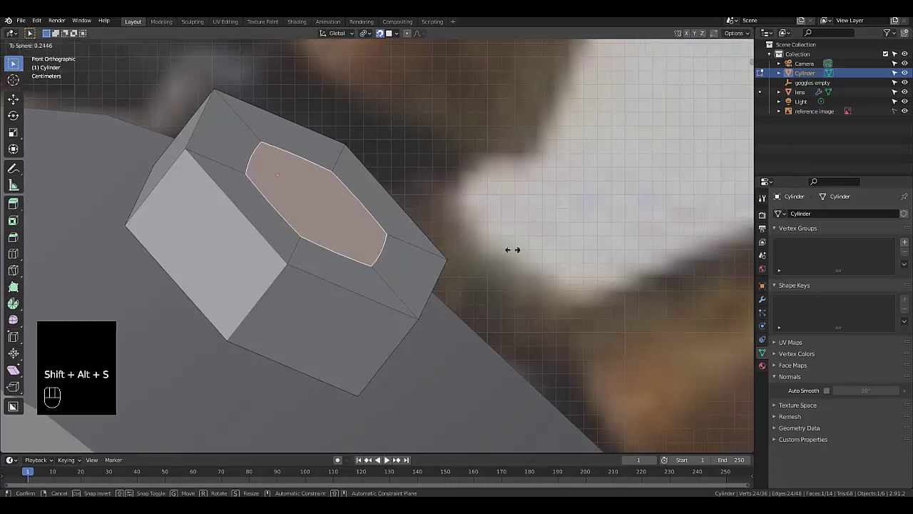
mouse_move(593, 255)
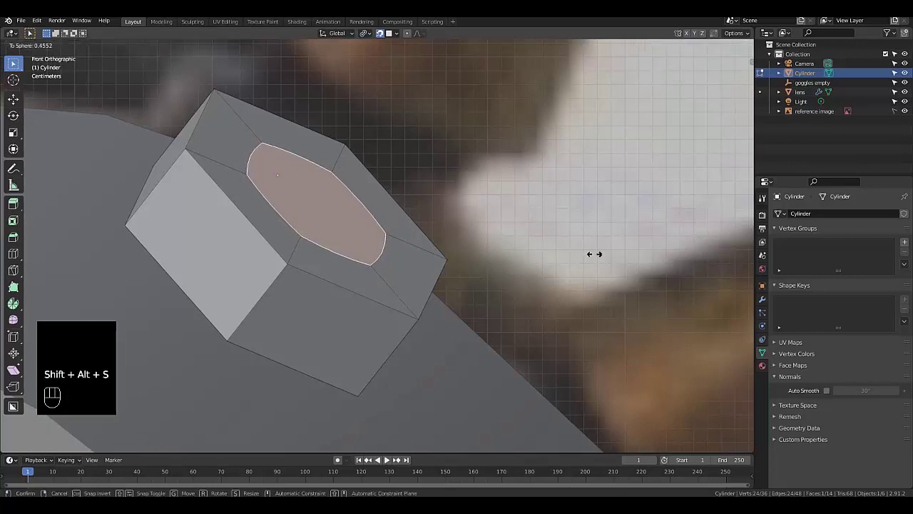
left_click(154, 321)
scroll(316, 423, "down", 4)
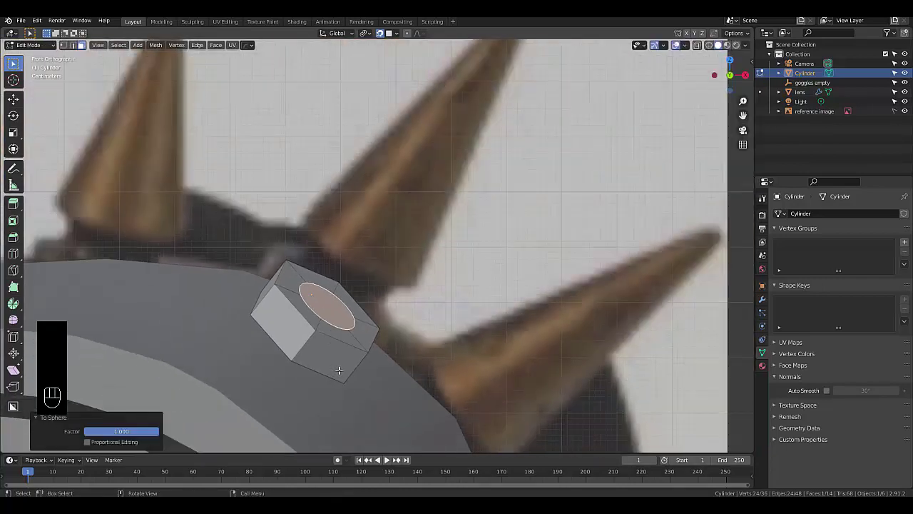
scroll(344, 358, "up", 2)
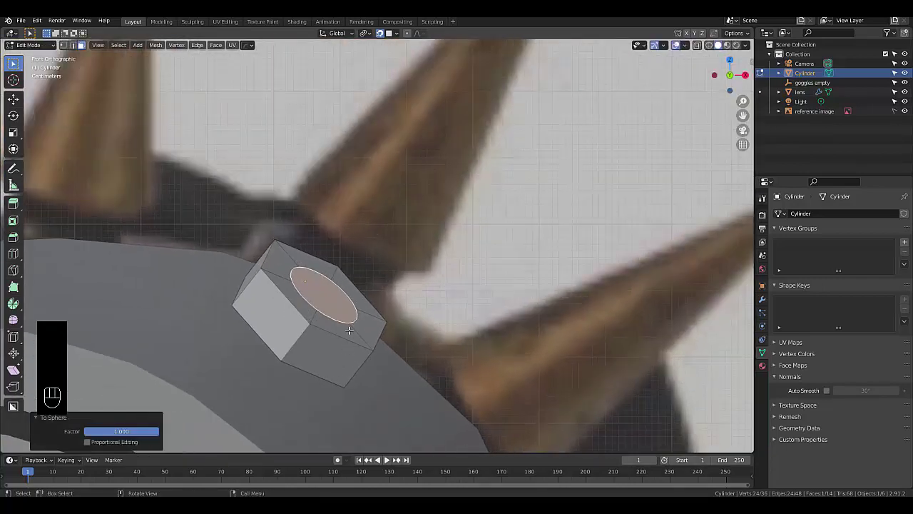
scroll(348, 327, "up", 1)
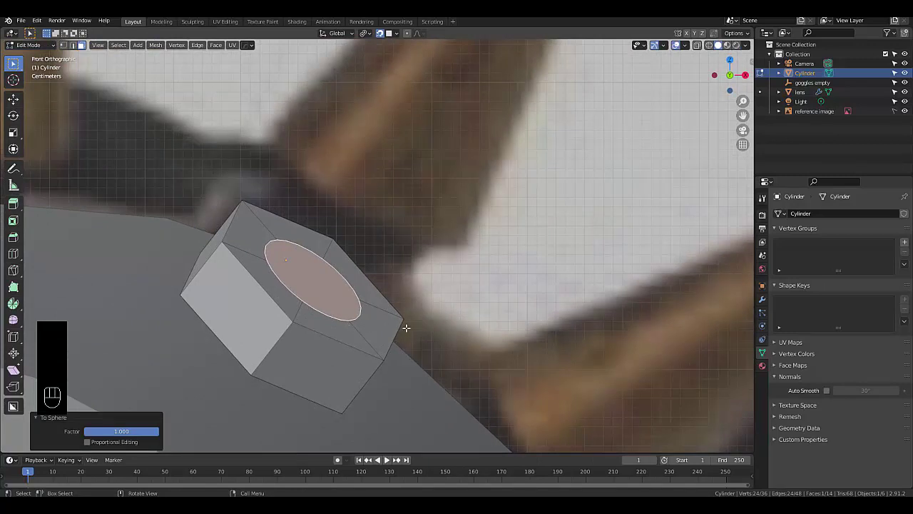
Step: Inset the circular face slightly and extrude it into a short 0.053902 m cylinder
key("i")
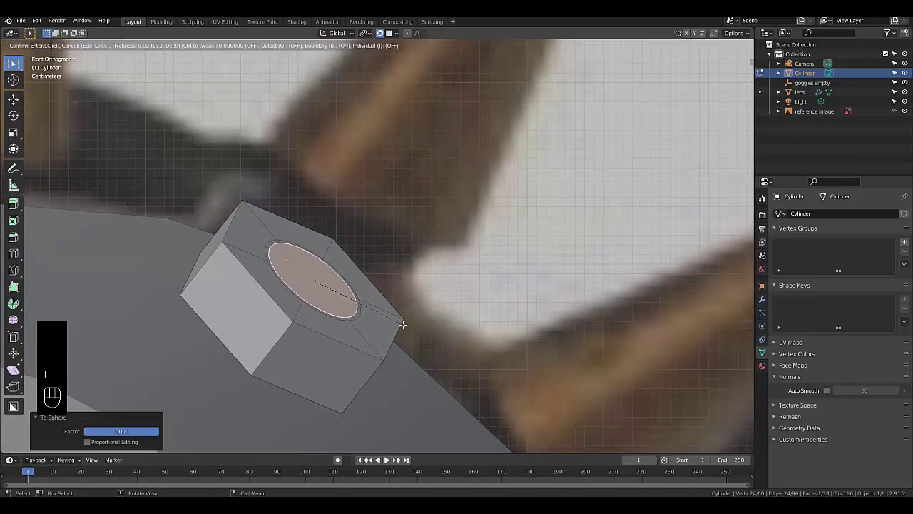
left_click(404, 325)
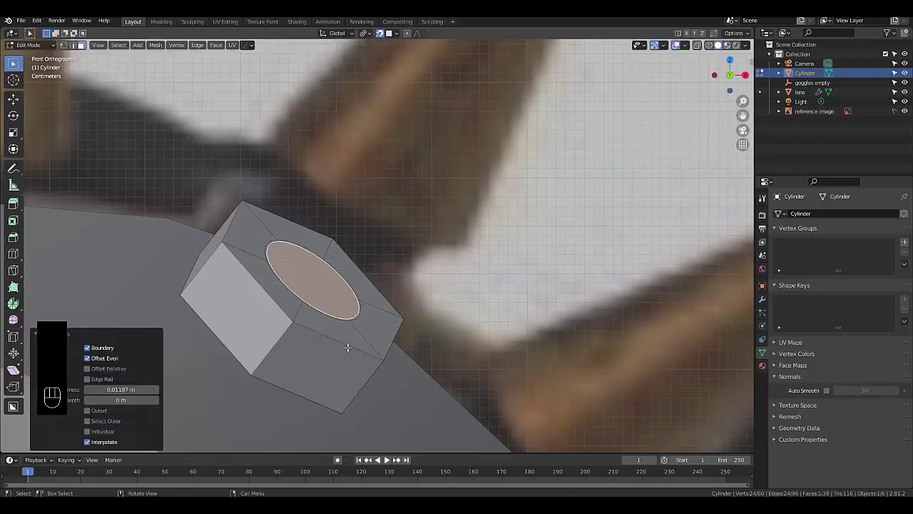
key("e")
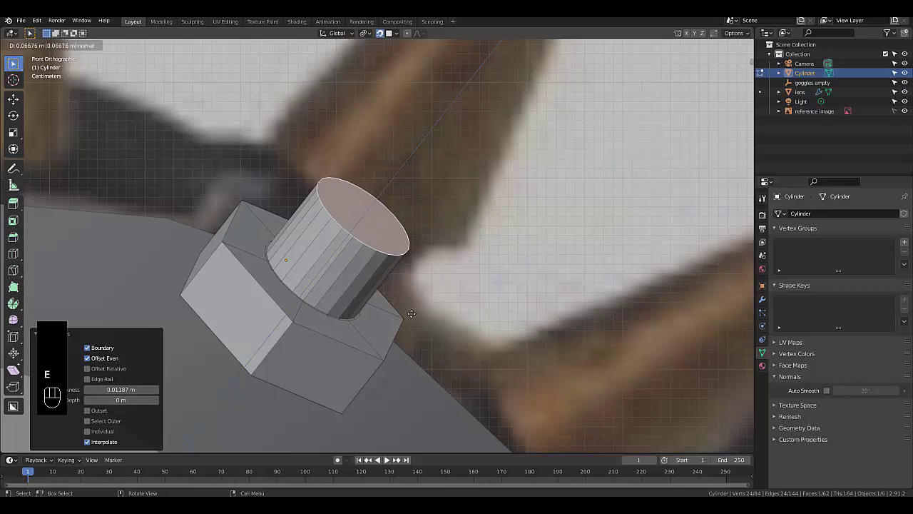
right_click(401, 304)
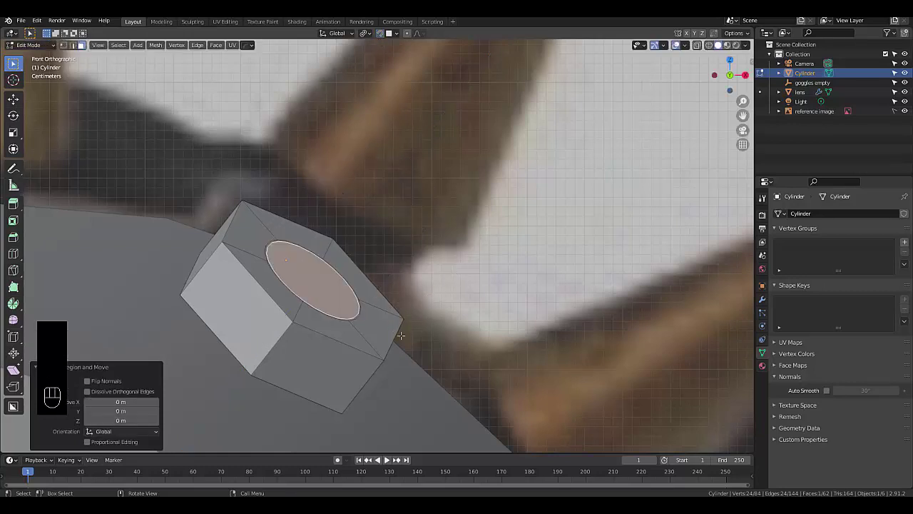
key("e")
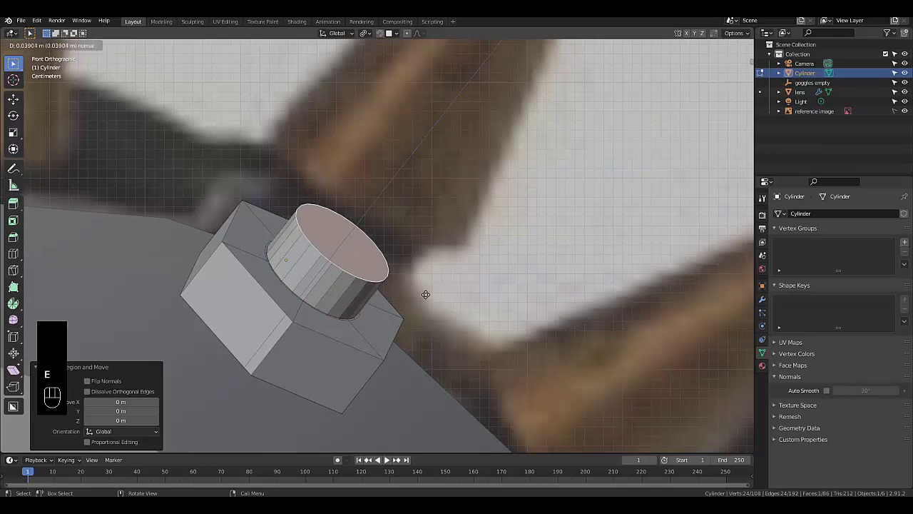
left_click(425, 295)
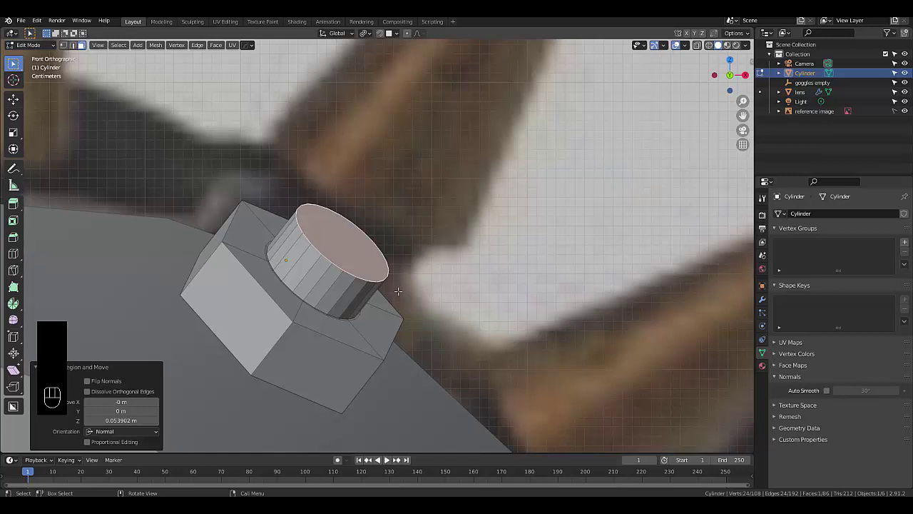
Step: Extrude the cylinder's top and widen it 2.137 times into a thin disc, nudging it slightly
key("e")
key("s")
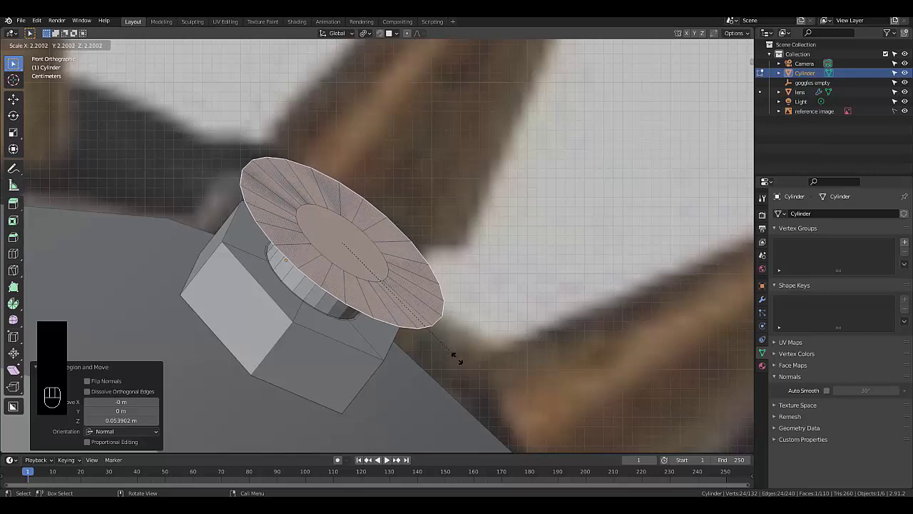
left_click(455, 351)
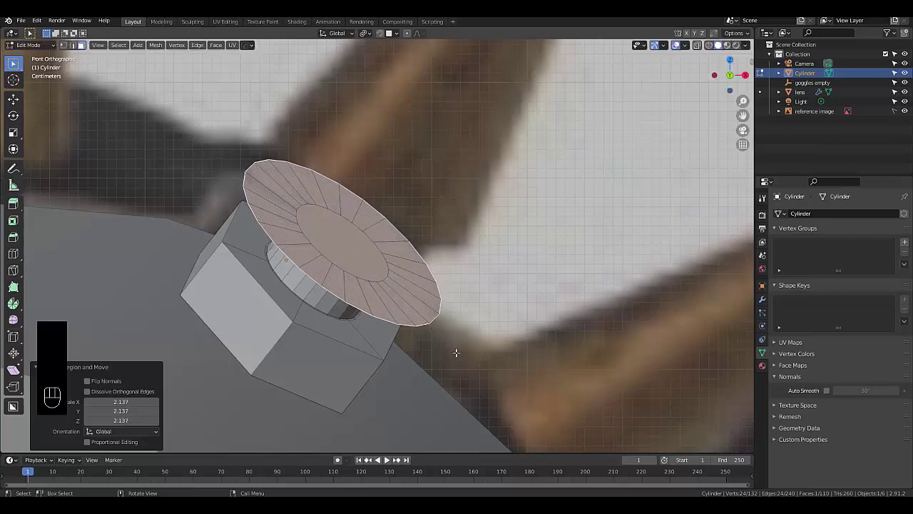
key("g")
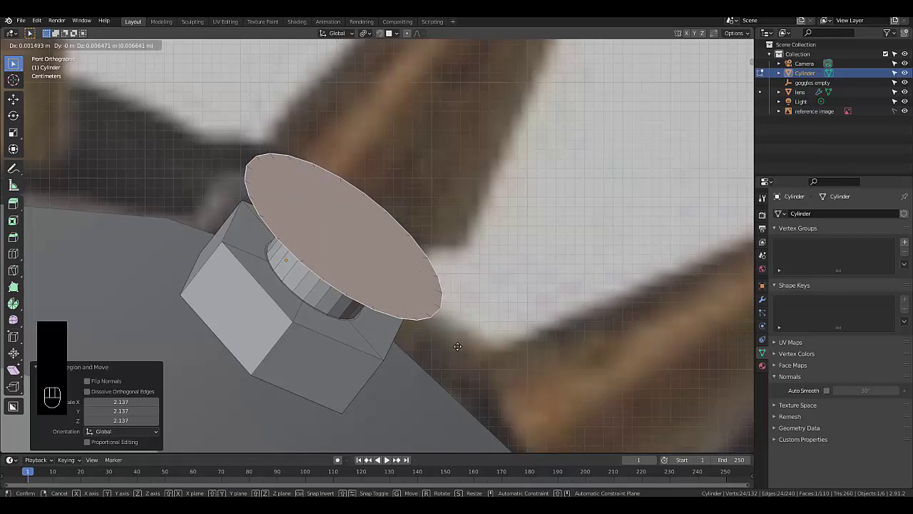
left_click(457, 346)
scroll(457, 344, "down", 6)
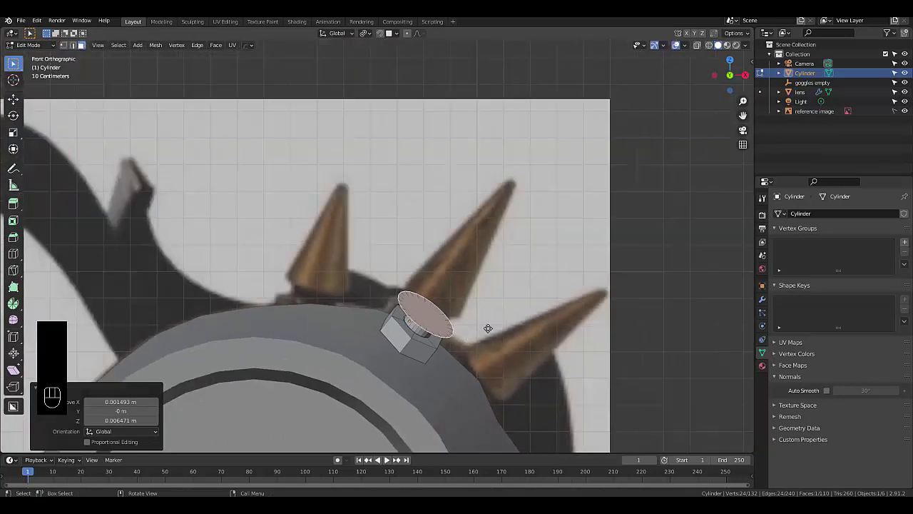
Step: Extrude the top face upward into a long cylinder with a flat cap
key("e")
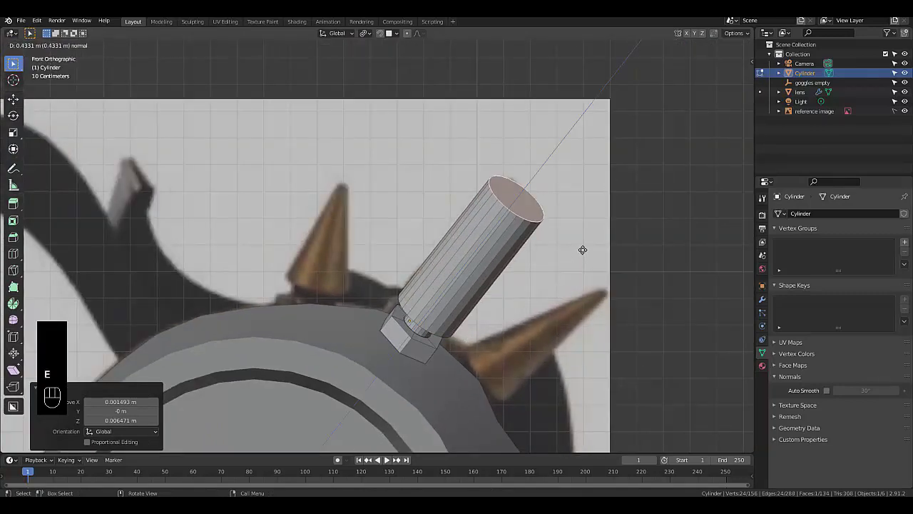
left_click(583, 249)
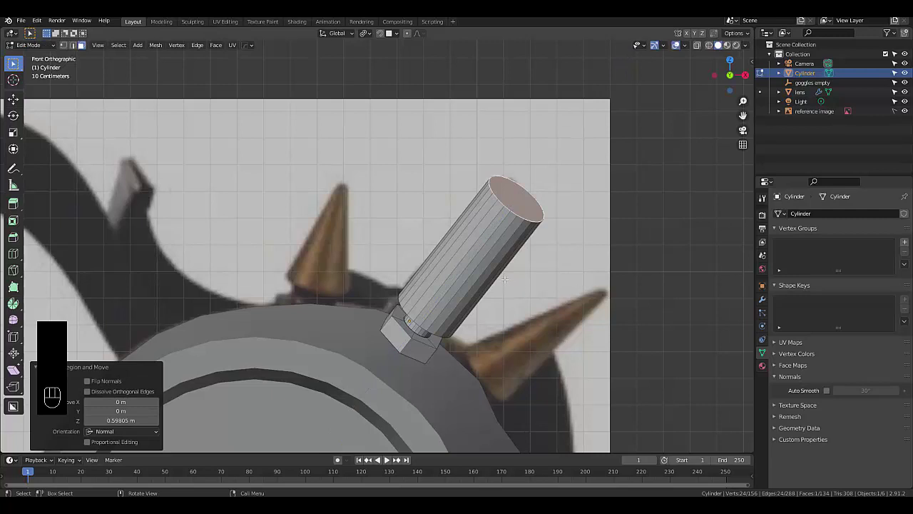
scroll(503, 279, "up", 3)
key("ctrl+b")
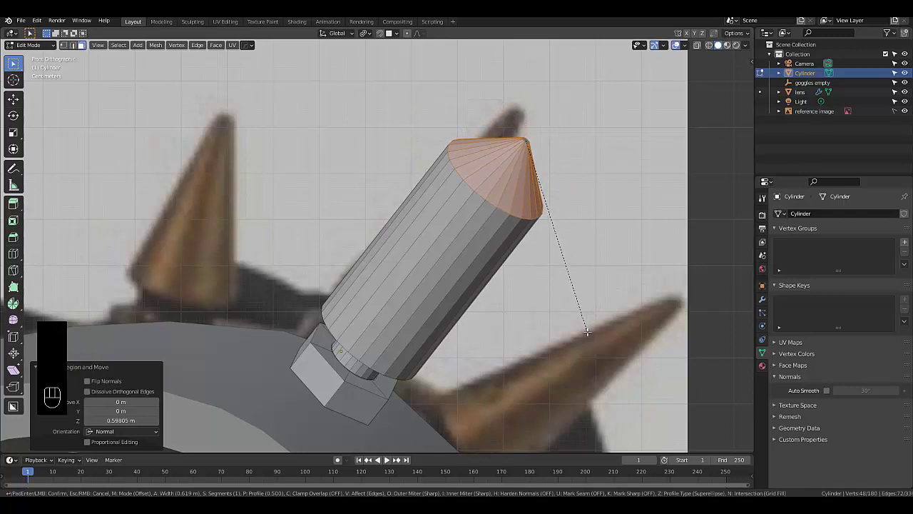
scroll(587, 332, "up", 2)
scroll(587, 332, "down", 2)
right_click(583, 330)
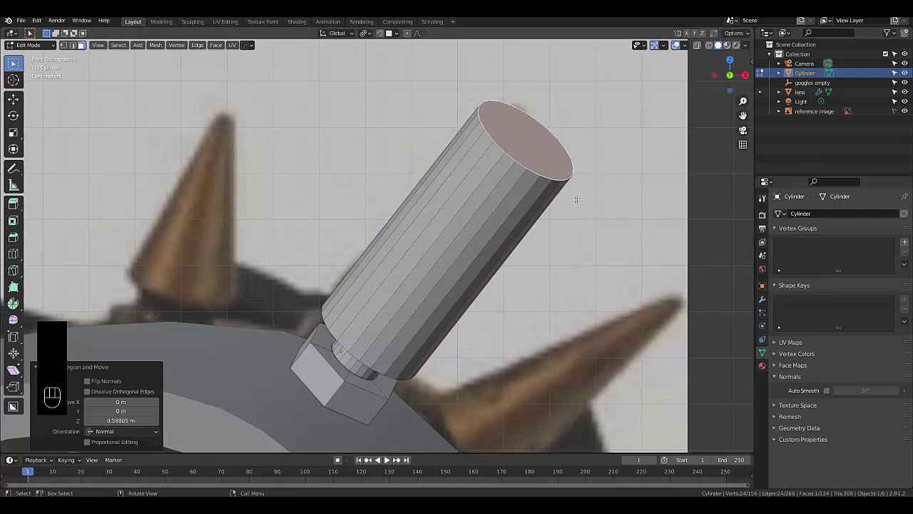
Step: Taper the top face to 0.091 and round the spike tip with a 4-segment 0.0546 m bevel
key("s")
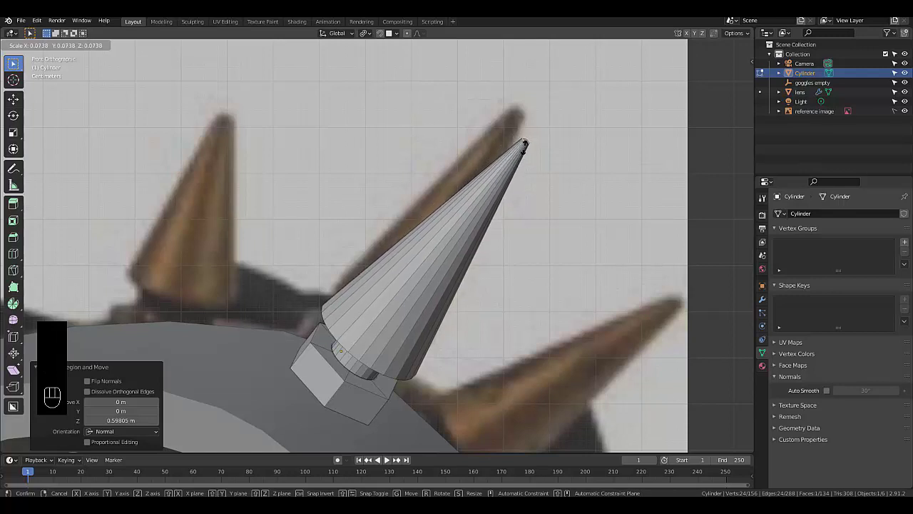
left_click(524, 145)
scroll(520, 154, "up", 4)
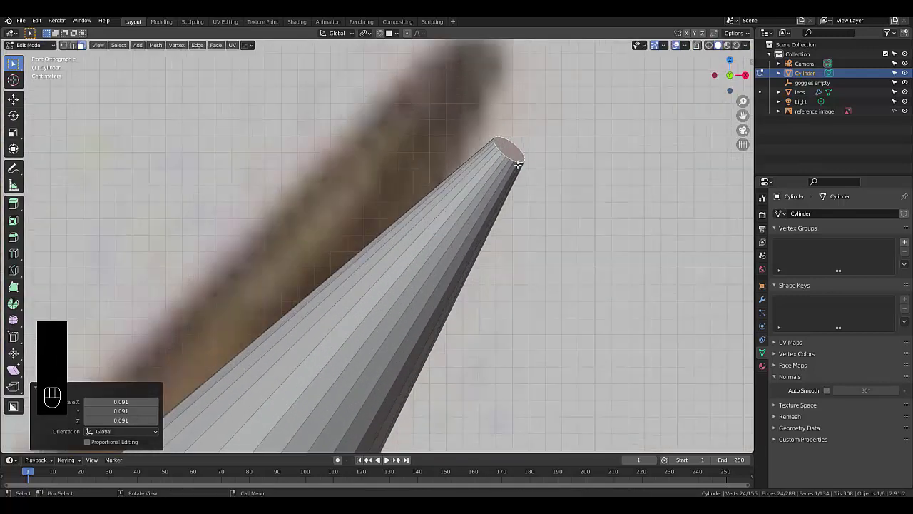
scroll(518, 164, "up", 1)
key("ctrl+b")
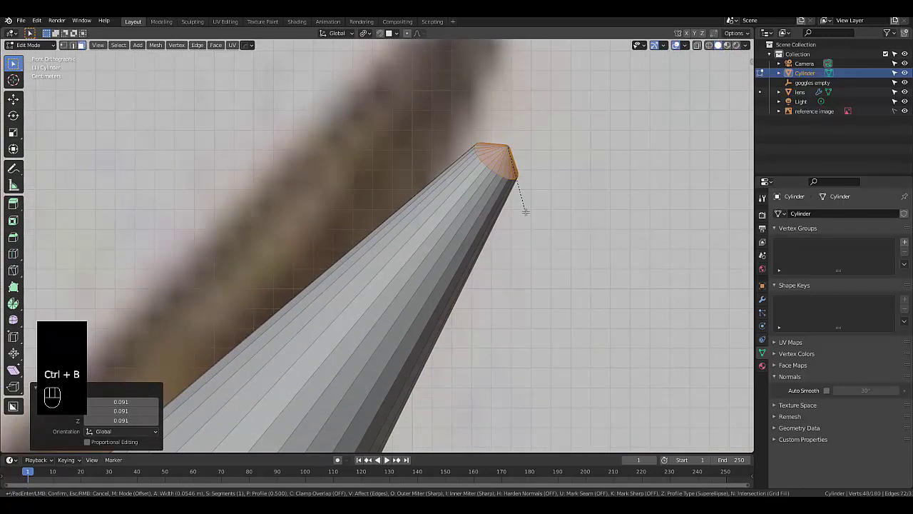
scroll(525, 211, "up", 3)
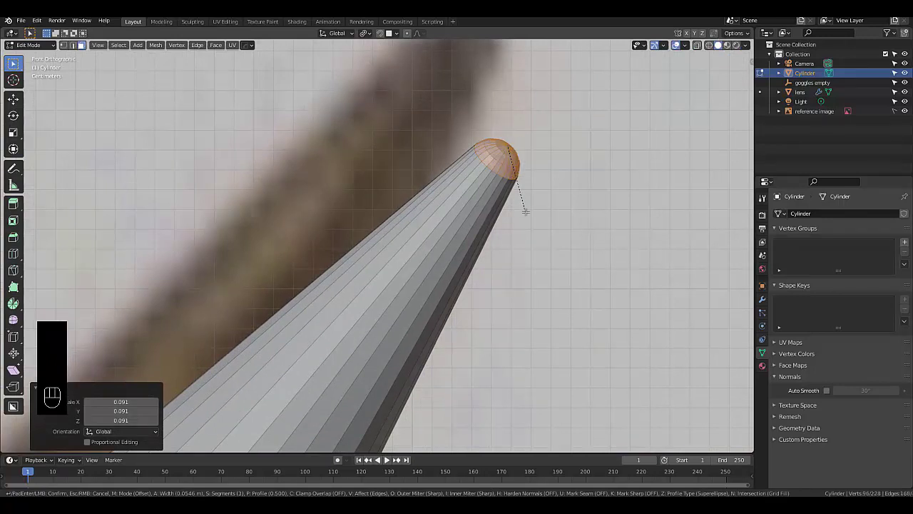
left_click(525, 211)
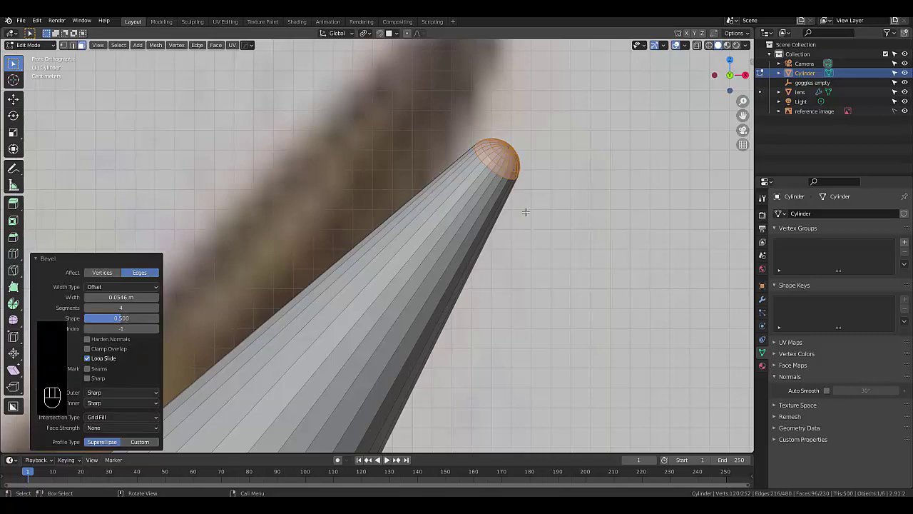
scroll(525, 211, "down", 8)
scroll(458, 316, "up", 2)
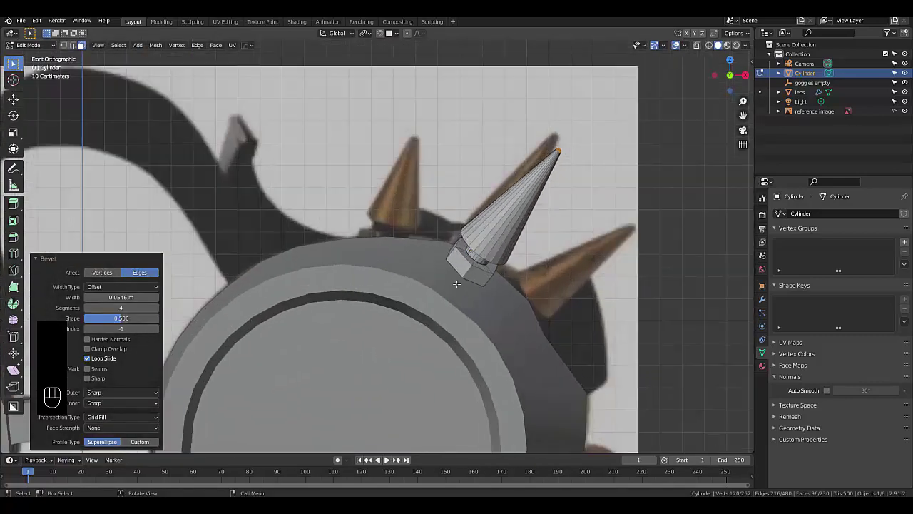
scroll(461, 279, "up", 3)
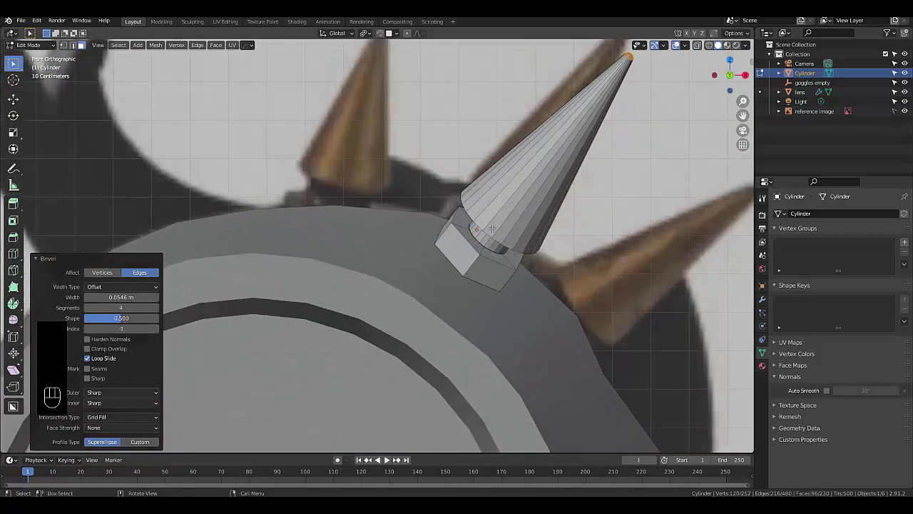
scroll(513, 202, "down", 1)
Step: Return to Object Mode and enable Auto Smooth on the spike
key("Tab")
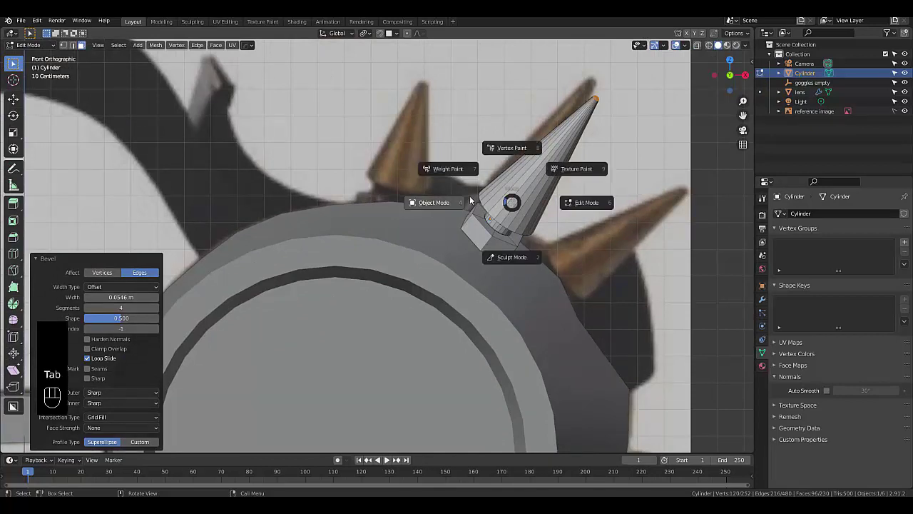
left_click(496, 206)
scroll(496, 207, "down", 3)
right_click(500, 214)
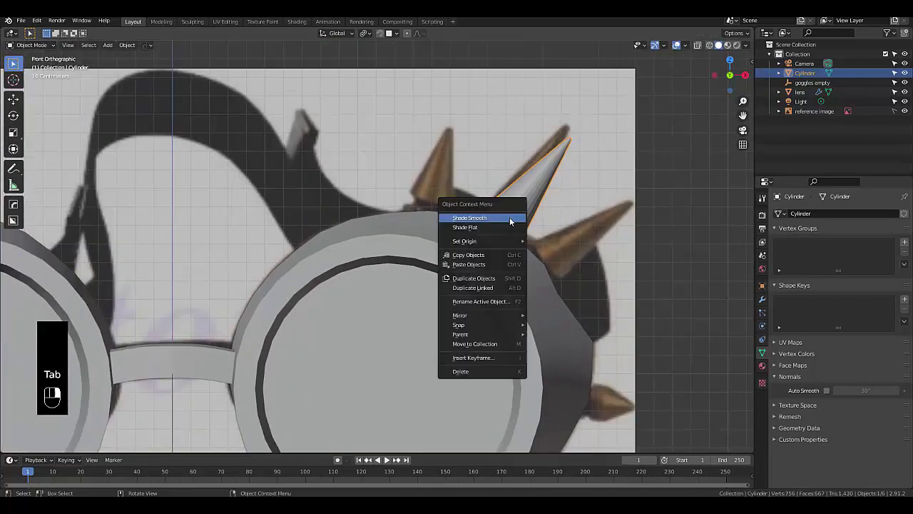
left_click(826, 391)
scroll(514, 210, "down", 2)
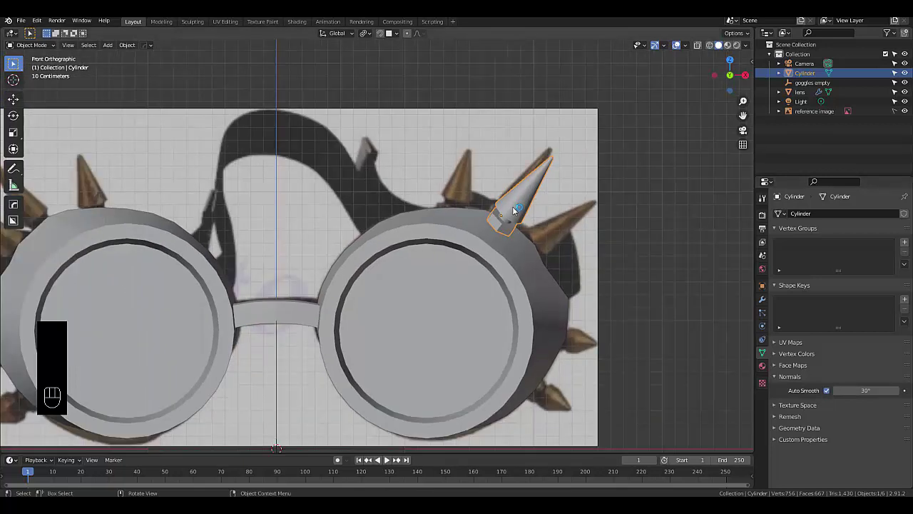
scroll(513, 210, "up", 3)
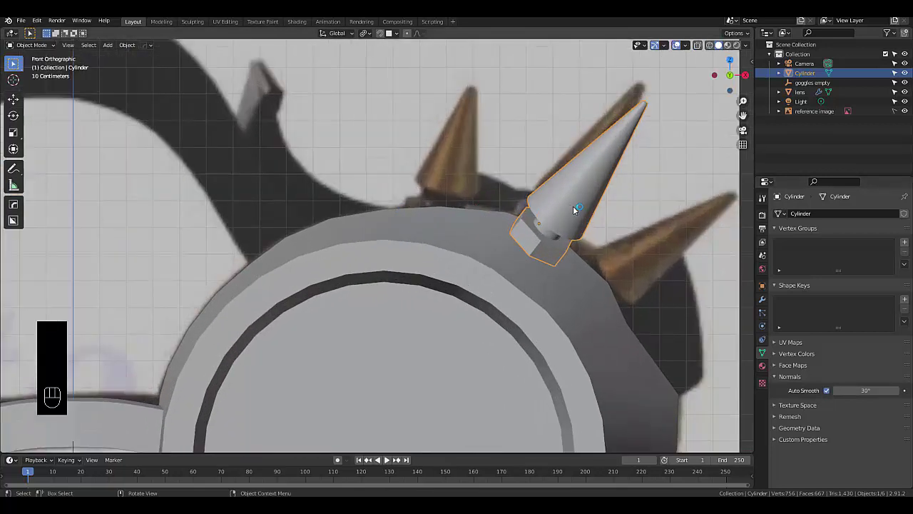
Step: Duplicate the spike as Cylinder.001 and tilt the copy upright by −30.8°
key("shift+d")
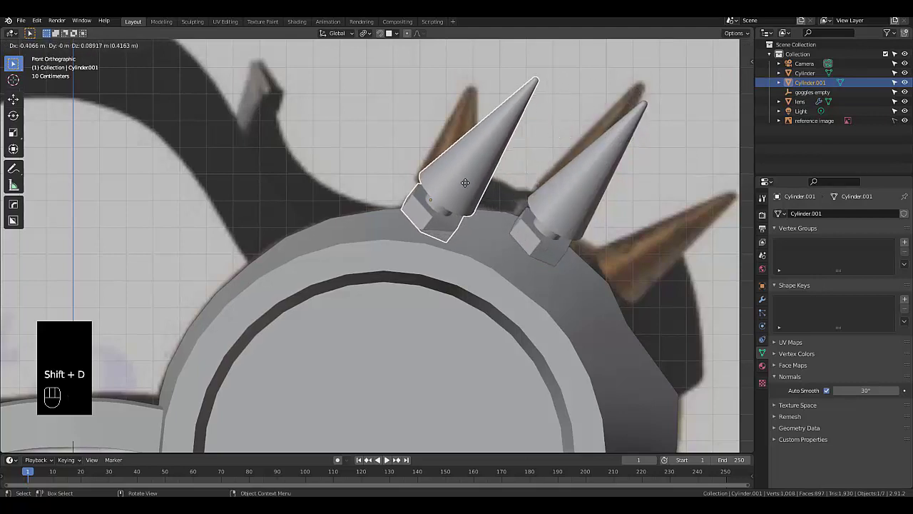
left_click(465, 183)
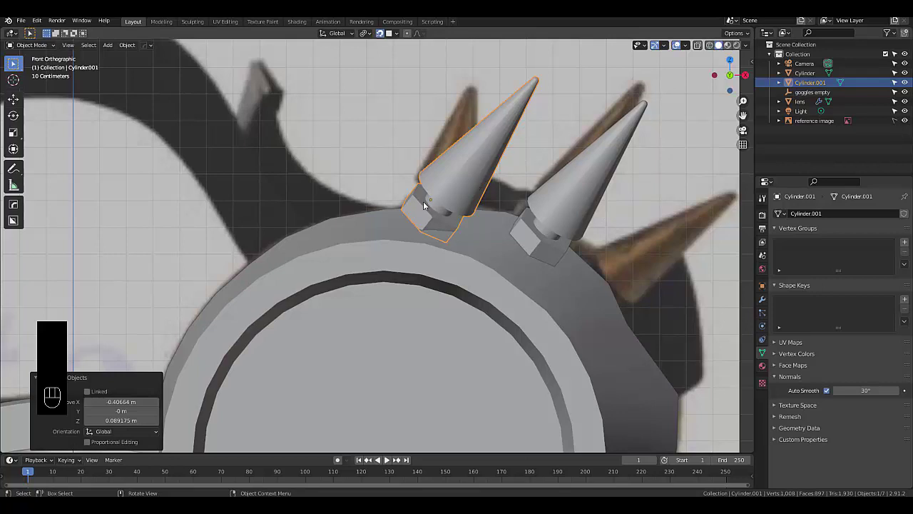
key("g")
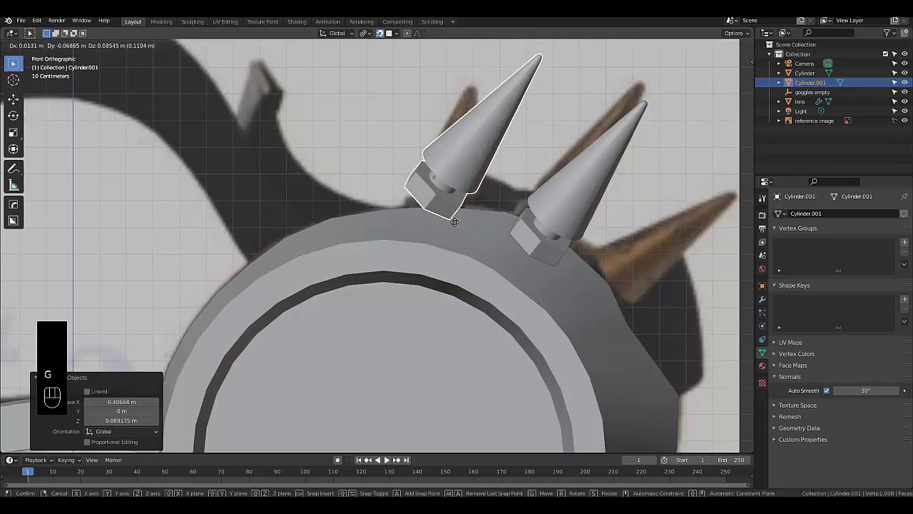
left_click(471, 224)
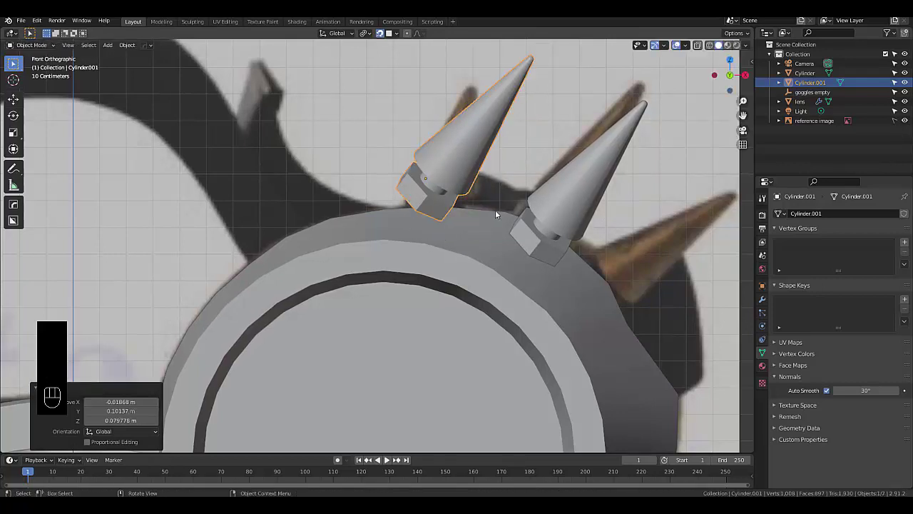
key("r")
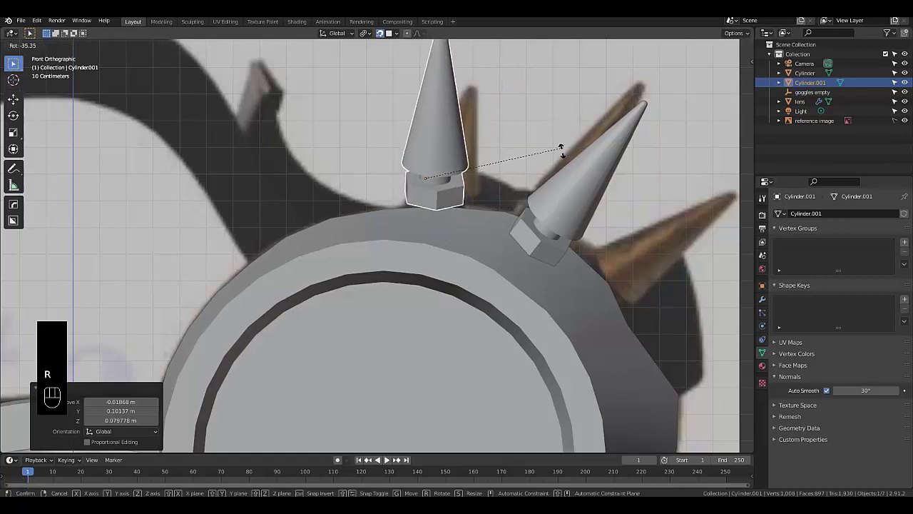
left_click(543, 166)
scroll(448, 208, "up", 4)
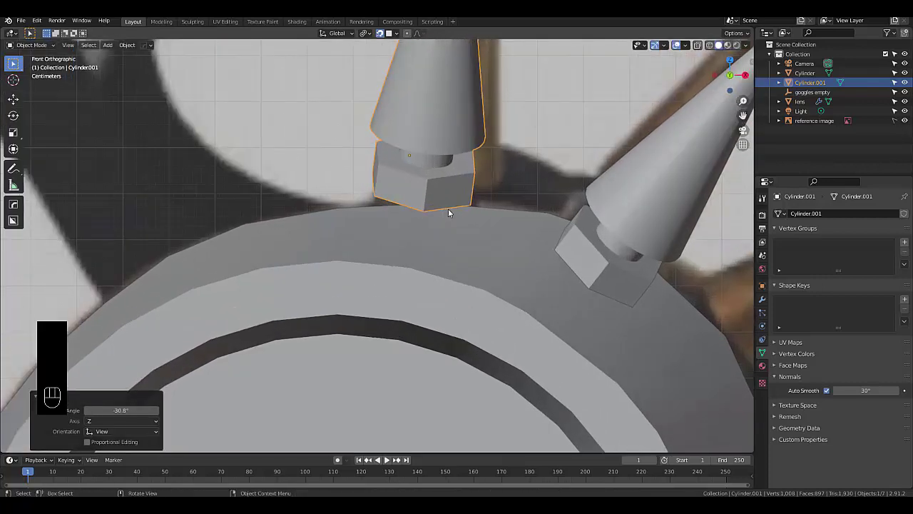
Step: Seat the copied spike on top of the lens rim
key("g")
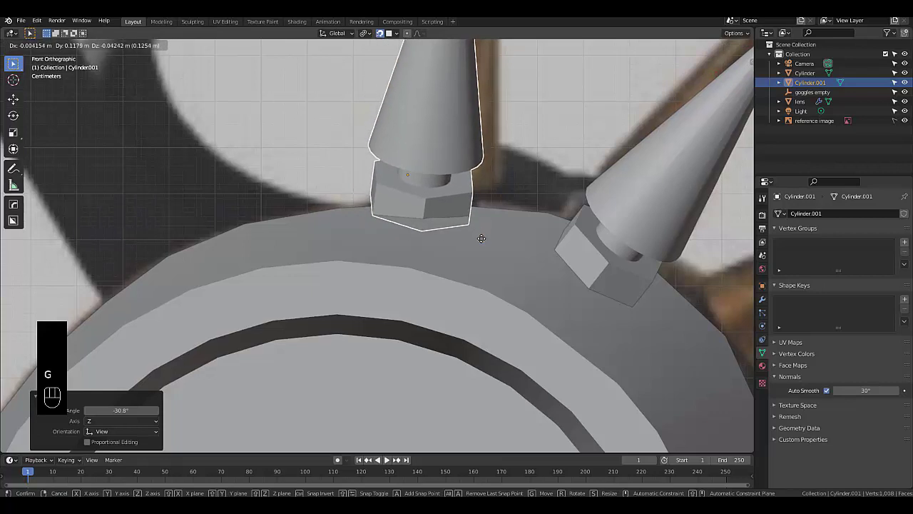
left_click(481, 238)
middle_click_drag(481, 238, 407, 257)
key("g")
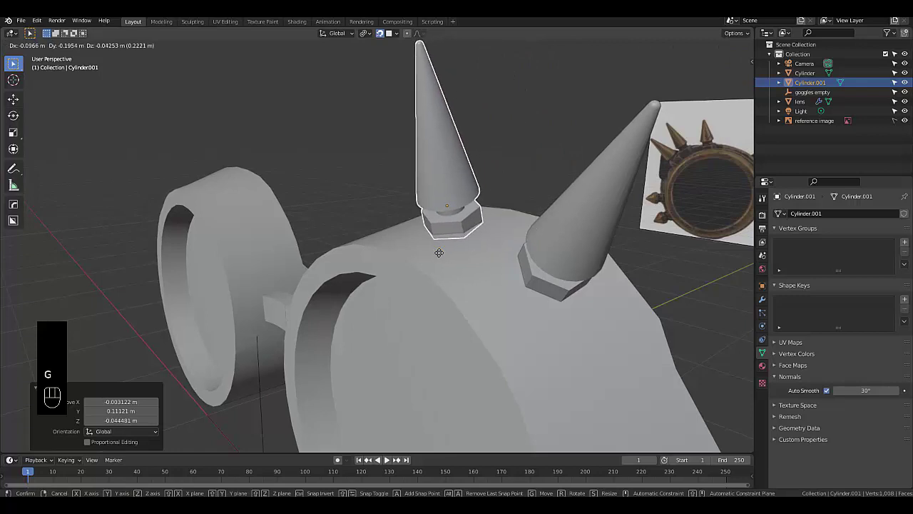
left_click(439, 257)
key("KP_1")
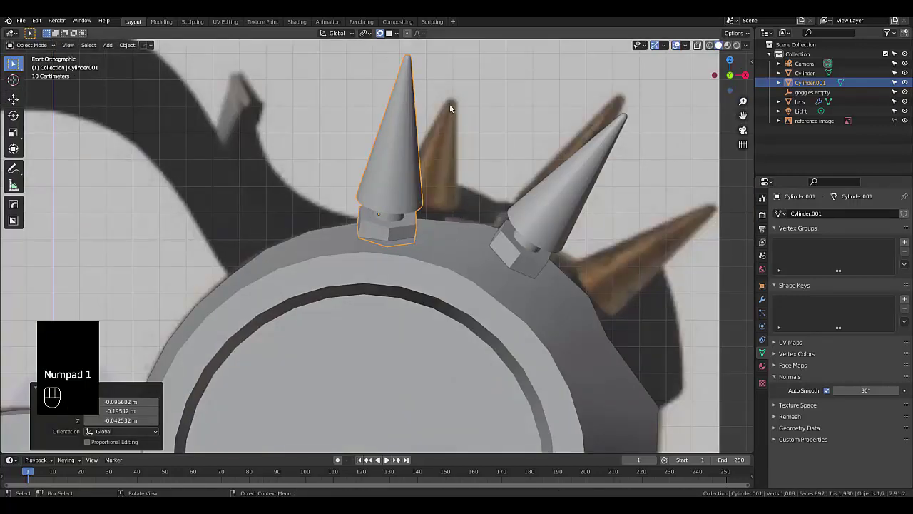
scroll(407, 118, "up", 1)
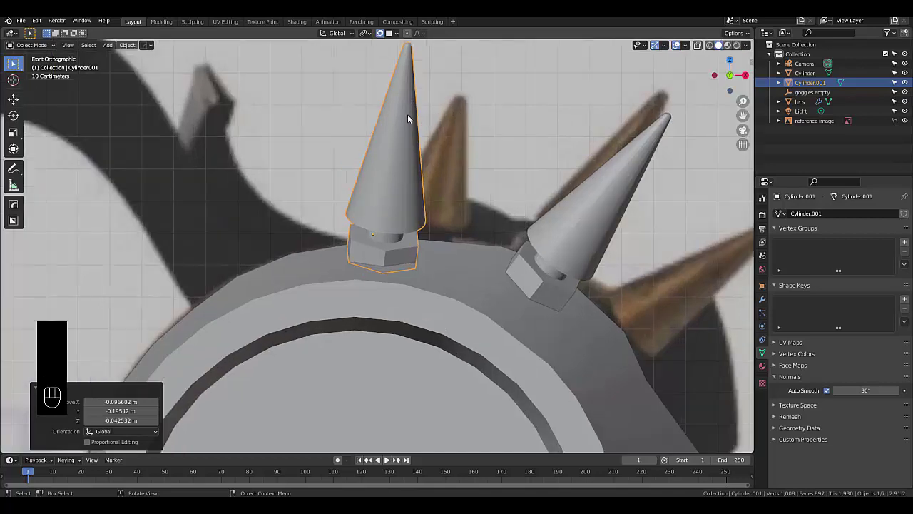
Step: Scale the copied spike down to 0.764 and inspect the spikes from the side
key("s")
left_click(435, 147)
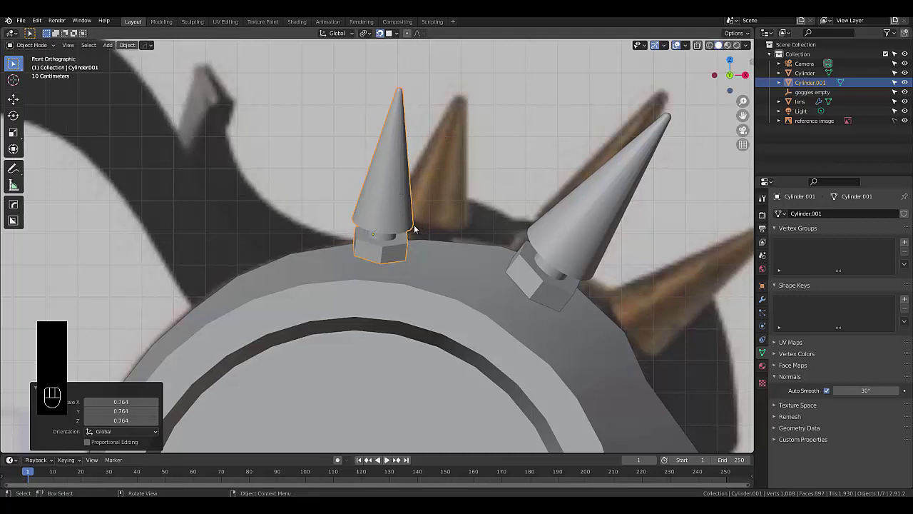
middle_click_drag(414, 228, 294, 237)
middle_click_drag(352, 230, 478, 159)
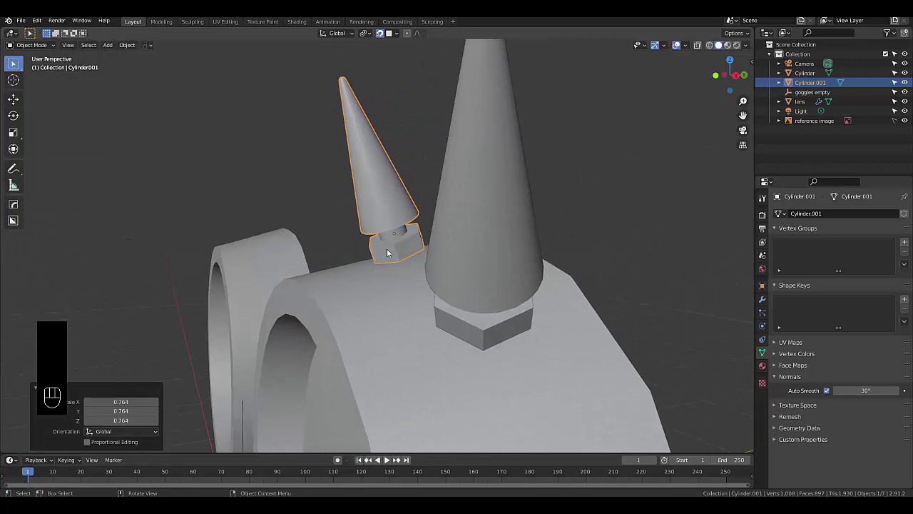
Step: Enter Edit Mode on the small spike and select the spike with its nut
key("Tab")
left_click(412, 253)
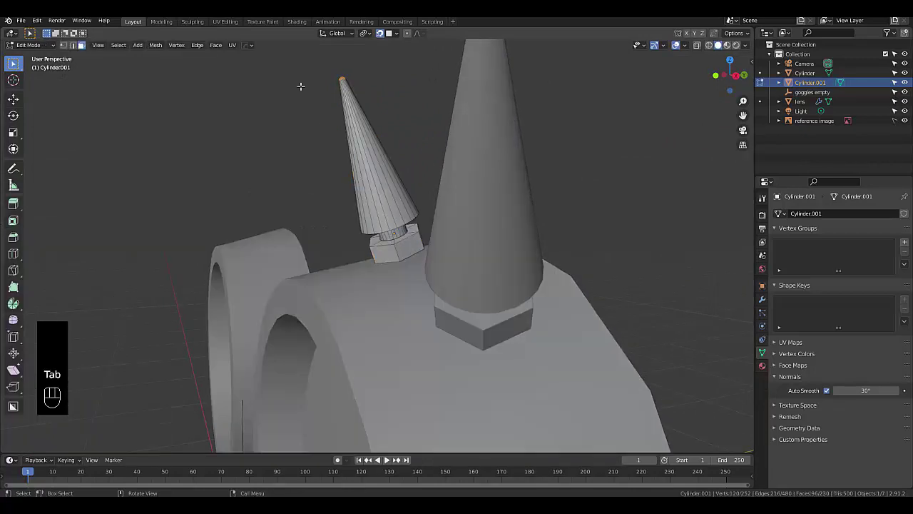
left_click_drag(285, 63, 456, 271)
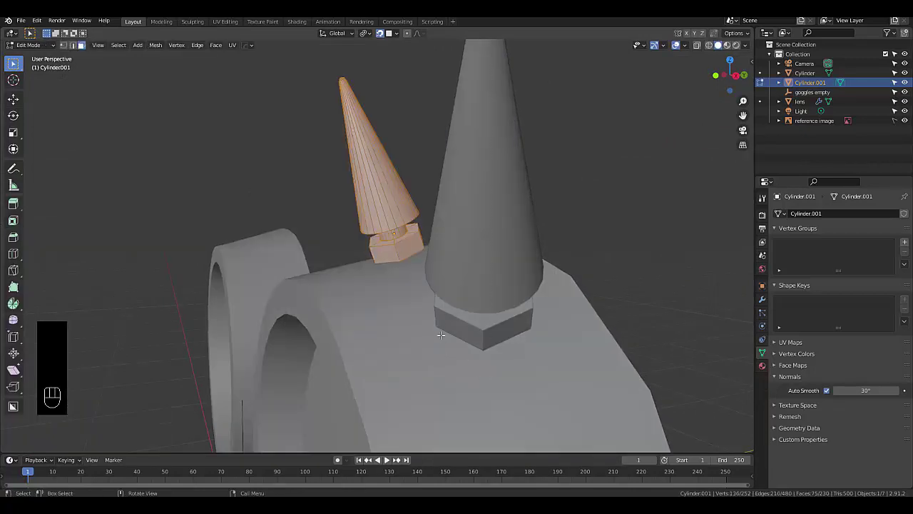
key("g")
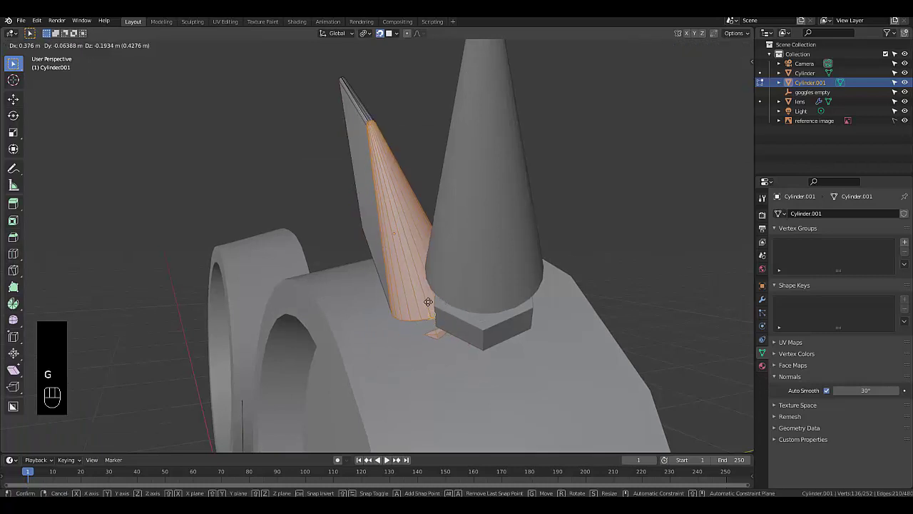
left_click(379, 207)
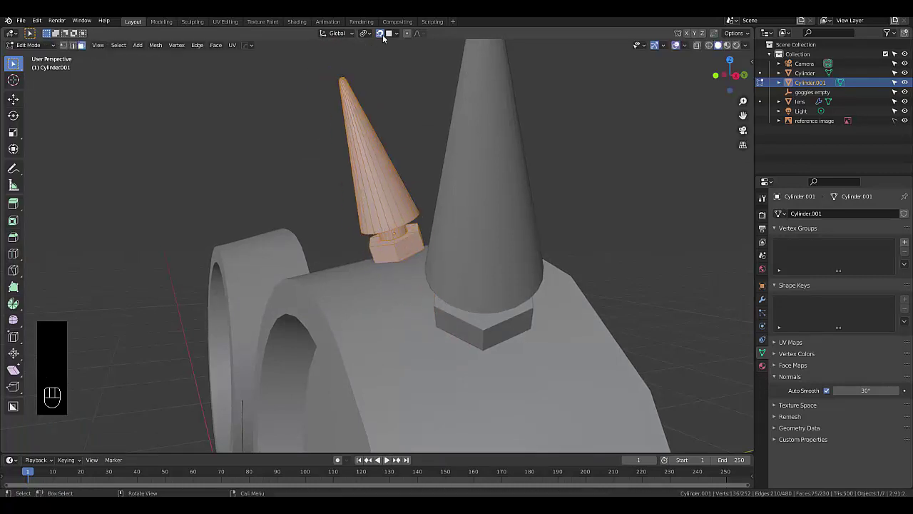
key("g")
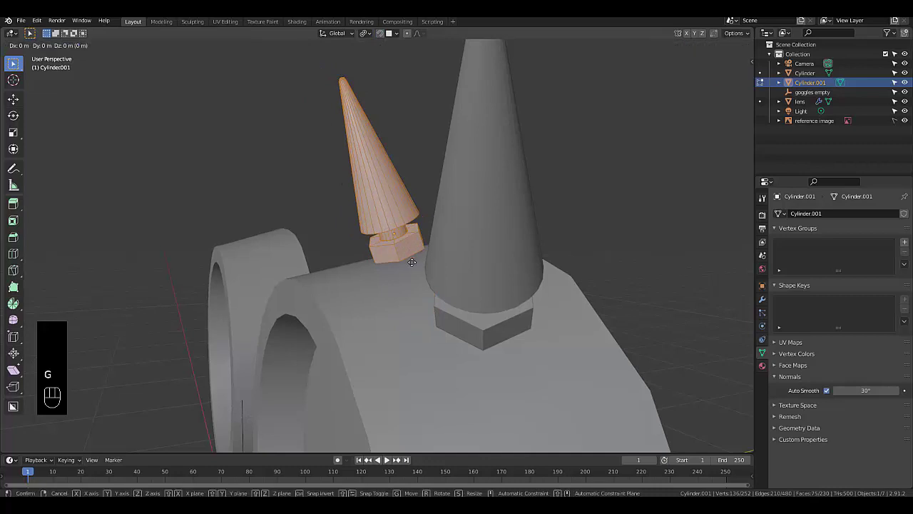
key("Escape")
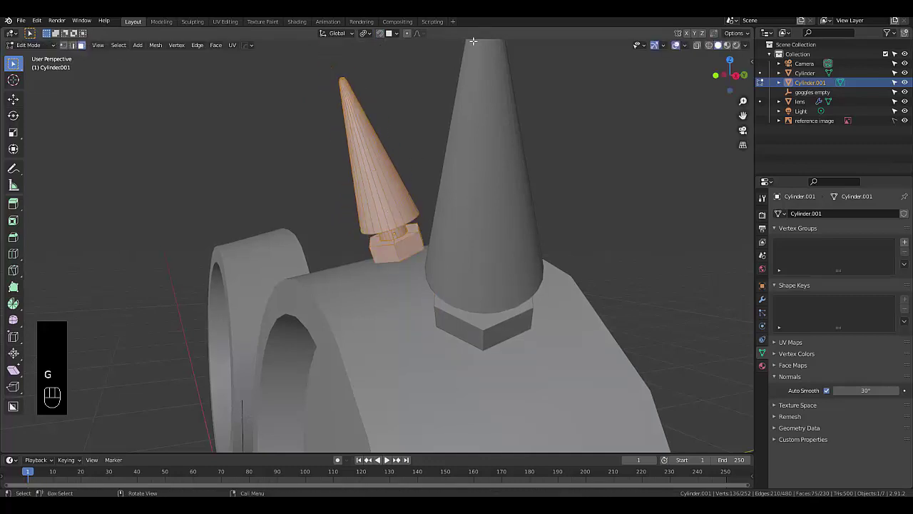
Step: With X-ray on, select every spike vertex, shift it slightly, then restore solid display
left_click(698, 45)
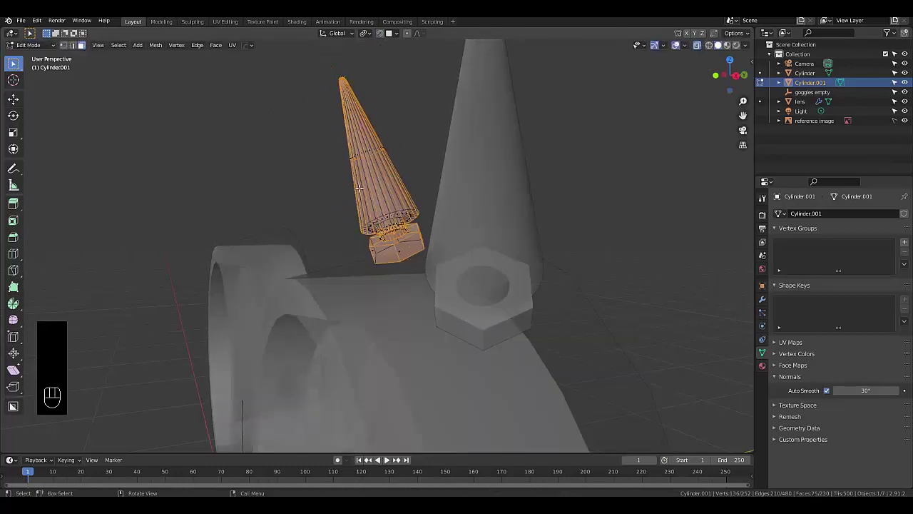
left_click_drag(252, 58, 535, 367)
scroll(392, 269, "up", 2)
key("g")
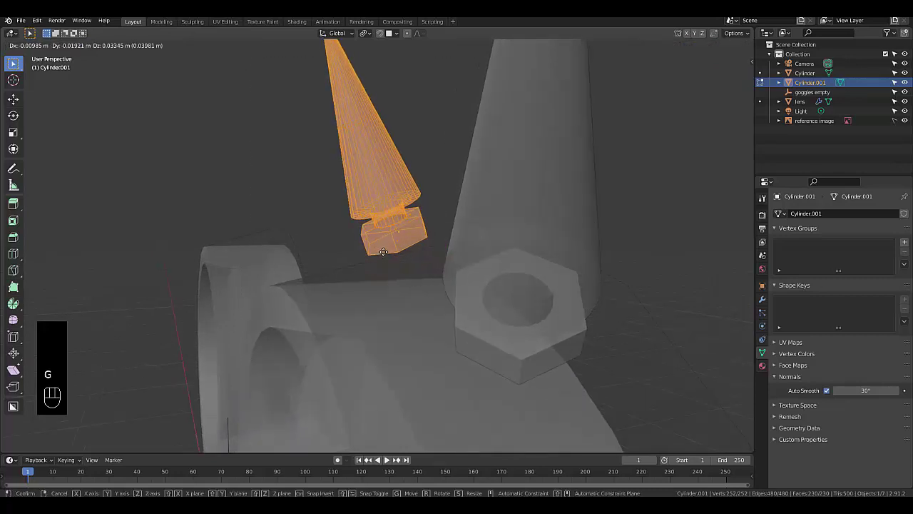
left_click(384, 246)
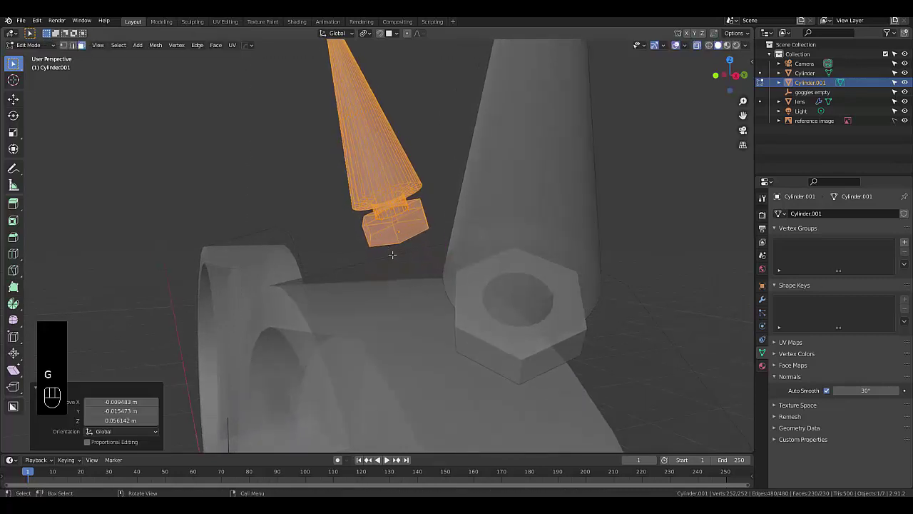
left_click(696, 45)
middle_click_drag(366, 164, 384, 233)
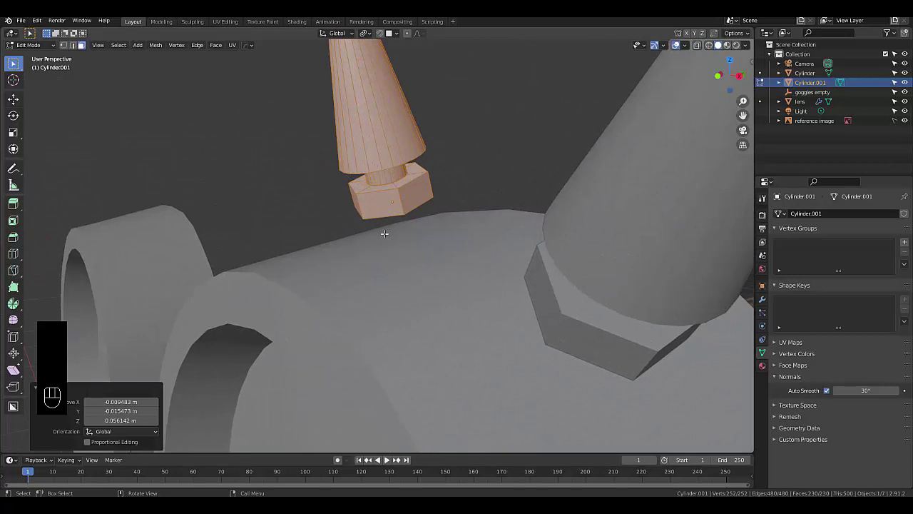
Step: Move the small spike and tilt it 2.61°, checking it from the side view
key("g")
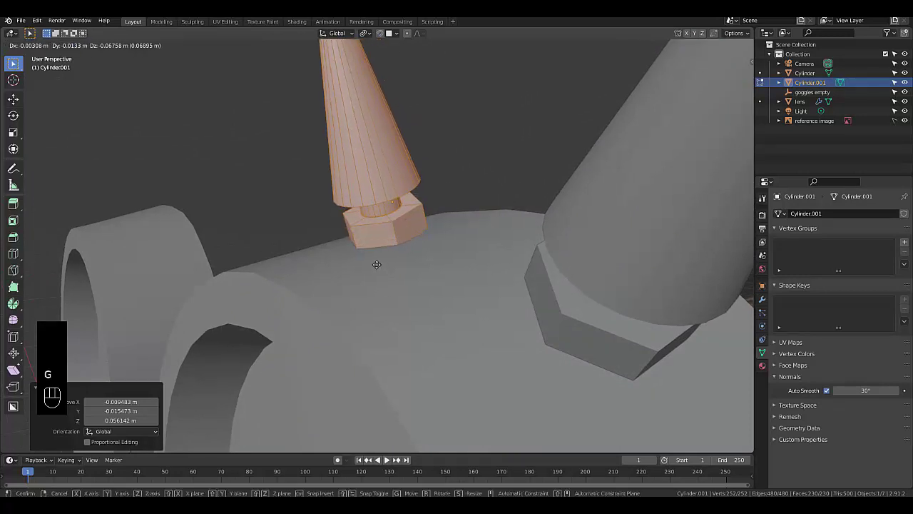
left_click(376, 264)
middle_click_drag(394, 241, 250, 237)
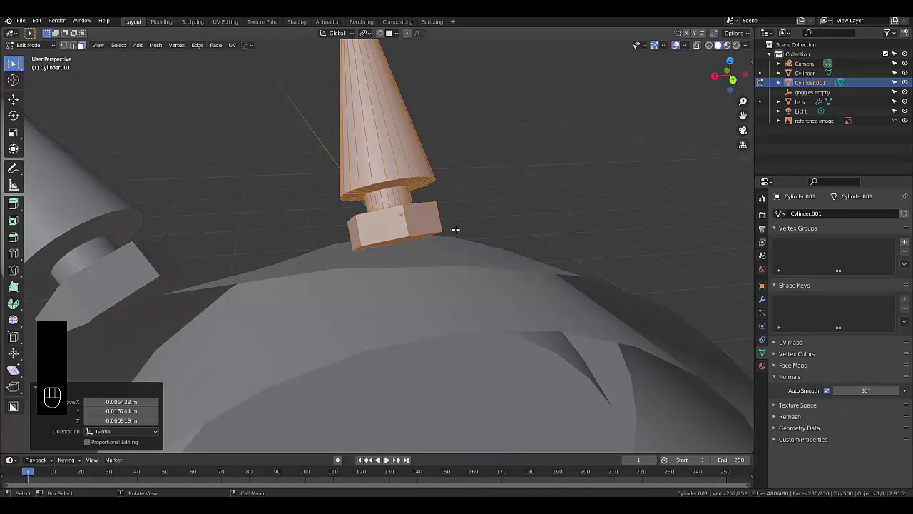
key("r")
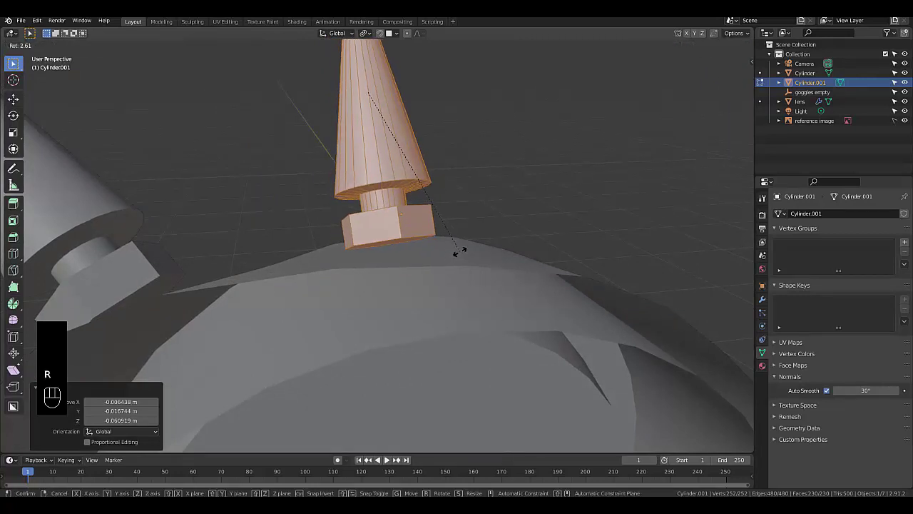
left_click(458, 250)
key("KP_3")
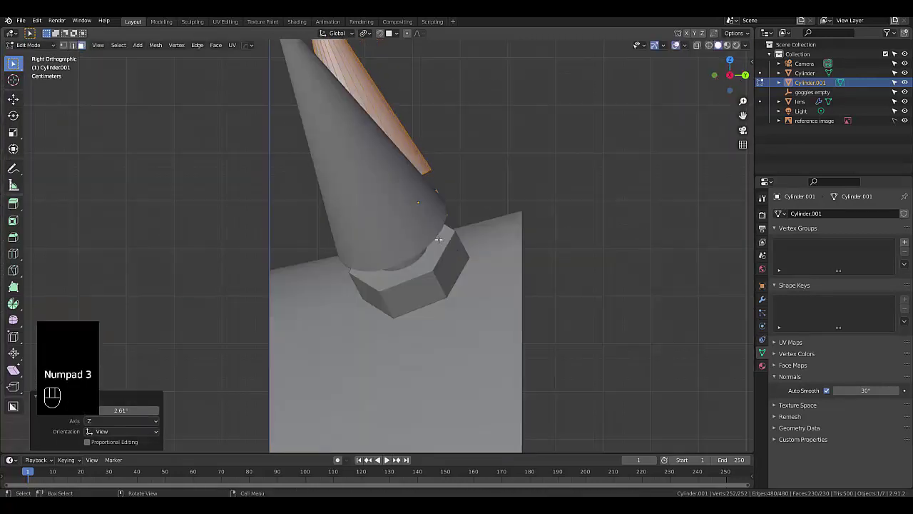
scroll(421, 221, "up", 6)
middle_click_drag(402, 236, 374, 242)
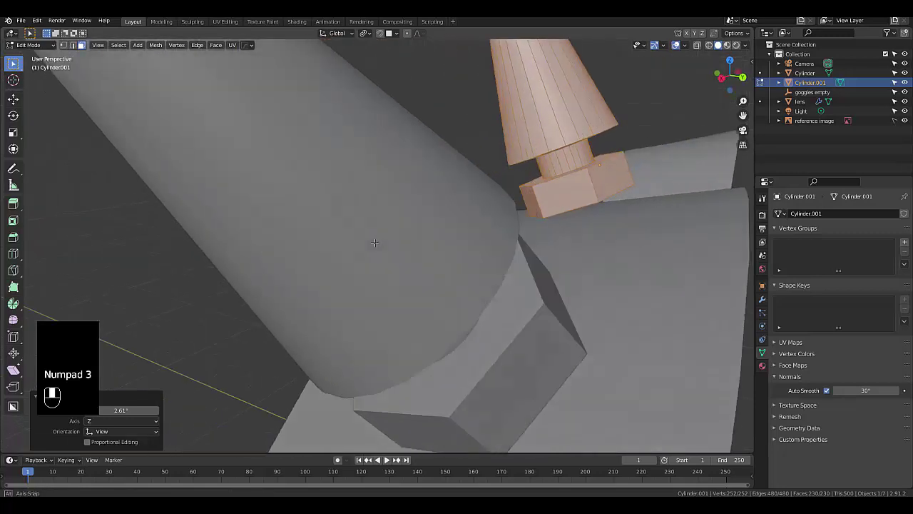
Step: Tilt the spike to 8.53° and lower it 0.097871 m so the nut rests on the rim
key("r")
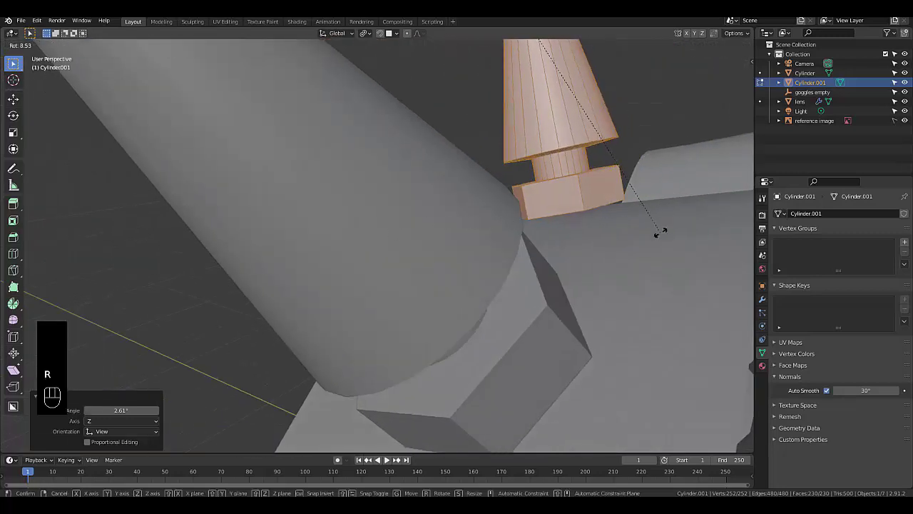
left_click(660, 232)
middle_click_drag(658, 230, 41, 205)
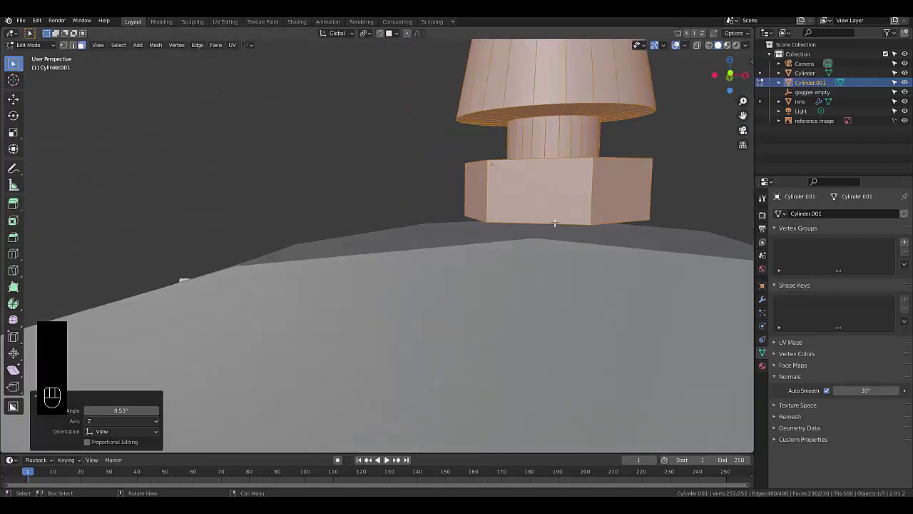
key("g")
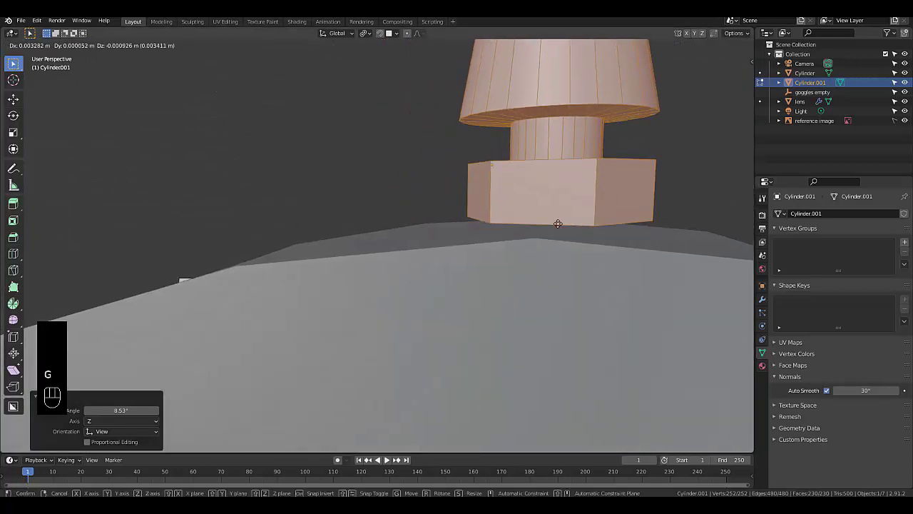
left_click(559, 231)
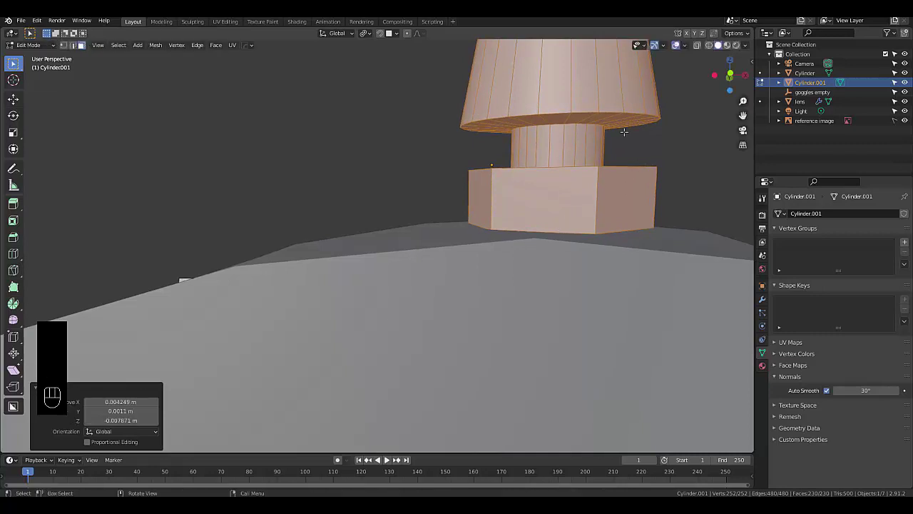
Step: Turn snapping on and test a move, cancelling it so the small spike stays put
left_click(381, 33)
key("g")
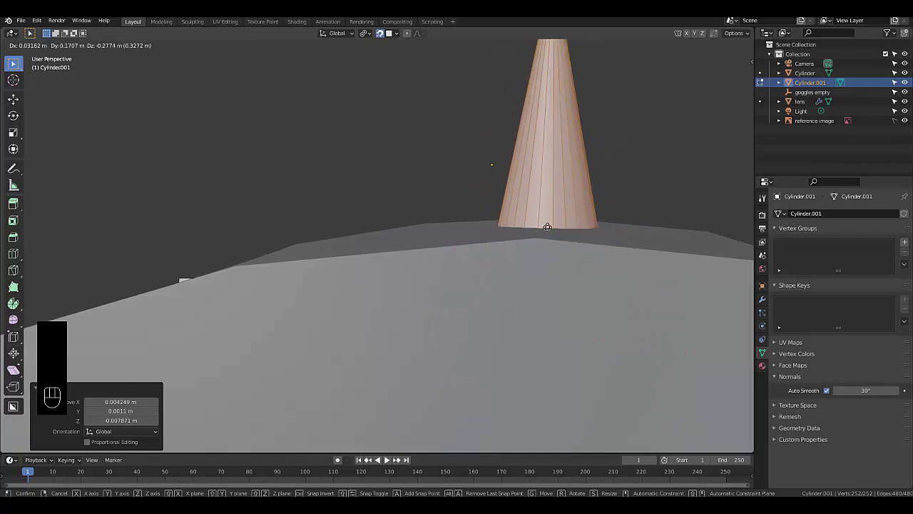
right_click(547, 227)
Step: Switch to the front view and zoom in on the goggles
middle_click_drag(547, 227, 486, 212)
key("KP_1")
key("KP_1")
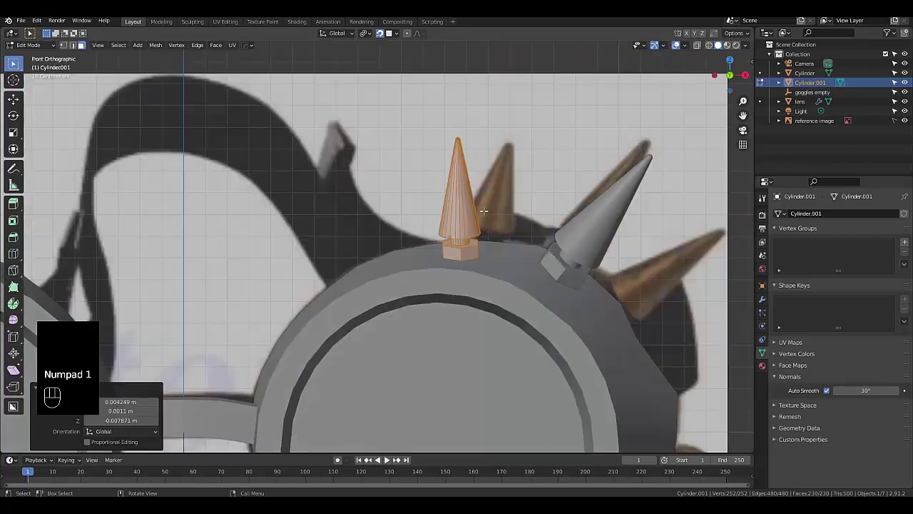
scroll(484, 211, "up", 3)
scroll(482, 257, "up", 1)
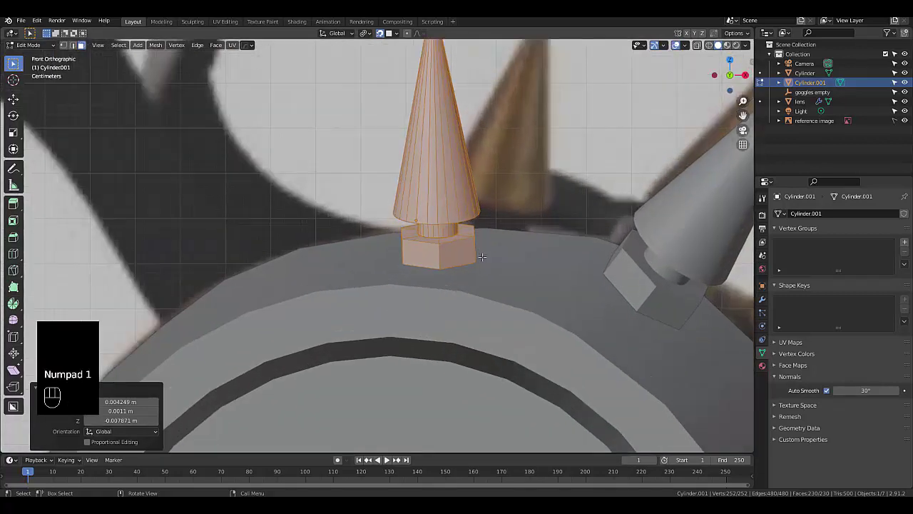
scroll(502, 274, "up", 2)
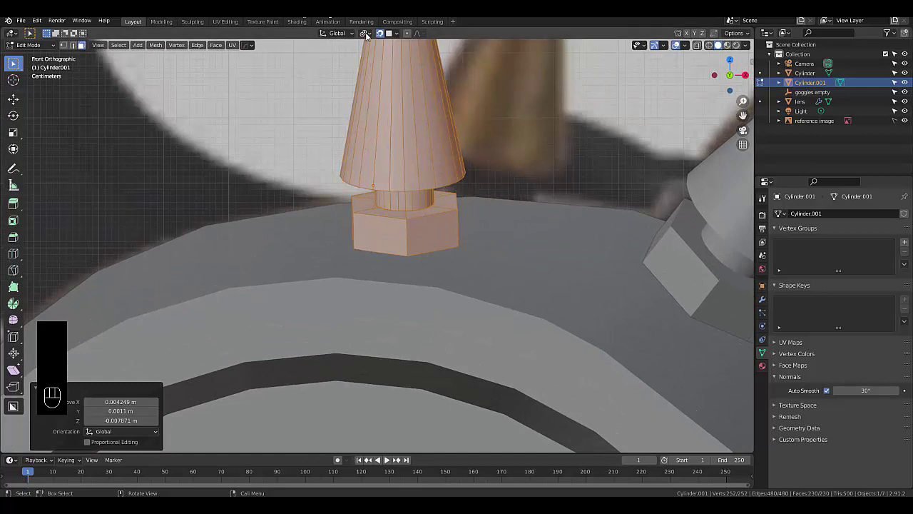
Step: Set snapping to Increment and trial-move the spike and nut, cancelling the move
left_click(389, 36)
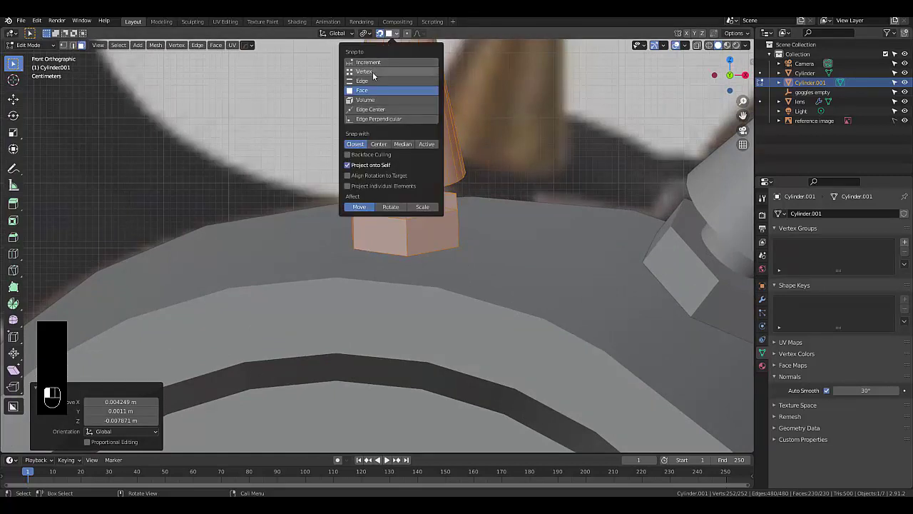
left_click(368, 63)
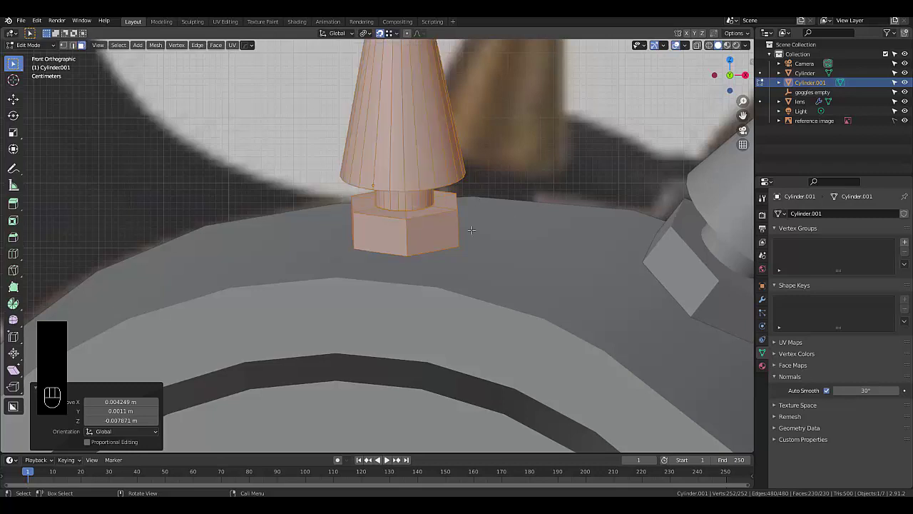
key("g")
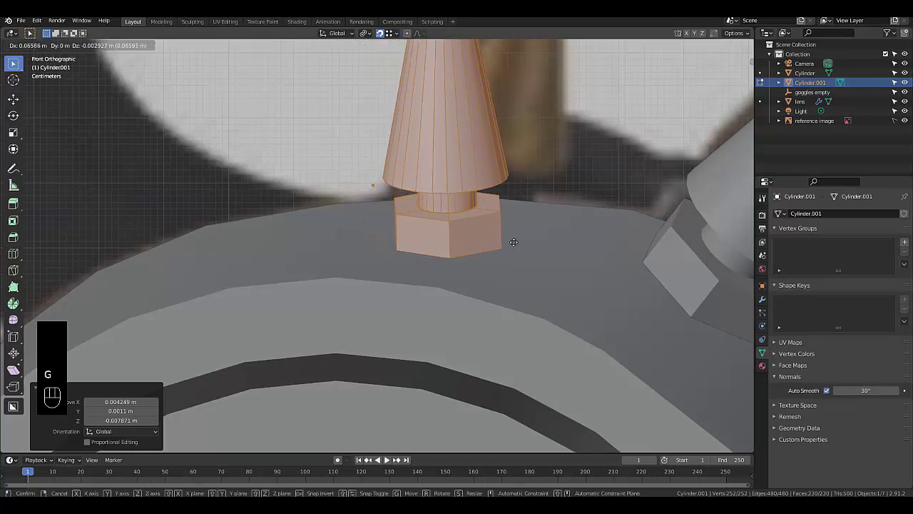
key("ctrl")
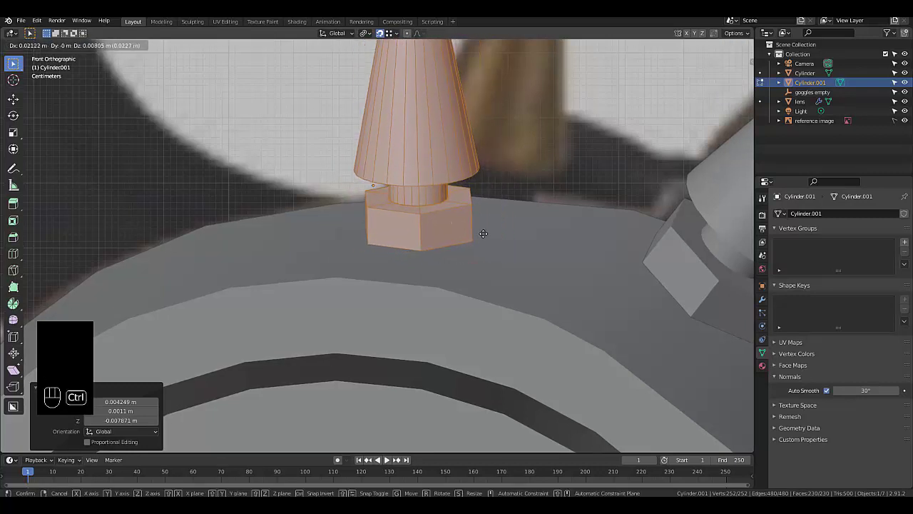
right_click(482, 231)
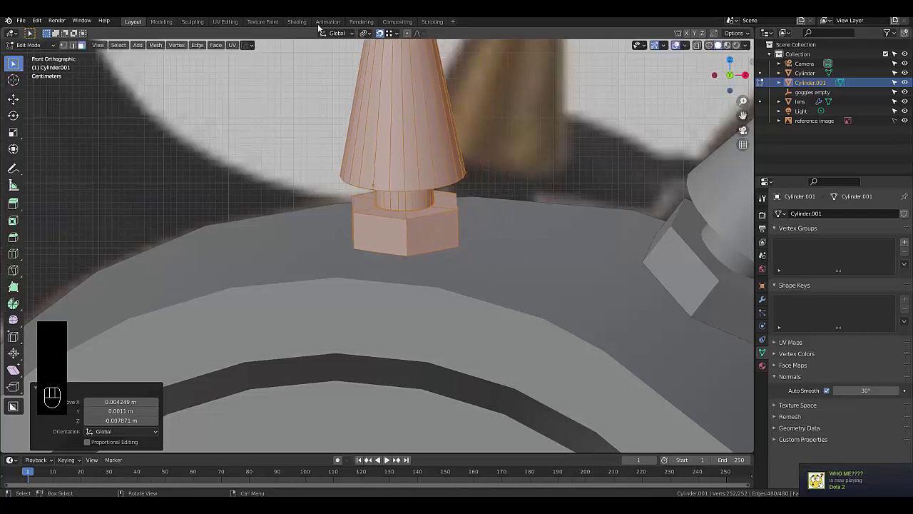
Step: Set the pivot to Individual Origins and shift the spike and nut along the rim
left_click(365, 34)
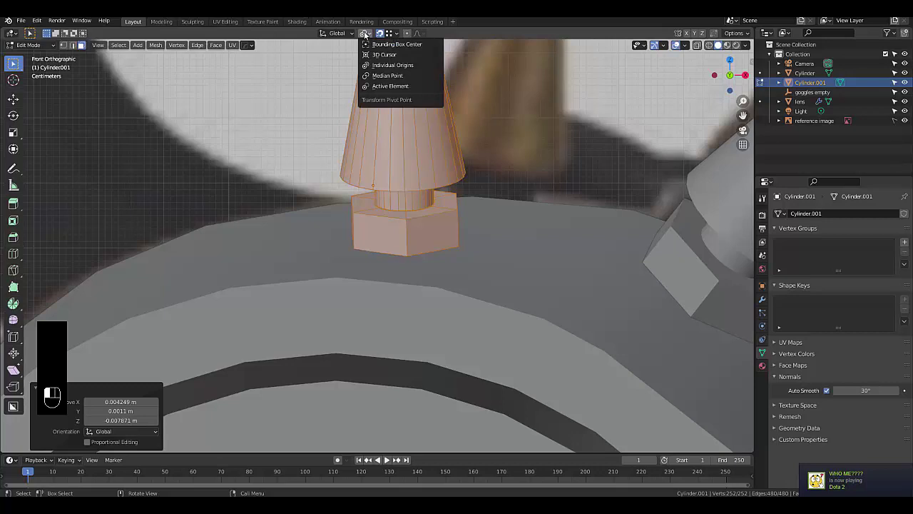
left_click(392, 65)
key("g")
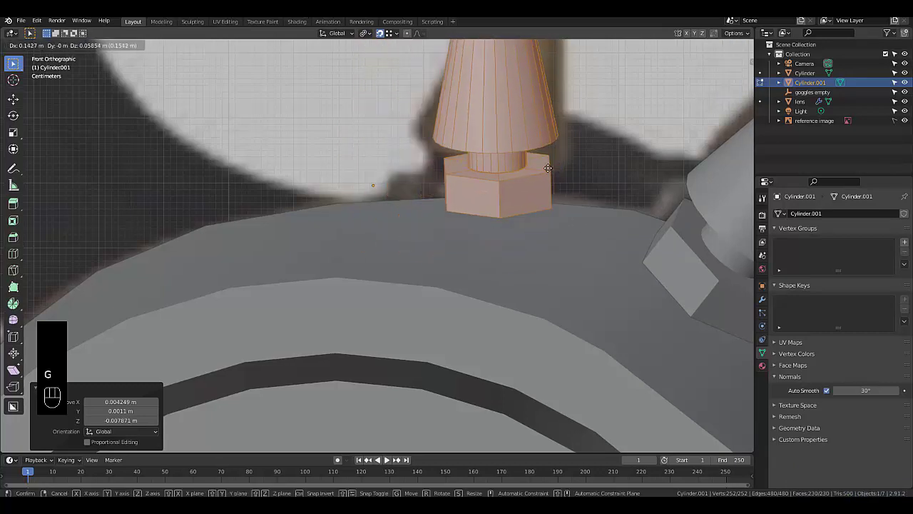
left_click(500, 215)
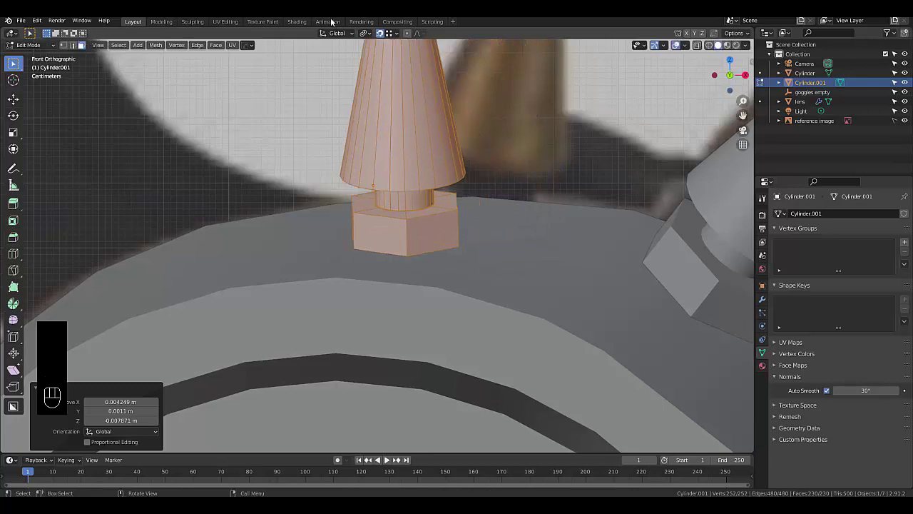
Step: Switch snapping to Face and drop the spike onto the frame surface, sliding it rightward
left_click(396, 33)
left_click(384, 90)
key("g")
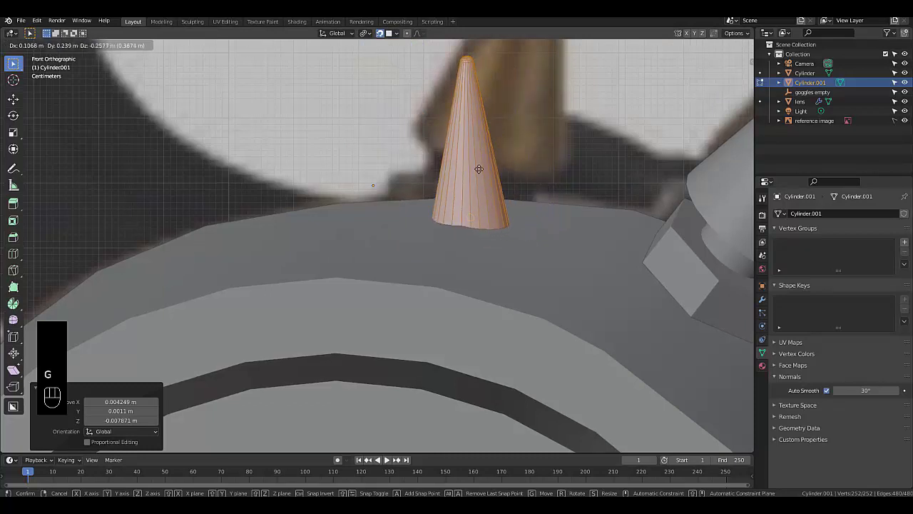
left_click(535, 185)
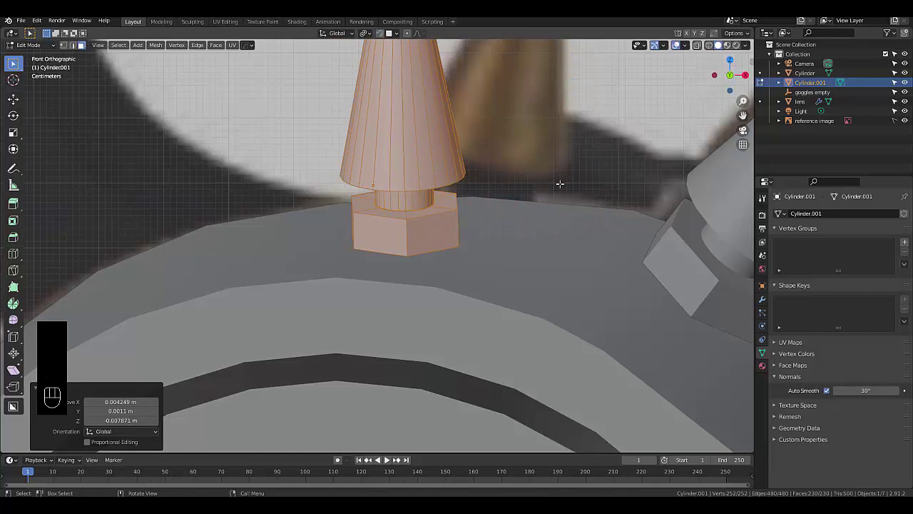
key("g")
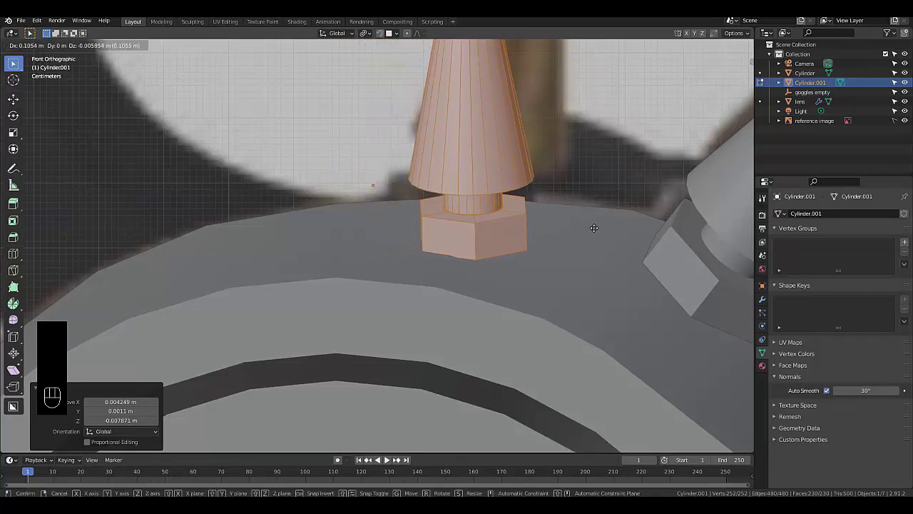
Step: Confirm the spike's position, hide the toolbar, and tilt the spike about 10° along the rim
left_click(593, 227)
key("t")
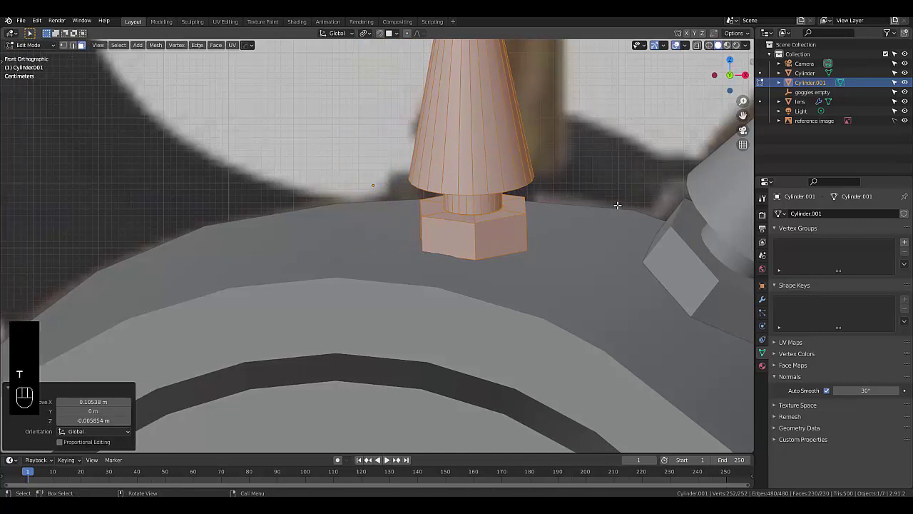
key("r")
left_click(591, 207)
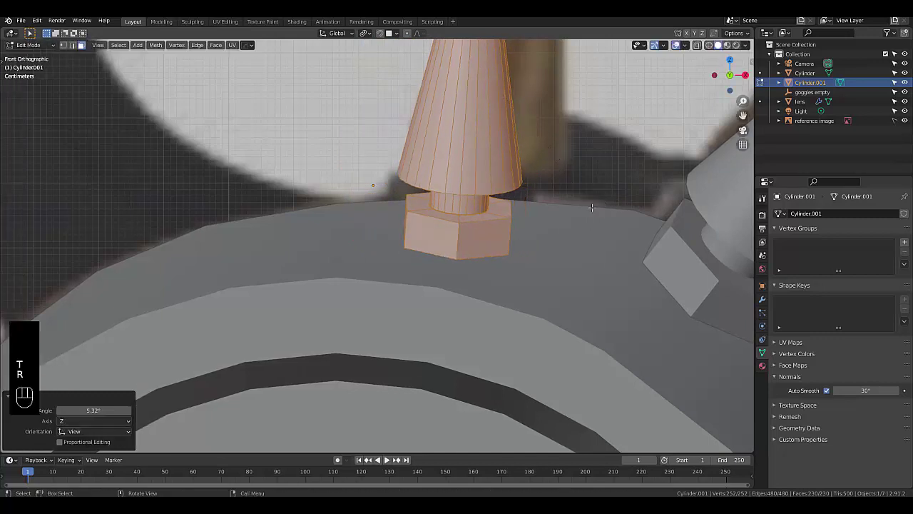
scroll(554, 220, "down", 3)
key("r")
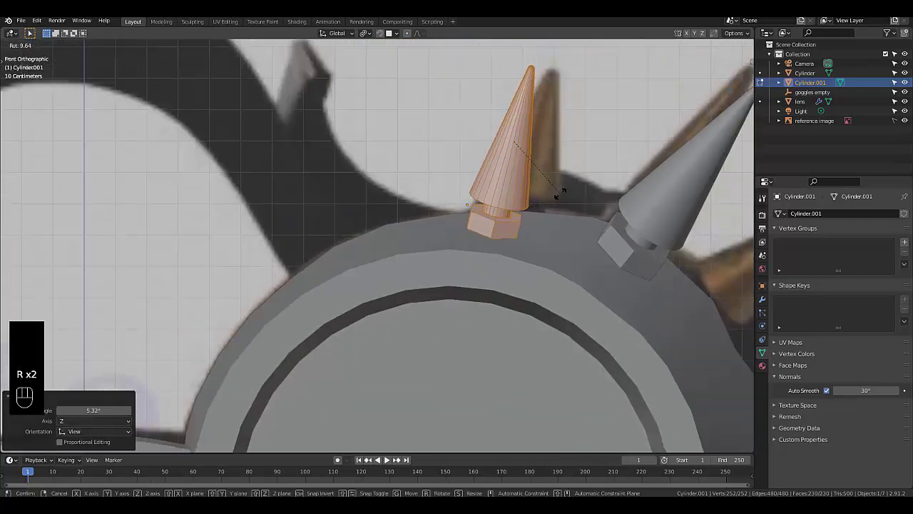
left_click(561, 193)
Step: Nudge the tilted spike 0.057664 m along X and 0.009105 m down onto the rim
key("g")
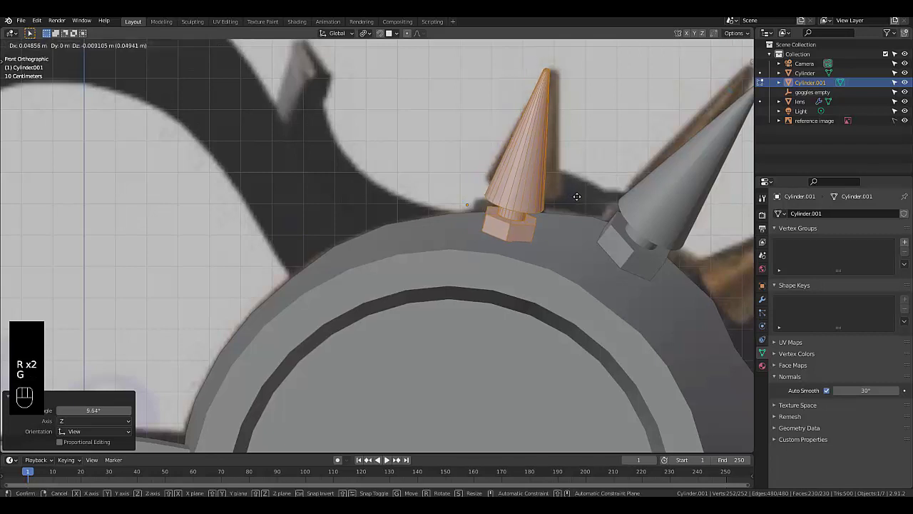
left_click(578, 197)
scroll(525, 209, "up", 3)
scroll(520, 216, "up", 2)
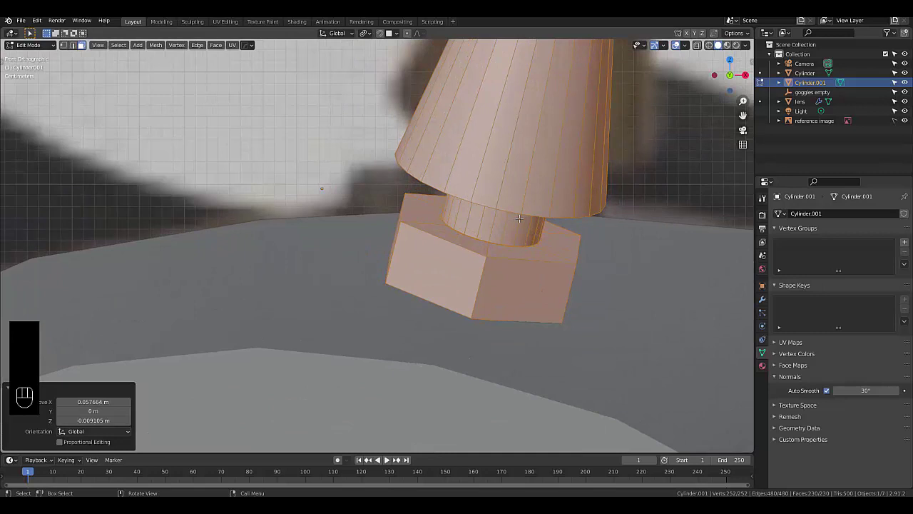
Step: Select the second cone's base edge loop and scale it by 1.443
key("Tab")
scroll(532, 214, "up", 2)
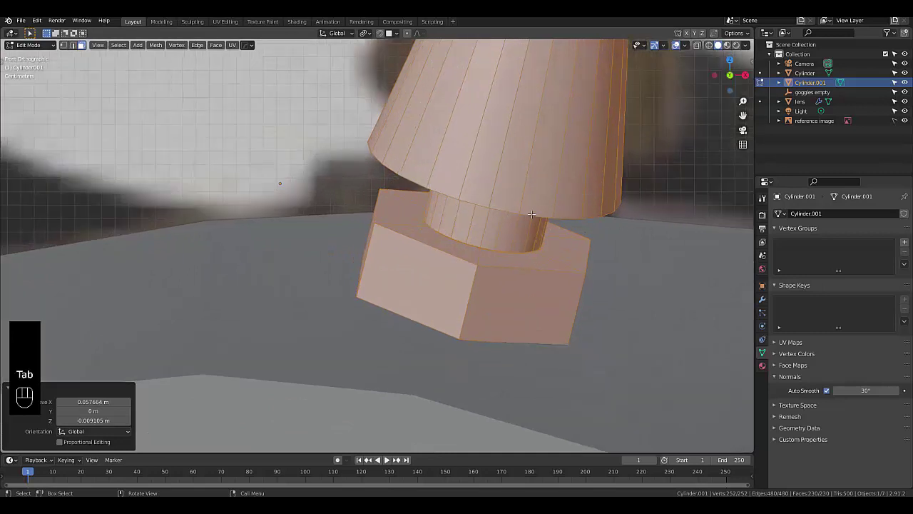
left_click(533, 214, "alt")
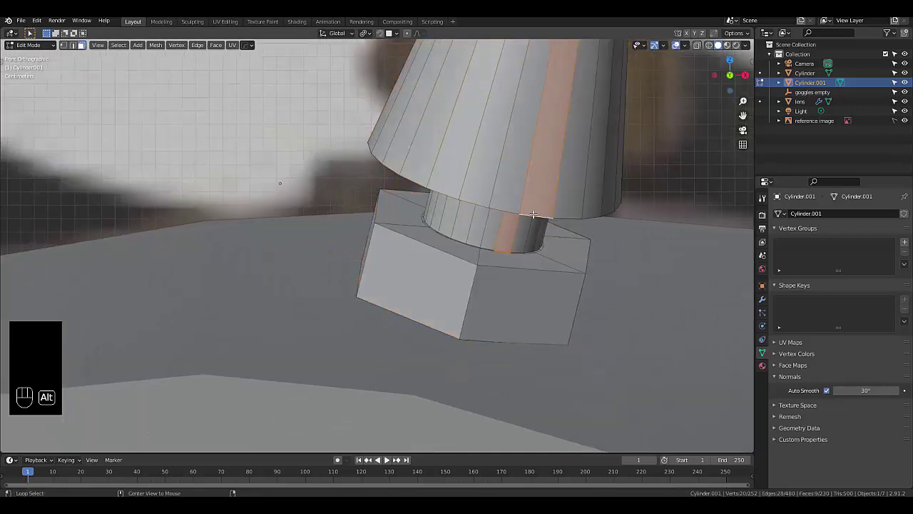
key("2")
left_click(533, 214, "alt")
scroll(535, 215, "down", 4)
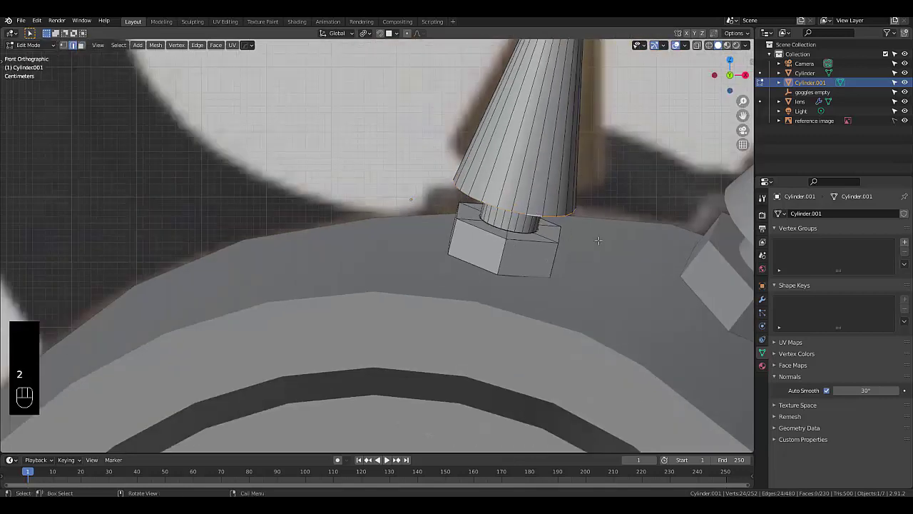
key("s")
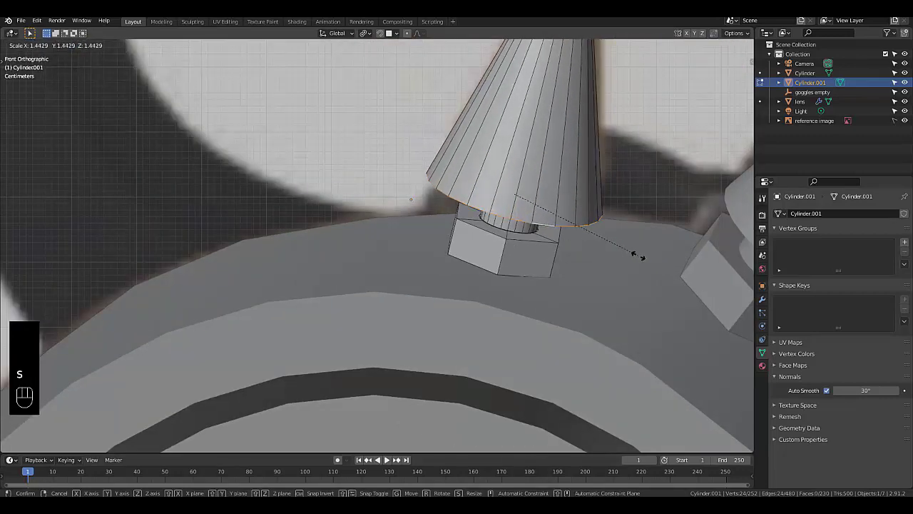
left_click(637, 255)
scroll(621, 243, "down", 4)
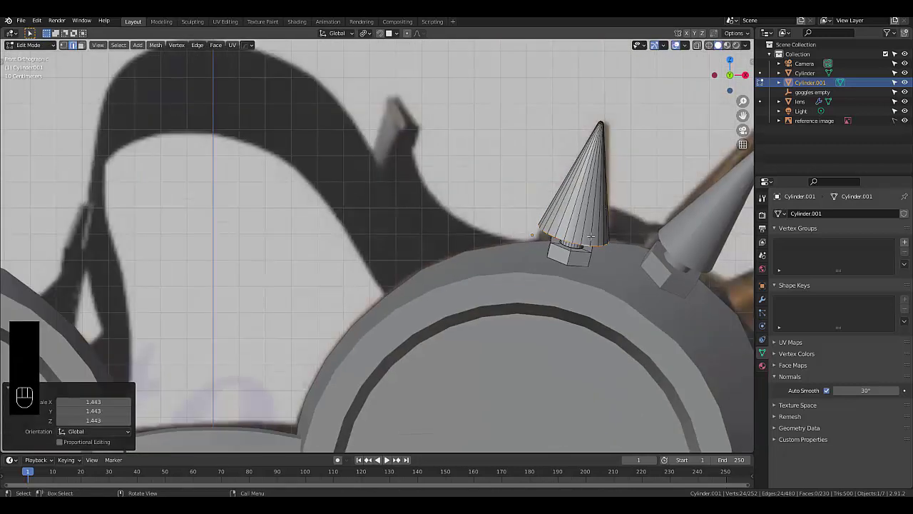
Step: Bevel the cone's bottom rim loop 0.104 m with 4 segments
mouse_move(585, 245)
middle_mouse_down()
mouse_move(476, 248)
mouse_move(571, 251)
middle_mouse_up()
scroll(574, 251, "up", 2)
scroll(574, 250, "up", 4)
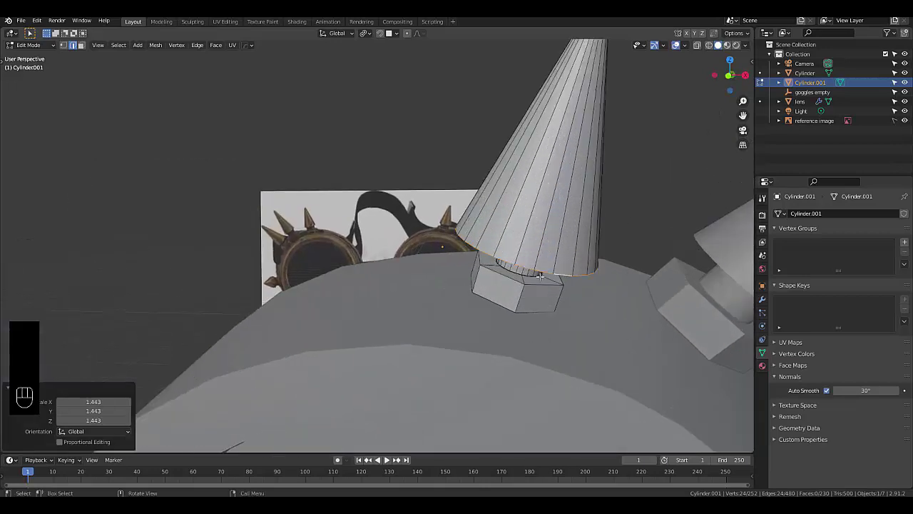
key("ctrl+b")
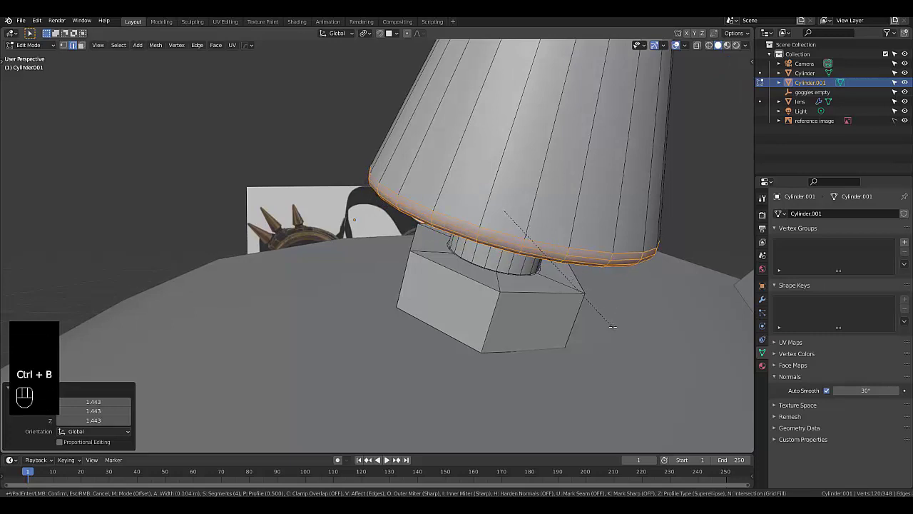
left_click(613, 326)
scroll(595, 319, "down", 4)
middle_click_drag(595, 319, 642, 305)
key("Tab")
Step: Select the larger spike's cone and enter Edit Mode on it
left_click(461, 287)
left_click(635, 271)
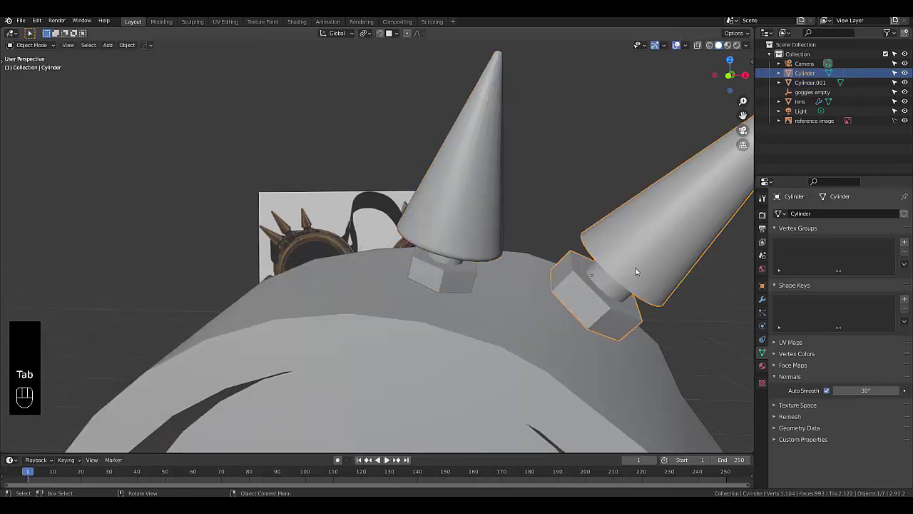
key("Tab")
left_click(663, 273)
scroll(617, 291, "up", 3)
scroll(618, 292, "up", 1)
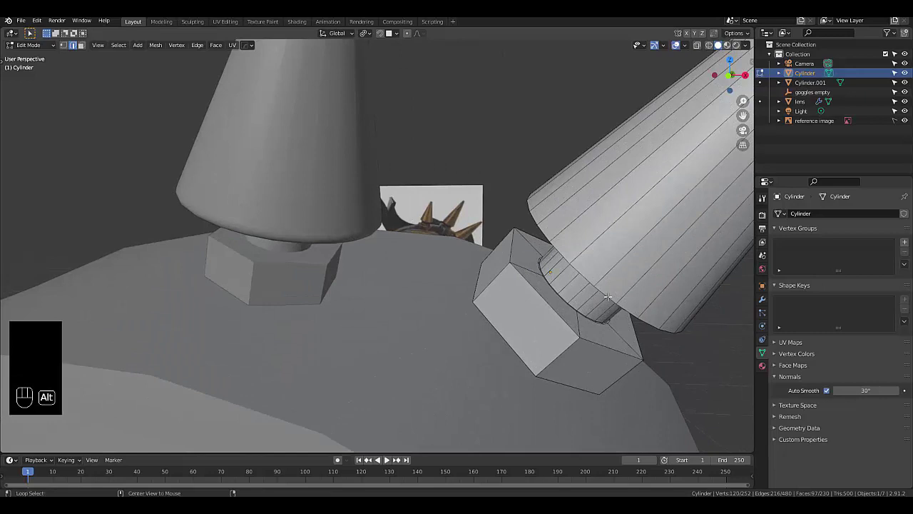
Step: Bevel its bottom rim loop 0.0644 m in 4 segments and return to Object Mode
left_click(607, 296, "alt")
key("ctrl")
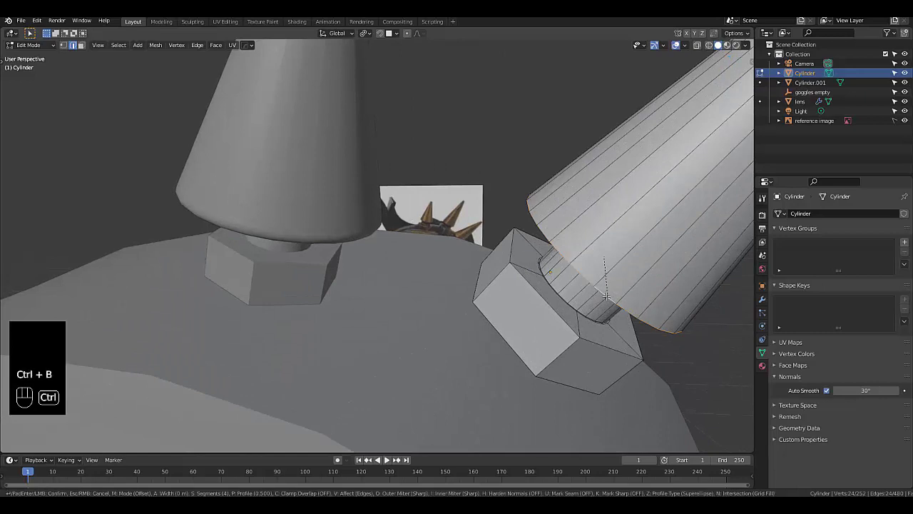
left_click(591, 300)
middle_click_drag(589, 305, 587, 303)
scroll(589, 302, "down", 5)
middle_click_drag(607, 333, 545, 300)
scroll(545, 307, "up", 8)
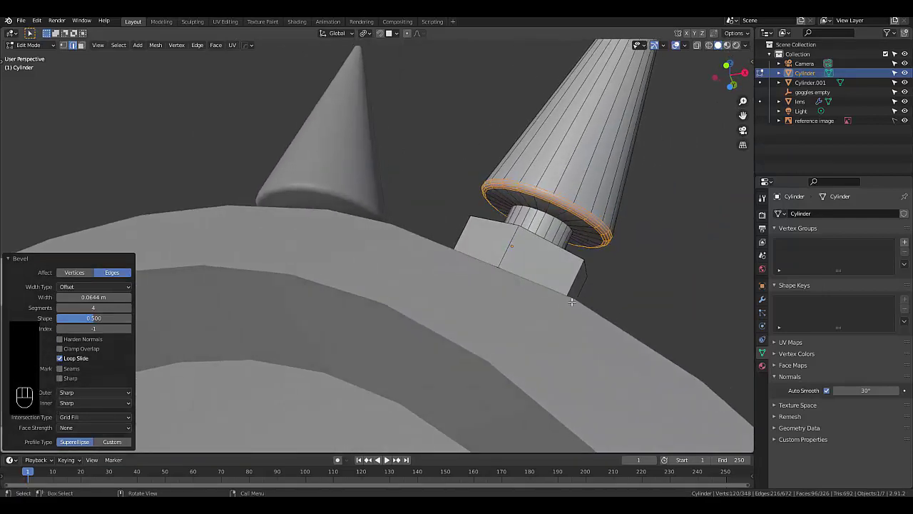
key("Tab")
middle_click_drag(523, 281, 544, 259)
middle_click_drag(602, 197, 640, 203)
Step: Move the first spike down so its nut rests on the rim
key("d")
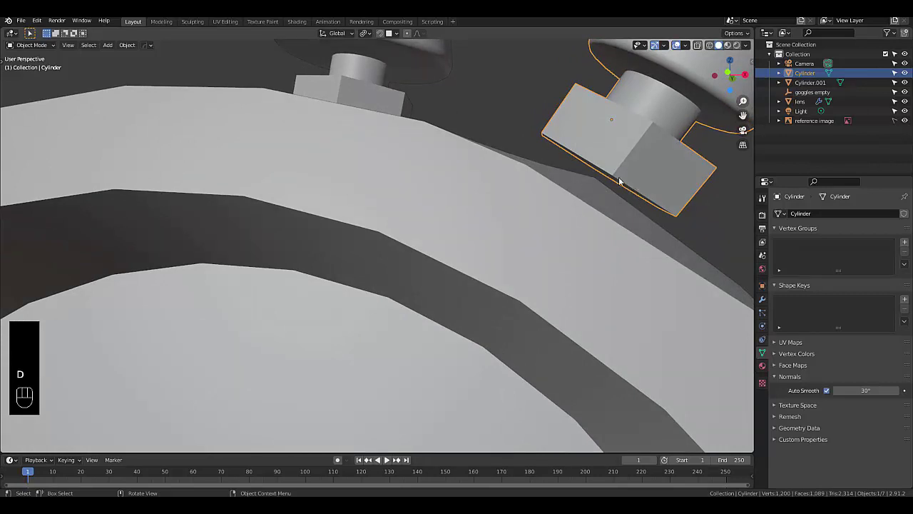
key("g")
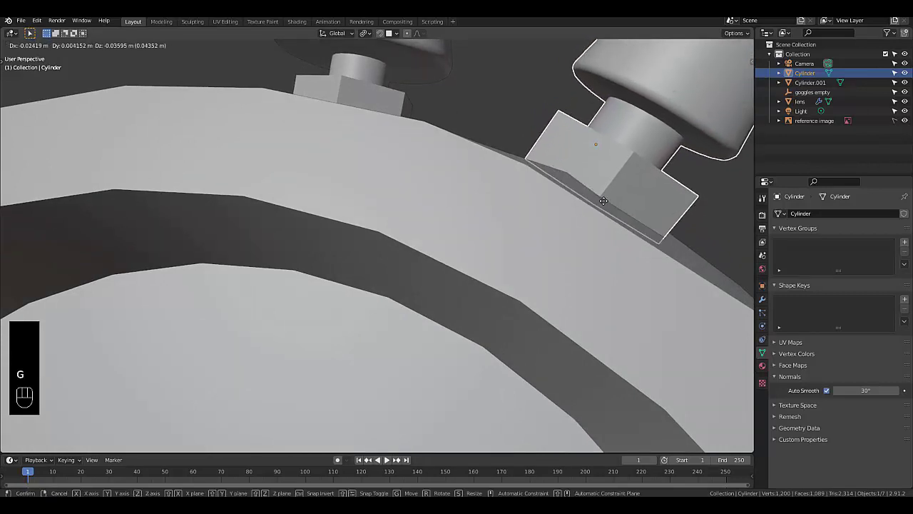
left_click(603, 201)
scroll(572, 220, "down", 5)
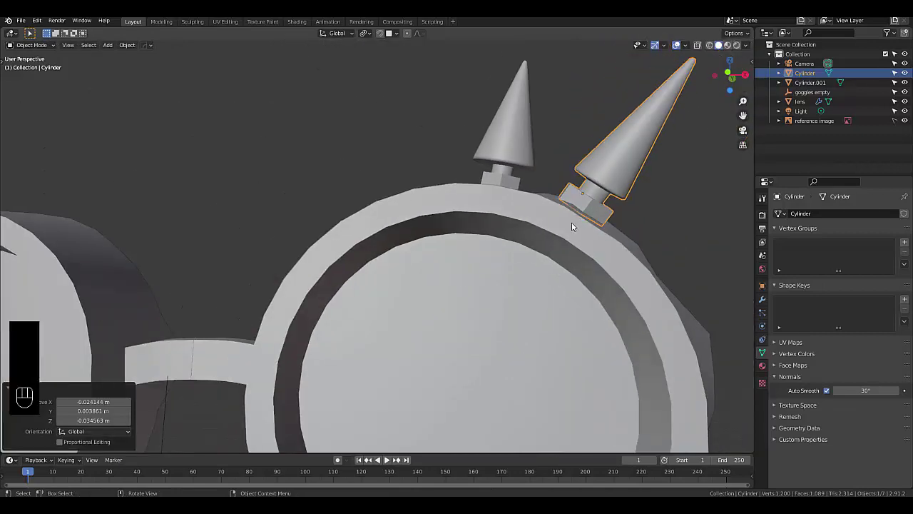
scroll(574, 223, "down", 3)
middle_click_drag(579, 223, 567, 245)
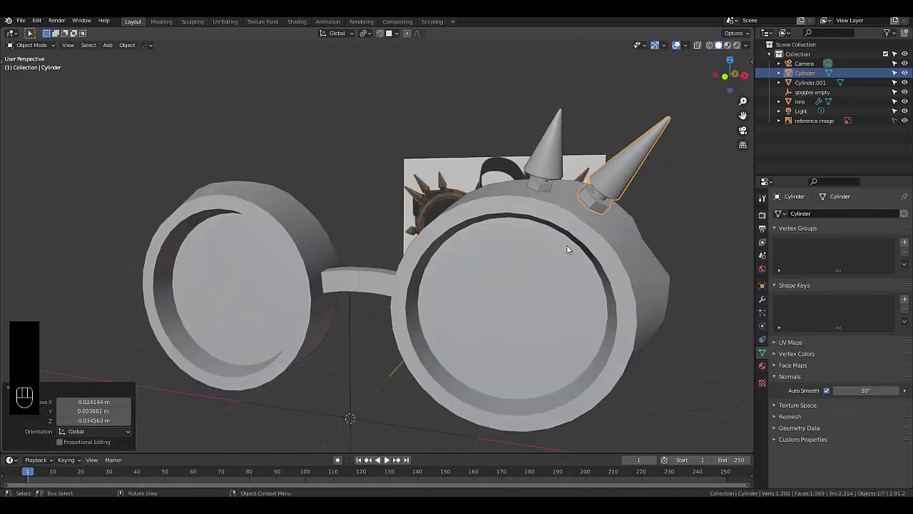
Step: Check the spike from front and right views and refine its placement flush against the rim
key("KP_1")
scroll(584, 194, "up", 1)
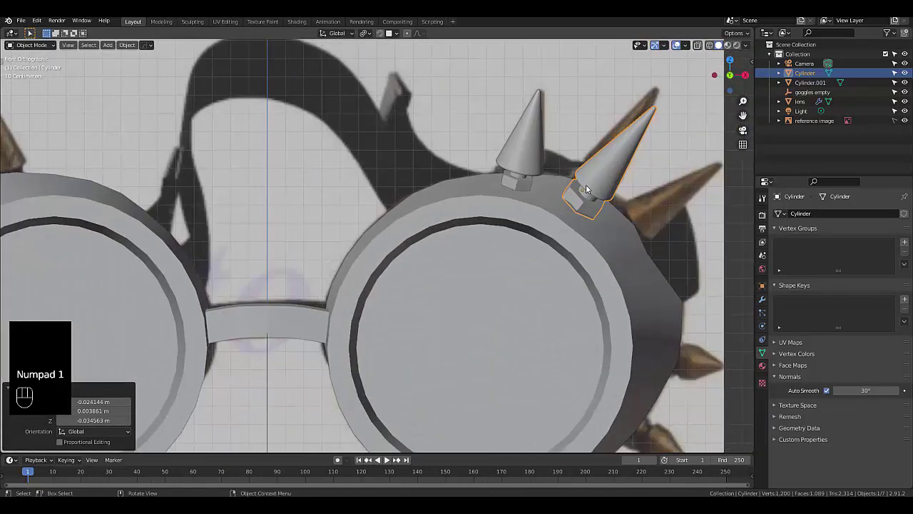
middle_click_drag(571, 220, 452, 221)
key("KP_3")
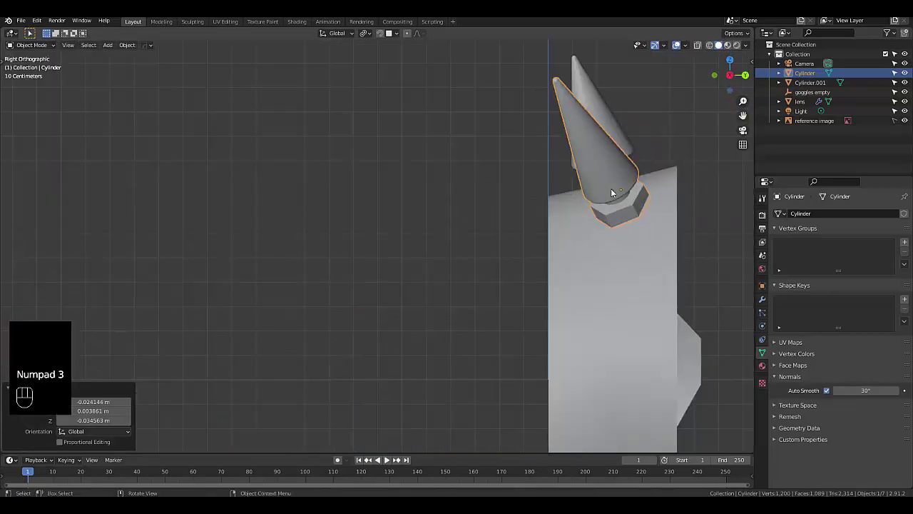
key("g")
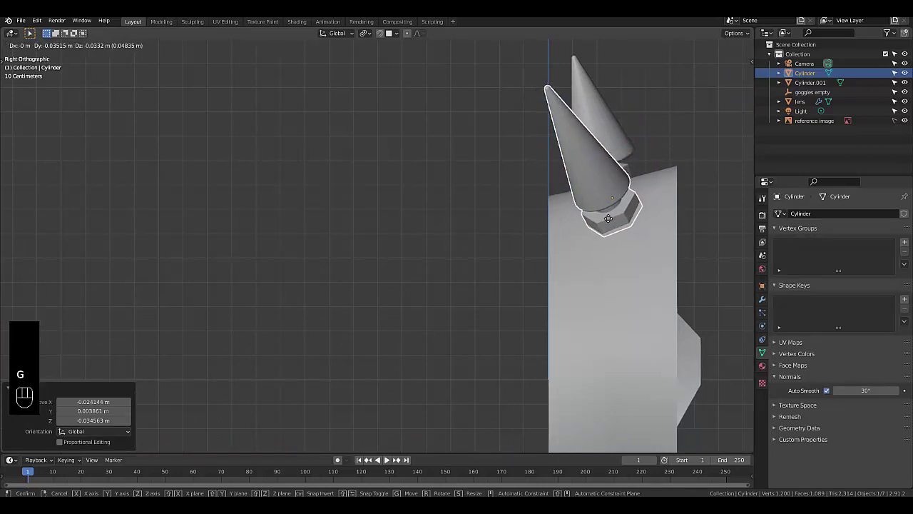
left_click(608, 219)
mouse_move(610, 226)
middle_mouse_down()
mouse_move(638, 227)
mouse_move(601, 235)
middle_mouse_up()
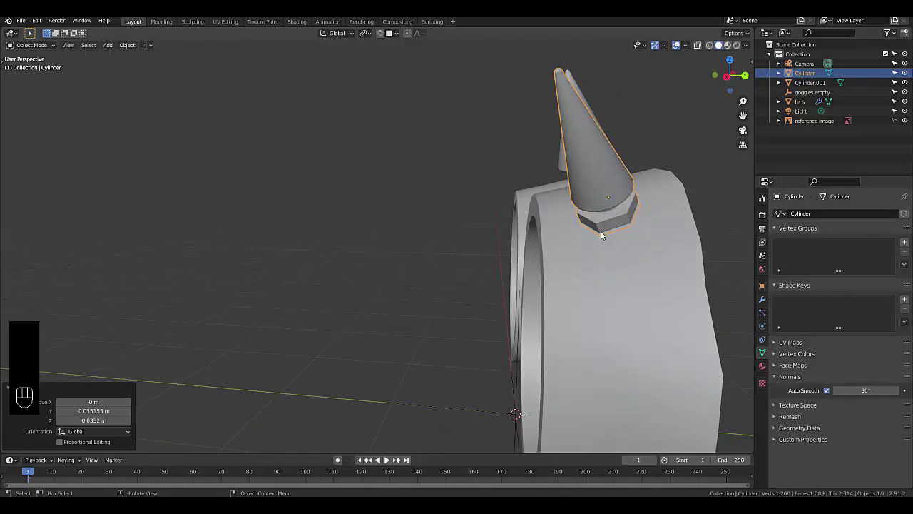
key("KP_3")
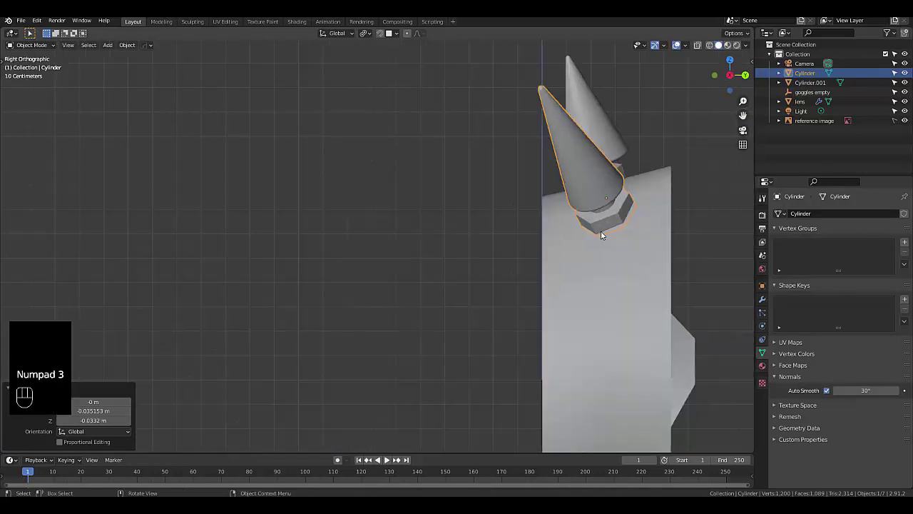
key("shift")
Step: Duplicate the spike with its nut and tilt the copy about 19.3° in front view
key("shift+d")
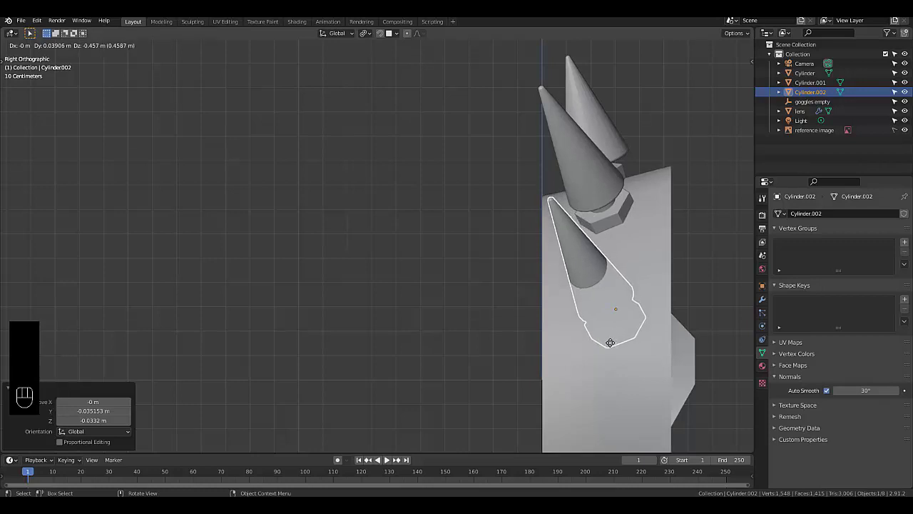
left_click(610, 347)
key("KP_1")
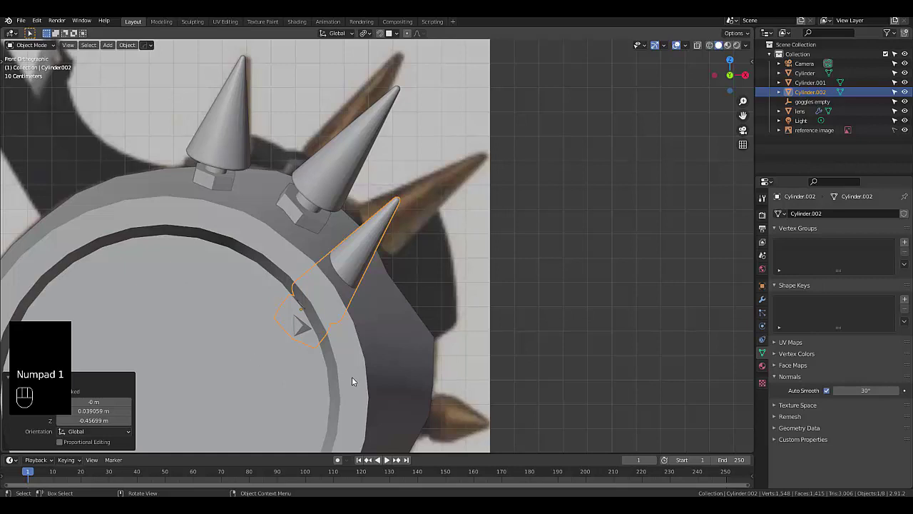
key("r")
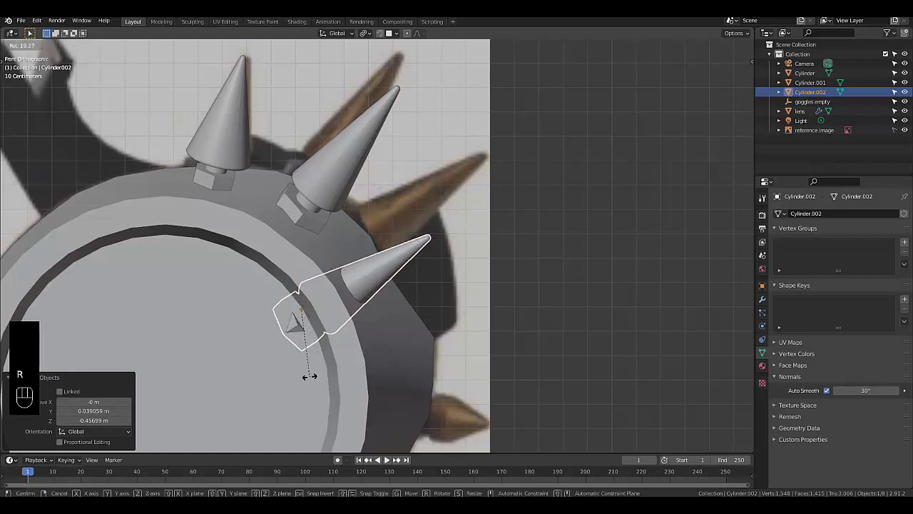
left_click(309, 376)
Step: Move the copy 0.21873 m in X and 0.31833 m in Z onto the upper-right rim
key("g")
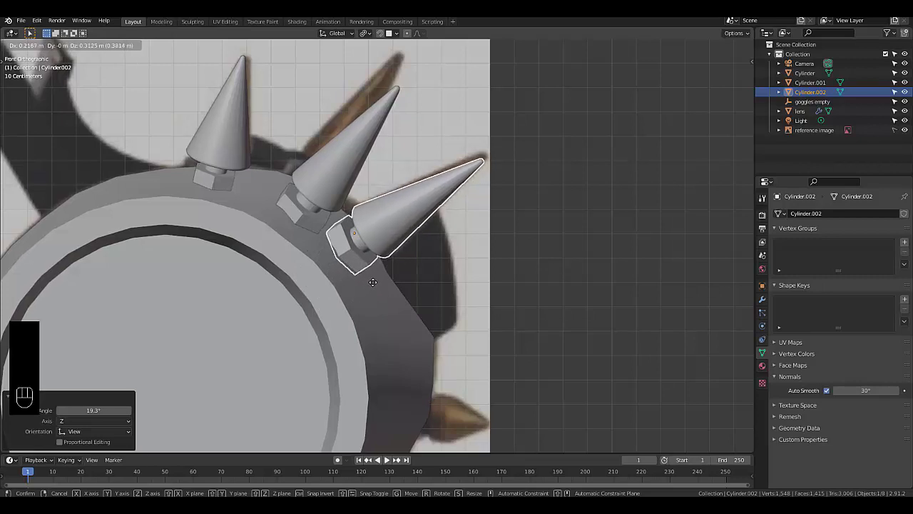
left_click(372, 285)
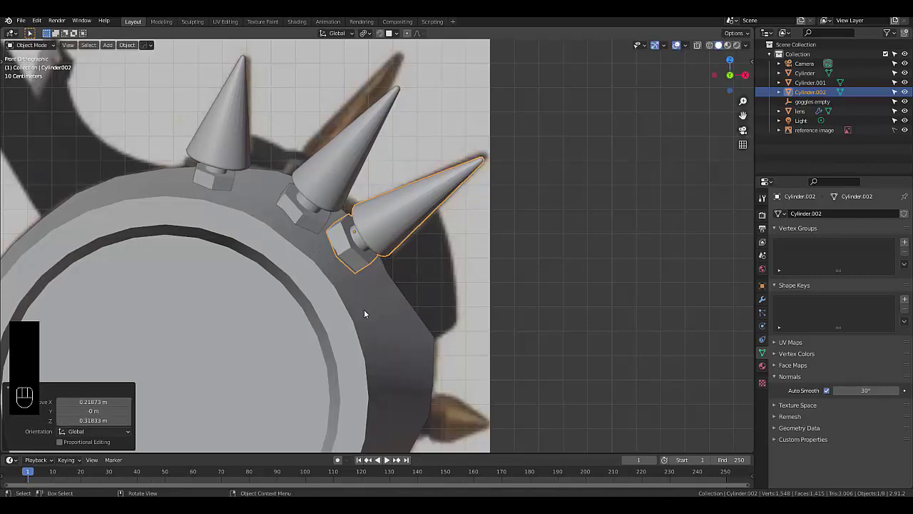
scroll(364, 311, "down", 5)
scroll(364, 312, "up", 6)
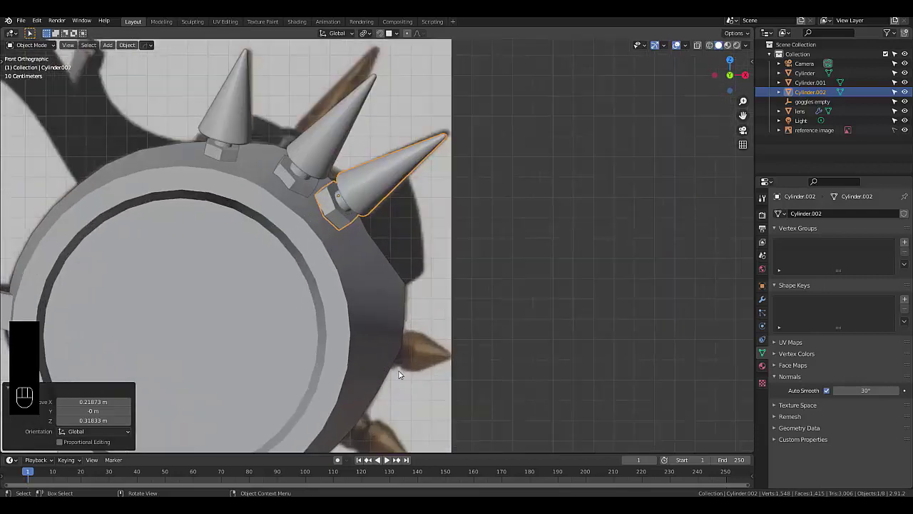
scroll(360, 300, "down", 2)
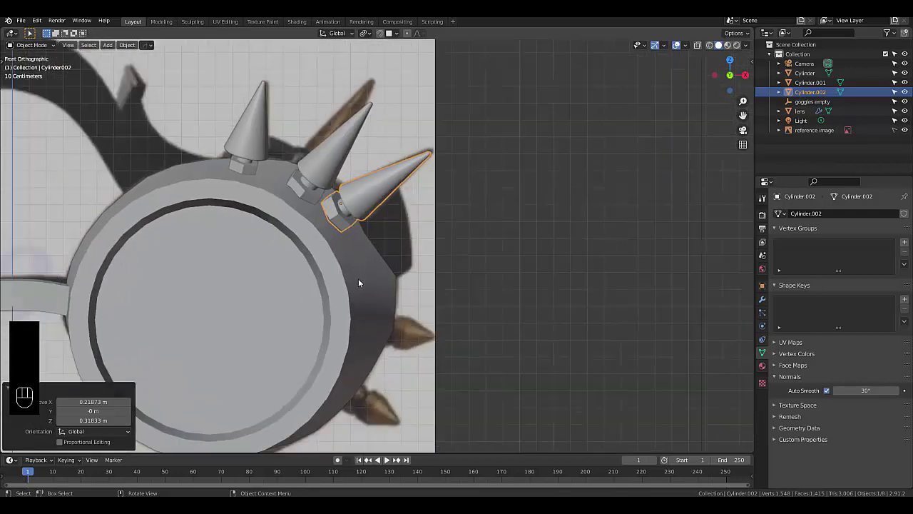
key("KP_3")
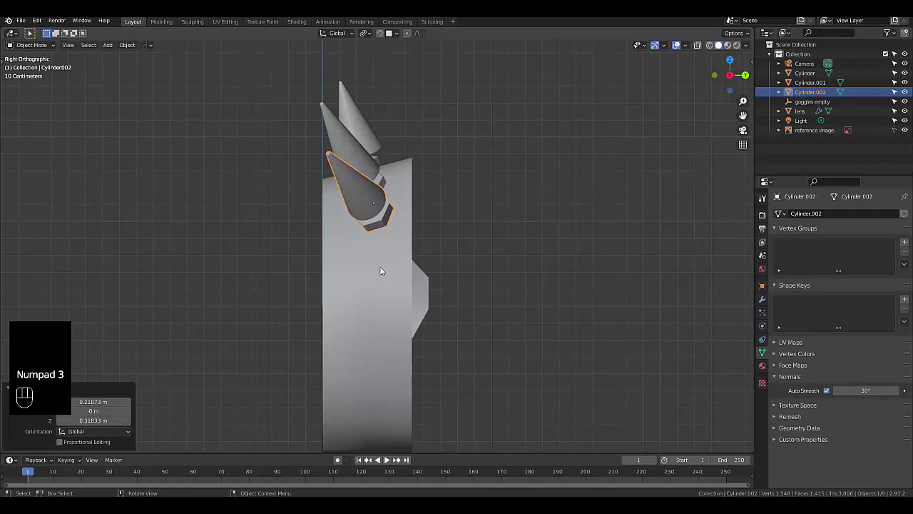
Step: Duplicate the spike with its nut and drop the copy lower on the rim
key("shift+d")
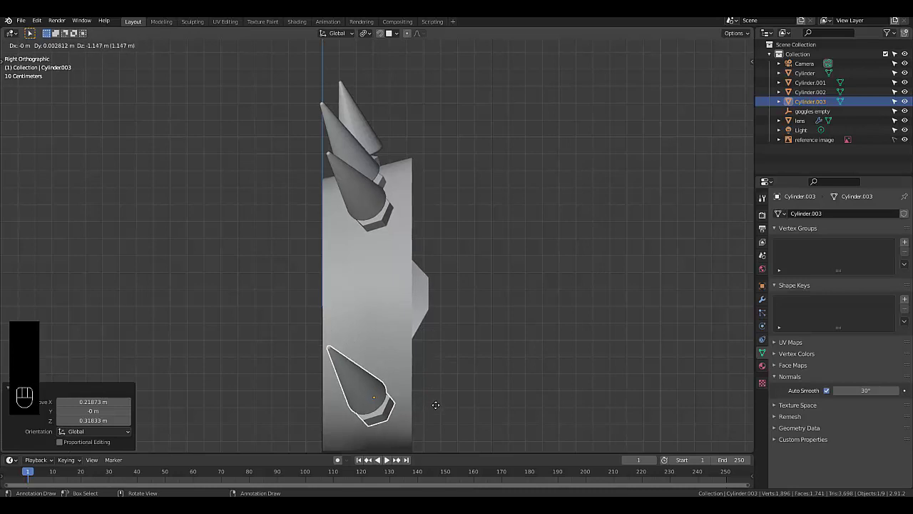
left_click(435, 405)
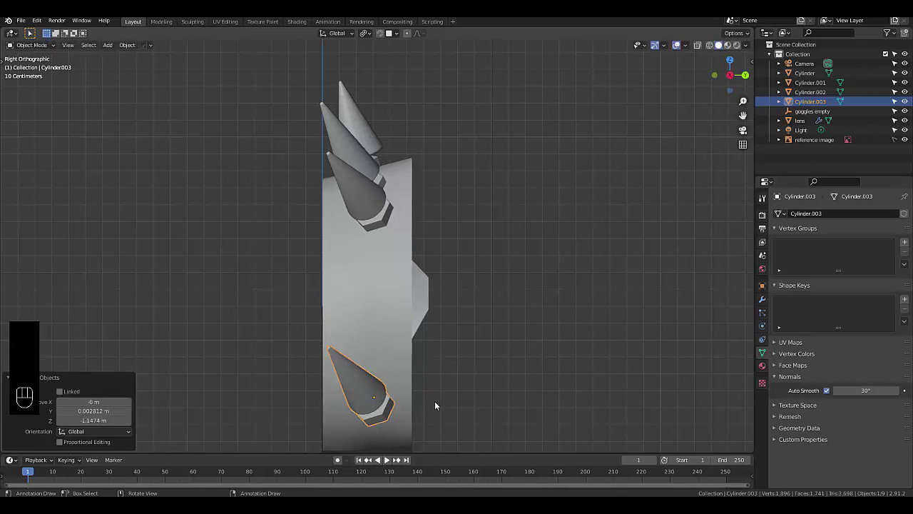
key("KP_1")
scroll(370, 336, "down", 4)
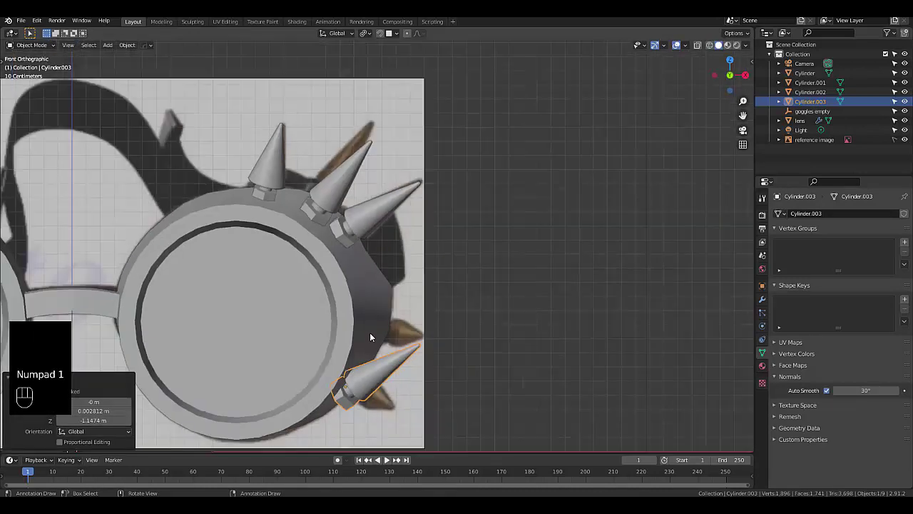
scroll(384, 341, "up", 8)
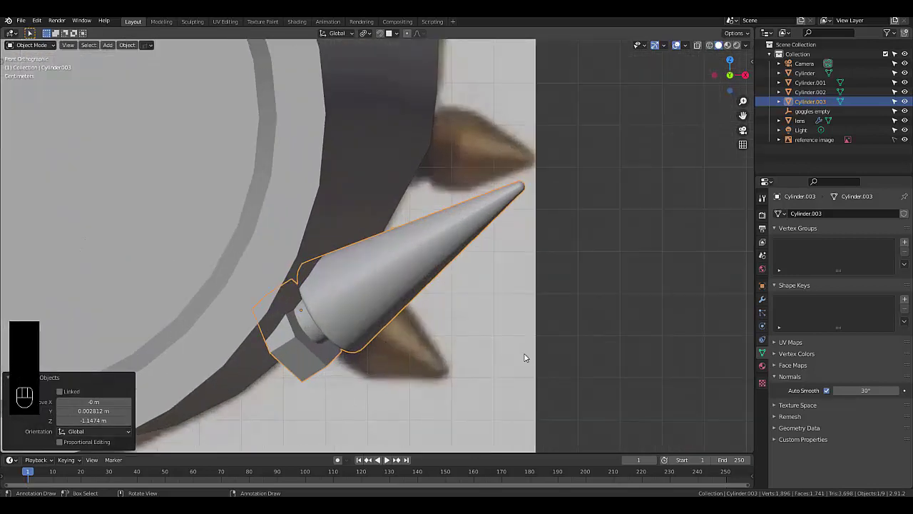
scroll(549, 314, "down", 2)
Step: Rotate the copy 67.3° and seat it on the lower-right rim (0.10059 m X, 0.027124 m Z)
key("r")
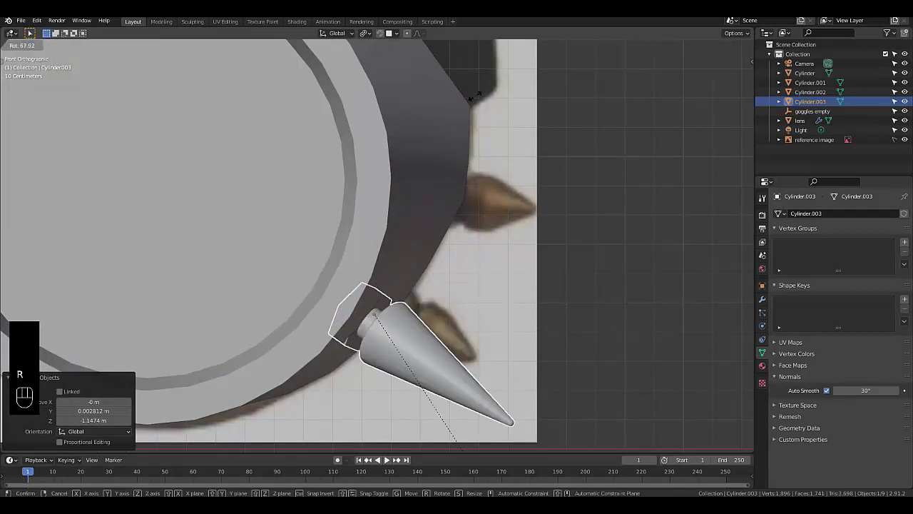
left_click(429, 165)
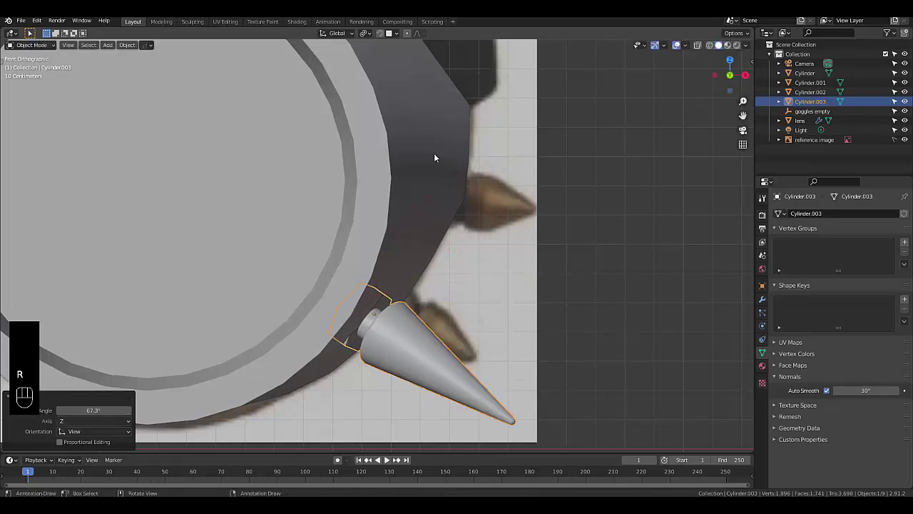
scroll(422, 376, "down", 3)
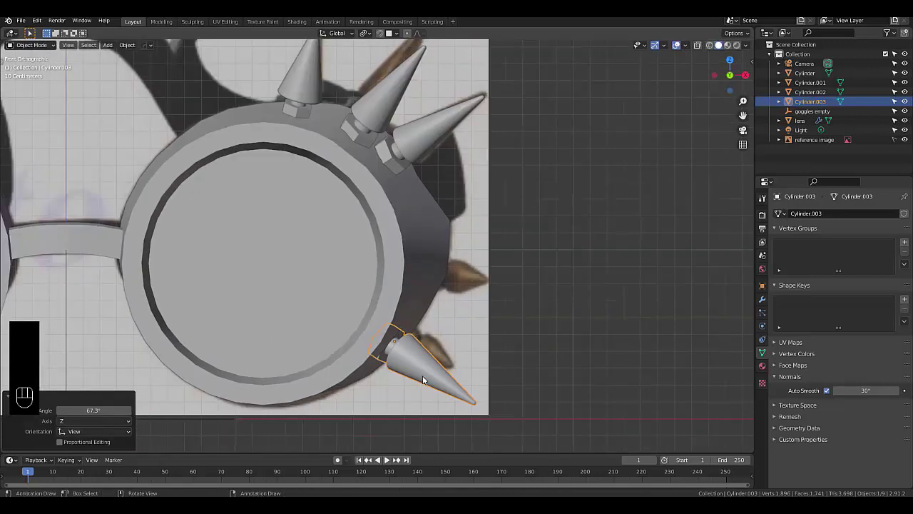
scroll(423, 375, "up", 4)
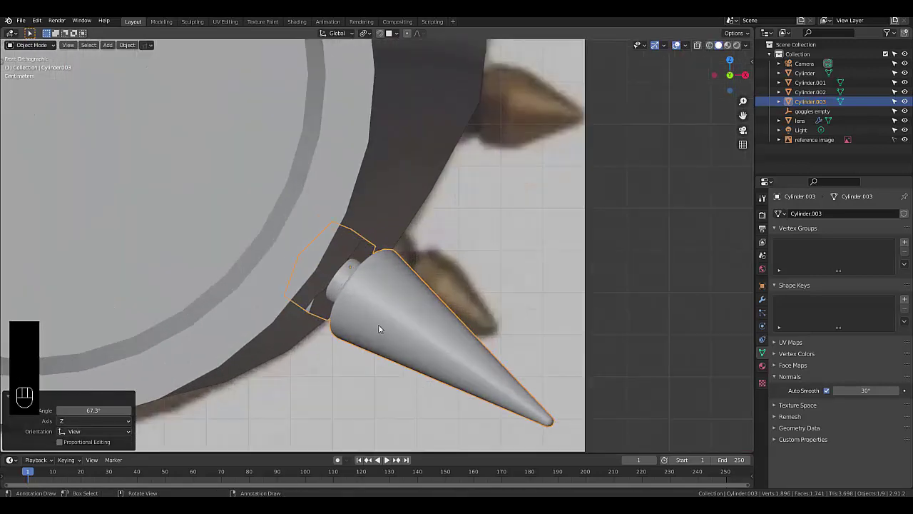
key("g")
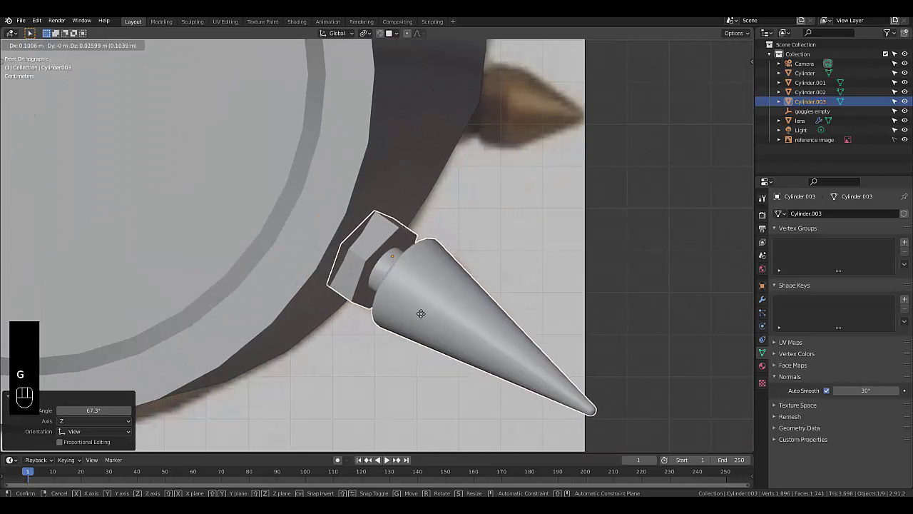
left_click(422, 315)
scroll(473, 334, "down", 2)
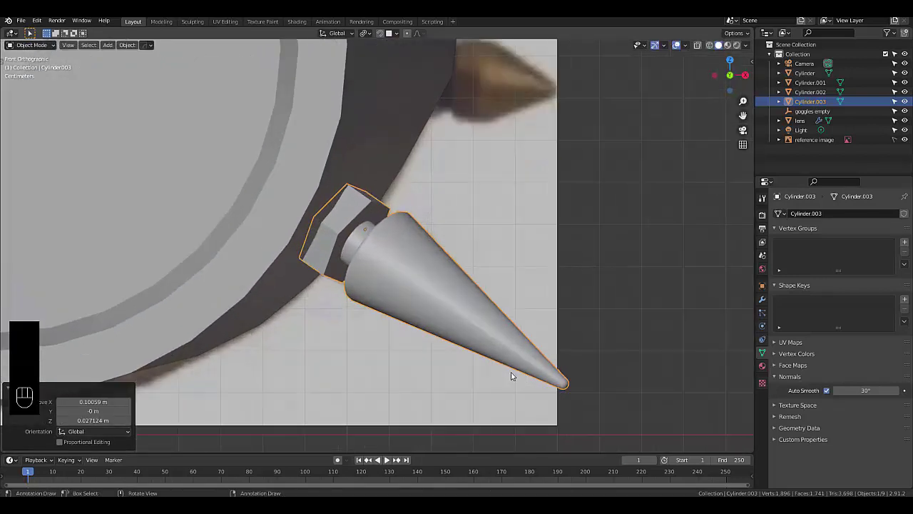
Step: In Edit Mode with X-ray on, pull the cone's tip vertex inward to shorten it
key("Tab")
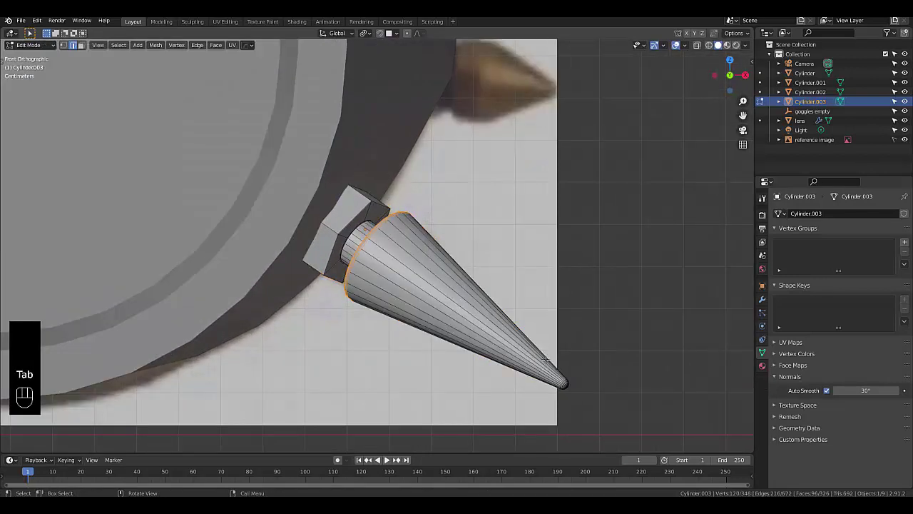
left_click(581, 398)
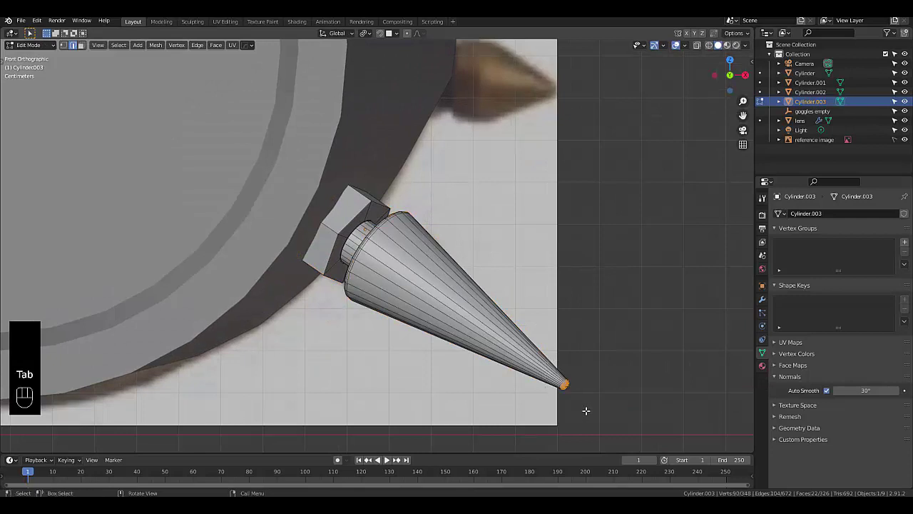
left_click(697, 45)
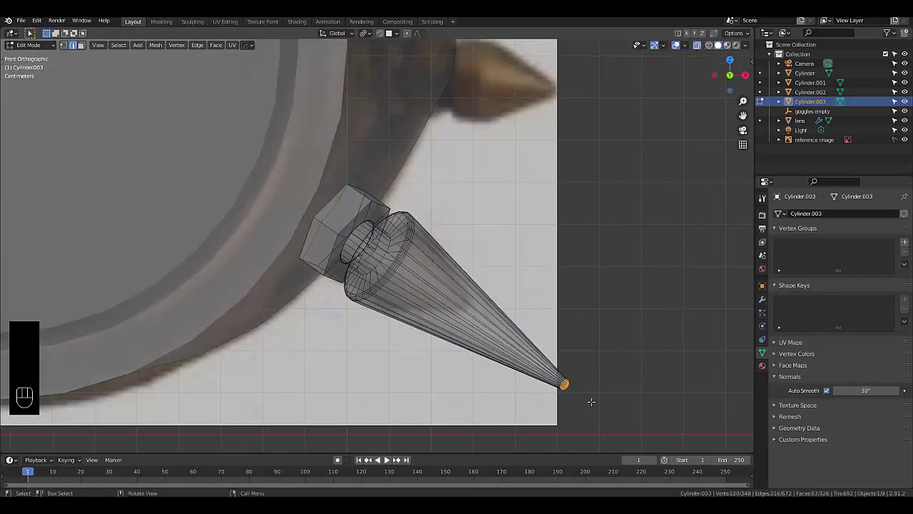
key("g")
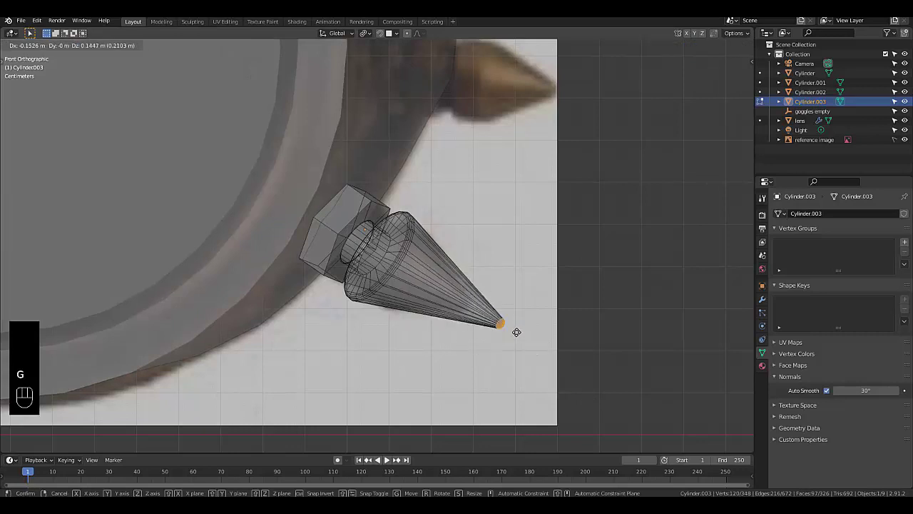
left_click(492, 322)
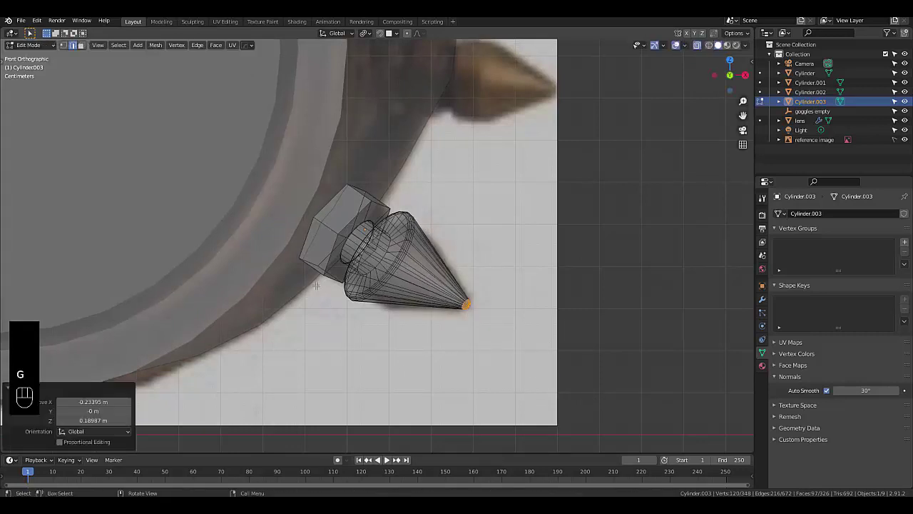
scroll(391, 291, "down", 1)
scroll(391, 291, "up", 1)
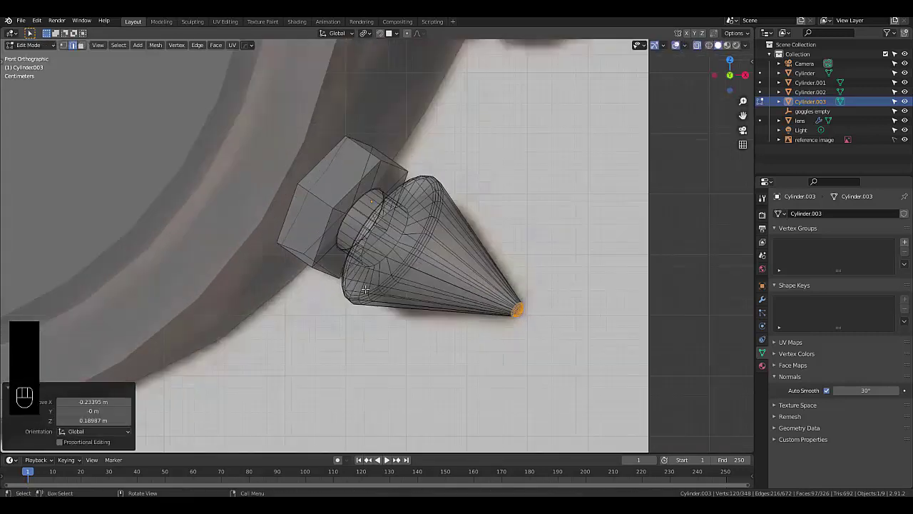
scroll(371, 285, "down", 2)
scroll(402, 203, "up", 4)
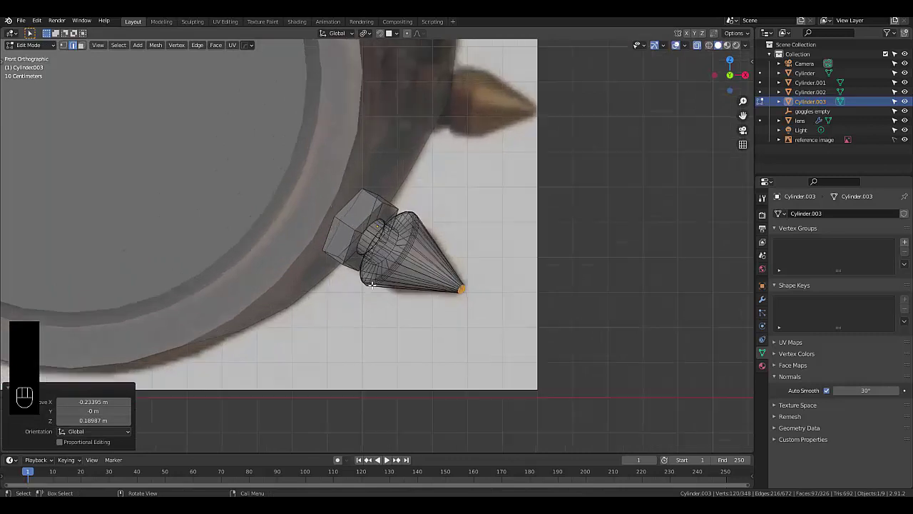
Step: Add a loop cut around the cone, scale it to 1.094, and turn X-ray off
key("ctrl")
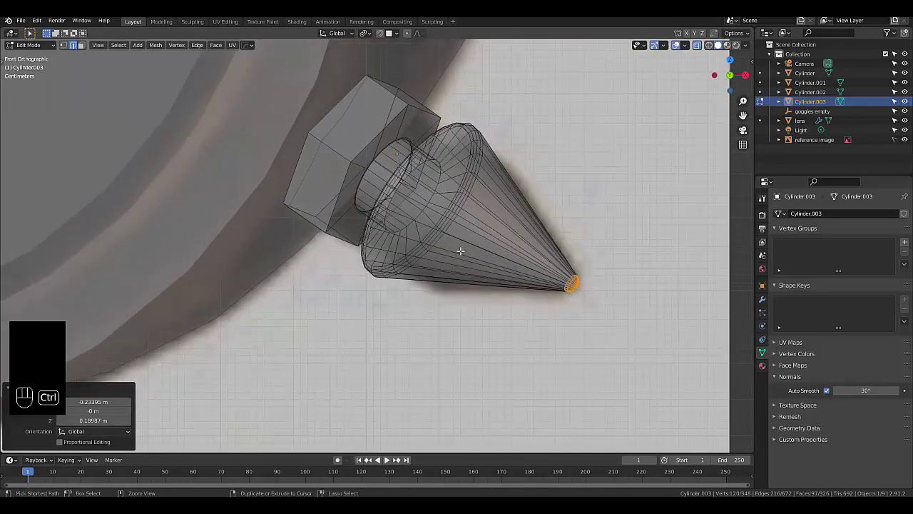
key("ctrl+r")
left_click(449, 213)
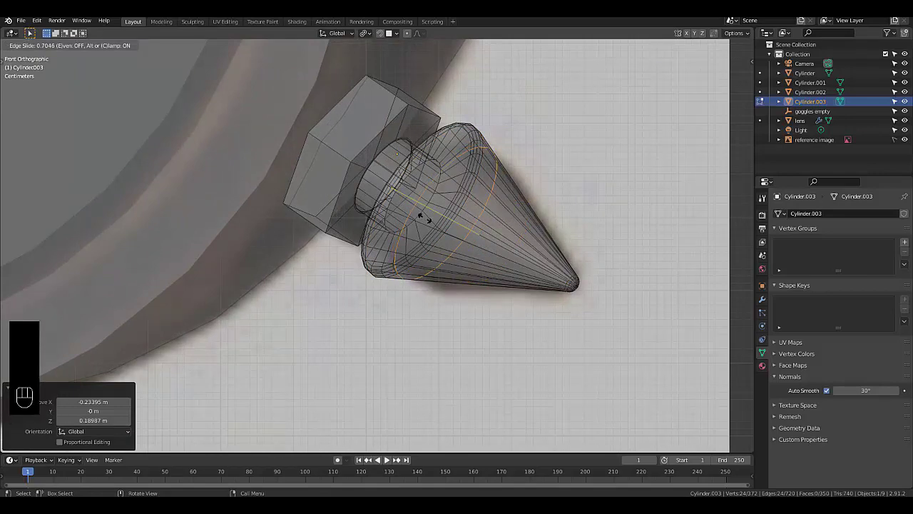
left_click(424, 219)
scroll(421, 228, "down", 5)
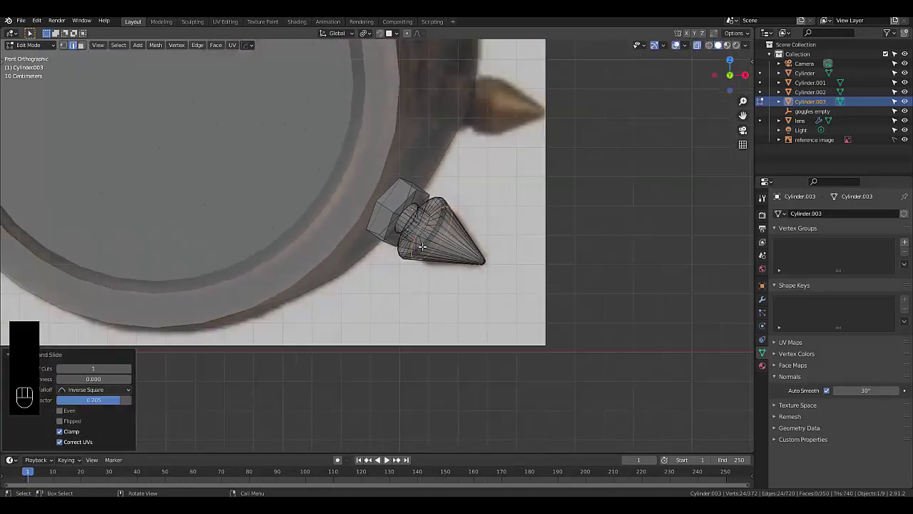
scroll(400, 257, "up", 5)
scroll(396, 264, "up", 3)
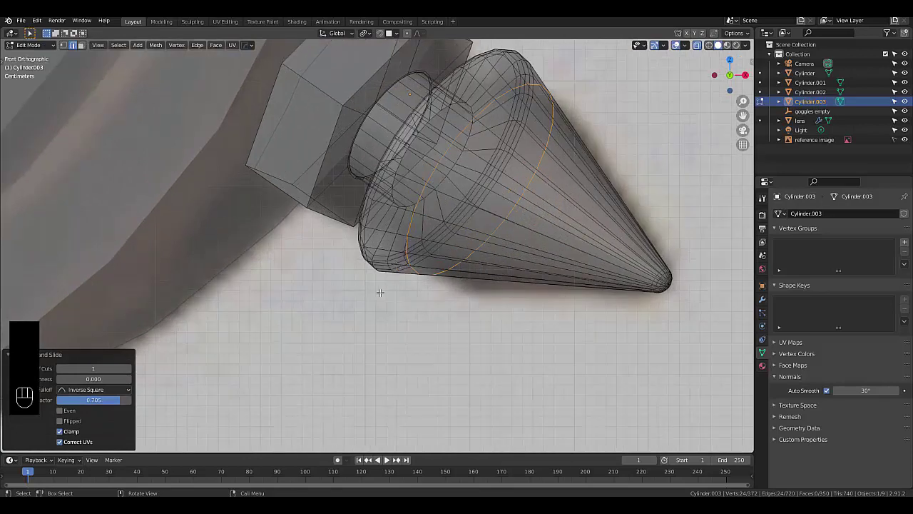
key("s")
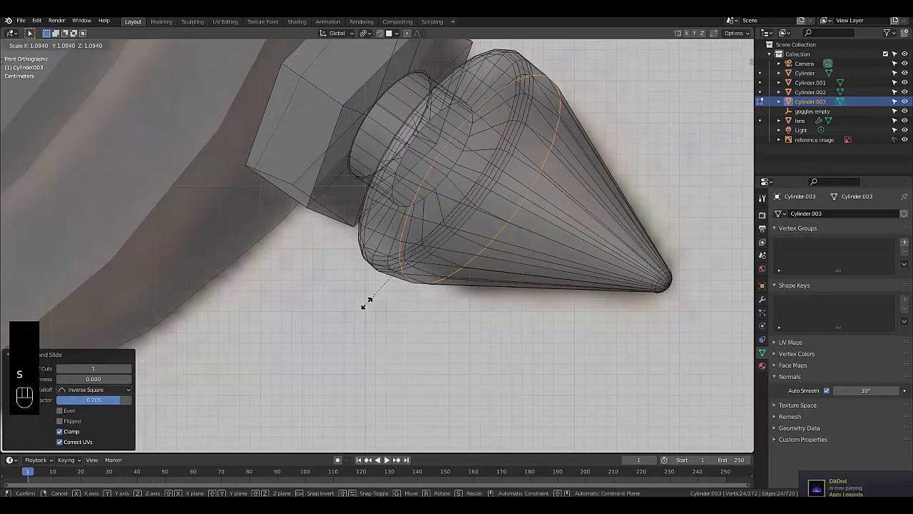
left_click(367, 302)
scroll(392, 289, "down", 2)
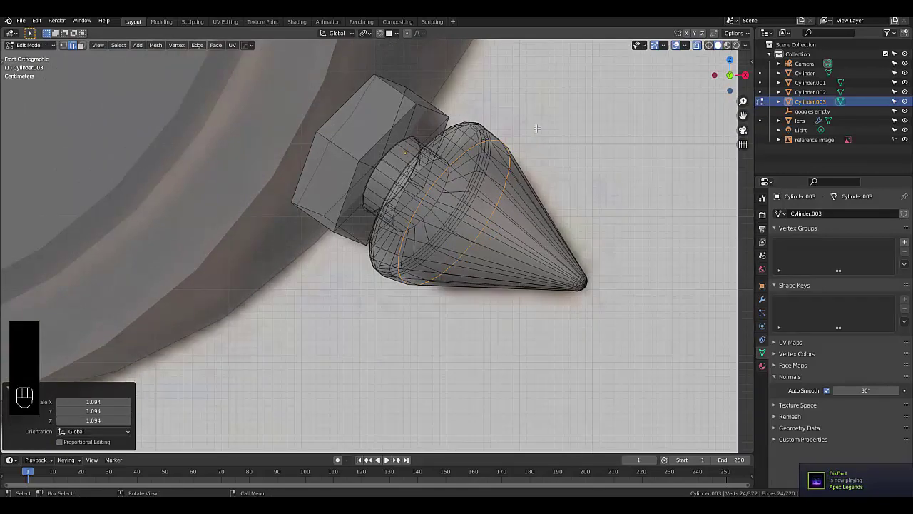
left_click(696, 47)
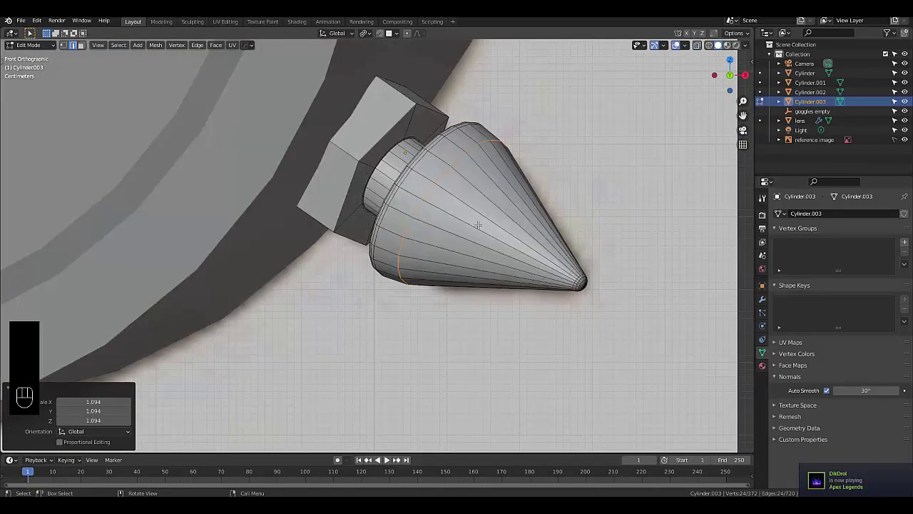
Step: Return to Object Mode and apply Shade Smooth to the fourth spike cone
key("Tab")
scroll(428, 230, "up", 2)
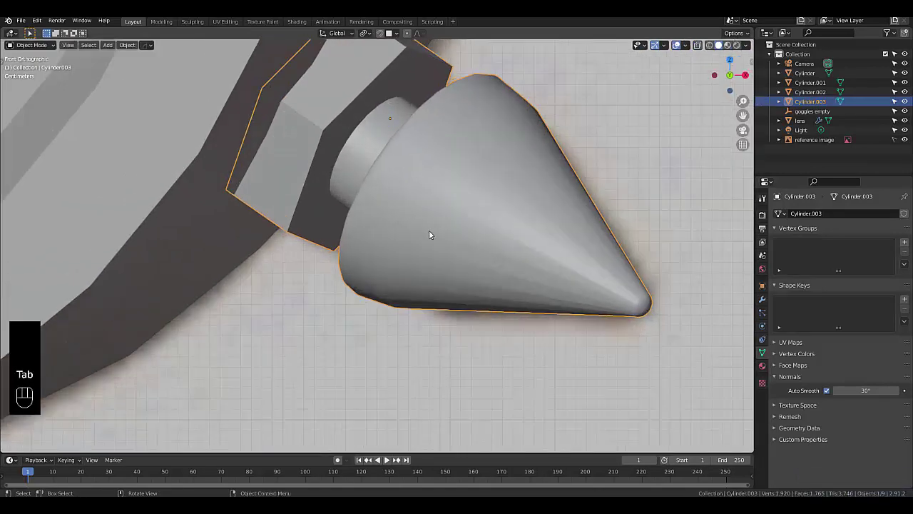
mouse_move(429, 234)
middle_mouse_down()
mouse_move(458, 198)
mouse_move(438, 228)
middle_mouse_up()
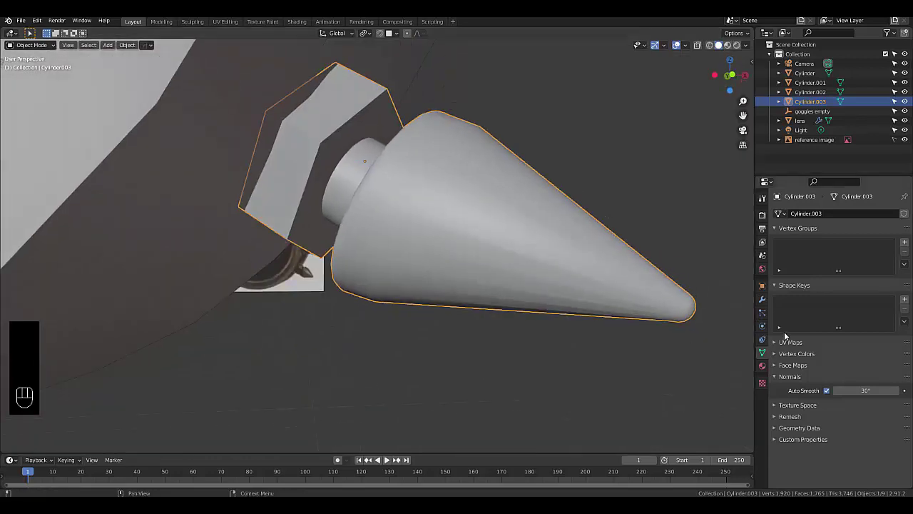
right_click(577, 265)
left_click(583, 264)
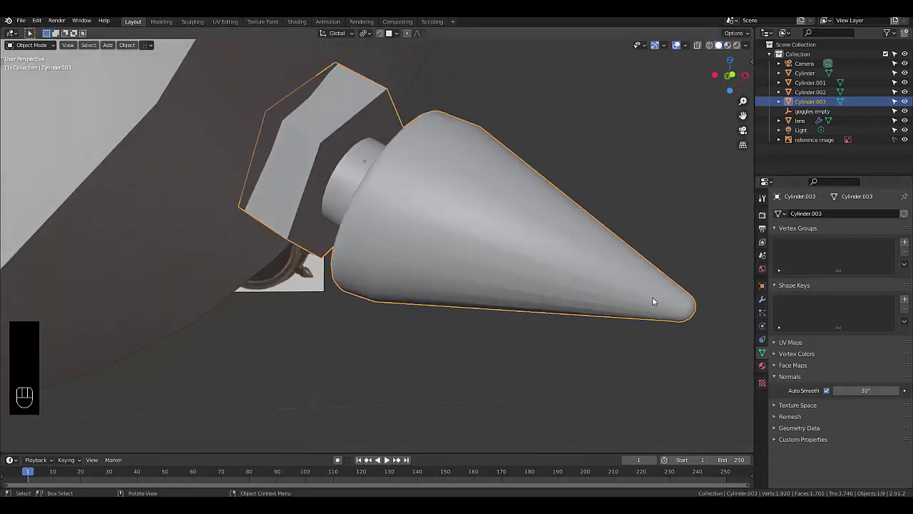
scroll(598, 304, "down", 3)
middle_click_drag(572, 295, 490, 164)
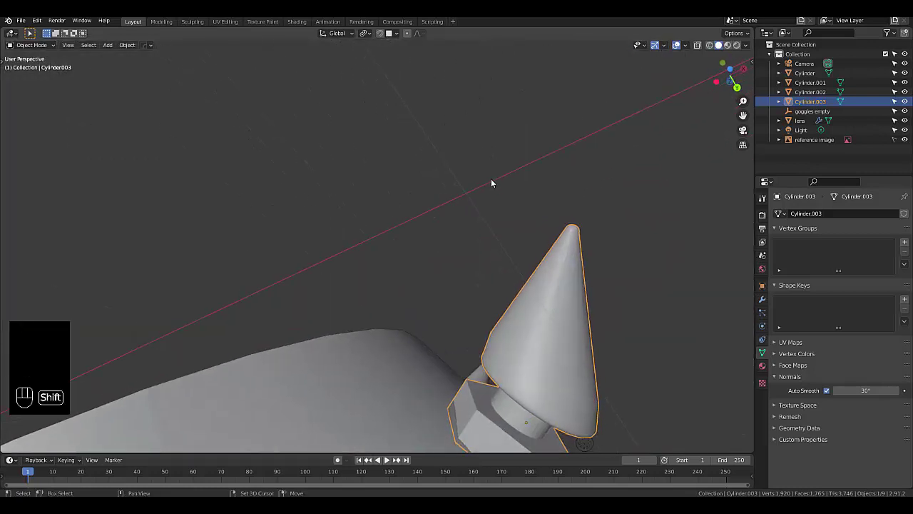
key("ctrl+z")
key("ctrl+z")
key("ctrl+z")
key("ctrl+z")
key("ctrl+z")
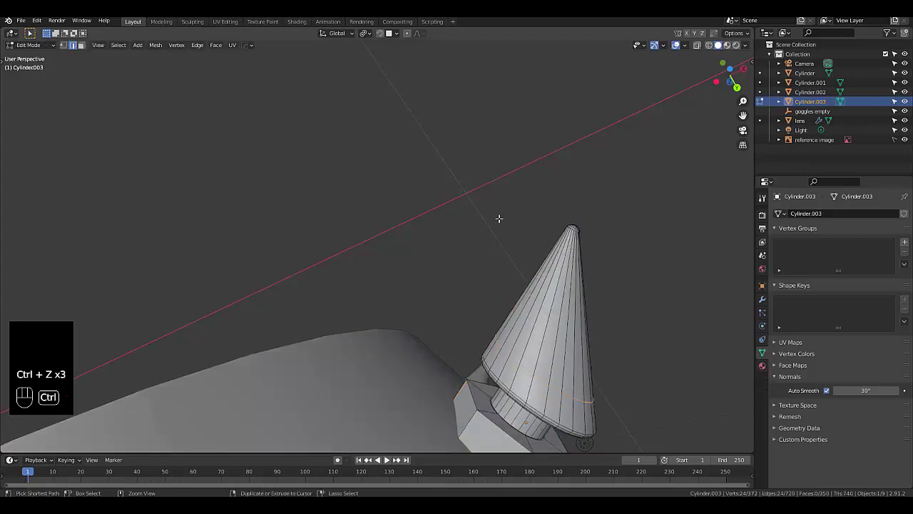
scroll(498, 218, "down", 4)
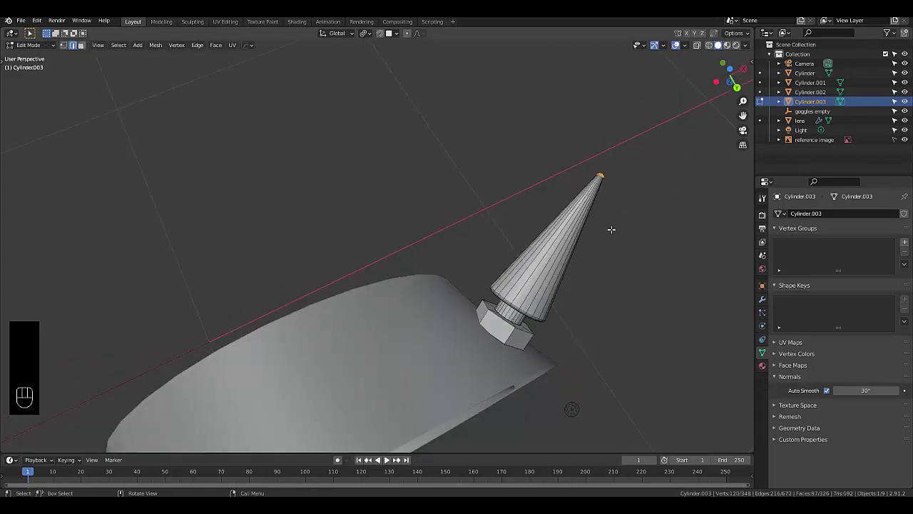
key("KP_3")
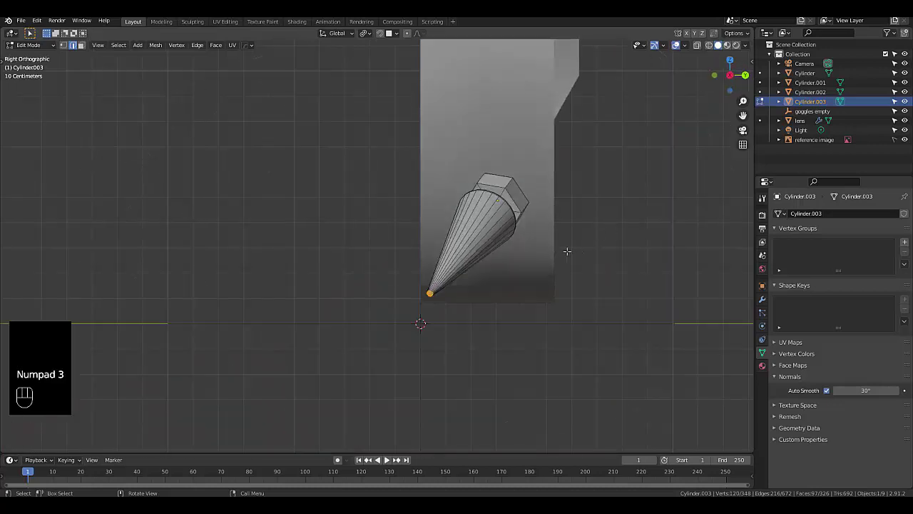
middle_click_drag(567, 251, 539, 297)
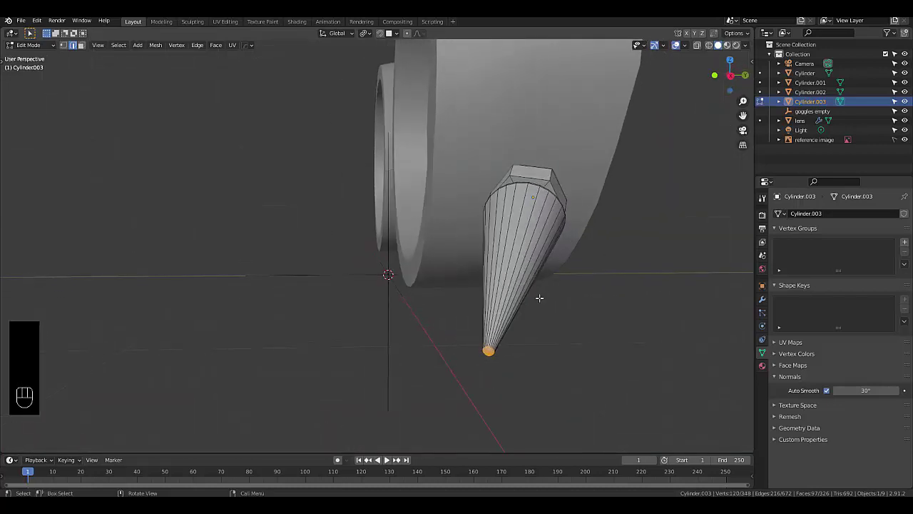
key("g")
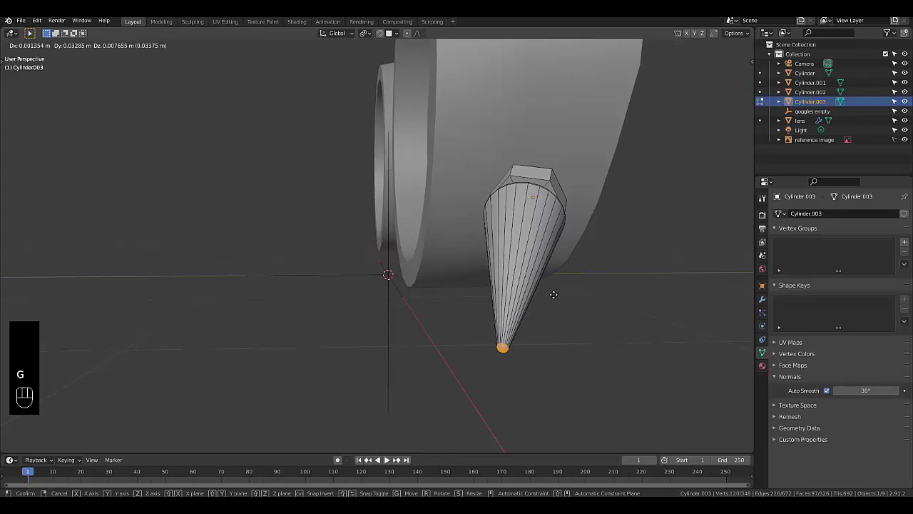
key("z")
key("z")
key("z")
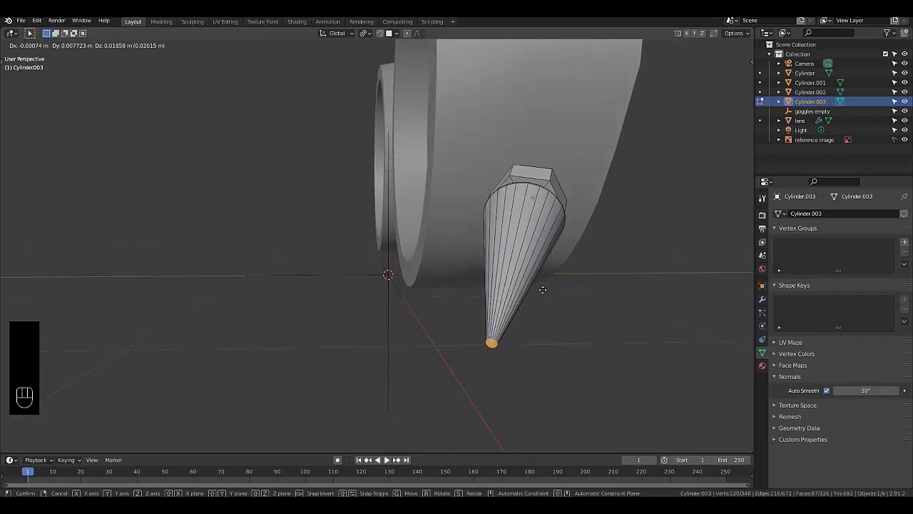
key("x")
key("x")
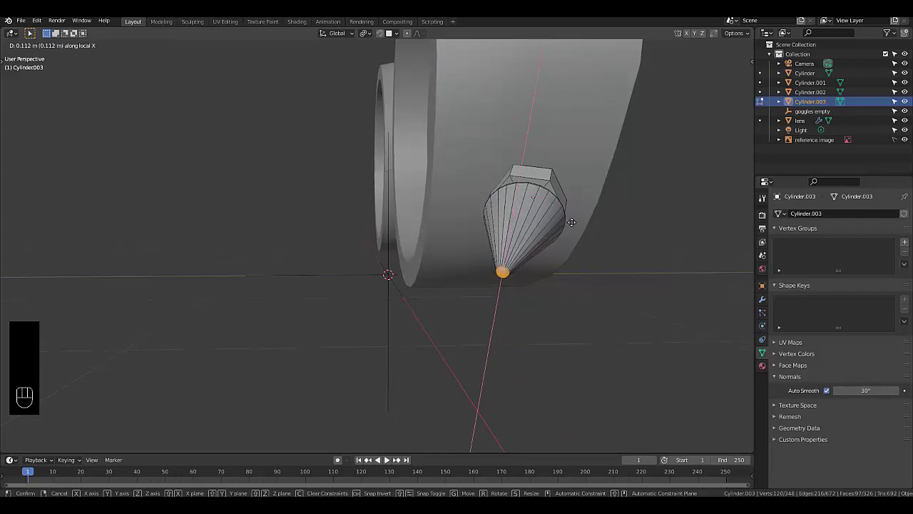
right_click(572, 222)
key("KP_1")
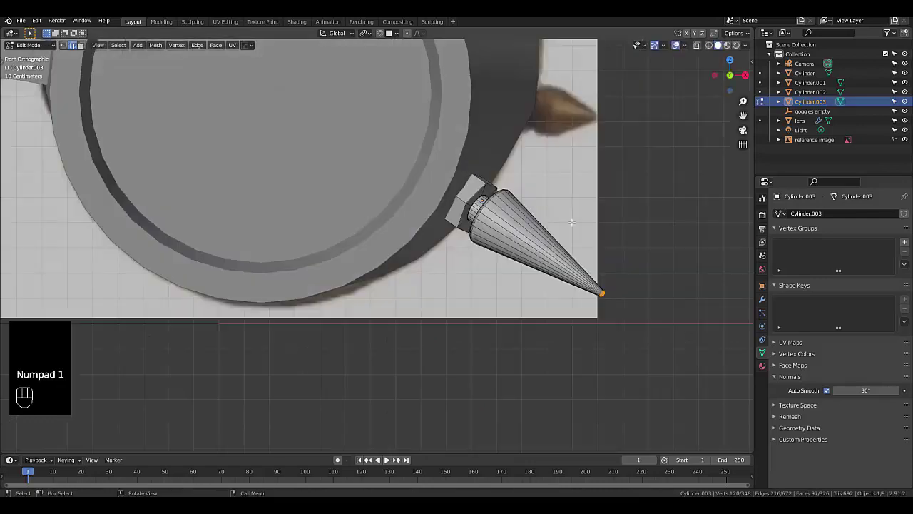
Step: Turn on X-ray and slide the spike's tip vertex inward along X to shorten the cone
left_click(697, 45)
scroll(571, 256, "up", 1)
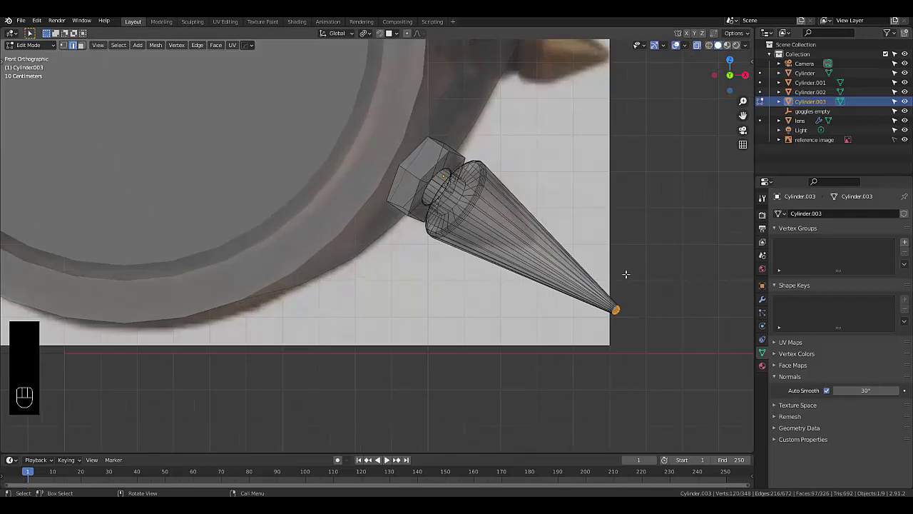
key("g")
key("x")
key("x")
key("x")
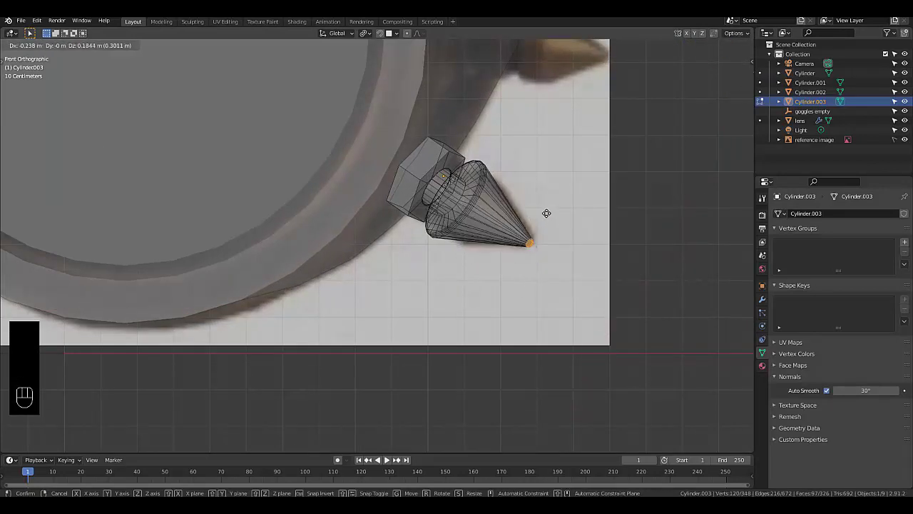
left_click(546, 213)
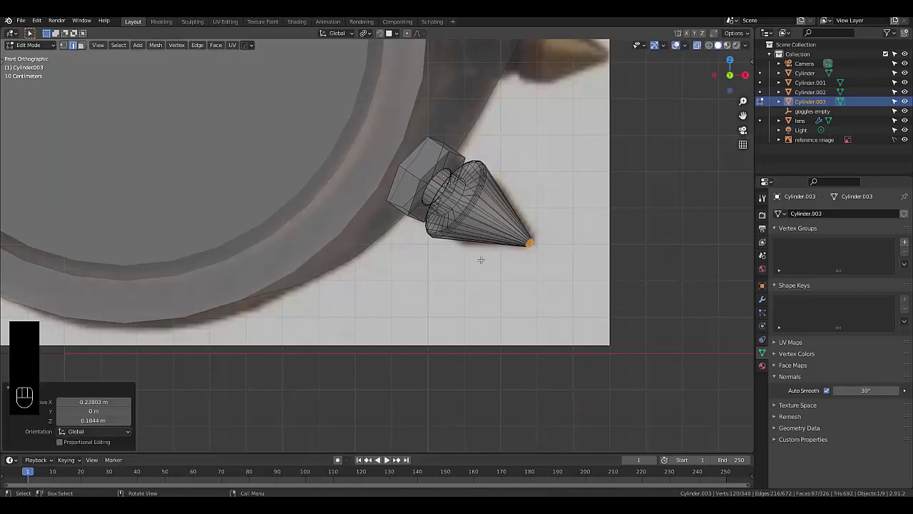
middle_click_drag(720, 352, 477, 147)
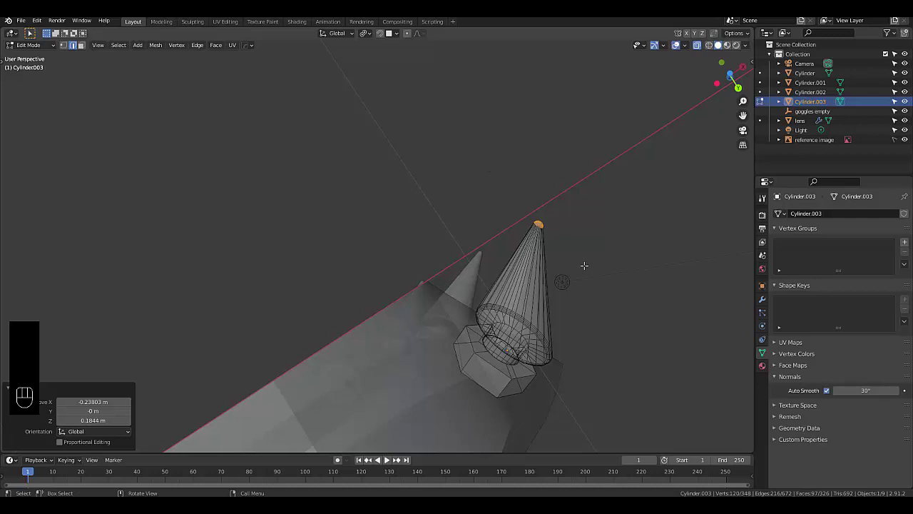
Step: Refine the tip position in Front view, pulling it in toward the nut
key("g")
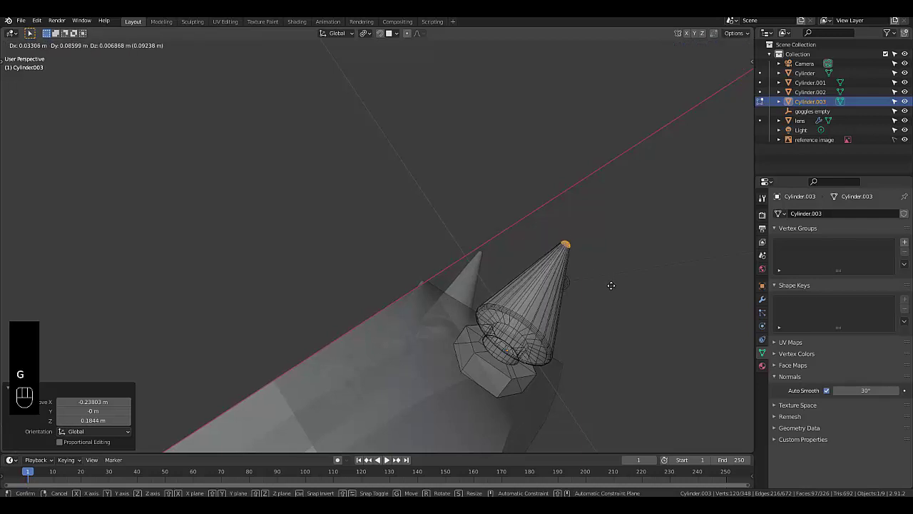
left_click(610, 290)
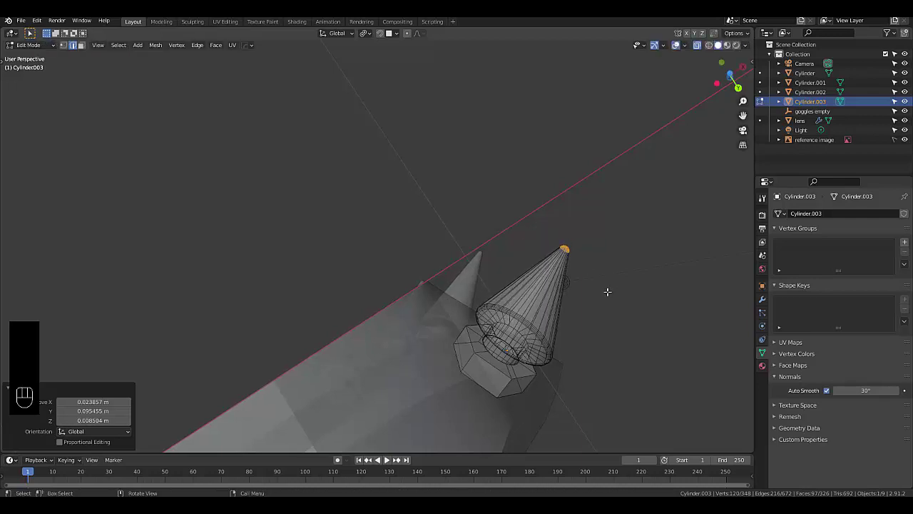
key("KP_1")
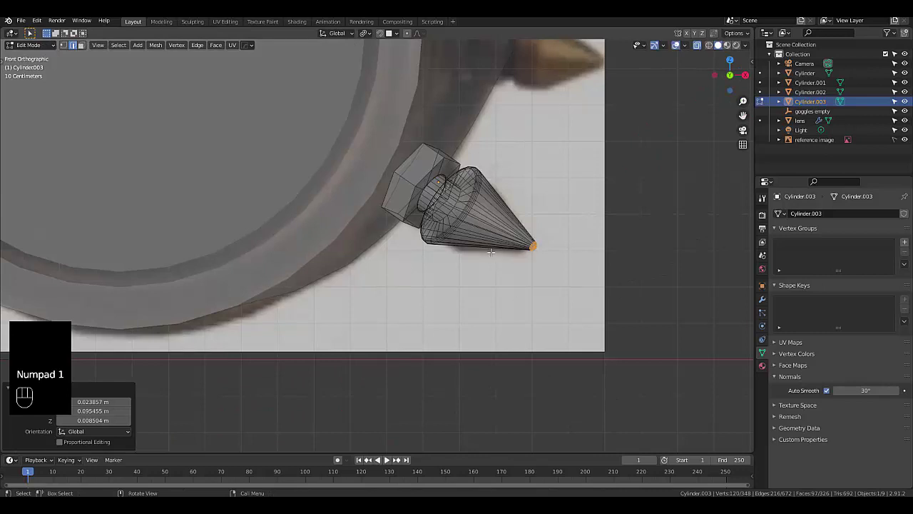
scroll(491, 251, "up", 2)
scroll(537, 250, "up", 3)
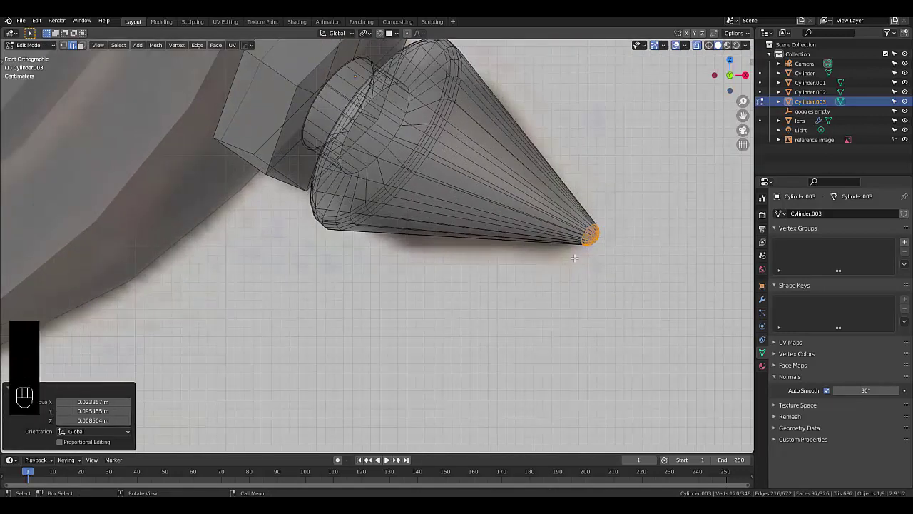
key("g")
left_click(566, 264)
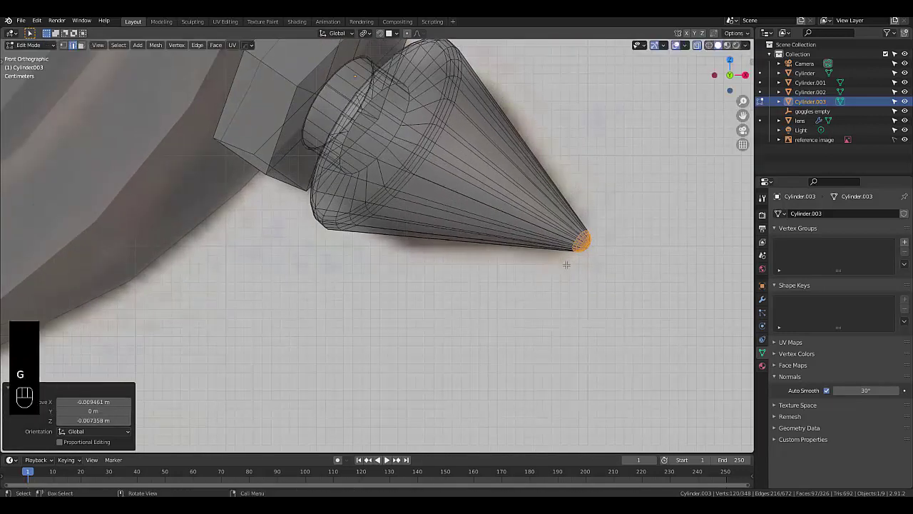
Step: Check the sharpened cone from the front and side views, then return to Object Mode
key("KP_2")
key("KP_3")
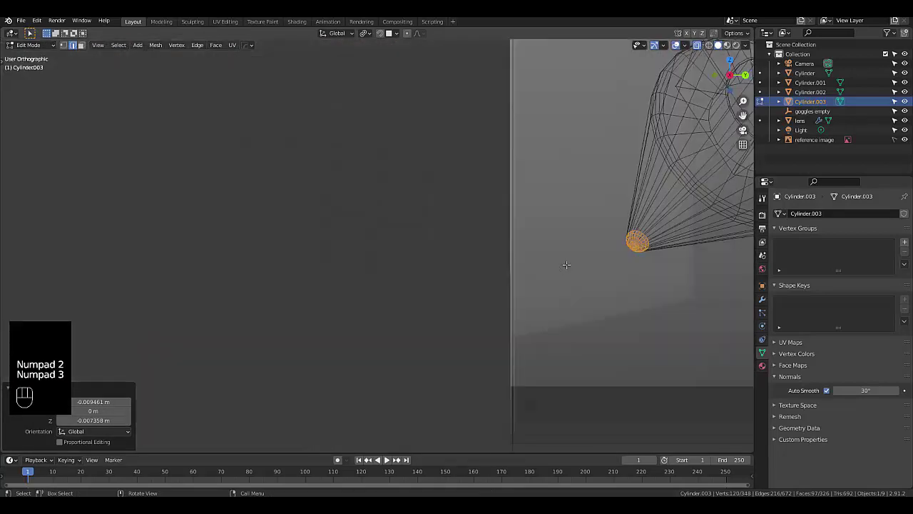
scroll(565, 265, "down", 2)
scroll(630, 266, "up", 5)
key("KP_1")
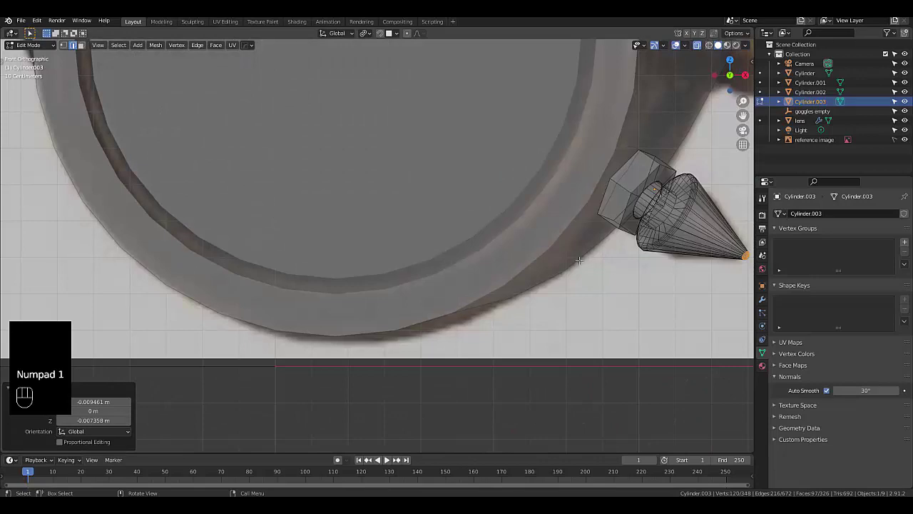
scroll(560, 254, "down", 3)
scroll(545, 225, "up", 3)
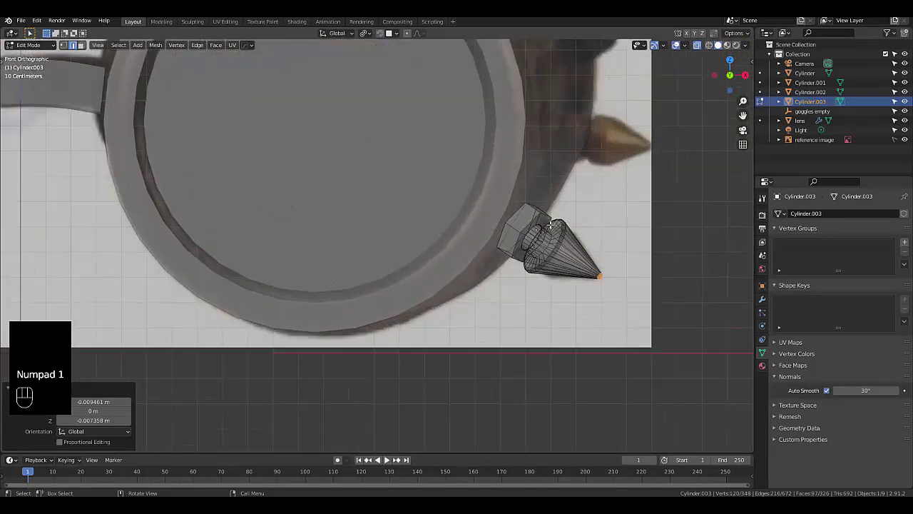
scroll(525, 248, "up", 2)
key("Tab")
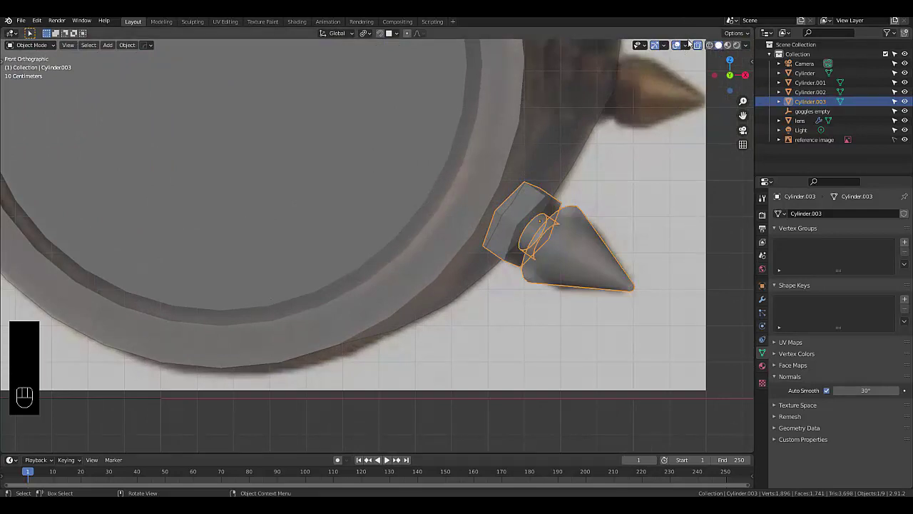
Step: Turn off X-ray and apply Shade Smooth to the spike
left_click(697, 46)
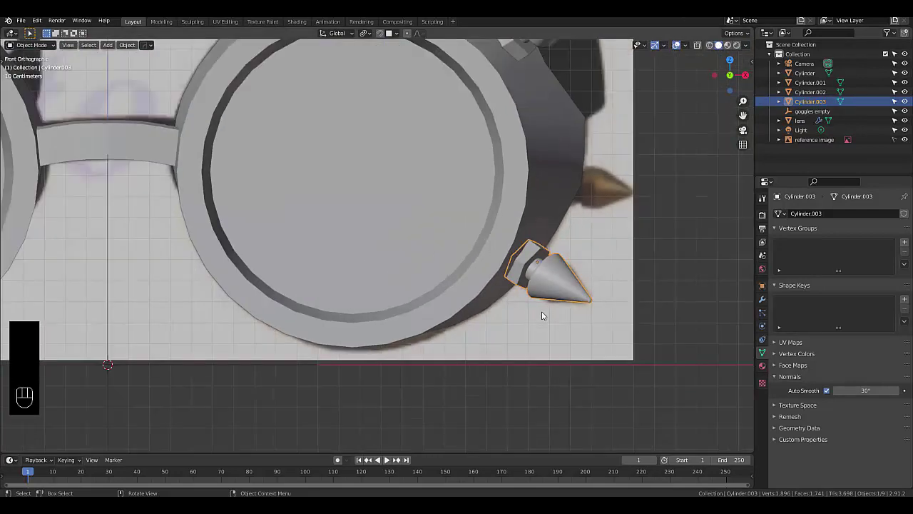
scroll(542, 315, "up", 5)
right_click(575, 241)
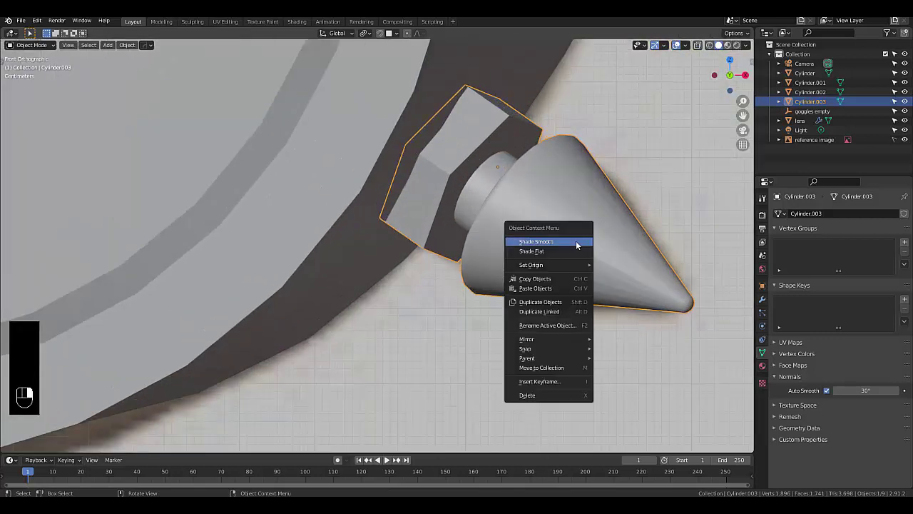
left_click(575, 241)
scroll(538, 265, "down", 4)
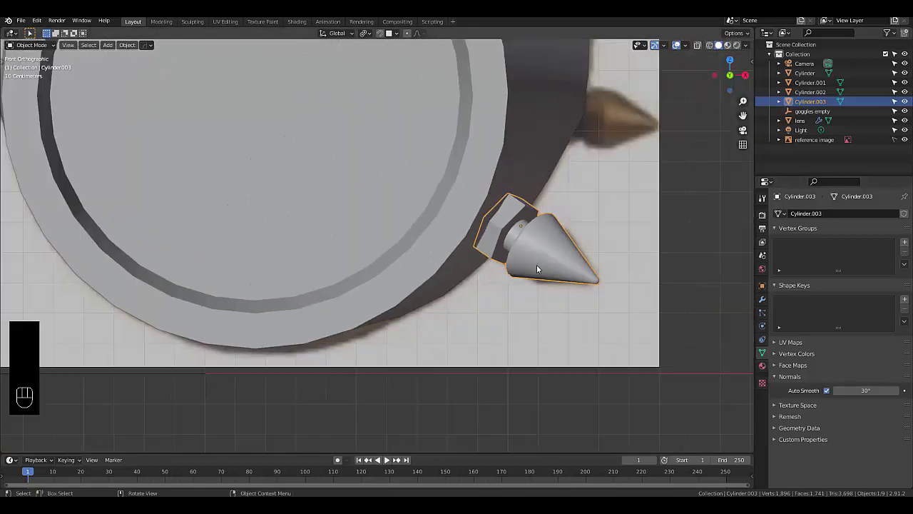
scroll(537, 266, "down", 4)
scroll(549, 273, "up", 6)
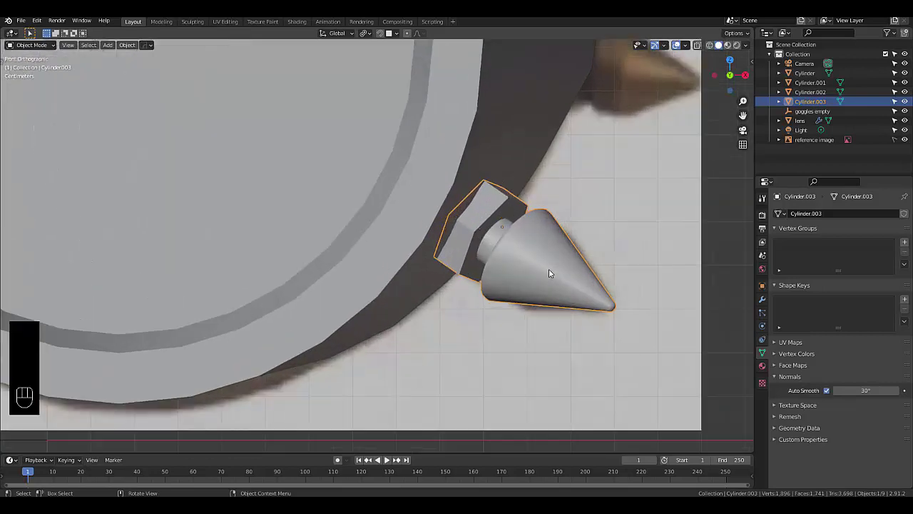
scroll(550, 273, "up", 1)
Step: In Edit Mode, add an edge loop near the base at 0.608 and scale it to 1.134
key("ctrl+Tab")
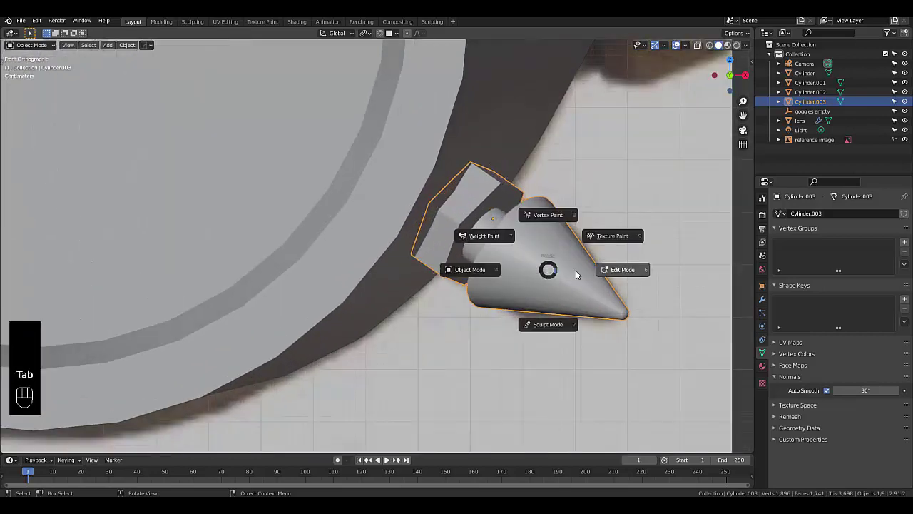
left_click(576, 275)
key("ctrl+r")
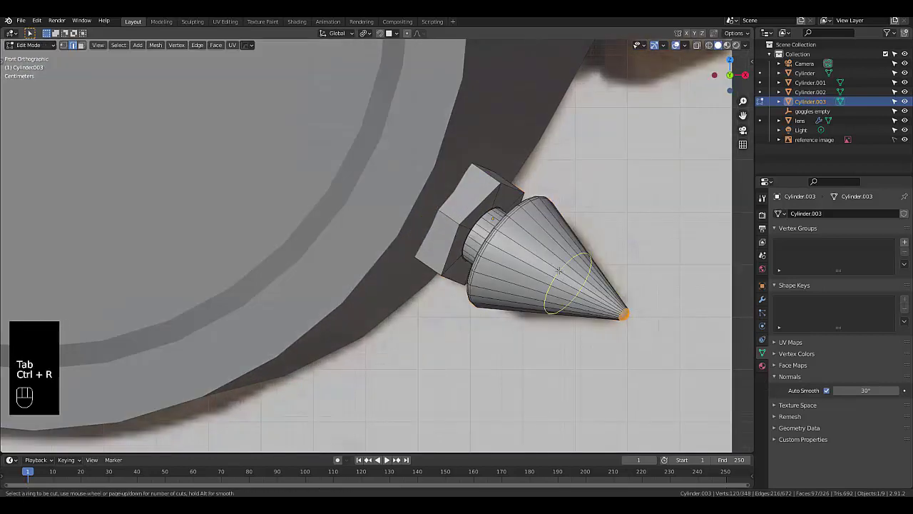
left_click(553, 265)
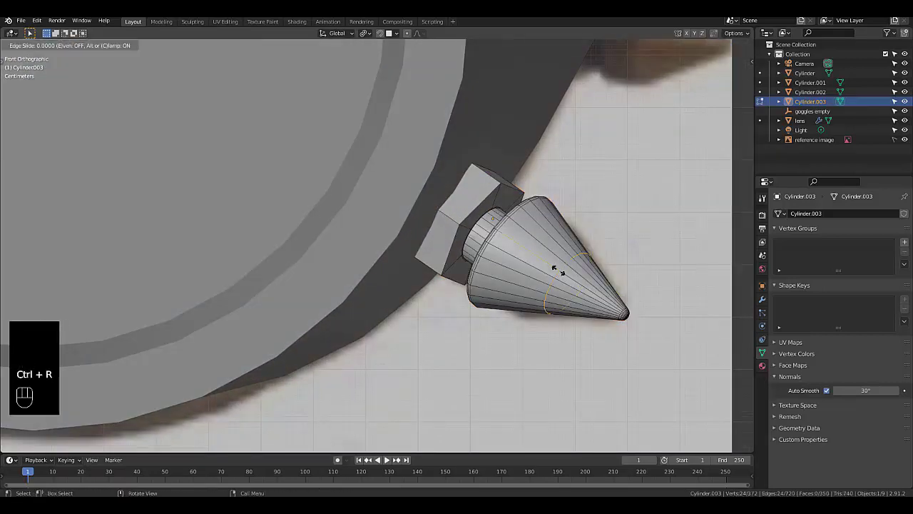
left_click(522, 243)
key("s")
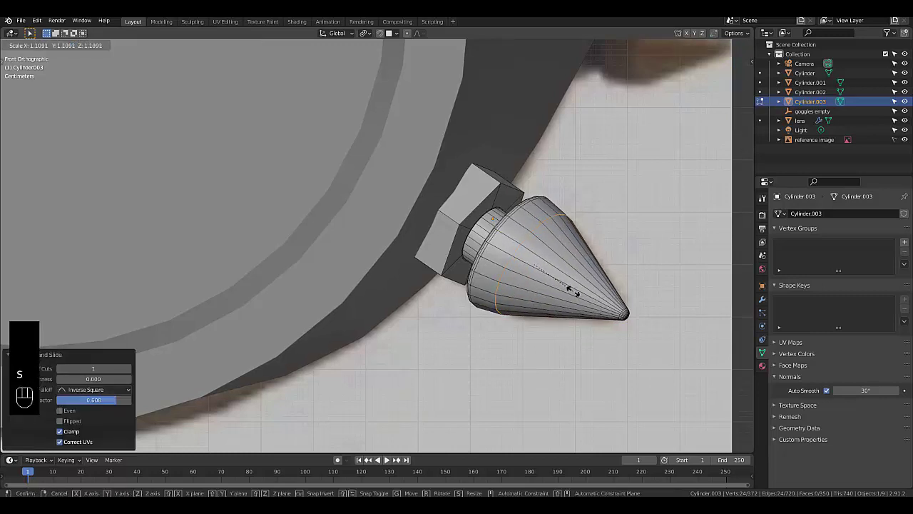
left_click(572, 291)
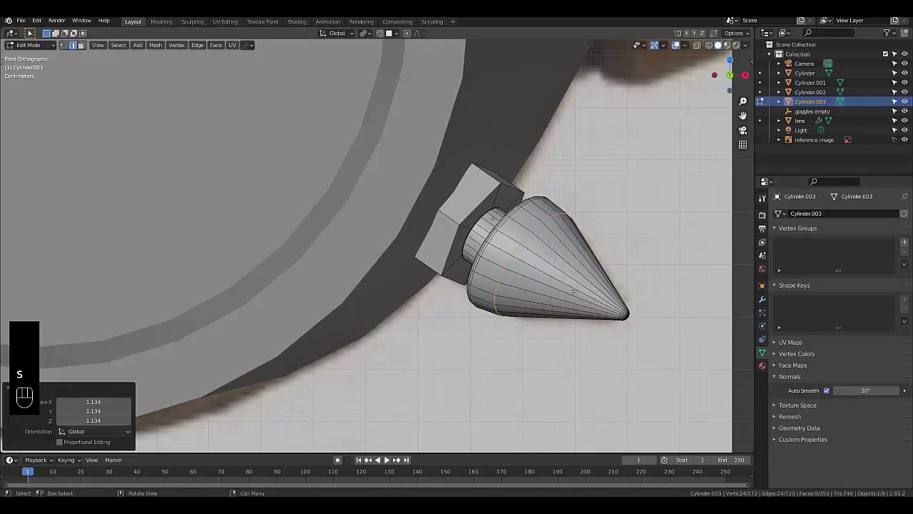
Step: Mark the spike cone's edge loop as sharp
key("Tab")
scroll(521, 292, "down", 2)
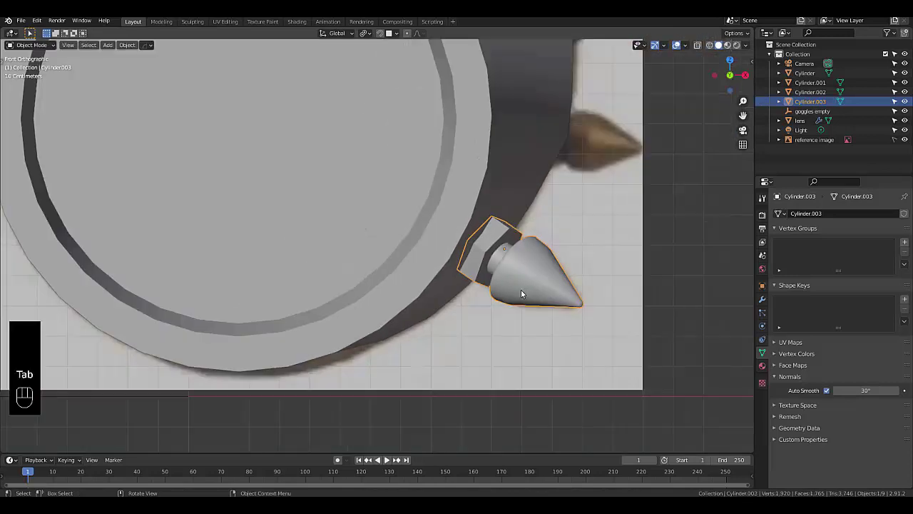
scroll(523, 285, "up", 4)
key("Tab")
scroll(521, 267, "up", 2)
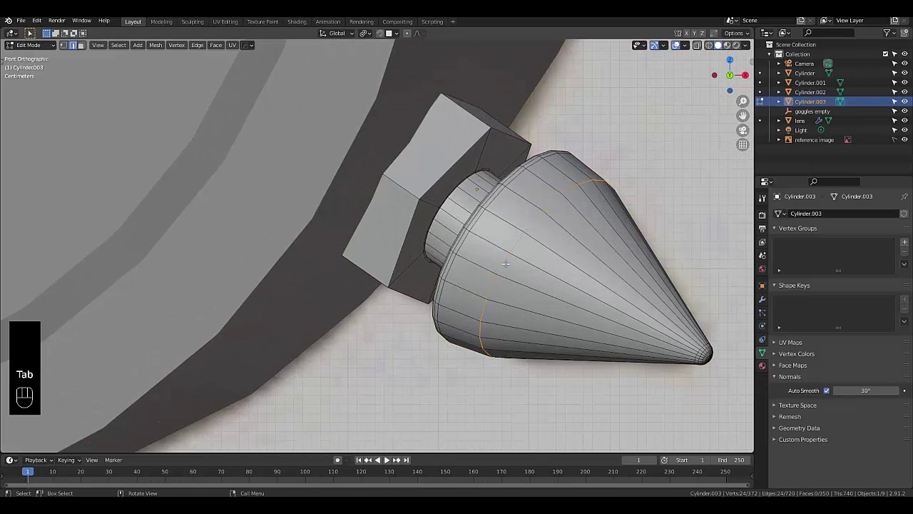
right_click(540, 300)
left_click(197, 45)
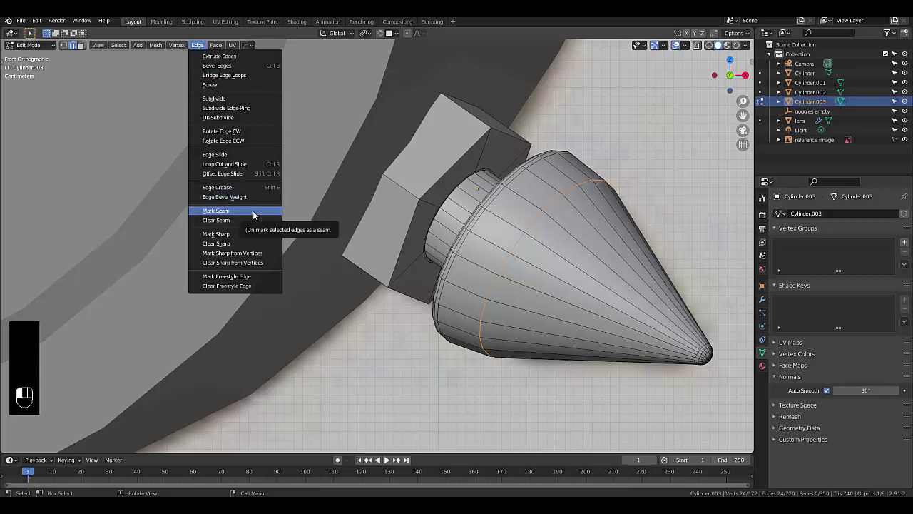
left_click(247, 235)
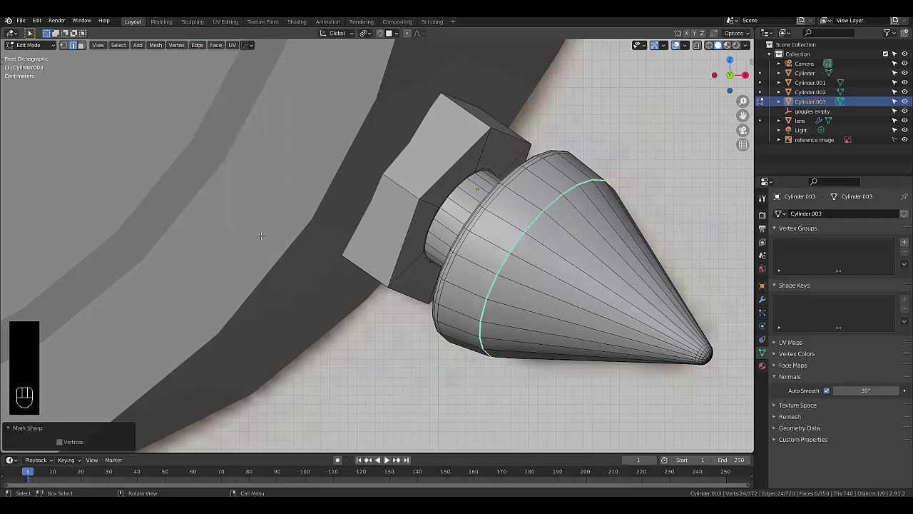
Step: Return to Object Mode, undo a first duplicate attempt, and switch to Right view
key("Tab")
left_click(371, 255)
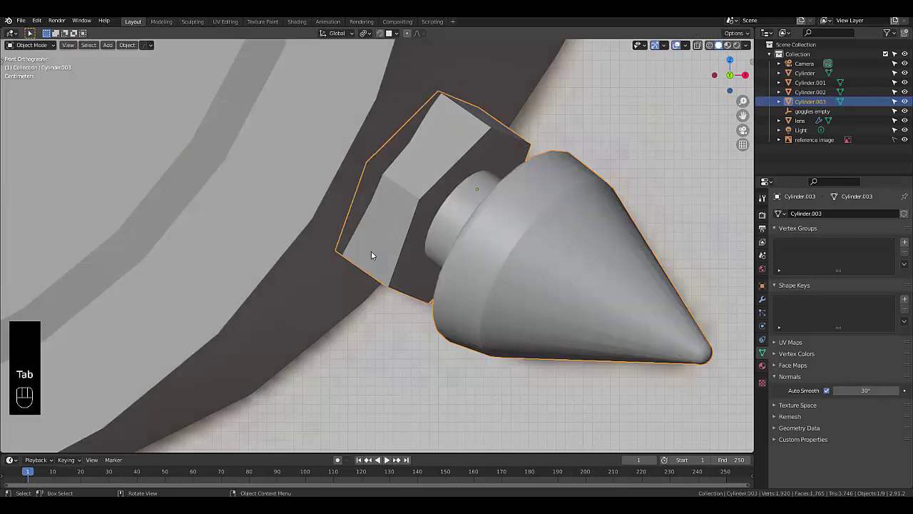
scroll(529, 282, "down", 5)
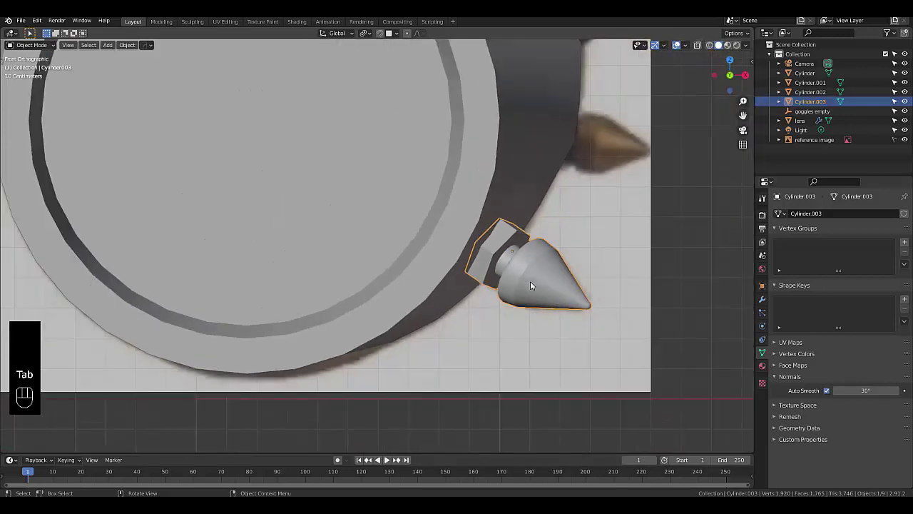
scroll(531, 282, "up", 2)
key("Tab")
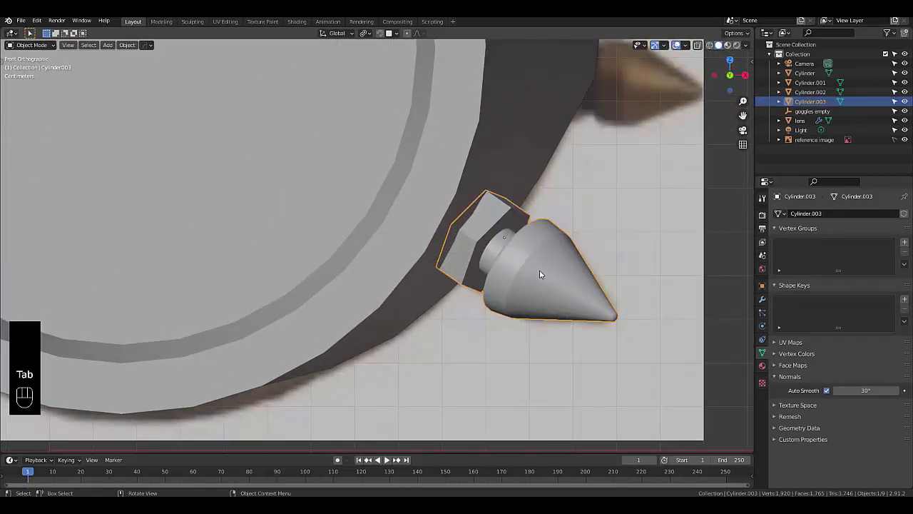
scroll(540, 275, "down", 1)
key("shift")
key("shift+d")
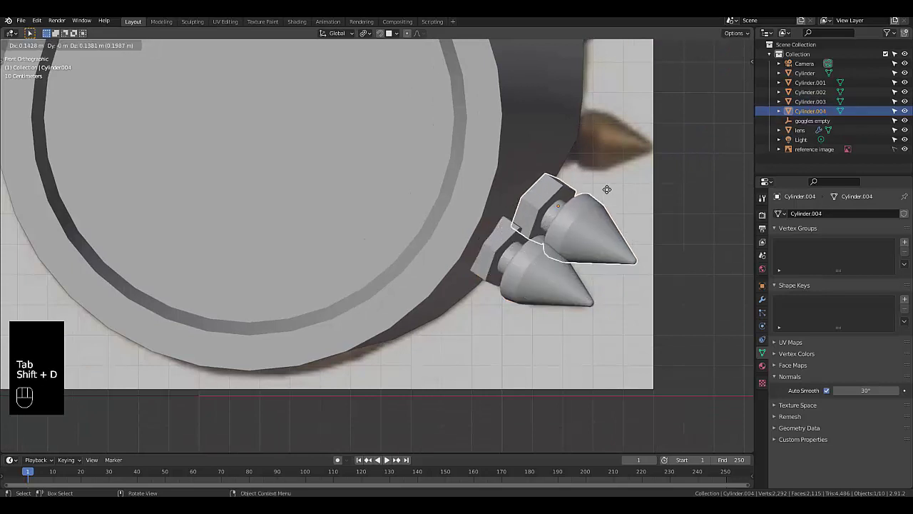
right_click(613, 140)
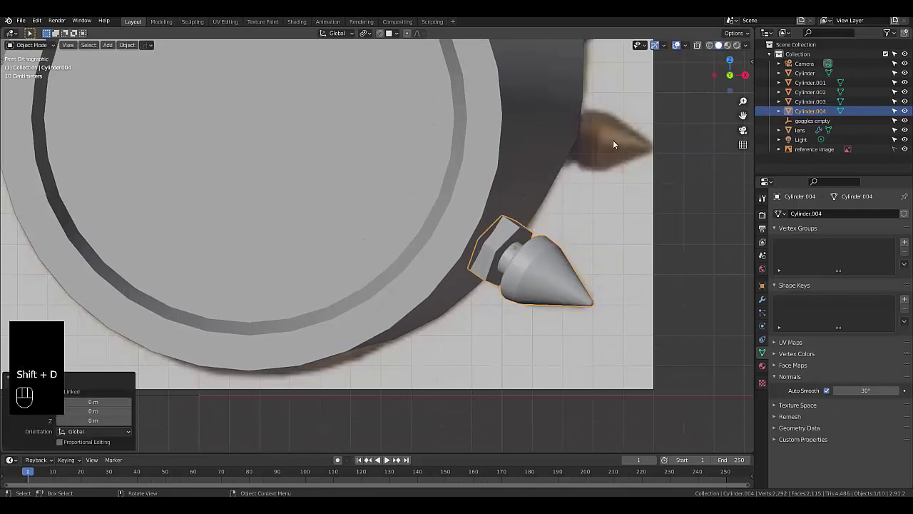
key("ctrl+z")
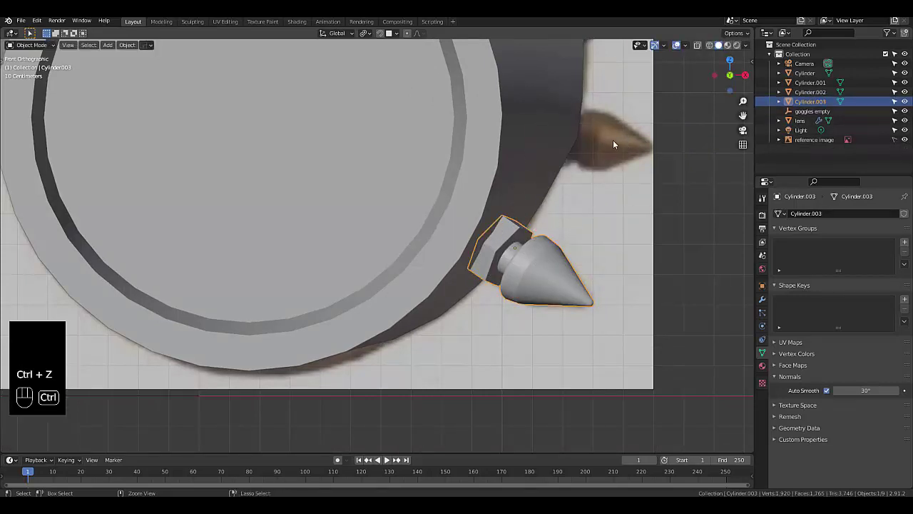
key("KP_3")
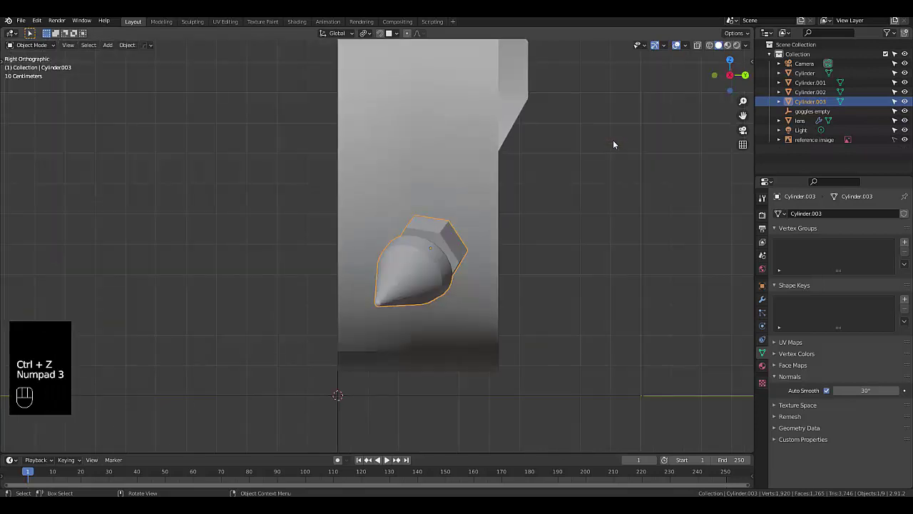
scroll(490, 239, "down", 4)
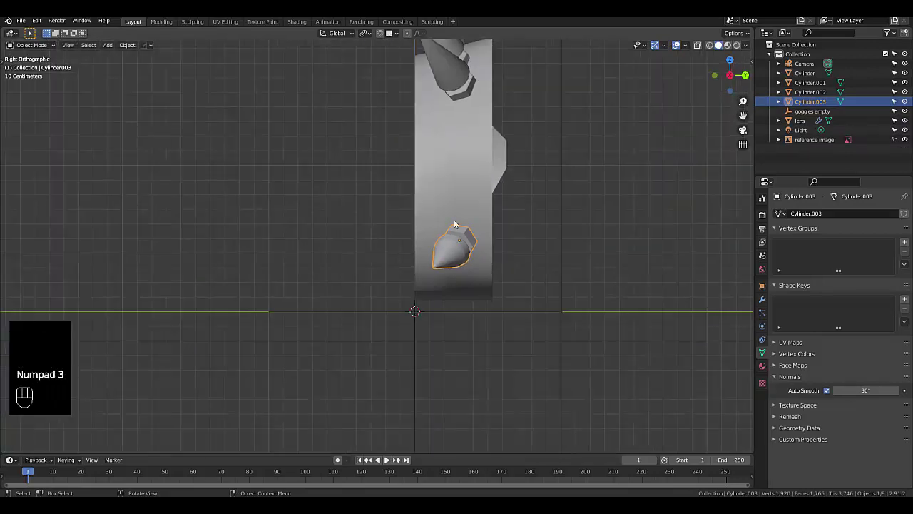
Step: Duplicate the nut and spike, then rotate and move the copy onto the ring's right side
key("shift+d")
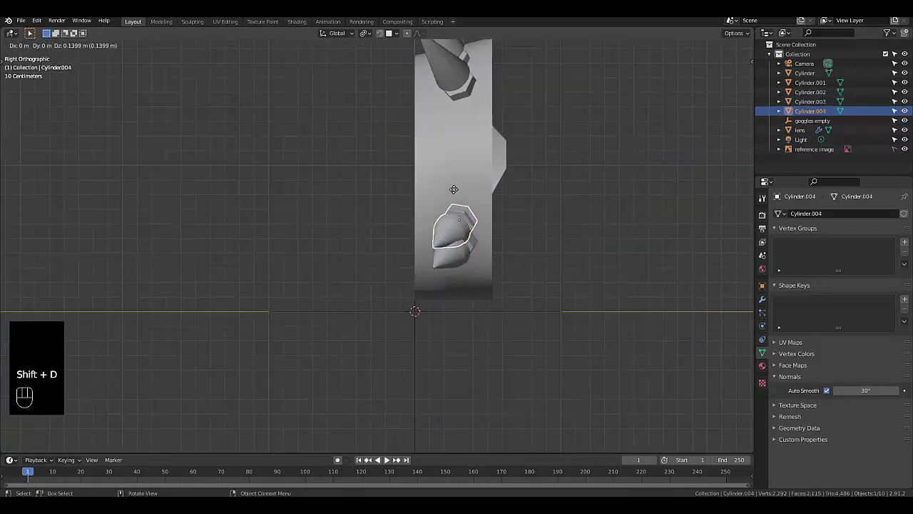
left_click(453, 179)
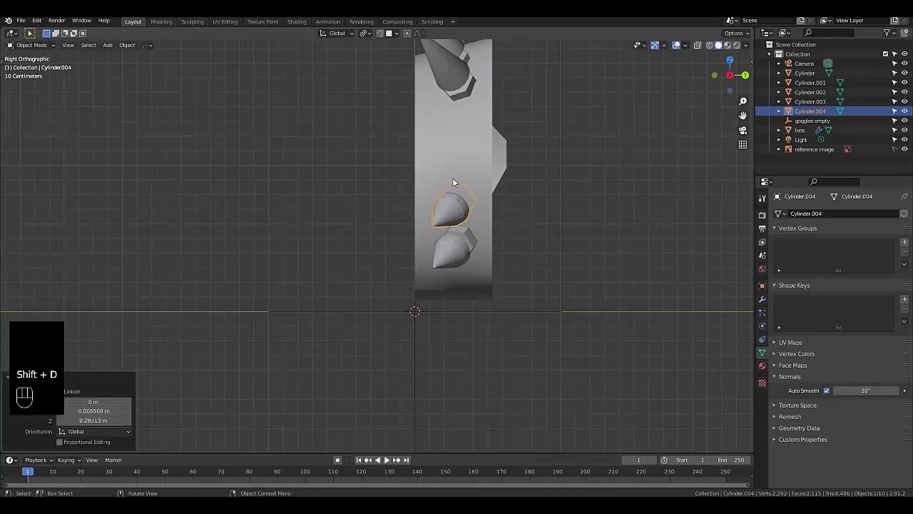
key("KP_1")
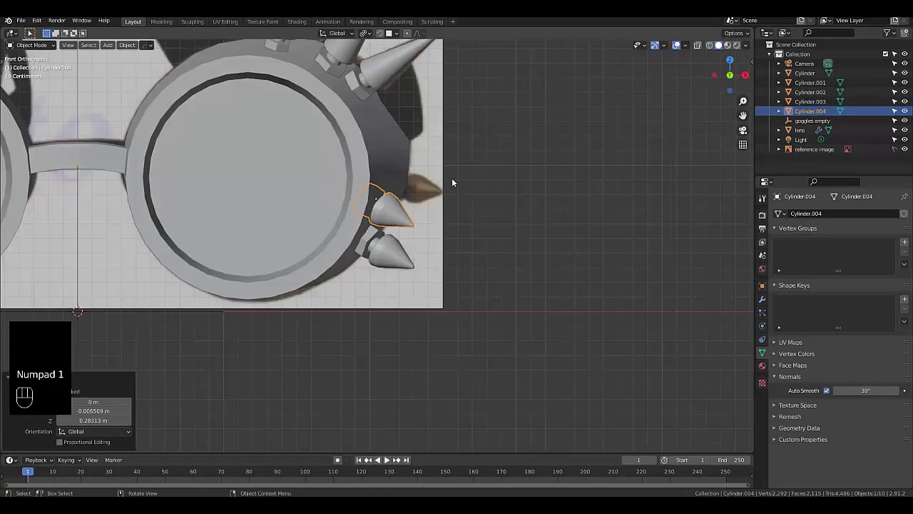
key("KP_Decimal")
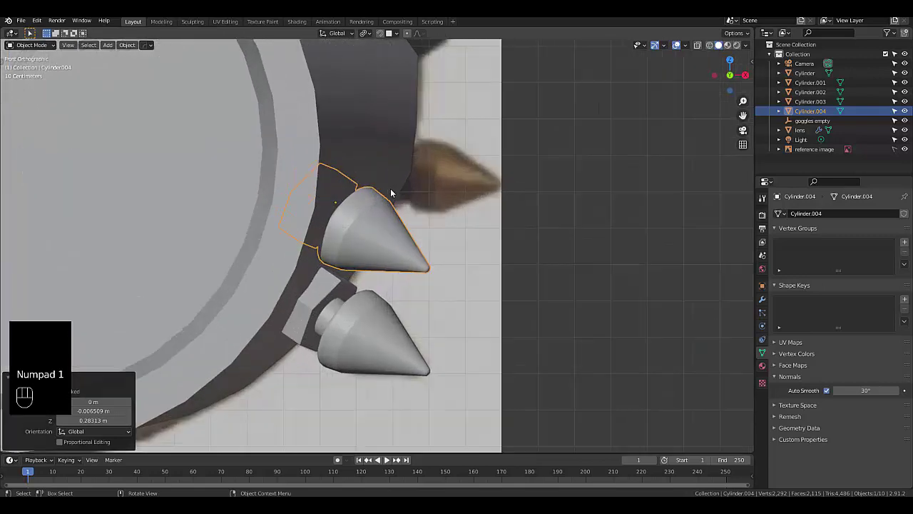
key("r")
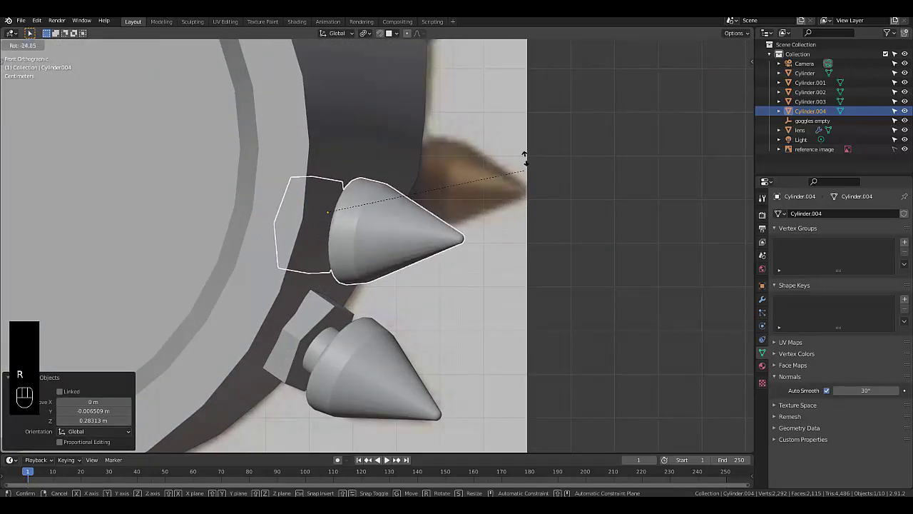
left_click(526, 122)
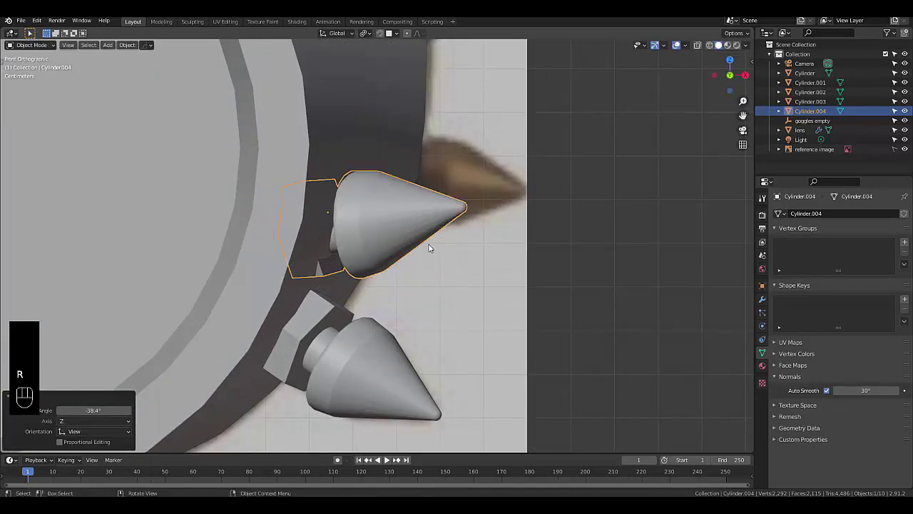
key("g")
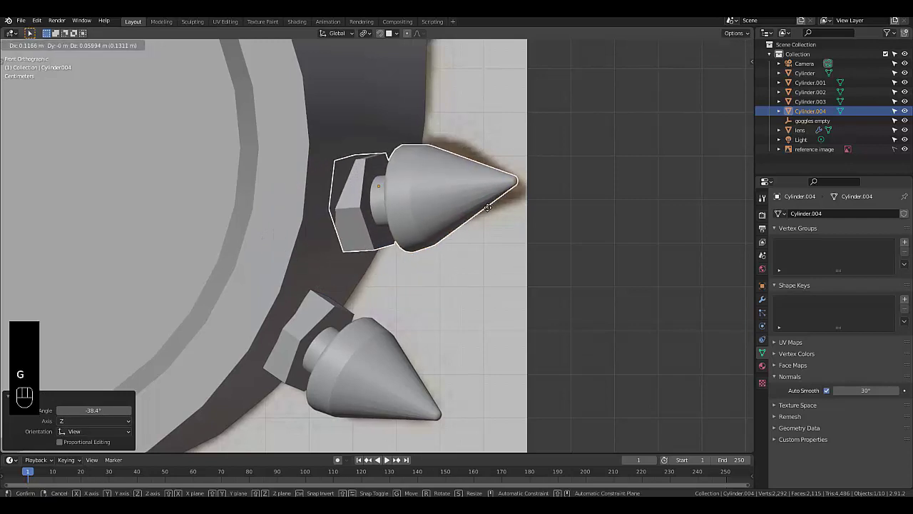
left_click(488, 191)
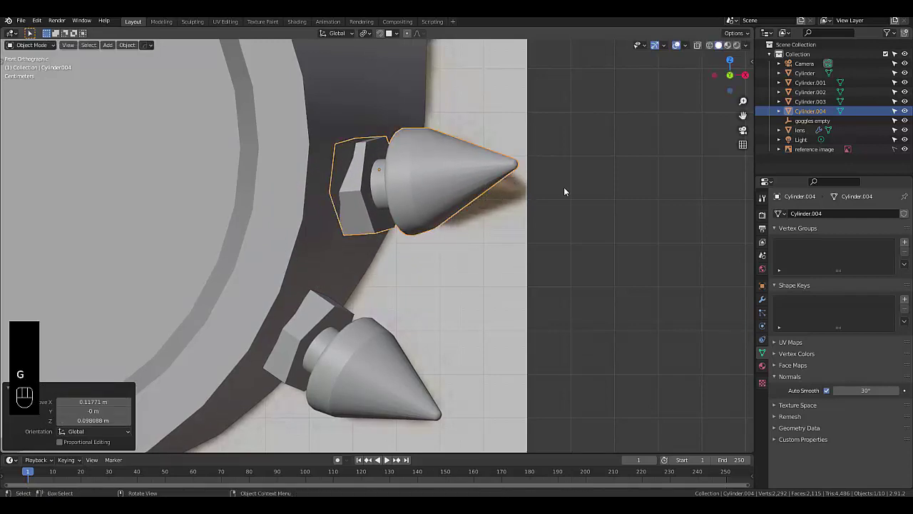
Step: Fine-tune the copied spike's angle and position so it points outward from the rim
key("r")
left_click(547, 227)
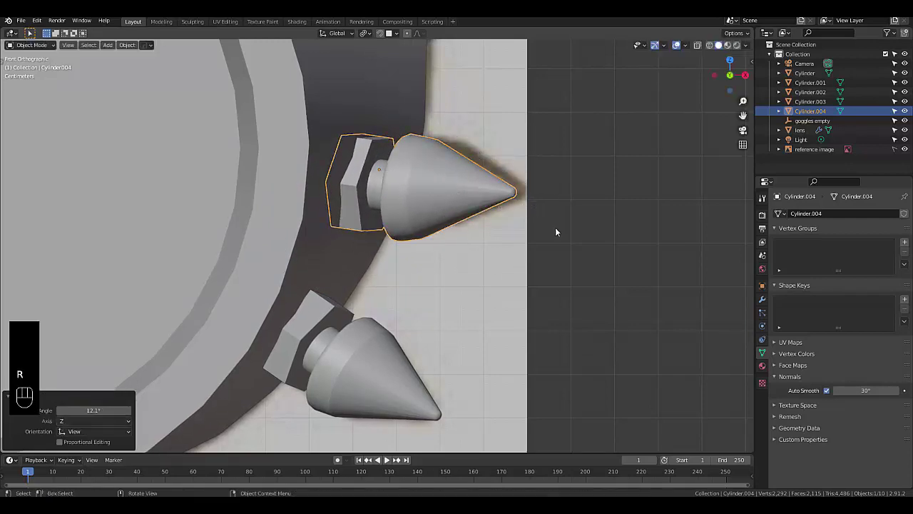
key("g")
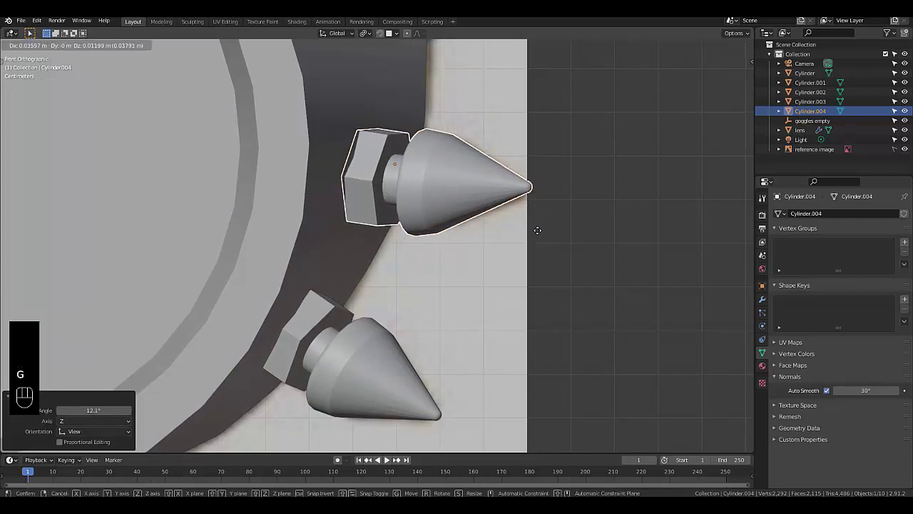
left_click(587, 228)
key("r")
left_click(581, 232)
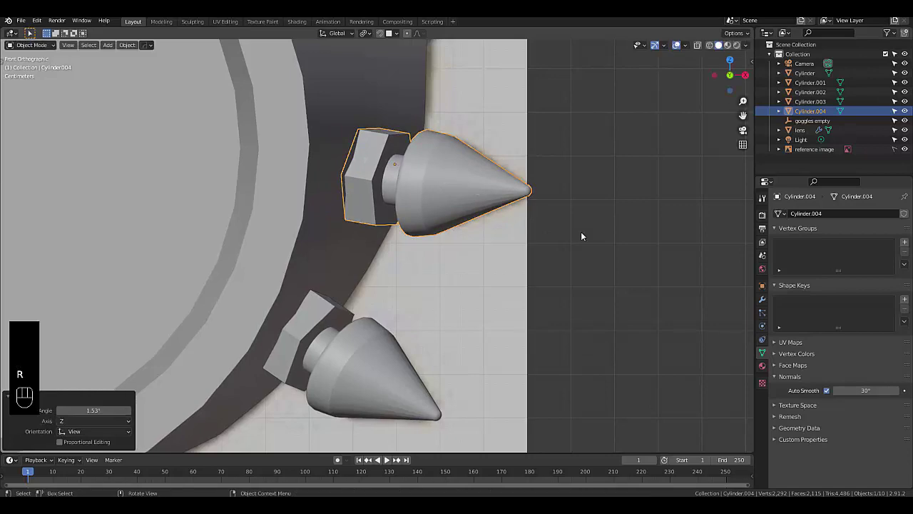
scroll(473, 280, "down", 6)
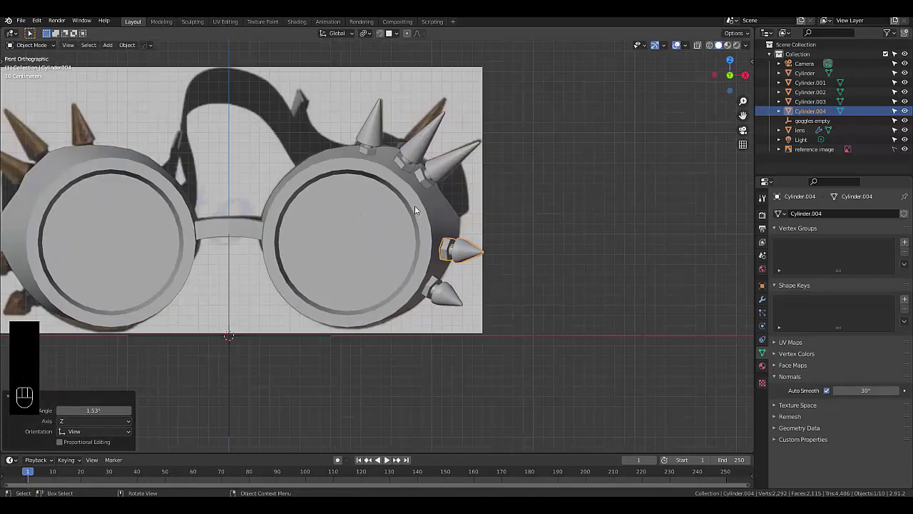
scroll(414, 209, "down", 2)
scroll(400, 170, "up", 4)
scroll(448, 139, "up", 3)
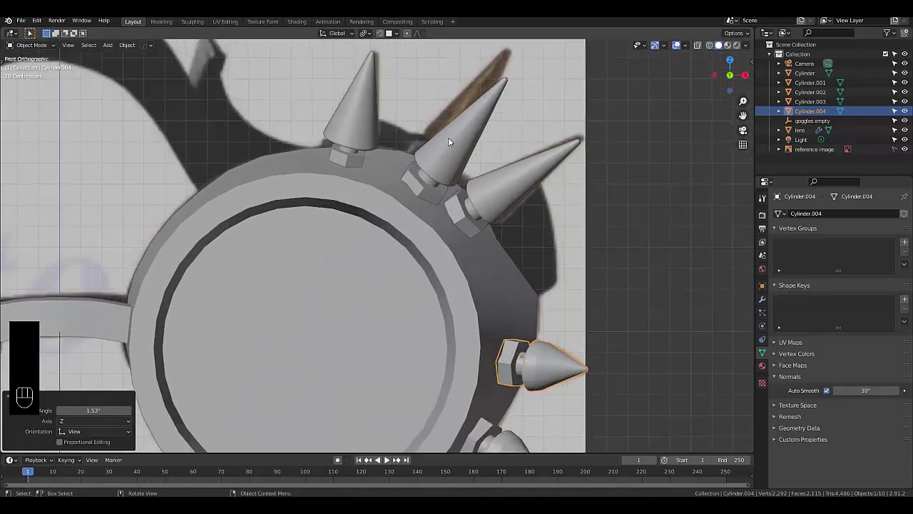
scroll(448, 139, "up", 4)
Step: Select the top spike, Cylinder, and move it toward the rim
left_click(404, 233)
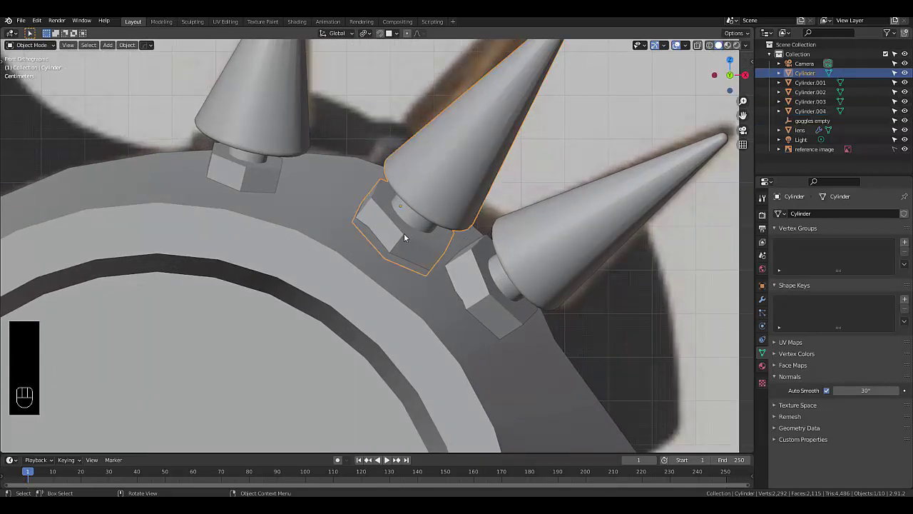
scroll(404, 233, "down", 1)
scroll(411, 224, "down", 2)
key("g")
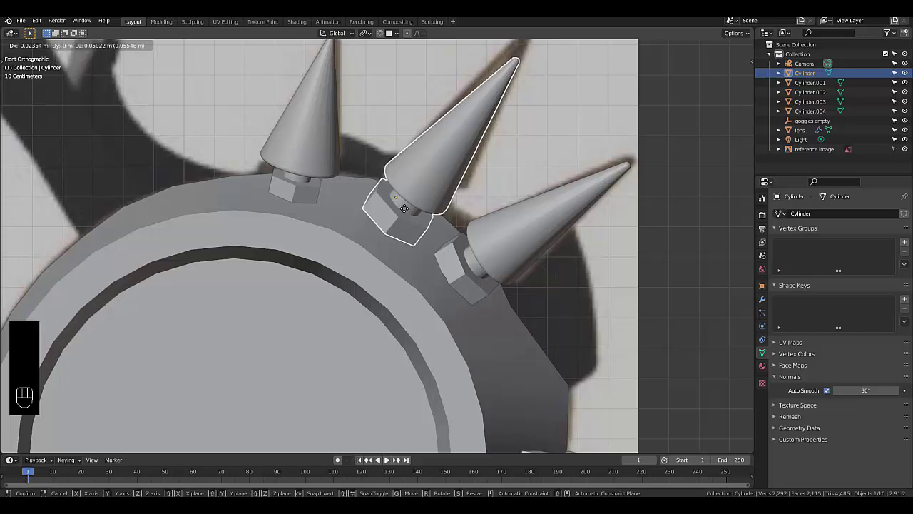
left_click(404, 207)
middle_click_drag(403, 208, 397, 224)
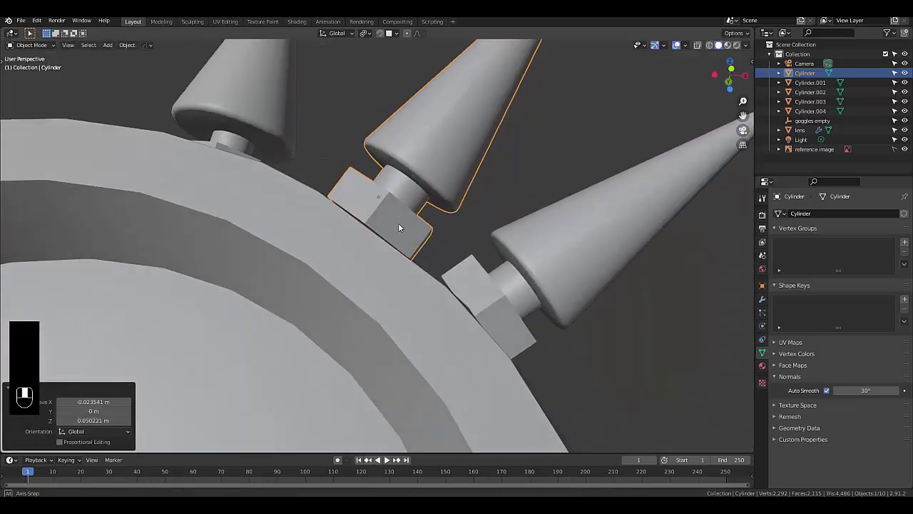
scroll(371, 218, "up", 5)
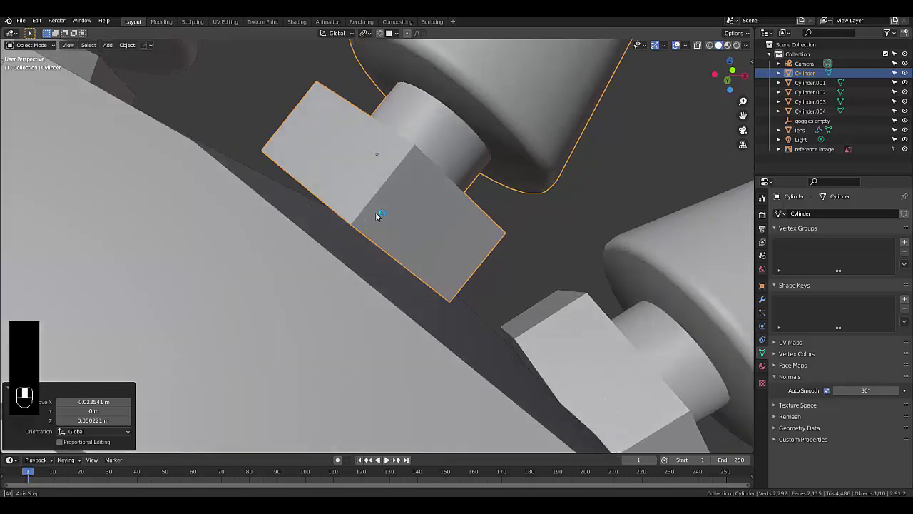
Step: Nudge and tilt the spike so its hex nut sits flush against the rim
key("g")
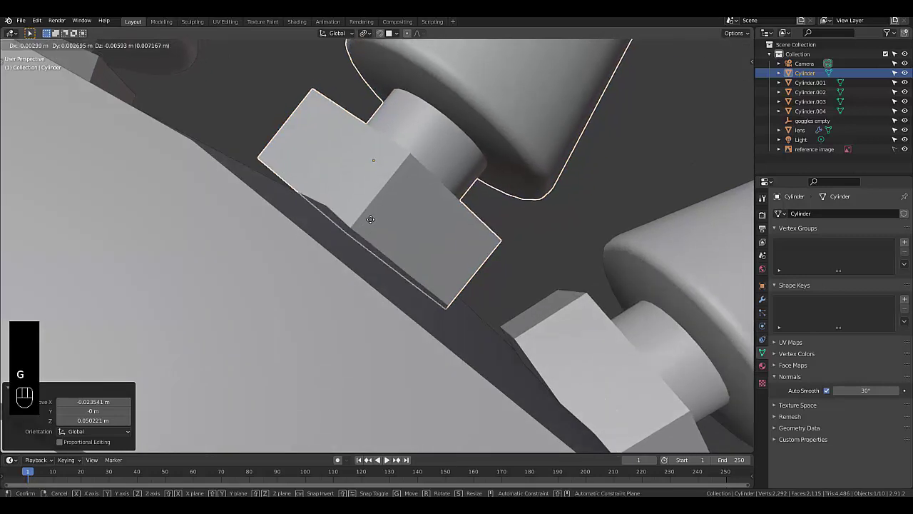
left_click(371, 219)
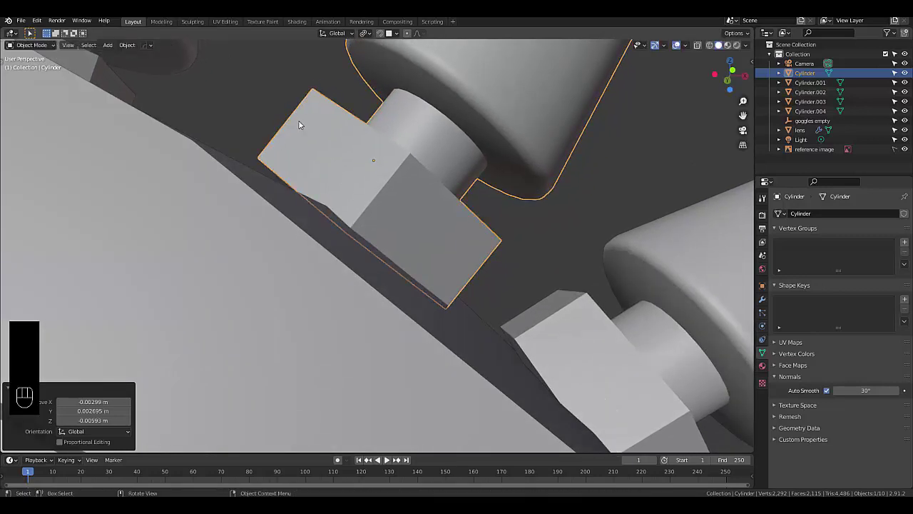
key("r")
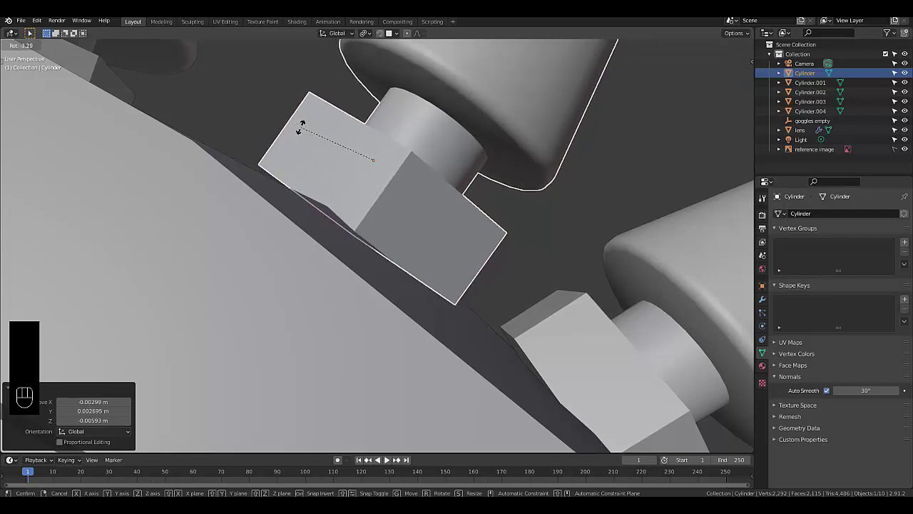
left_click(301, 127)
scroll(321, 255, "down", 10)
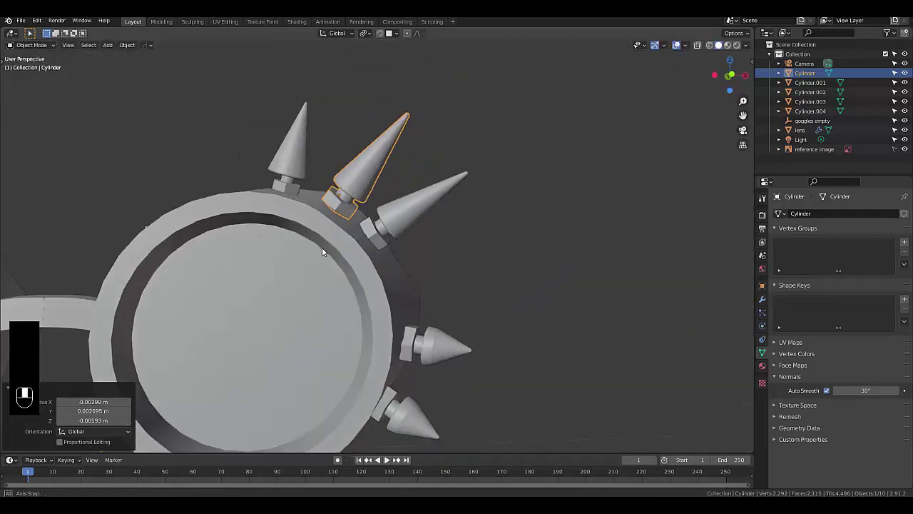
middle_click_drag(321, 250, 323, 220)
scroll(314, 191, "up", 2)
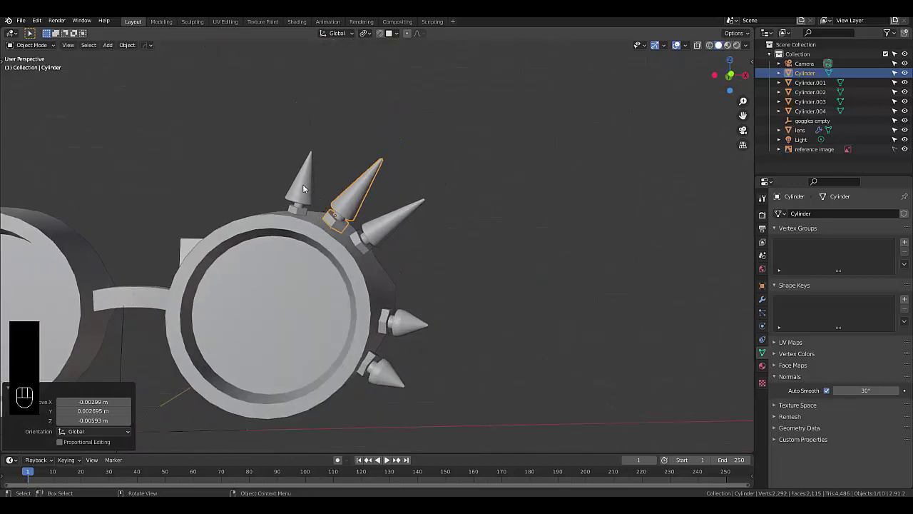
Step: Select the left, upper, right and lower spikes plus the lens ring, and join them with Ctrl+J
scroll(299, 218, "down", 2)
scroll(298, 206, "up", 2)
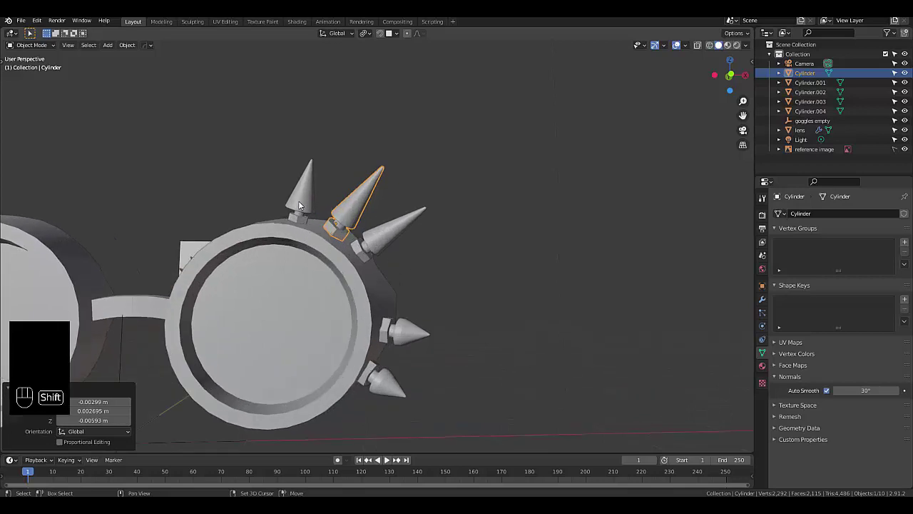
left_click(299, 204, "shift")
left_click(395, 232, "shift")
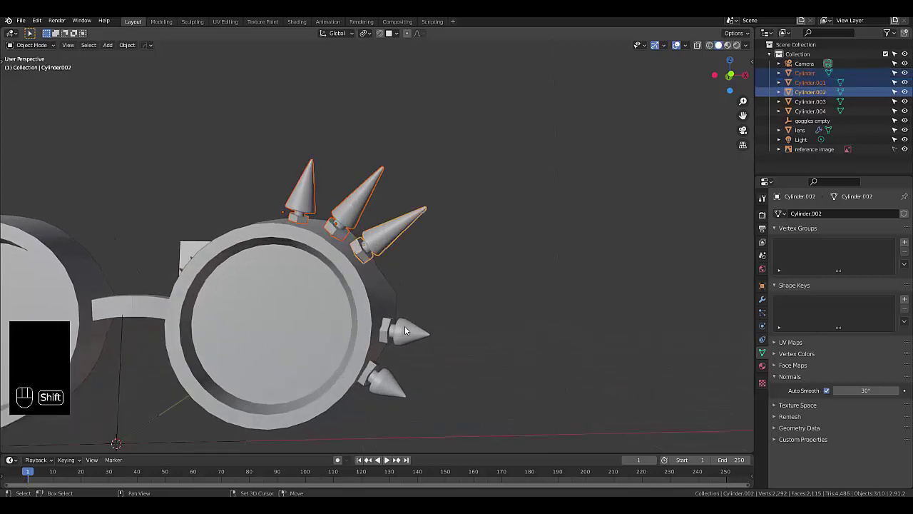
left_click(405, 330, "shift")
left_click(386, 387, "shift")
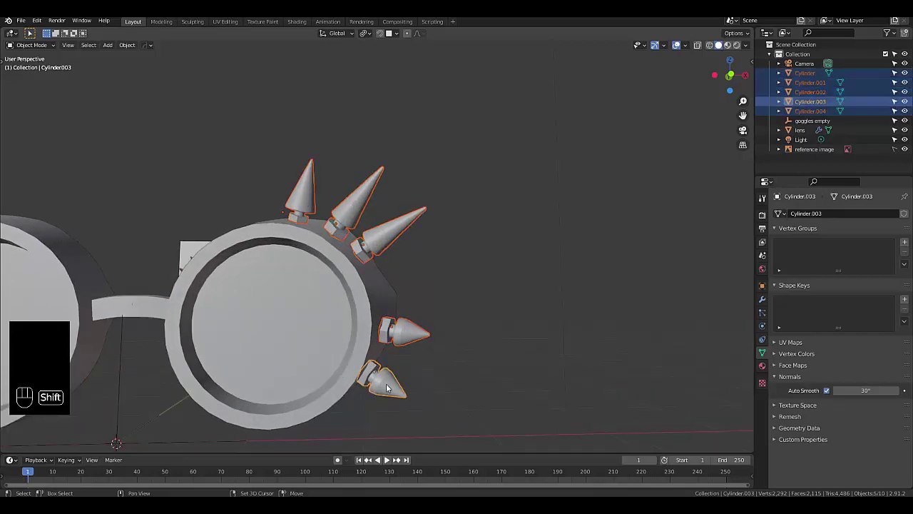
left_click(363, 312, "shift")
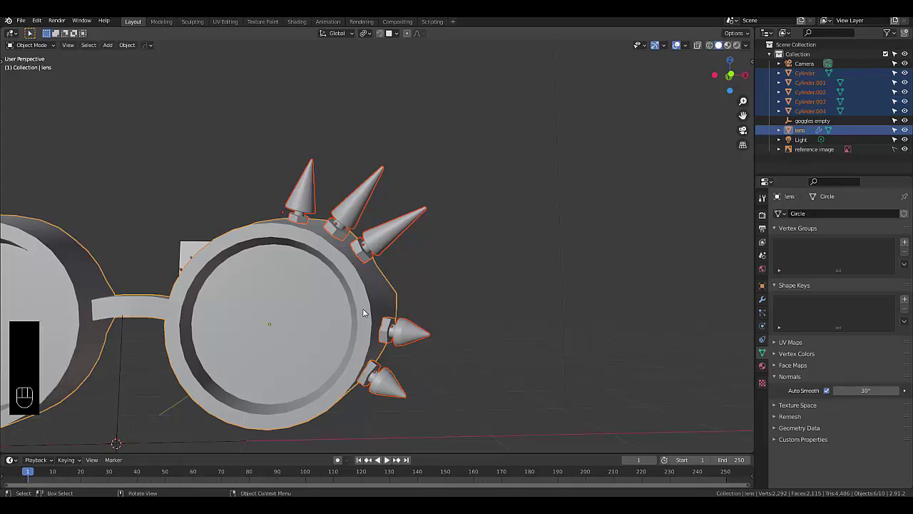
key("ctrl+j")
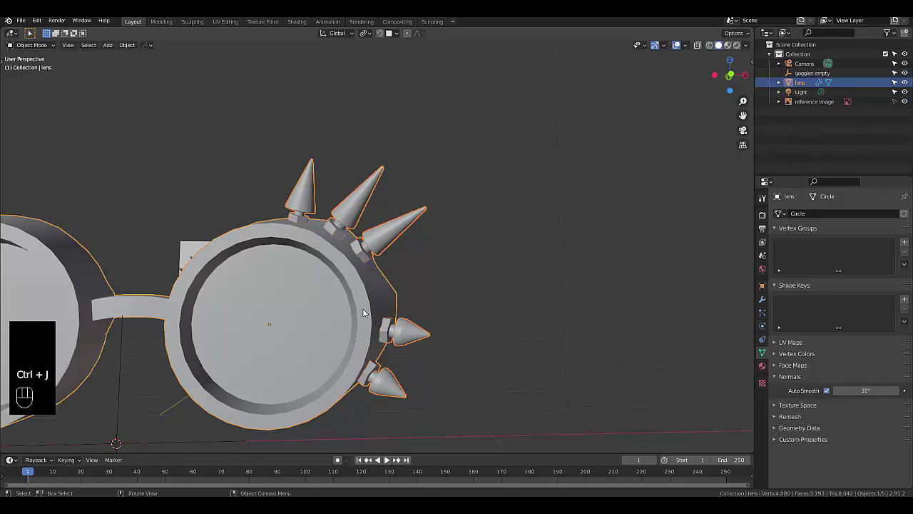
Step: Orbit and zoom to inspect the spikes mirrored onto both lenses
scroll(363, 312, "down", 6)
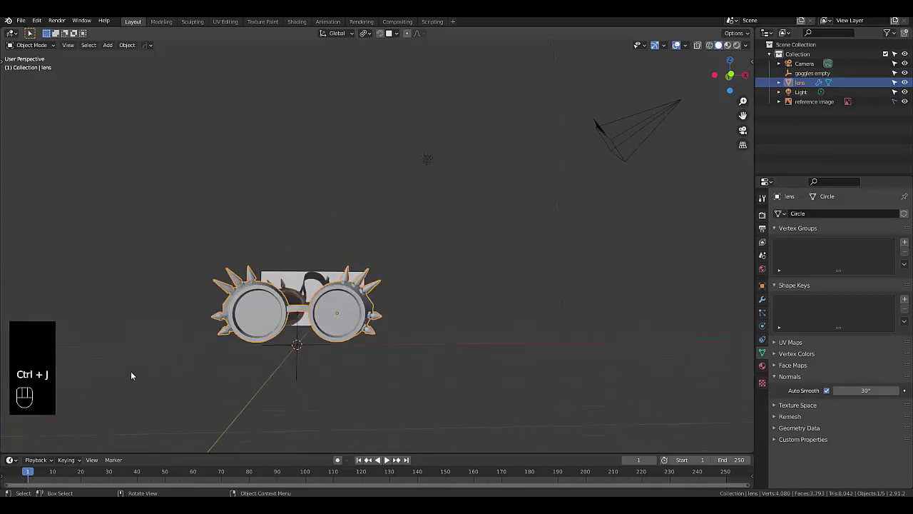
scroll(355, 229, "up", 8)
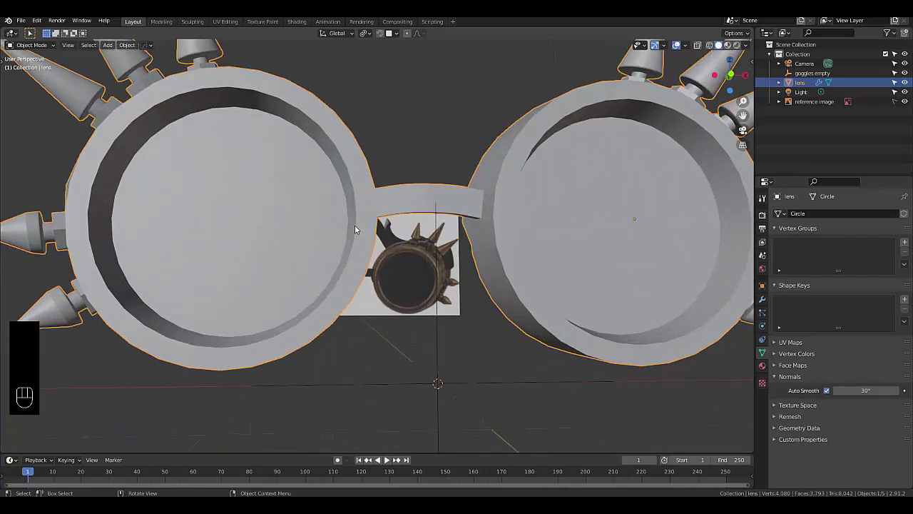
scroll(357, 228, "down", 4)
scroll(365, 226, "up", 4)
scroll(285, 236, "down", 4)
middle_click_drag(270, 233, 237, 224)
scroll(289, 265, "up", 3)
scroll(383, 291, "up", 3)
scroll(383, 291, "down", 4)
scroll(486, 273, "up", 2)
scroll(483, 269, "down", 2)
scroll(428, 253, "up", 3)
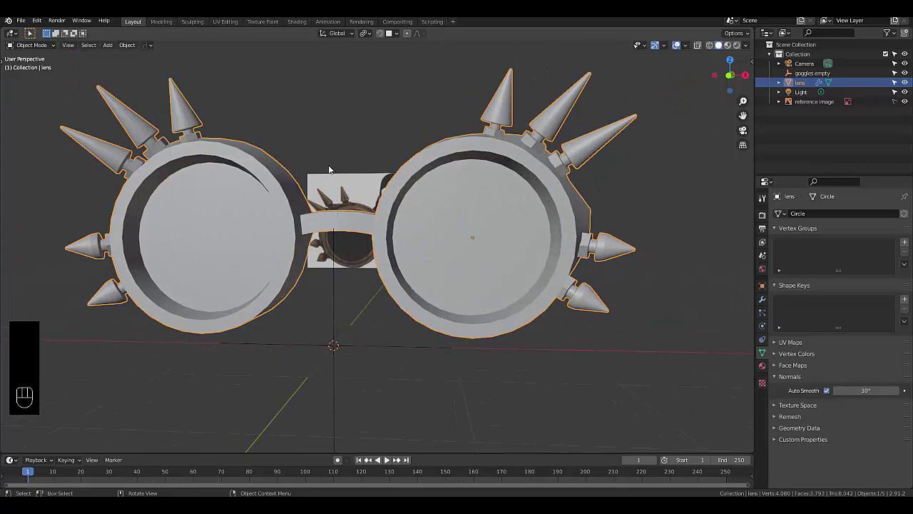
scroll(330, 168, "up", 5)
scroll(501, 242, "down", 6)
scroll(596, 321, "up", 2)
scroll(596, 326, "down", 3)
scroll(489, 295, "up", 7)
scroll(479, 284, "down", 8)
scroll(564, 329, "up", 4)
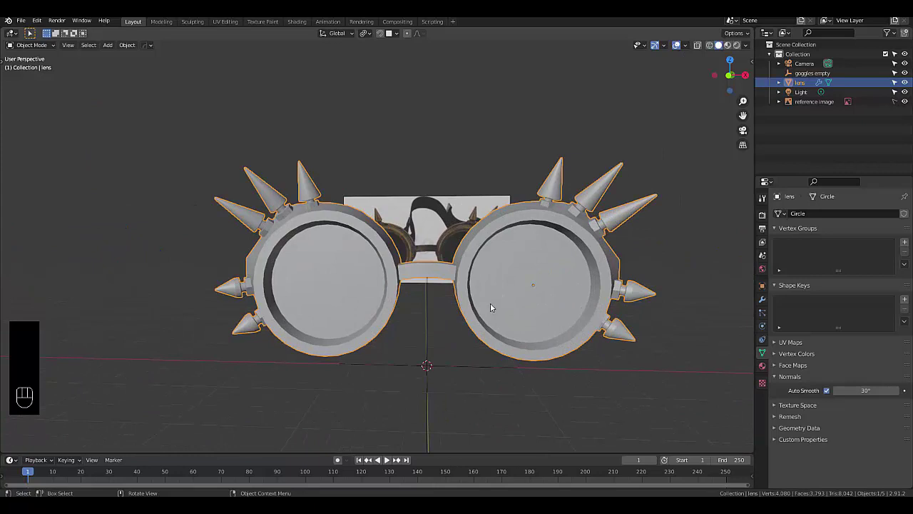
Step: Set the world colour to pure white at strength 0.5 and view it in Rendered shading
left_click(762, 268)
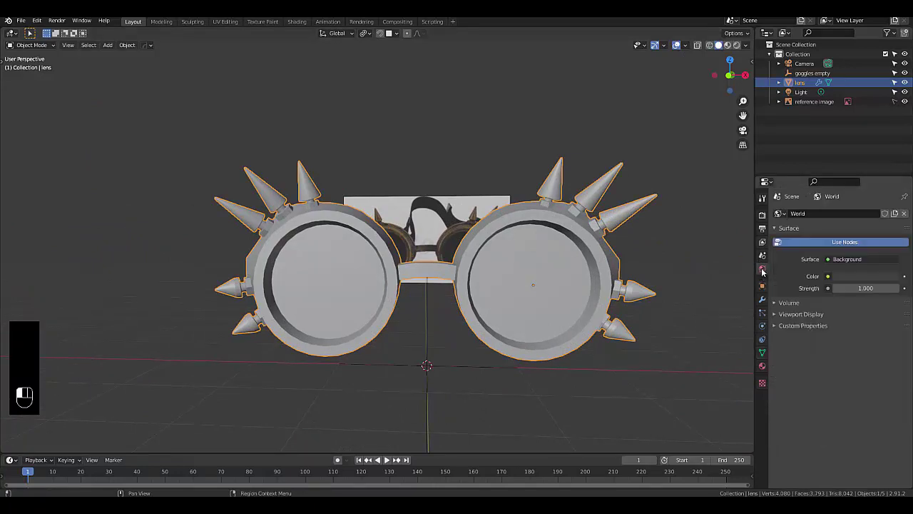
left_click(864, 277)
left_click_drag(892, 184, 892, 140)
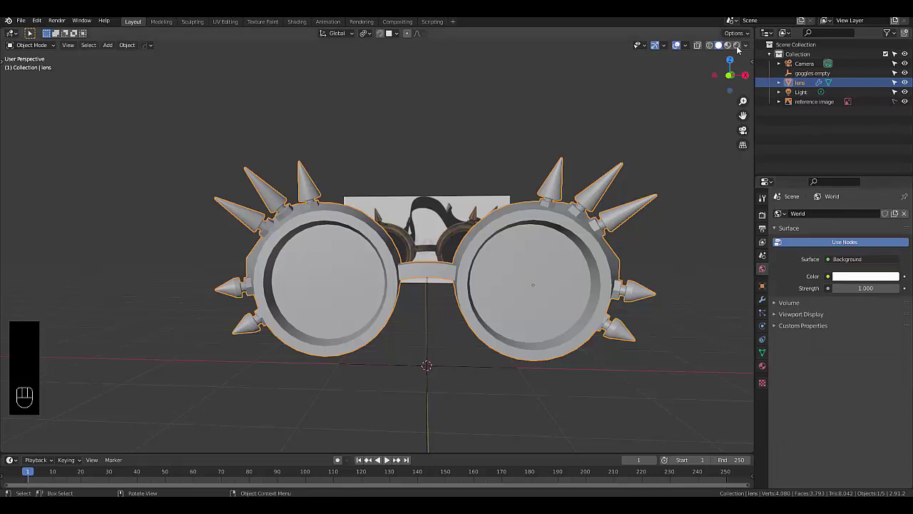
key("z")
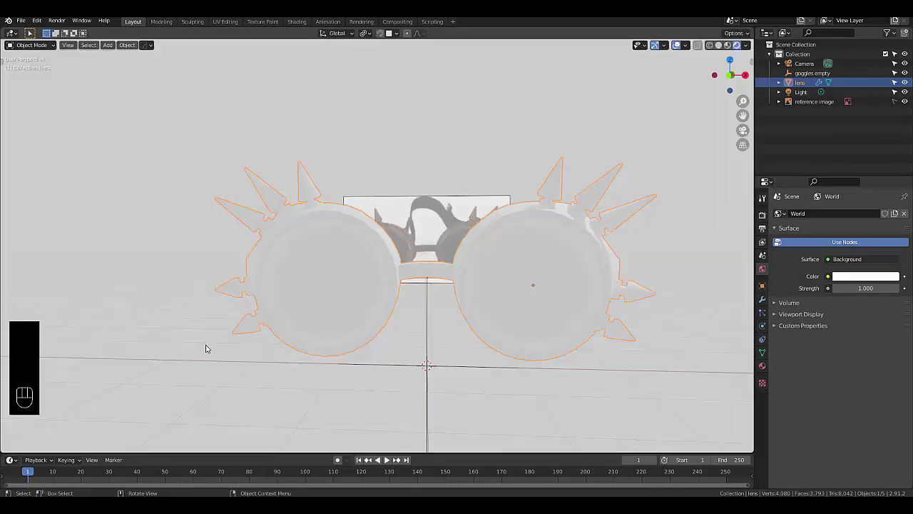
middle_click_drag(304, 304, 341, 362)
scroll(341, 362, "up", 2)
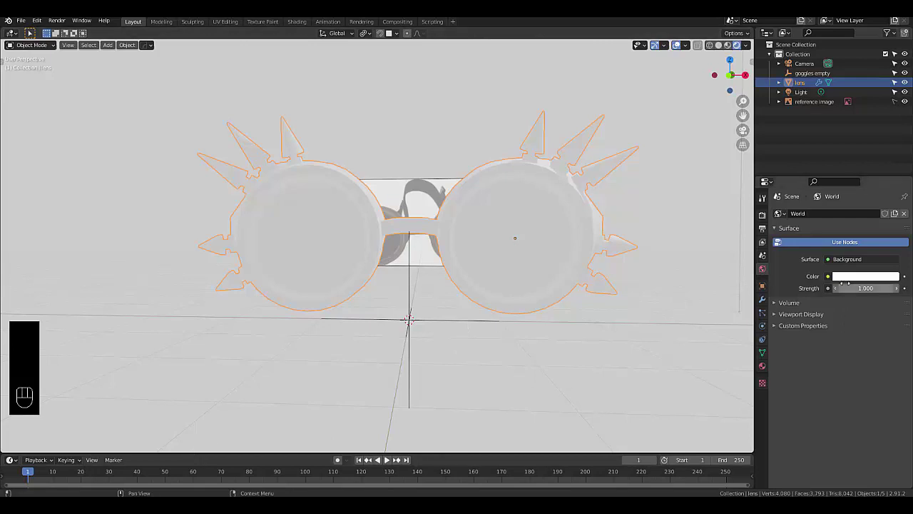
left_click(872, 288)
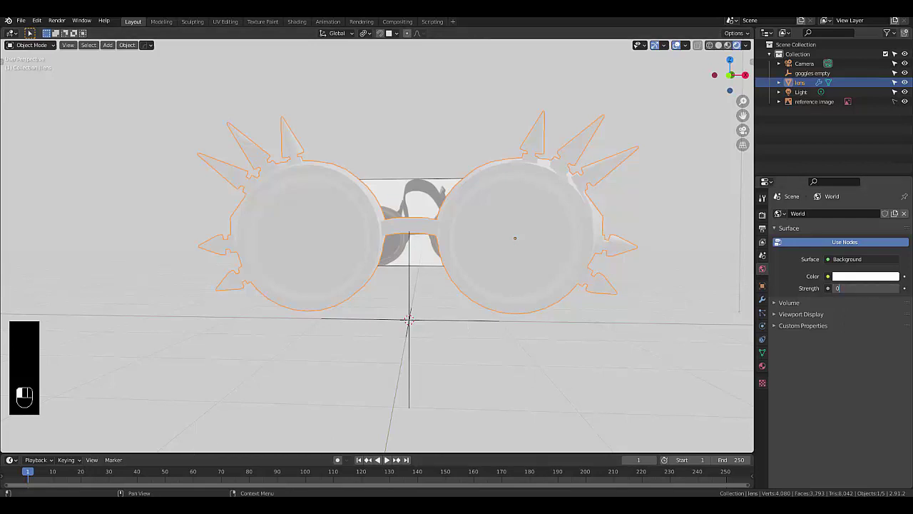
key("Return")
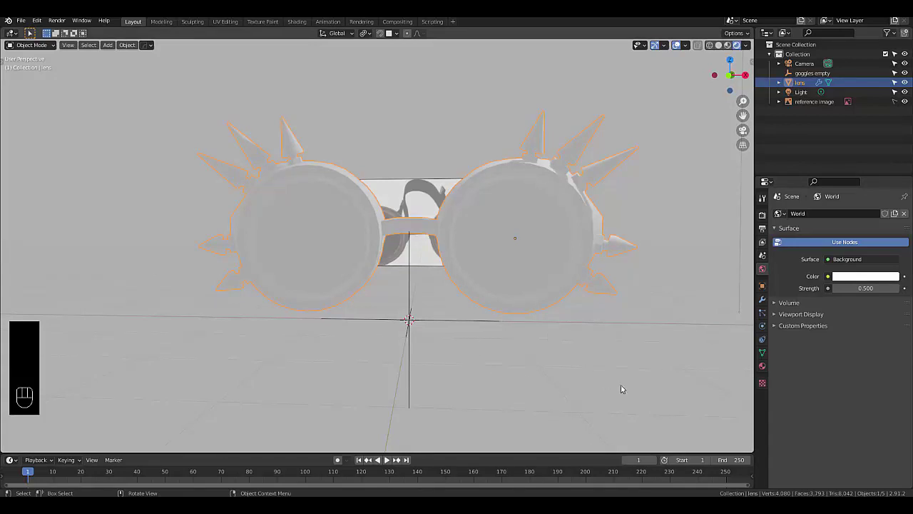
Step: Give the lens a new Glossy BSDF material coloured dark brown (723800)
left_click(762, 365)
left_click(865, 254)
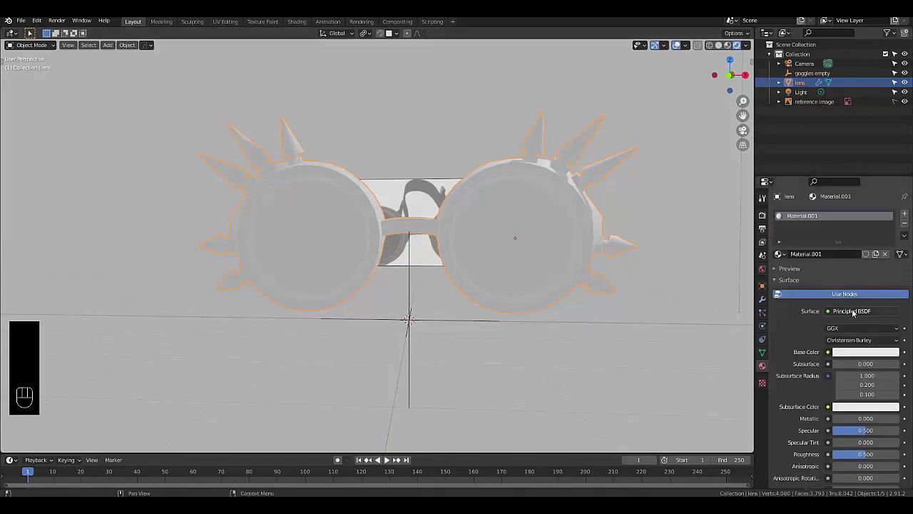
left_click(853, 312)
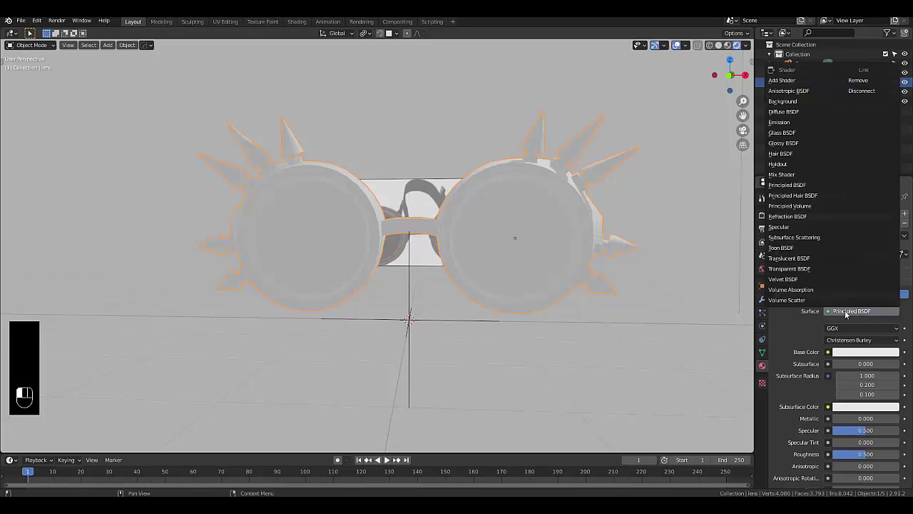
left_click(799, 143)
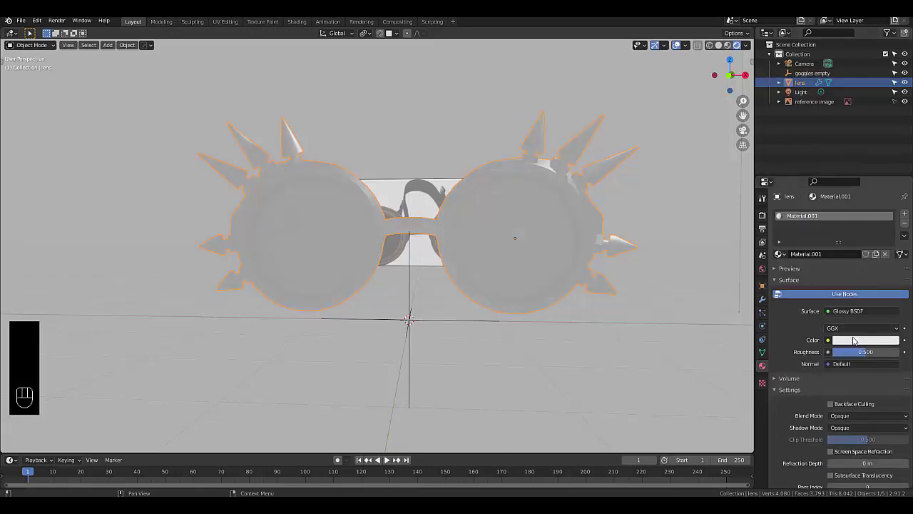
left_click(855, 341)
key("ctrl+v")
left_click_drag(894, 243, 892, 251)
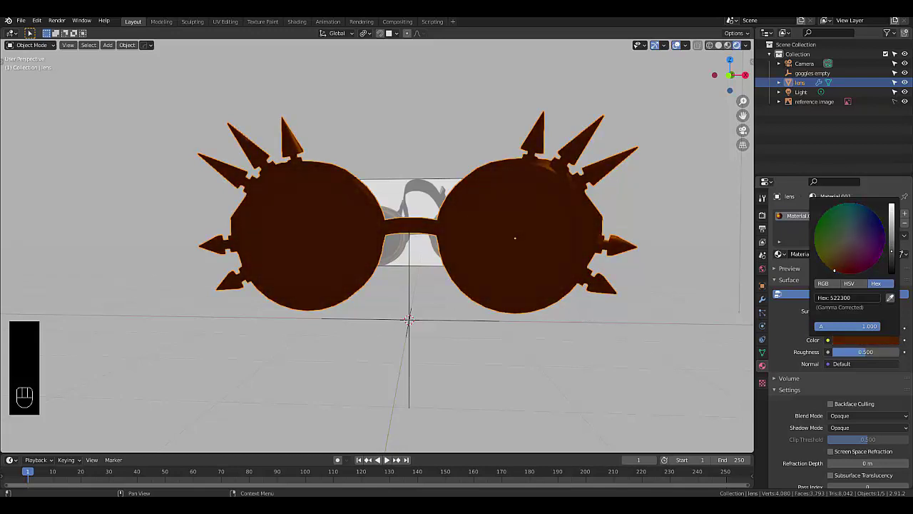
Step: Switch the viewport to Material Preview and enlarge the lower timeline editor
left_click(728, 45)
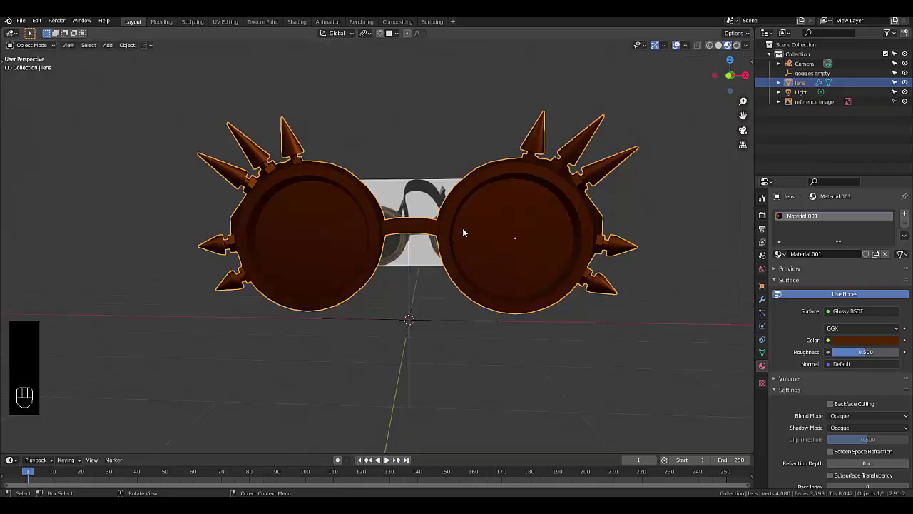
middle_click_drag(462, 232, 491, 241)
scroll(491, 241, "up", 1)
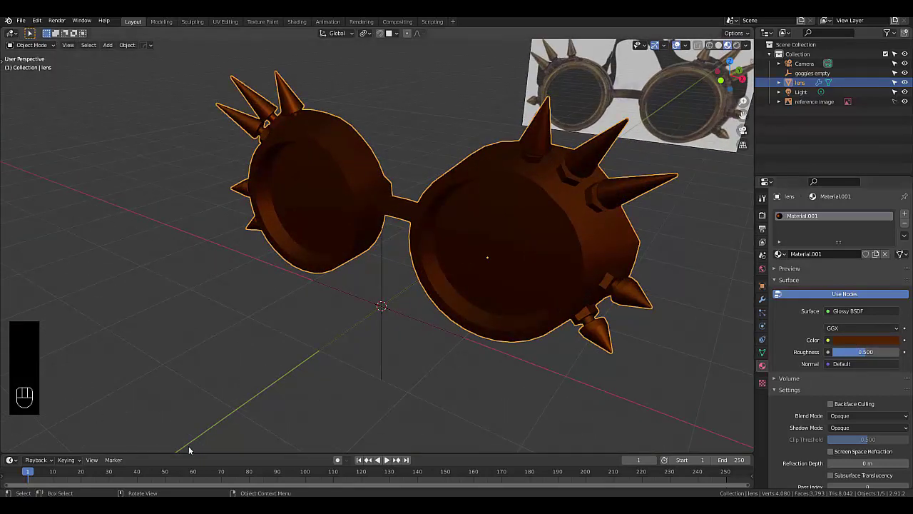
left_click_drag(201, 453, 214, 283)
Step: Turn the timeline into the Shader Editor and insert a Mix Shader before the Material Output
left_click(11, 292)
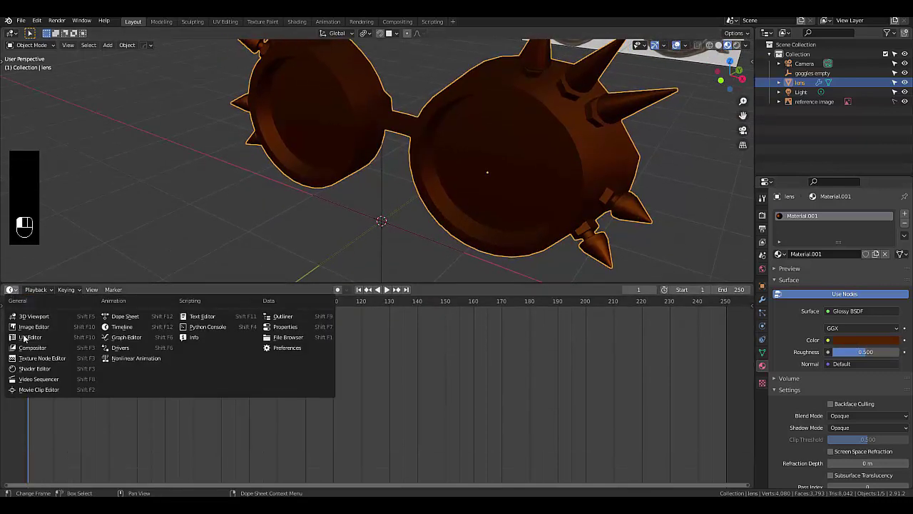
left_click(40, 367)
scroll(251, 411, "up", 5)
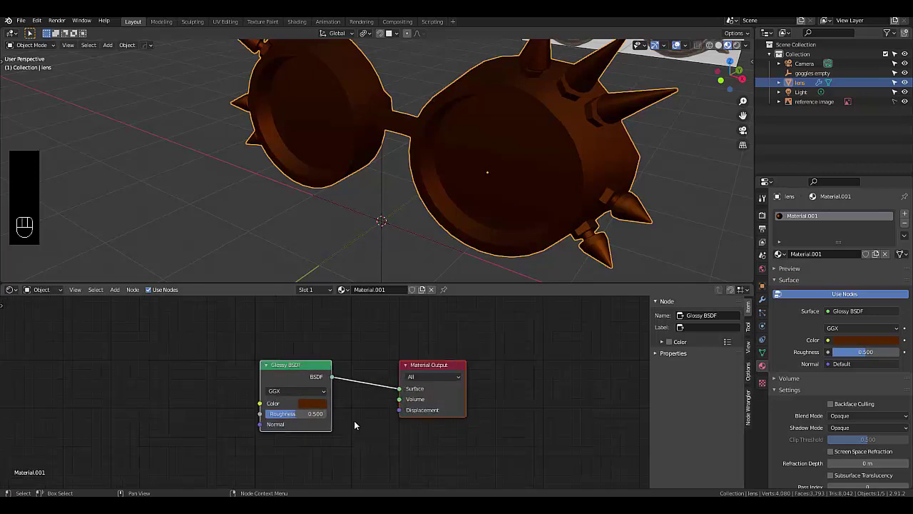
key("shift+a")
mouse_move(369, 419)
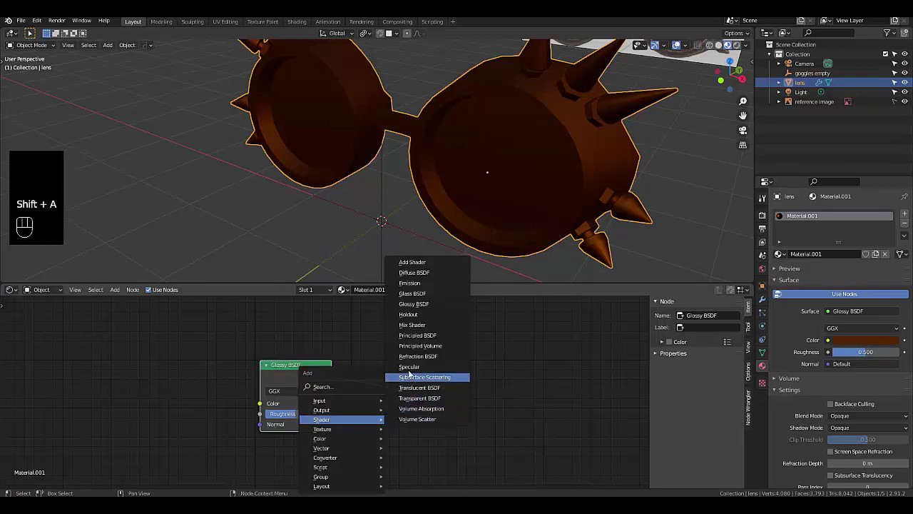
left_click(412, 324)
left_click(326, 366)
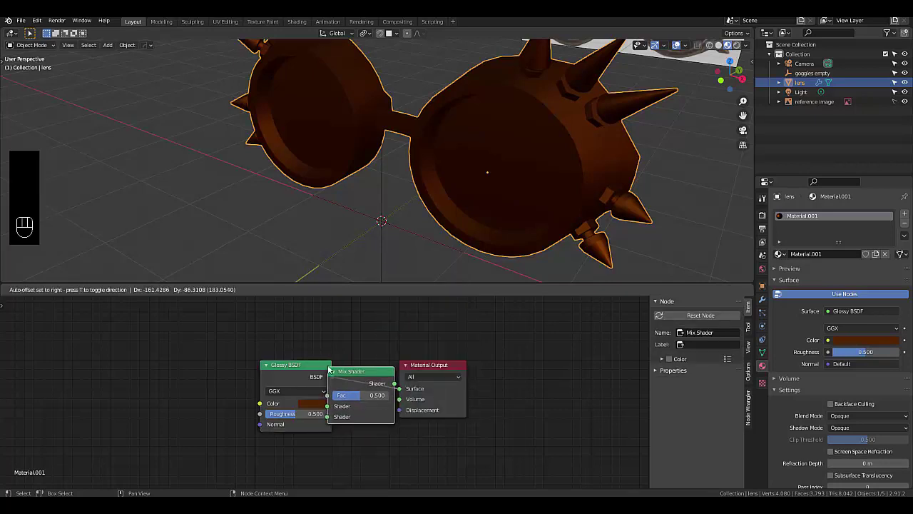
left_click_drag(300, 366, 187, 372)
Step: Add a Principled BSDF below the Glossy BSDF and feed it into the Mix Shader's second Shader input
key("shift+a")
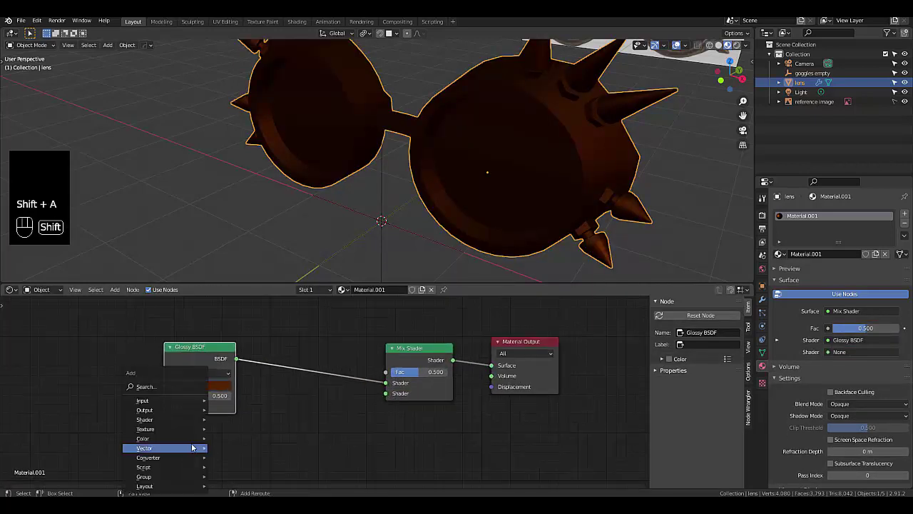
mouse_move(184, 418)
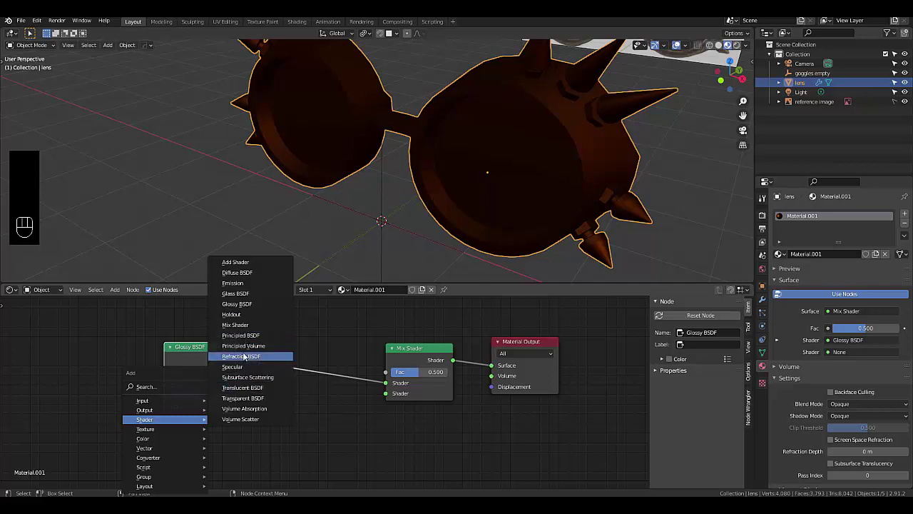
left_click(243, 335)
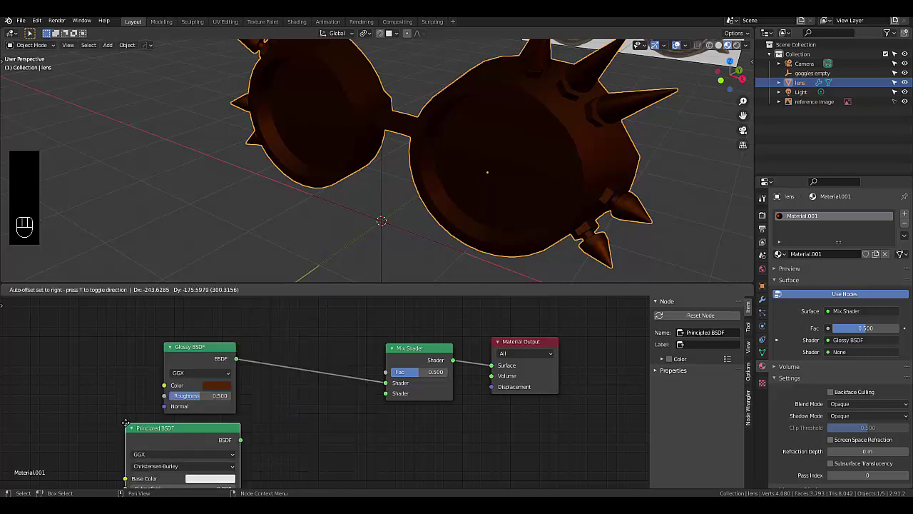
left_click(242, 442)
left_click_drag(241, 440, 385, 393)
scroll(353, 432, "down", 5)
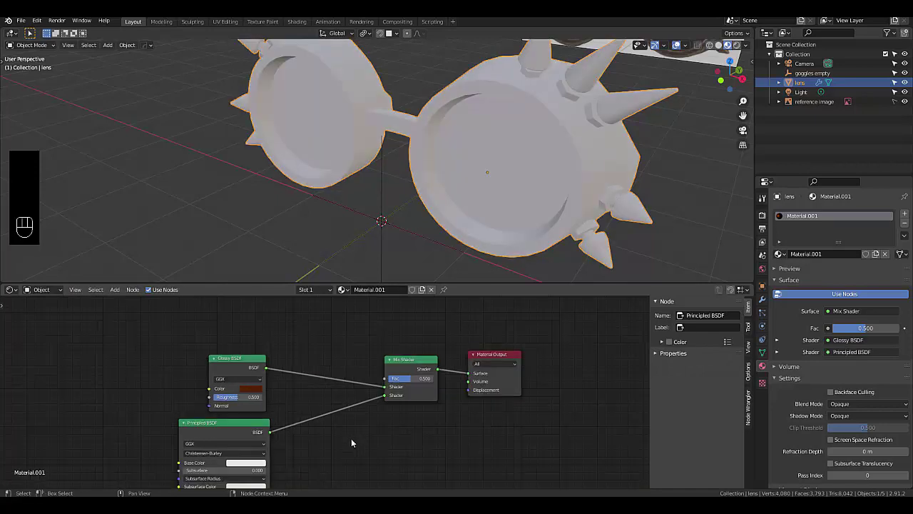
Step: Add a Voronoi Texture above the Glossy BSDF and drive the Mix Shader factor with its colour
scroll(278, 367, "up", 4)
key("shift+a")
mouse_move(271, 376)
left_click(330, 354)
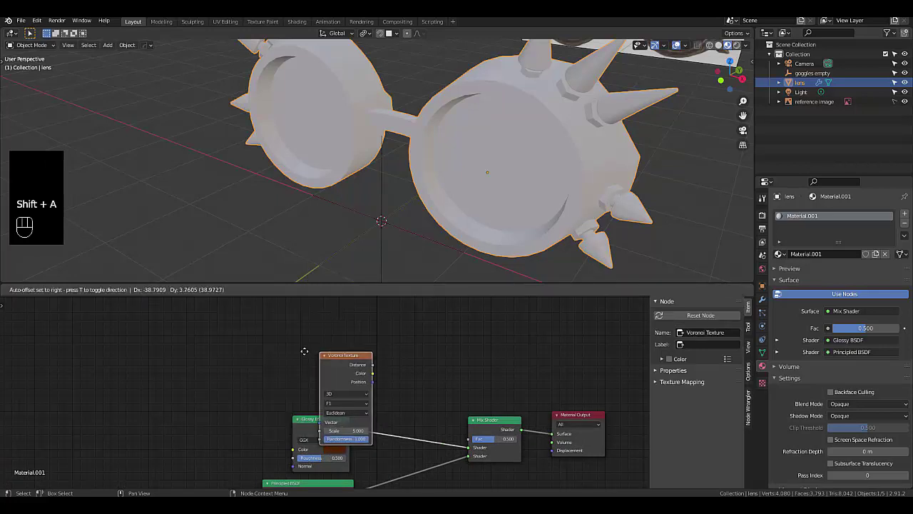
left_click(214, 338)
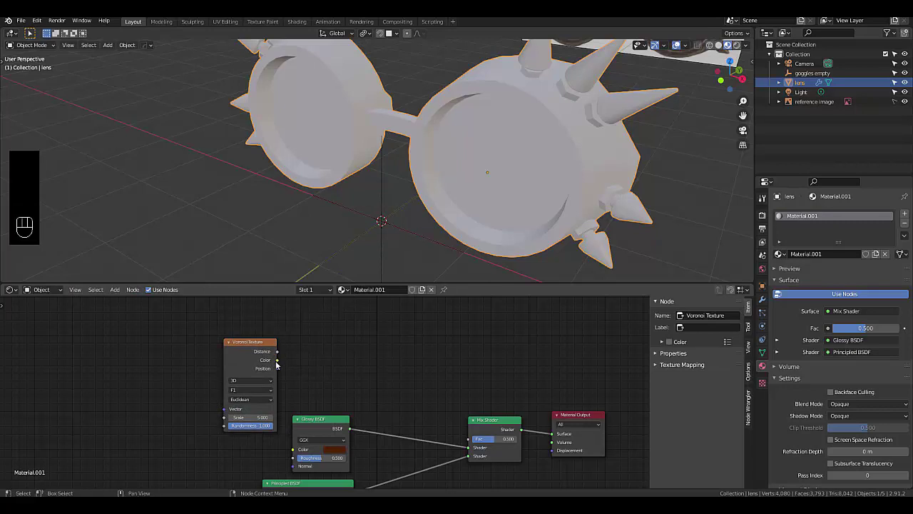
left_click_drag(277, 359, 469, 439)
Step: Try Manhattan and Euclidean distance metrics on the Voronoi, settling on Minkowski
scroll(243, 418, "up", 3)
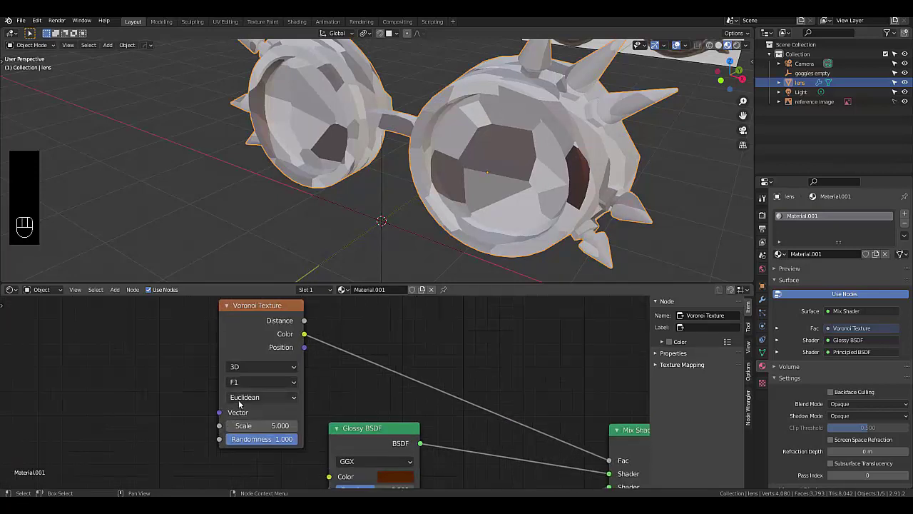
scroll(241, 407, "up", 1)
scroll(251, 371, "up", 1)
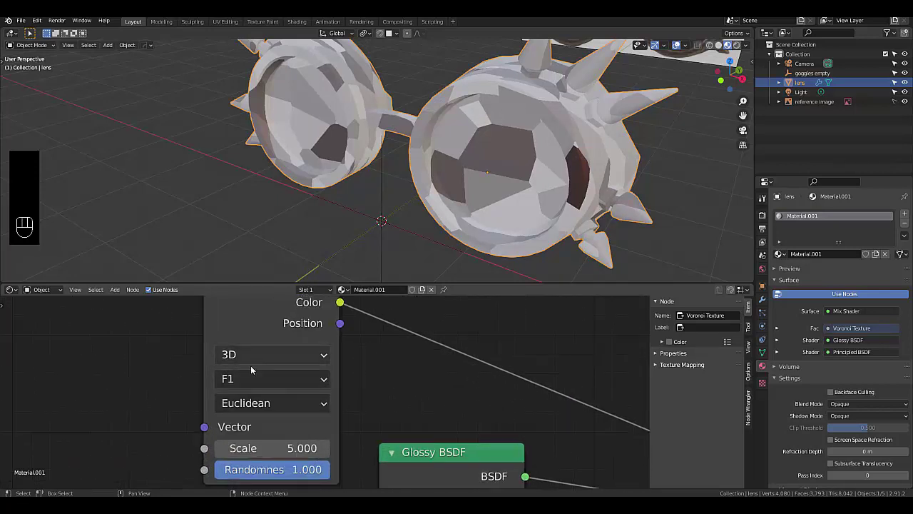
left_click(265, 405)
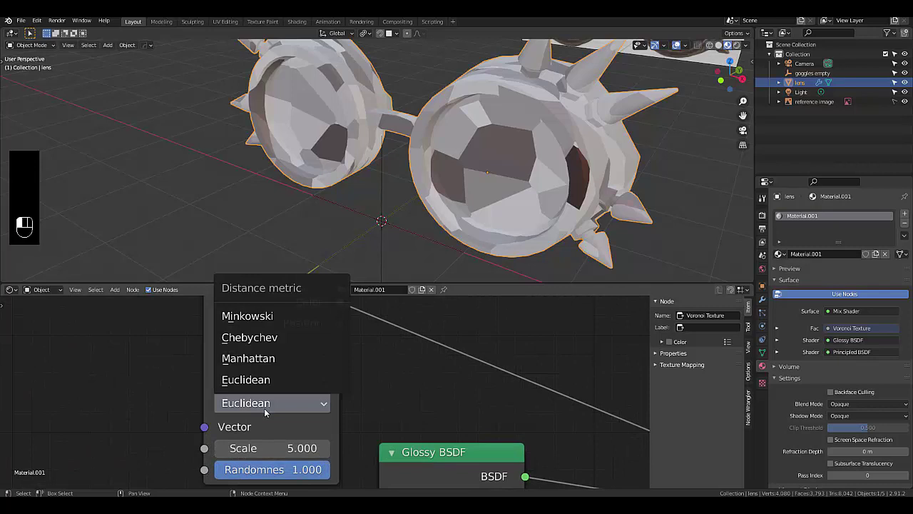
left_click(254, 360)
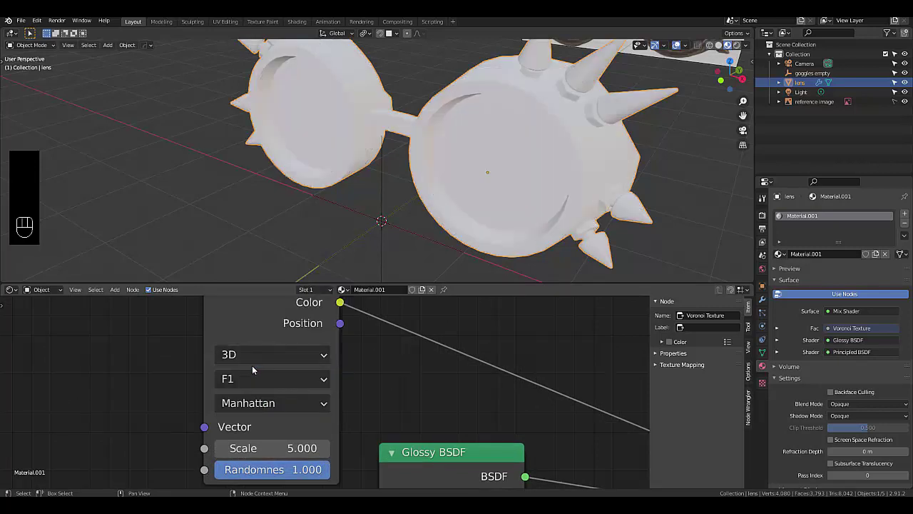
left_click(262, 405)
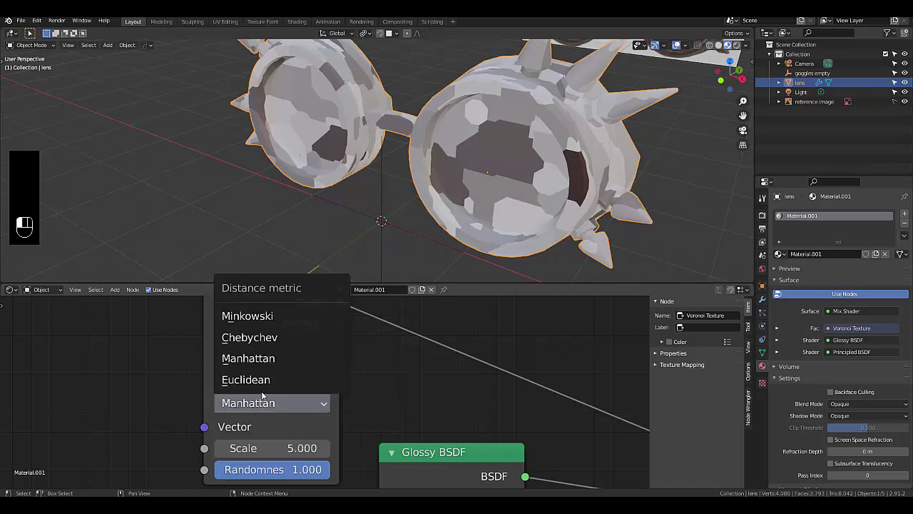
left_click(261, 379)
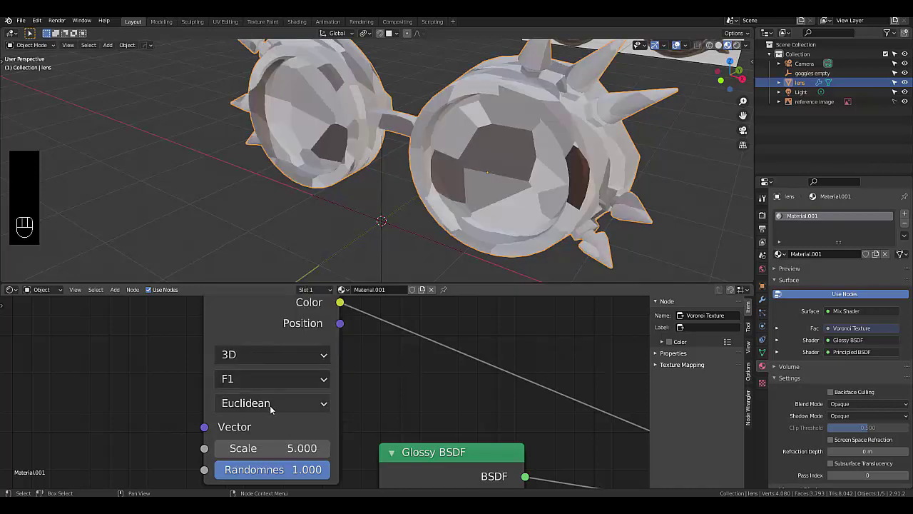
left_click(270, 408)
left_click(259, 322)
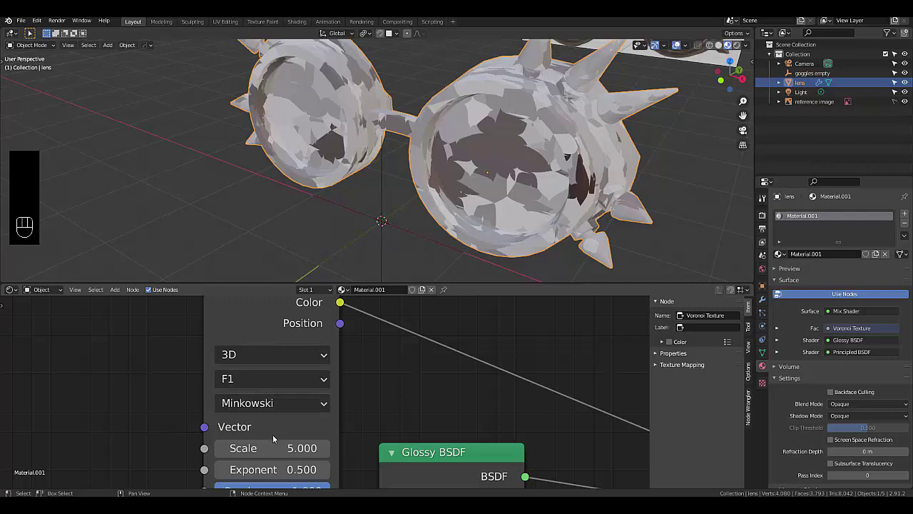
Step: Set the Voronoi Scale to 40 and raise the Minkowski Exponent to 32
left_click_drag(272, 437, 655, 437)
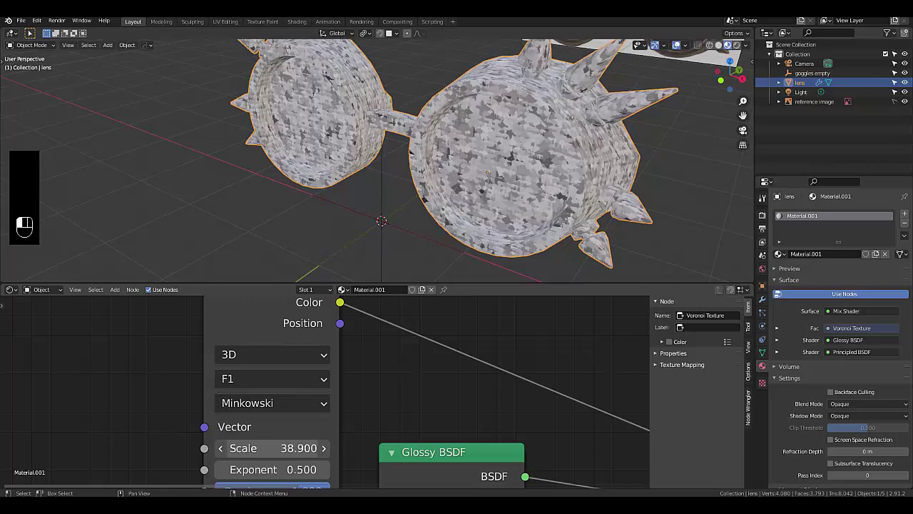
left_click(274, 448)
type("40")
key("Return")
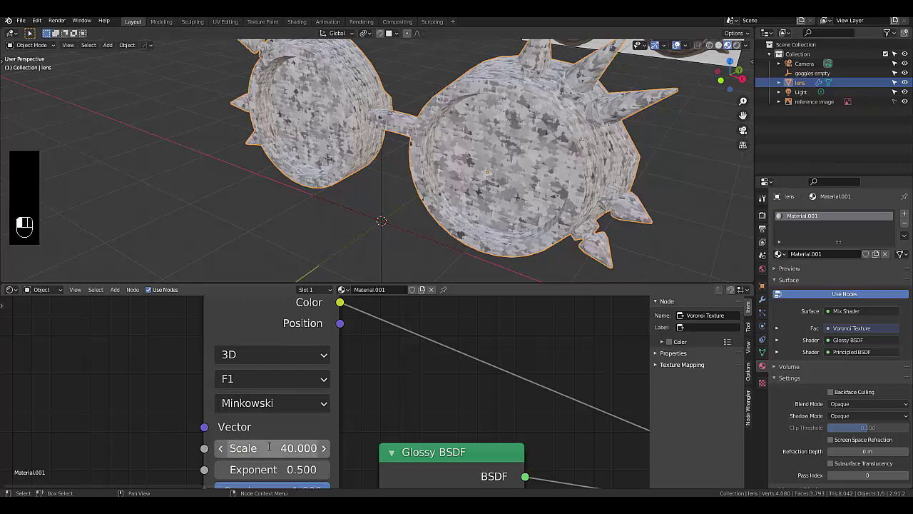
mouse_move(268, 469)
left_mouse_down()
mouse_move(484, 470)
mouse_move(257, 470)
mouse_move(499, 469)
left_mouse_up()
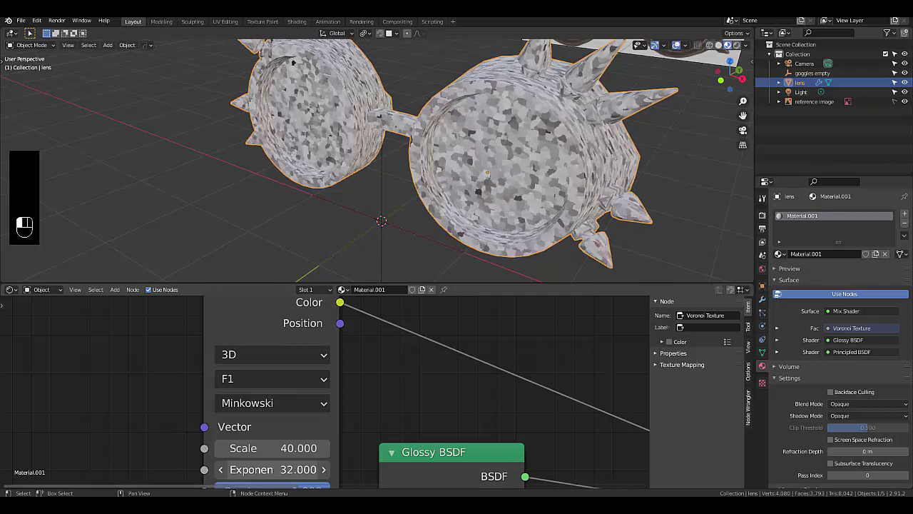
Step: Set the Voronoi Randomness to 0.9
scroll(295, 484, "down", 3)
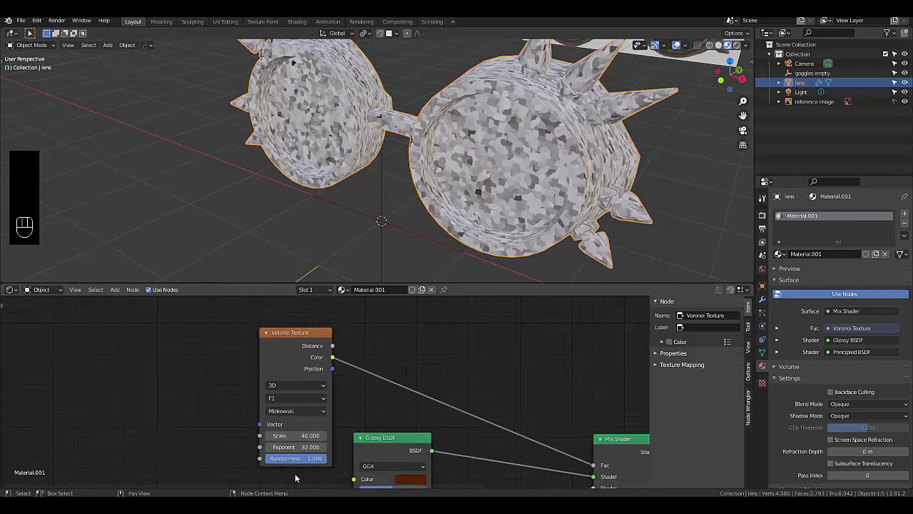
scroll(295, 484, "up", 3)
left_click_drag(323, 444, 312, 448)
left_click(313, 445)
type("0")
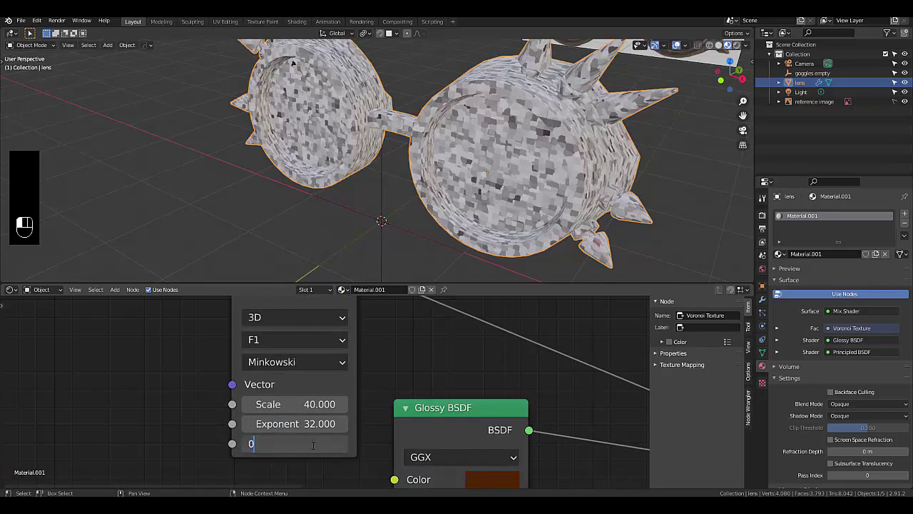
type(".9")
key("Return")
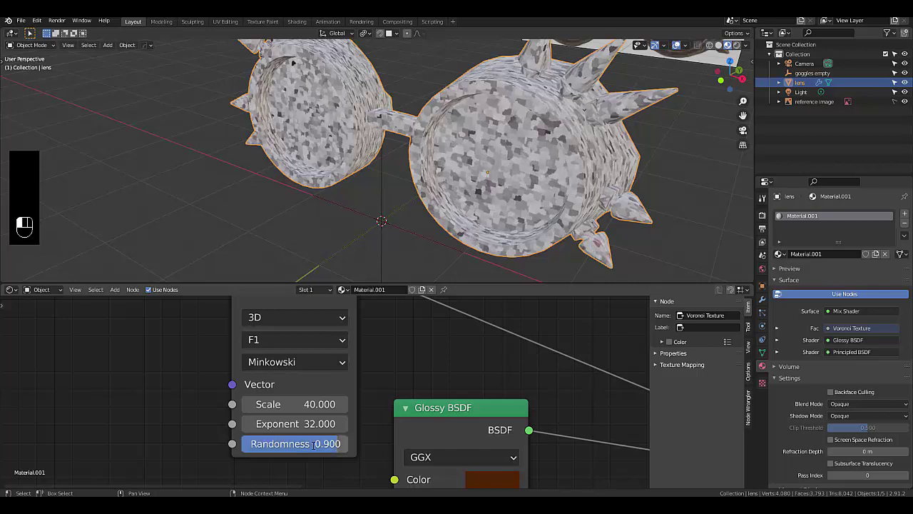
Step: Set the Glossy BSDF Roughness to 0.1
scroll(370, 383, "down", 5)
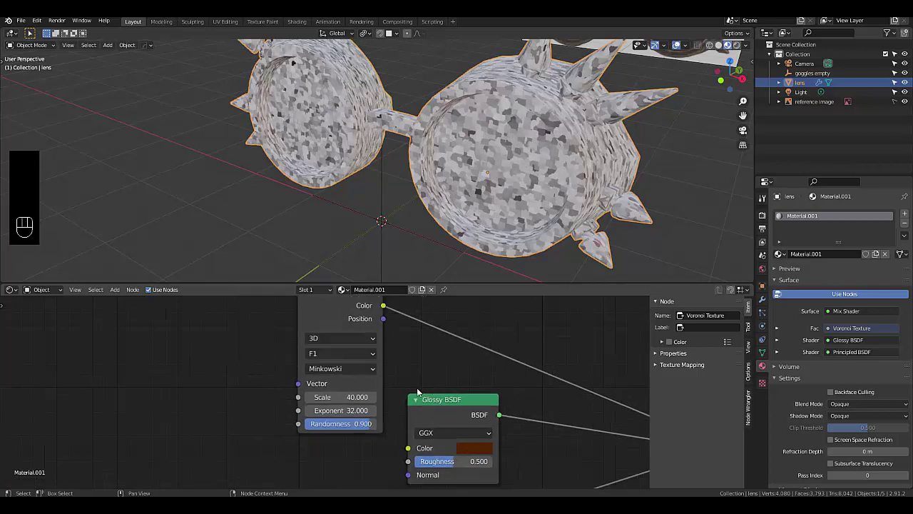
scroll(371, 383, "down", 2)
scroll(488, 431, "up", 3)
scroll(313, 397, "up", 5)
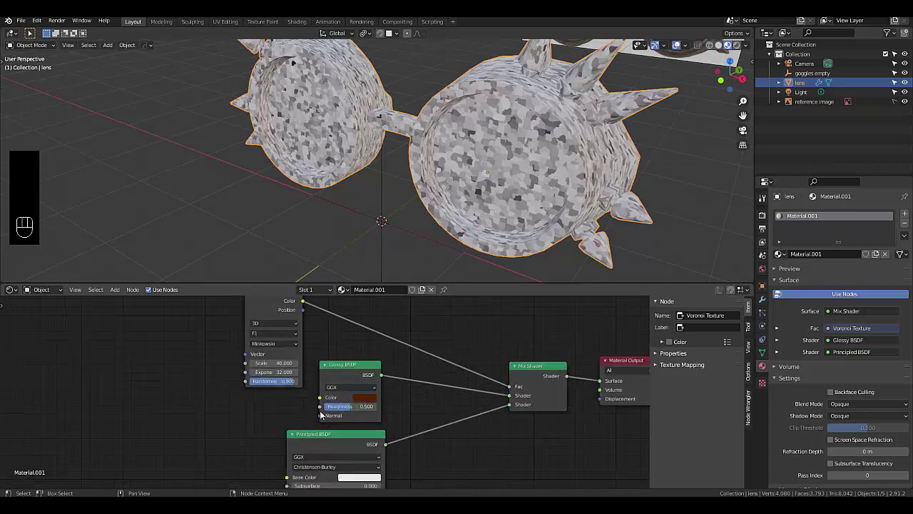
double_click(419, 410)
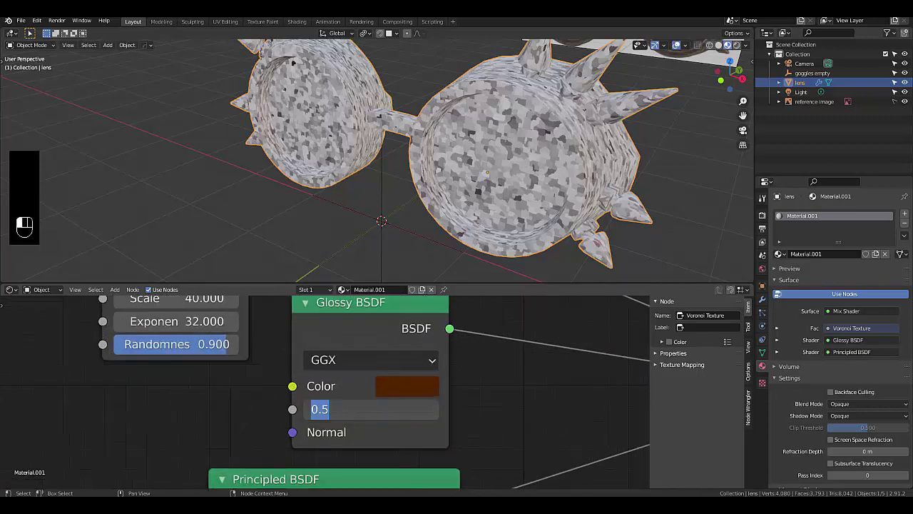
type("0.1")
key("Return")
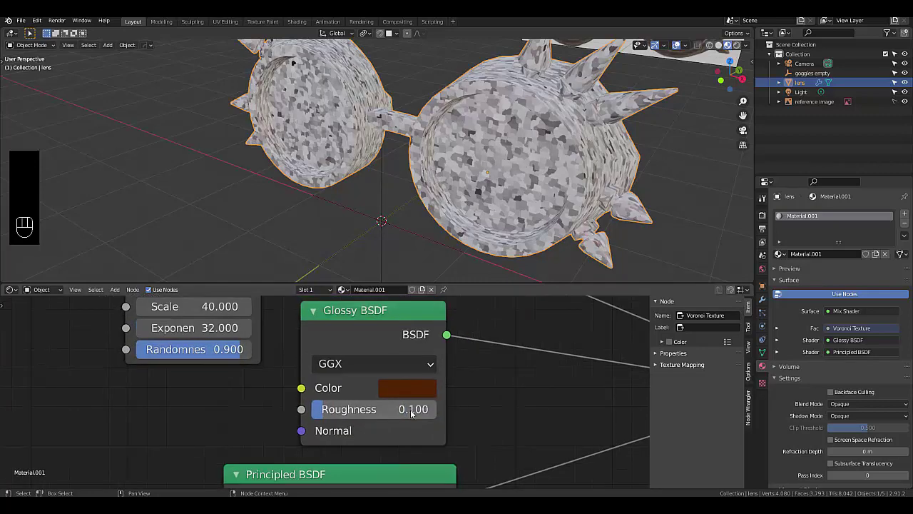
Step: Change the Principled BSDF Base Color to a peach tone (E7A67E)
scroll(413, 410, "down", 8)
scroll(392, 440, "up", 8)
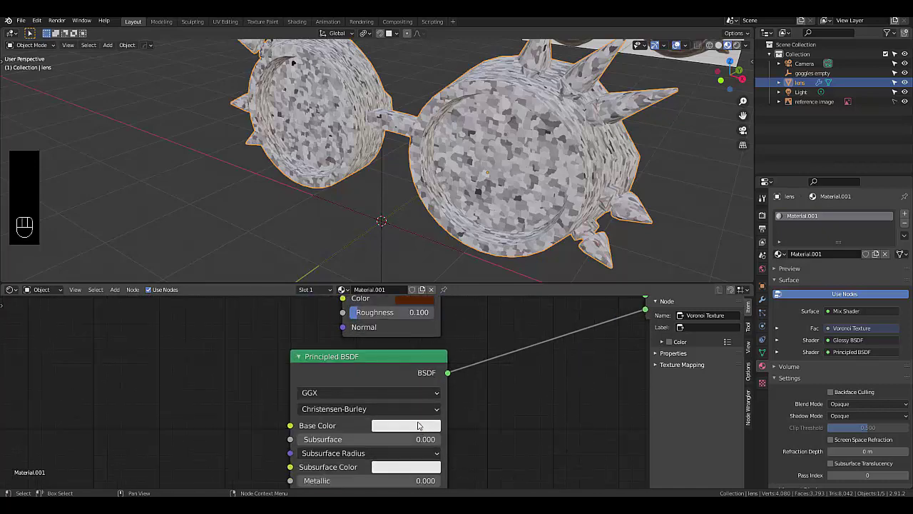
left_click(419, 426)
mouse_move(430, 302)
left_mouse_down()
mouse_move(397, 278)
mouse_move(430, 271)
mouse_move(418, 306)
left_mouse_up()
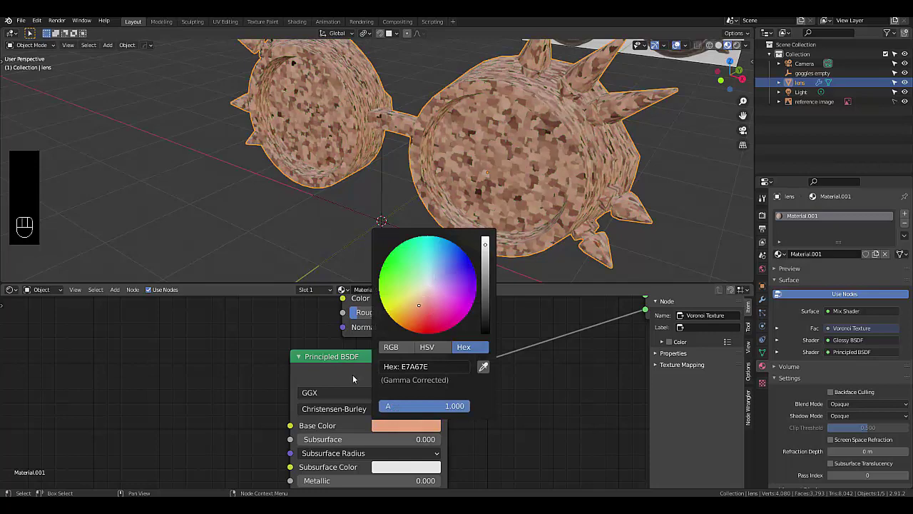
Step: Swap the Mix Shader's two shader inputs with Alt+S
scroll(386, 400, "down", 1)
middle_click_drag(600, 327, 555, 344)
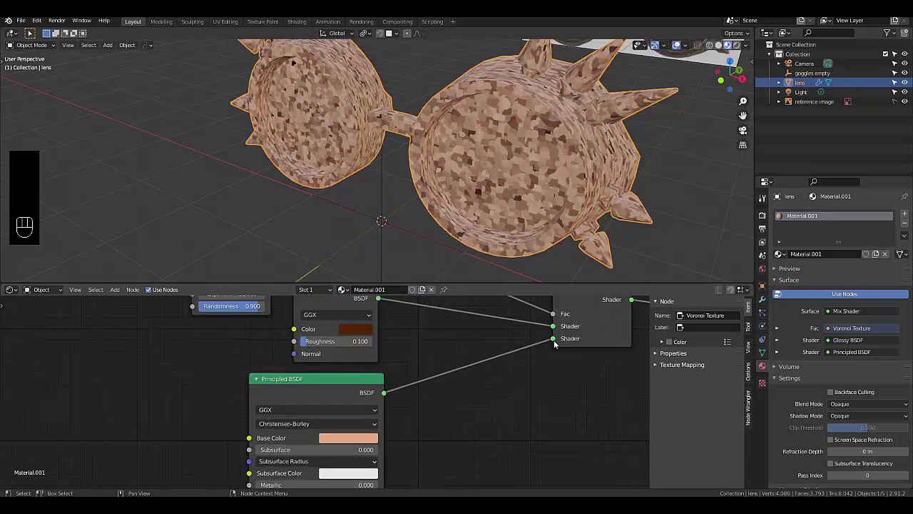
left_click(555, 345)
key("alt+s")
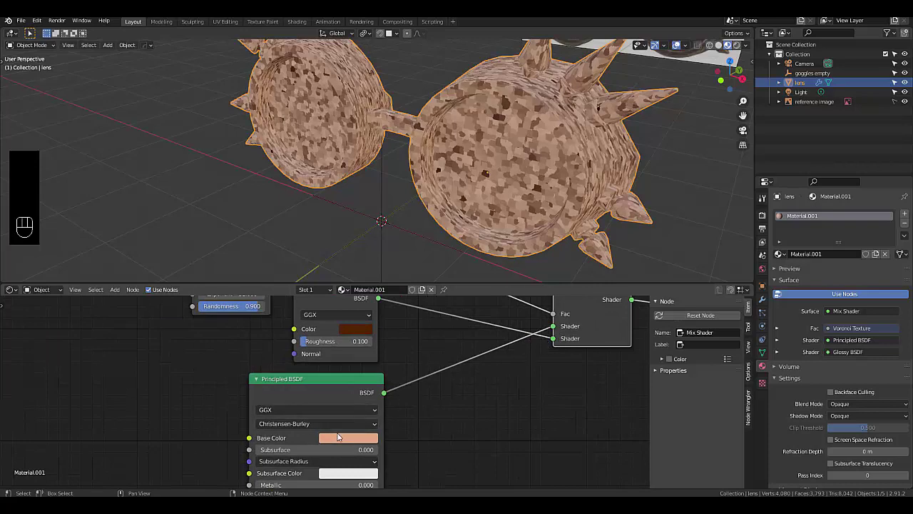
Step: Disconnect the Voronoi from the Mix Shader factor, leaving Fac at 0
scroll(339, 438, "down", 5)
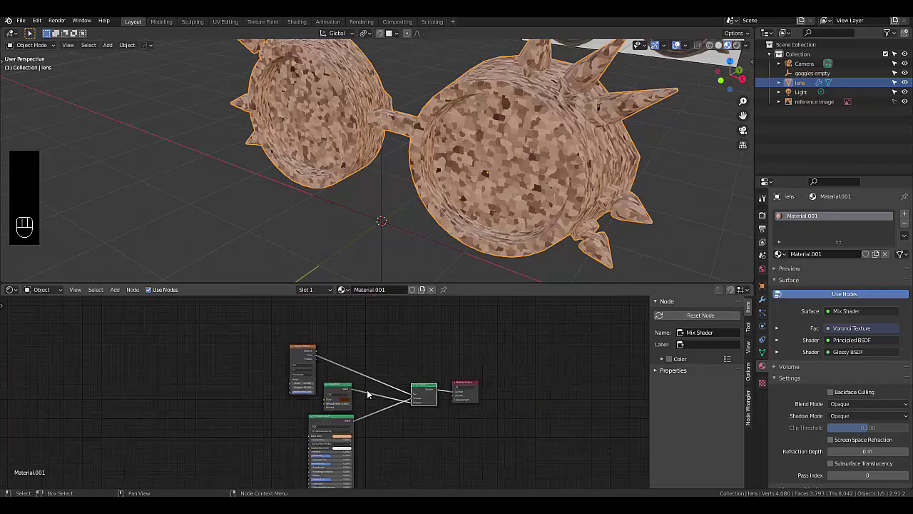
scroll(409, 404, "up", 1)
scroll(409, 404, "up", 1)
mouse_move(425, 391)
left_mouse_down()
mouse_move(406, 393)
mouse_move(414, 393)
left_mouse_up()
scroll(428, 393, "up", 3)
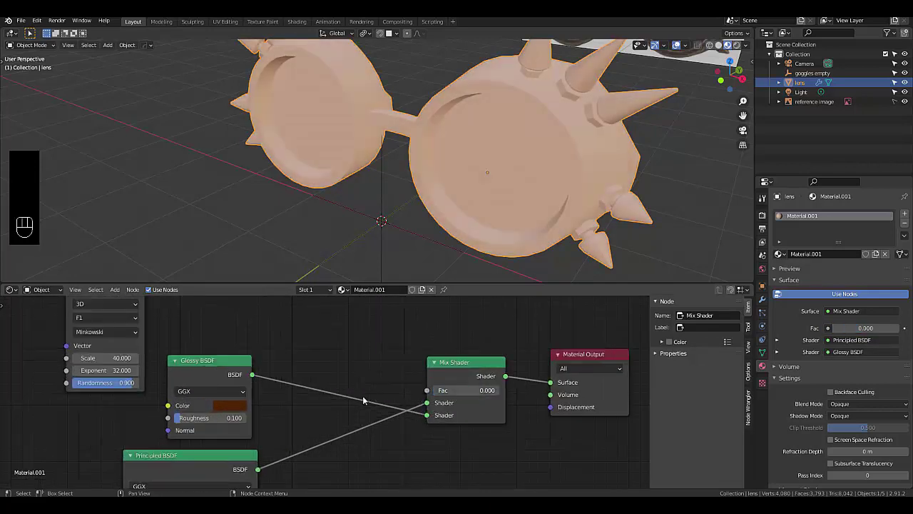
Step: Put the Glossy BSDF on the Mix Shader's first input and tint it dark bronze (52330B)
left_click_drag(426, 404, 423, 419)
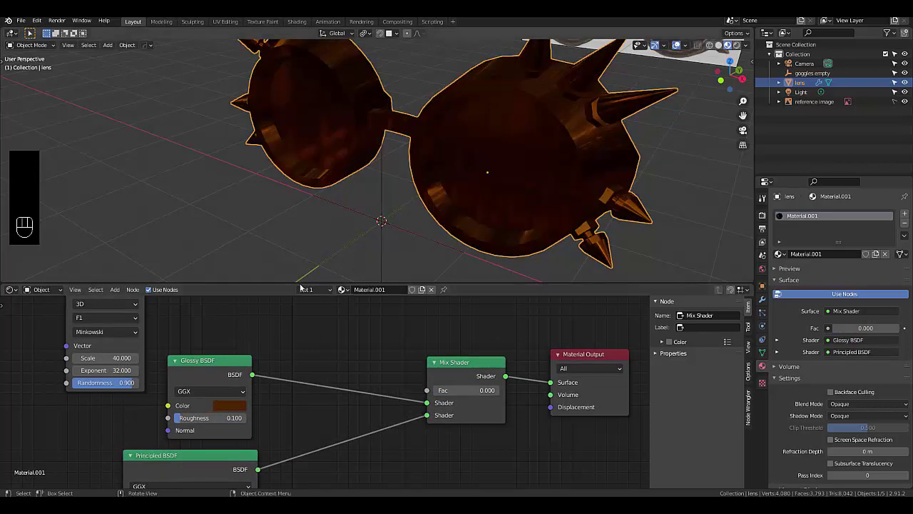
left_click(230, 405)
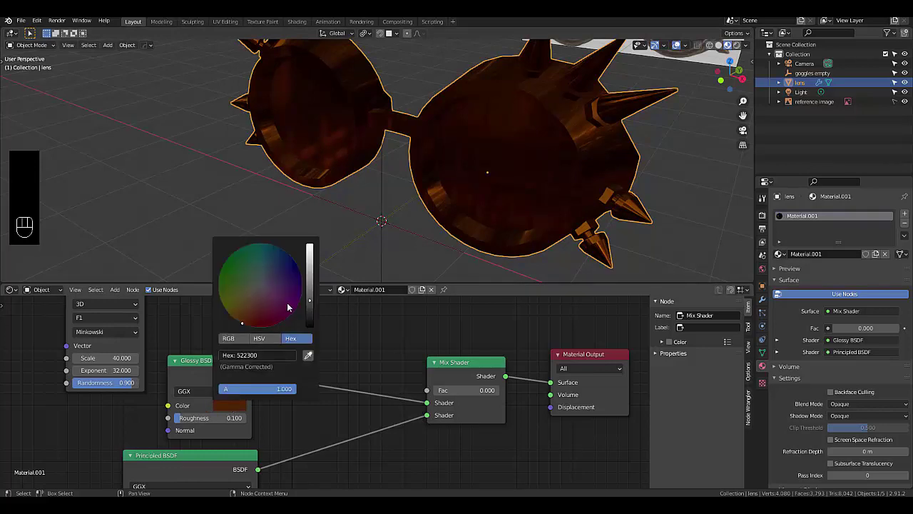
left_click_drag(244, 320, 240, 316)
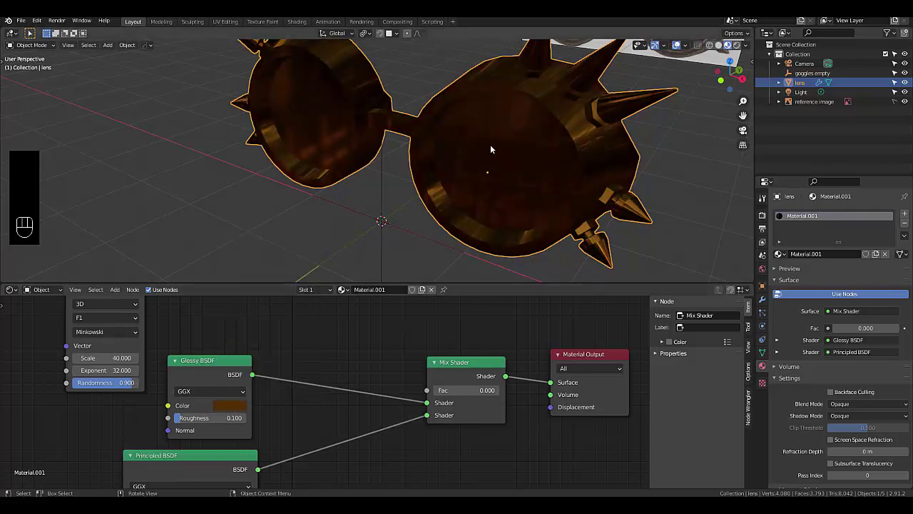
mouse_move(488, 150)
middle_mouse_down()
mouse_move(445, 161)
mouse_move(485, 158)
middle_mouse_up()
scroll(510, 184, "up", 8)
scroll(510, 187, "down", 8)
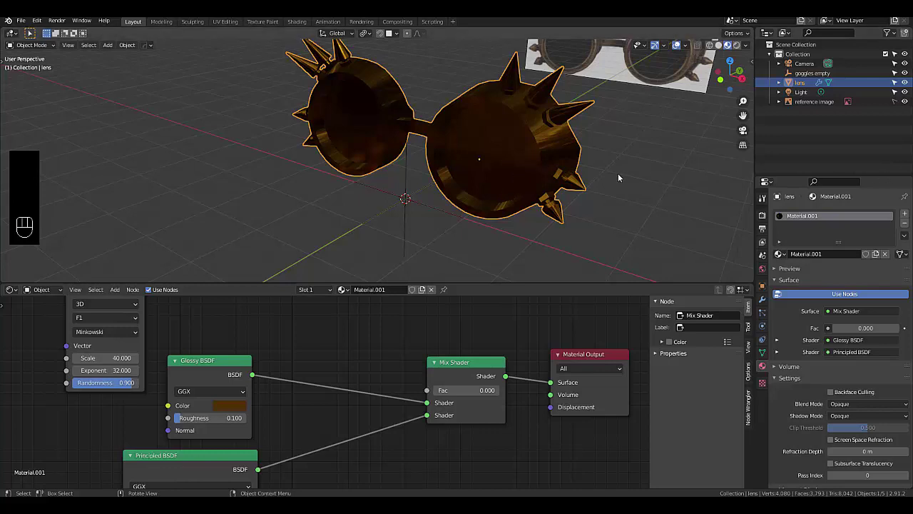
scroll(503, 162, "up", 2)
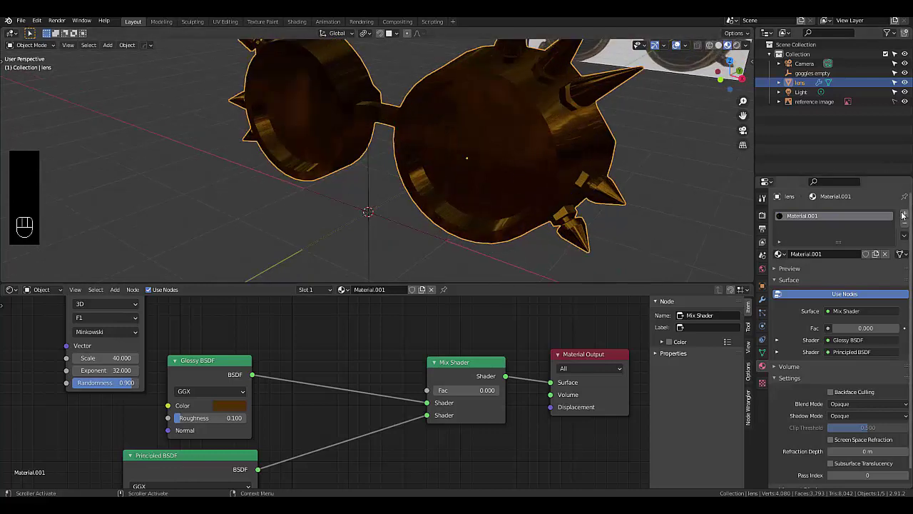
Step: Add a second material slot with a new material and select the lens face in Edit Mode
left_click(904, 214)
left_click(817, 275)
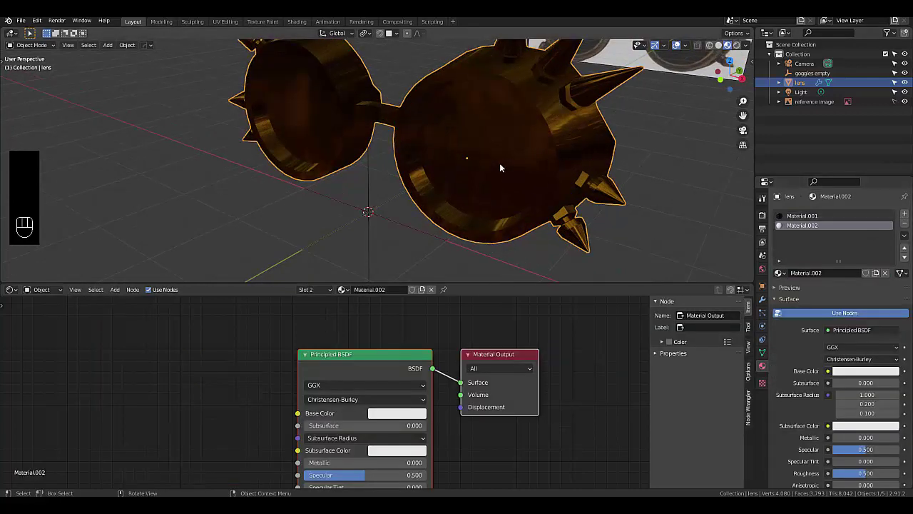
key("Tab")
left_click(580, 165)
scroll(473, 167, "up", 3)
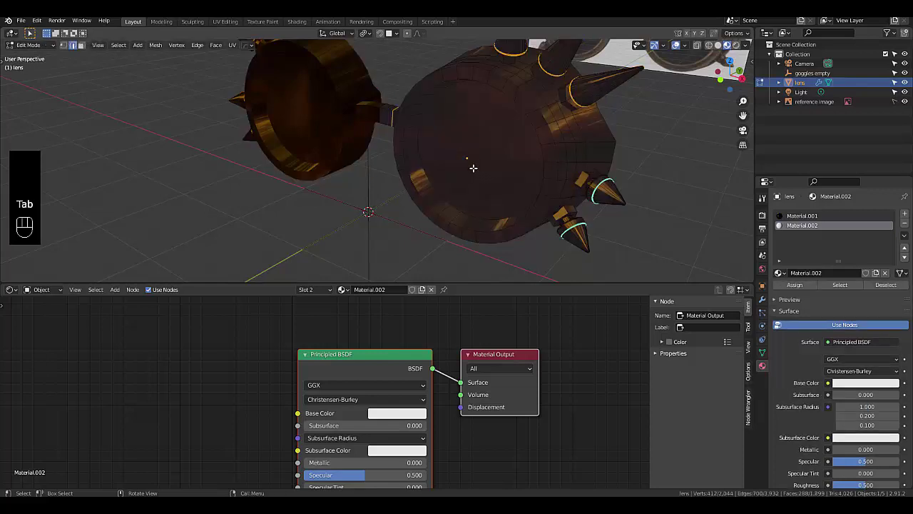
key("3")
left_click(461, 160)
scroll(319, 127, "down", 3)
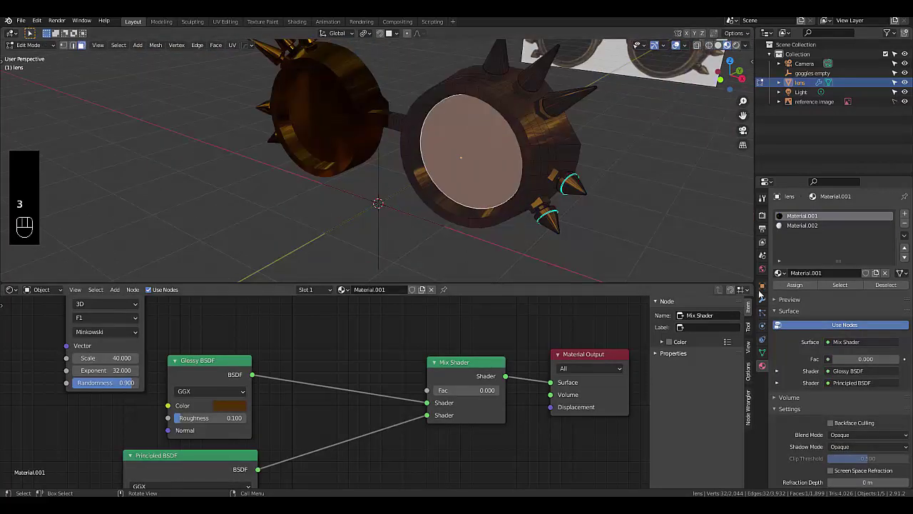
Step: Make Material.002 a black Glass BSDF and assign it to the lens face
left_click(800, 225)
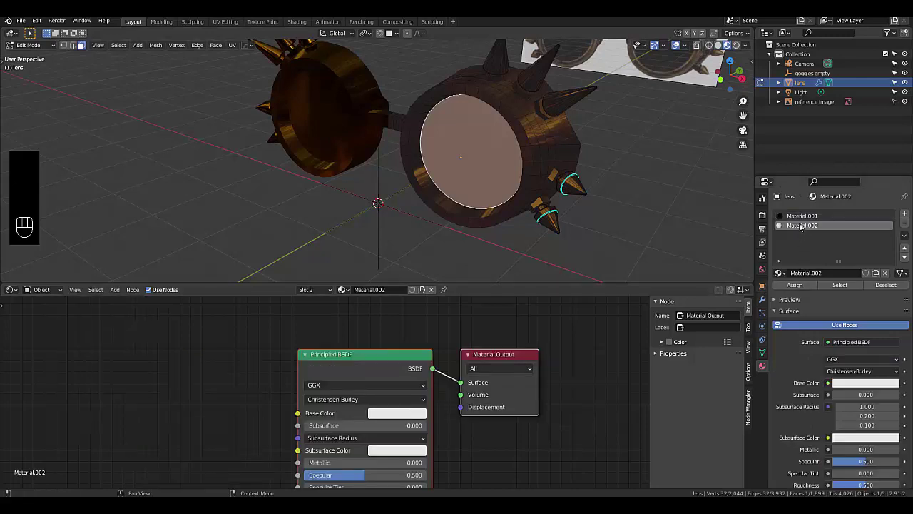
left_click(858, 383)
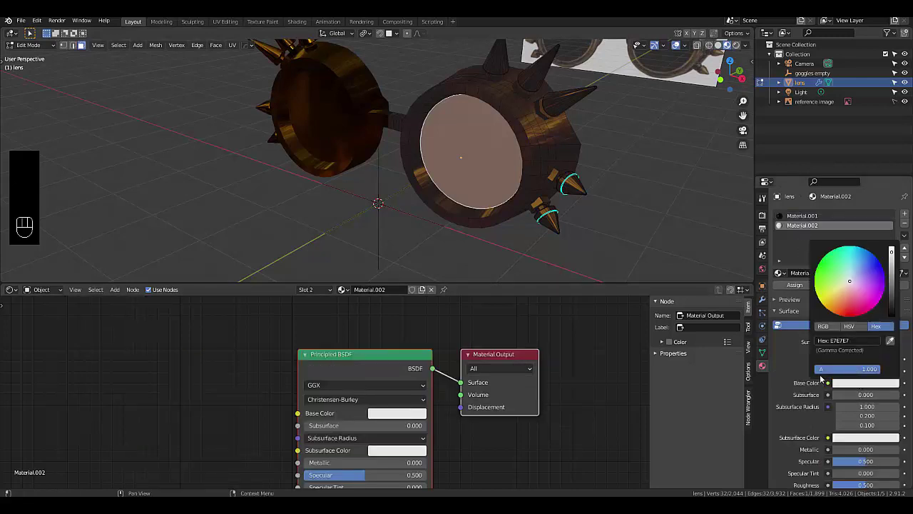
left_click(836, 345)
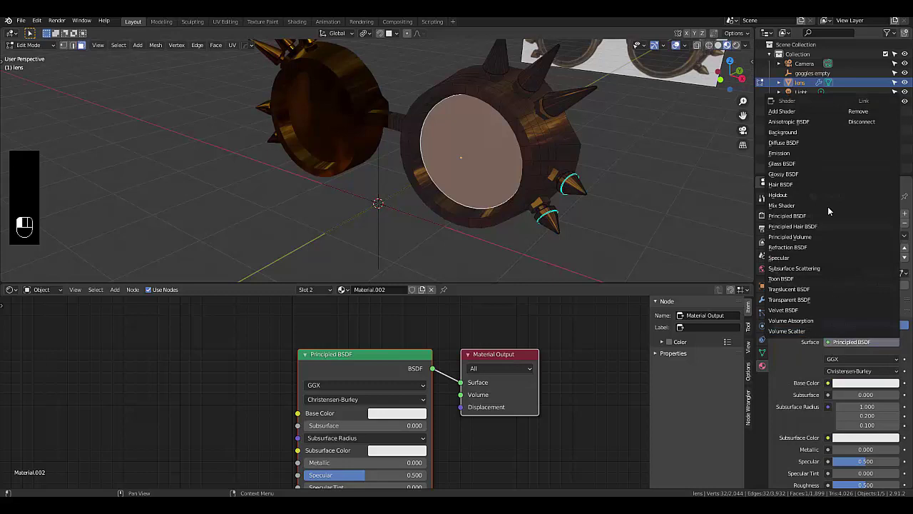
left_click(804, 164)
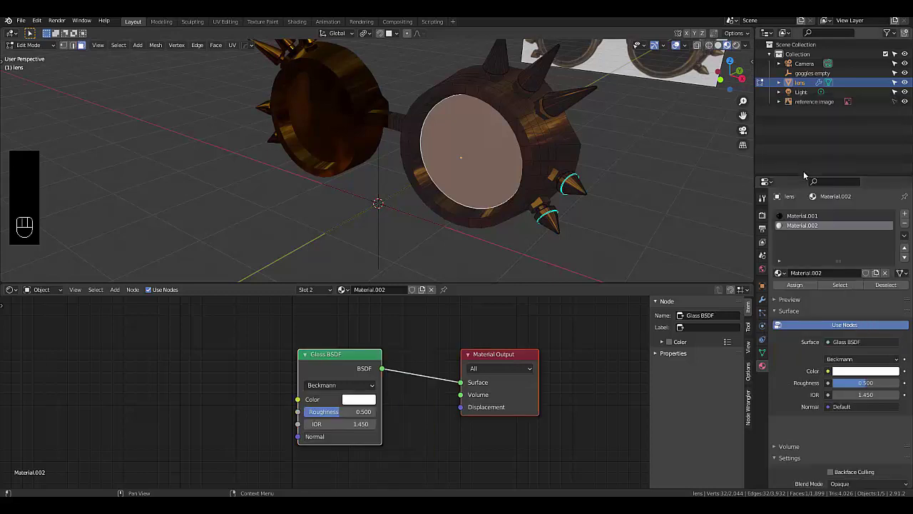
left_click(865, 373)
left_click_drag(892, 280, 891, 305)
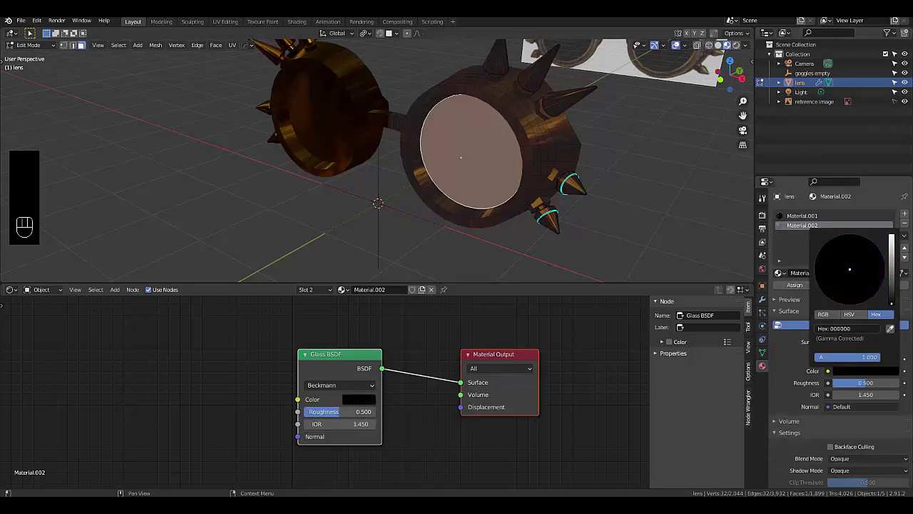
left_click(781, 286)
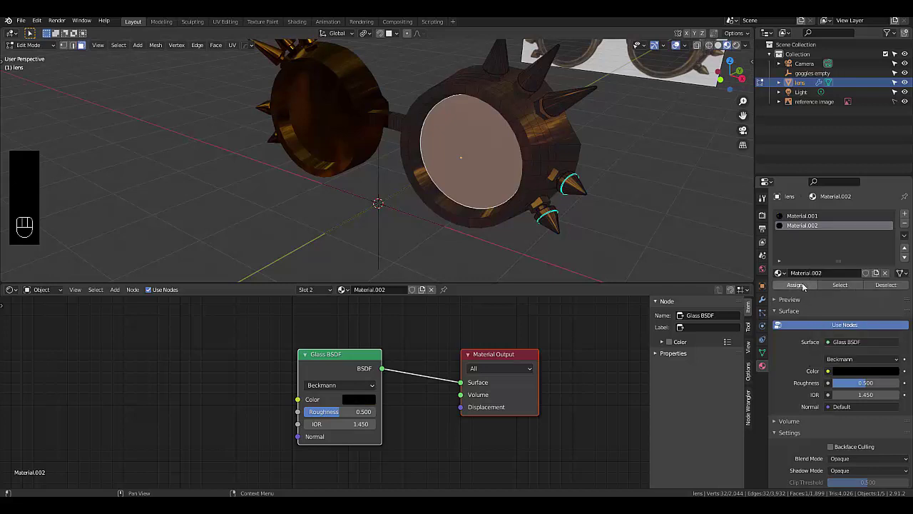
left_click(788, 284)
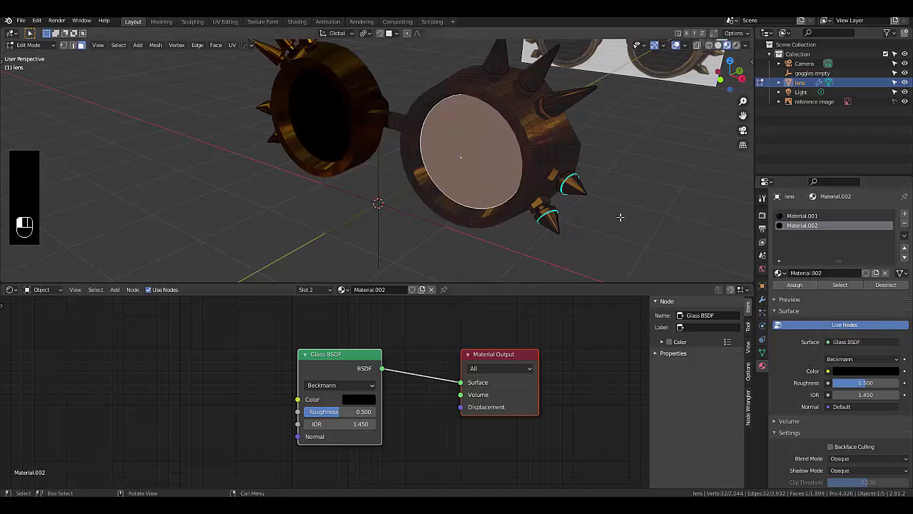
Step: Lower the glass Roughness to 0.000
left_click(618, 218)
scroll(476, 174, "up", 3)
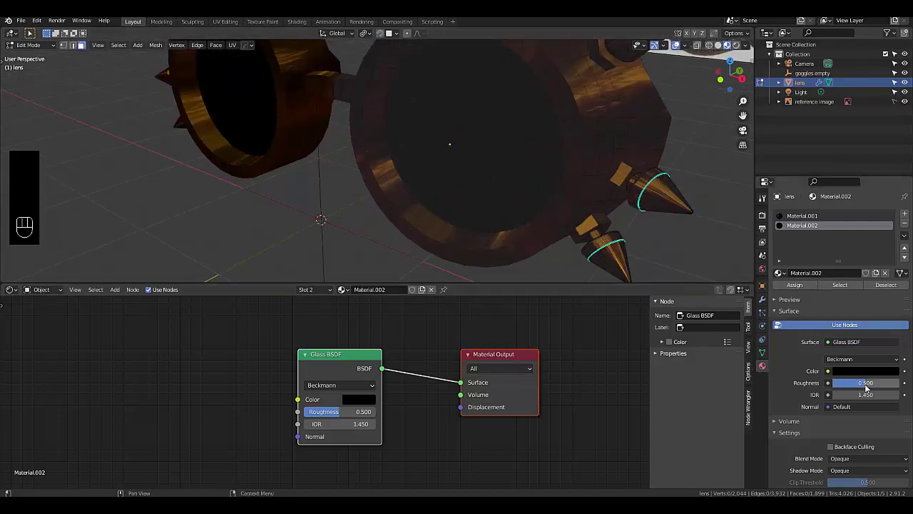
left_click_drag(861, 382, 828, 382)
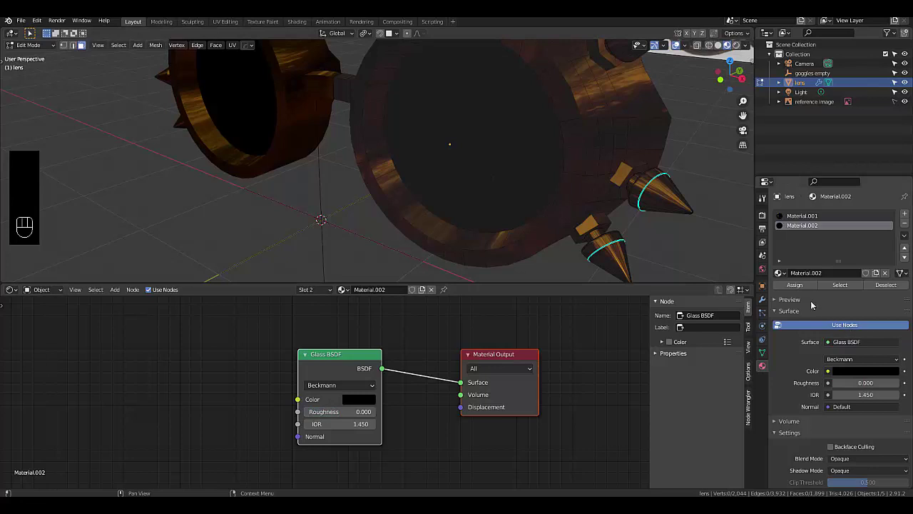
left_click(795, 284)
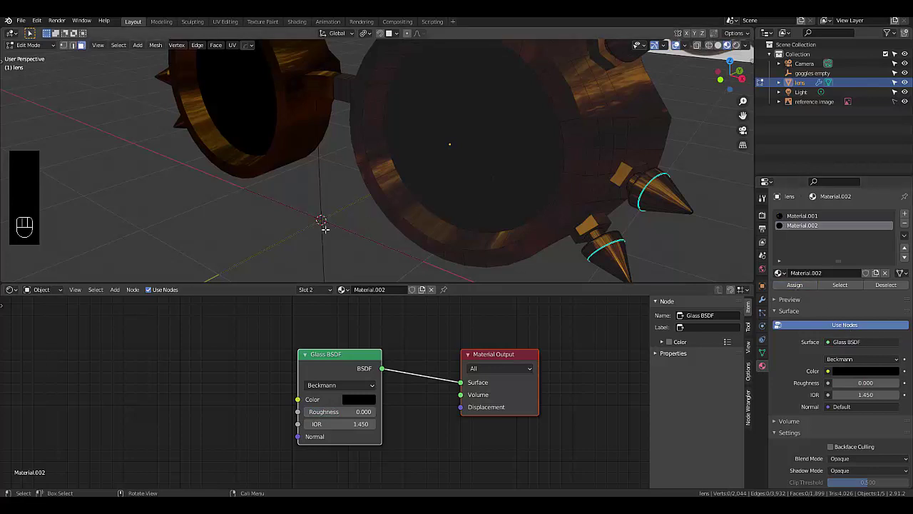
scroll(328, 226, "down", 6)
scroll(385, 218, "up", 2)
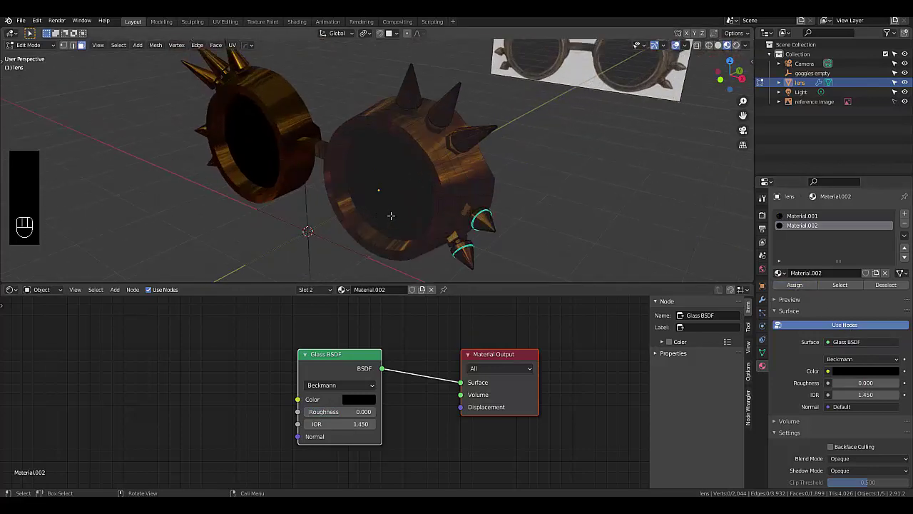
middle_click_drag(395, 215, 428, 206)
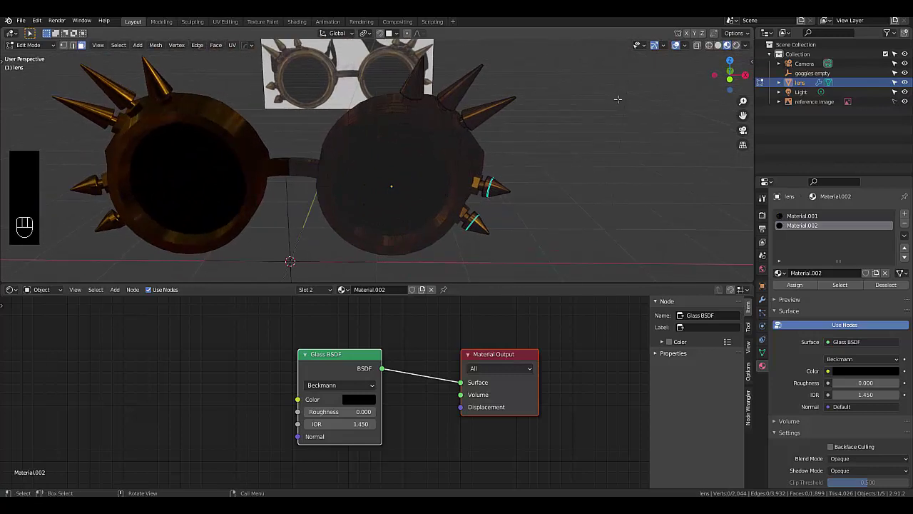
left_click(527, 198)
Step: Return to Object Mode and reselect the lens object to inspect the dark lenses
key("Tab")
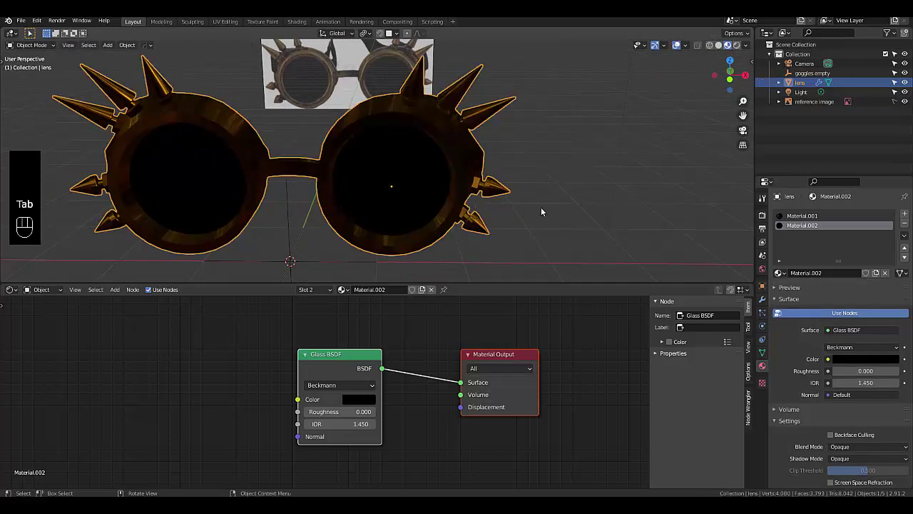
left_click(541, 211)
scroll(408, 186, "up", 3)
left_click(476, 143)
mouse_move(465, 189)
middle_mouse_down()
mouse_move(437, 191)
mouse_move(481, 168)
mouse_move(471, 185)
middle_mouse_up()
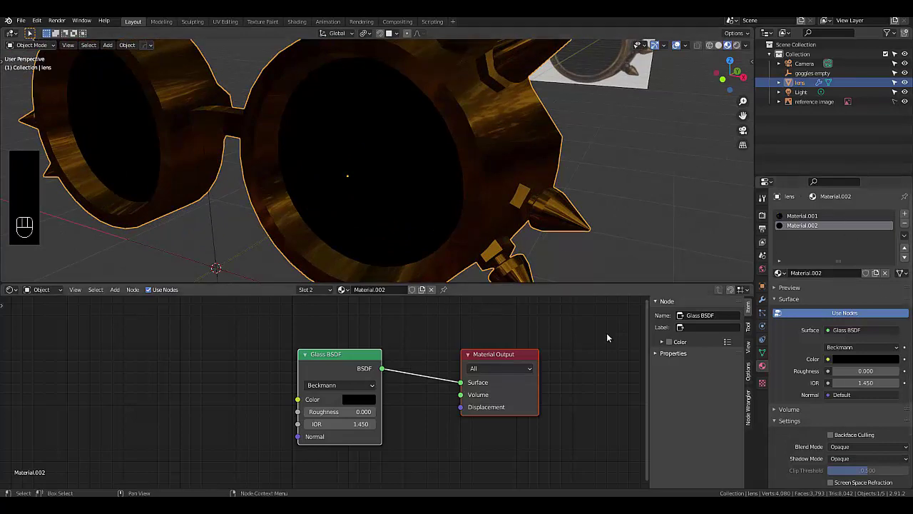
Step: Rename Material.002 to 'lens'
left_click(381, 292)
key("ctrl+a")
key("BackSpace")
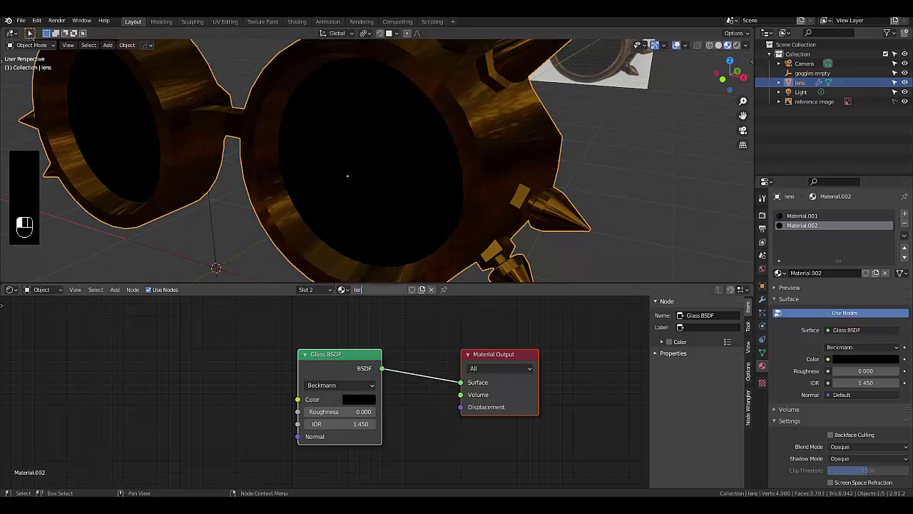
type("lens")
key("Return")
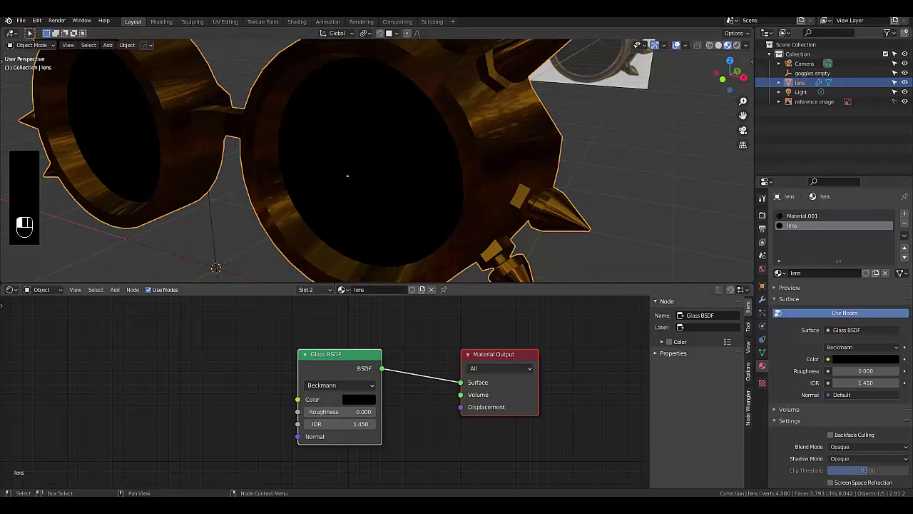
Step: Rename Material.001 to 'glass frame', then switch back to the lens material
left_click(345, 292)
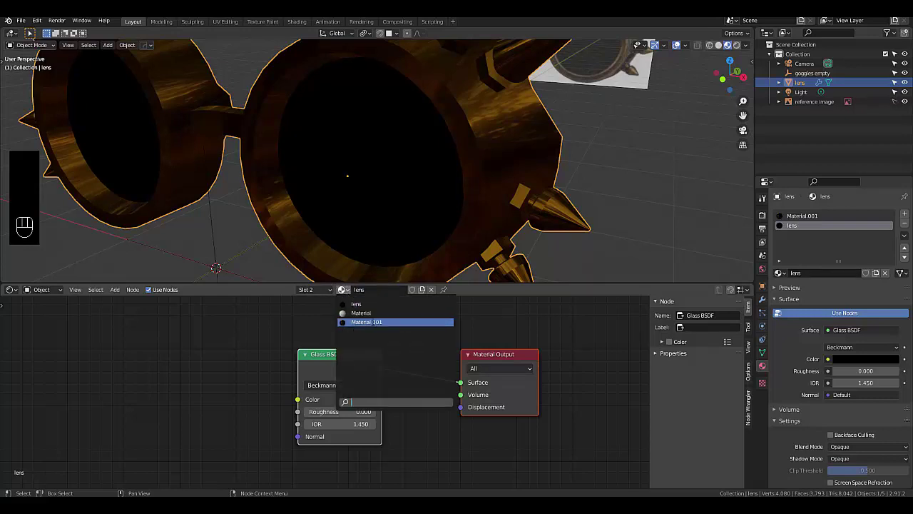
left_click(381, 322)
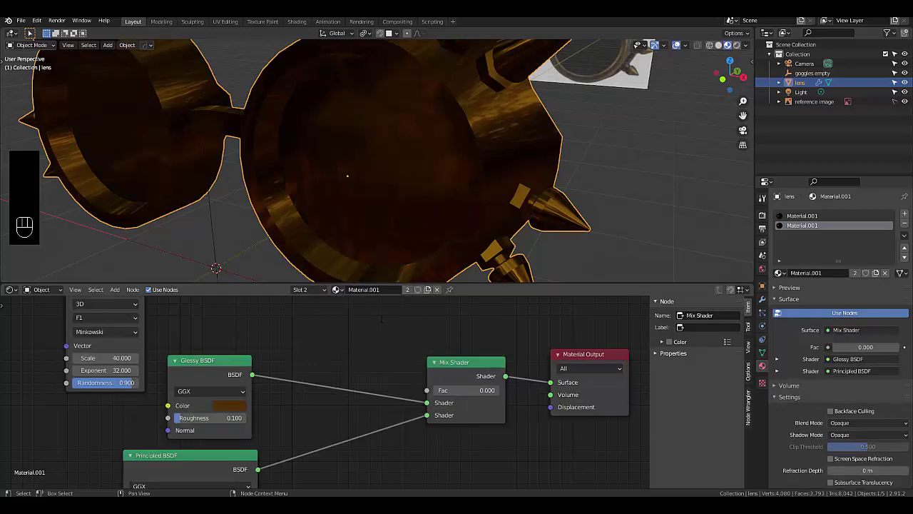
left_click(348, 289)
type("g")
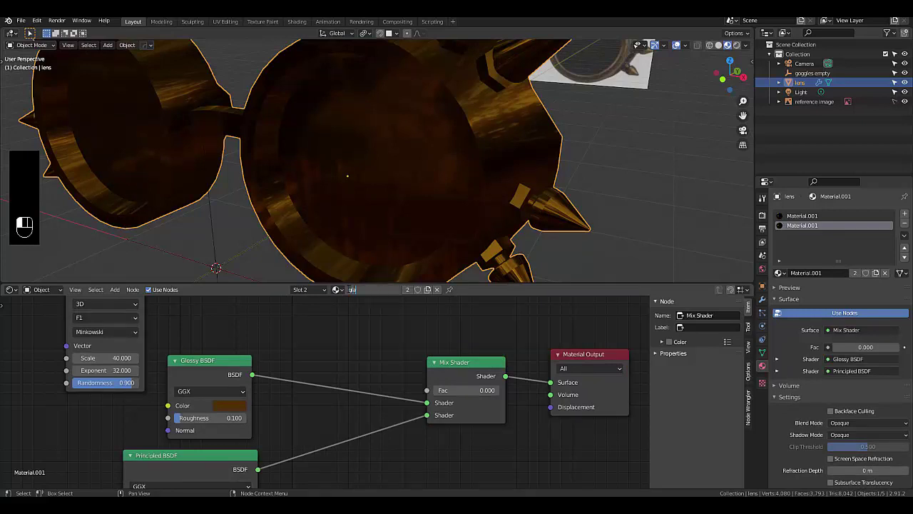
type("lass frame")
key("Return")
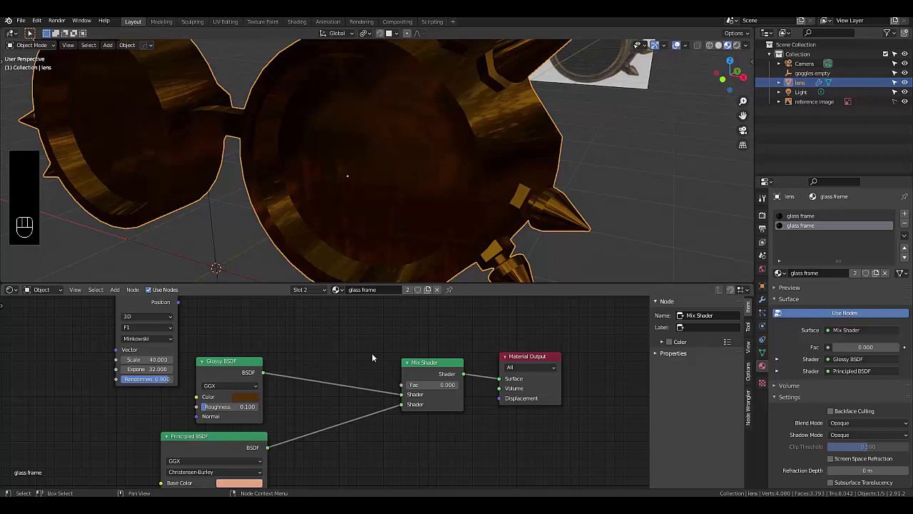
left_click(336, 289)
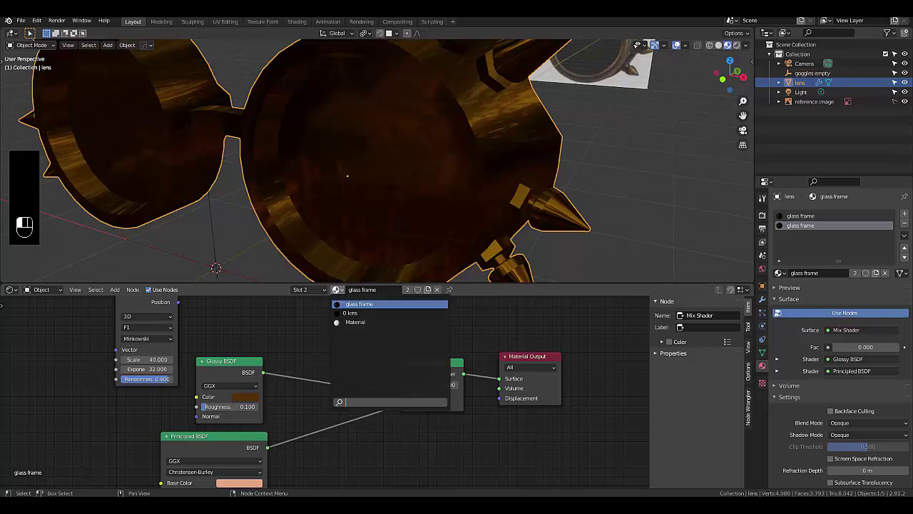
left_click(354, 314)
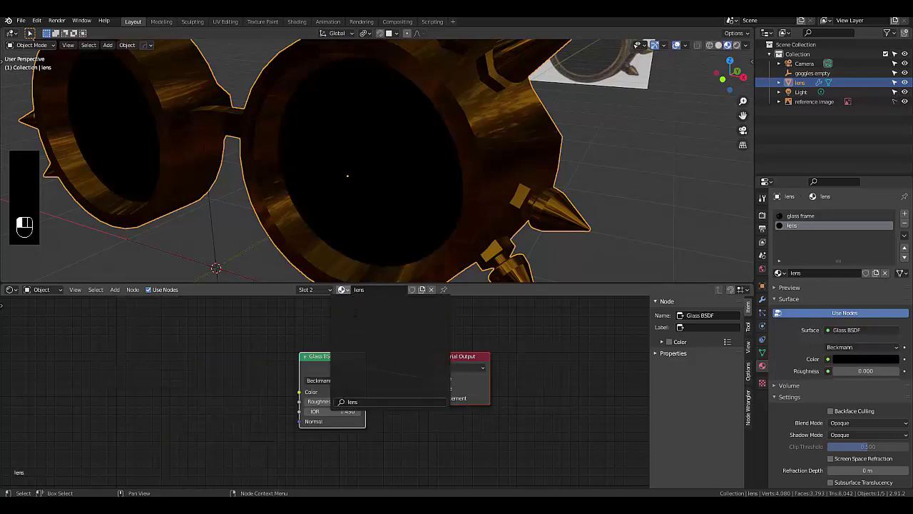
left_click(653, 242)
Step: Delete the Voronoi Texture node from the glass frame material
left_click(801, 216)
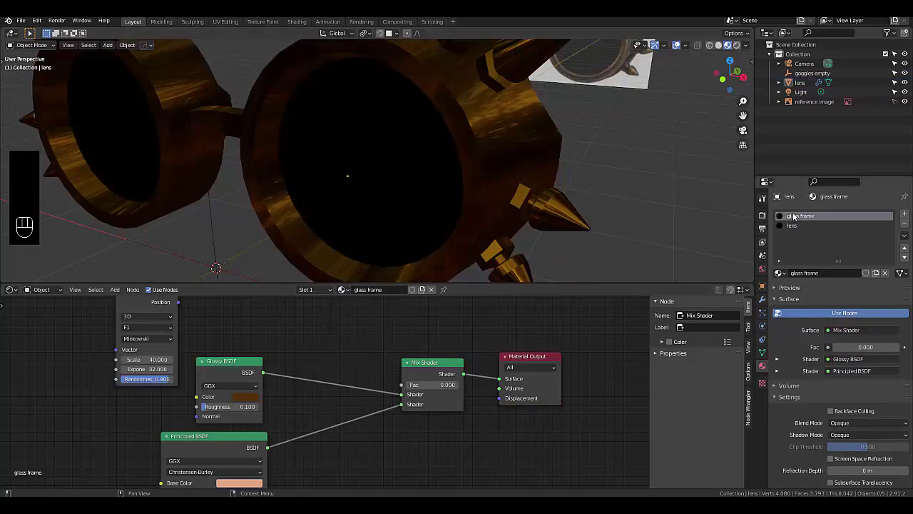
scroll(300, 356, "down", 2)
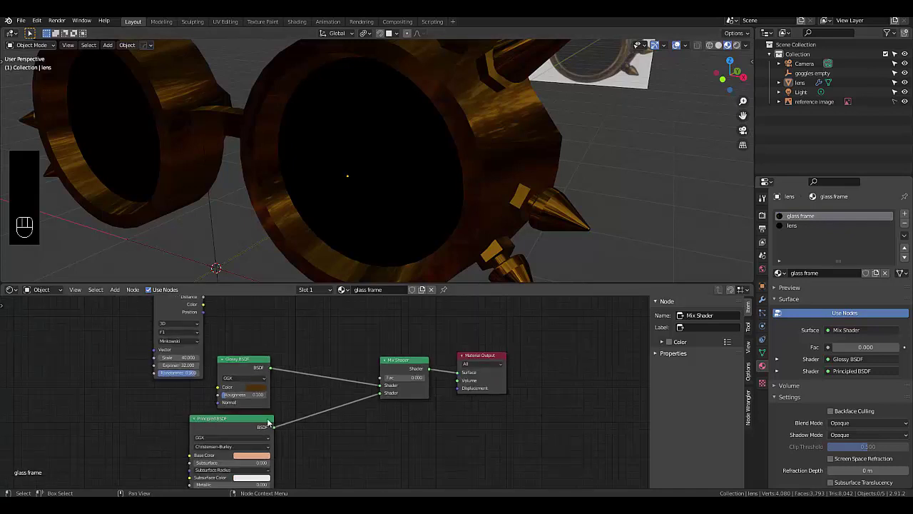
scroll(272, 400, "up", 2)
scroll(250, 390, "down", 2)
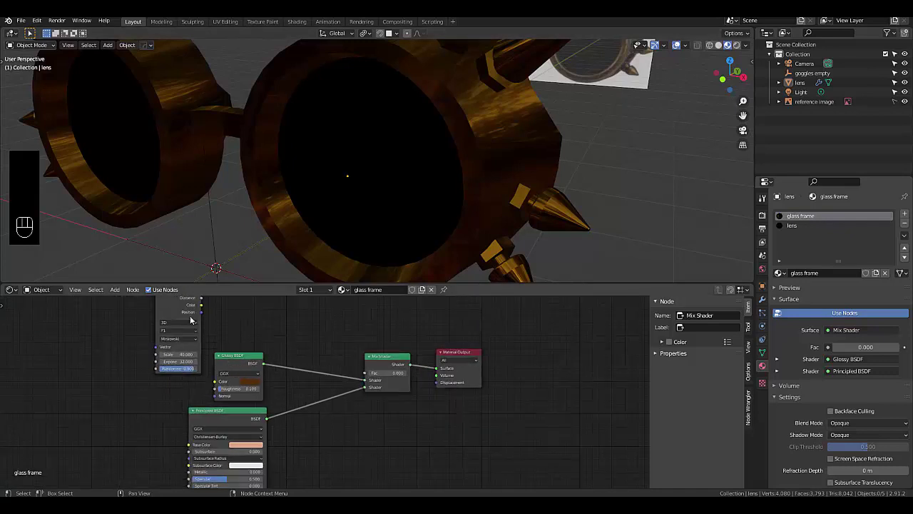
left_click(168, 304)
key("x")
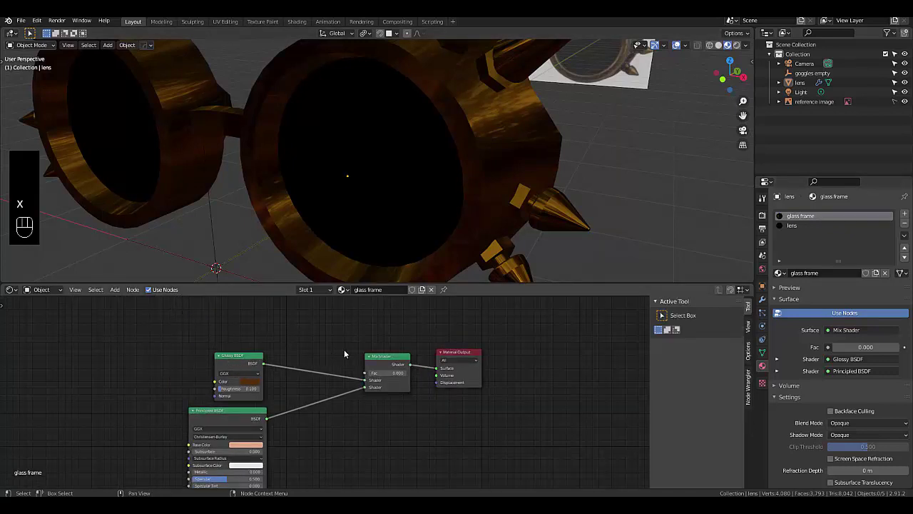
Step: Browse the Add menu's Texture category for a Noise Texture
scroll(285, 336, "up", 4)
key("shift+a")
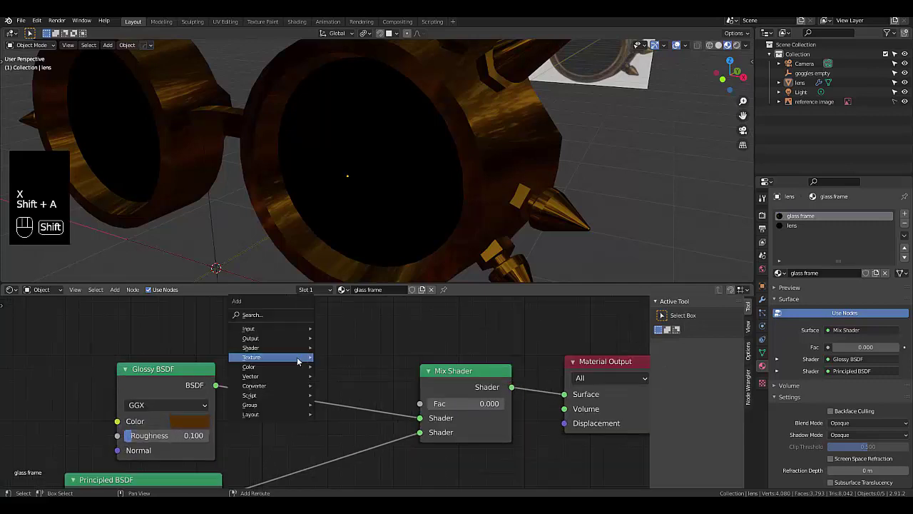
mouse_move(293, 387)
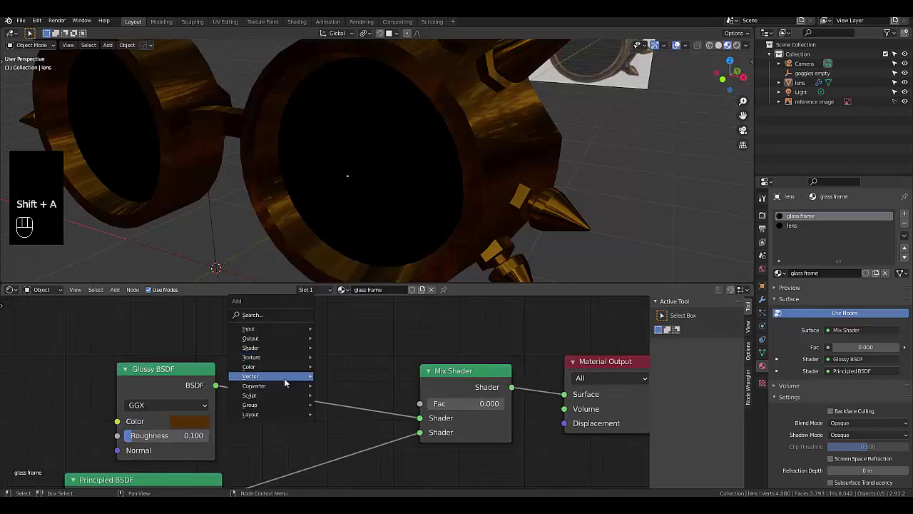
mouse_move(271, 357)
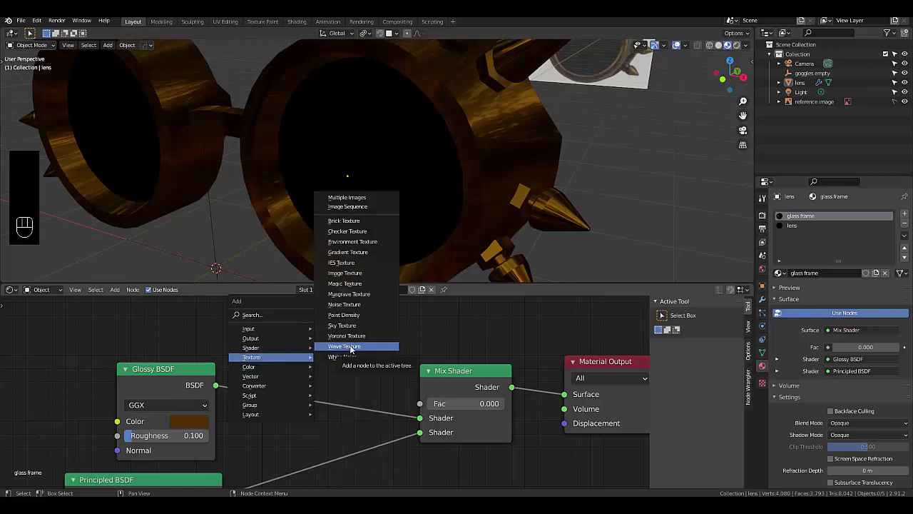
Step: Add a Noise Texture driving the Mix Shader factor, with Glossy BSDF on the first shader input
left_click(359, 304)
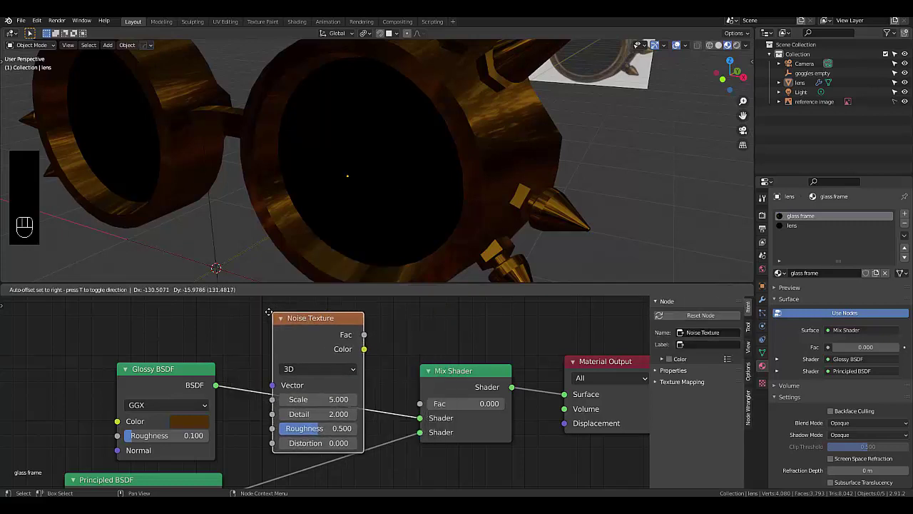
left_click(261, 314)
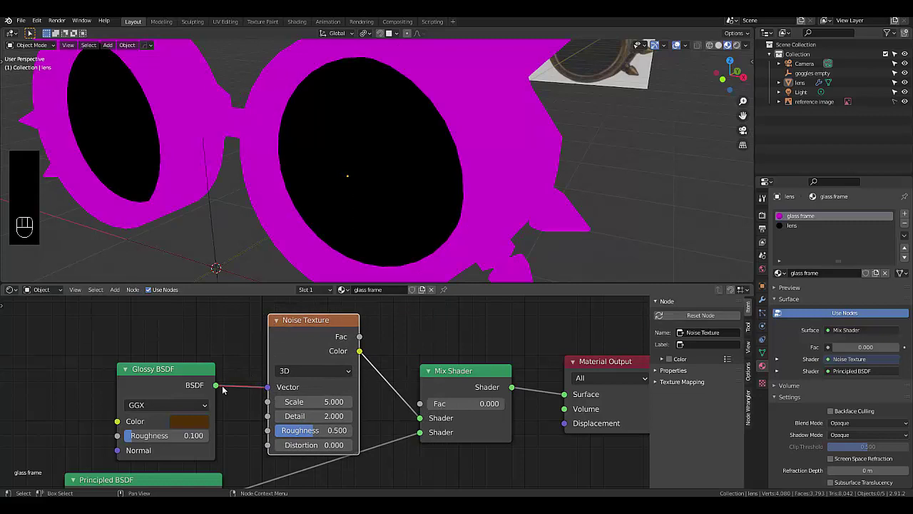
left_click_drag(216, 385, 420, 417)
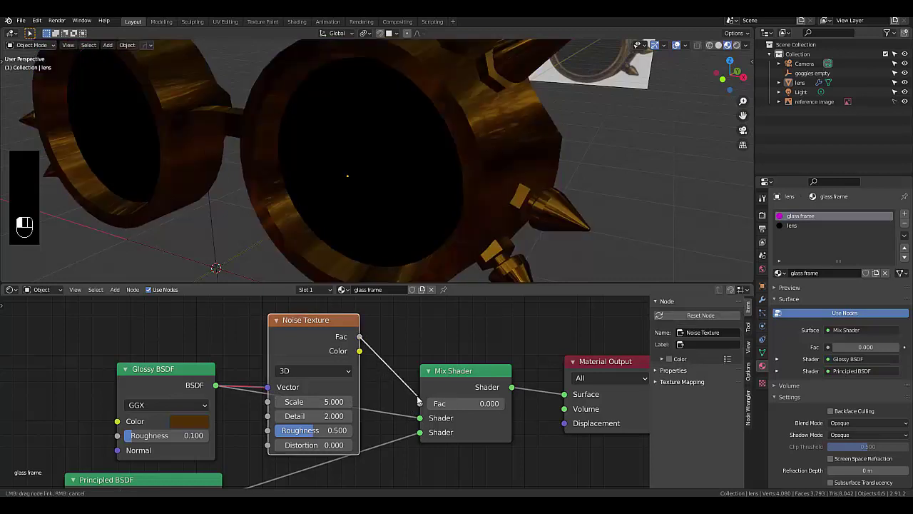
left_click_drag(358, 337, 413, 404)
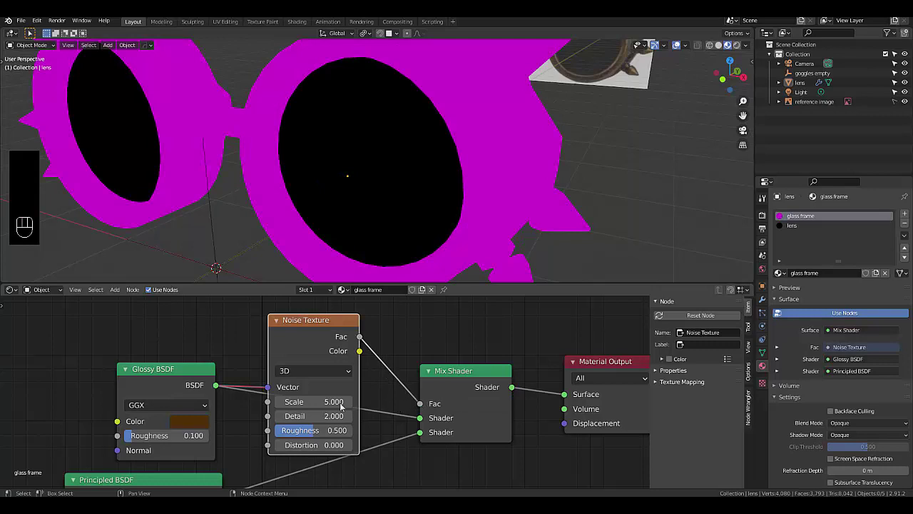
Step: Move the Noise Texture top-left, collapse it, and remove the Glossy BSDF link into it
scroll(300, 445, "down", 2)
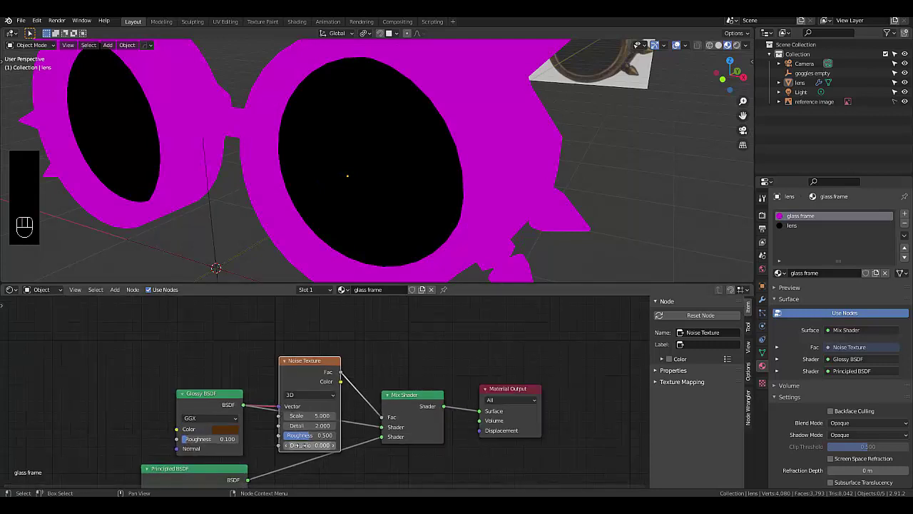
scroll(300, 445, "down", 1)
left_click_drag(305, 378, 248, 340)
left_click(132, 326)
scroll(237, 341, "up", 3)
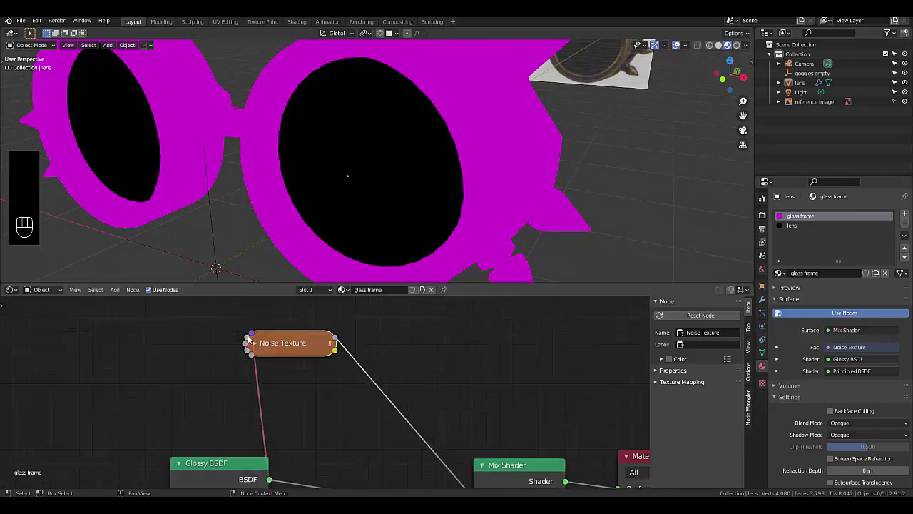
left_click_drag(249, 351, 171, 371)
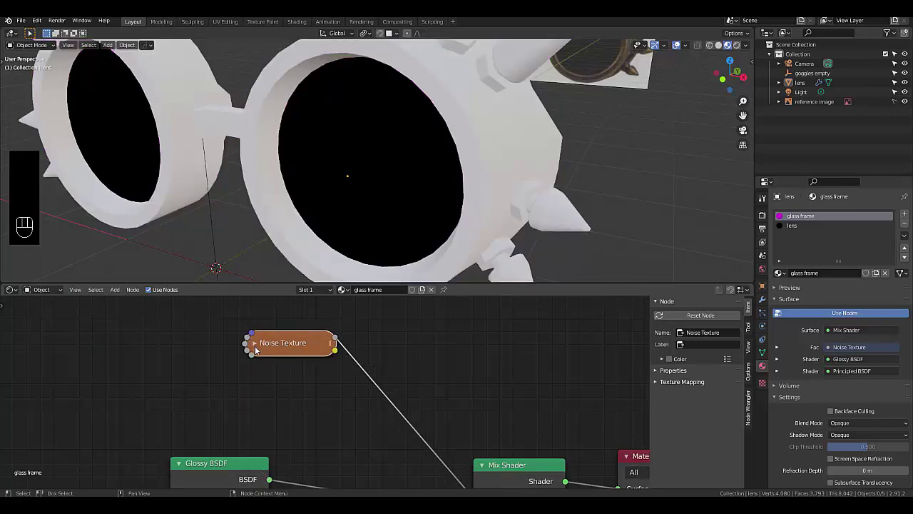
Step: Expand the Noise Texture node to reveal its settings and reposition it down-left
scroll(276, 413, "down", 1)
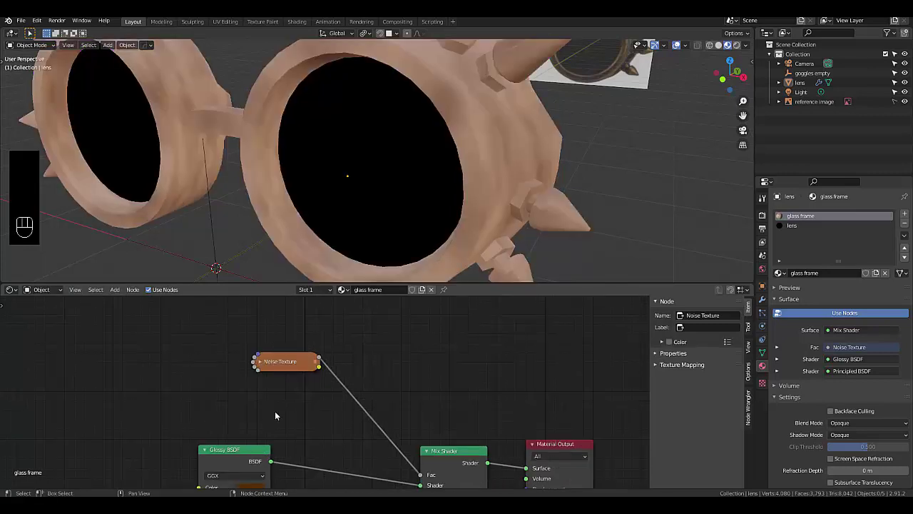
scroll(257, 363, "up", 2)
left_click(261, 360)
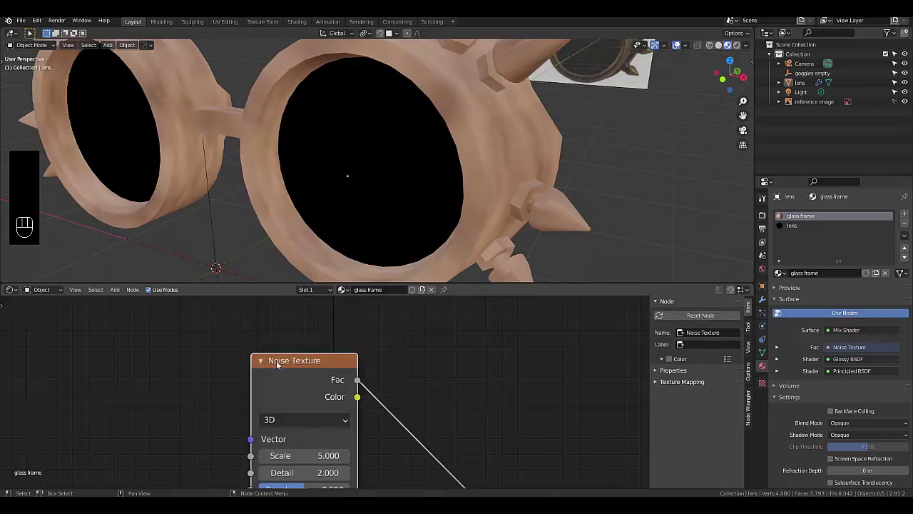
middle_click_drag(276, 361, 129, 338)
scroll(243, 440, "down", 3)
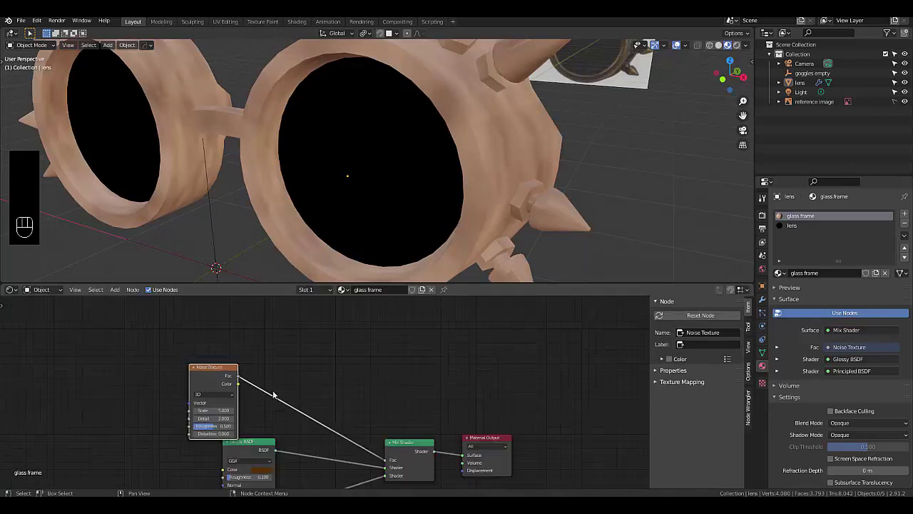
scroll(197, 428, "up", 3)
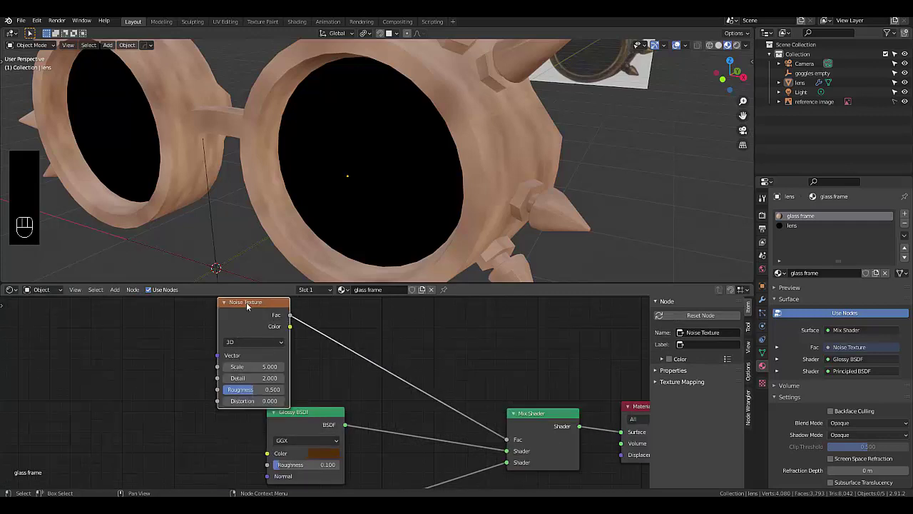
left_click_drag(246, 301, 208, 338)
scroll(188, 405, "up", 3)
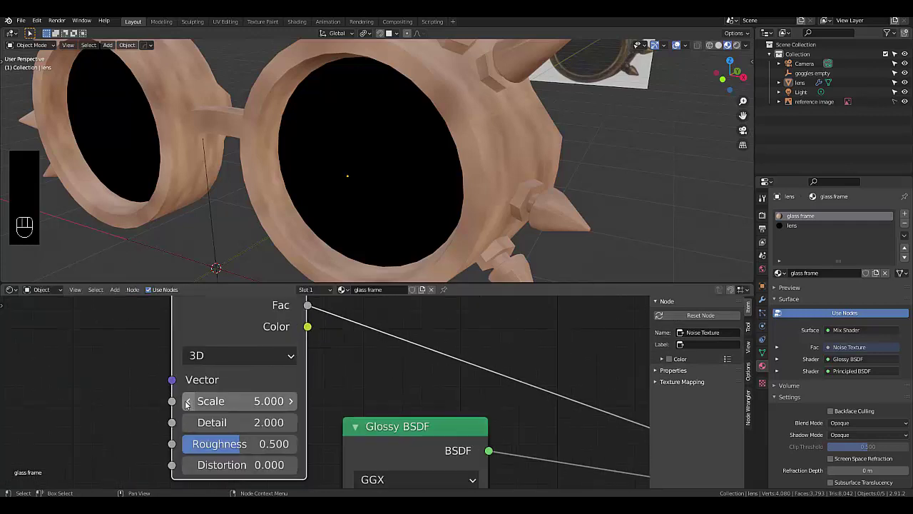
scroll(187, 404, "up", 1)
Step: Raise the noise Scale and Detail, drop Roughness to 0, and preview the Noise Texture on the goggles
left_click_drag(188, 404, 733, 405)
left_click_drag(207, 426, 464, 426)
left_click_drag(245, 450, 175, 449)
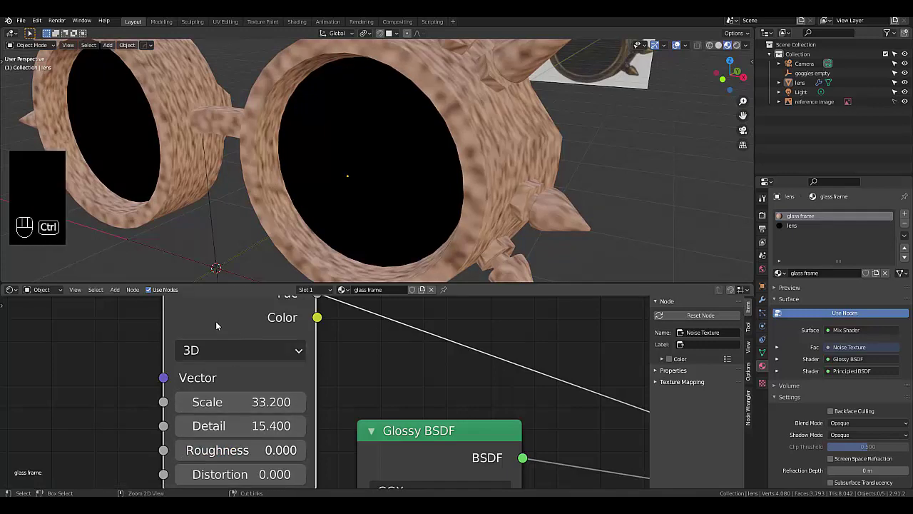
left_click(216, 325, "ctrl+shift")
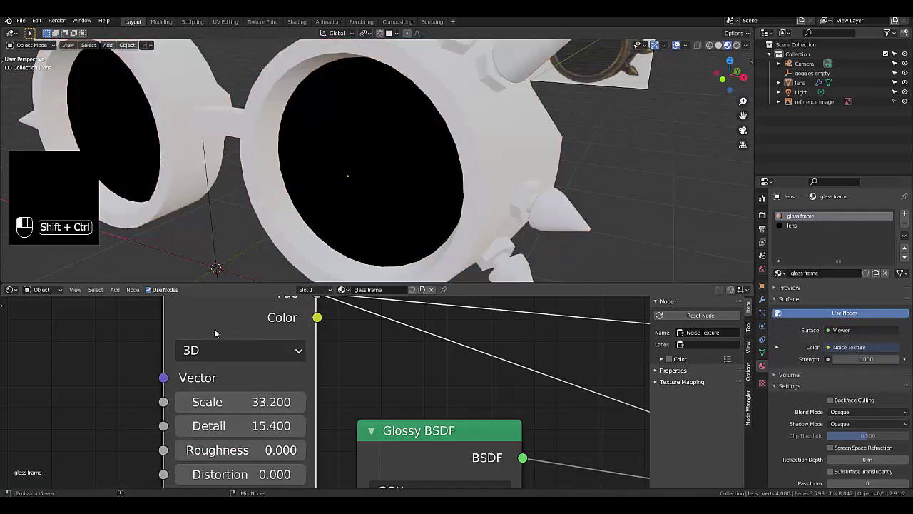
Step: Fine-tune the noise to Detail 12.9, Scale 42.2 and Distortion 0.3
left_click_drag(243, 426, 289, 402)
mouse_move(235, 474)
left_mouse_down()
mouse_move(303, 474)
mouse_move(236, 473)
left_mouse_up()
scroll(224, 455, "down", 2)
scroll(174, 348, "down", 4)
scroll(227, 425, "up", 3)
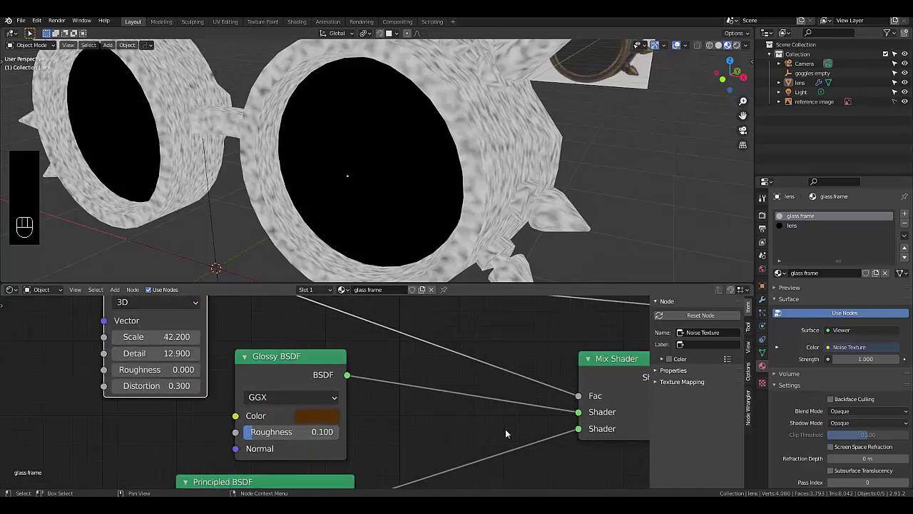
scroll(503, 442, "down", 2)
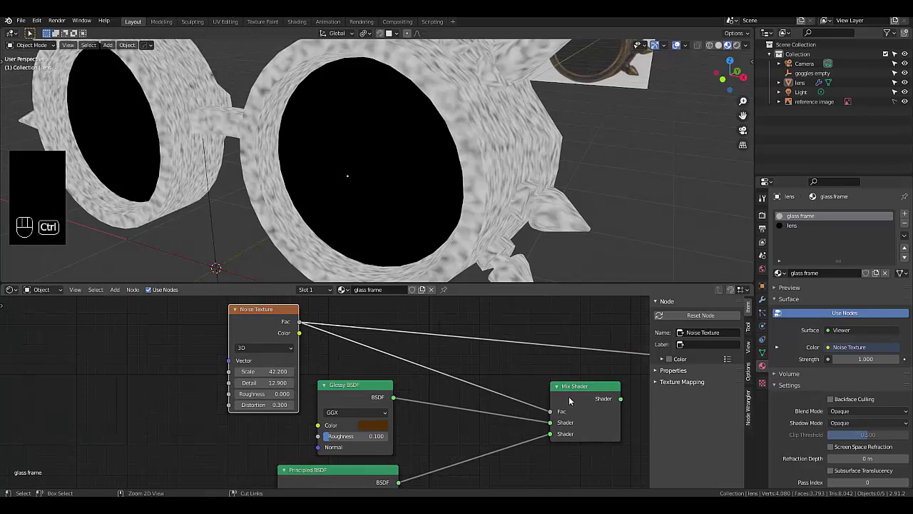
Step: Preview the Mix Shader on the goggles and swap its two shader inputs
left_click(570, 401, "ctrl+shift")
scroll(464, 426, "up", 1)
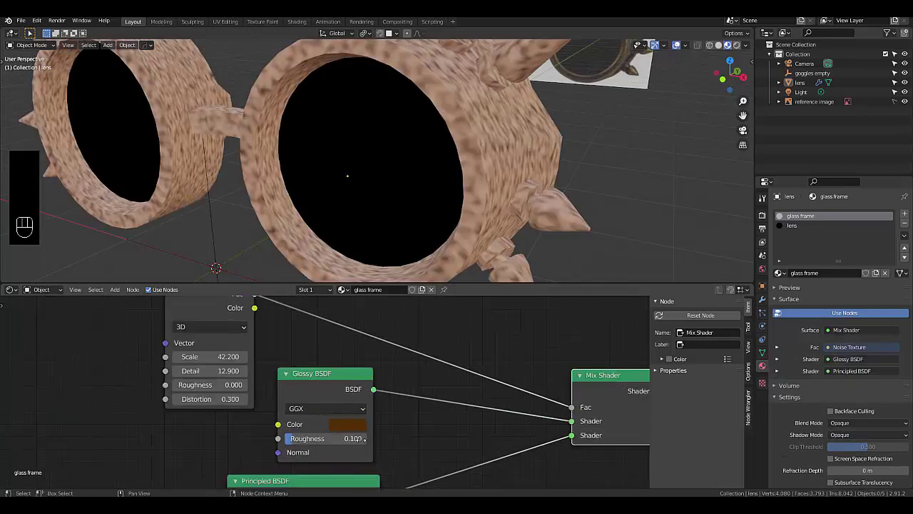
scroll(328, 426, "down", 1)
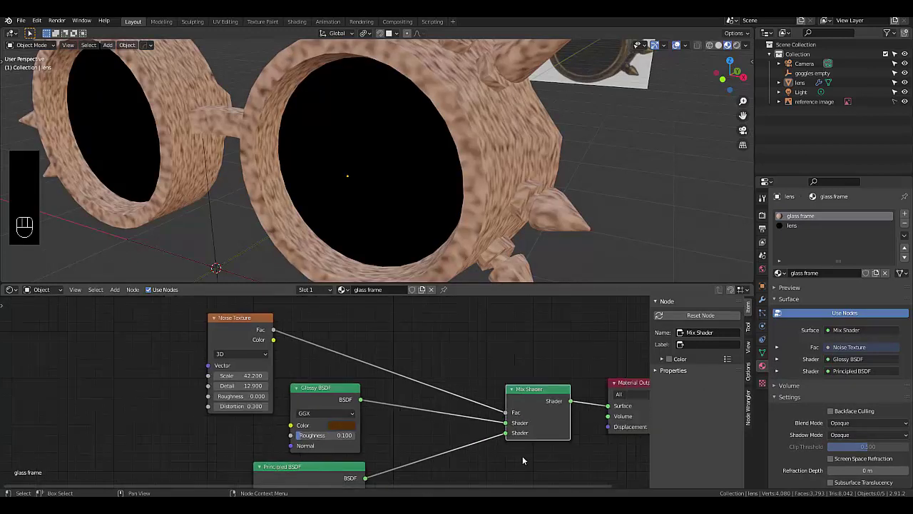
scroll(327, 425, "down", 4)
scroll(359, 470, "up", 2)
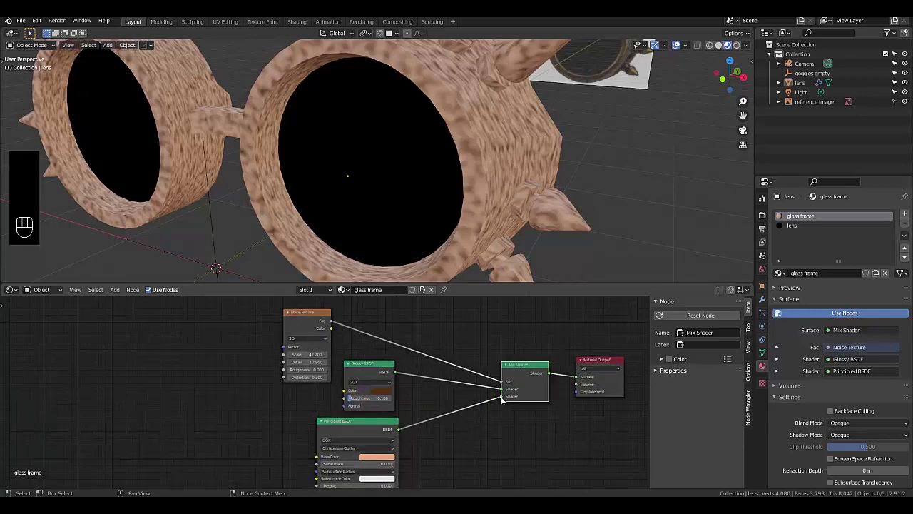
left_click_drag(501, 401, 503, 393)
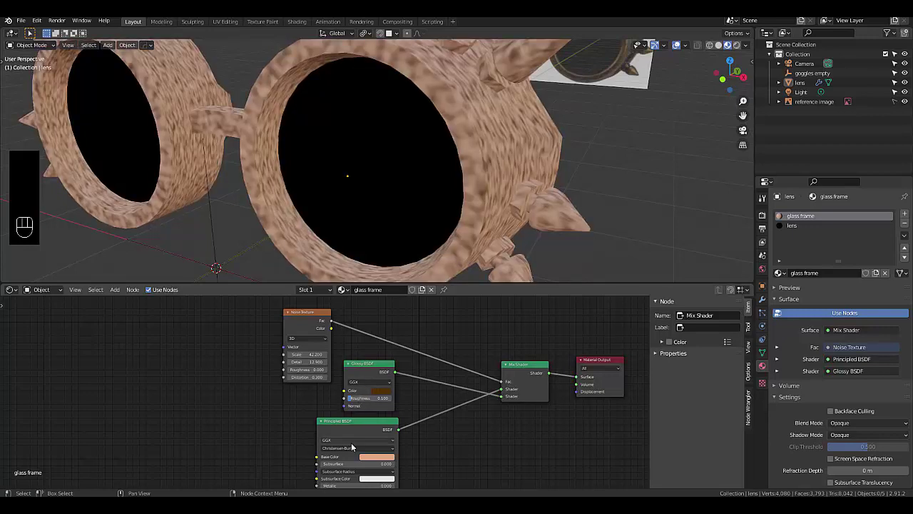
scroll(364, 454, "up", 3)
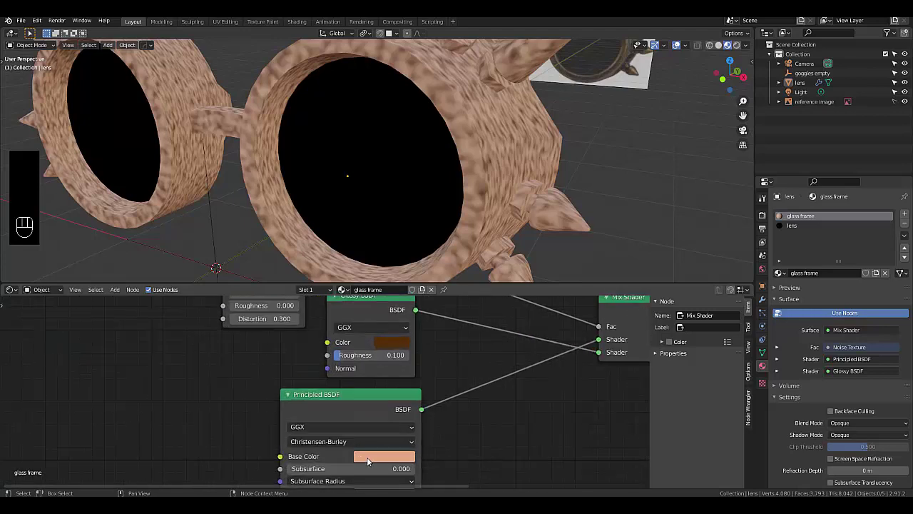
Step: Make the Principled base colour green, swap the inputs back, then disconnect the Principled BSDF
left_click(365, 455)
left_click(365, 322)
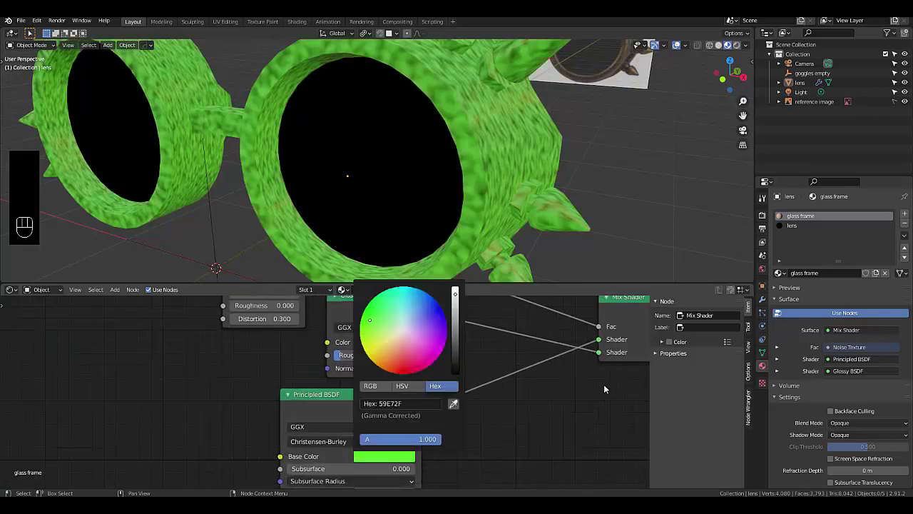
left_click_drag(598, 351, 598, 339)
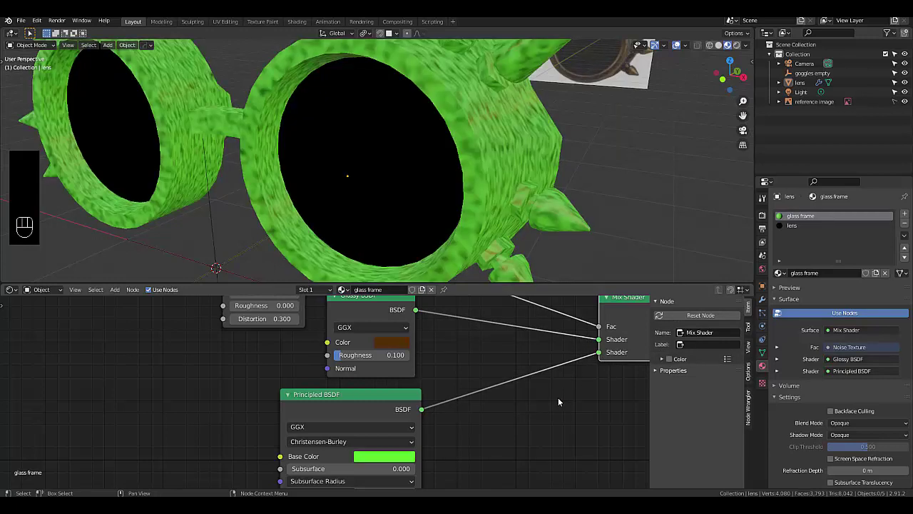
left_click_drag(598, 352, 546, 387)
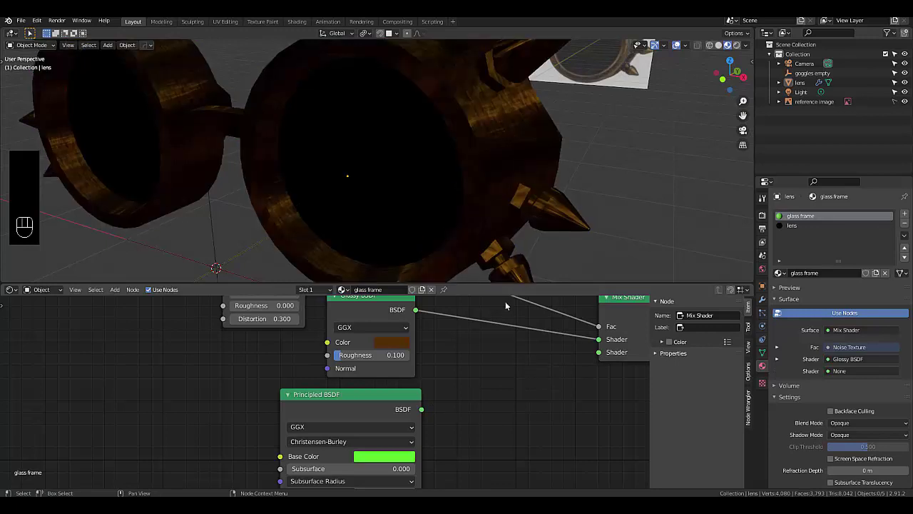
Step: Delete the Principled BSDF node and switch the viewport to Rendered shading
mouse_move(502, 136)
middle_mouse_down()
mouse_move(487, 153)
mouse_move(465, 154)
mouse_move(435, 106)
mouse_move(522, 134)
mouse_move(452, 136)
mouse_move(463, 112)
mouse_move(501, 125)
mouse_move(507, 152)
middle_mouse_up()
scroll(508, 151, "down", 8)
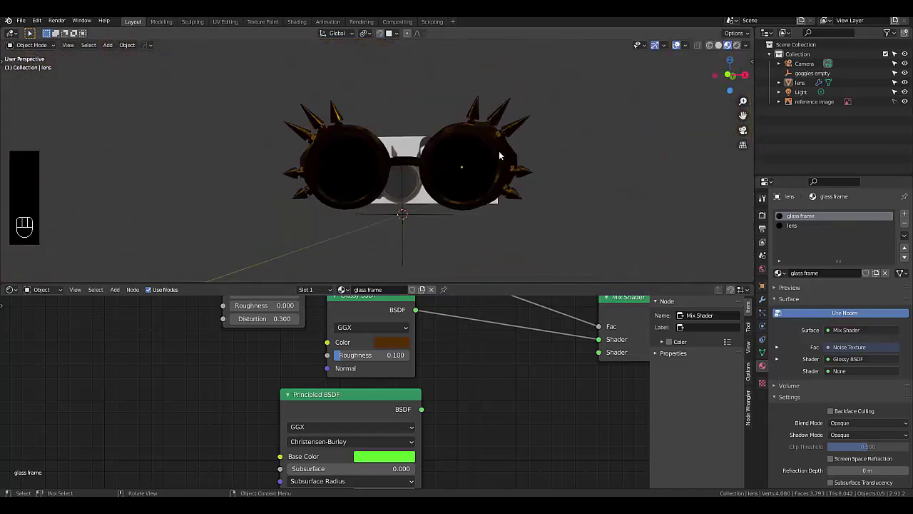
scroll(477, 154, "up", 2)
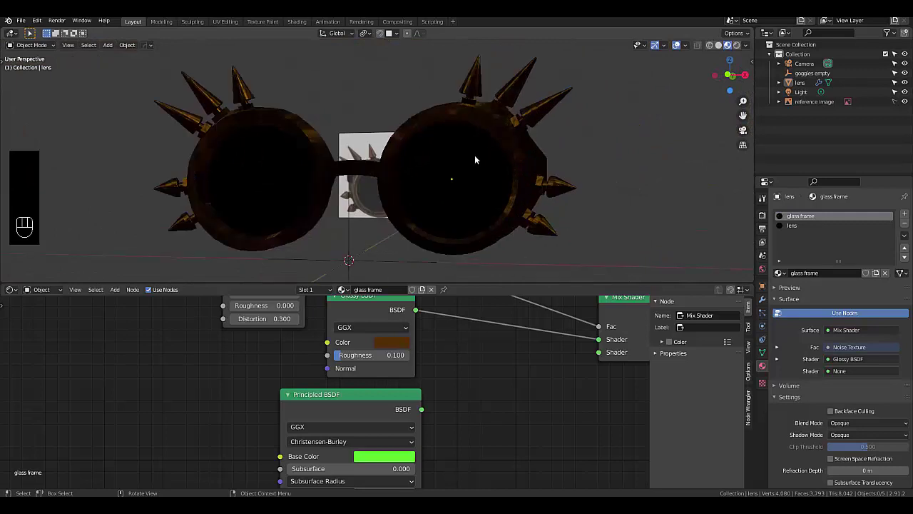
left_click(349, 400)
key("x")
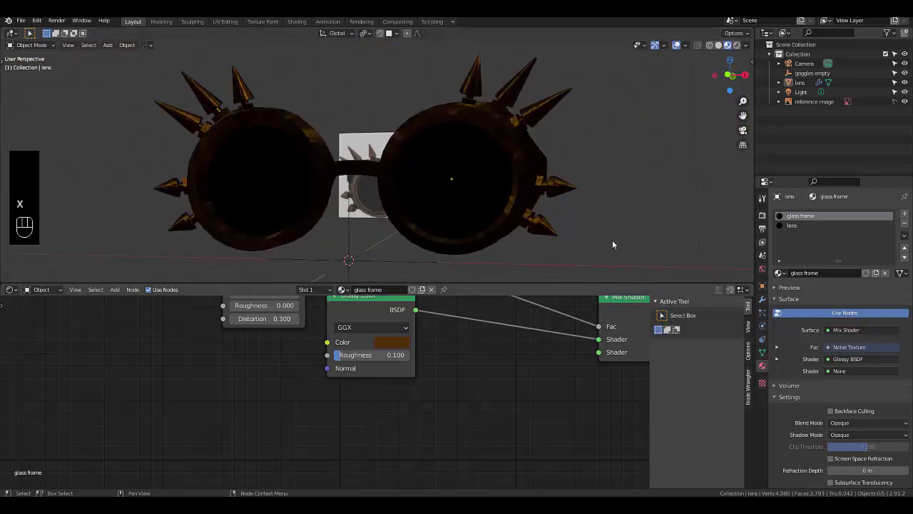
left_click(737, 46)
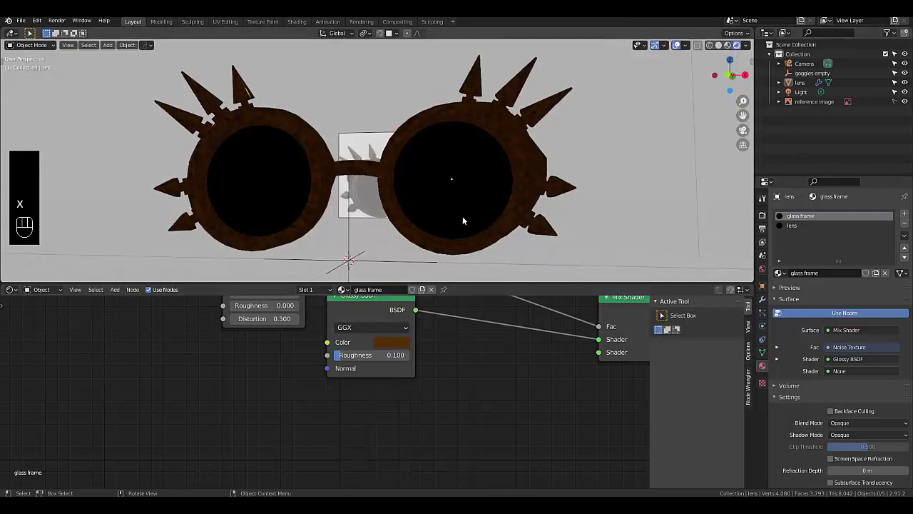
Step: Try assigning the lens material to the selected lens's slot, then undo it
left_click(423, 202)
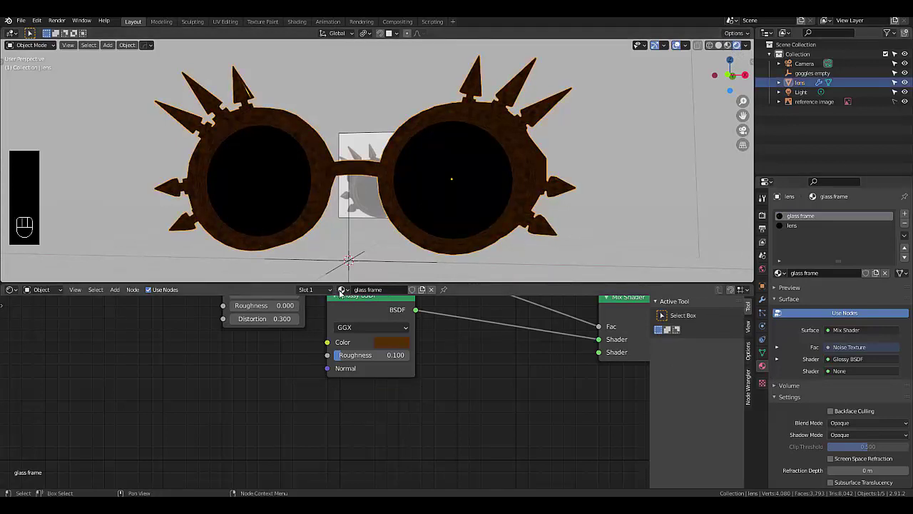
scroll(424, 397, "down", 2)
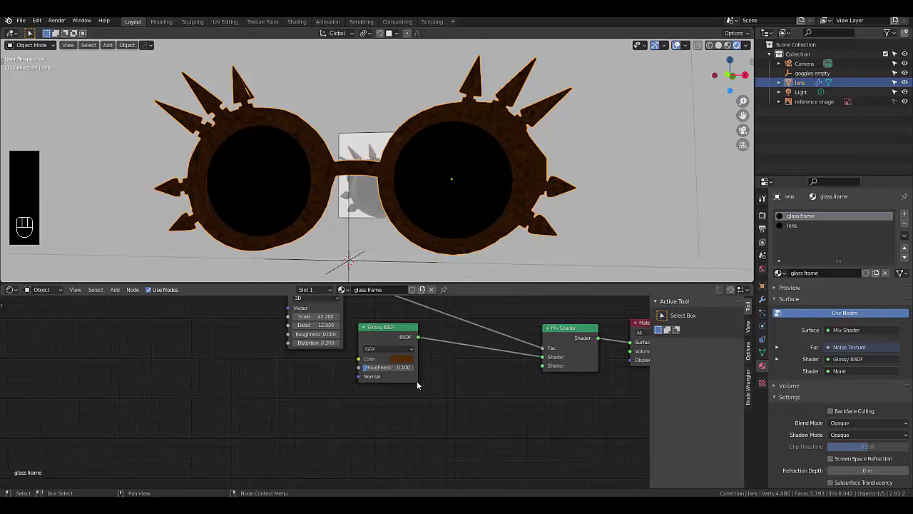
left_click(342, 289)
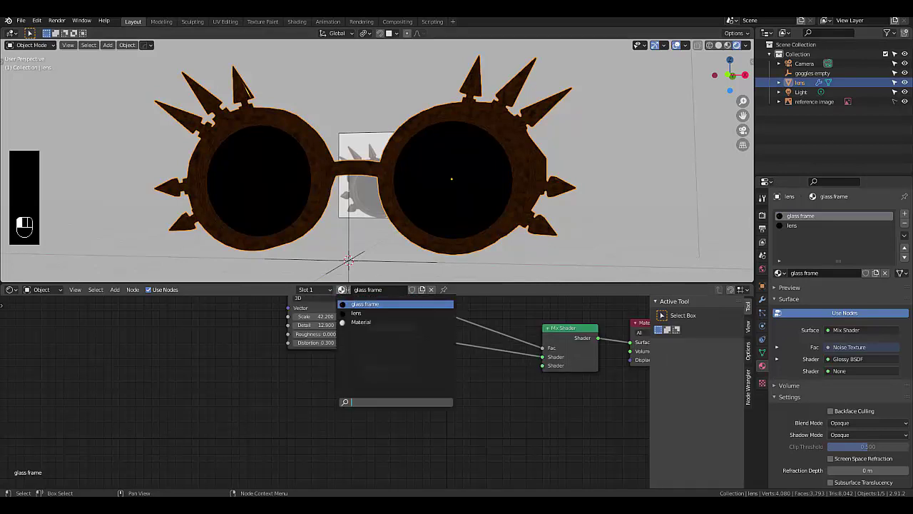
left_click(356, 313)
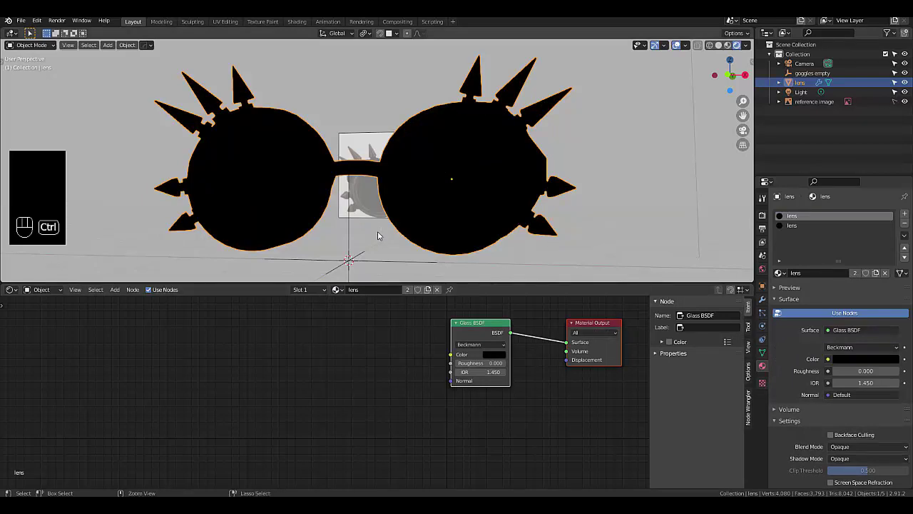
key("ctrl+z")
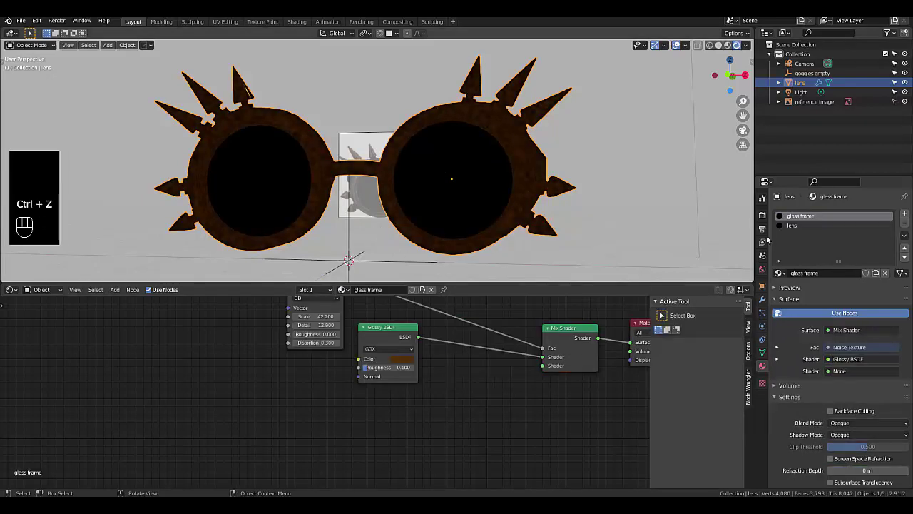
Step: Change the lens Glass BSDF colour from black to dark grey 1F1F1F
key("ctrl+z")
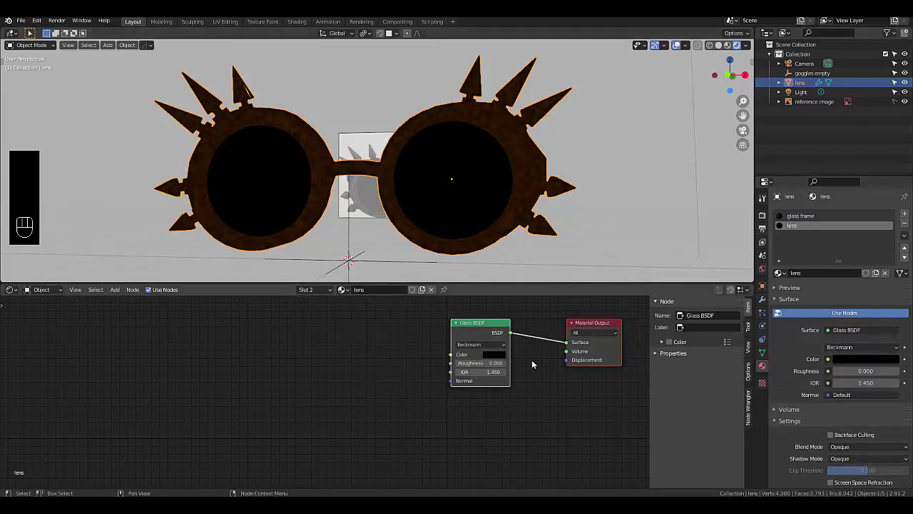
scroll(543, 361, "up", 4)
scroll(474, 352, "up", 1)
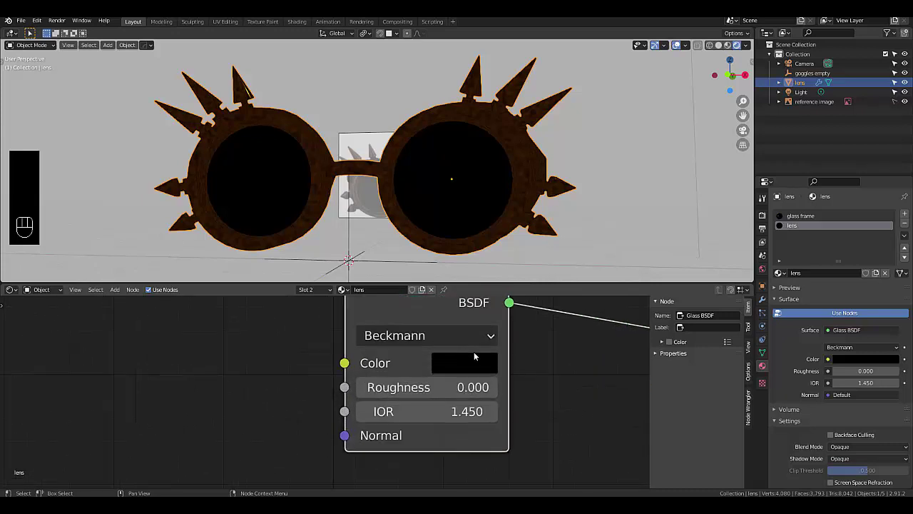
left_click(473, 355)
left_click(617, 165)
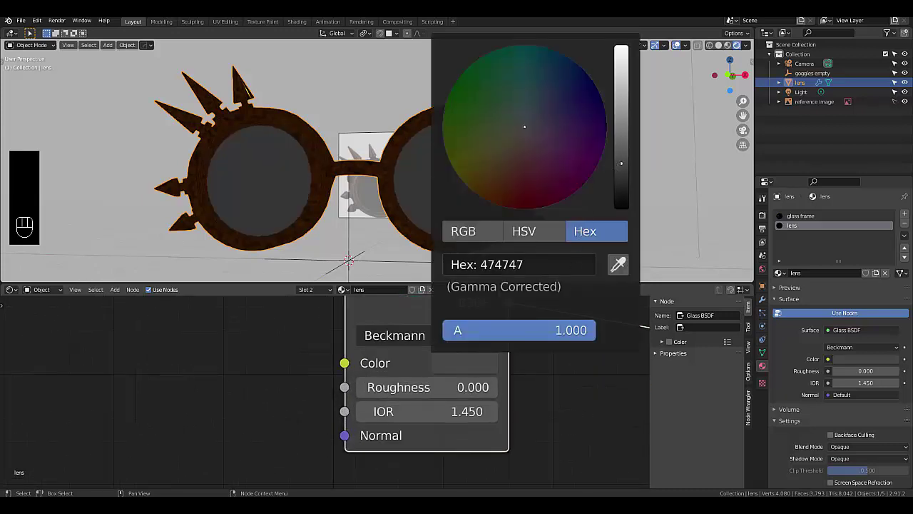
left_click_drag(620, 163, 621, 189)
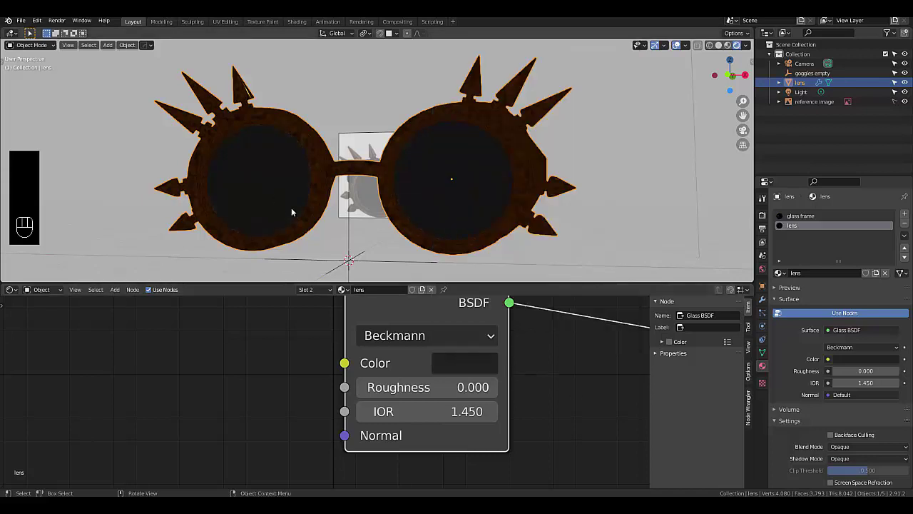
scroll(398, 230, "down", 2)
middle_click_drag(398, 229, 414, 203)
Step: Add a Suzanne monkey head and move it near the goggles
key("shift+a")
mouse_move(414, 205)
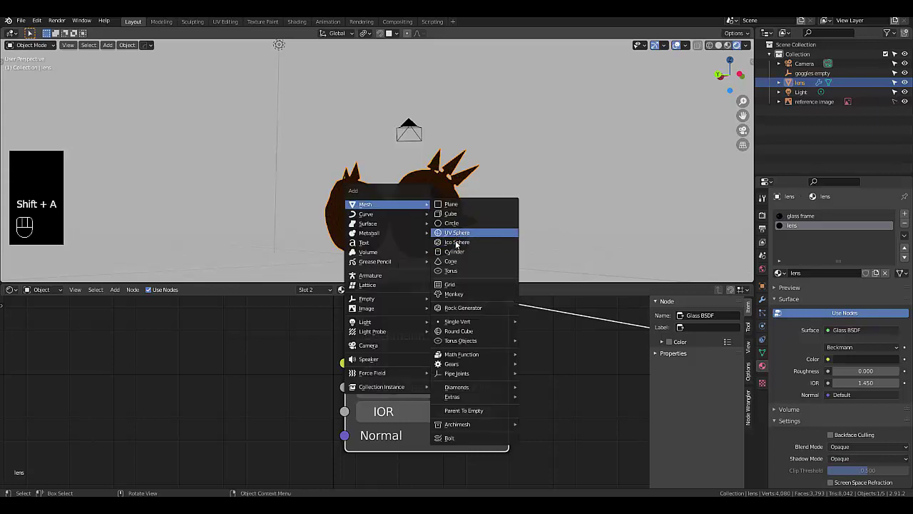
left_click(454, 295)
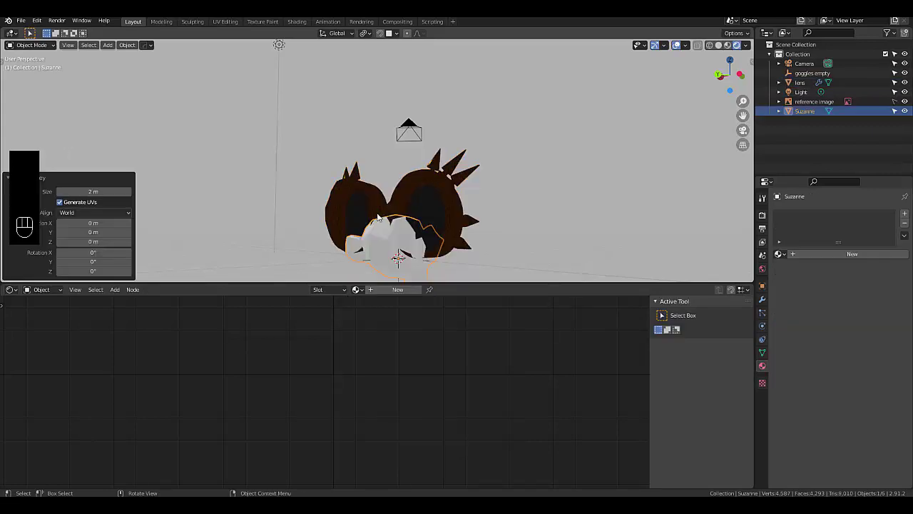
key("g")
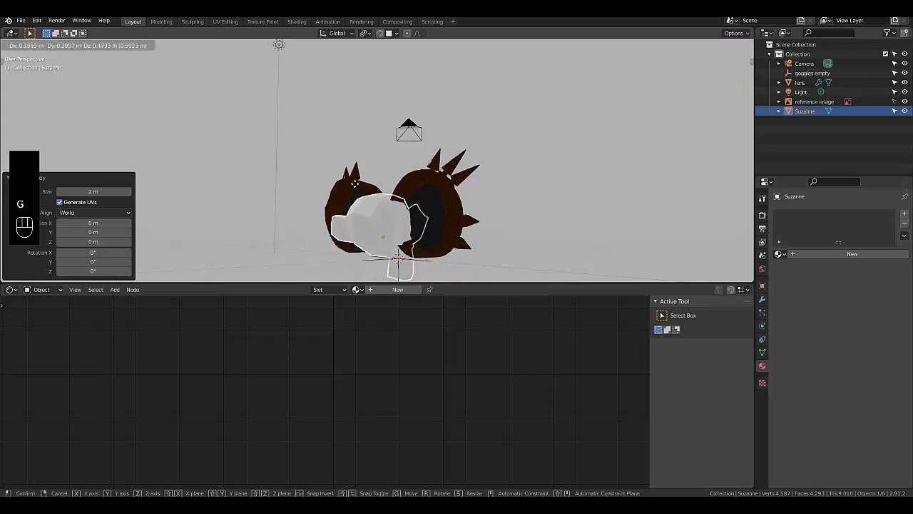
left_click(329, 186)
middle_click_drag(329, 186, 205, 194)
Step: Place Suzanne over the right lens, push it 2 m along Y, and view from the front
key("g")
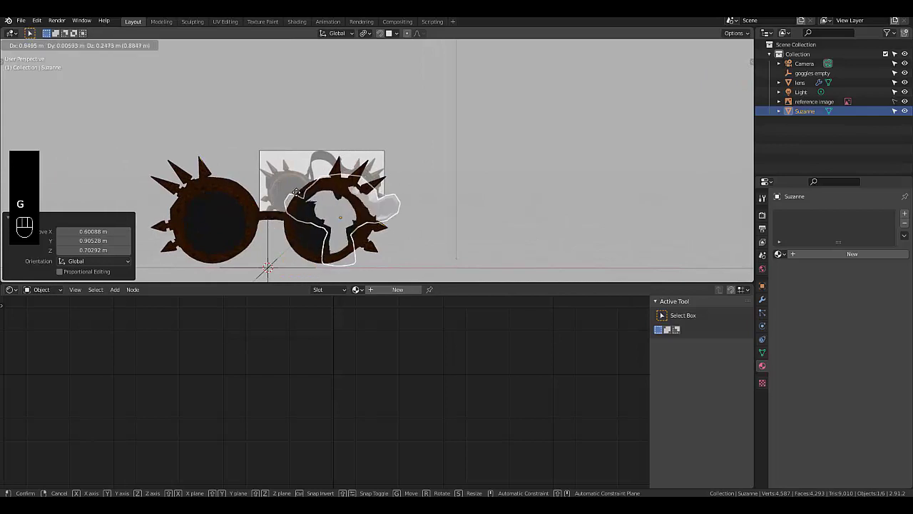
left_click(291, 197)
key("g")
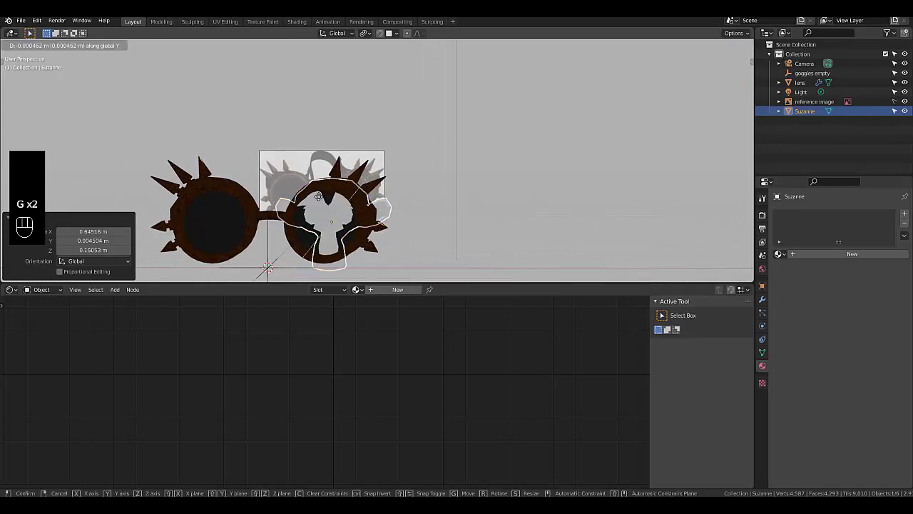
type("2")
key("Return")
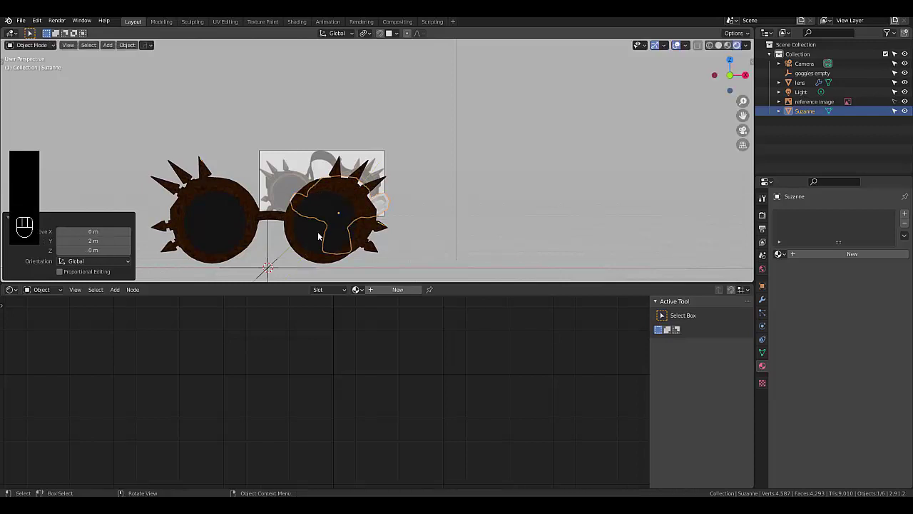
key("KP_1")
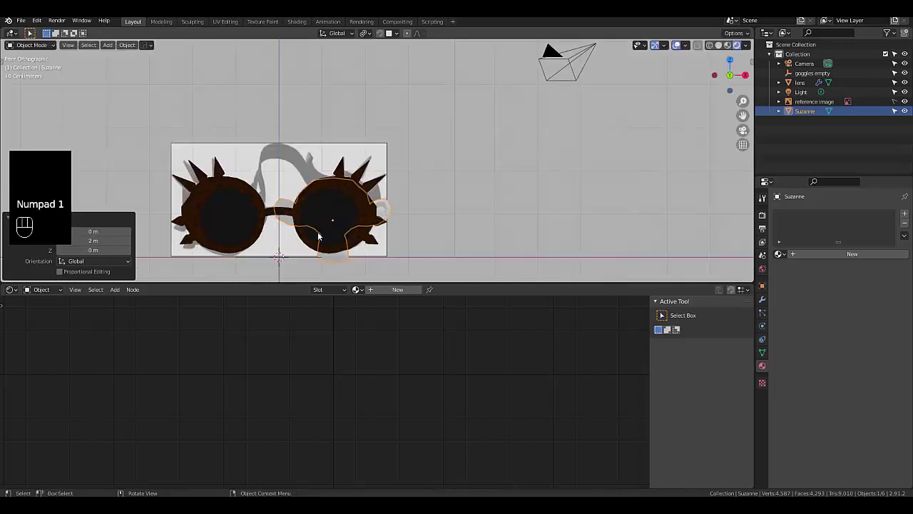
Step: Give Suzanne a new Material.001 with a green Emission shader at strength 16.1
left_click(844, 254)
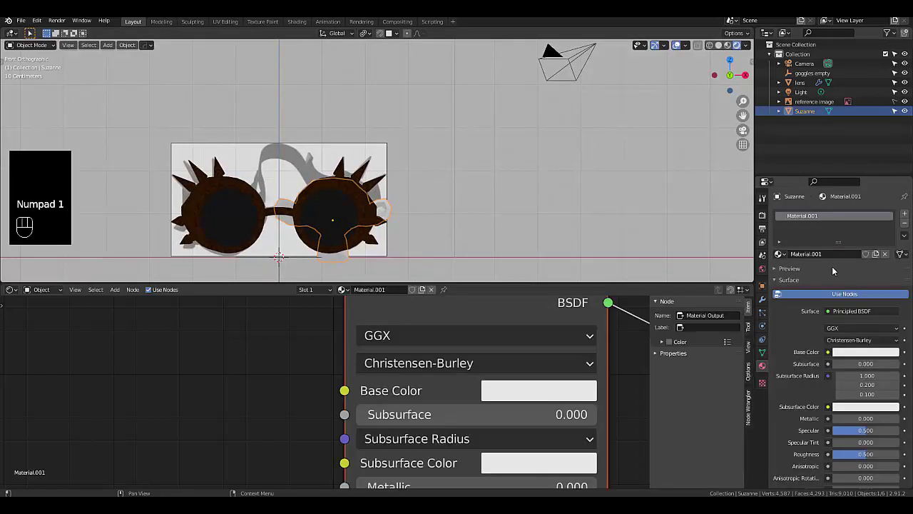
left_click(847, 311)
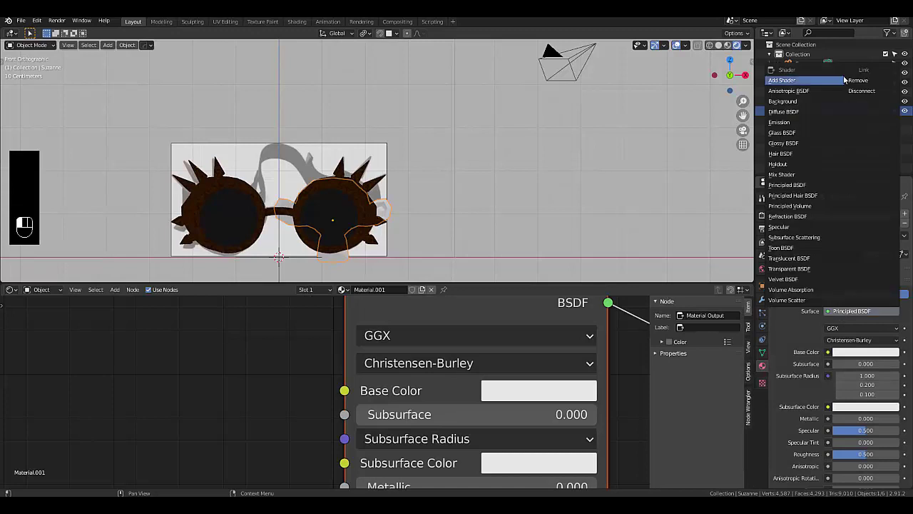
left_click(784, 122)
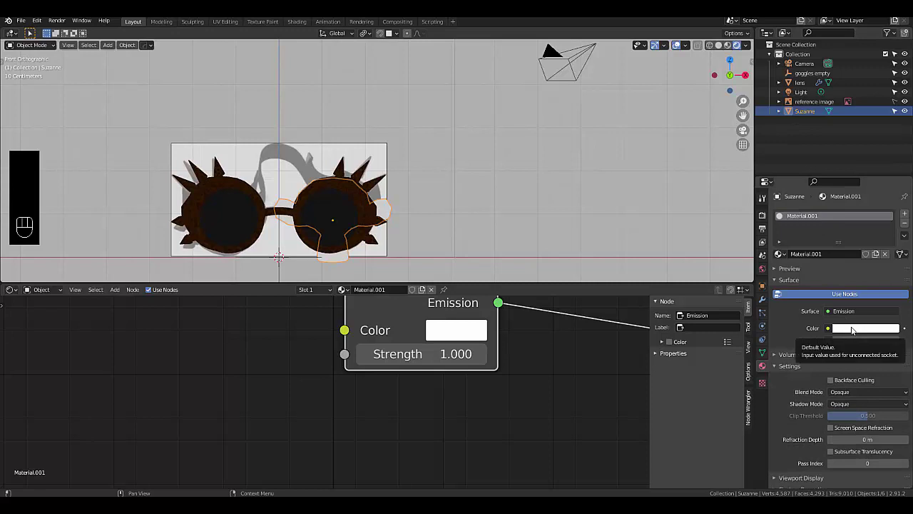
left_click(852, 330)
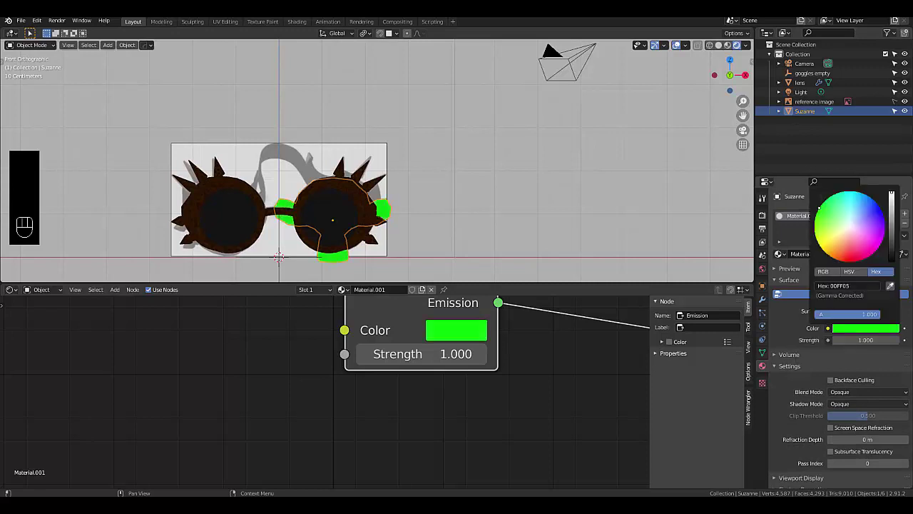
left_click_drag(866, 339, 903, 339)
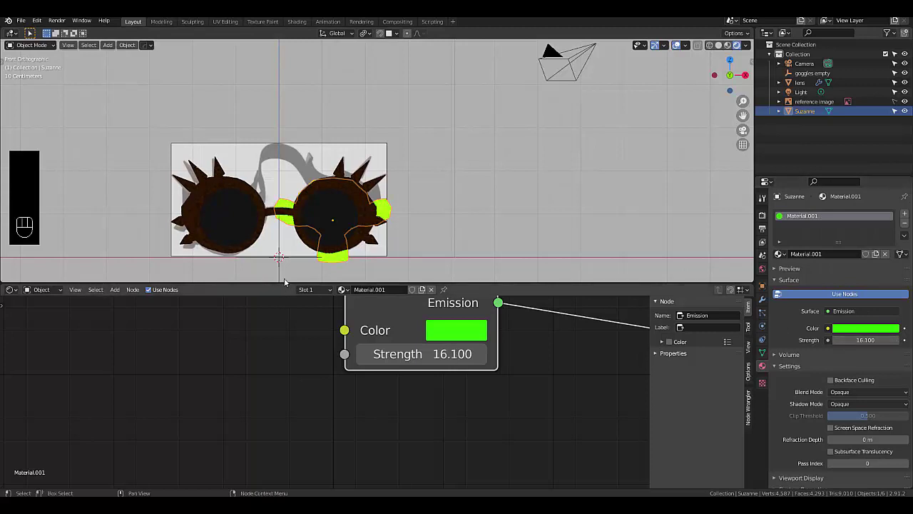
scroll(318, 228, "up", 9)
mouse_move(386, 201)
middle_mouse_down()
mouse_move(374, 197)
mouse_move(388, 196)
middle_mouse_up()
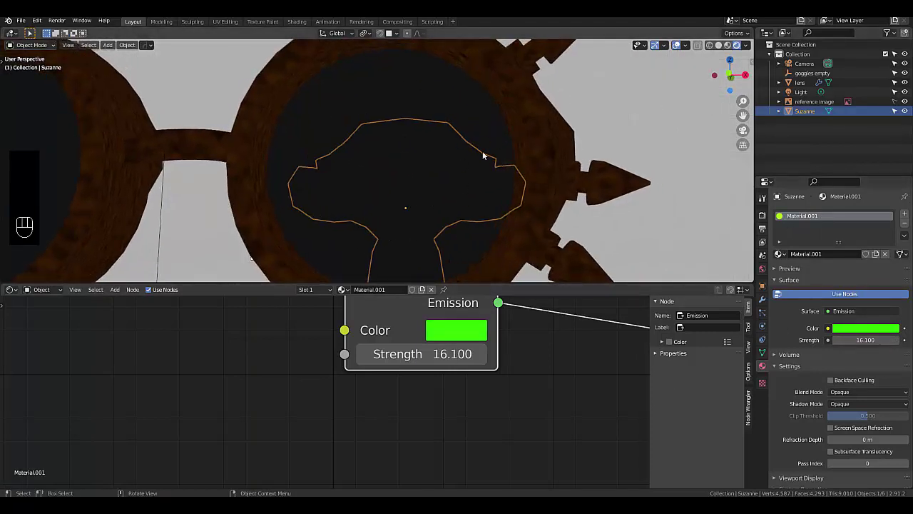
Step: Set the lens material's Blend Mode to Alpha Blend
left_click(442, 77)
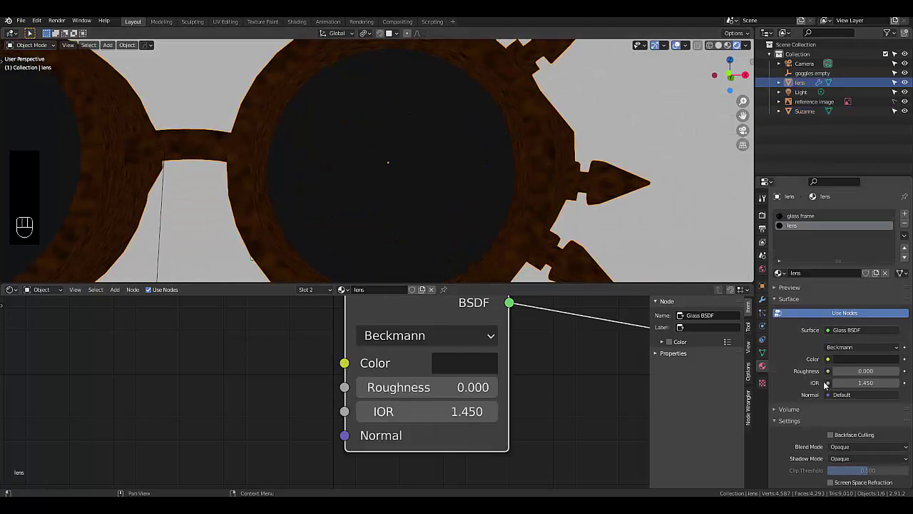
scroll(834, 310, "down", 2)
left_click(856, 390)
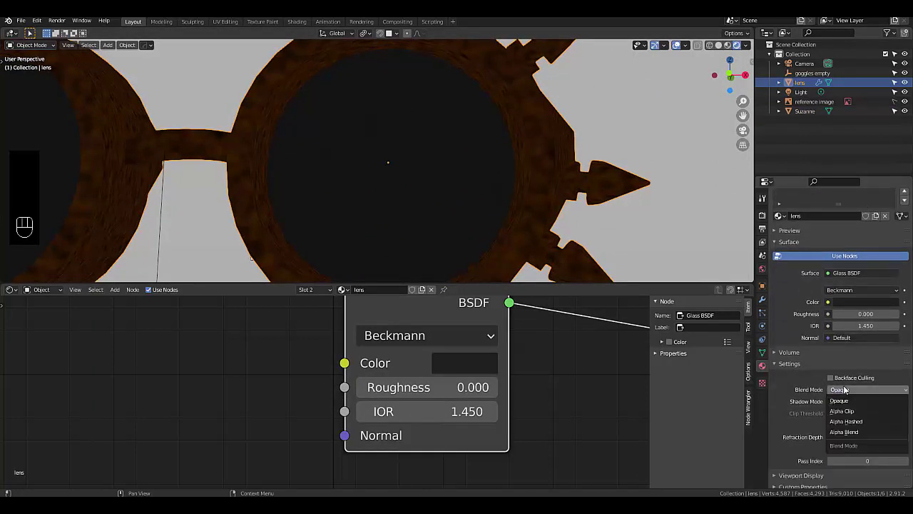
left_click(856, 433)
middle_click_drag(410, 135, 414, 196)
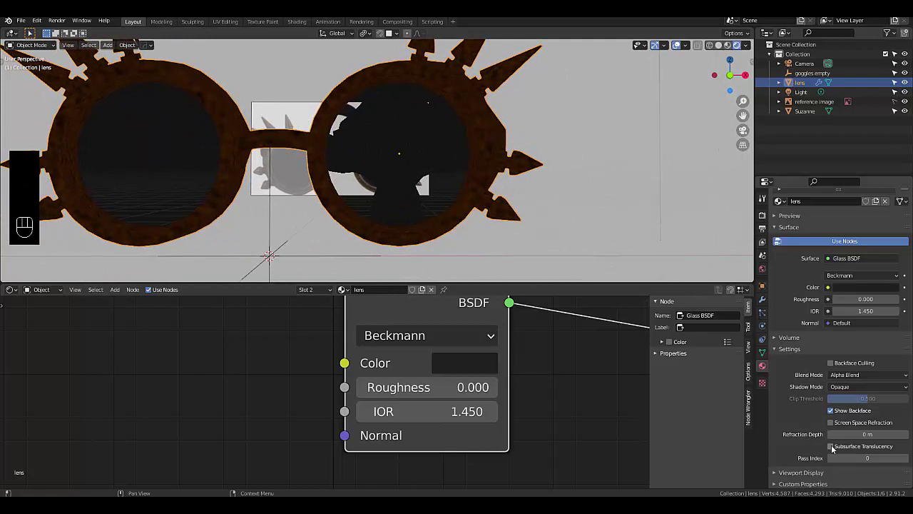
Step: Enable Screen Space Reflections in the Eevee render settings
left_click(762, 215)
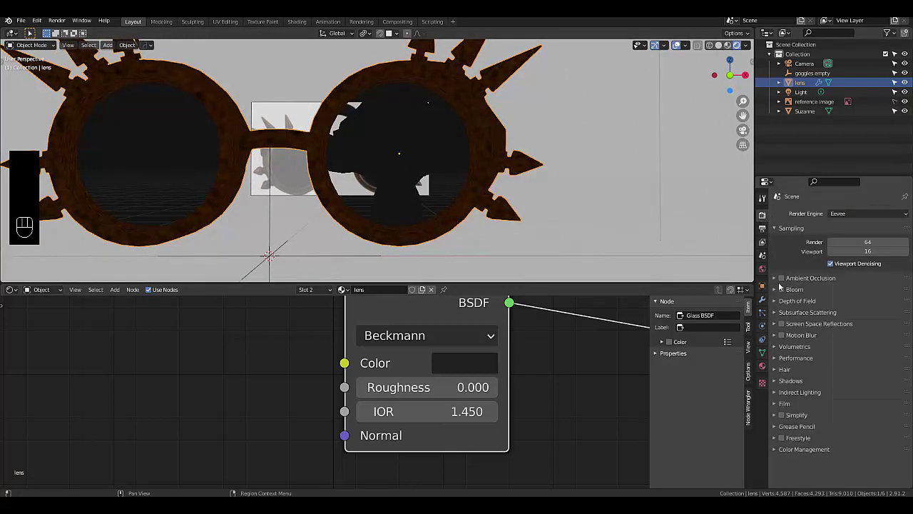
left_click(782, 324)
middle_click_drag(499, 115, 433, 155)
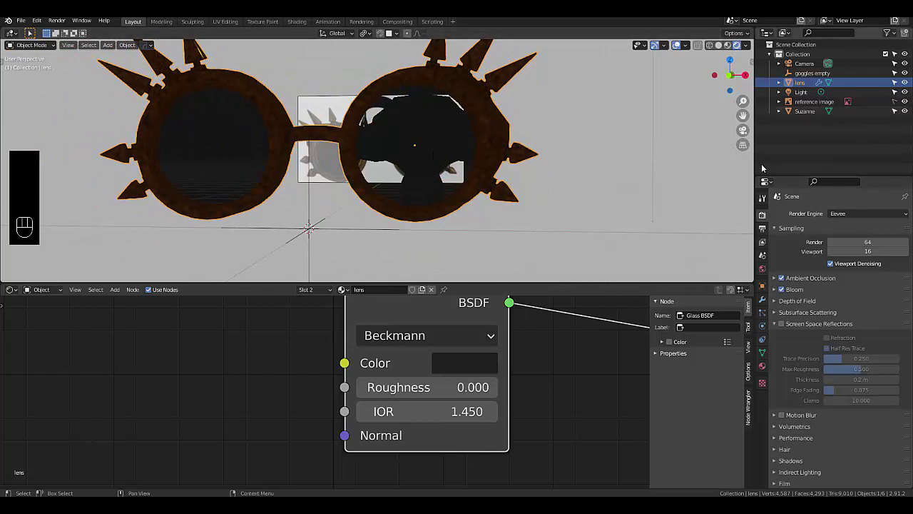
left_click(861, 214)
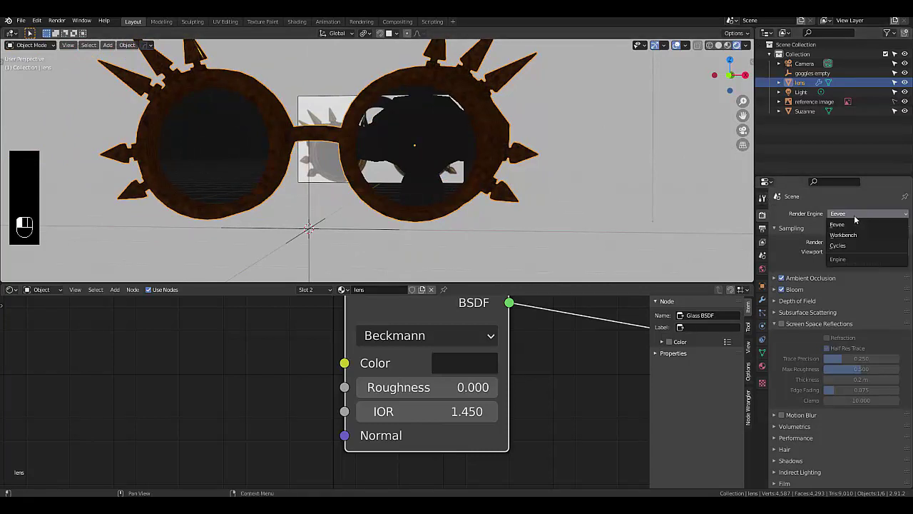
left_click(849, 244)
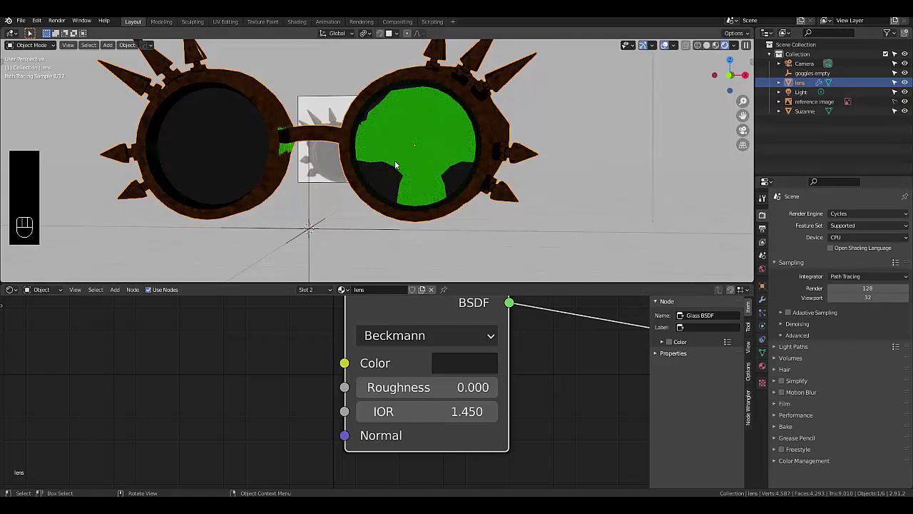
mouse_move(394, 165)
middle_mouse_down()
mouse_move(379, 155)
mouse_move(424, 150)
mouse_move(400, 149)
middle_mouse_up()
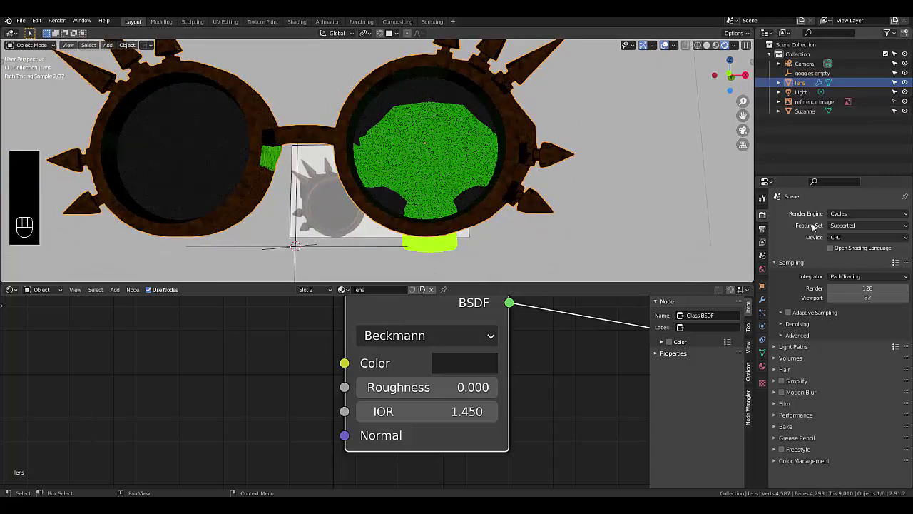
left_click(844, 214)
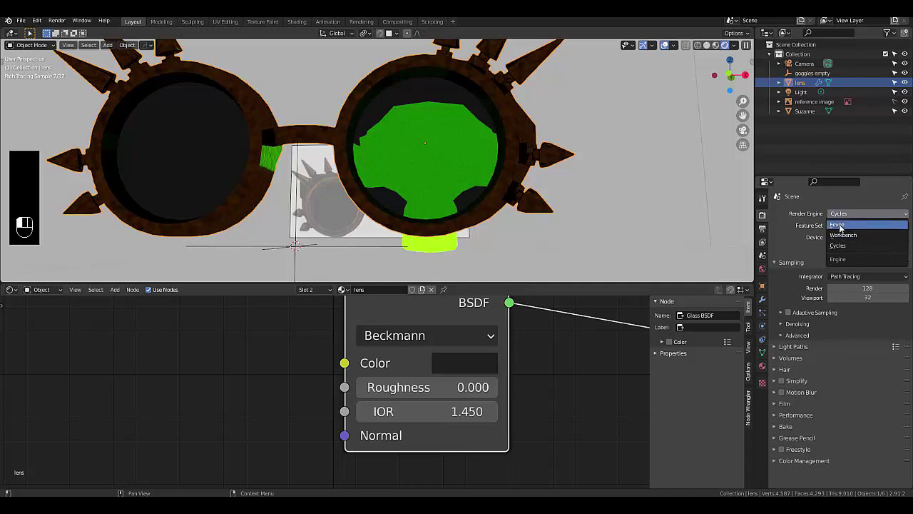
middle_click_drag(432, 116, 306, 177)
Step: Delete the green glowing Suzanne head
left_click(594, 152)
key("x")
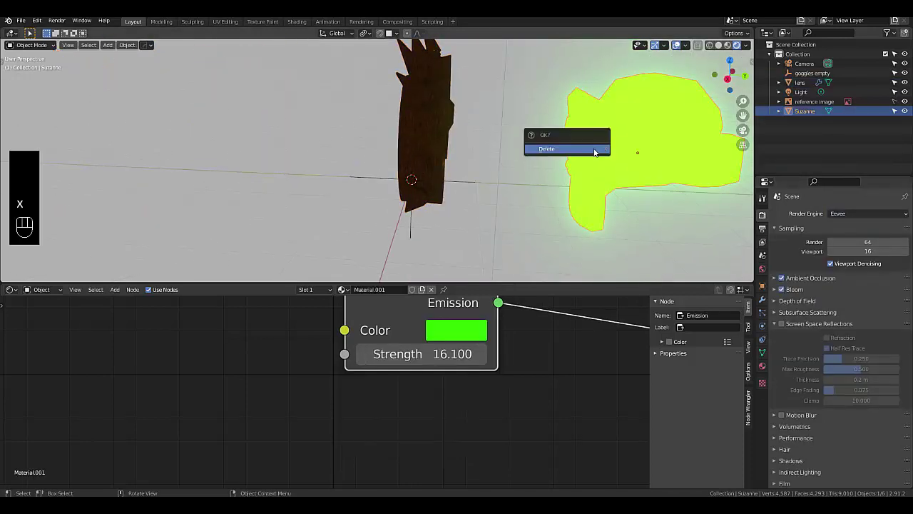
left_click(579, 148)
middle_click_drag(533, 142, 500, 108)
Step: Orbit and zoom back to the front view of the goggles
scroll(585, 135, "up", 2)
scroll(531, 155, "up", 4)
middle_click_drag(531, 155, 503, 141)
key("KP_1")
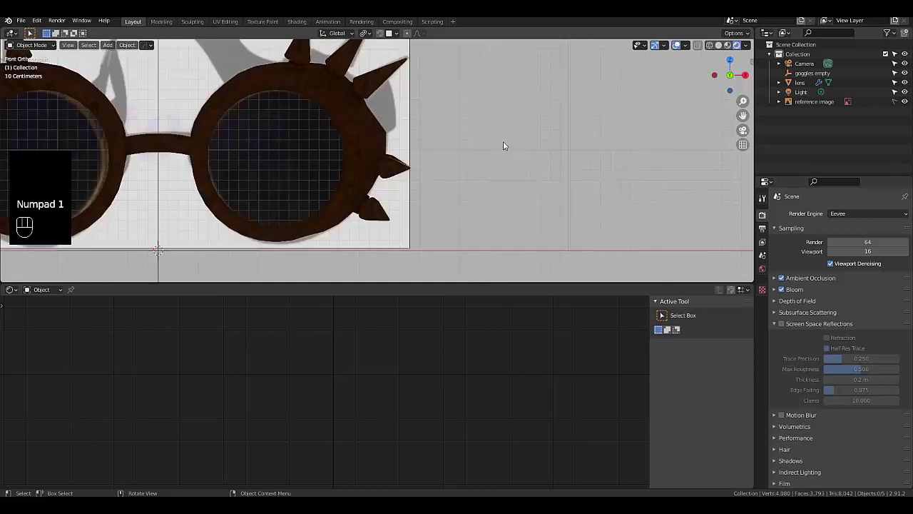
scroll(500, 145, "down", 4)
scroll(122, 138, "up", 3)
scroll(214, 160, "up", 4)
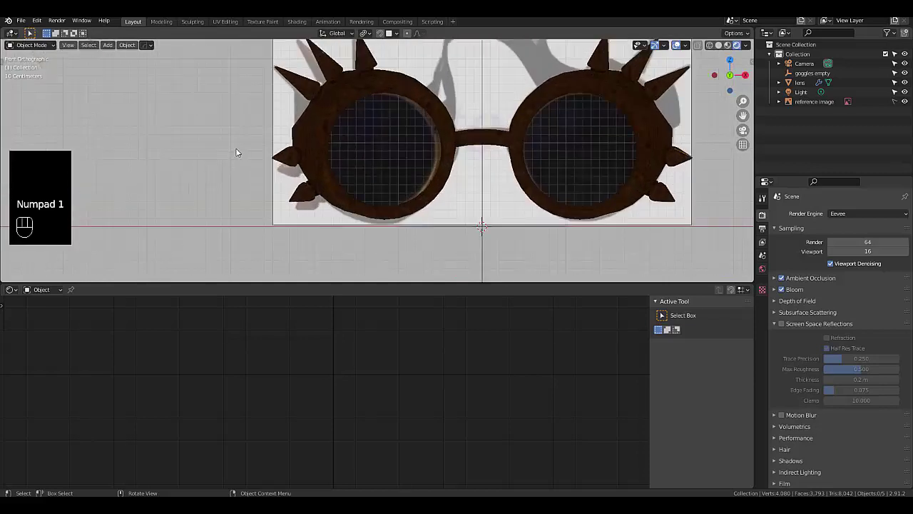
scroll(378, 149, "down", 6)
scroll(467, 107, "up", 3)
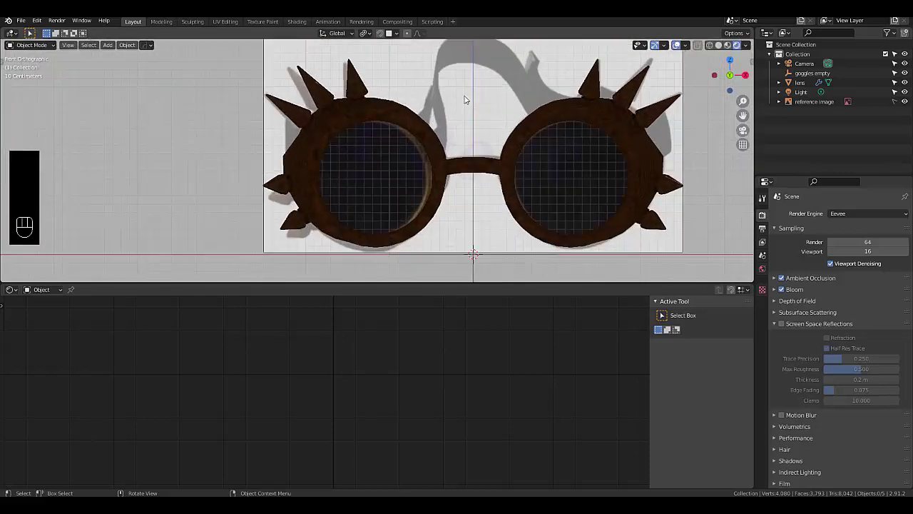
Step: Switch to Solid shading and temporarily hide the lens to compare against the reference photo
left_click(717, 45)
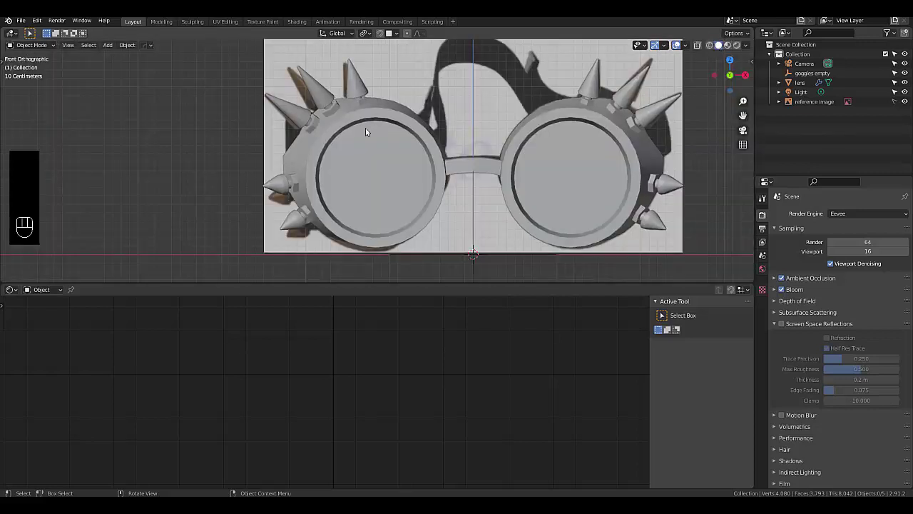
scroll(371, 125, "down", 3)
left_click(532, 152)
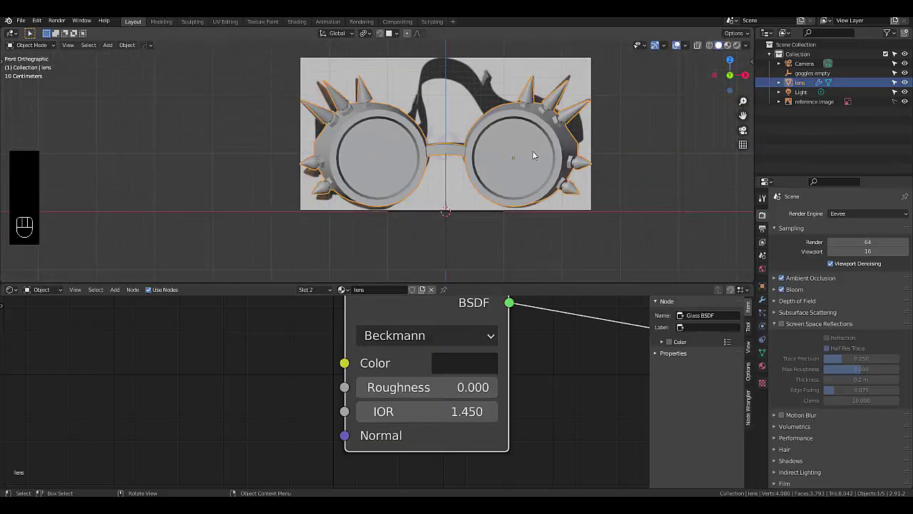
key("h")
scroll(604, 122, "up", 4)
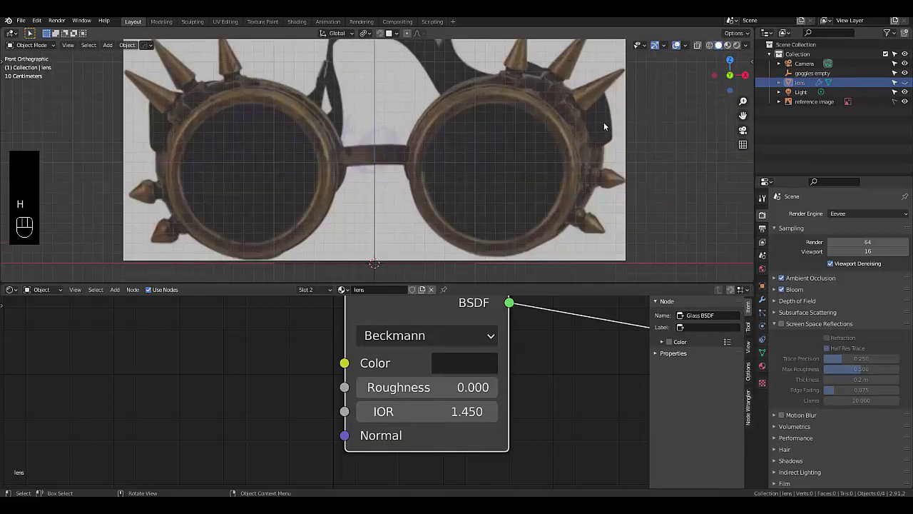
scroll(603, 125, "down", 6)
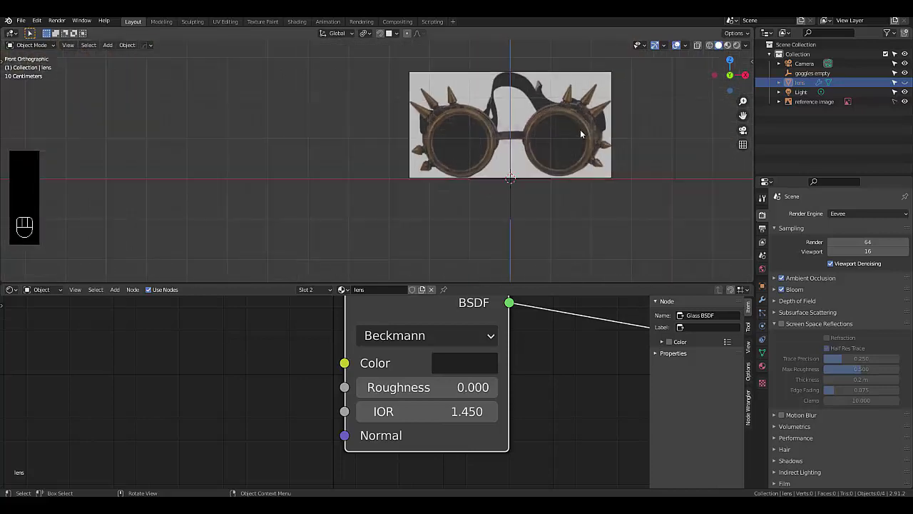
scroll(575, 141, "up", 5)
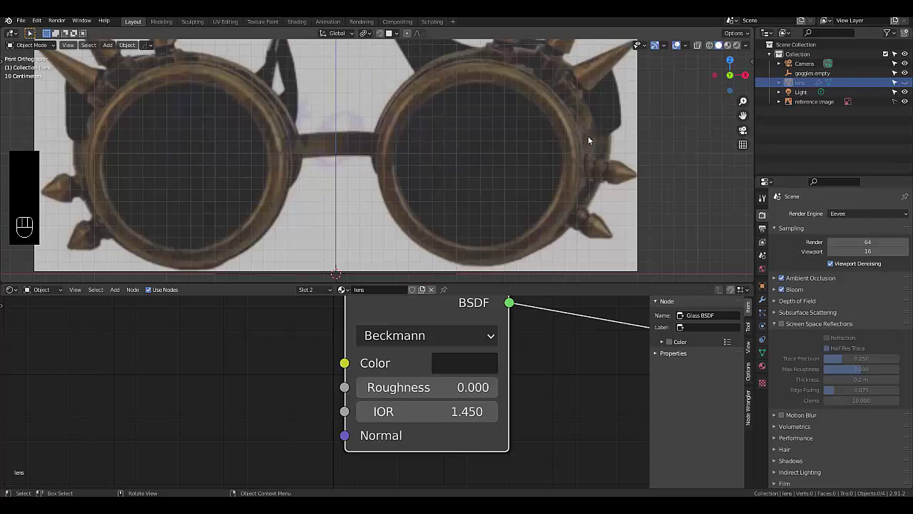
scroll(564, 139, "down", 3)
scroll(543, 164, "up", 1)
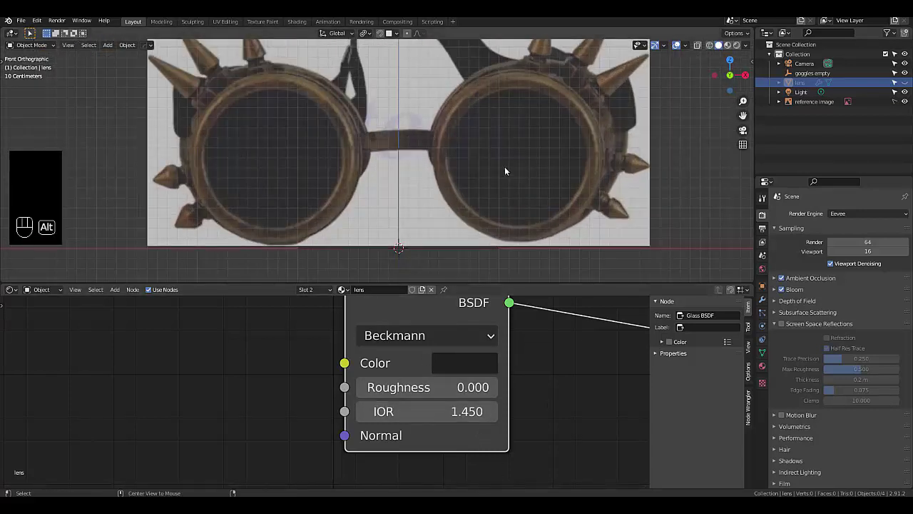
key("alt+h")
scroll(509, 170, "up", 5)
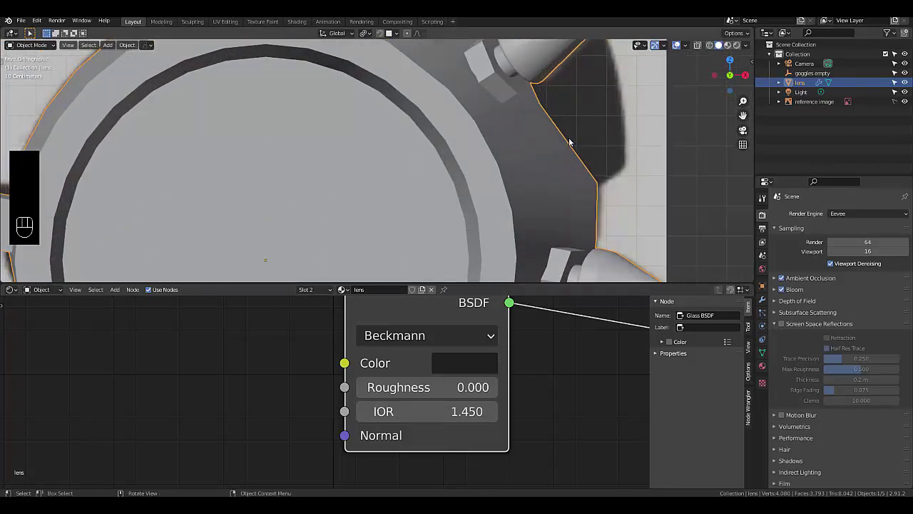
Step: Duplicate the lens frame's edge ring in Edit Mode and separate it into its own object
key("Tab")
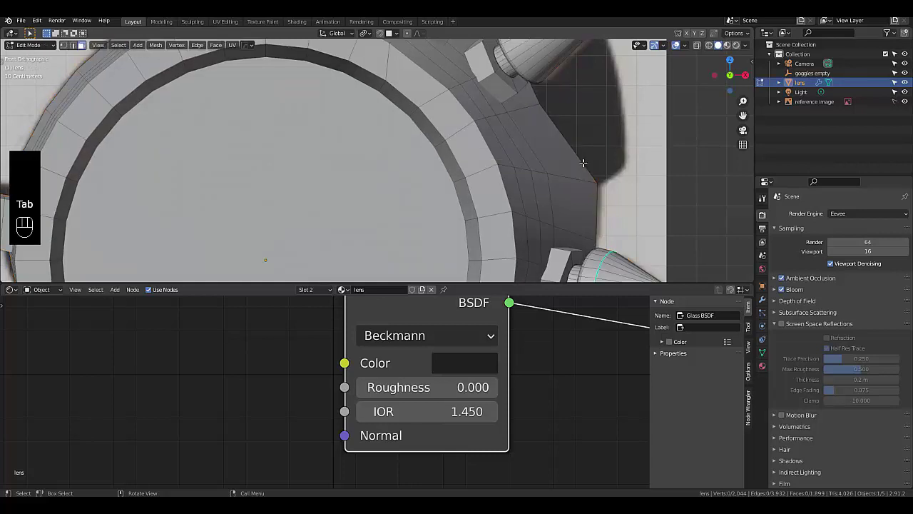
key("2")
left_click(583, 162)
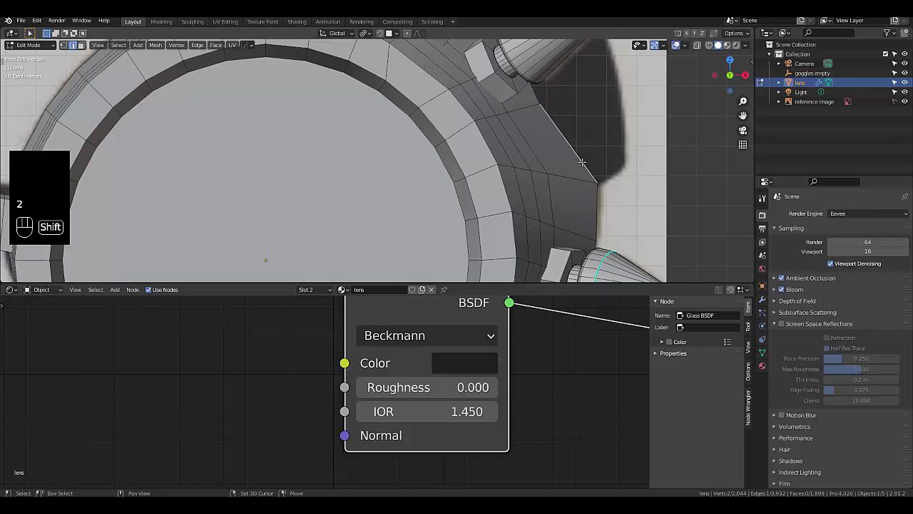
key("shift+d")
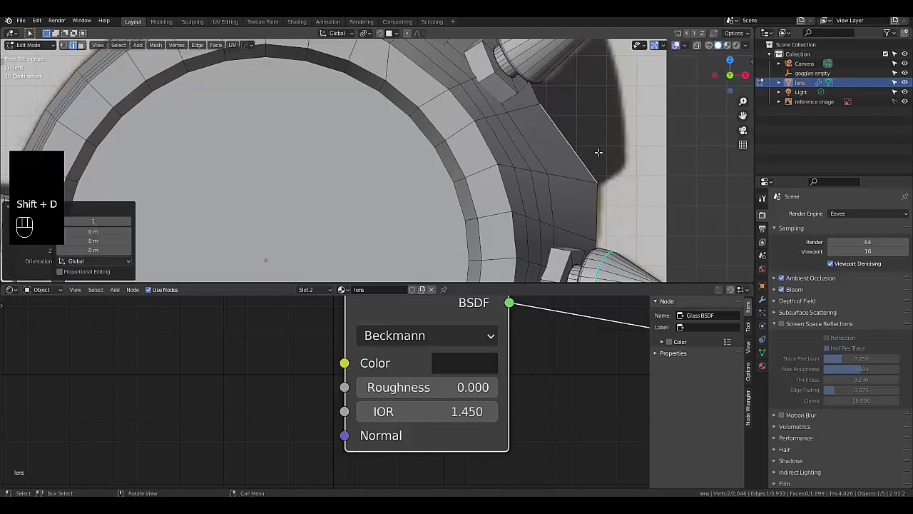
right_click(598, 152)
mouse_move(603, 368)
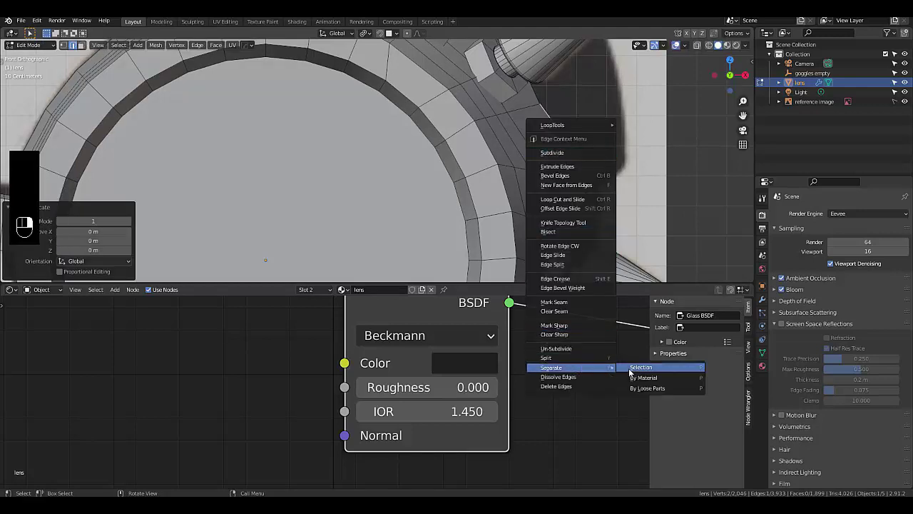
left_click(640, 367)
scroll(586, 164, "down", 2)
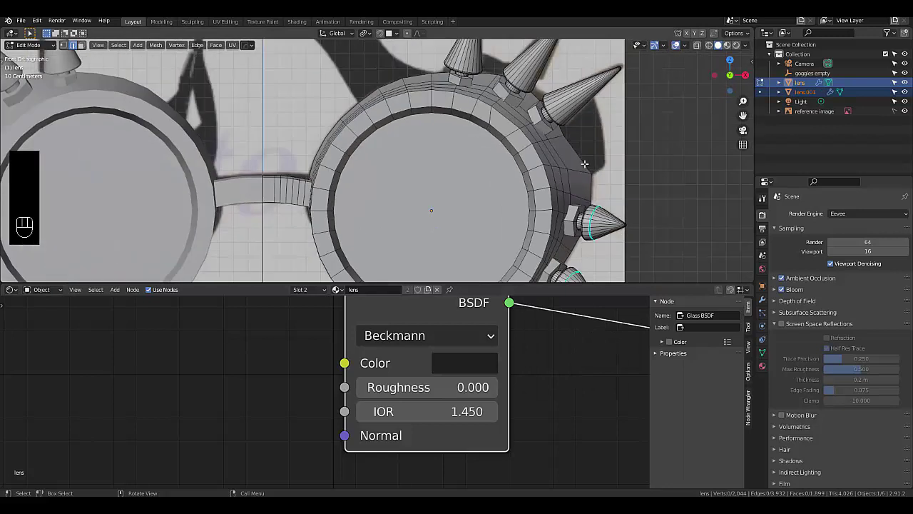
Step: Rename the separated lens.001 object to 'strap'
key("Tab")
double_click(805, 92)
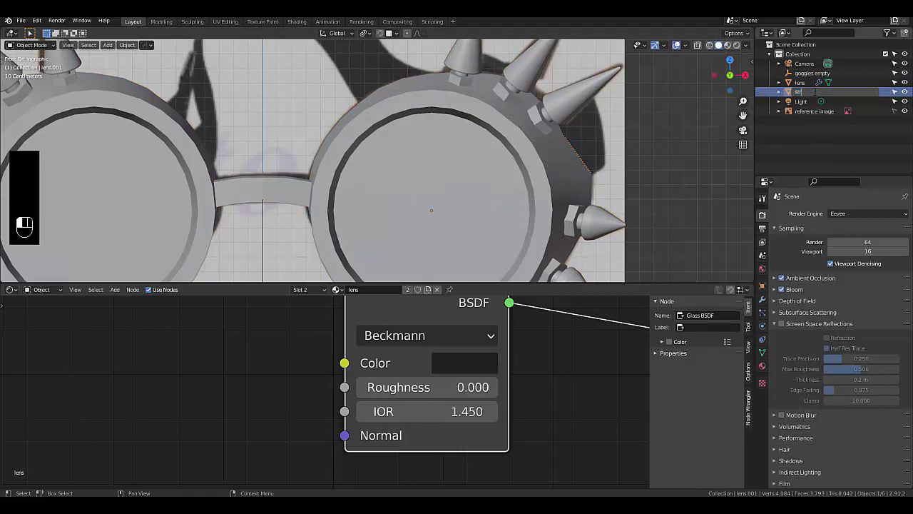
type("strap")
key("Return")
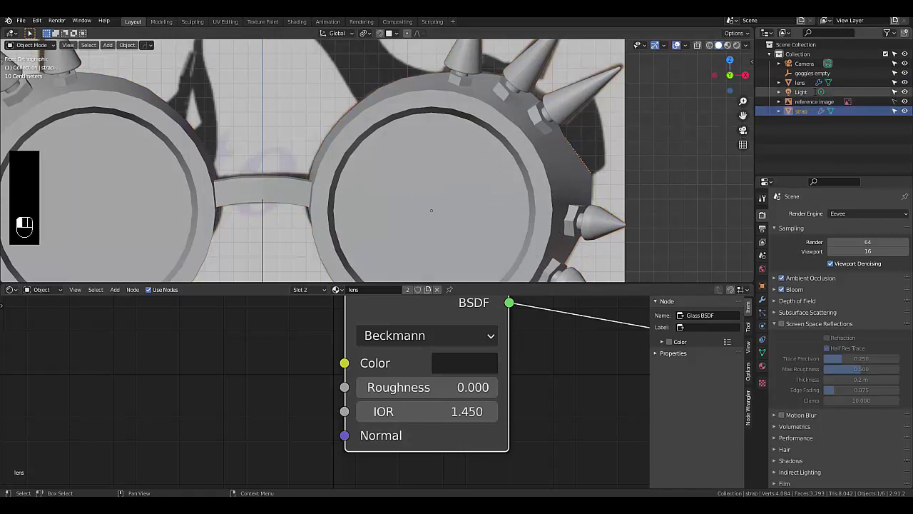
scroll(538, 107, "down", 4)
middle_click_drag(537, 107, 335, 138)
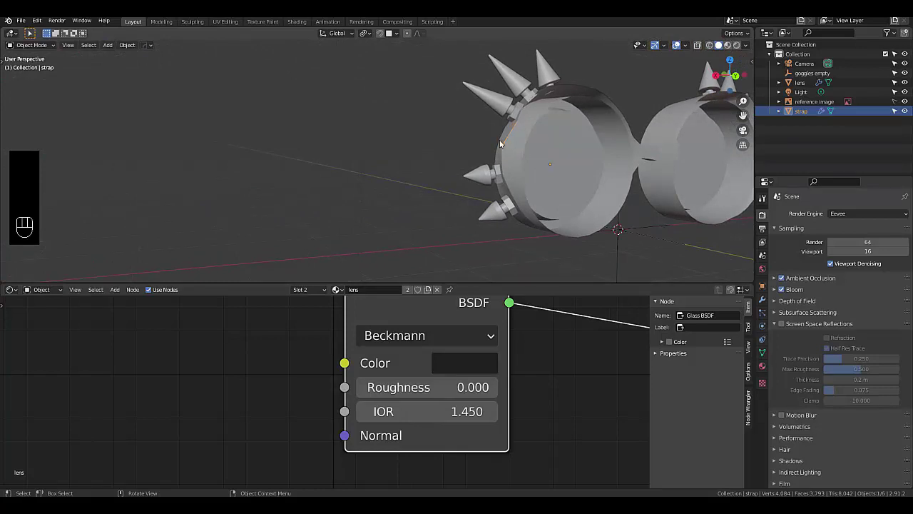
Step: Add a Bezier curve to the scene
key("shift+a")
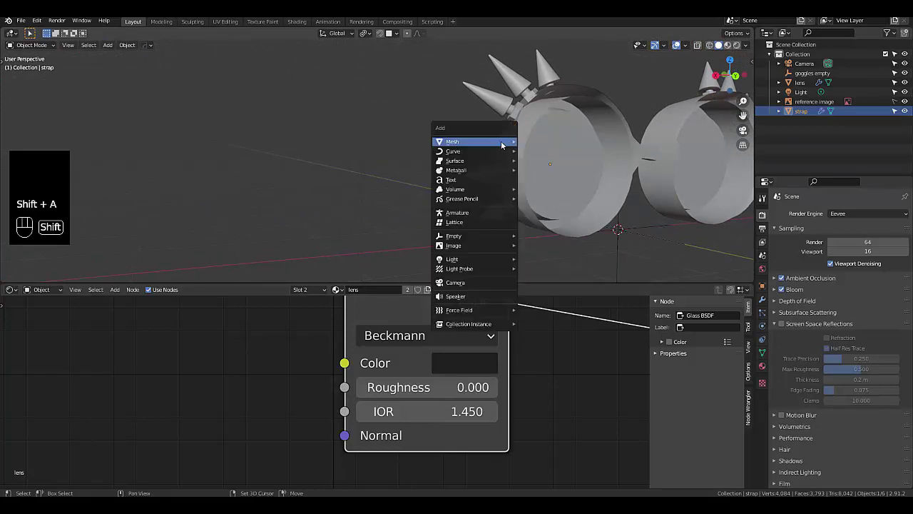
mouse_move(484, 154)
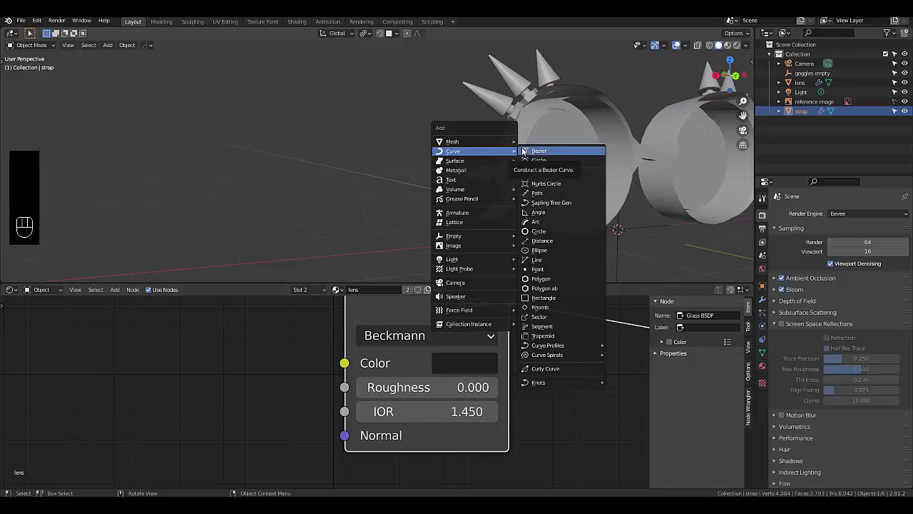
left_click(522, 151)
scroll(631, 249, "down", 4)
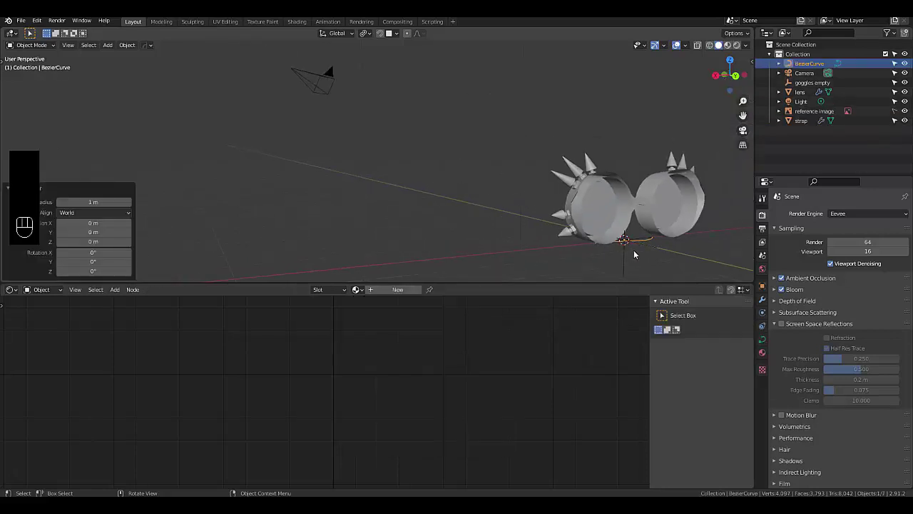
scroll(633, 249, "up", 4)
mouse_move(634, 251)
middle_mouse_down()
mouse_move(620, 257)
mouse_move(645, 249)
middle_mouse_up()
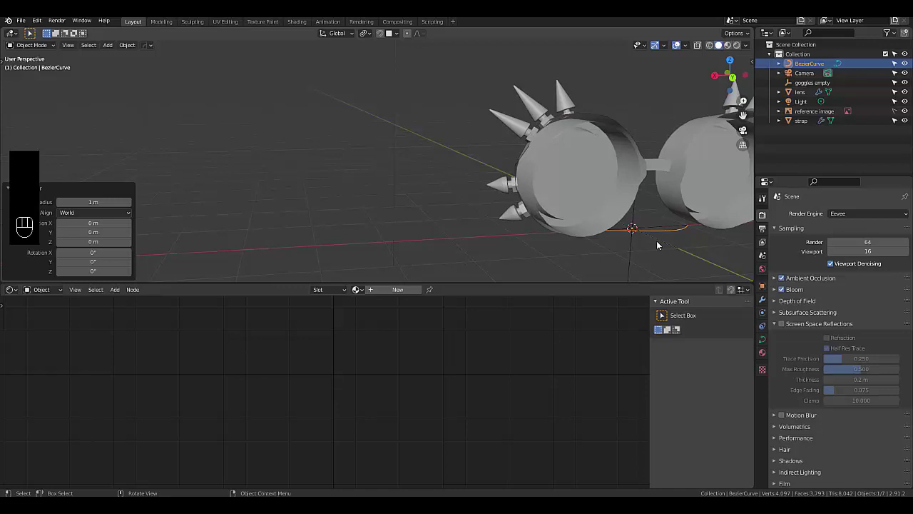
Step: Move the curve up beside the goggles and switch to top view
key("g")
left_click(515, 174)
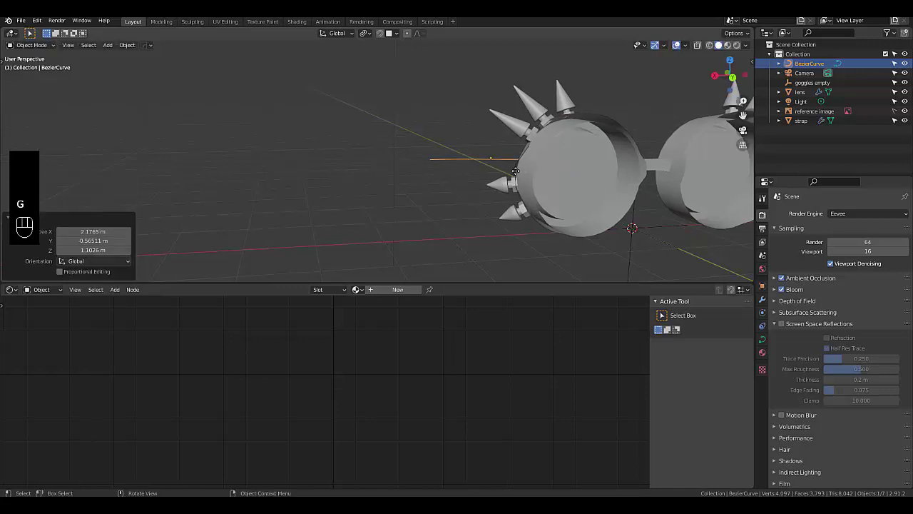
middle_click_drag(515, 175, 558, 168)
key("g")
left_click(632, 182)
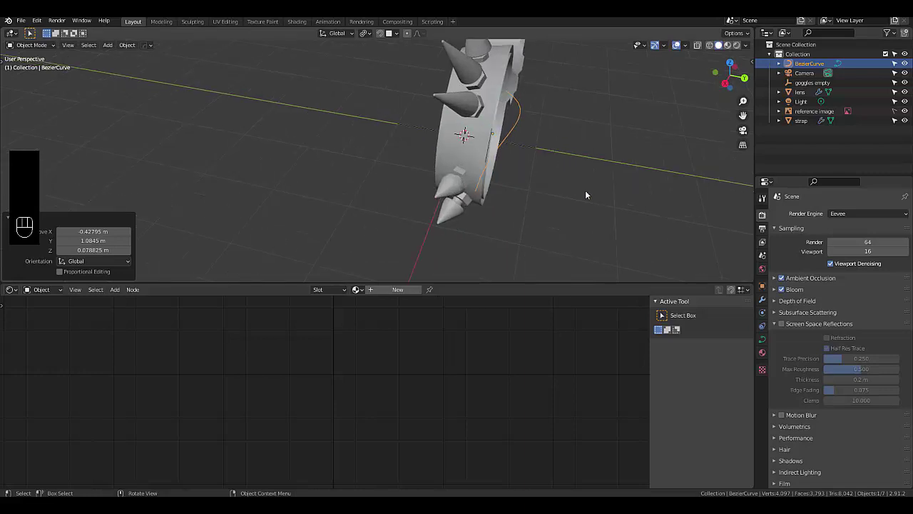
key("KP_7")
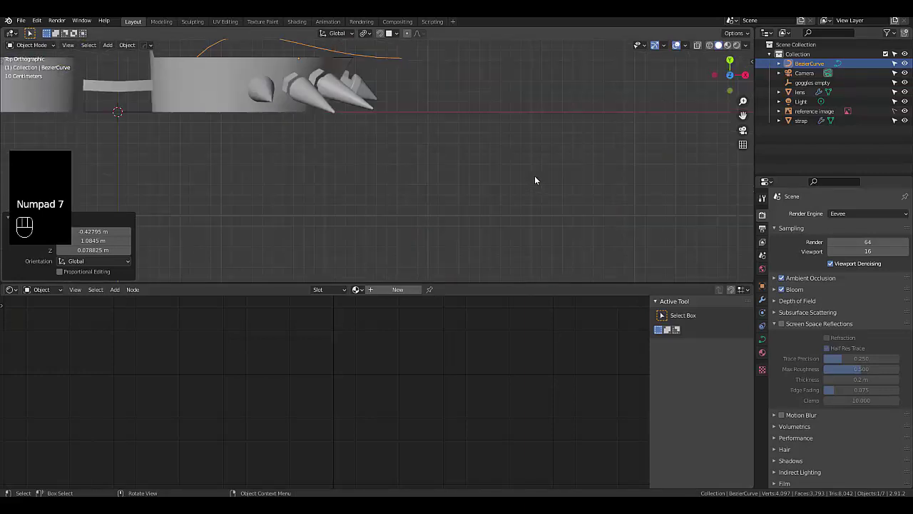
scroll(279, 39, "up", 3)
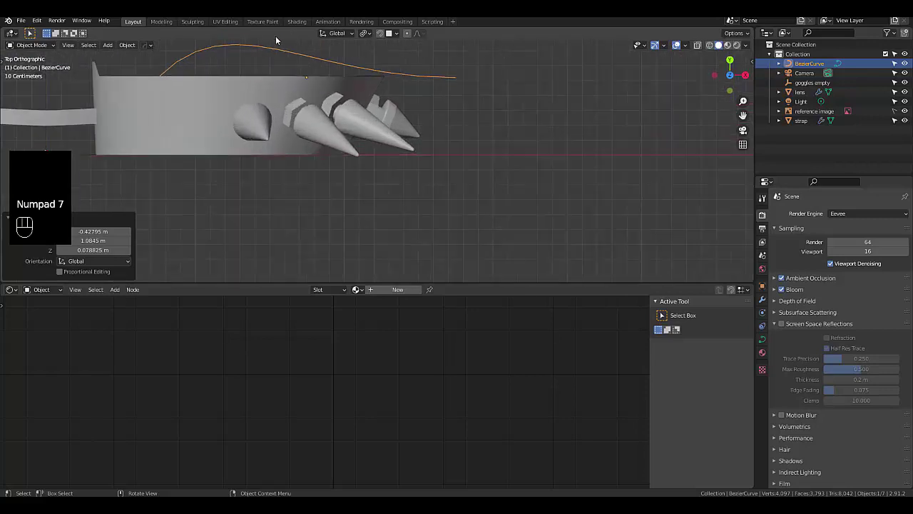
Step: Reposition the curve's handles in Edit Mode so it arcs outward
key("Tab")
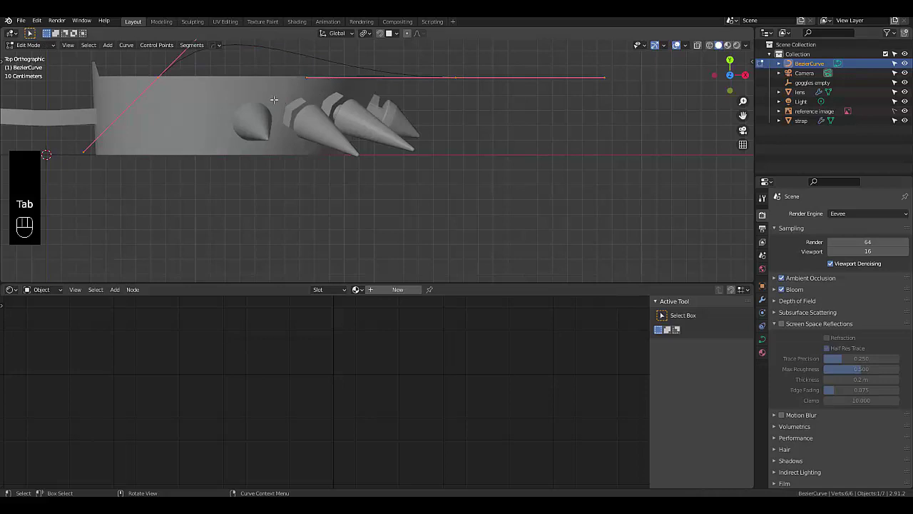
key("g")
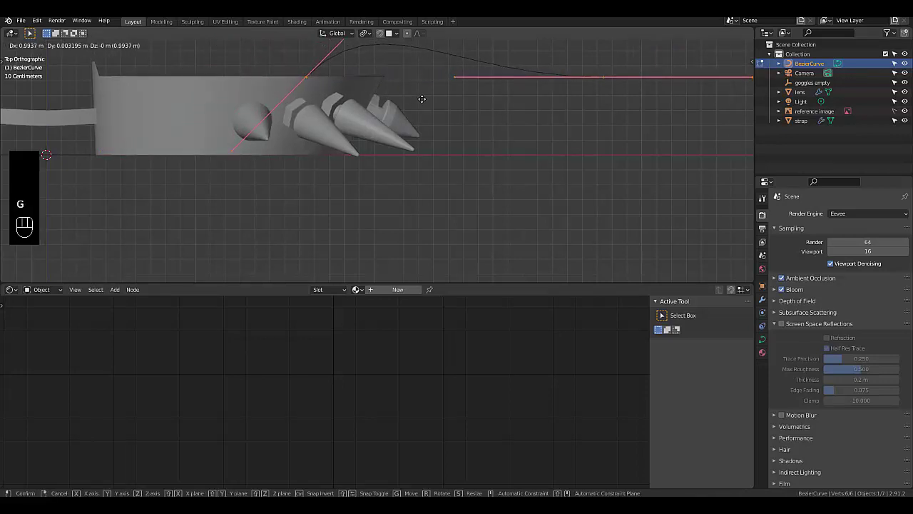
left_click(422, 100)
scroll(287, 67, "up", 10)
key("g")
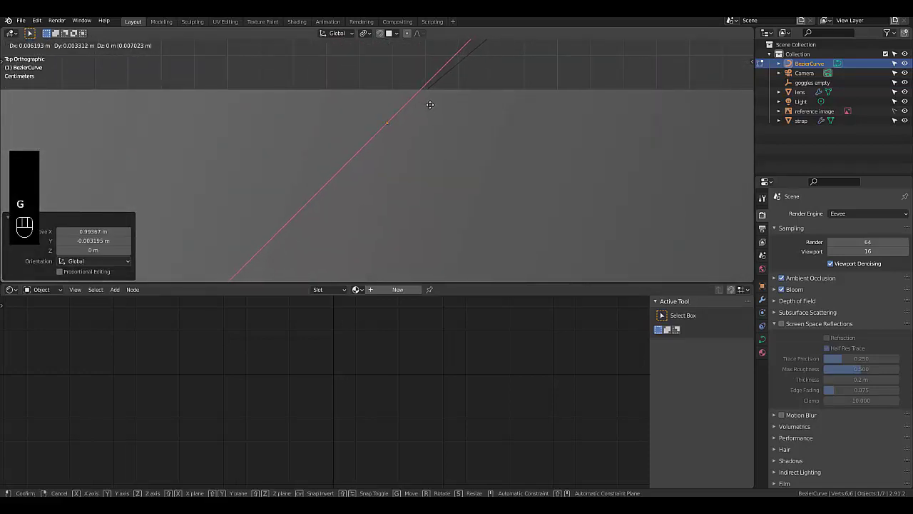
left_click(430, 105)
key("Tab")
left_click(370, 106)
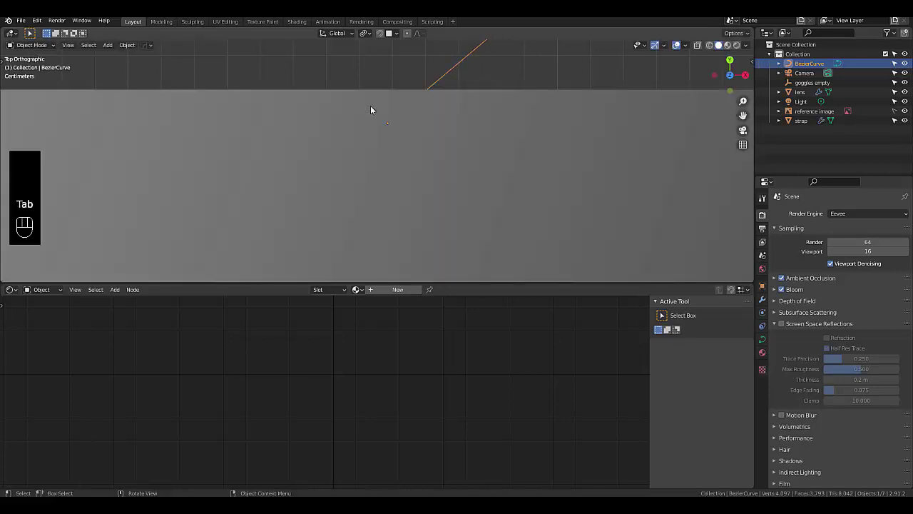
scroll(368, 109, "down", 6)
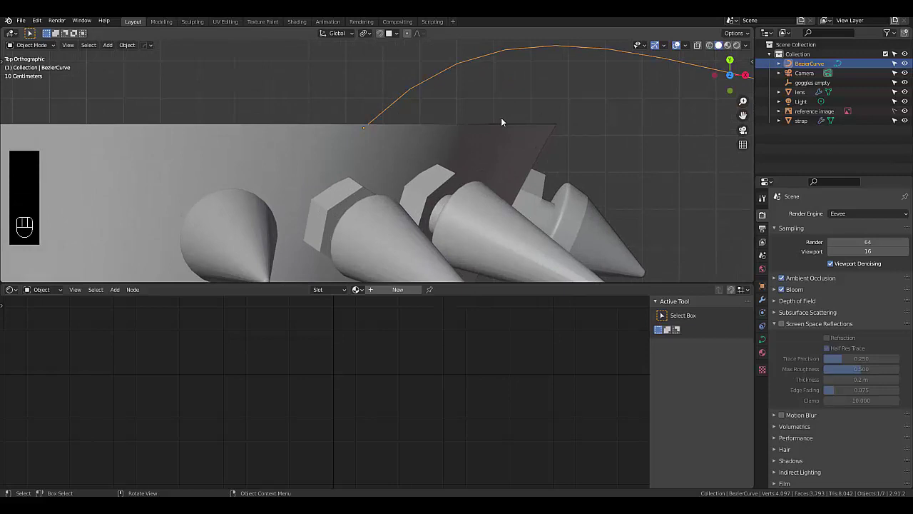
Step: Move the whole curve 0.46867 m along X beside the right lens rim
key("g")
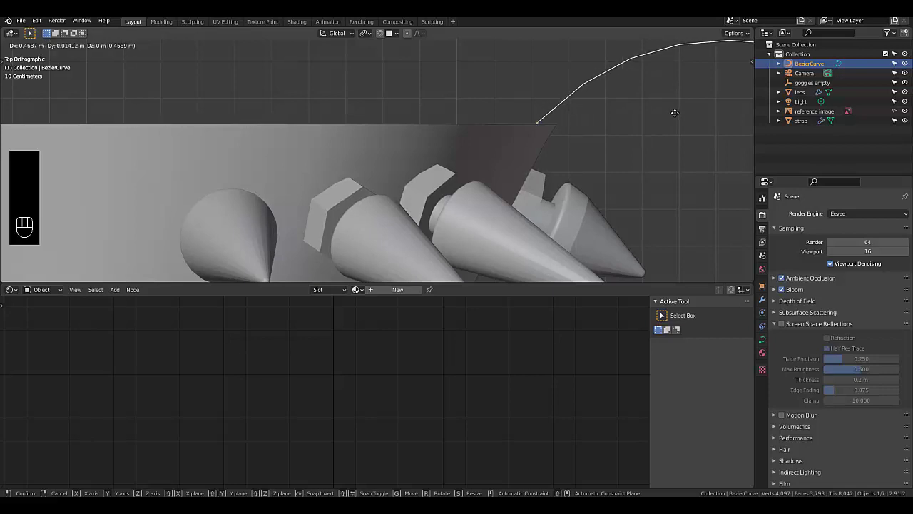
left_click(674, 112)
scroll(543, 153, "down", 6)
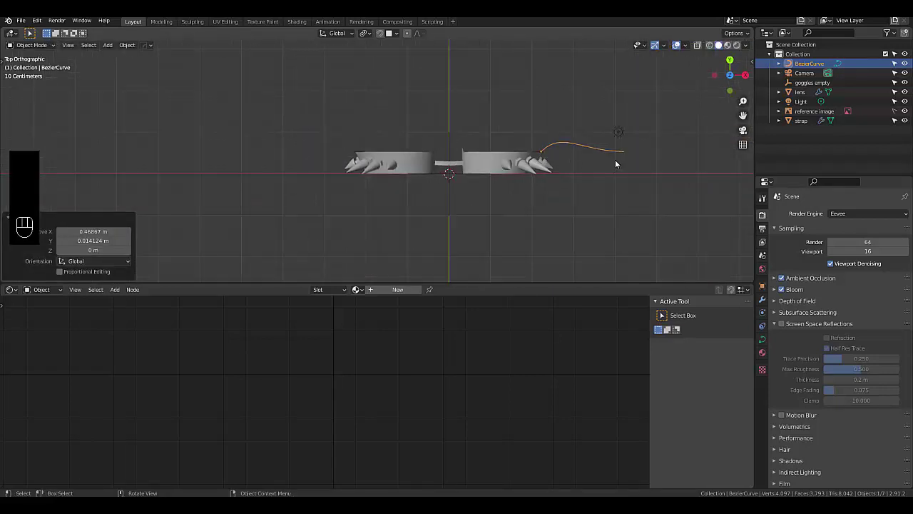
left_click(619, 151)
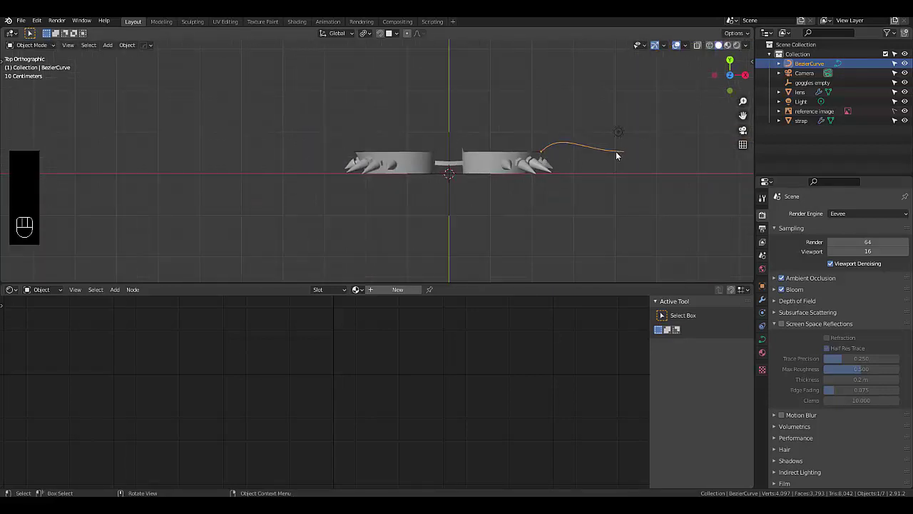
scroll(577, 150, "up", 2)
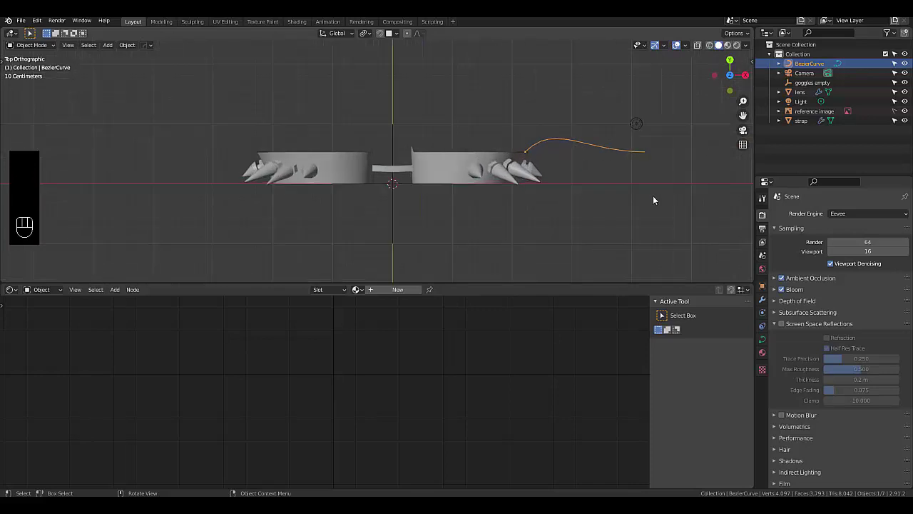
scroll(523, 131, "up", 6)
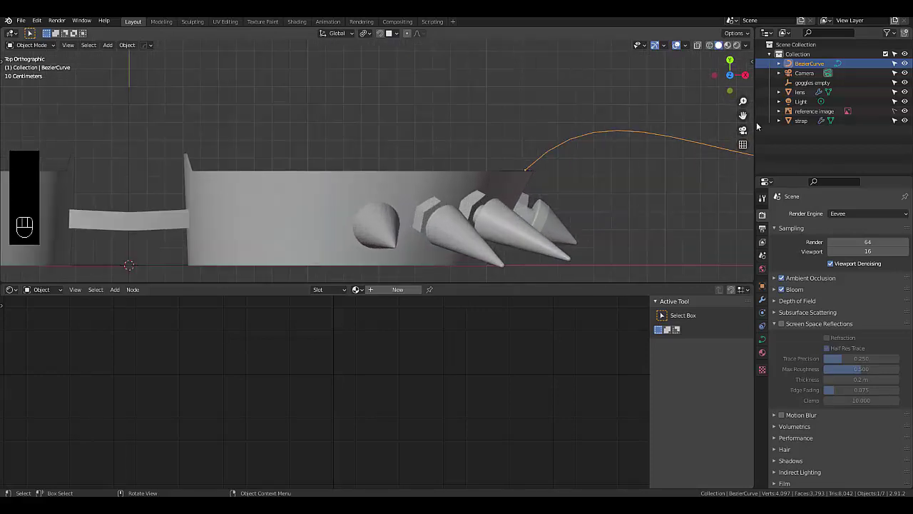
Step: Convert the strap object into a curve
left_click(802, 93)
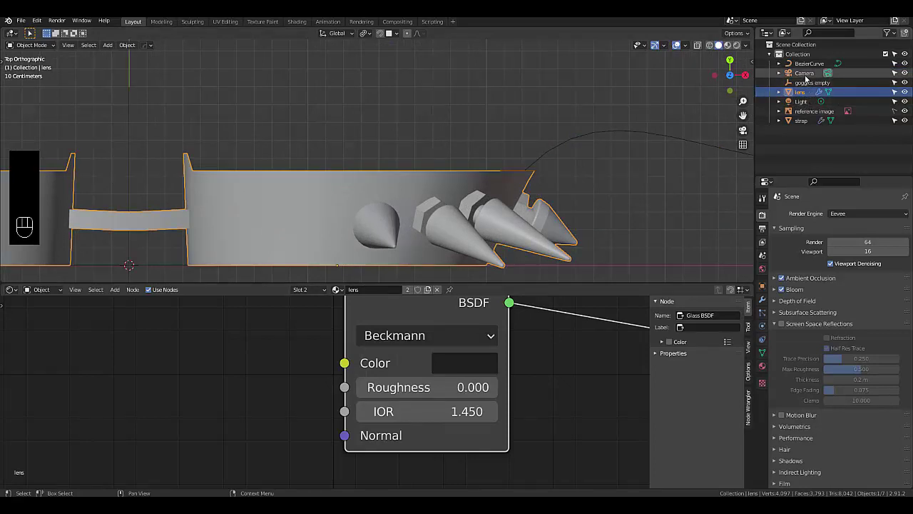
left_click(804, 73)
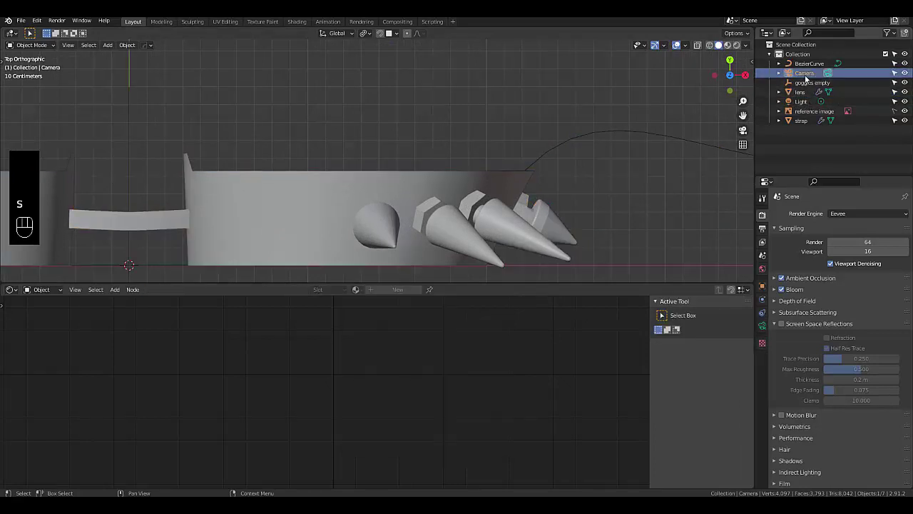
left_click(804, 122)
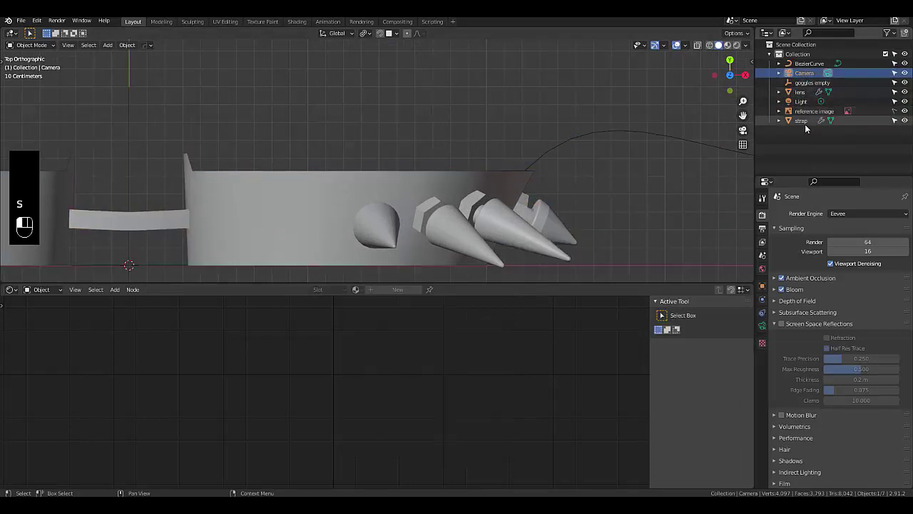
left_click(127, 45)
mouse_move(155, 295)
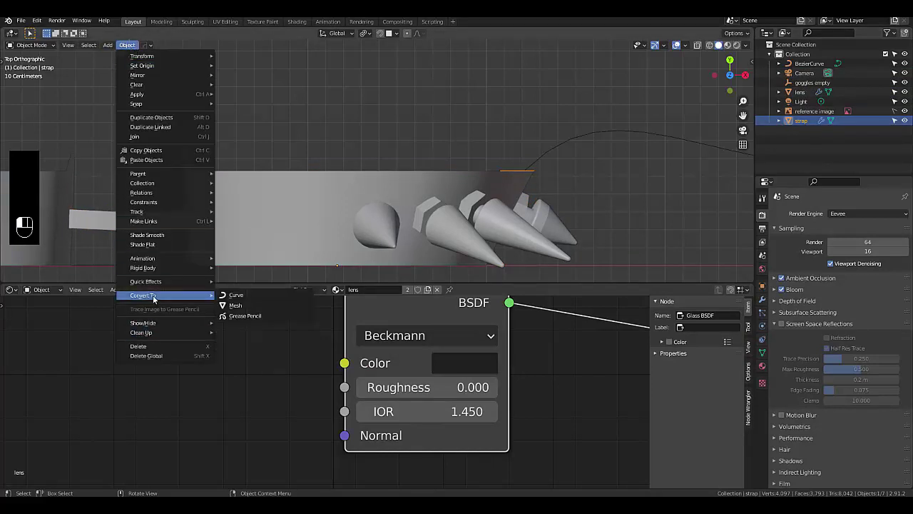
left_click(251, 297)
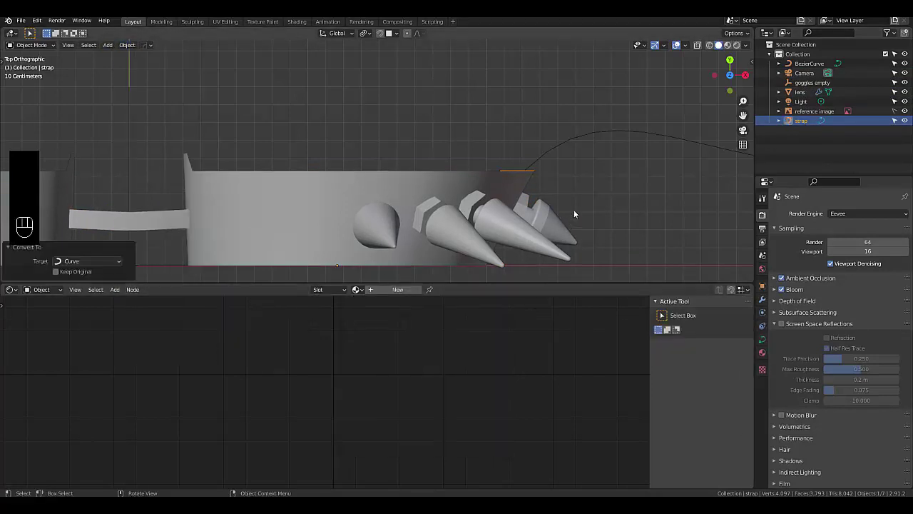
Step: Set the BezierCurve's bevel to Object and use strap as the bevel object
left_click(575, 135)
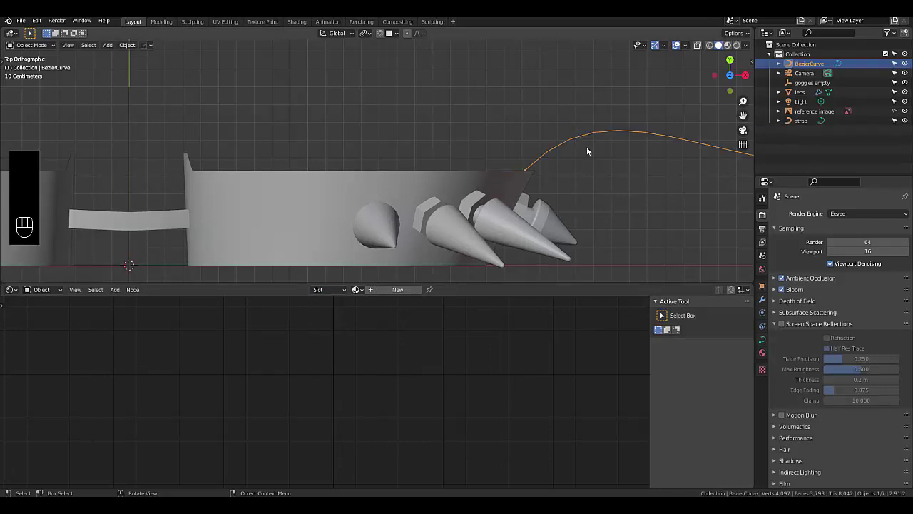
left_click(762, 339)
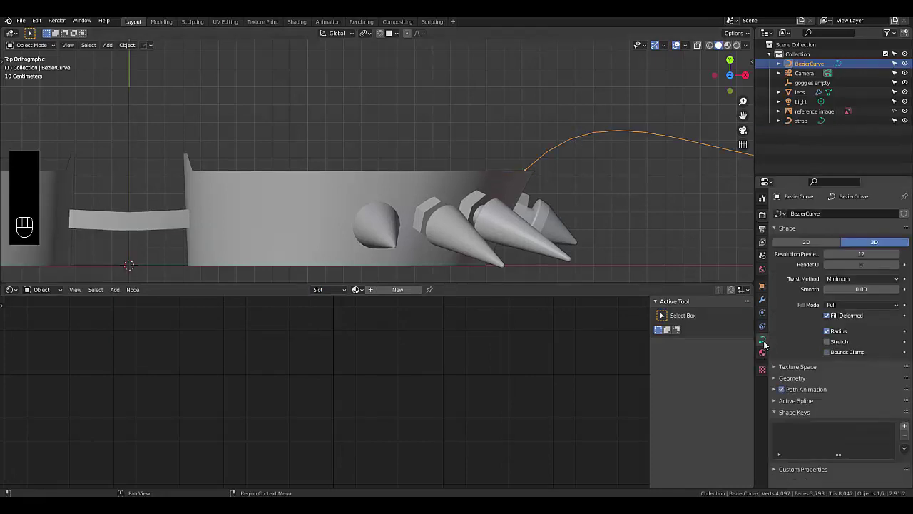
left_click(793, 378)
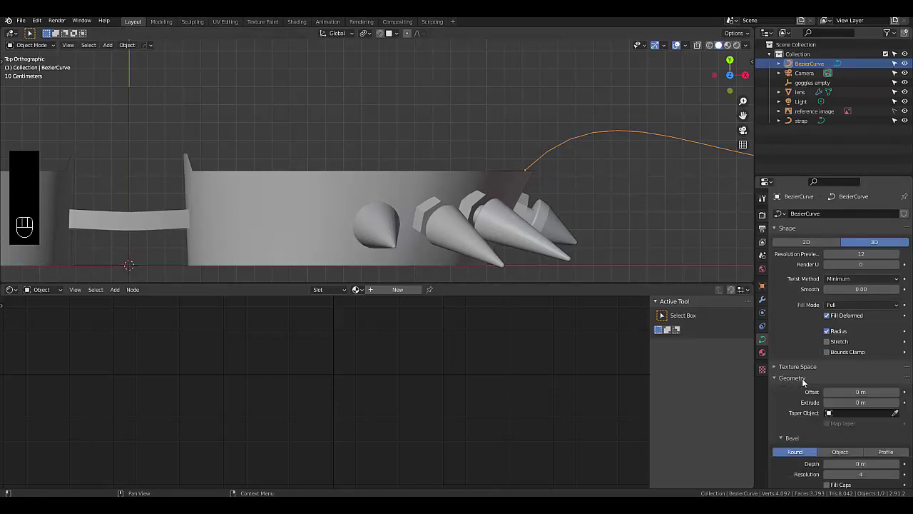
left_click(855, 450)
scroll(812, 412, "down", 3)
left_click(862, 388)
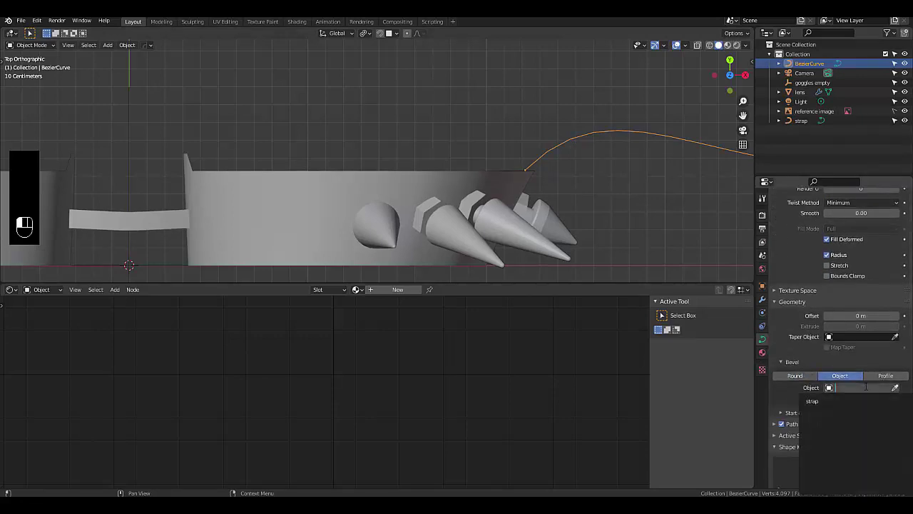
left_click(846, 400)
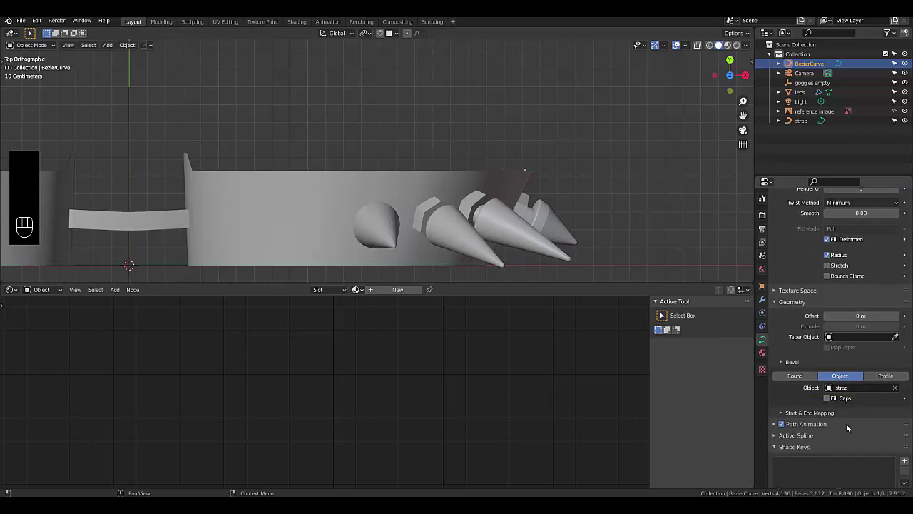
scroll(571, 199, "up", 2)
middle_click_drag(547, 181, 589, 172)
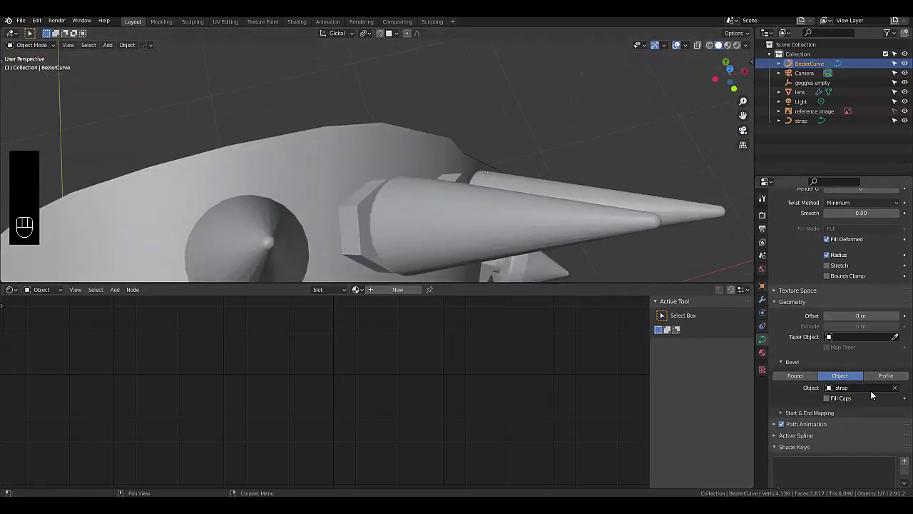
Step: Clear strap as the bevel object and raise Resolution Preview U to 64
left_click(893, 390)
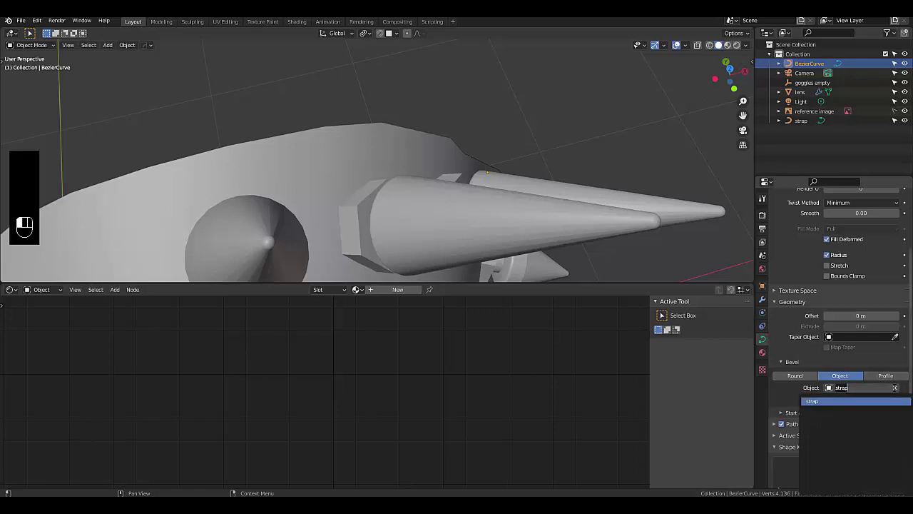
left_click(894, 388)
middle_click_drag(388, 117, 685, 265)
scroll(849, 257, "up", 4)
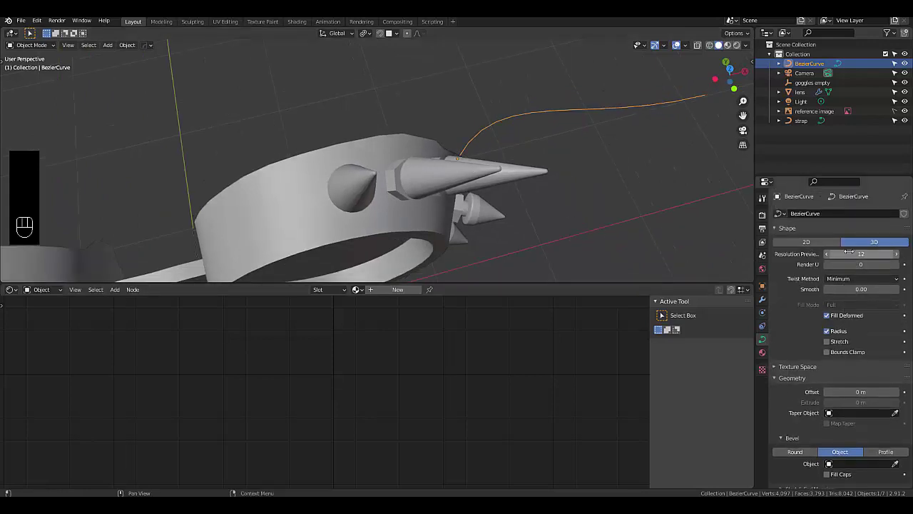
left_click_drag(849, 251, 885, 251)
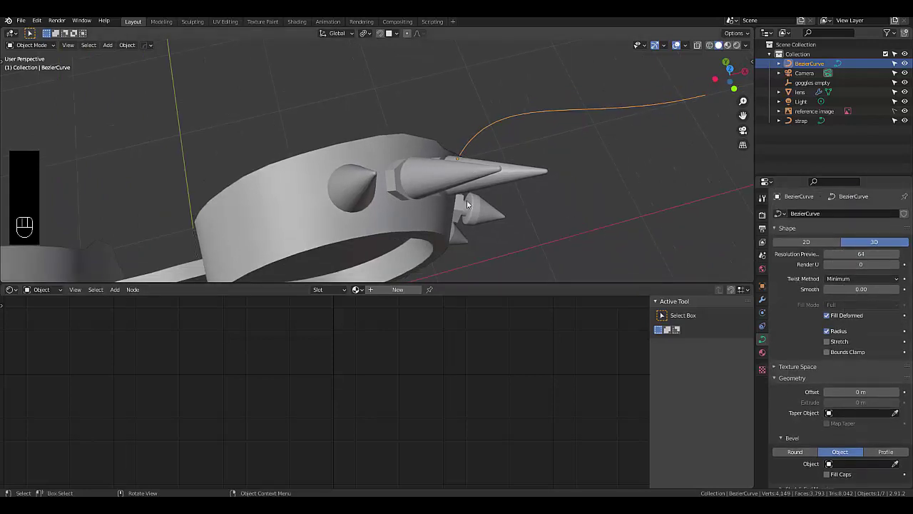
scroll(474, 164, "down", 3)
scroll(483, 142, "up", 4)
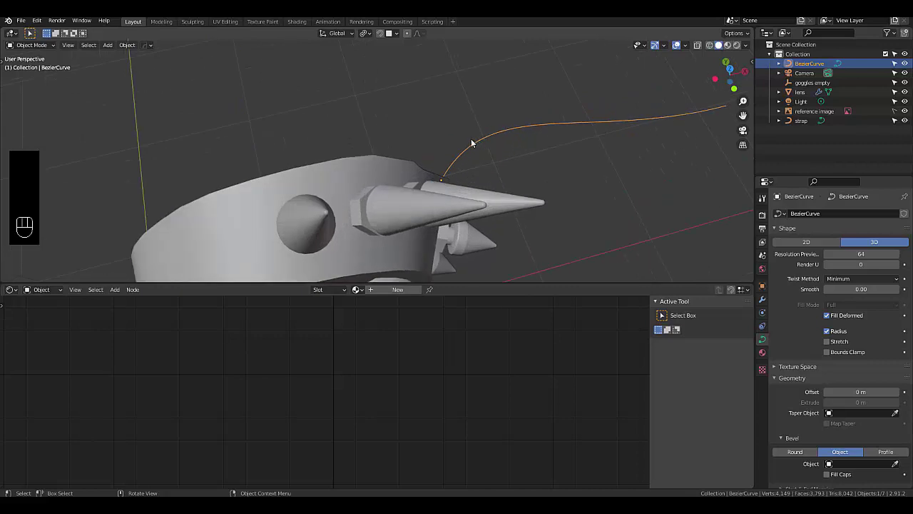
Step: Test a Round bevel with a different depth, then return the bevel to Object
left_click(794, 449)
scroll(808, 385, "down", 3)
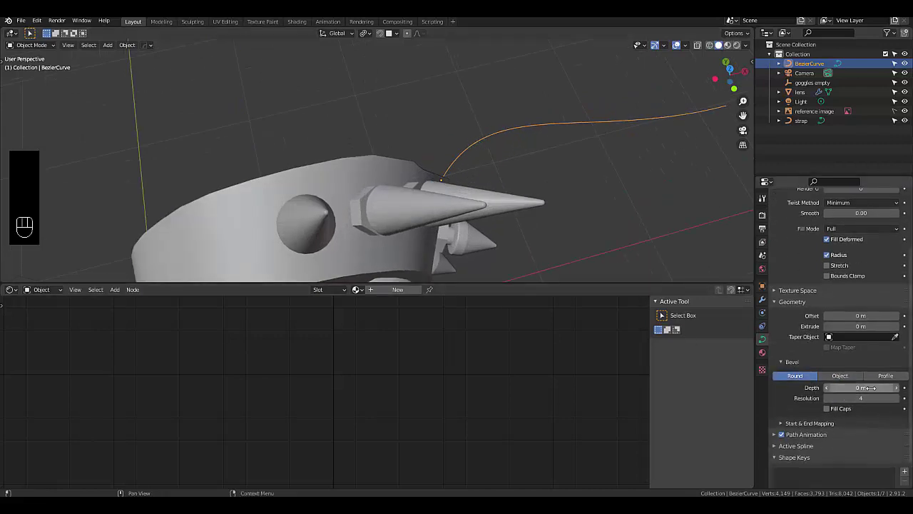
mouse_move(860, 387)
left_mouse_down()
mouse_move(896, 388)
mouse_move(859, 387)
mouse_move(874, 388)
left_mouse_up()
scroll(425, 138, "up", 4)
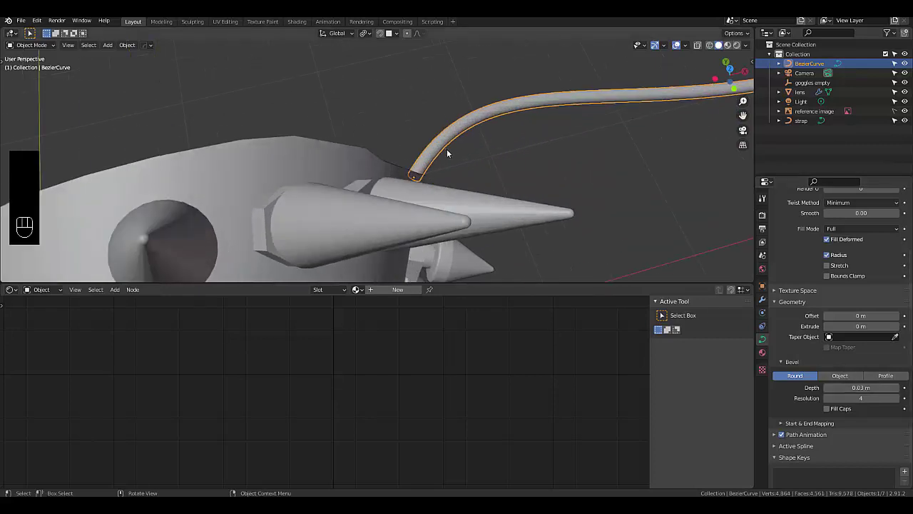
left_click(838, 375)
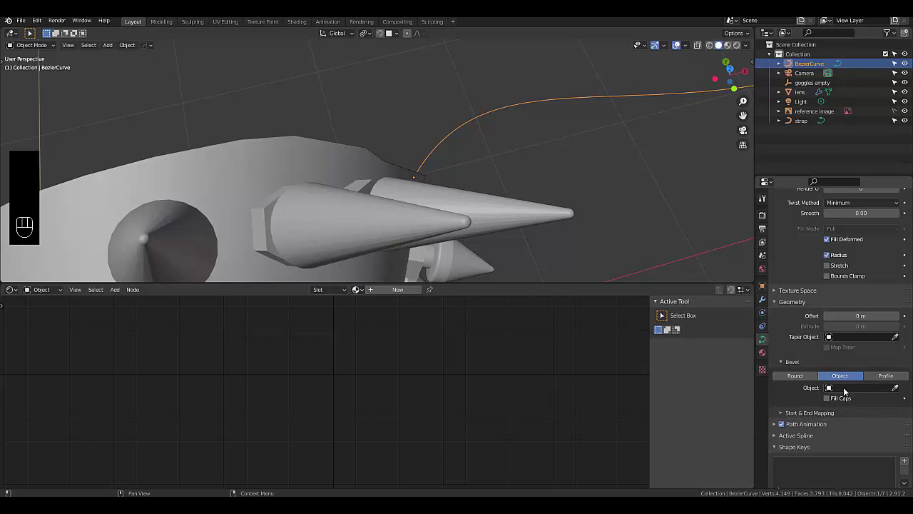
left_click(843, 389)
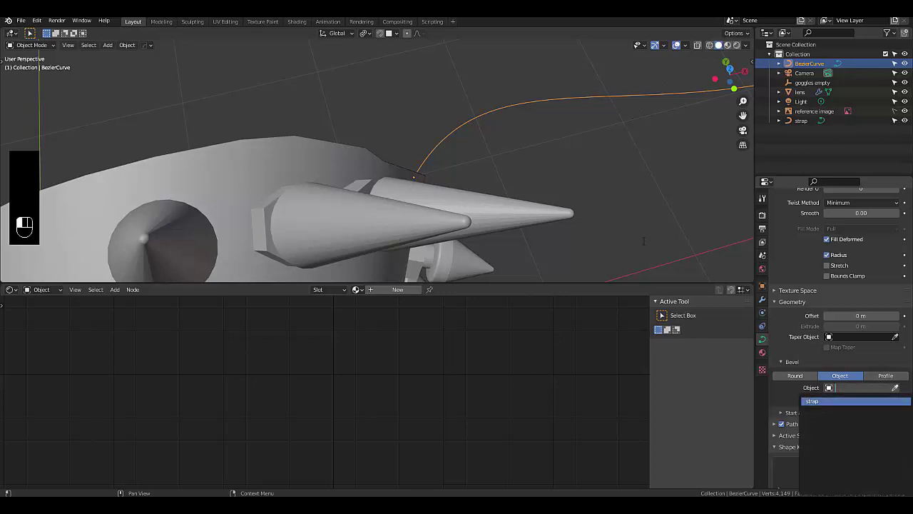
scroll(545, 168, "up", 5)
middle_click_drag(545, 169, 449, 217)
Step: In Edit Mode, extrude a new control point from the strap curve's end
left_click(797, 121)
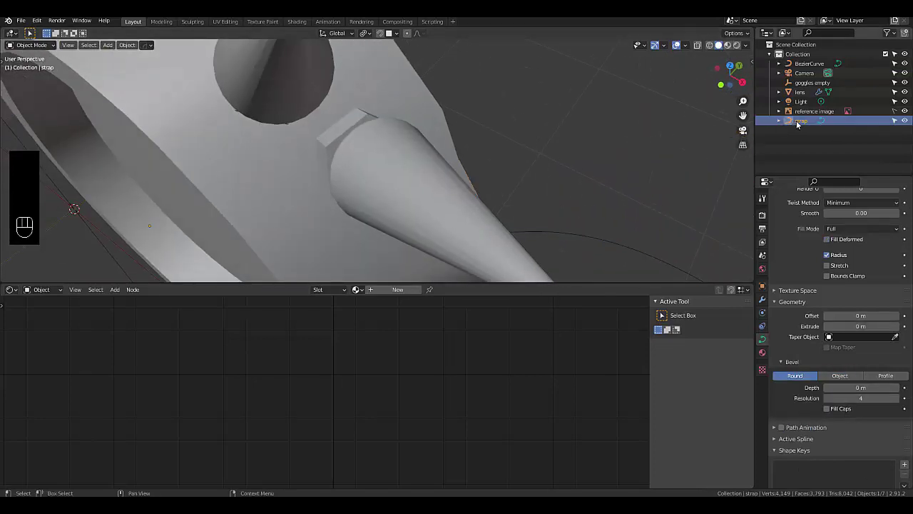
scroll(516, 146, "down", 5)
scroll(544, 199, "up", 6)
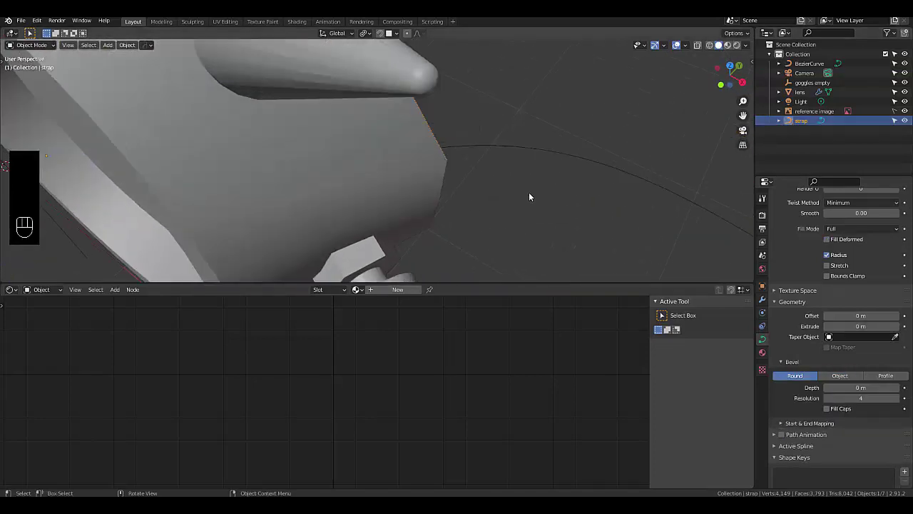
key("Tab")
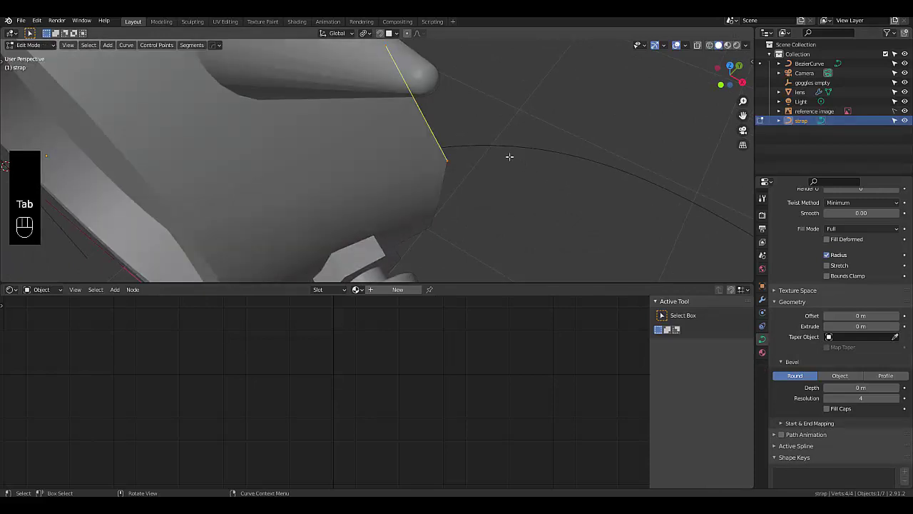
key("e")
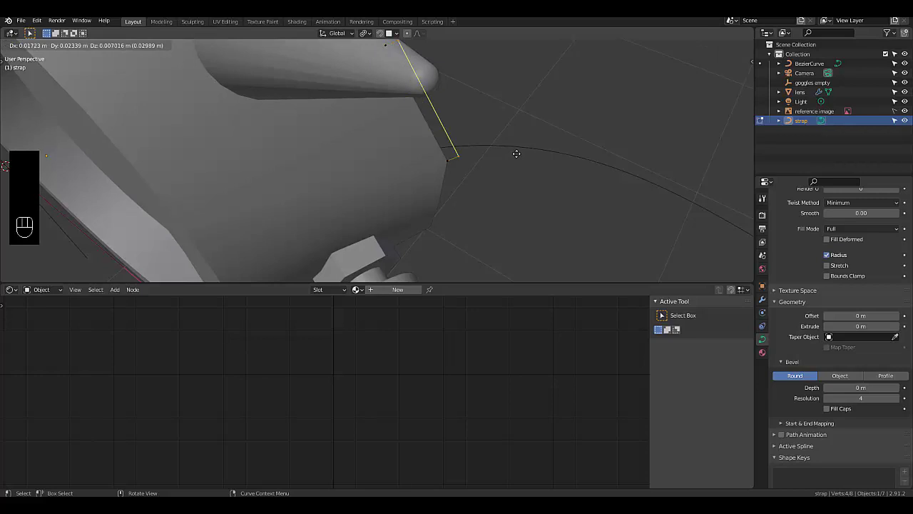
left_click(516, 154)
scroll(445, 125, "up", 2)
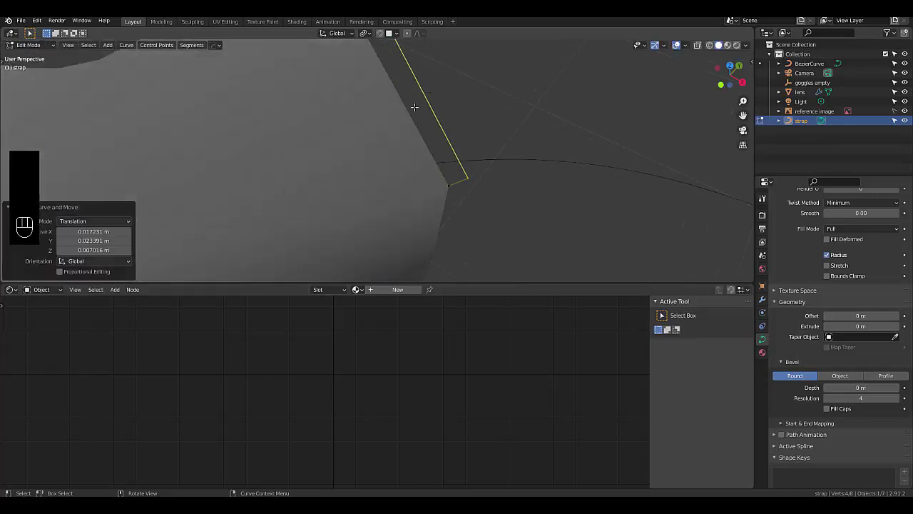
middle_click_drag(413, 105, 399, 126)
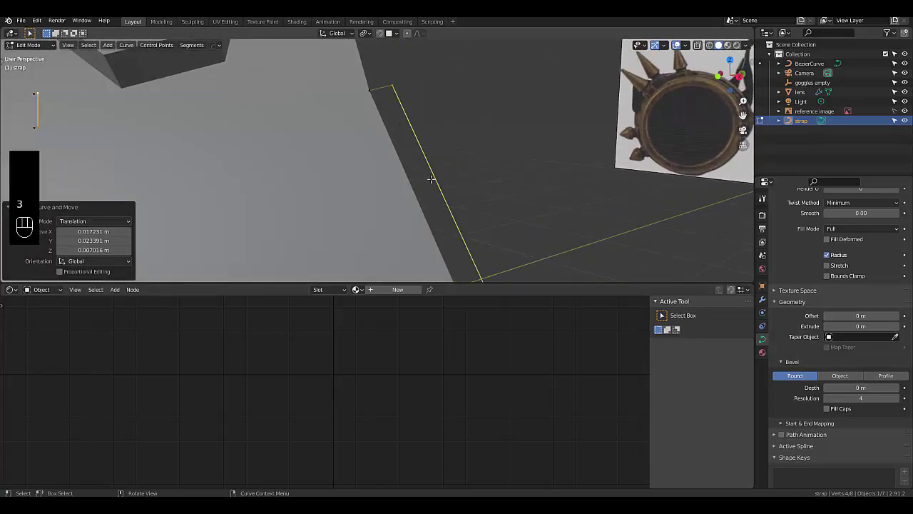
key("Tab")
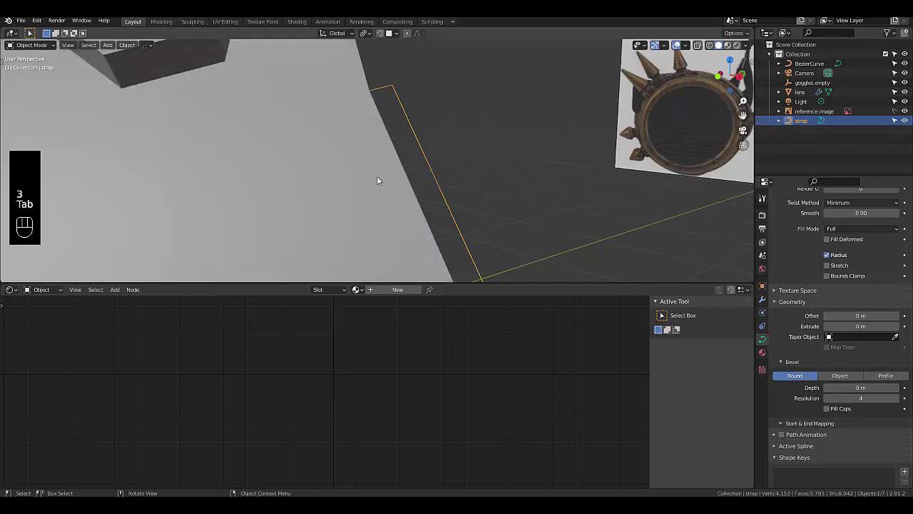
Step: Box-select the strap's control points and try joining them with F, which reports Cannot make segment
middle_click_drag(377, 176, 418, 182)
scroll(418, 184, "up", 1)
key("Tab")
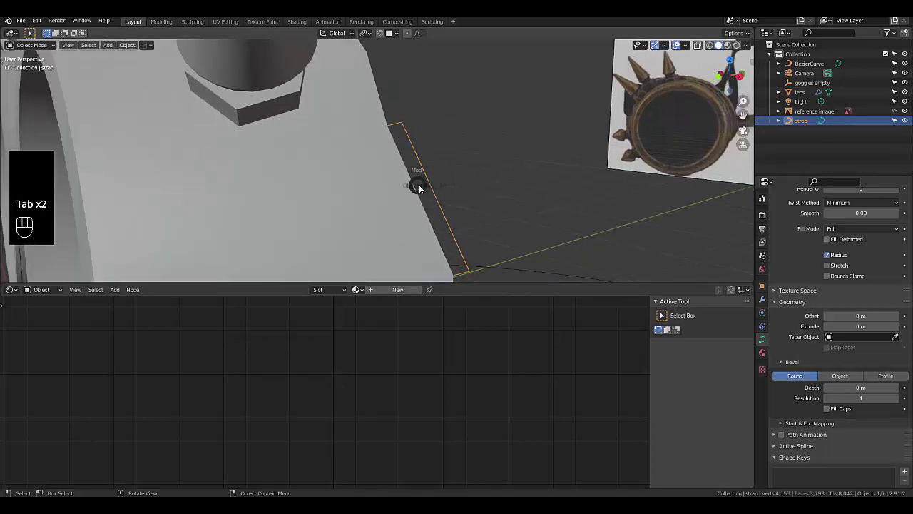
left_click(458, 182)
left_click_drag(366, 96, 485, 273)
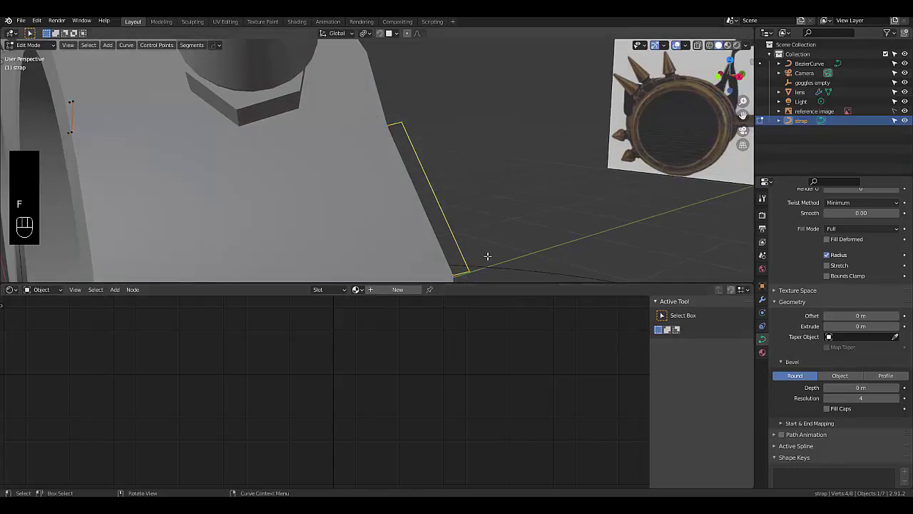
key("f")
middle_click_drag(454, 129, 485, 126)
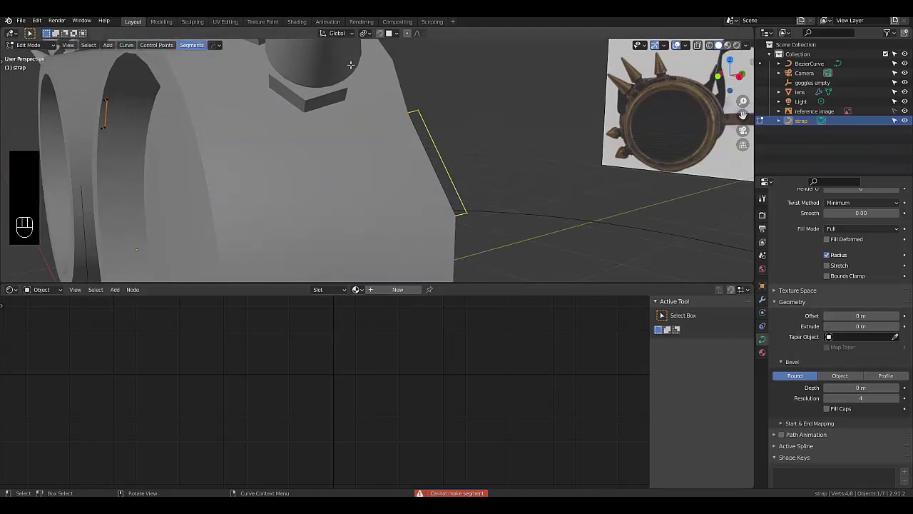
key("Tab")
Step: Convert the strap curve into a mesh
left_click(325, 87)
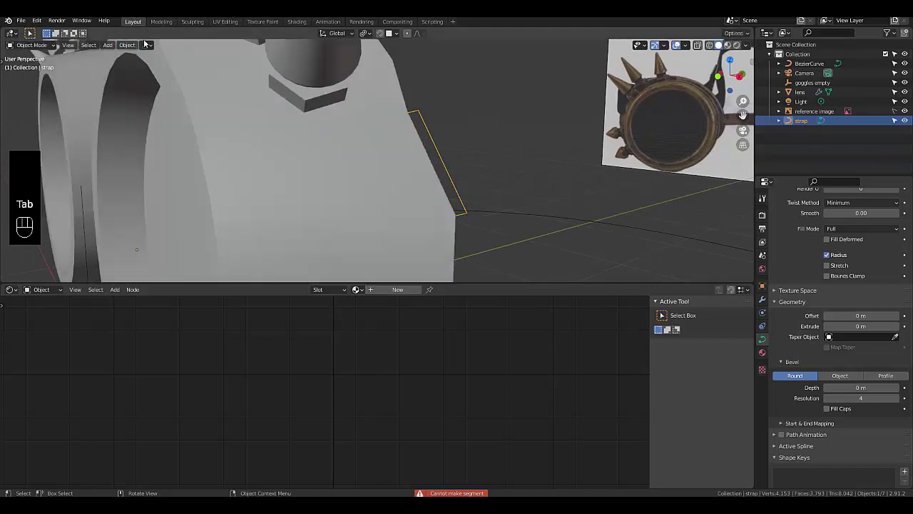
left_click(127, 45)
mouse_move(186, 296)
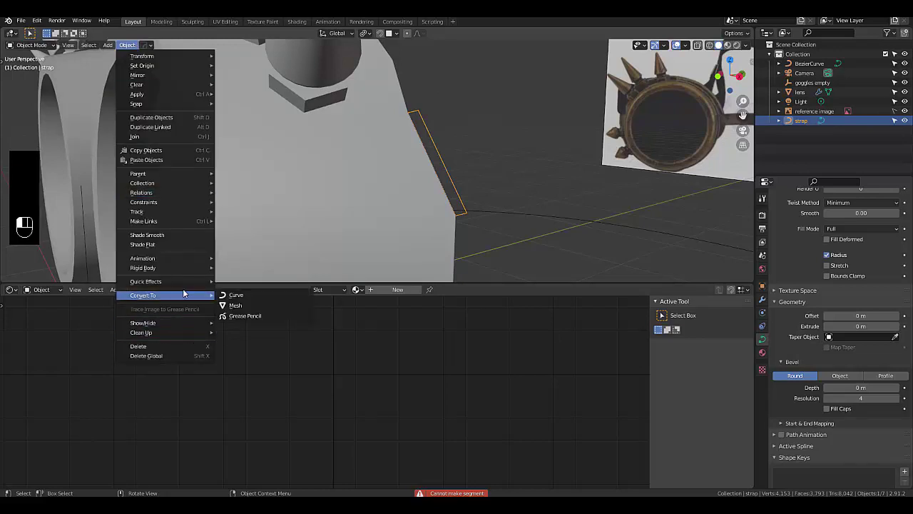
left_click(236, 308)
Step: Fill a face across the strap's end edge loop
key("Tab")
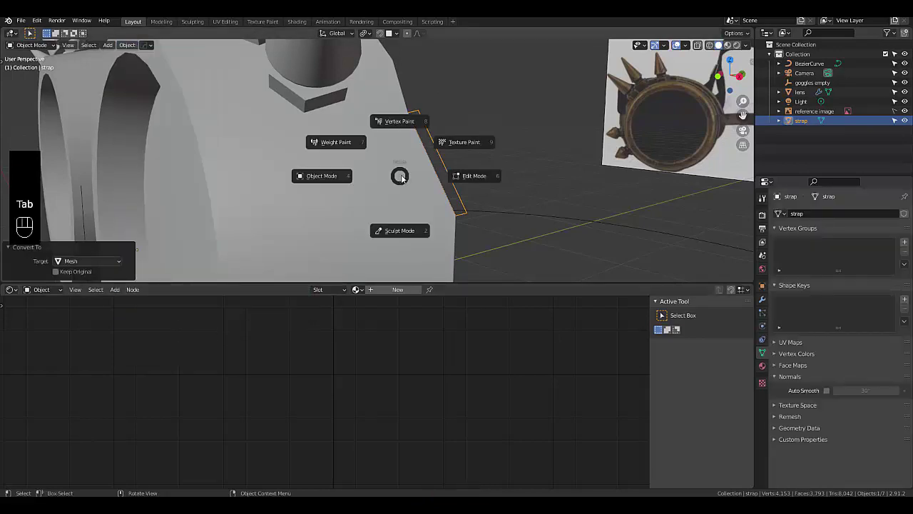
left_click(474, 175)
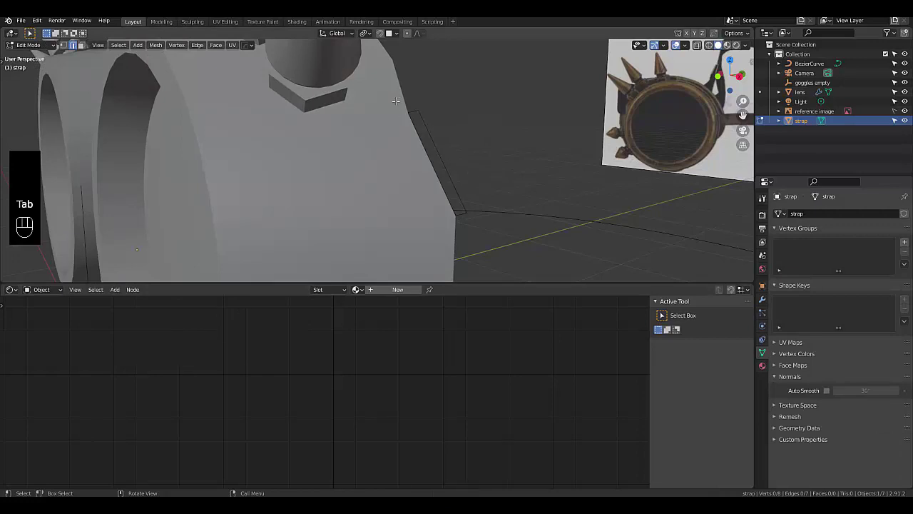
left_click(421, 143, "alt")
key("f")
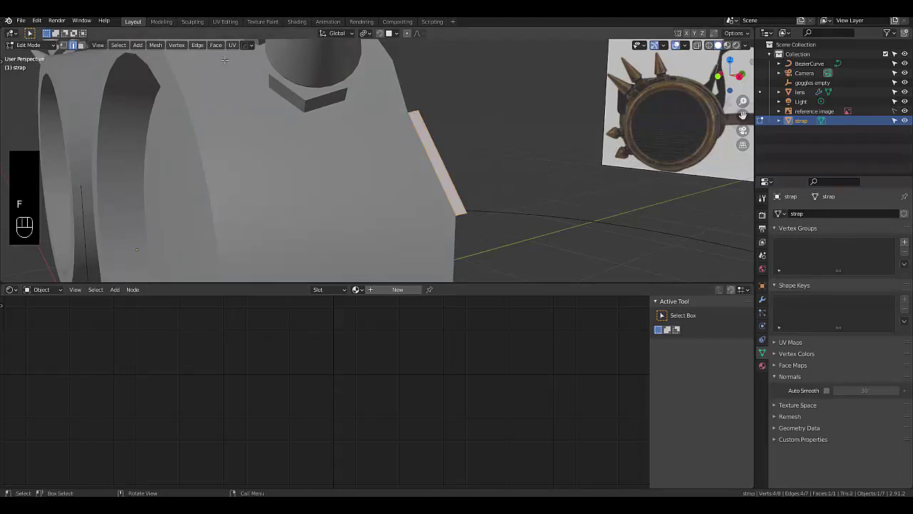
Step: Convert the filled strap mesh back into a curve
key("Tab")
left_click(180, 78)
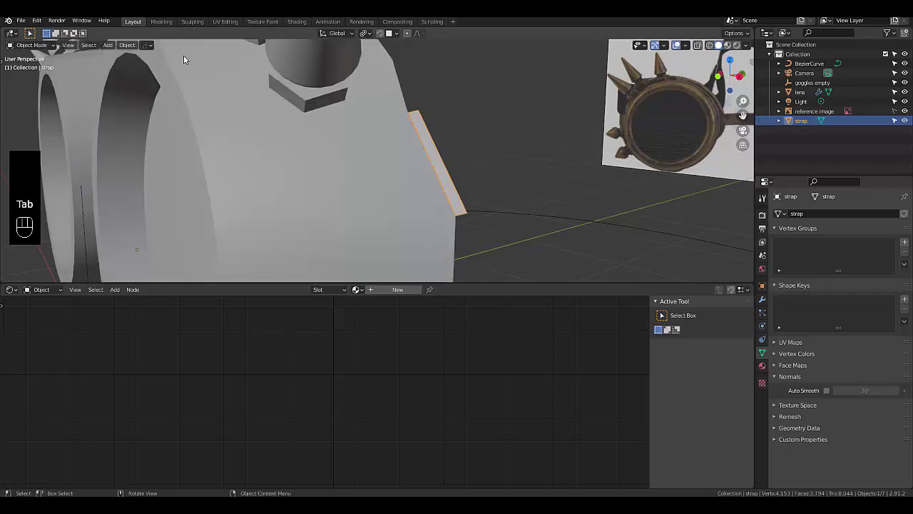
left_click(127, 45)
mouse_move(179, 295)
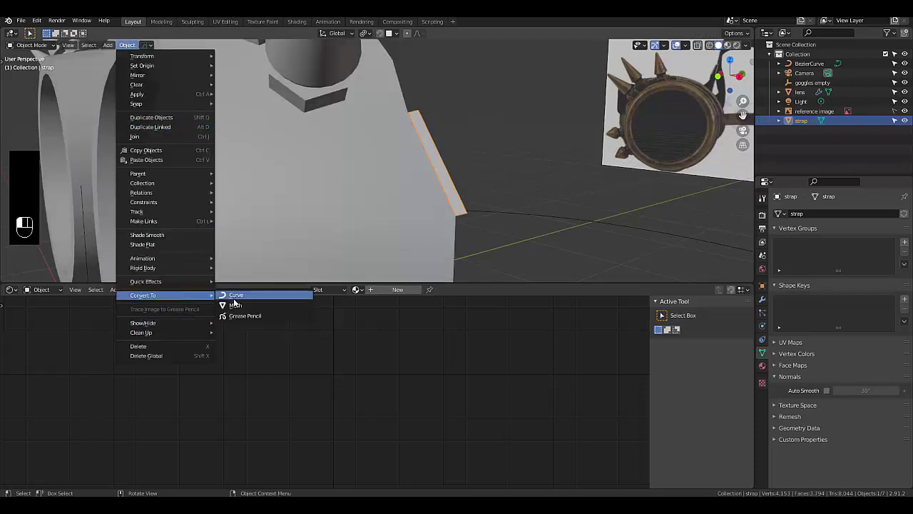
left_click(235, 295)
middle_click_drag(457, 184, 471, 198)
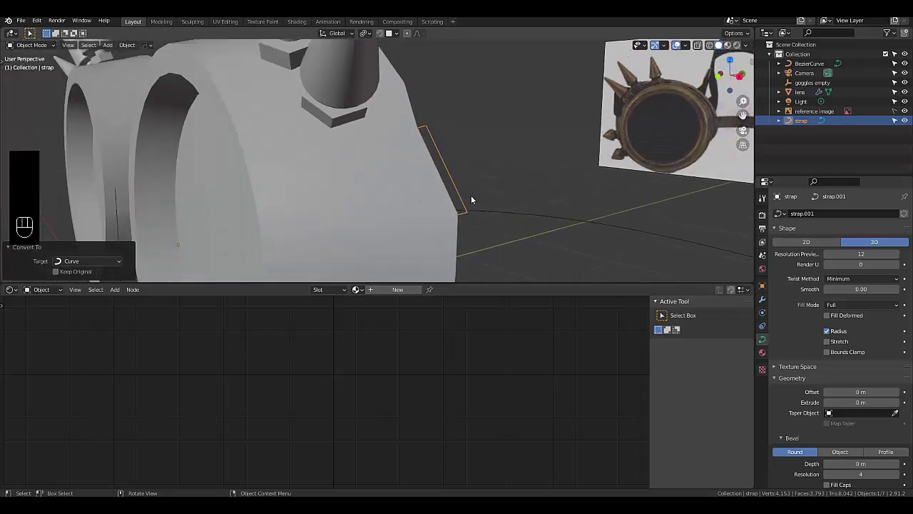
Step: Delete the strap object and add a Surface NURBS Curve to the scene
key("Tab")
key("x")
left_click(443, 192)
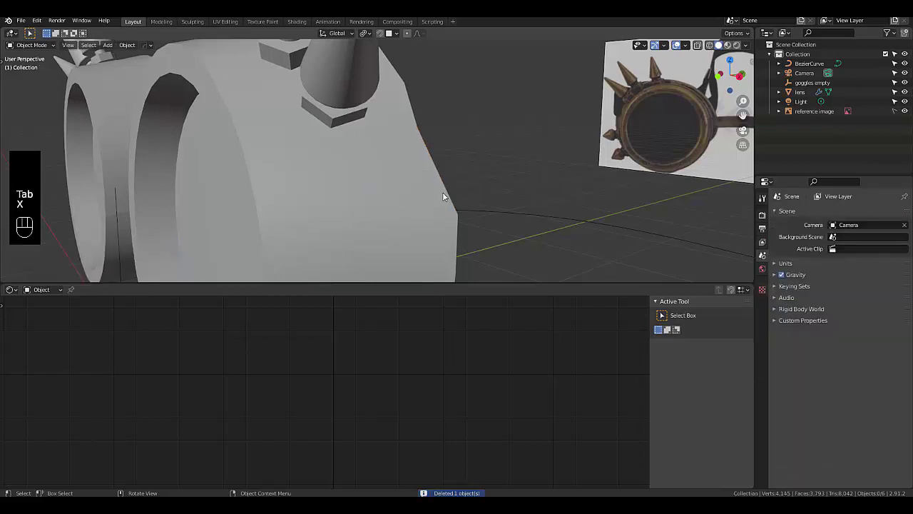
key("shift+a")
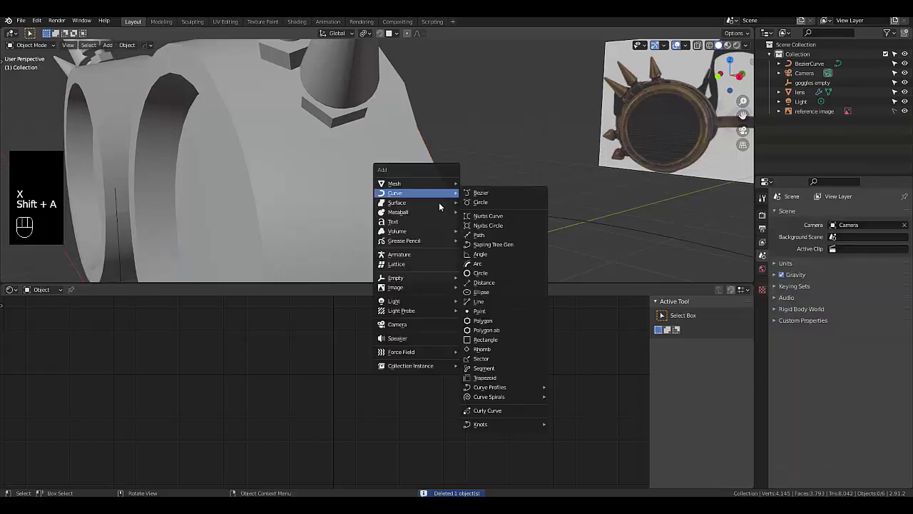
mouse_move(434, 207)
left_click(468, 202)
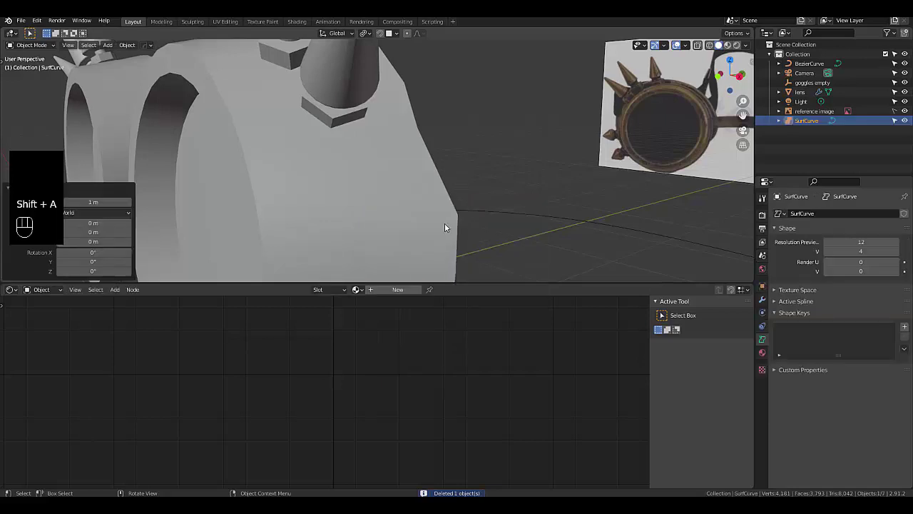
scroll(457, 228, "down", 3)
middle_click_drag(465, 229, 378, 253)
scroll(553, 271, "down", 2)
scroll(553, 270, "up", 2)
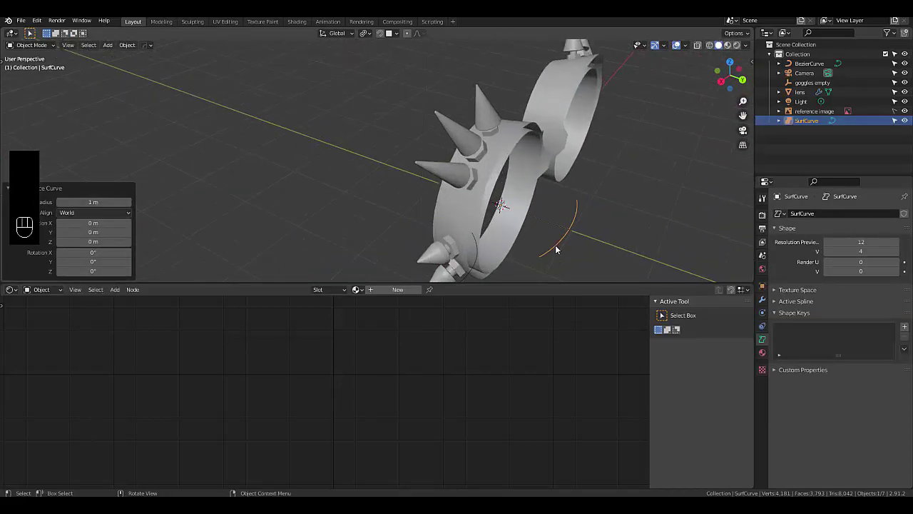
Step: Delete the old BezierCurve and select the new SurfCurve
left_click(477, 264)
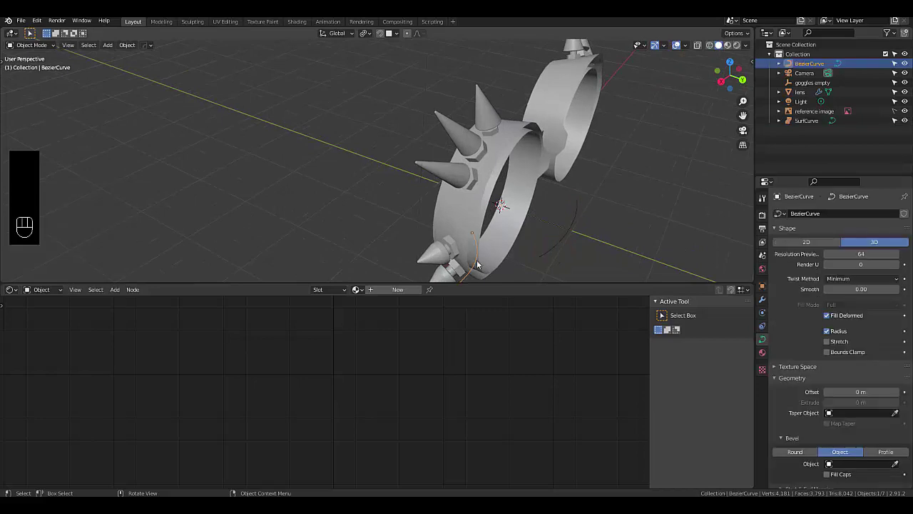
key("x")
left_click(477, 263)
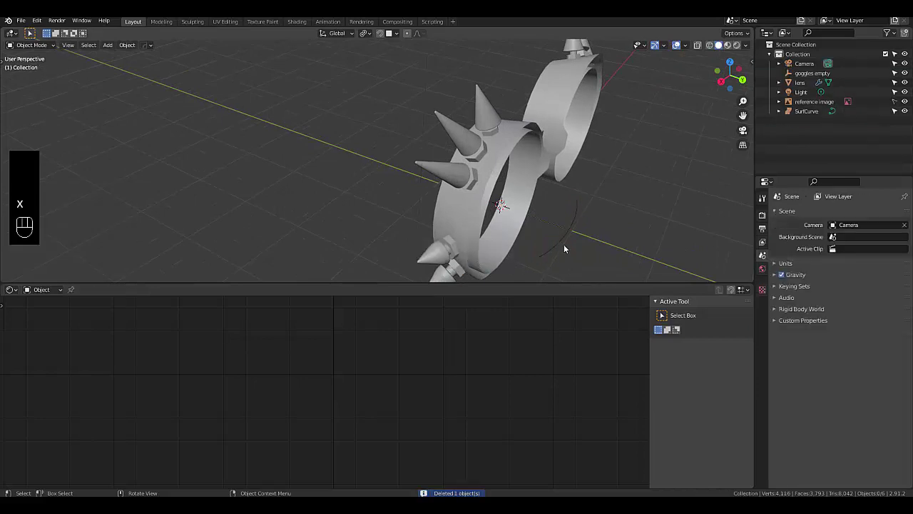
left_click(563, 245)
middle_click_drag(564, 249, 523, 247)
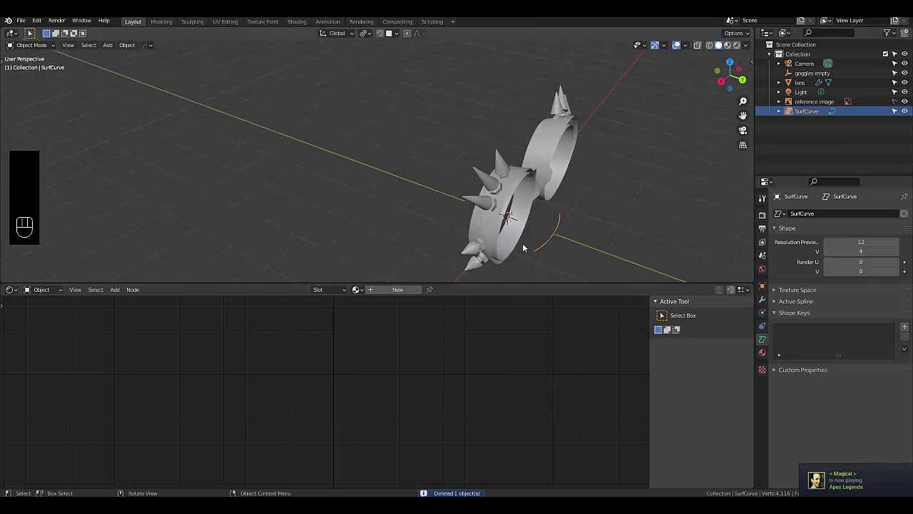
Step: In the SurfCurve's Active Spline settings, enable Bezier U and Endpoint U
left_click(806, 315)
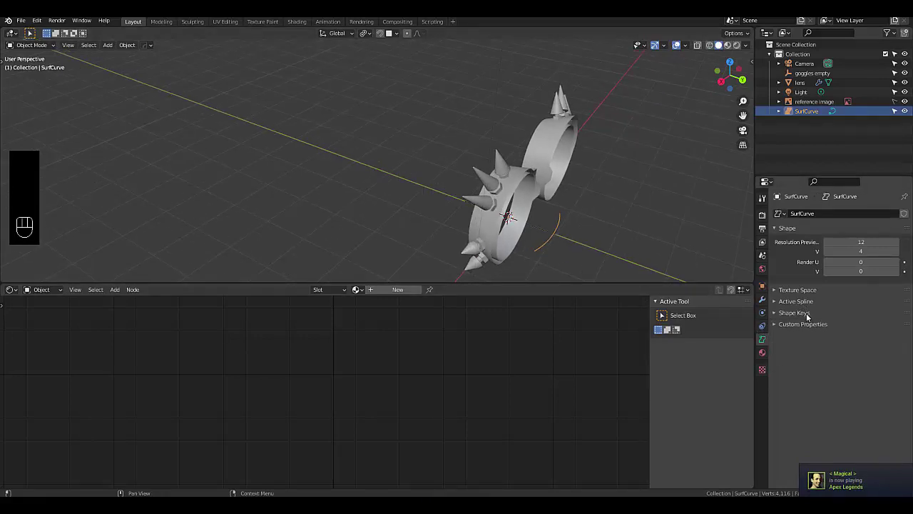
left_click(807, 290)
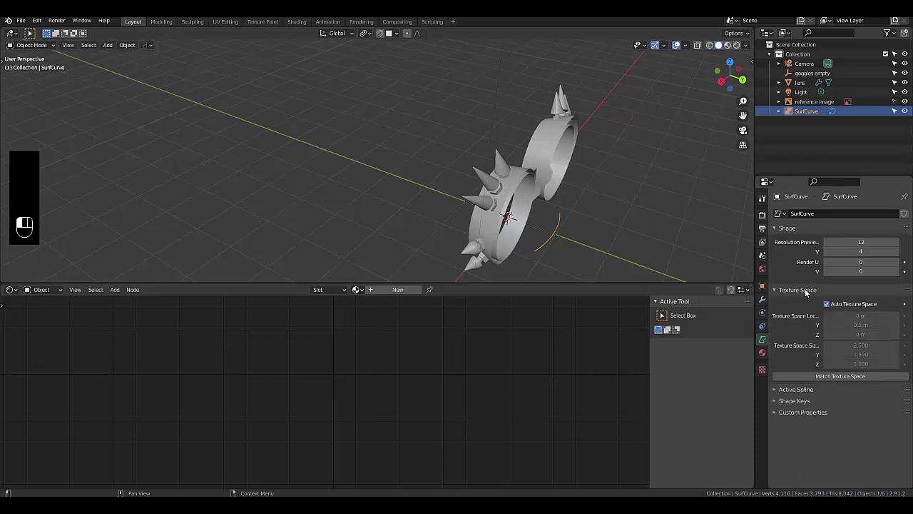
left_click(790, 391)
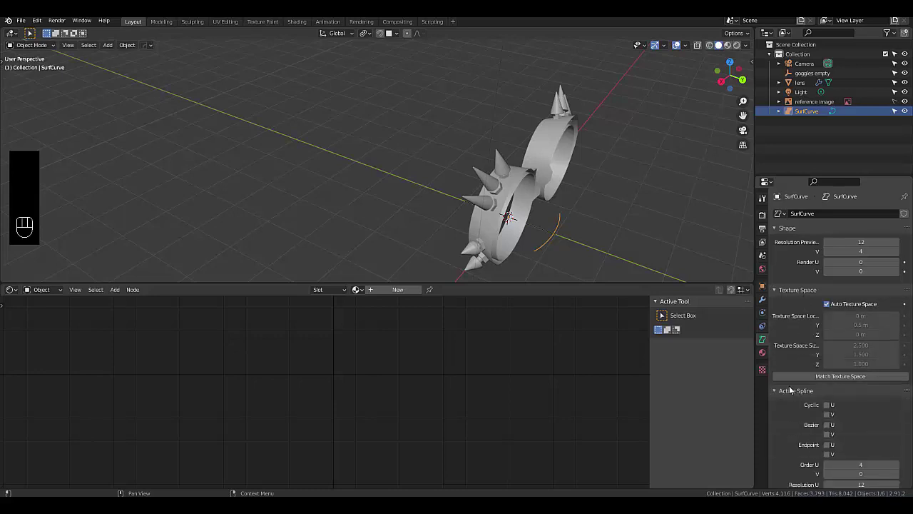
left_click(827, 425)
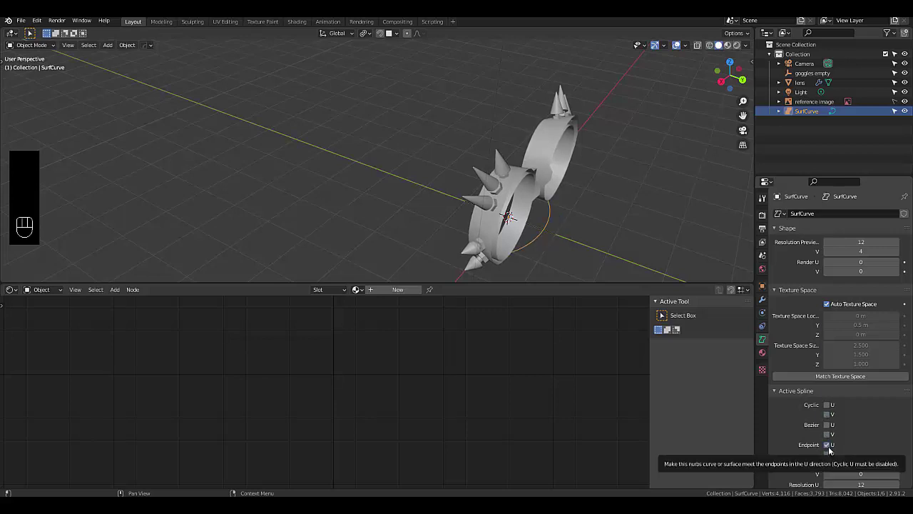
left_click(827, 444)
scroll(485, 259, "up", 5)
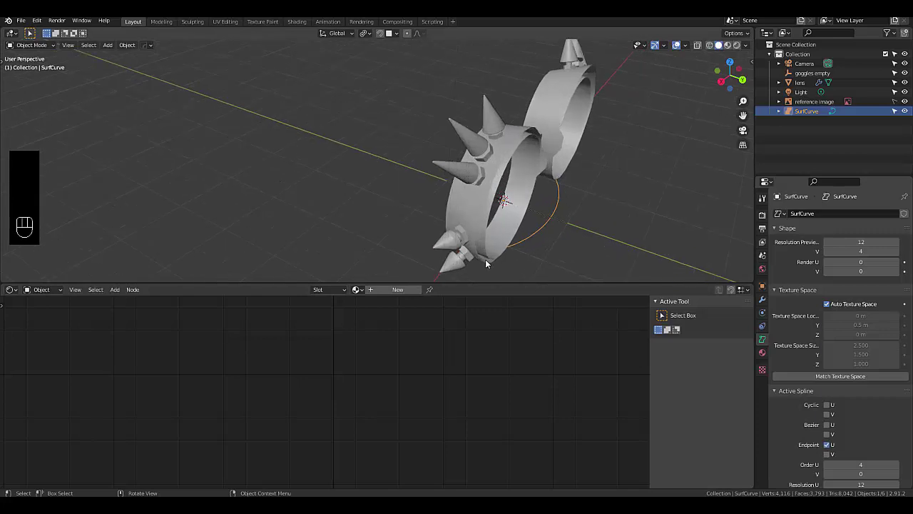
Step: In Edit Mode, move a SurfCurve control point out to the lens rim
key("Tab")
left_click(536, 254)
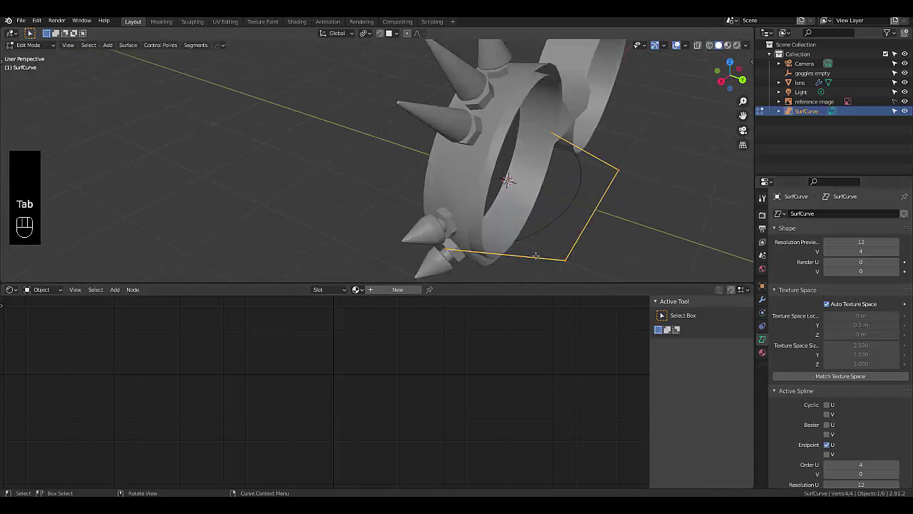
scroll(473, 260, "up", 3)
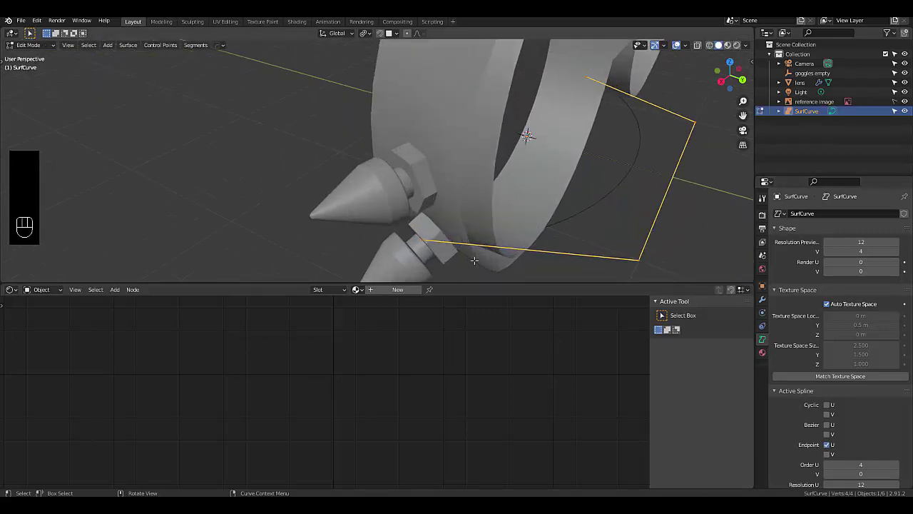
left_click(426, 242)
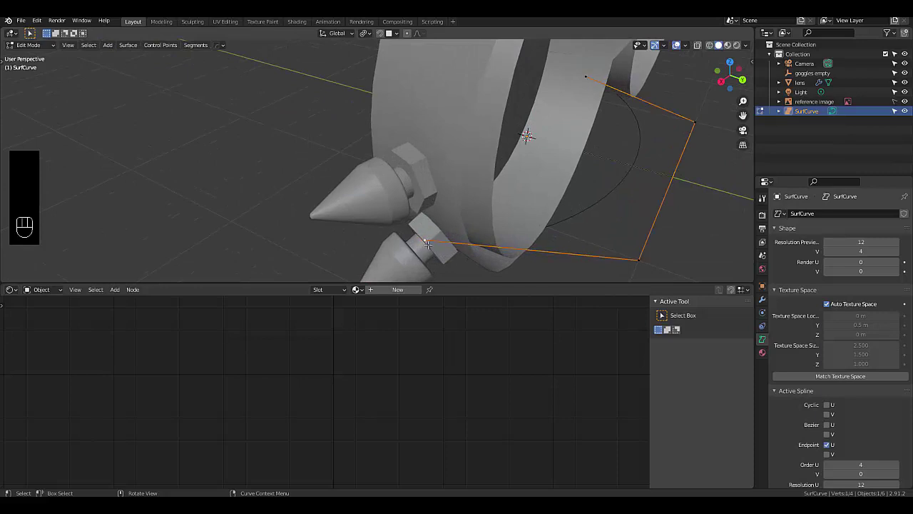
key("g")
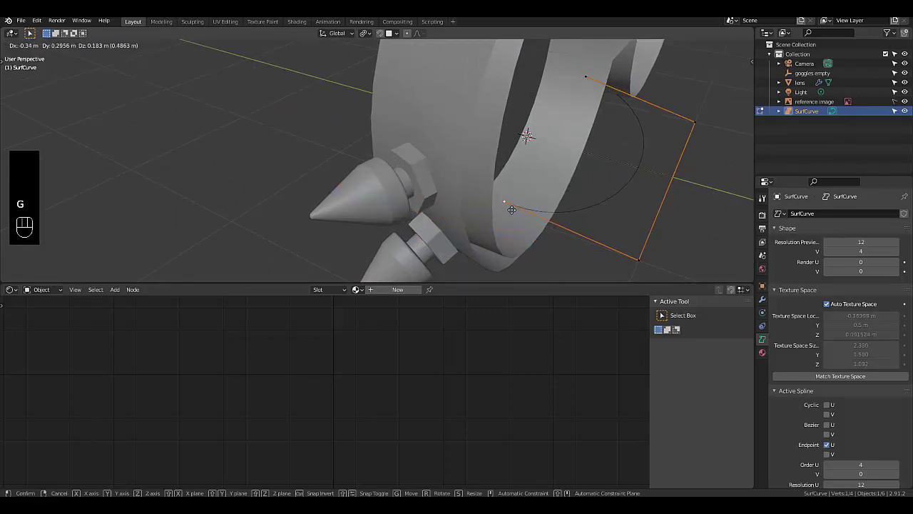
left_click(507, 206)
scroll(506, 207, "down", 4)
middle_click_drag(507, 207, 571, 178)
key("g")
left_click(578, 151)
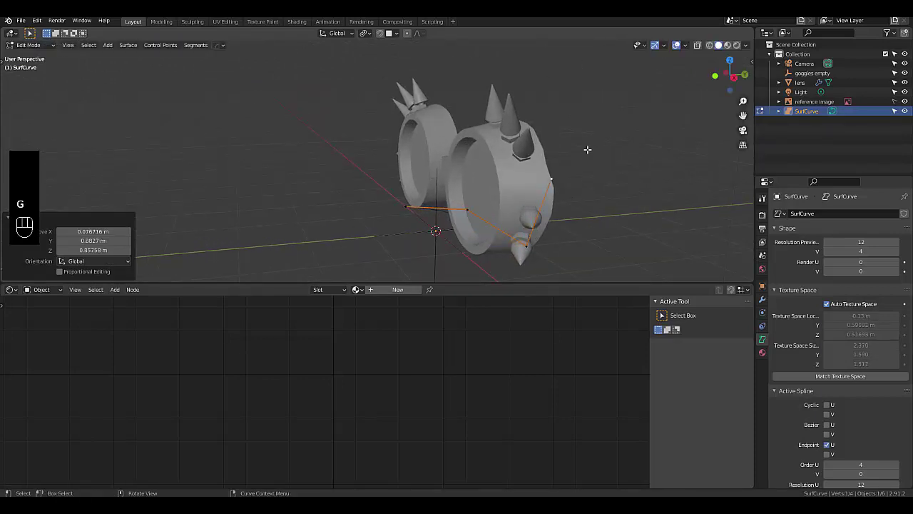
Step: Reposition further control points so the curve bends around the right lens
scroll(526, 182, "up", 3)
middle_click_drag(526, 182, 400, 207)
scroll(456, 202, "down", 3)
key("g")
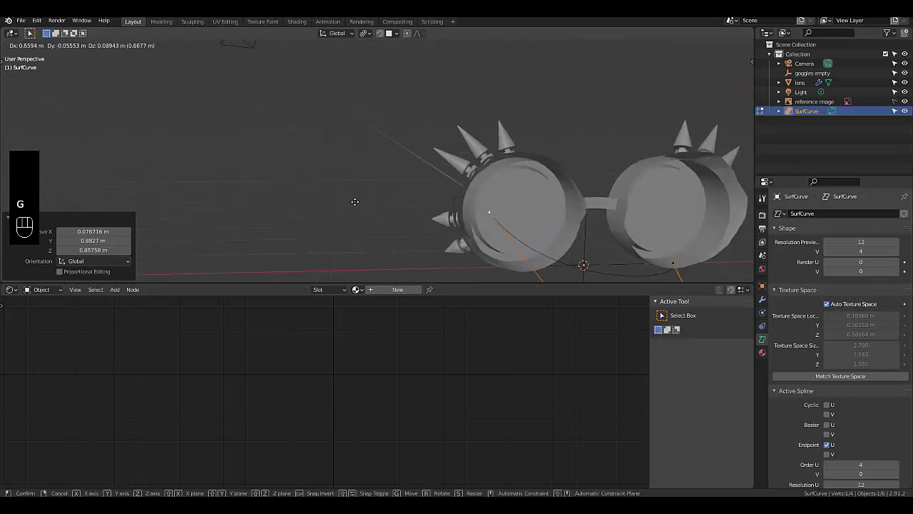
left_click(332, 190)
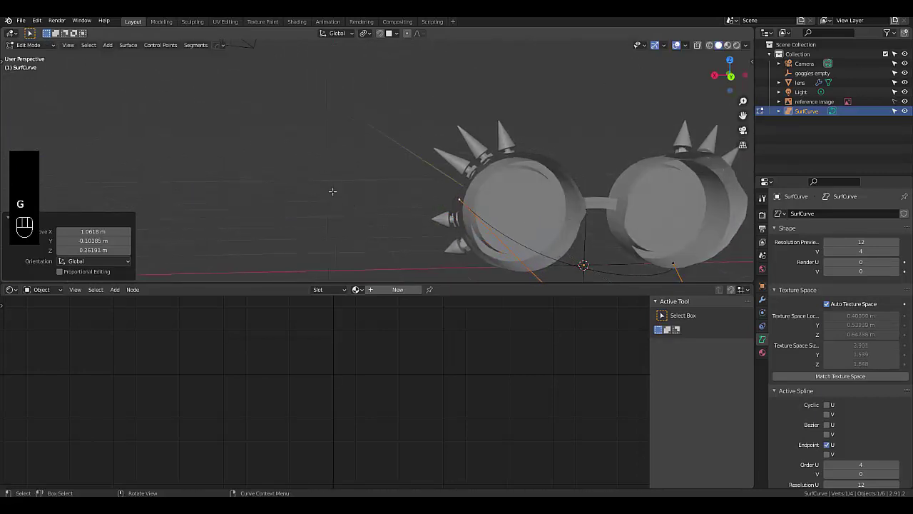
middle_click_drag(333, 190, 371, 229)
key("g")
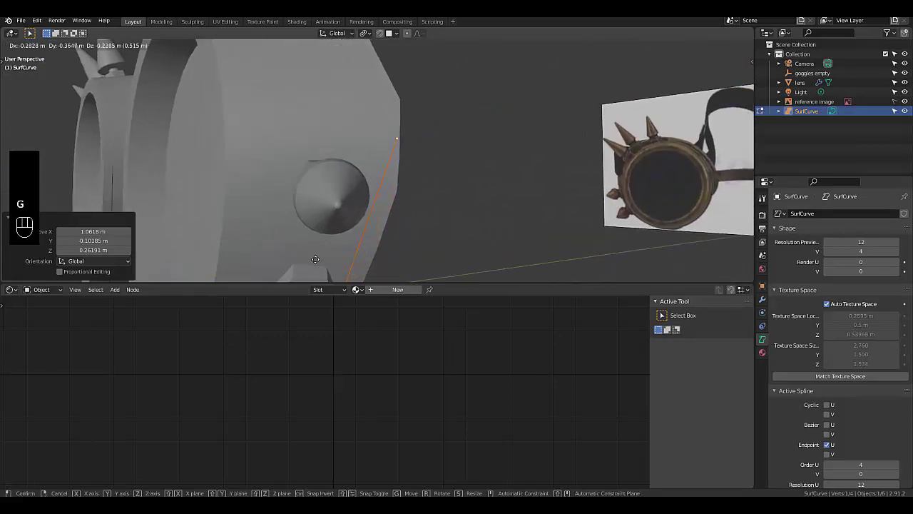
left_click(312, 265)
middle_click_drag(312, 265, 197, 219)
key("g")
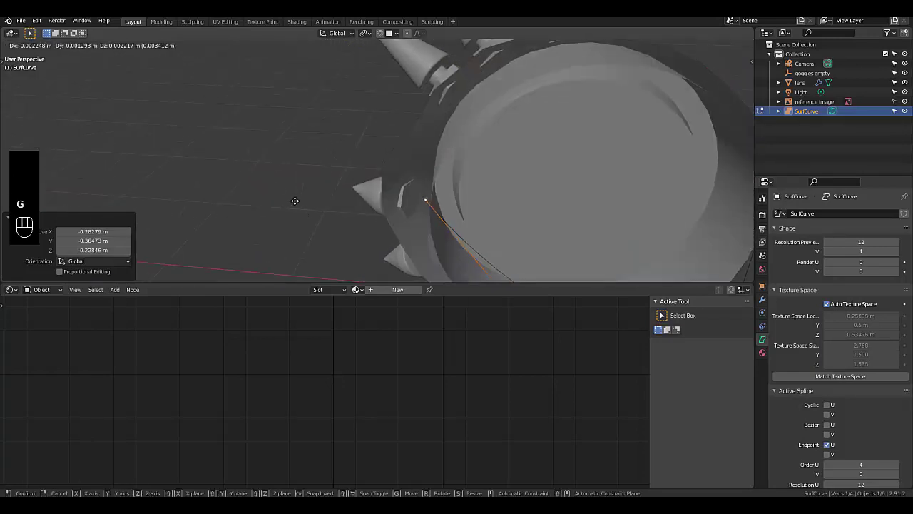
left_click(278, 165)
middle_click_drag(327, 207, 405, 129)
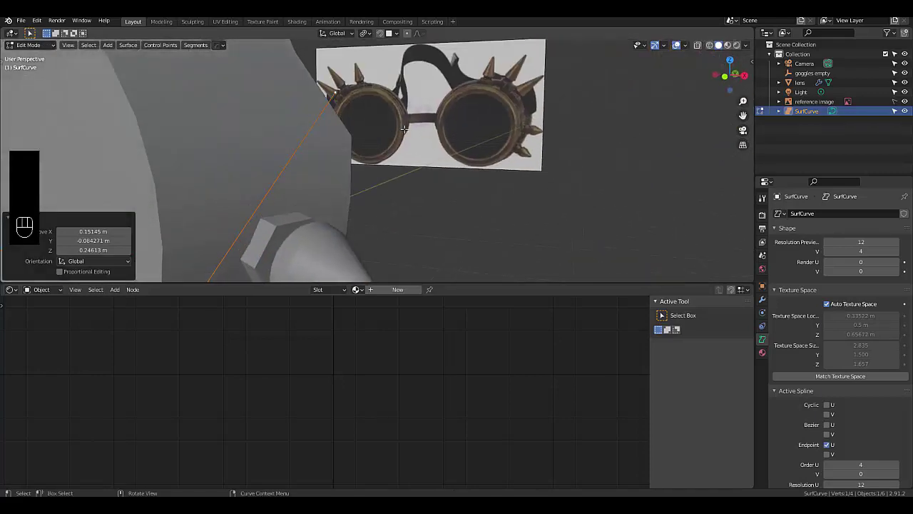
Step: In front view, move the SurfCurve's end point to a new spot on the right lens rim
key("KP_1")
scroll(335, 89, "down", 3)
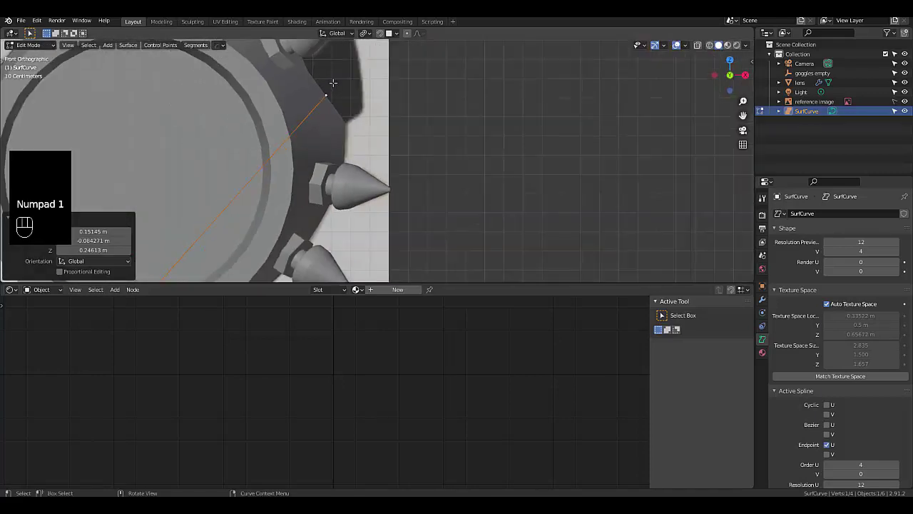
scroll(336, 102, "up", 2)
key("g")
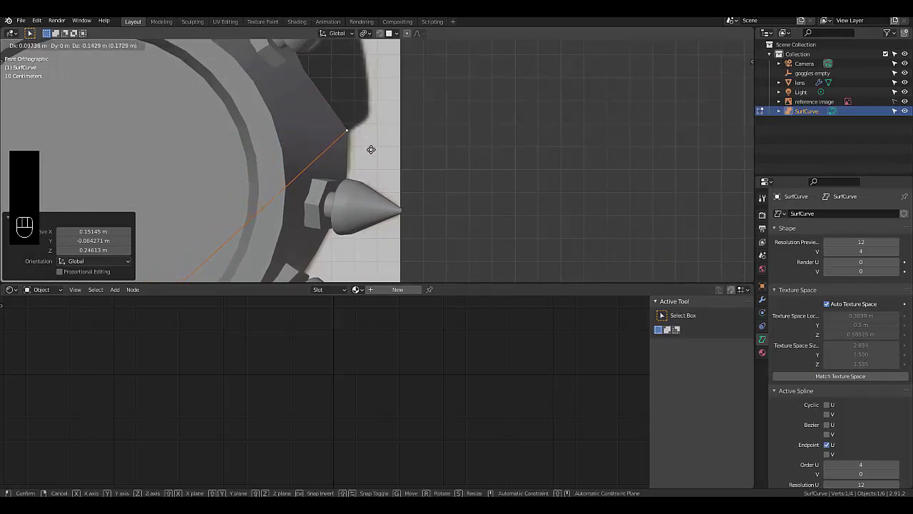
left_click(371, 149)
scroll(370, 149, "down", 5)
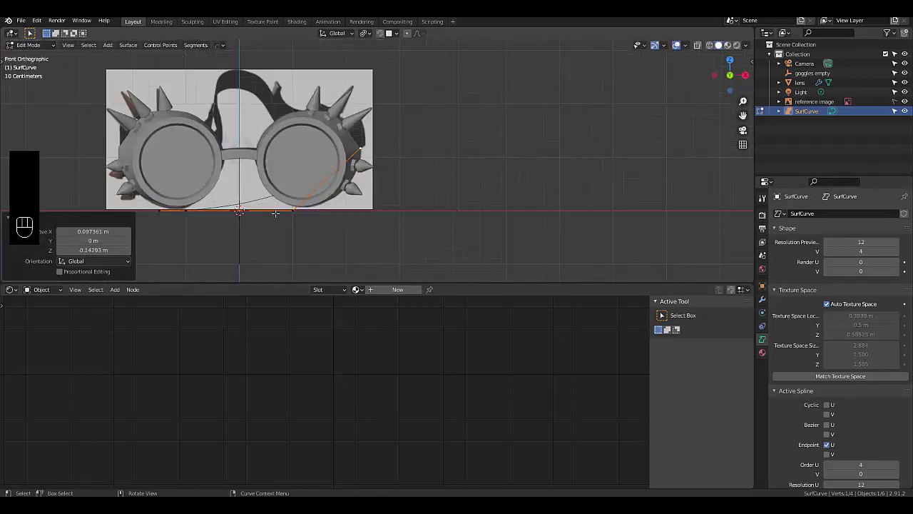
scroll(276, 214, "up", 2)
Step: Reposition the curve point higher up the right lens in front view
middle_click_drag(298, 212, 195, 216)
middle_click_drag(262, 229, 394, 230)
key("KP_1")
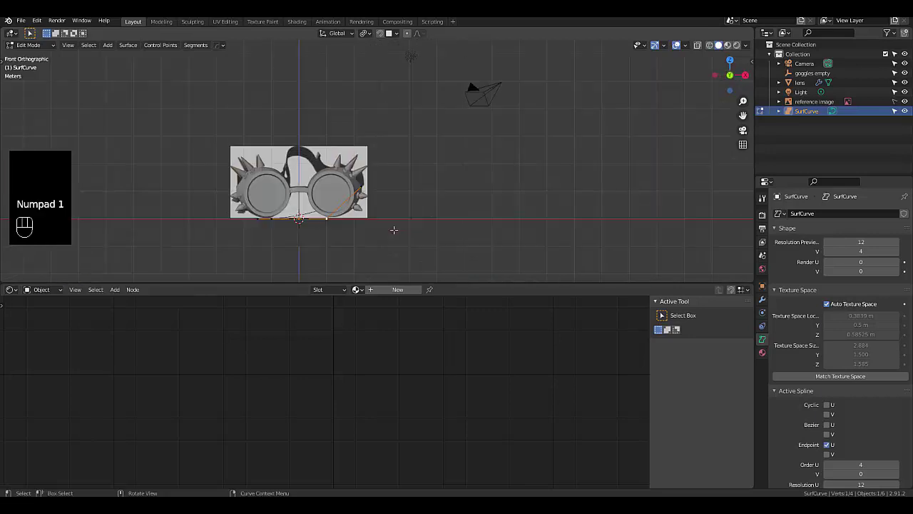
scroll(393, 229, "up", 8)
key("g")
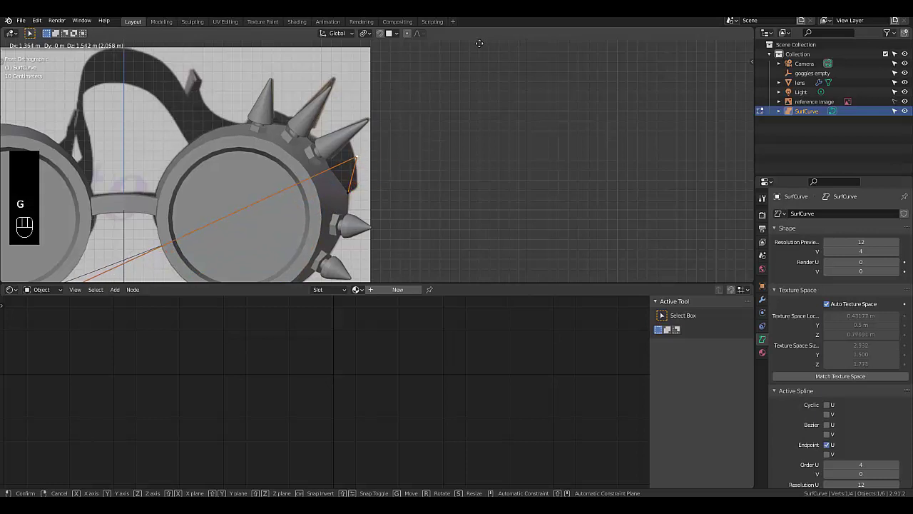
left_click(339, 87)
scroll(339, 87, "down", 3)
scroll(251, 172, "up", 1)
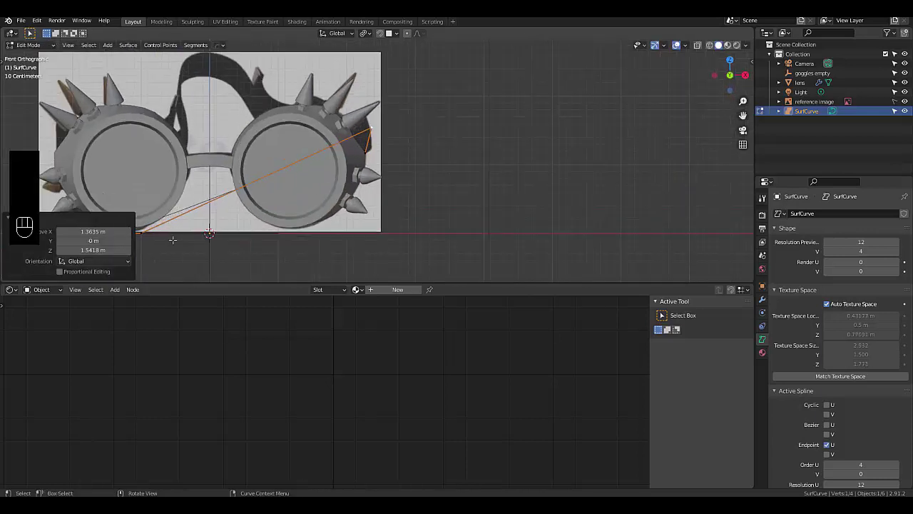
Step: Move another curve point and a group of lower points along the top of the lens
left_click(147, 234)
key("g")
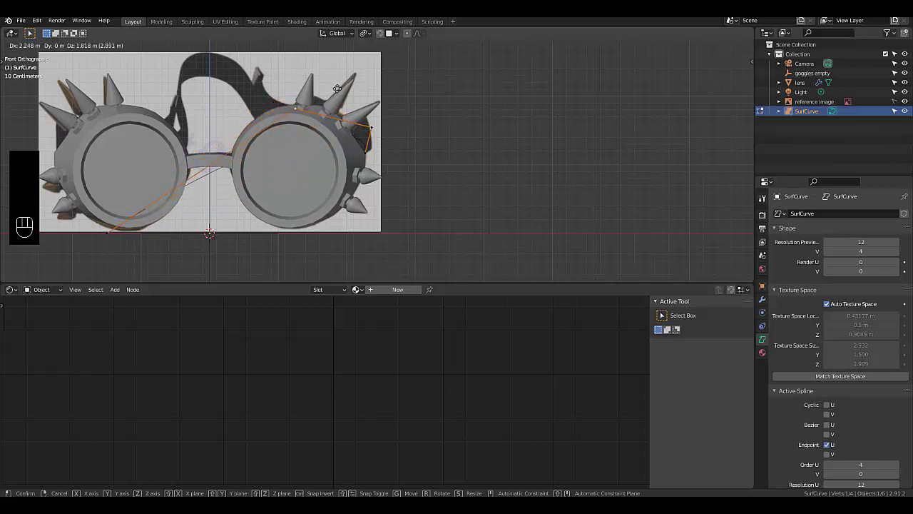
left_click(385, 94)
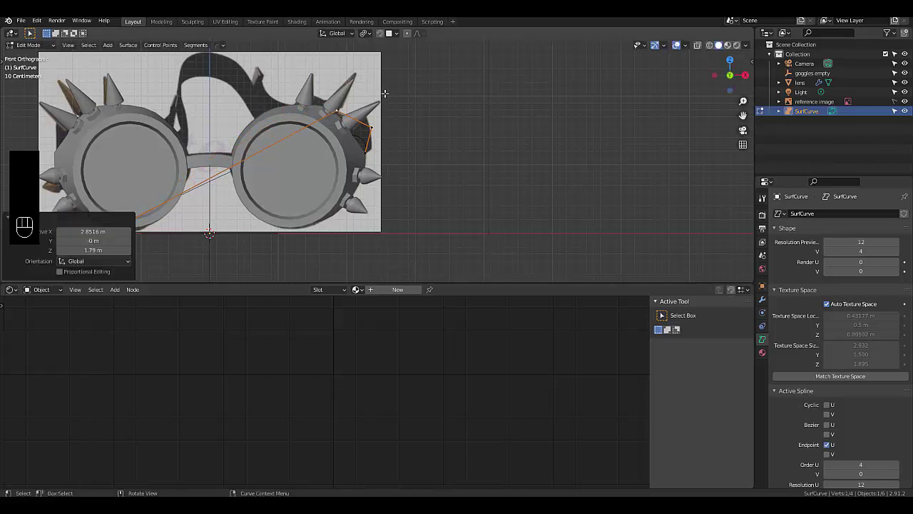
scroll(114, 174, "down", 1)
middle_click_drag(103, 239, 164, 206, "shift")
left_click_drag(164, 189, 235, 218)
key("g")
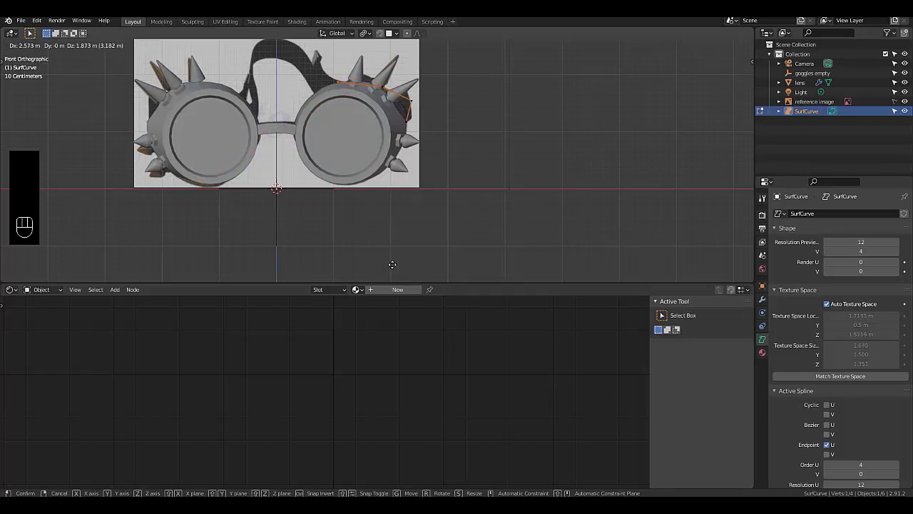
left_click(393, 265)
scroll(336, 218, "up", 3)
Step: Enlarge the 3D viewport and raise the curve's end point from a high angled view
middle_click_drag(336, 218, 357, 184)
scroll(318, 169, "down", 3)
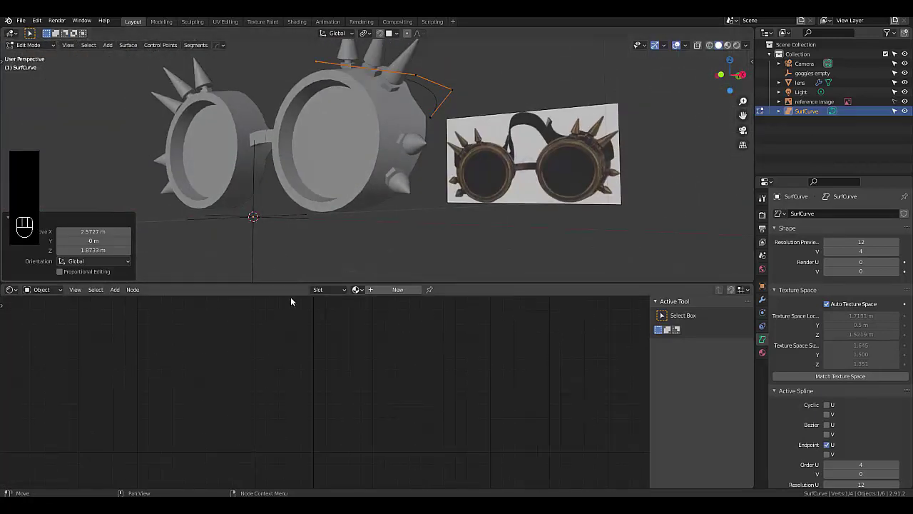
scroll(285, 231, "down", 5)
scroll(277, 284, "up", 3)
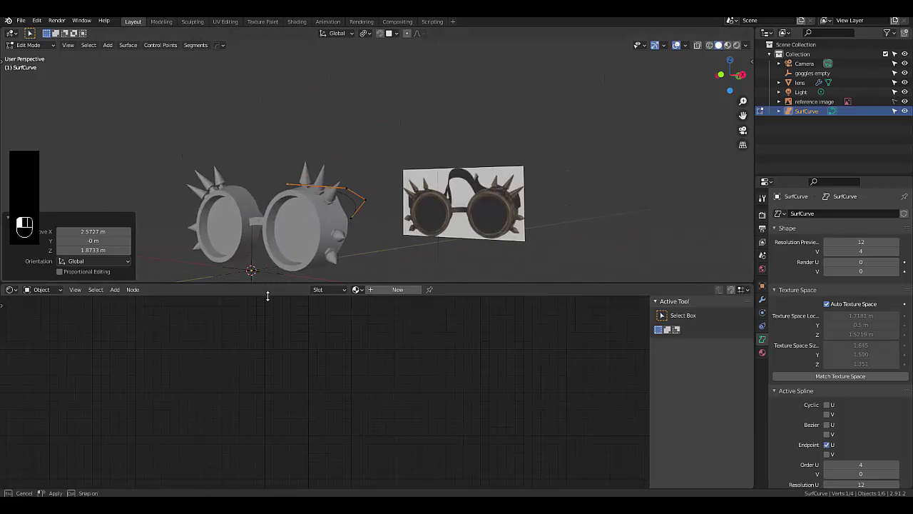
left_click_drag(268, 306, 275, 483)
scroll(338, 279, "down", 3)
scroll(338, 279, "up", 3)
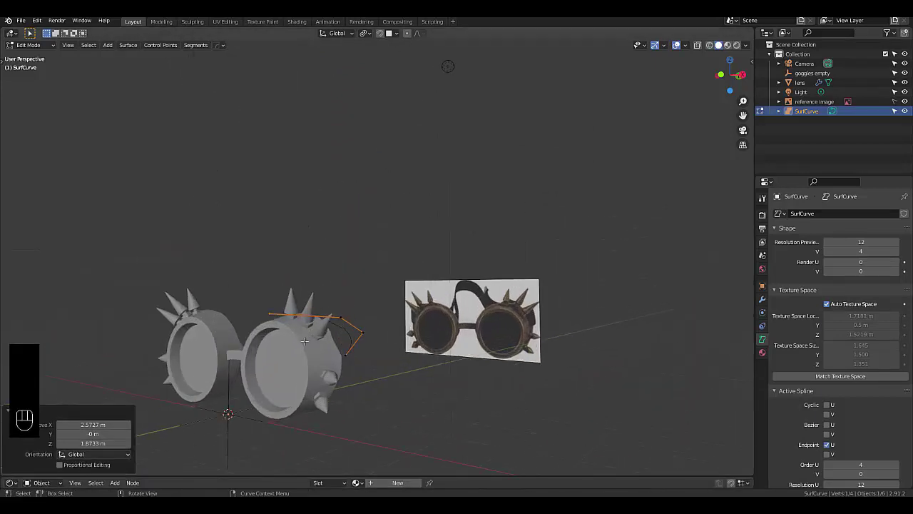
middle_click_drag(303, 343, 304, 300)
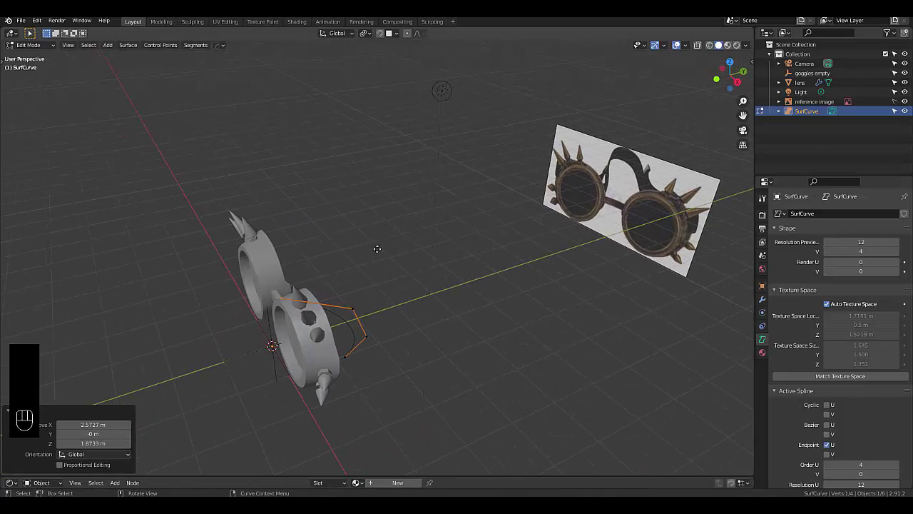
key("g")
left_click(394, 258)
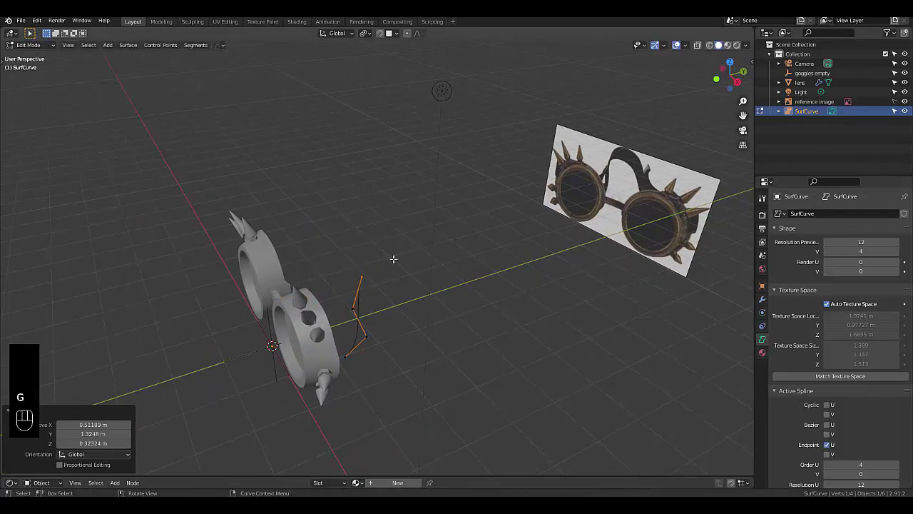
Step: Extrude three new points from the curve's end up around the lens rim
key("e")
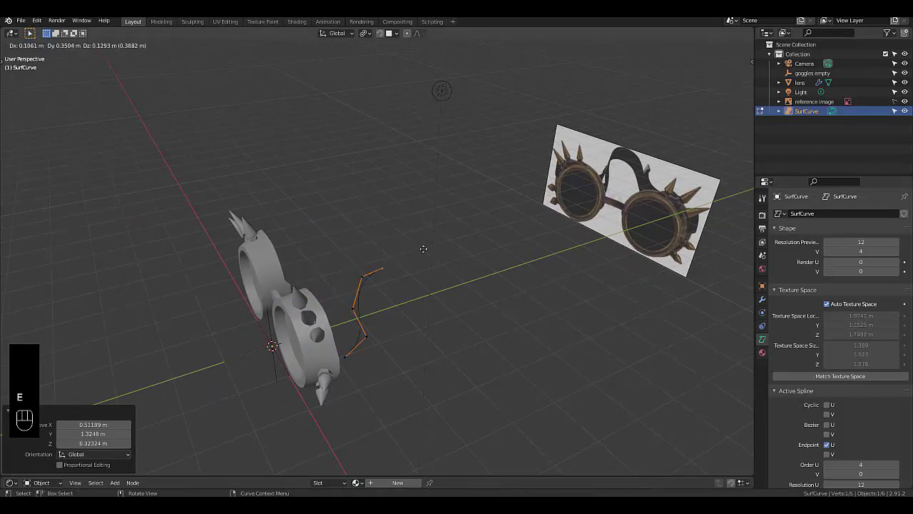
left_click(459, 257)
key("e")
left_click(474, 216)
key("e")
left_click(455, 192)
Step: In front view, extrude two more points leftward along the strap, then box-select all points
key("KP_1")
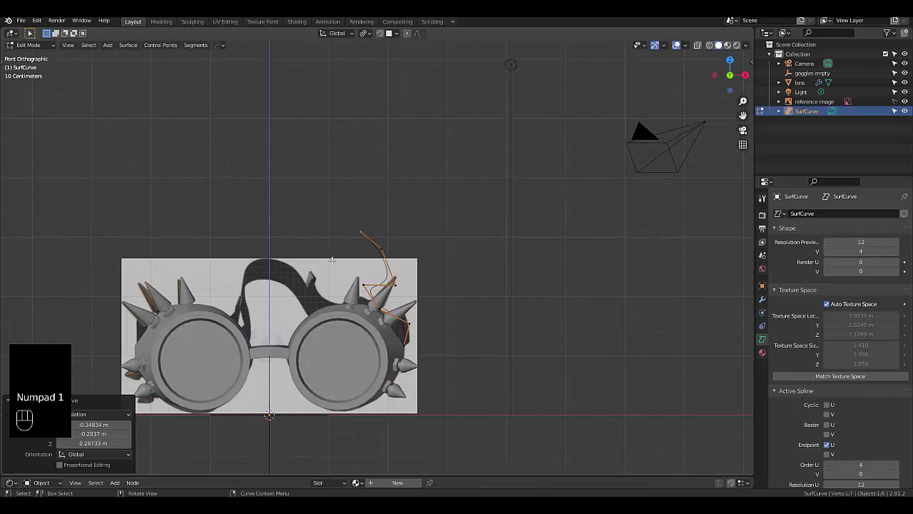
key("e")
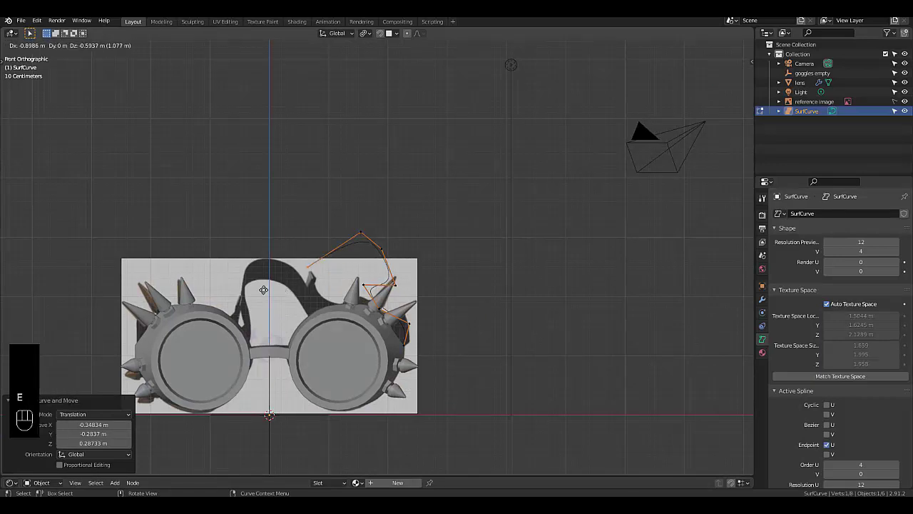
left_click(259, 291)
key("e")
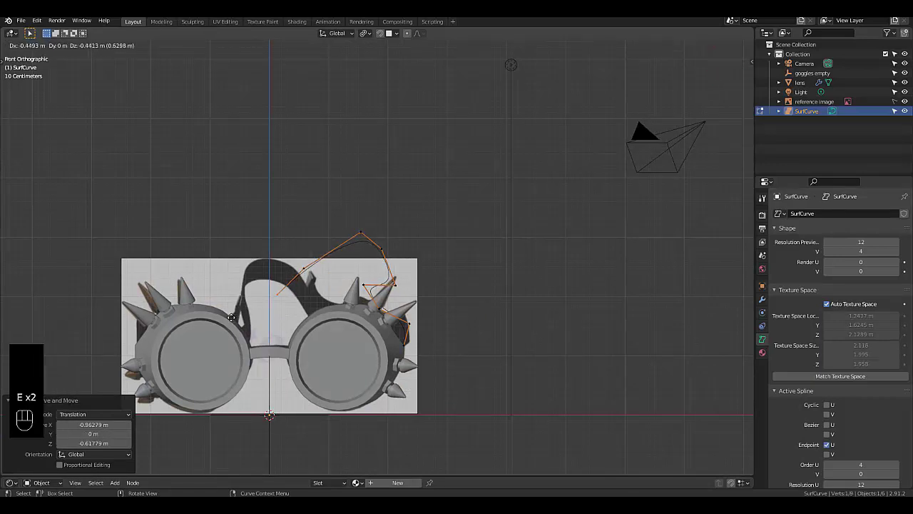
left_click(224, 307)
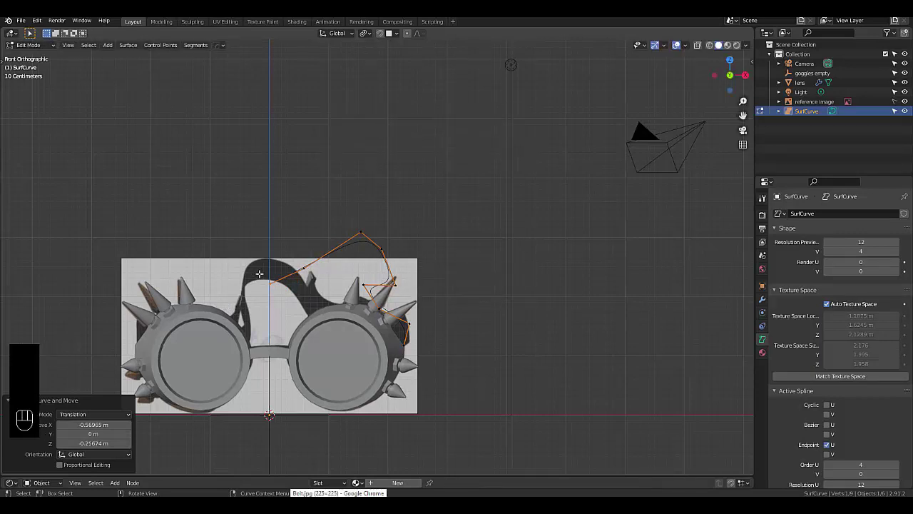
scroll(321, 321, "up", 5)
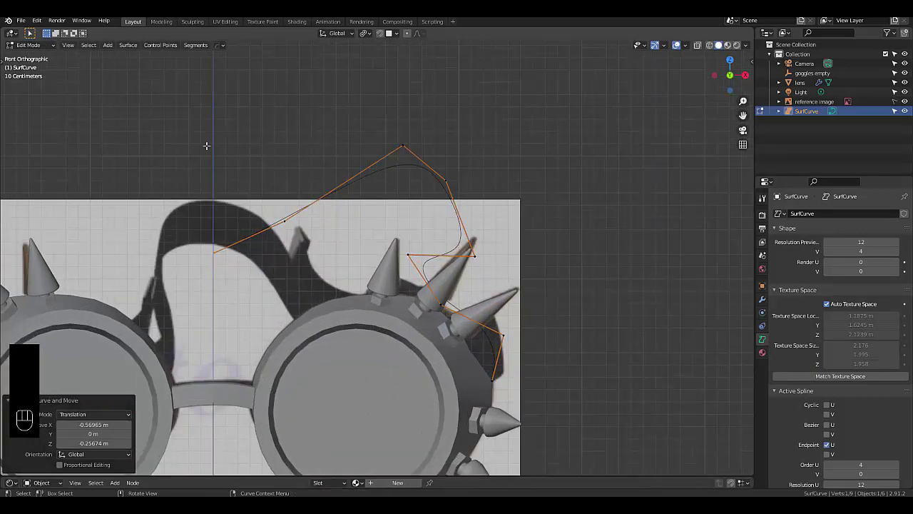
left_click_drag(139, 112, 538, 371)
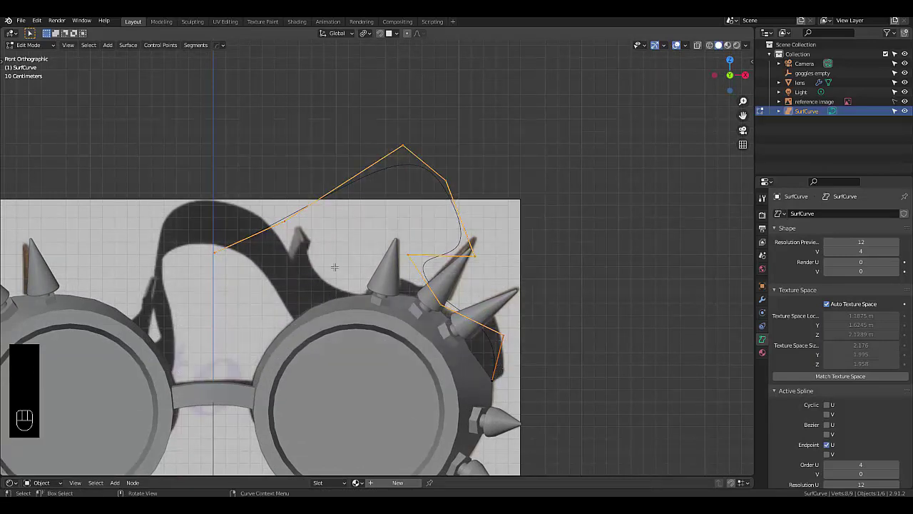
Step: Extrude the whole curve profile straight down along Z into a strap band
key("e")
right_click(374, 213)
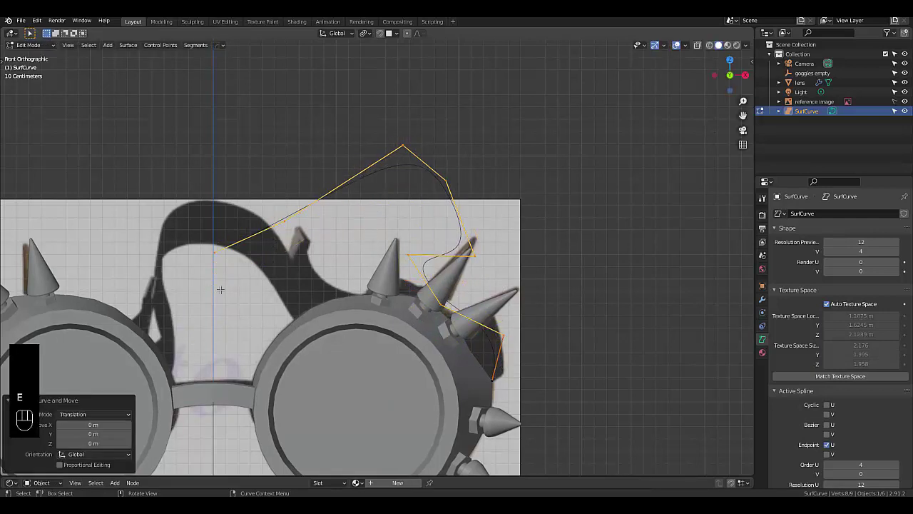
scroll(221, 290, "up", 3)
scroll(178, 167, "down", 5)
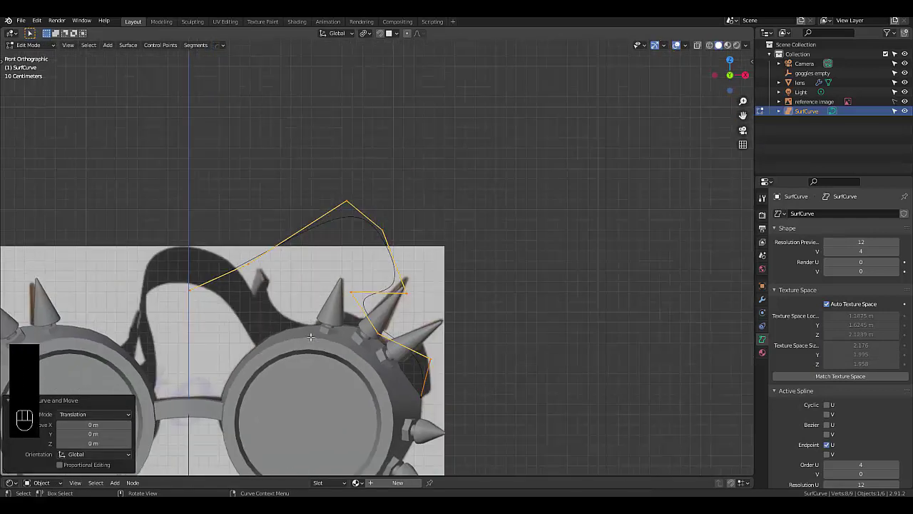
left_click_drag(138, 141, 553, 479)
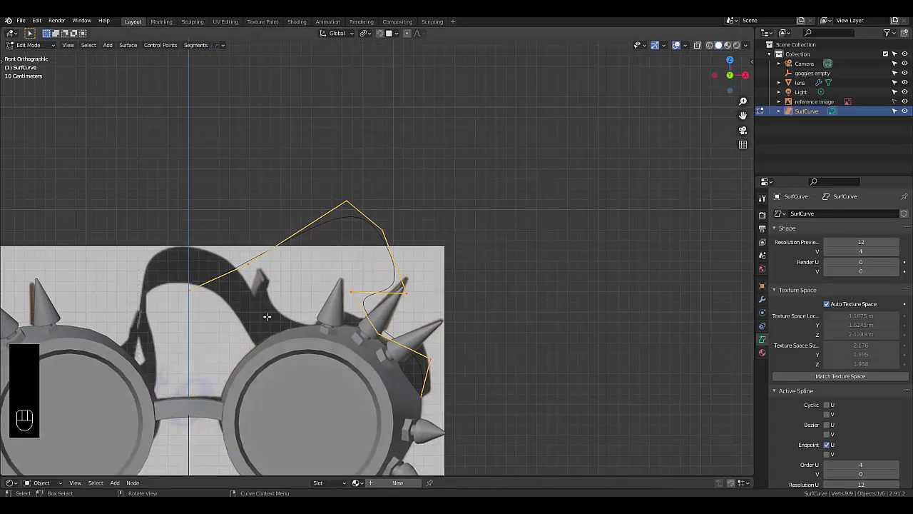
key("e")
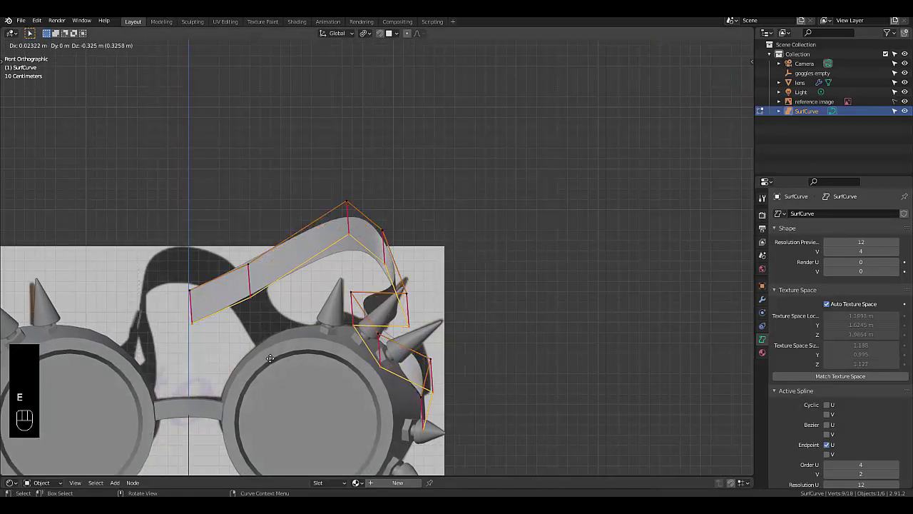
key("z")
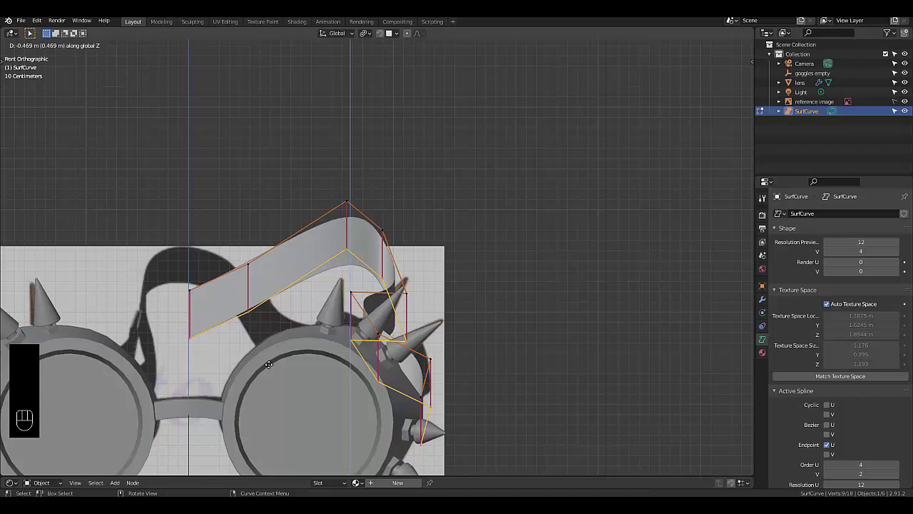
left_click(268, 365)
scroll(268, 364, "down", 3)
middle_click_drag(269, 364, 273, 345)
scroll(365, 379, "up", 6)
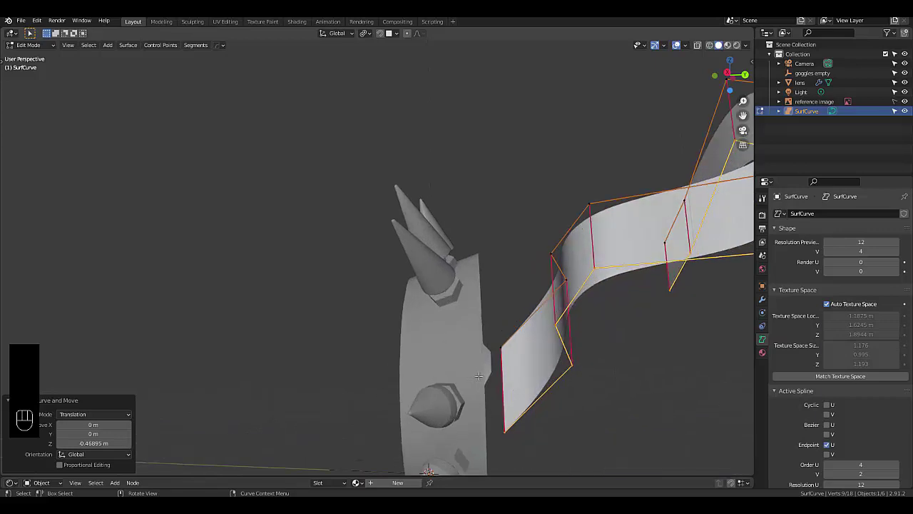
Step: Select the strap's end edge and move it against the lens ring
left_click_drag(499, 315, 524, 452)
scroll(521, 444, "down", 2)
scroll(521, 443, "down", 1)
scroll(500, 465, "up", 5)
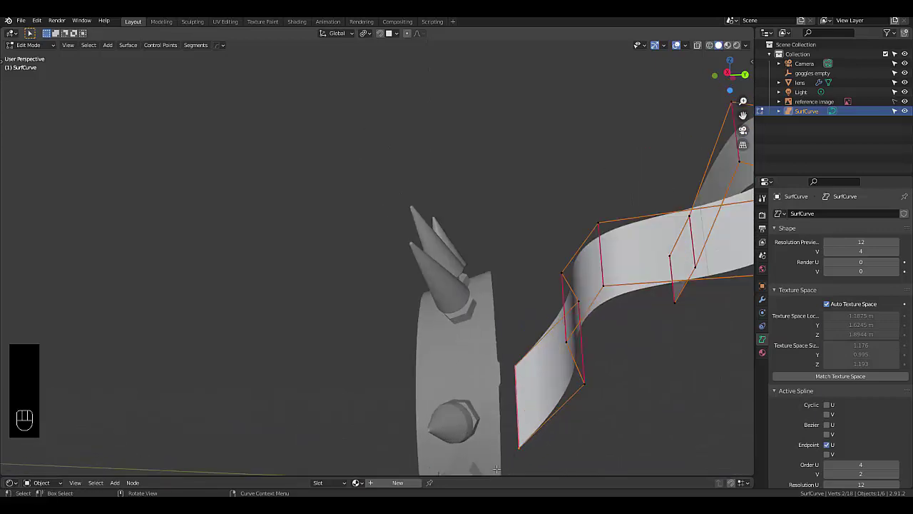
middle_click_drag(500, 464, 535, 454)
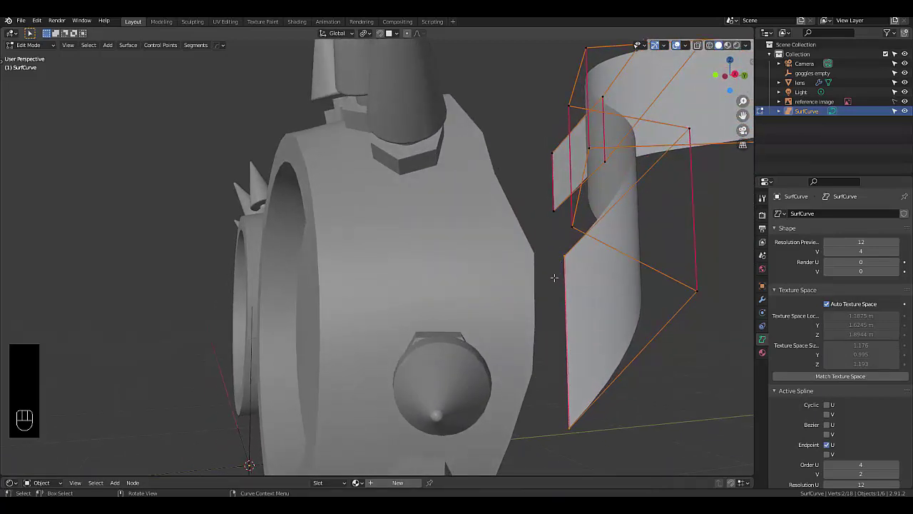
middle_click_drag(514, 318, 587, 314)
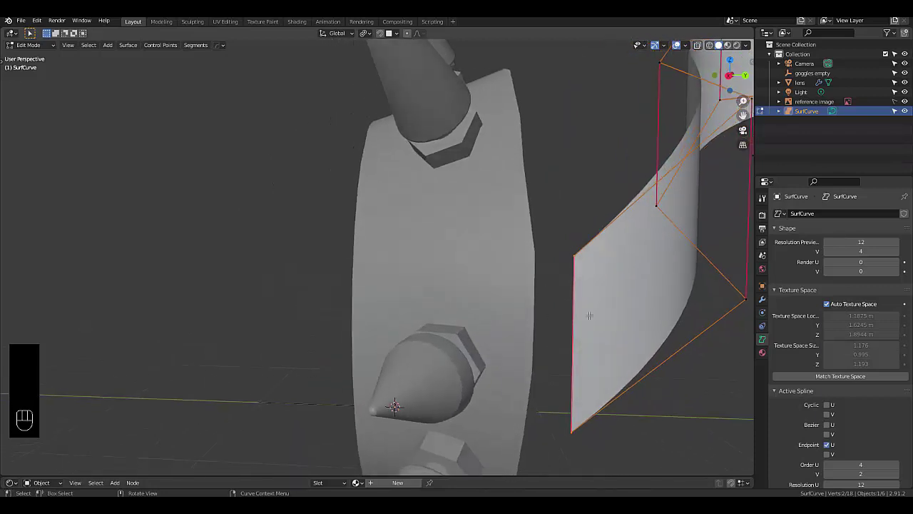
key("g")
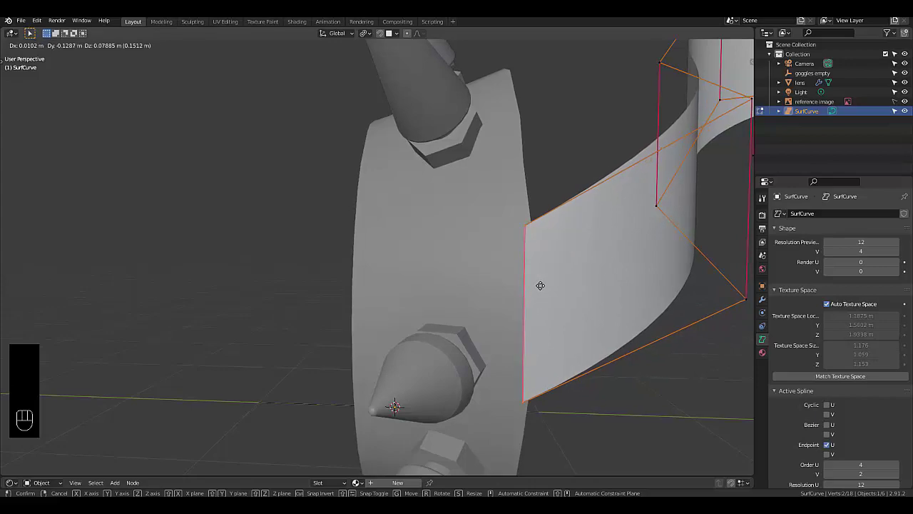
left_click(540, 284)
middle_click_drag(540, 283, 540, 374)
Step: Scale the strap's end edge to 0.804, then rescale it to 0.933
key("s")
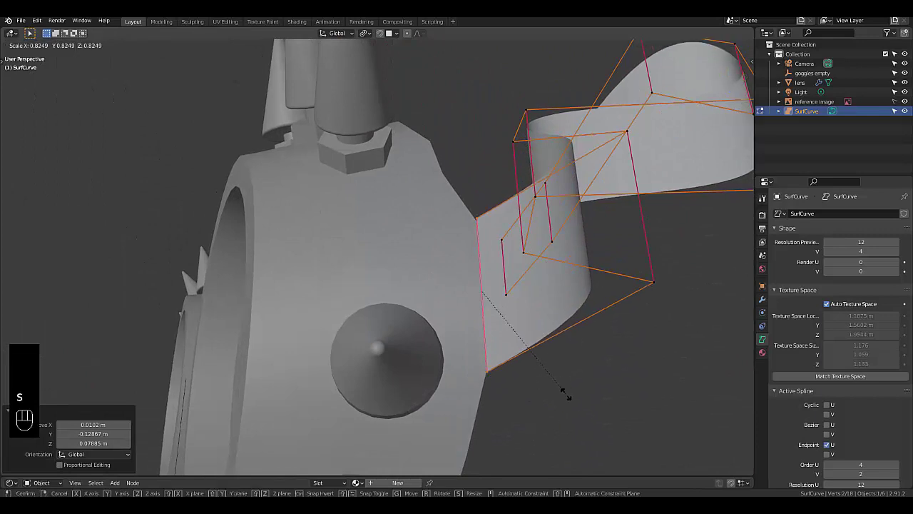
left_click(564, 387)
scroll(477, 283, "up", 1)
scroll(477, 283, "up", 1)
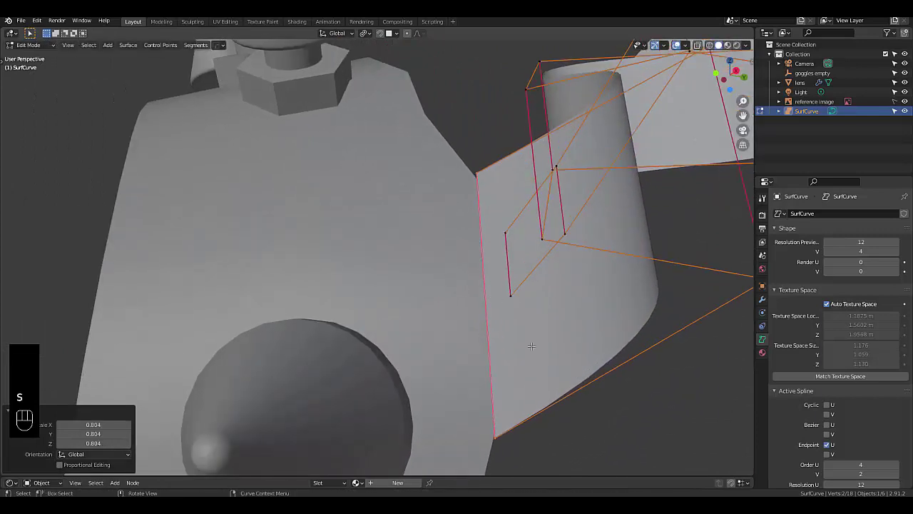
key("s")
left_click(552, 392)
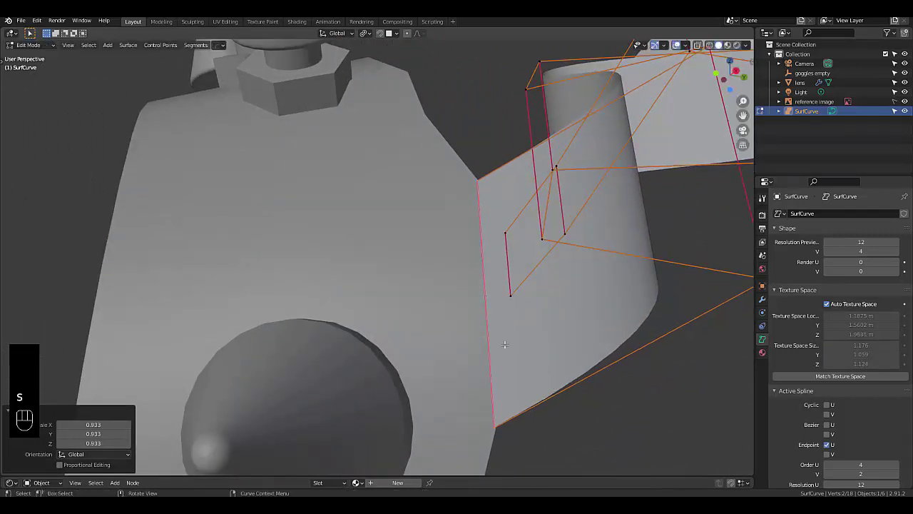
middle_click_drag(552, 392, 481, 307)
scroll(480, 310, "up", 2)
scroll(460, 300, "down", 10)
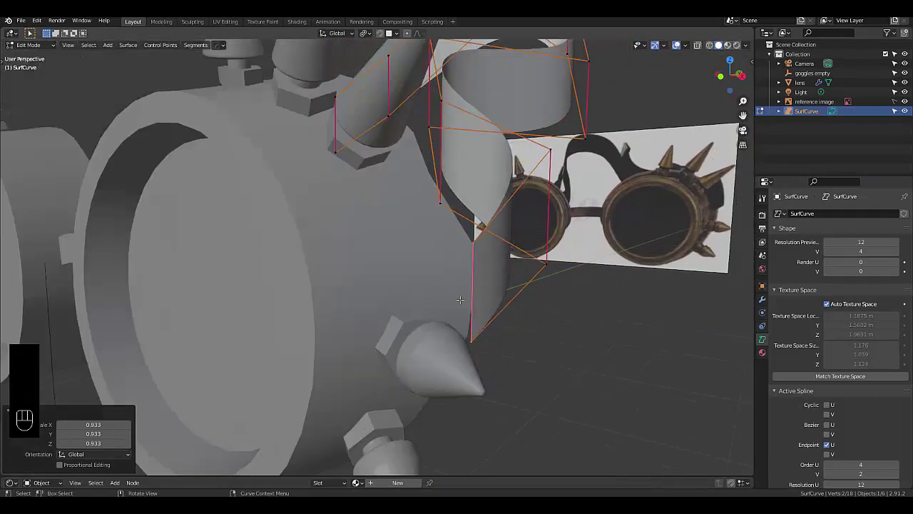
scroll(344, 238, "up", 3)
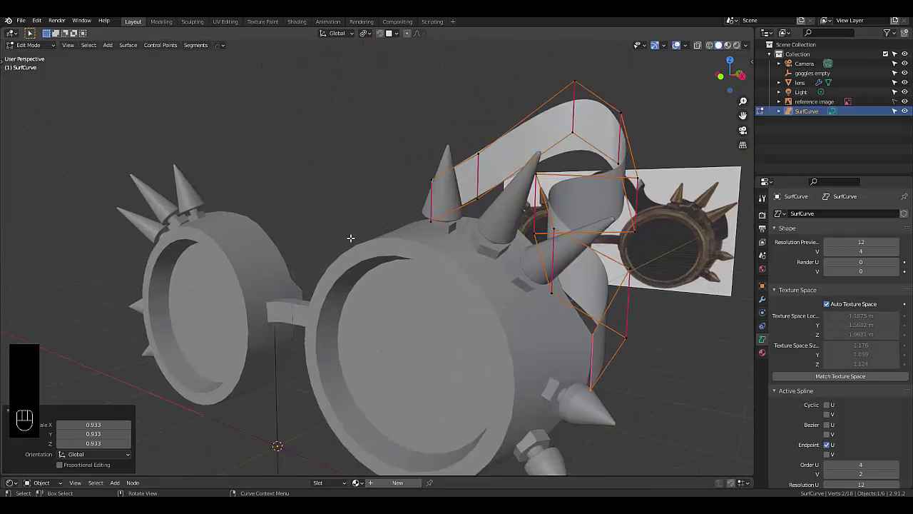
middle_click_drag(357, 241, 386, 246)
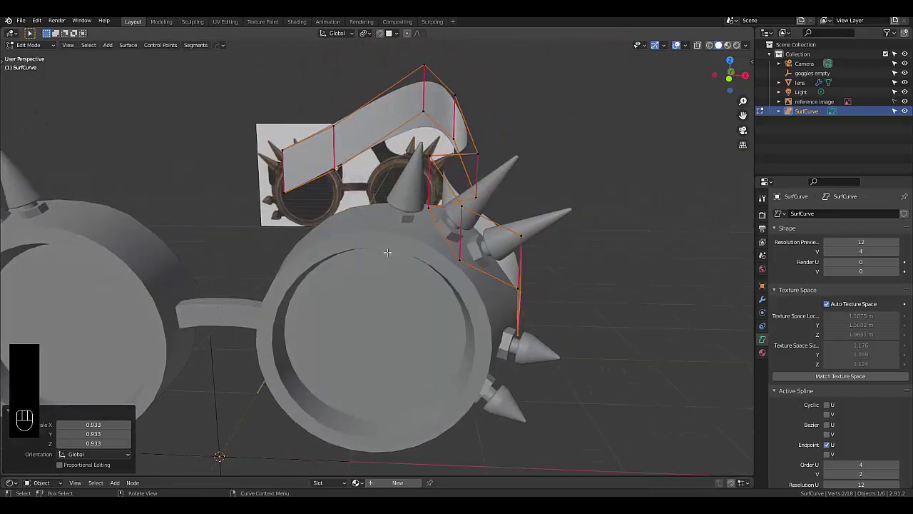
Step: Convert the strap surface to a mesh and join it into the lens object
key("Tab")
left_click(338, 250)
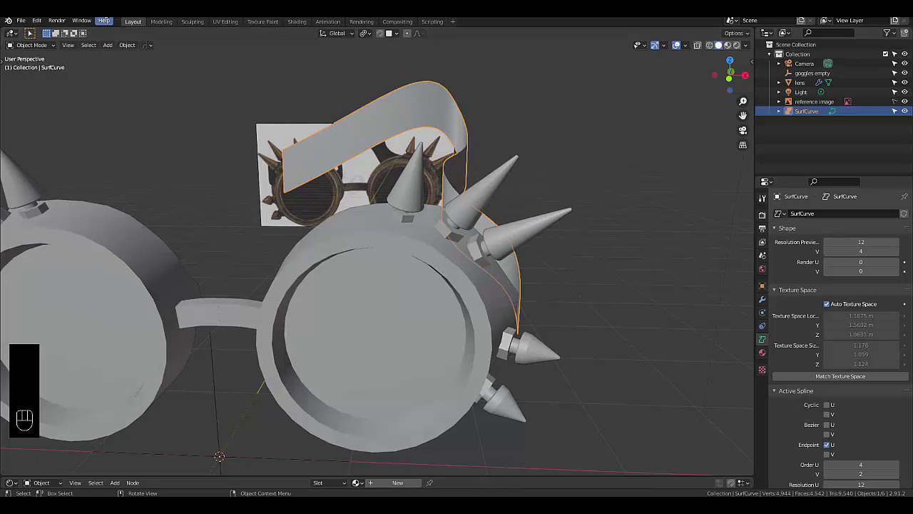
left_click(127, 45)
mouse_move(180, 297)
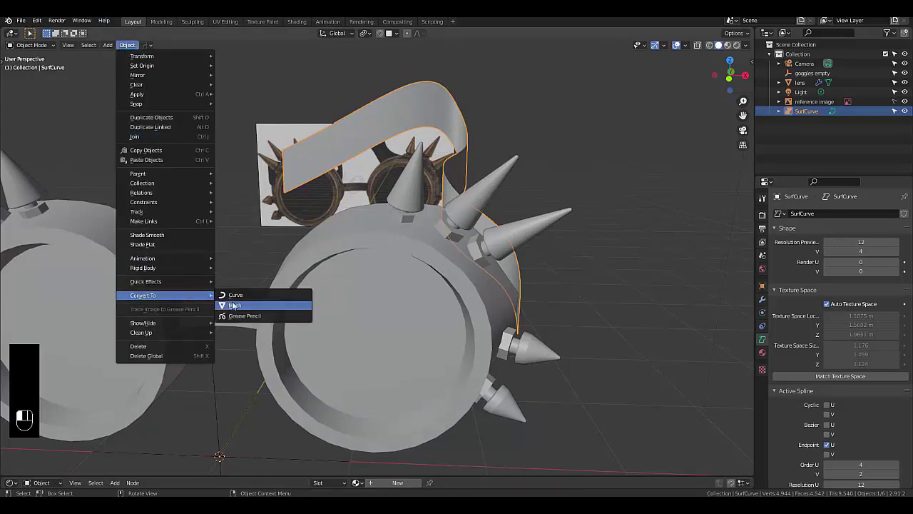
left_click(235, 306)
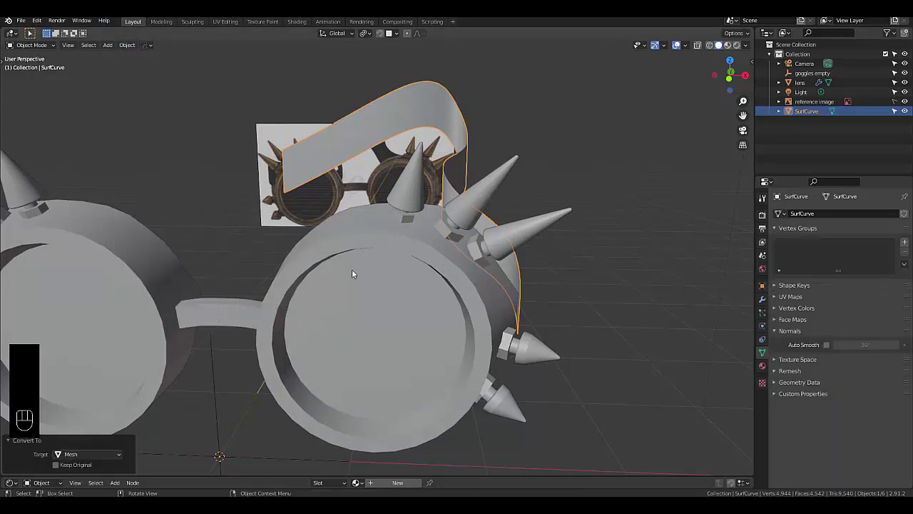
left_click(384, 237, "shift")
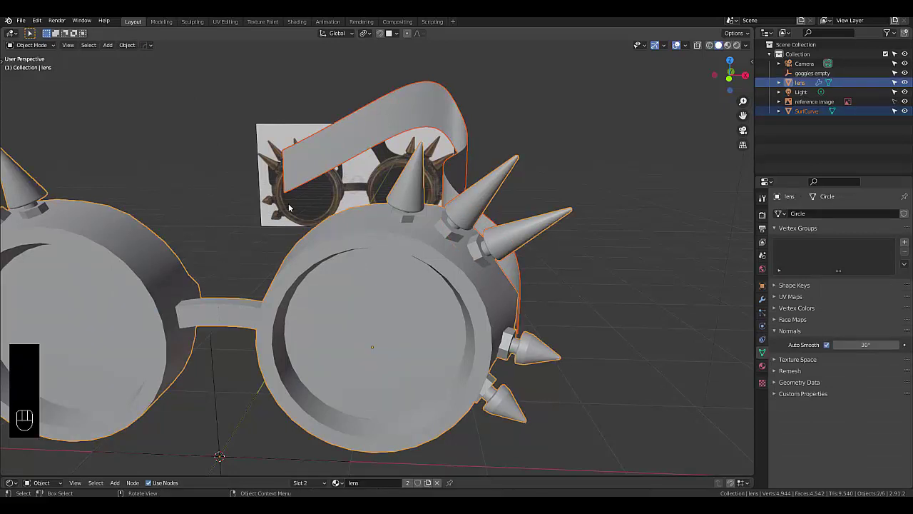
key("ctrl")
key("ctrl+j")
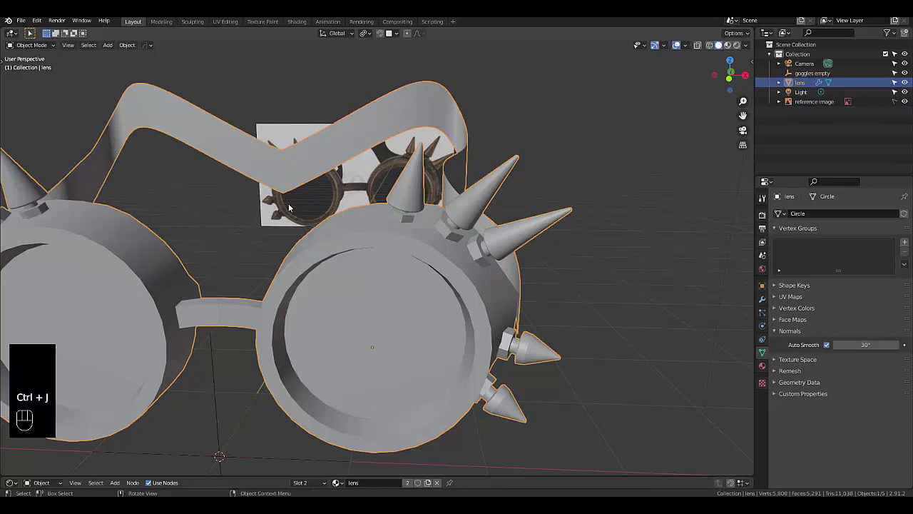
Step: In the lens's Edit Mode, select a block of strap faces and move them
scroll(147, 118, "up", 4)
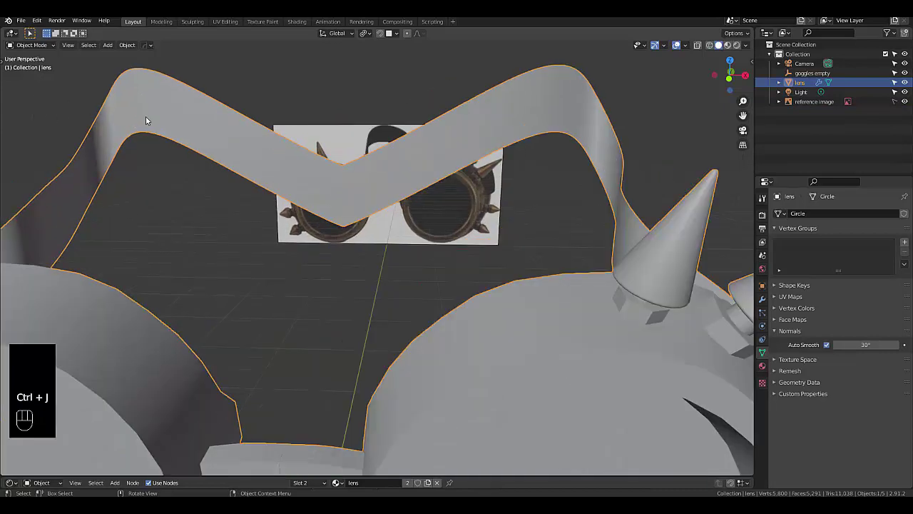
scroll(171, 148, "down", 4)
scroll(260, 148, "up", 2)
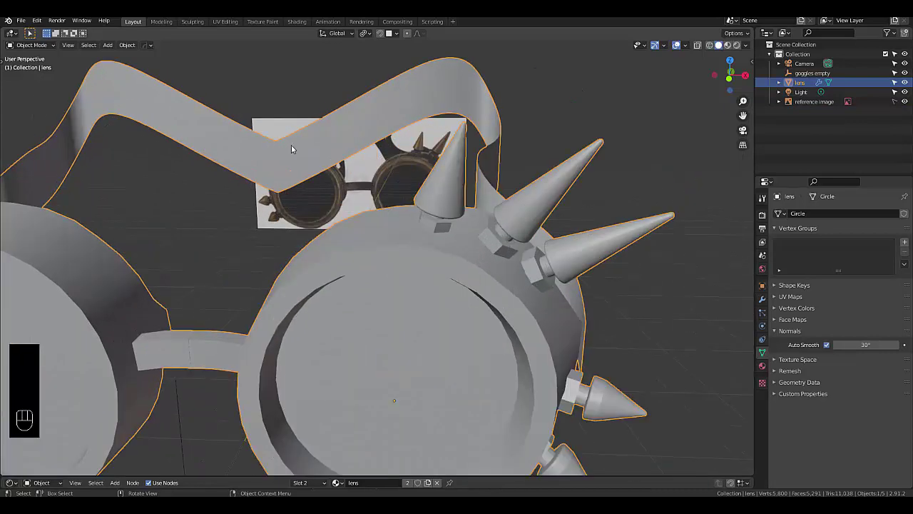
key("Tab")
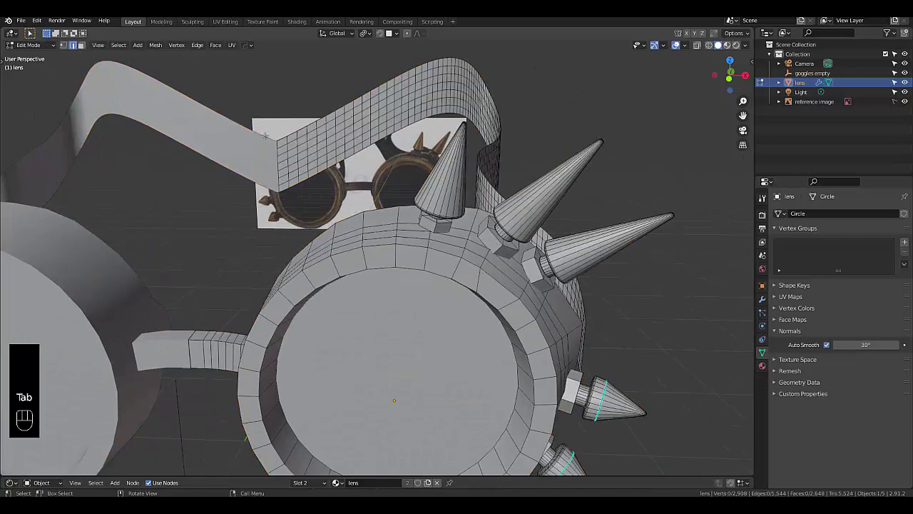
left_click(280, 197, "alt")
left_click_drag(239, 100, 343, 212)
key("KP_Decimal")
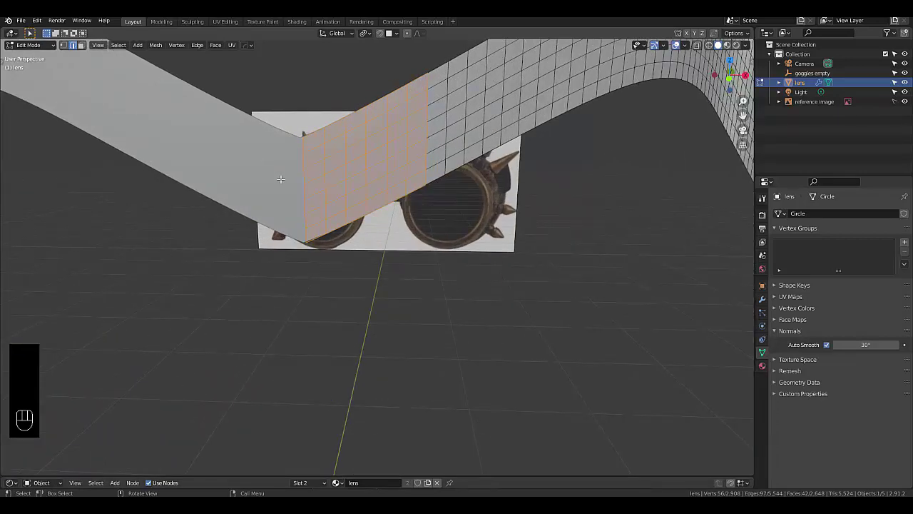
key("g")
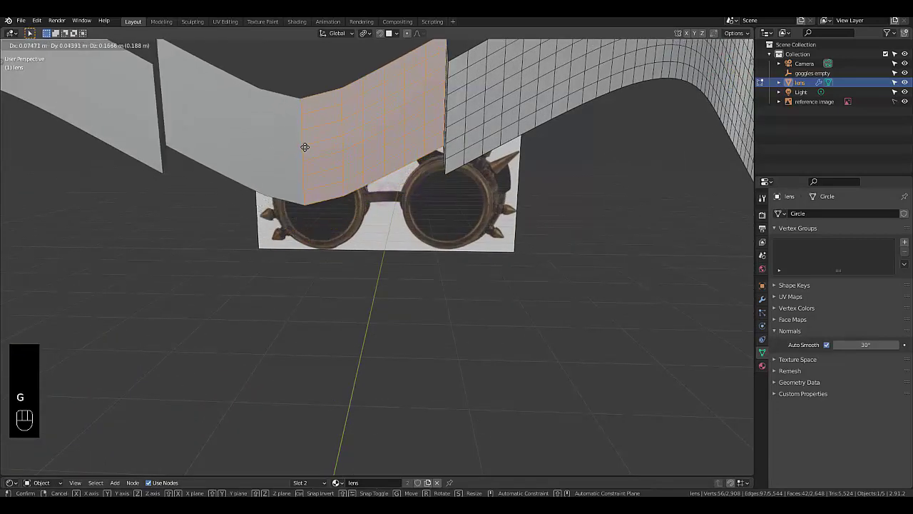
scroll(291, 187, "down", 5)
scroll(290, 187, "up", 3)
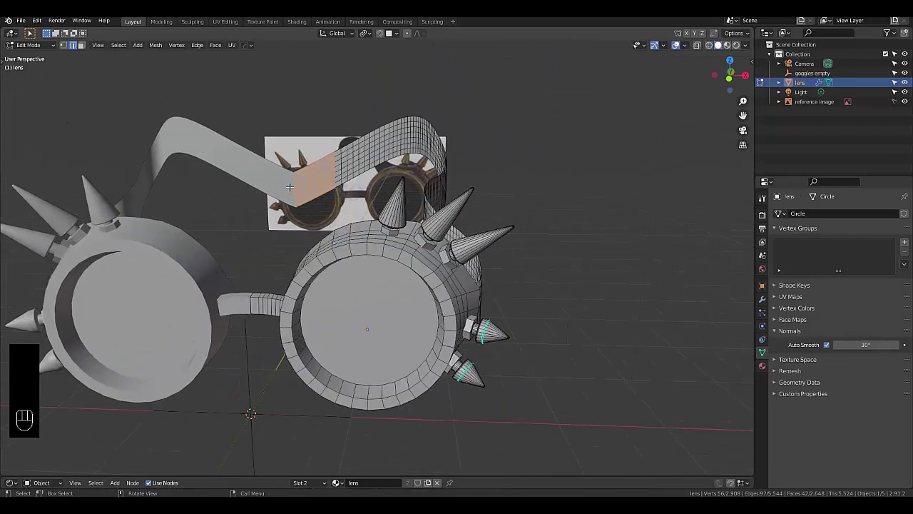
Step: Undo with Ctrl+Z back past the face edits and the join
key("ctrl+z")
key("ctrl+z")
key("ctrl+z")
key("ctrl+z")
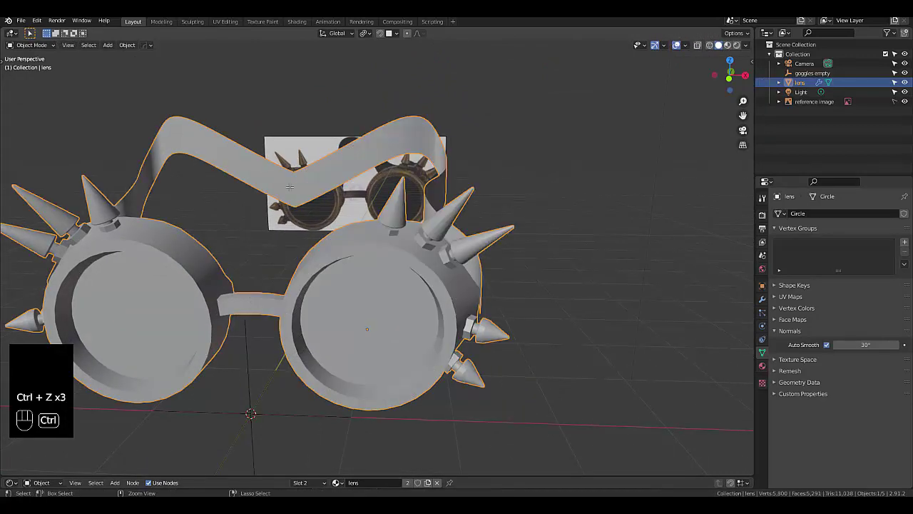
scroll(288, 186, "up", 4)
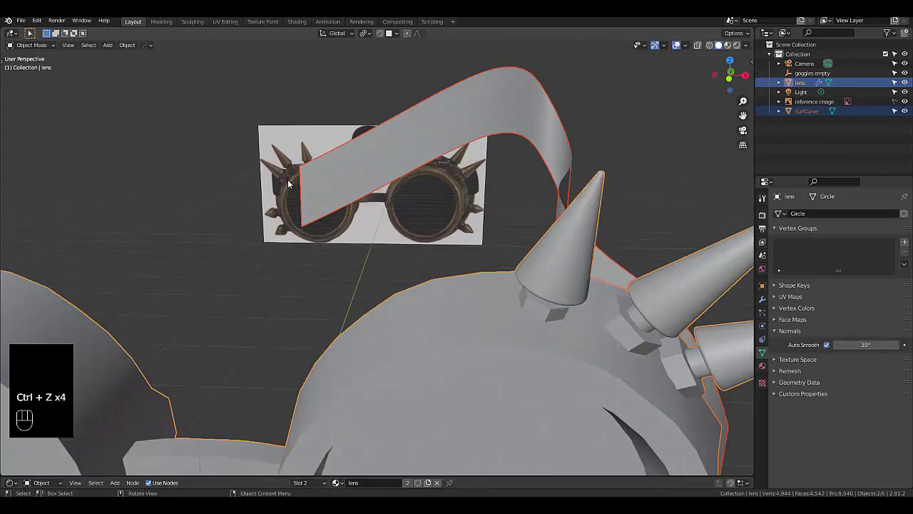
key("ctrl+z")
key("ctrl+z")
scroll(291, 182, "down", 3)
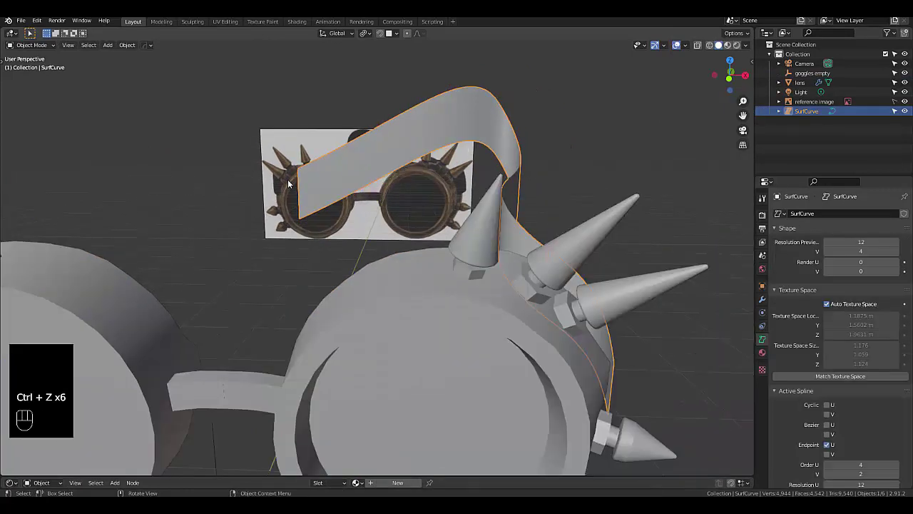
scroll(297, 180, "up", 1)
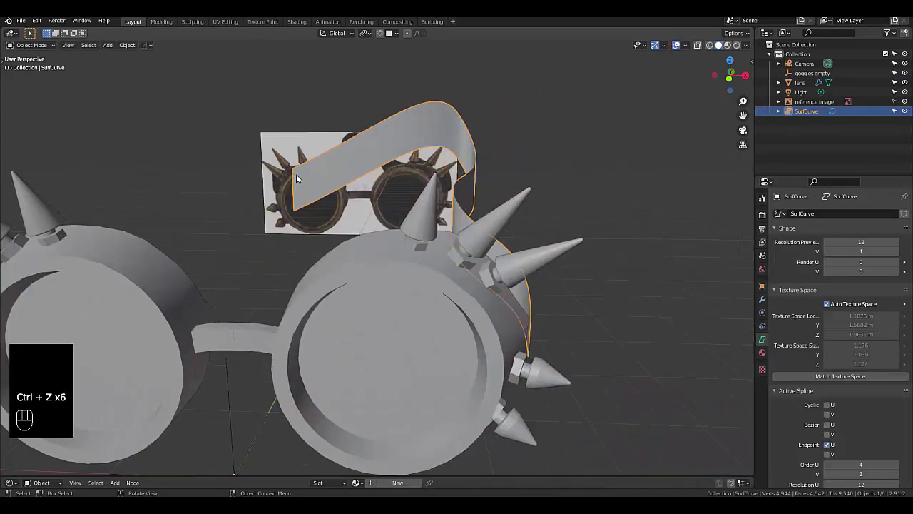
key("Tab")
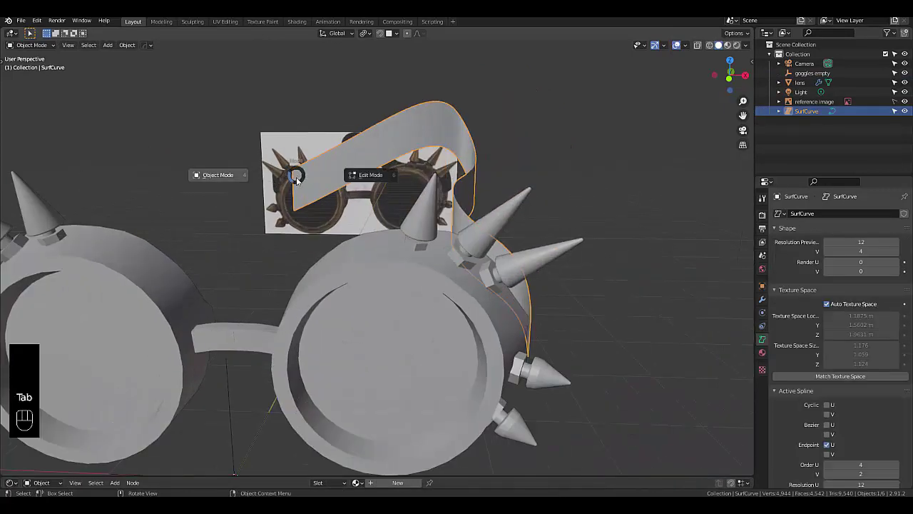
Step: In front view, lift the strap's left-end and middle control points (last move −0.038 m X, 0.189 m Z)
left_click(330, 169)
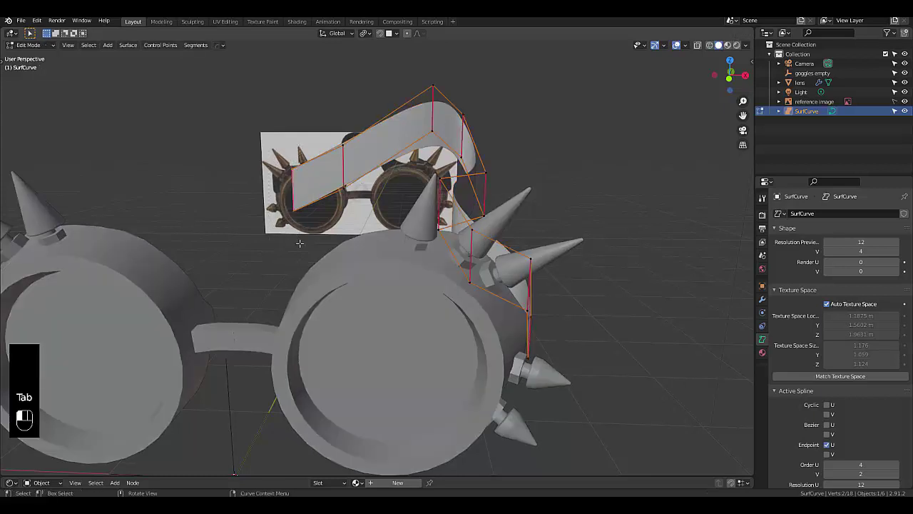
key("KP_1")
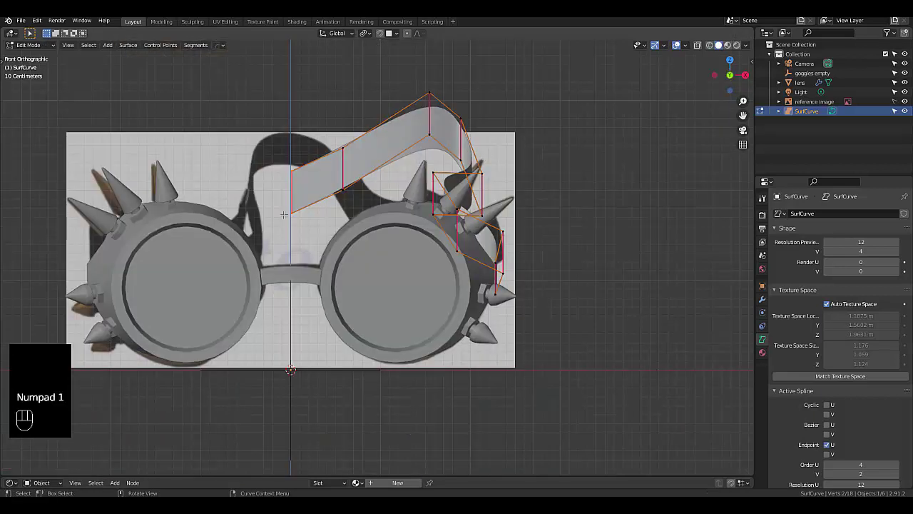
scroll(214, 135, "up", 4)
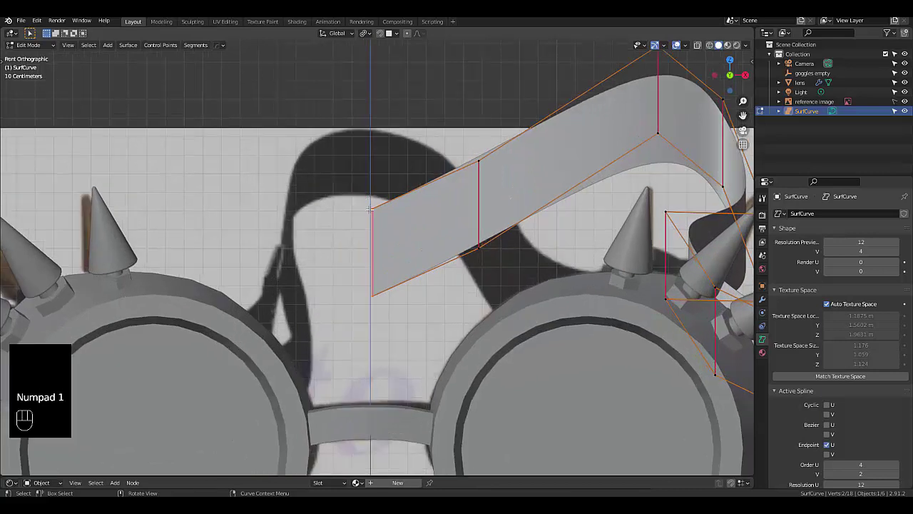
key("g")
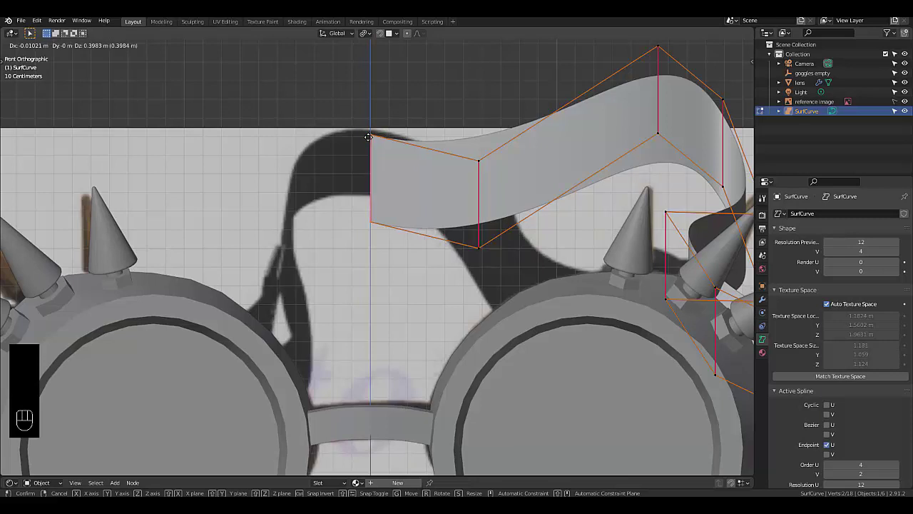
left_click(368, 137)
left_click(508, 243)
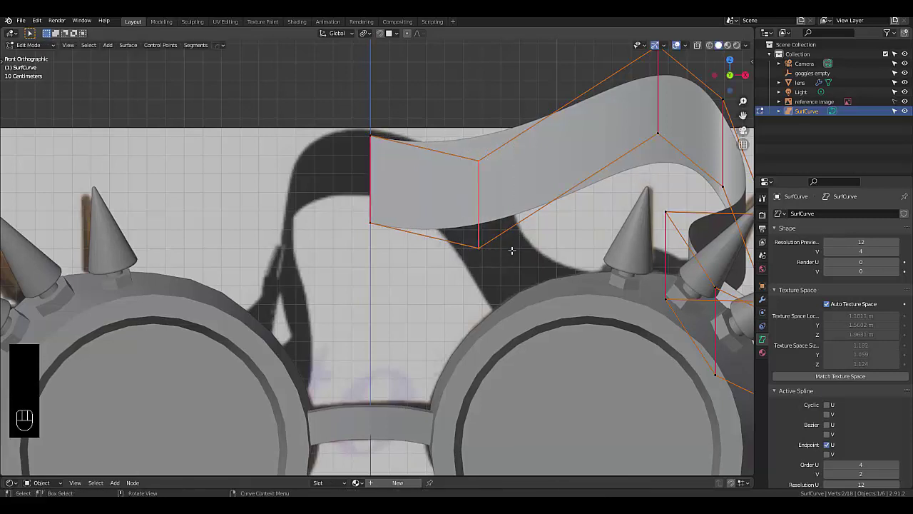
key("g")
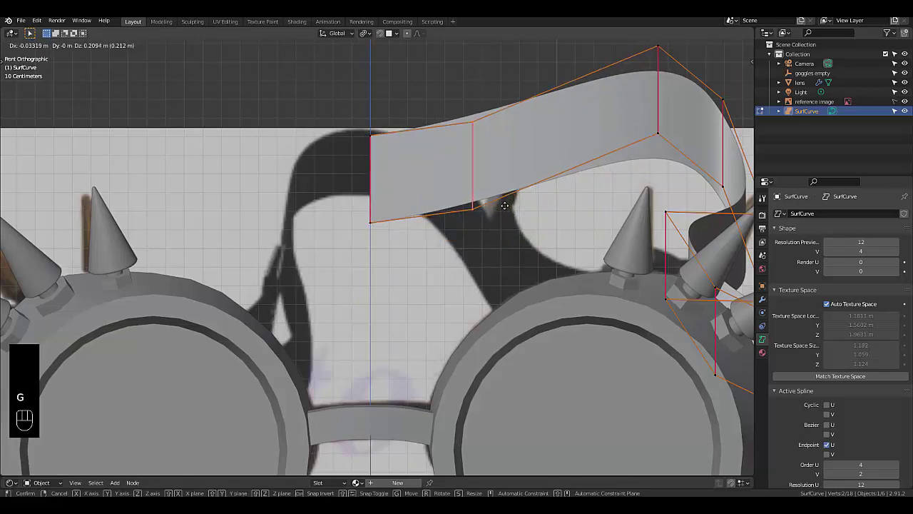
left_click(504, 208)
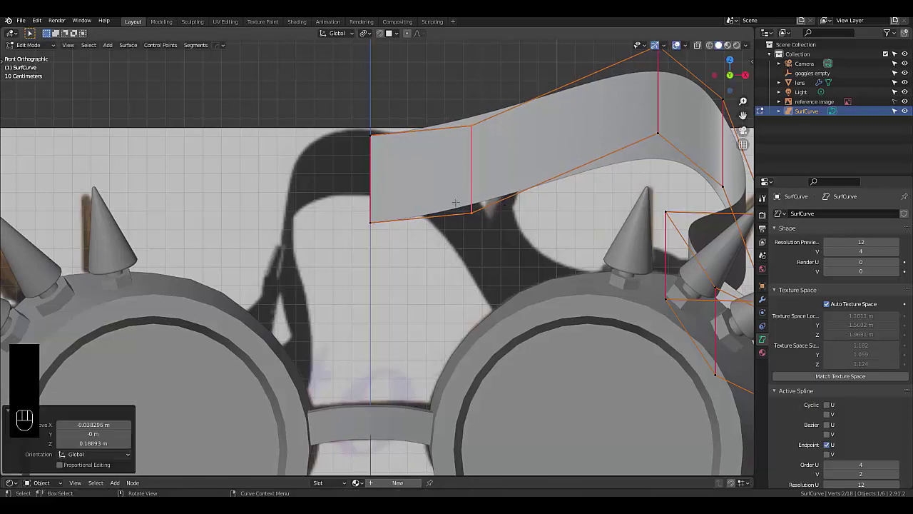
scroll(420, 195, "down", 6)
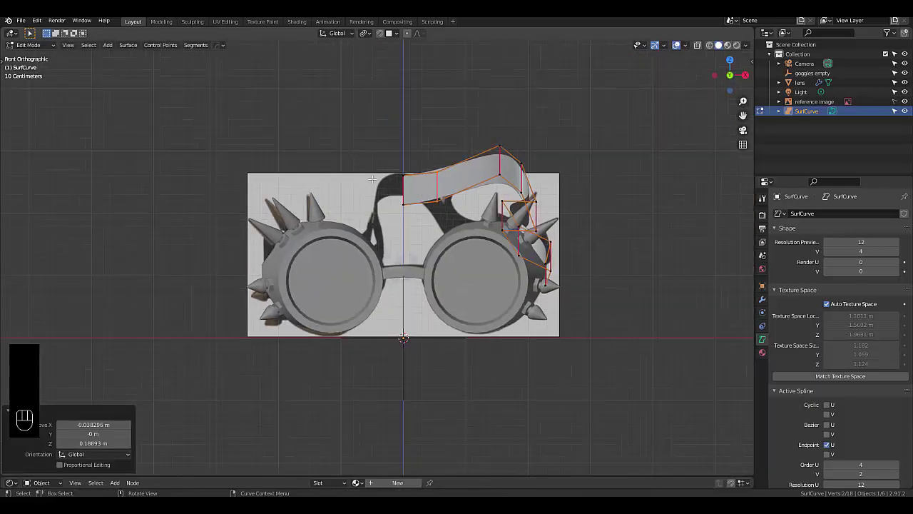
scroll(351, 143, "up", 2)
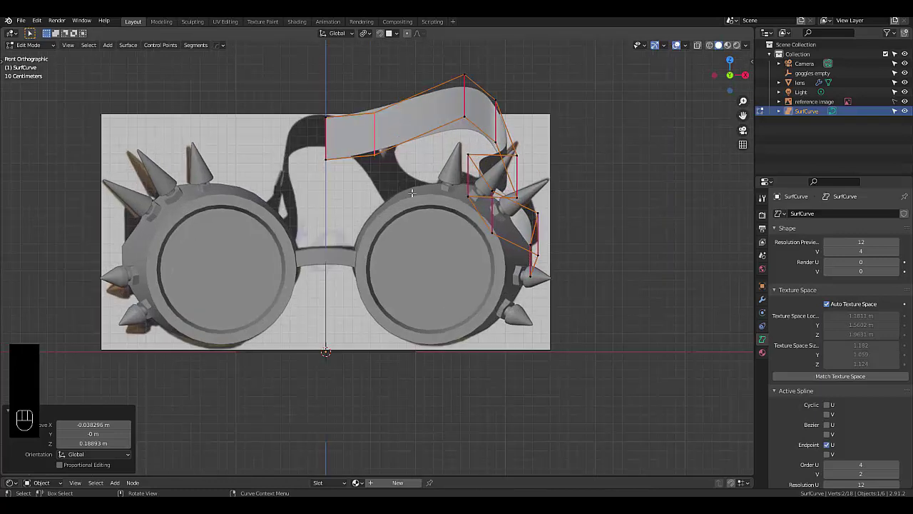
key("Tab")
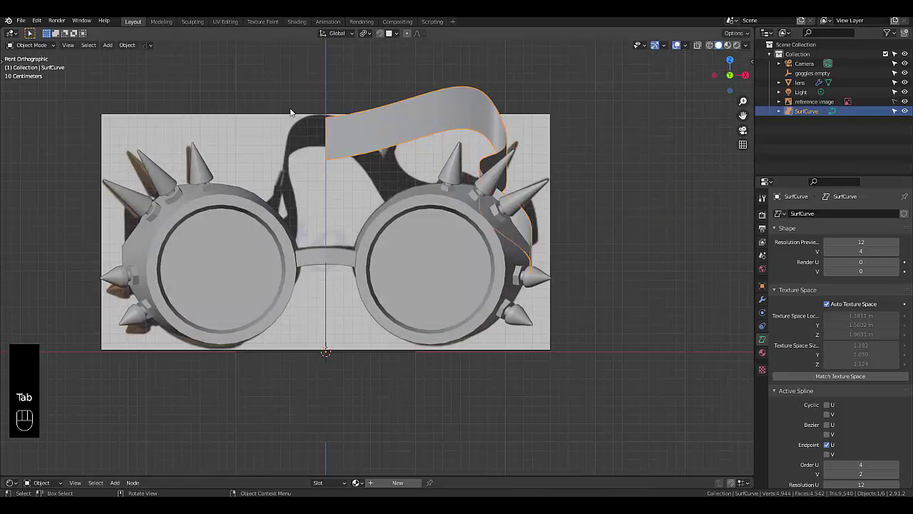
Step: Try joining the strap into the lens, then reselect the strap on its own
left_click(428, 261, "shift")
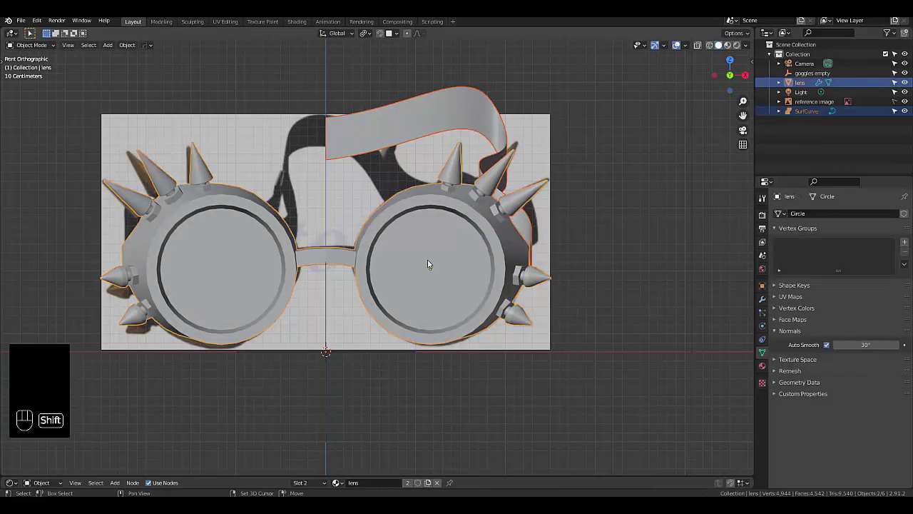
key("ctrl+j")
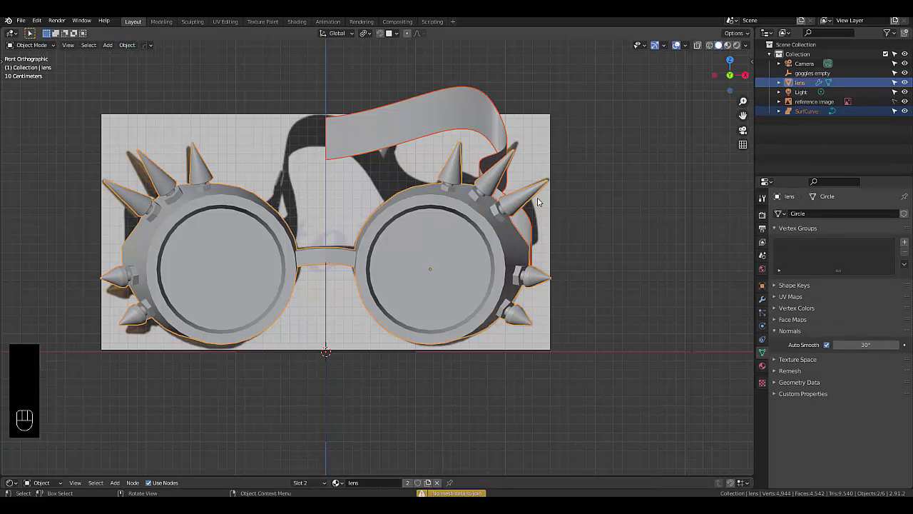
left_click(542, 223)
left_click(380, 119)
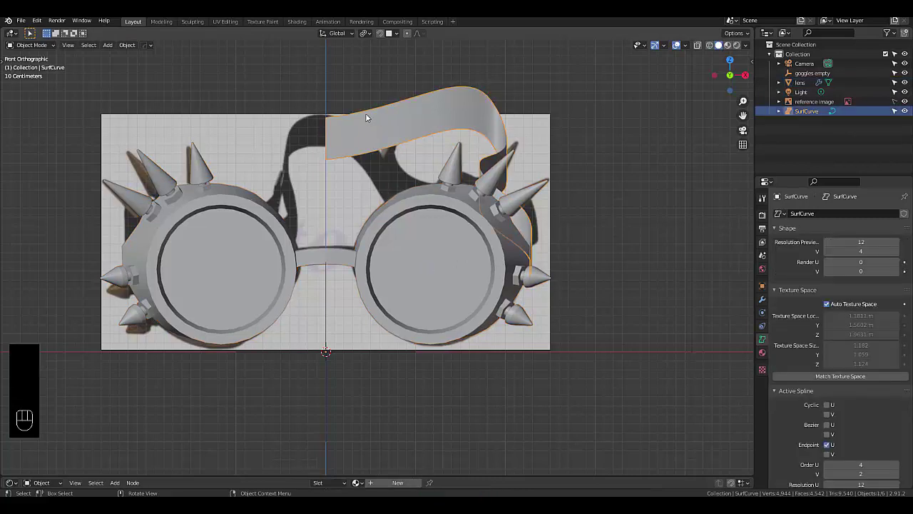
Step: Convert SurfCurve to a mesh via Object > Convert To > Mesh and Ctrl+J it into the lens
left_click(127, 45)
mouse_move(207, 296)
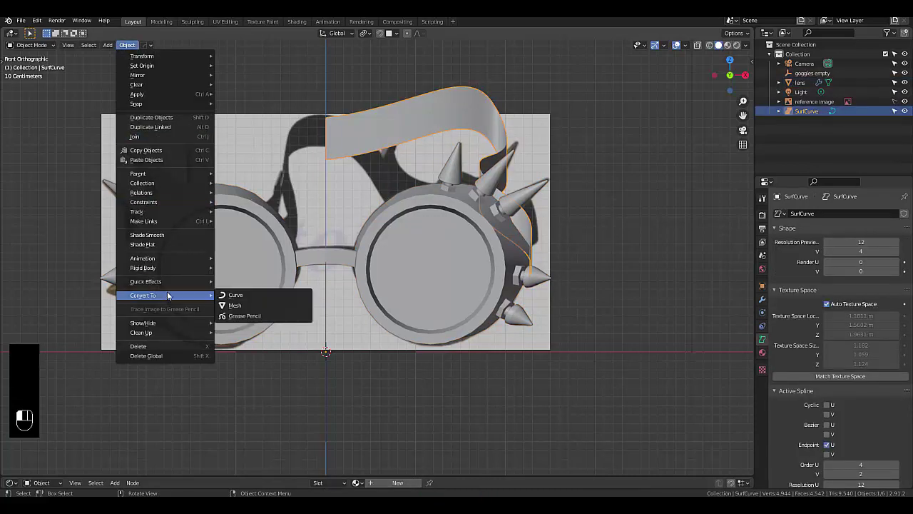
left_click(238, 307)
left_click(391, 267, "shift")
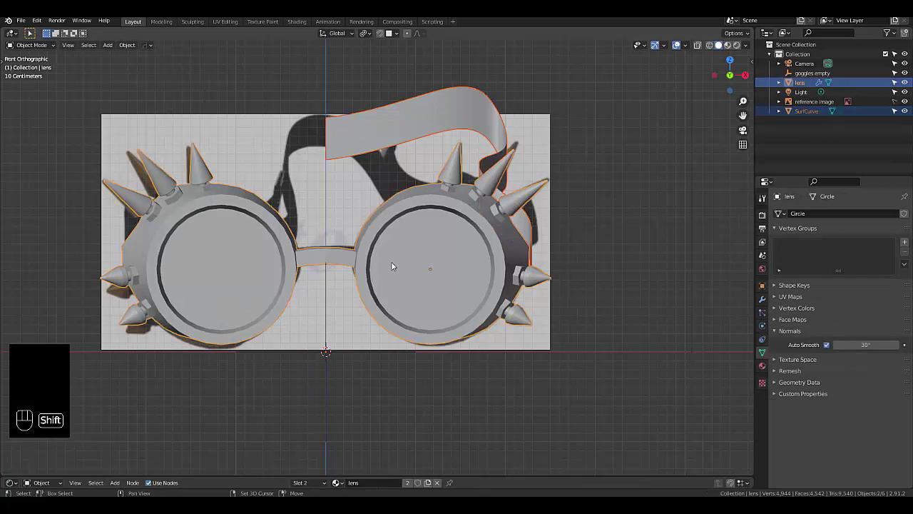
key("ctrl+j")
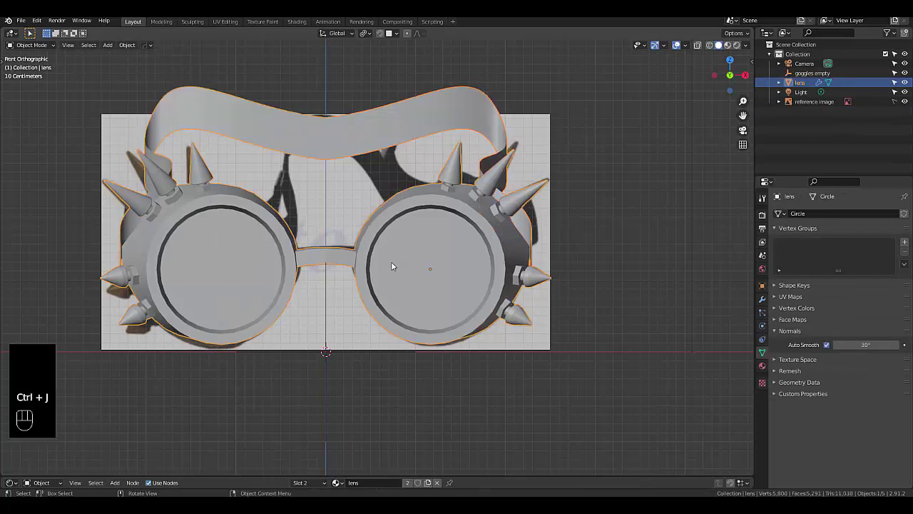
scroll(352, 184, "down", 1)
middle_click_drag(352, 184, 53, 292)
scroll(333, 250, "up", 5)
scroll(332, 251, "up", 2)
middle_click_drag(388, 222, 418, 223)
Step: Enter Edit Mode on the joined lens and move the strap-seam edge loop toward the frame
key("Tab")
left_click(475, 226)
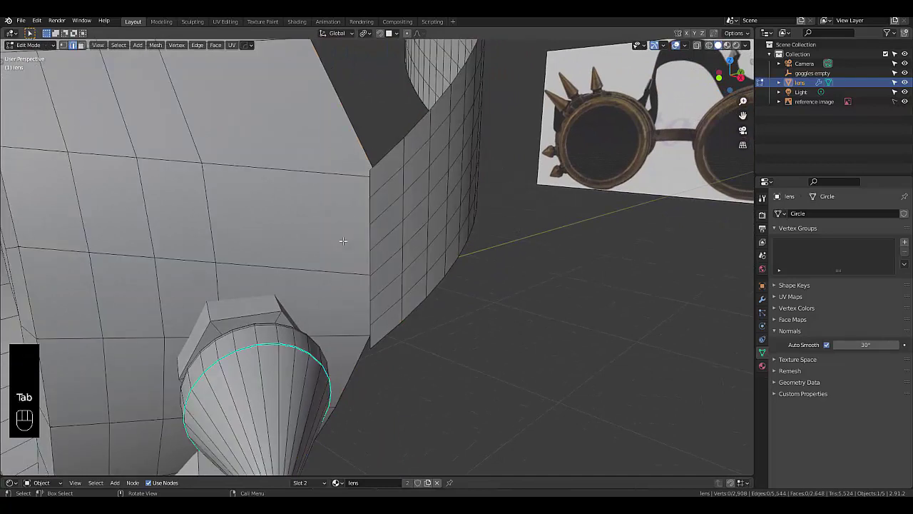
middle_click_drag(375, 174, 387, 183)
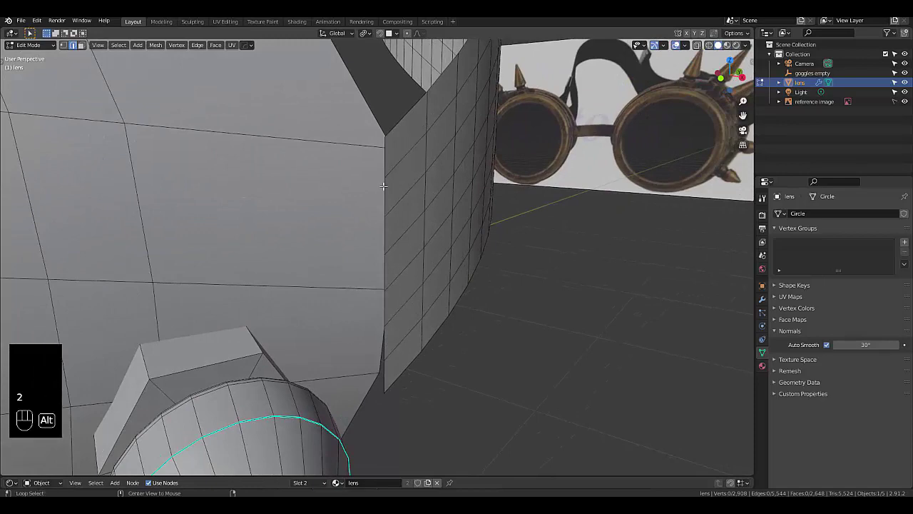
left_click(384, 186, "alt")
middle_click_drag(377, 253, 398, 255)
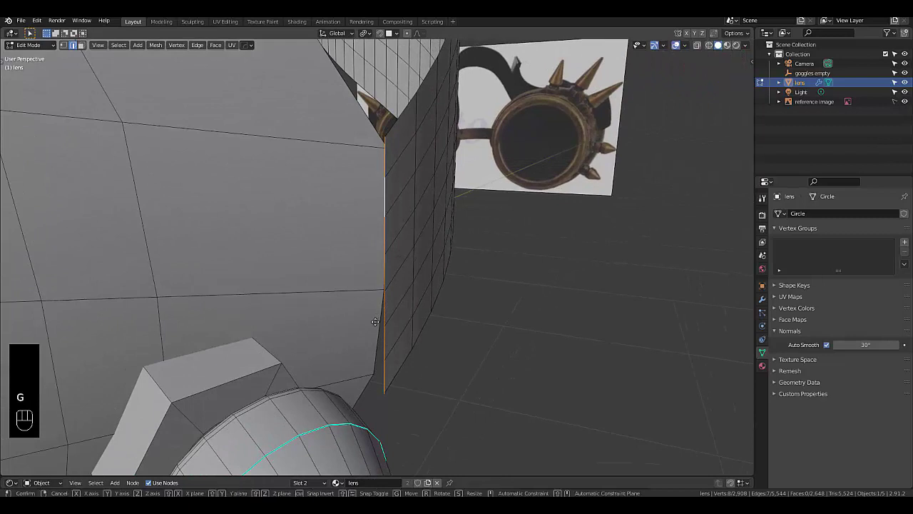
key("g")
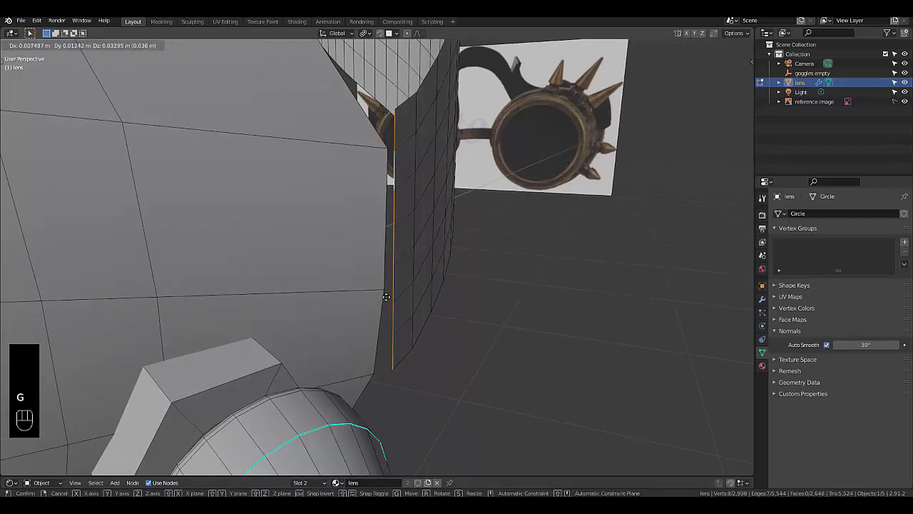
left_click(386, 296)
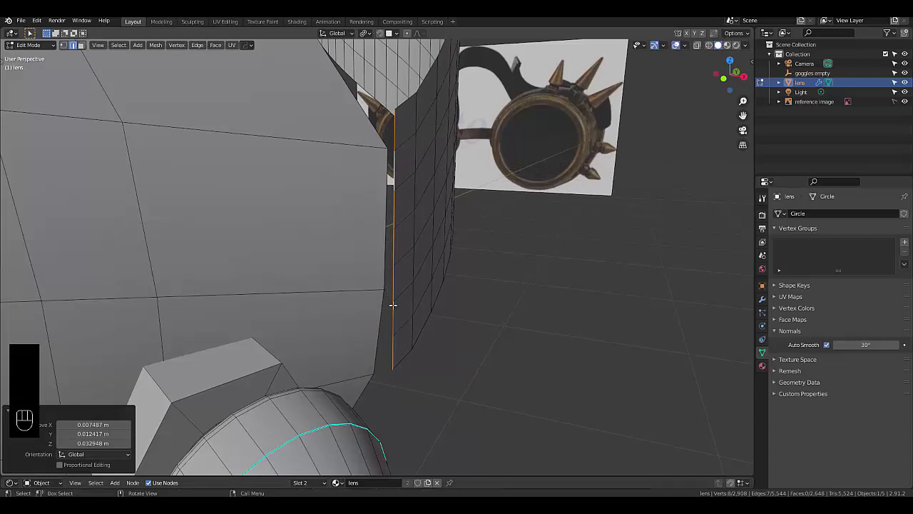
Step: Select the six short cross edges at the strap's end and dissolve them
mouse_move(403, 314)
middle_mouse_down()
mouse_move(398, 285)
mouse_move(392, 310)
middle_mouse_up()
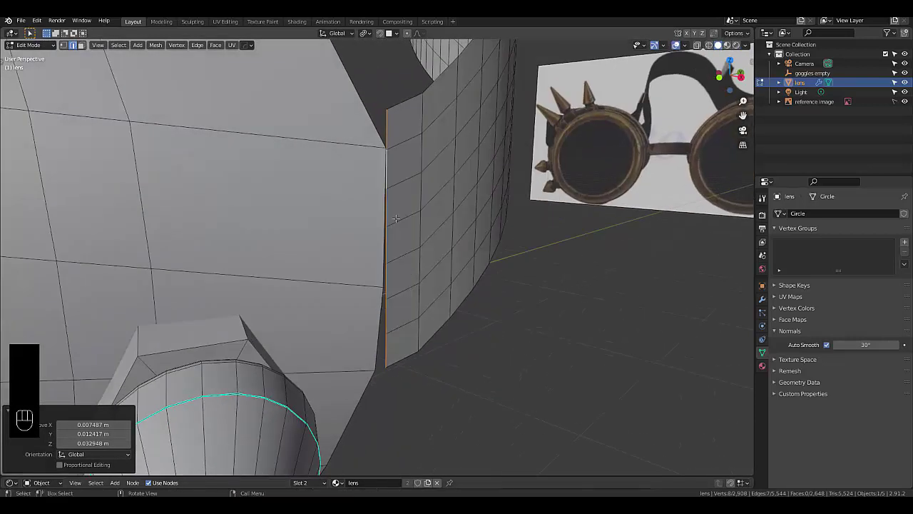
left_click(393, 149)
left_click(406, 179, "shift")
left_click(400, 220, "shift")
left_click(401, 253, "shift")
left_click(401, 286, "shift")
left_click(403, 323, "shift")
right_click(314, 268)
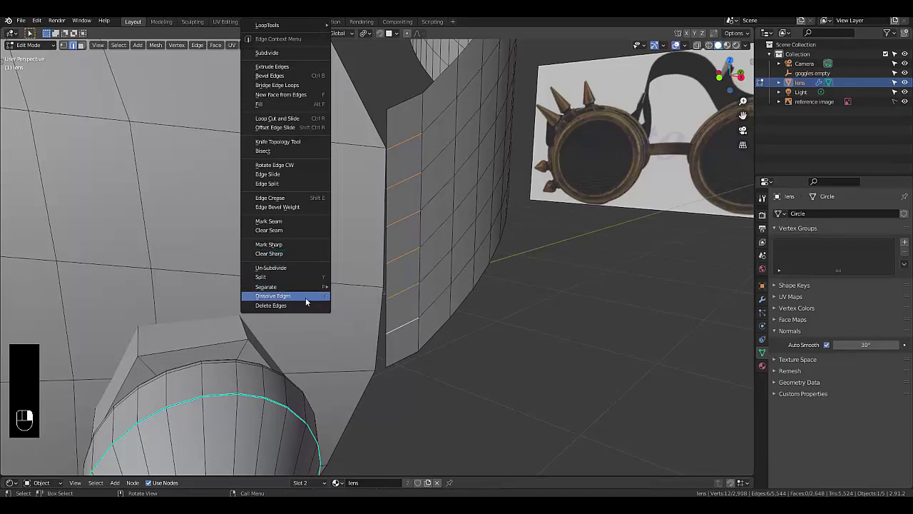
left_click(305, 296)
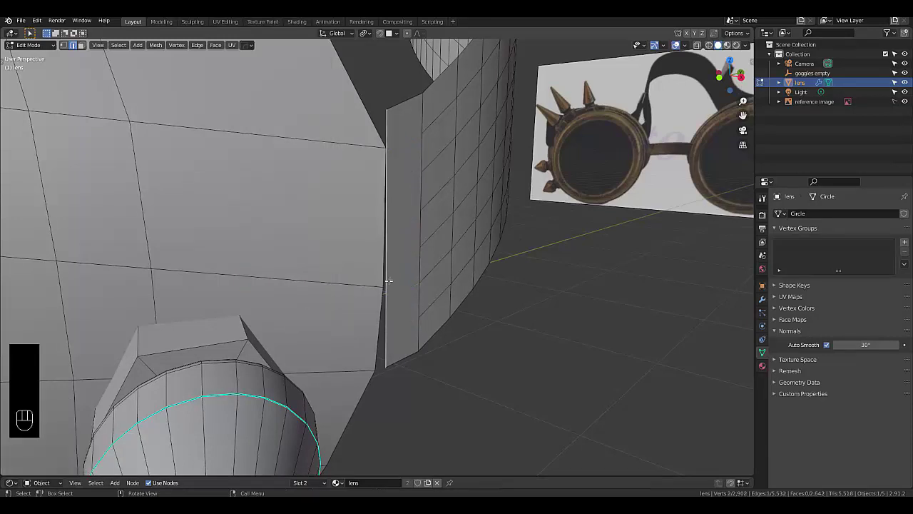
scroll(363, 238, "down", 4)
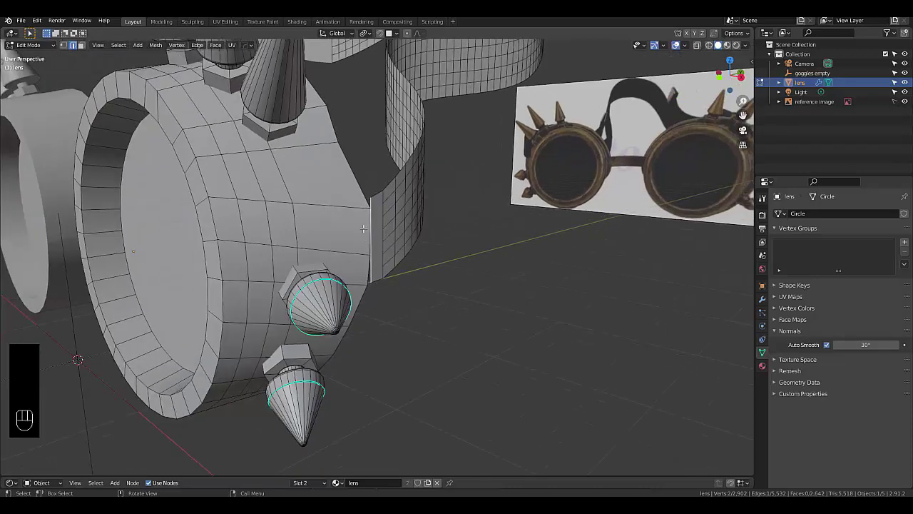
scroll(363, 231, "up", 2)
scroll(363, 226, "down", 1)
middle_click_drag(363, 226, 352, 169)
left_click(351, 169, "shift")
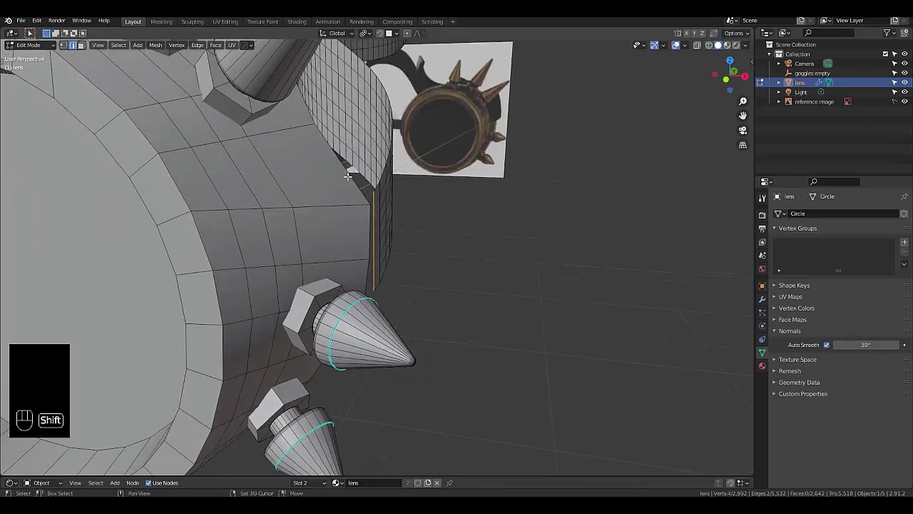
left_click(352, 170, "shift")
middle_click_drag(343, 193, 304, 233)
right_click(304, 233)
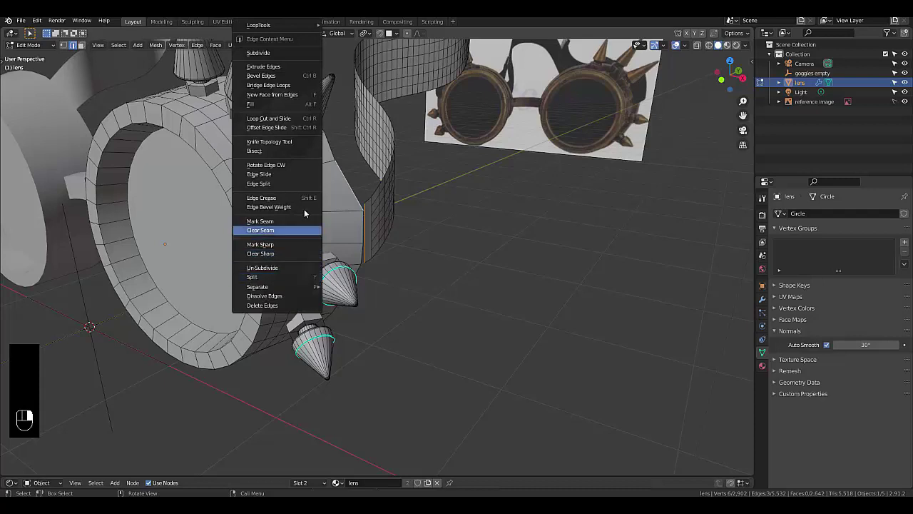
key("Escape")
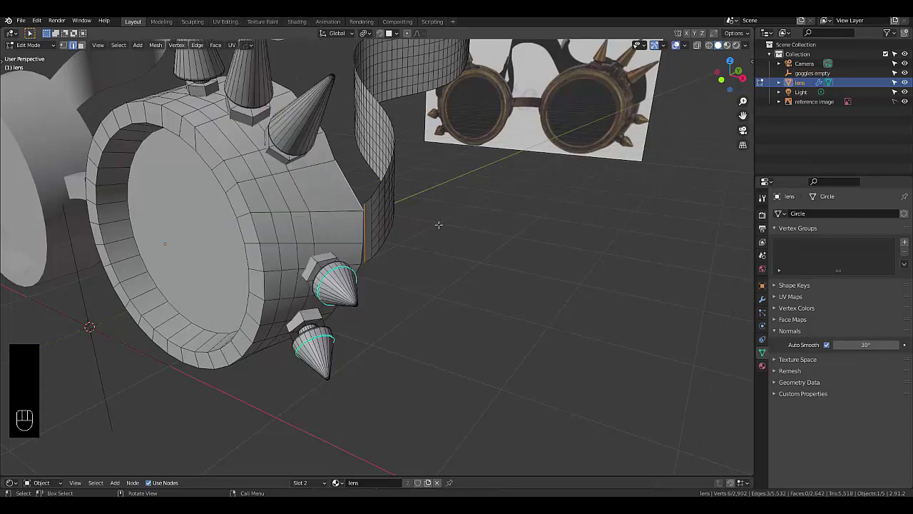
scroll(351, 181, "up", 2)
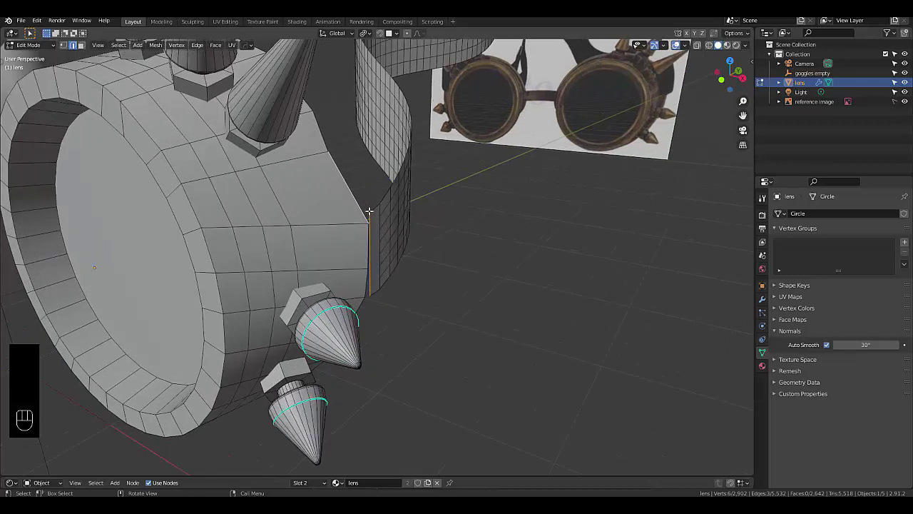
right_click(344, 195)
scroll(377, 186, "up", 1)
Step: In vertex mode, merge the first pair of housing-corner vertices At Last
key("1")
left_click(373, 223)
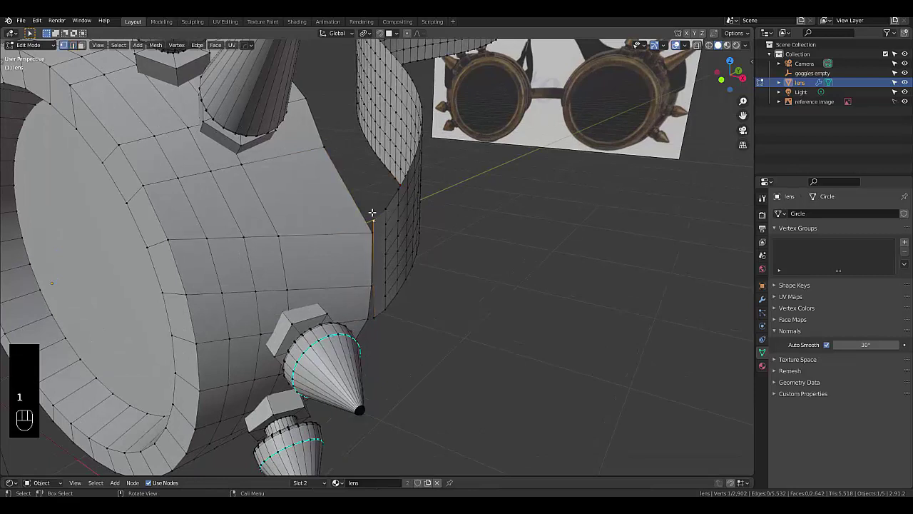
left_click(325, 148, "shift")
right_click(296, 230)
mouse_move(277, 409)
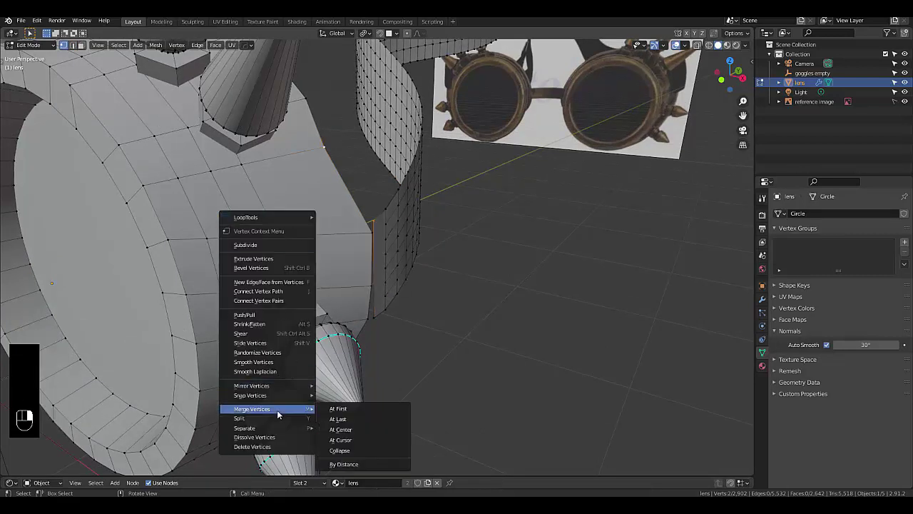
left_click(342, 419)
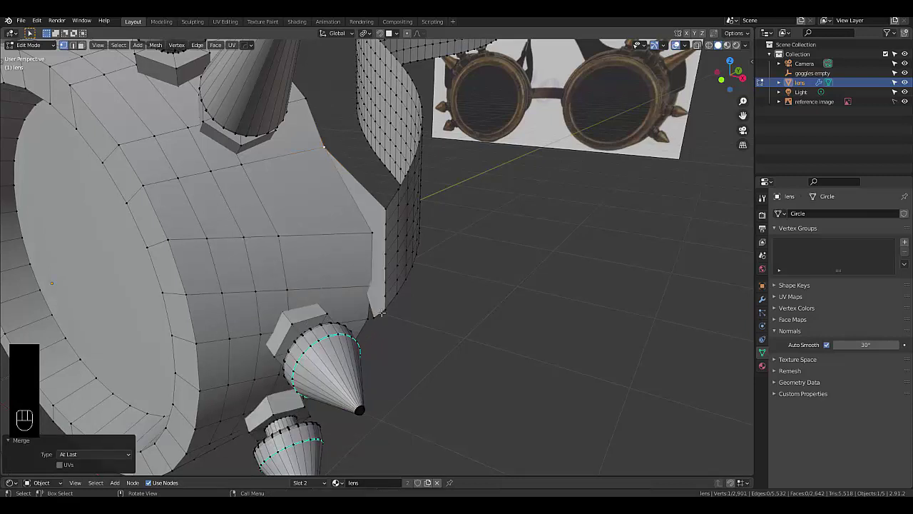
Step: Merge the second pair of corner vertices beside the strap At Last
scroll(382, 312, "down", 3)
scroll(358, 278, "up", 8)
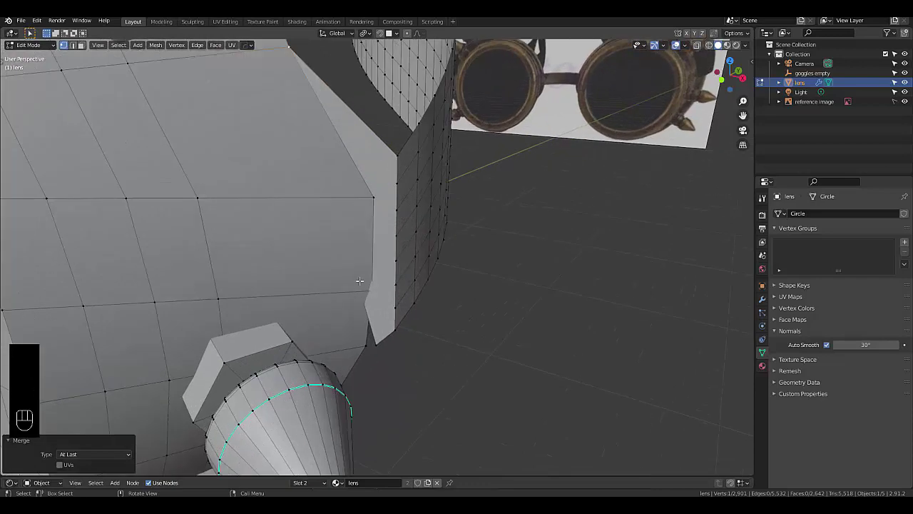
mouse_move(358, 279)
middle_mouse_down()
mouse_move(337, 258)
mouse_move(355, 288)
middle_mouse_up()
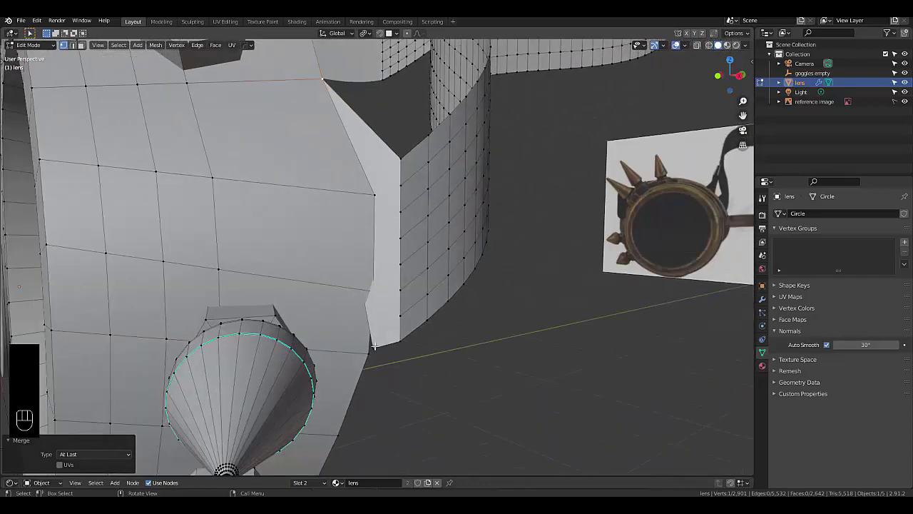
left_click(374, 346)
key("shift")
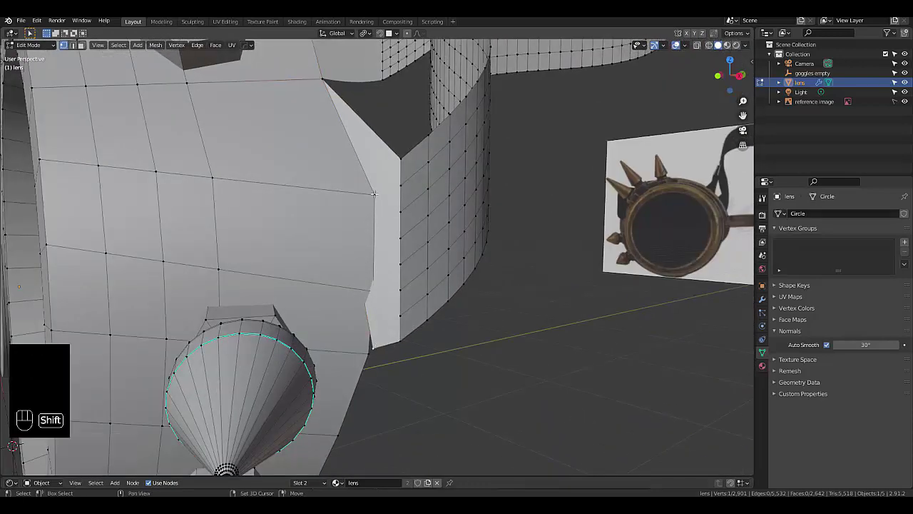
right_click(357, 246)
mouse_move(357, 246)
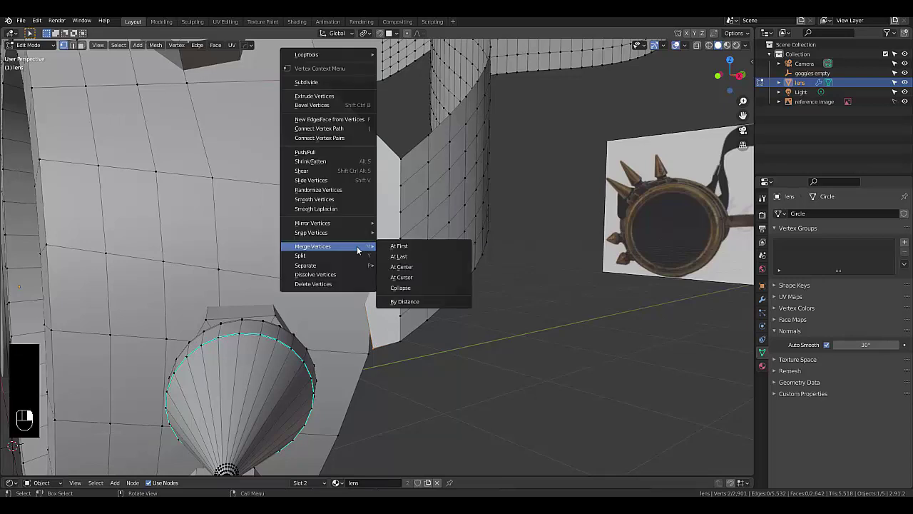
left_click(405, 258)
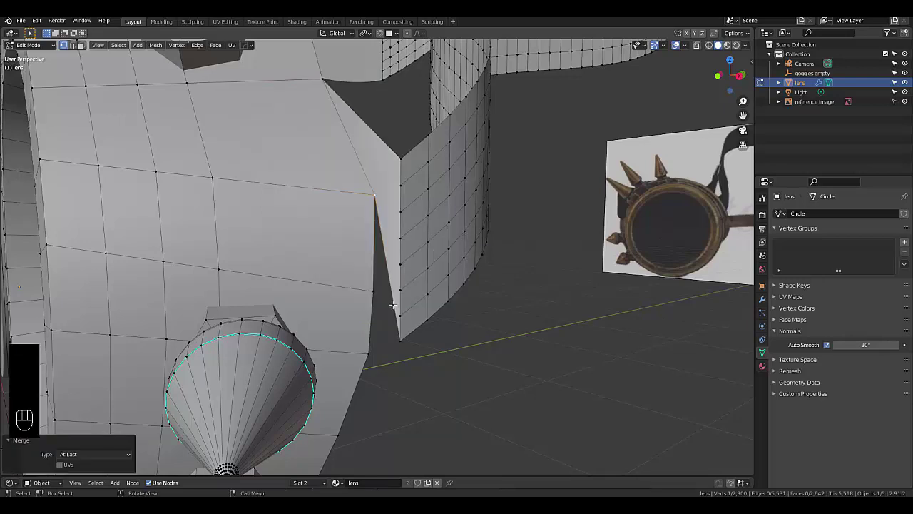
Step: Select the edge loop along the strap's left border
middle_click_drag(392, 306, 384, 238)
scroll(405, 245, "down", 5)
scroll(383, 238, "up", 5)
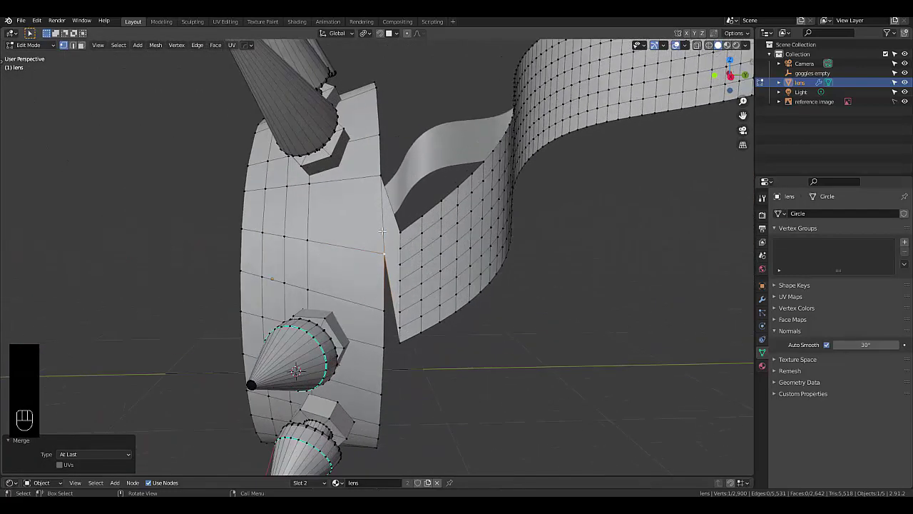
scroll(400, 263, "up", 2)
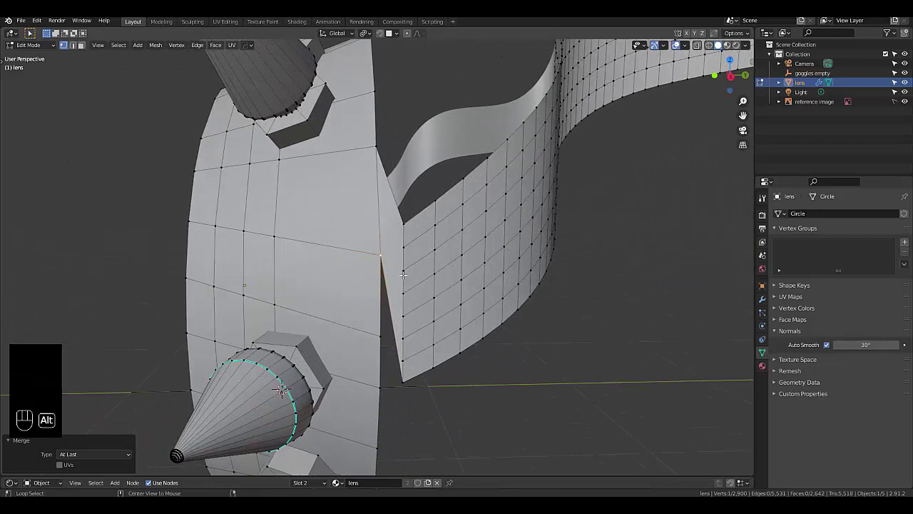
left_click(403, 275, "alt")
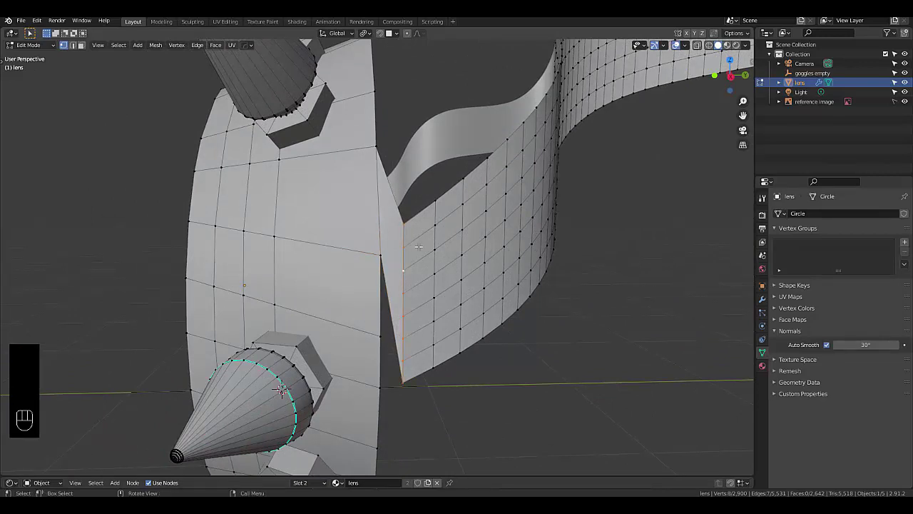
Step: Select a strap vertex column, then switch Snap To from Face to Increment and toggle snapping
left_click(463, 215, "alt")
left_click(397, 34)
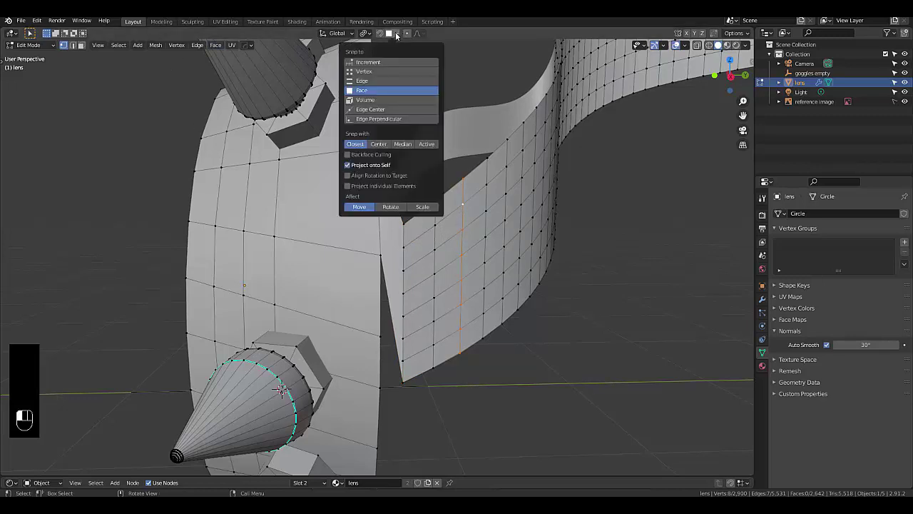
left_click(393, 62)
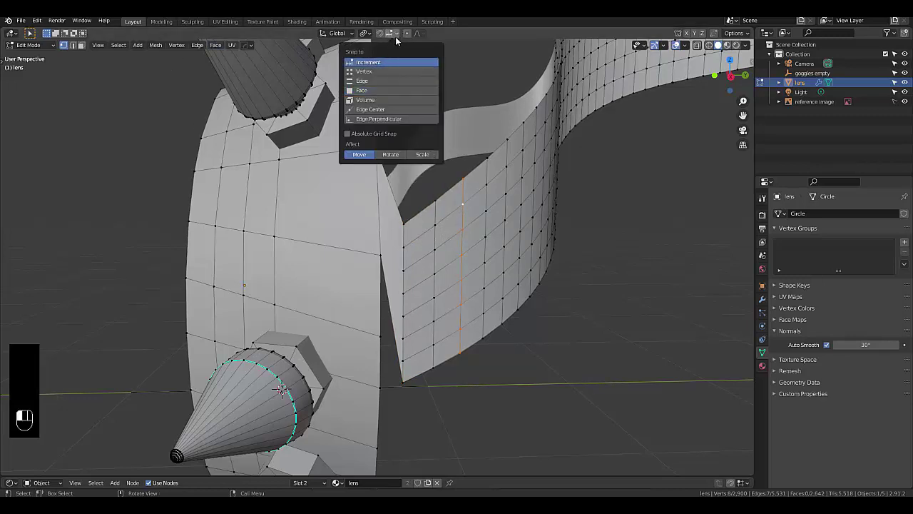
left_click(409, 33)
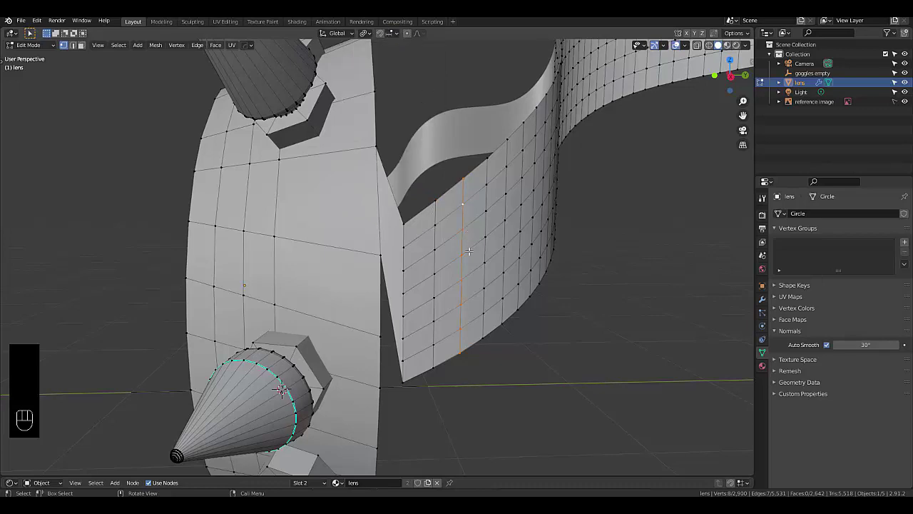
Step: Move the selected strap end vertices toward the lens ring
scroll(469, 251, "down", 4)
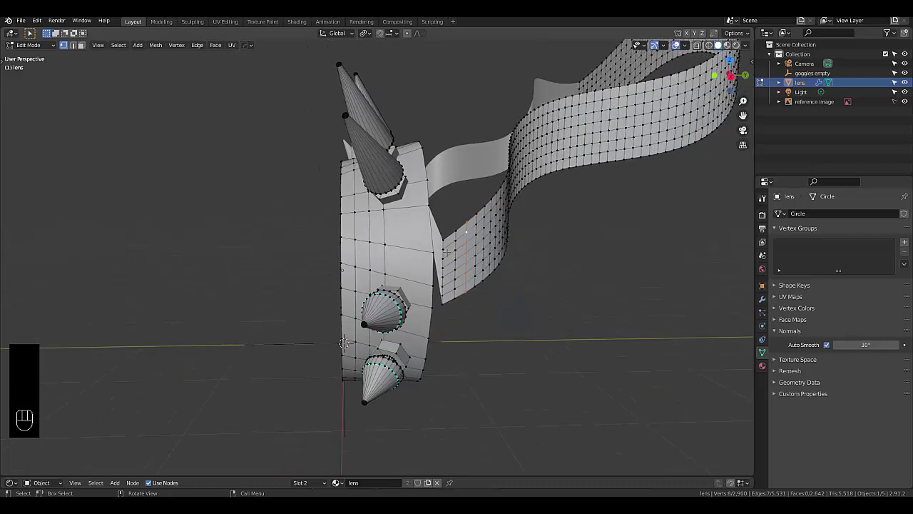
middle_click_drag(445, 251, 479, 238)
key("g")
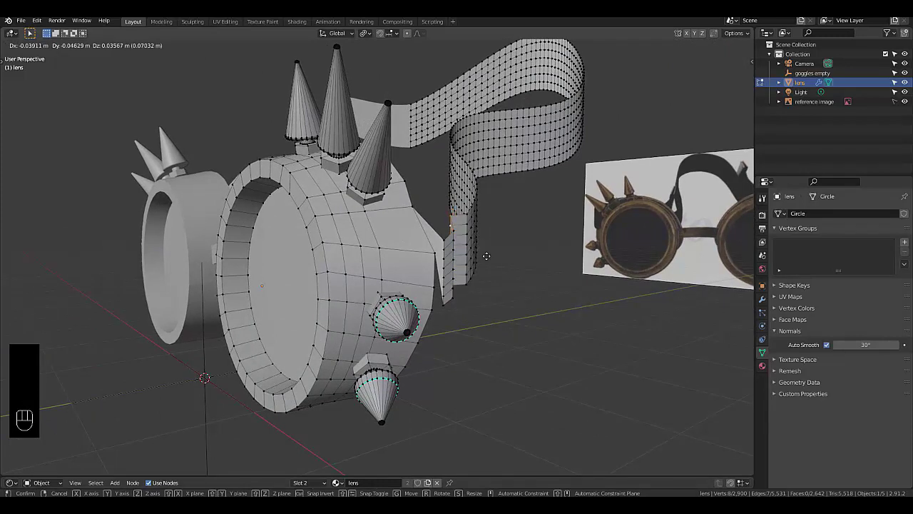
left_click(473, 242)
Step: Turn on proportional editing and shift the strap edge again with soft falloff
key("o")
key("g")
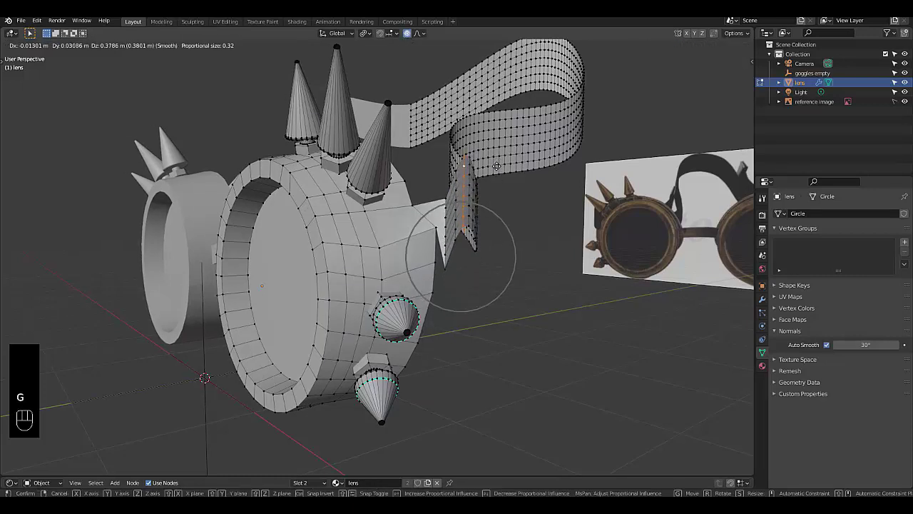
scroll(497, 174, "up", 10)
scroll(495, 190, "down", 2)
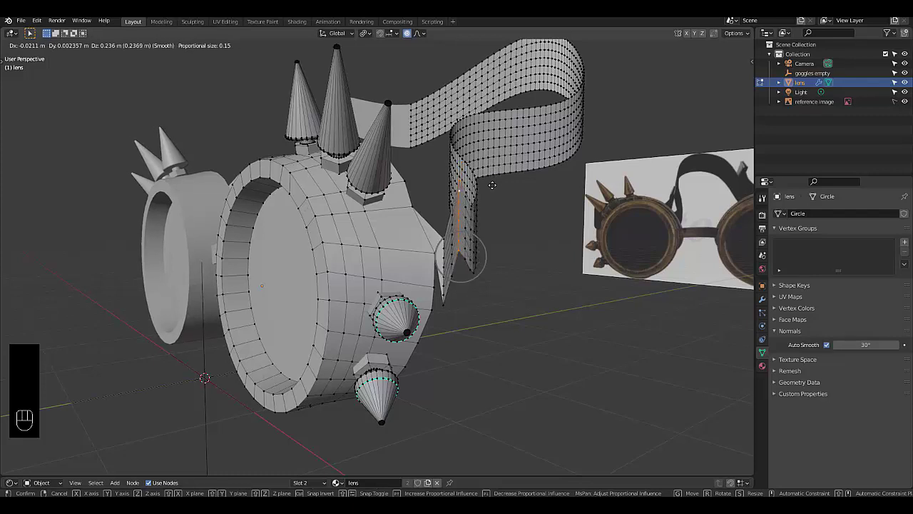
scroll(492, 185, "down", 4)
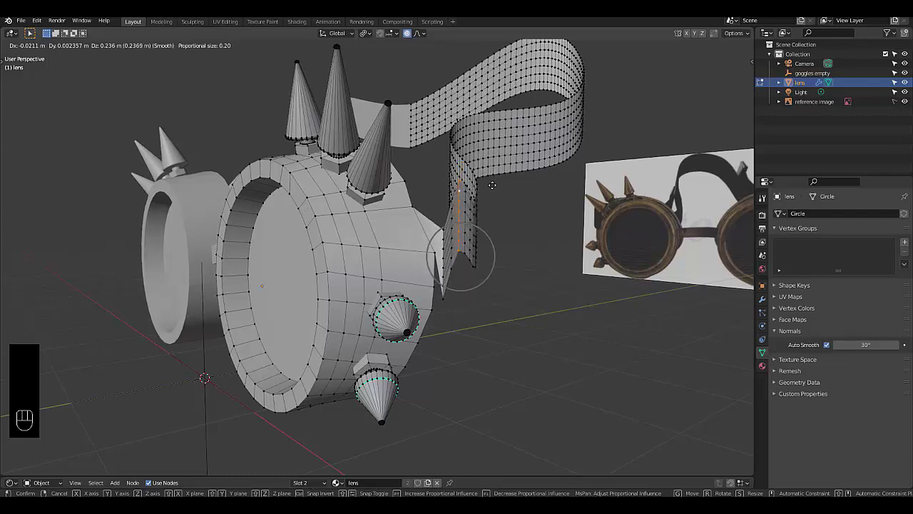
scroll(491, 207, "up", 1)
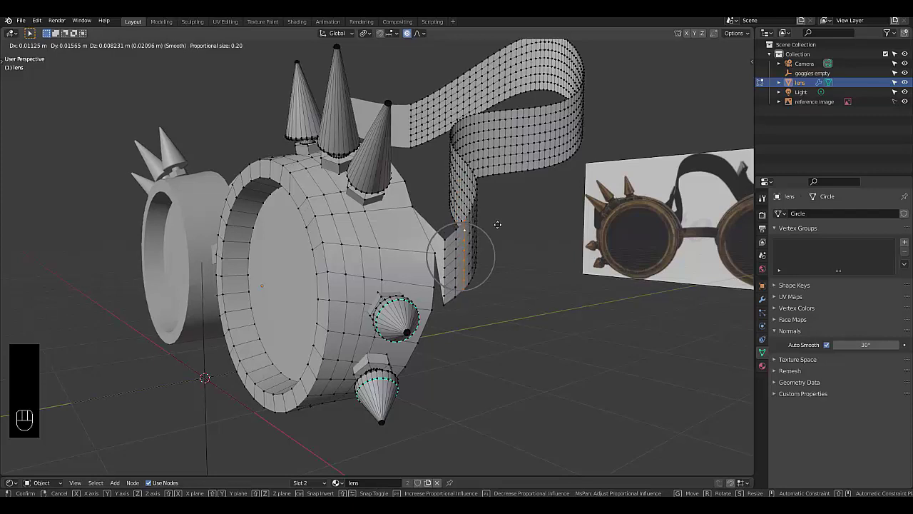
left_click(494, 221)
scroll(446, 259, "up", 2)
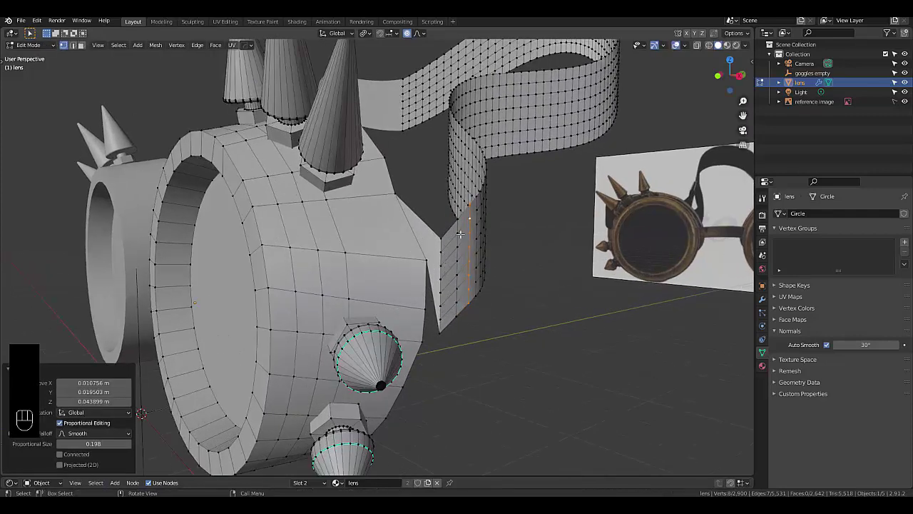
Step: With proportional editing off, move the strap's end edge by −0.03538 X, −0.010355 Y, 0.28219 Z m
left_click(456, 236, "alt")
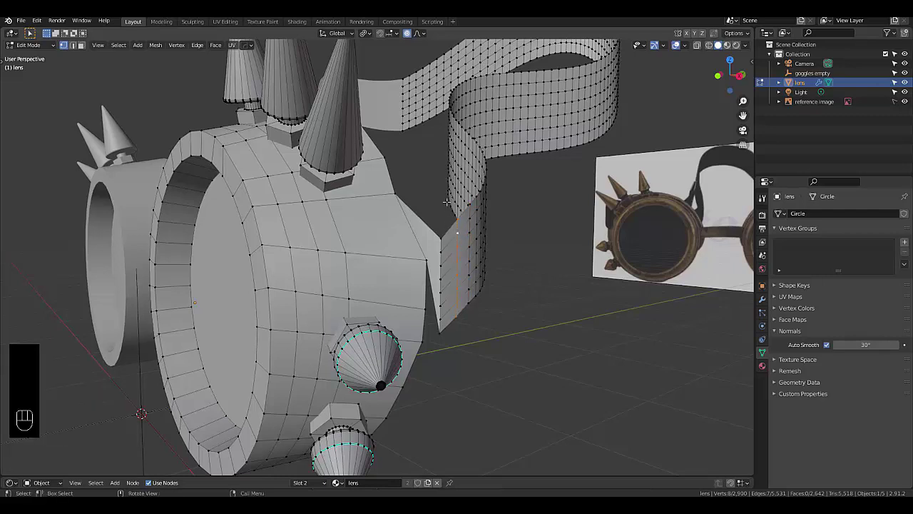
key("g")
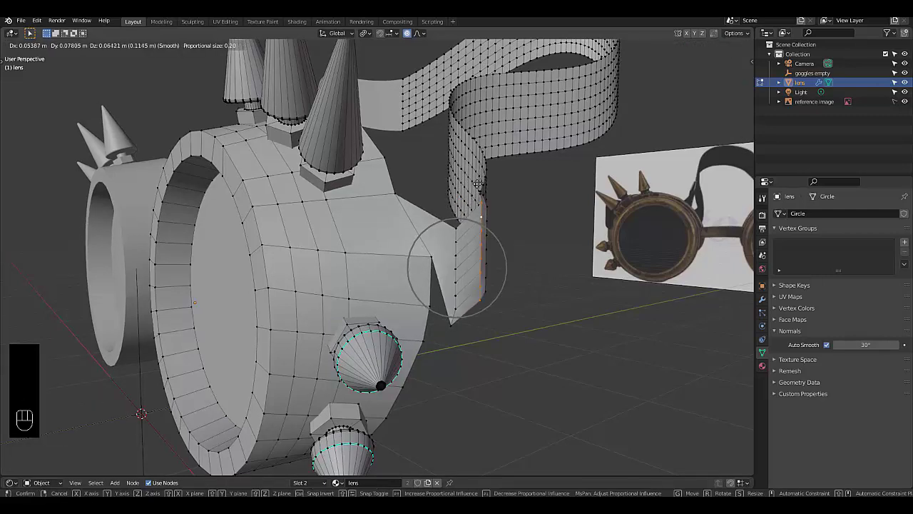
left_click(451, 202)
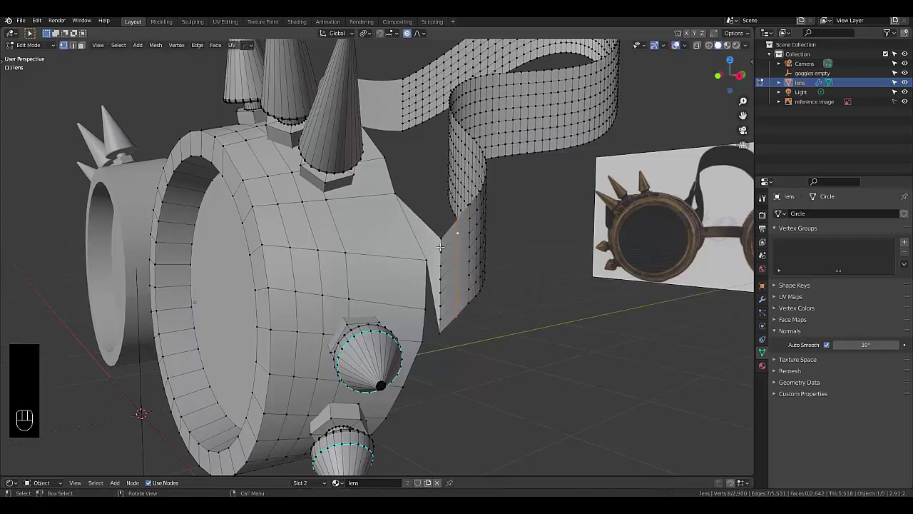
key("ctrl+z")
left_click(406, 33)
key("g")
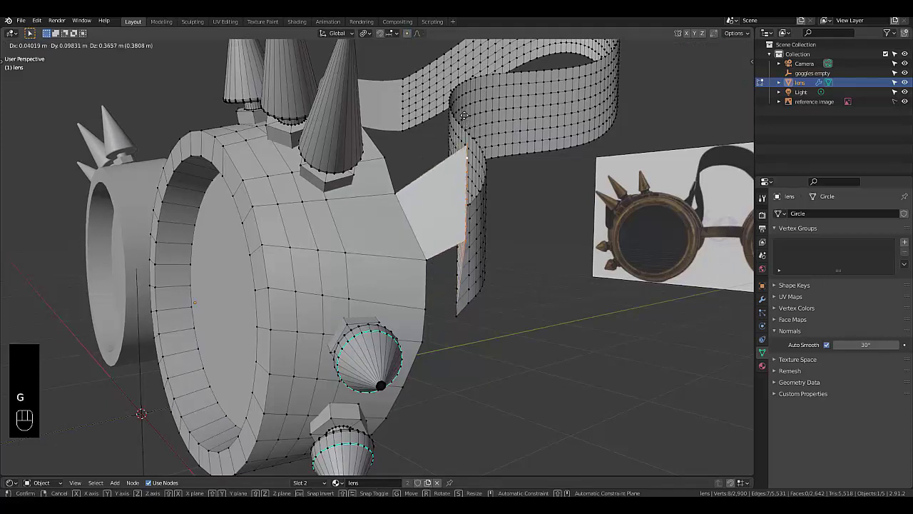
left_click(433, 138)
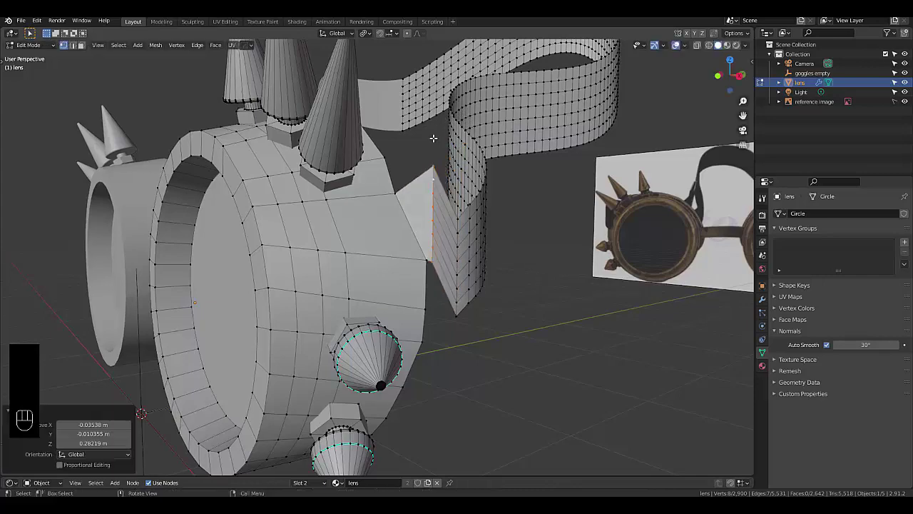
Step: Rotate the flap edge by -3.5° and scale it down to 0.854
scroll(433, 137, "up", 5)
middle_click_drag(433, 138, 453, 153)
key("r")
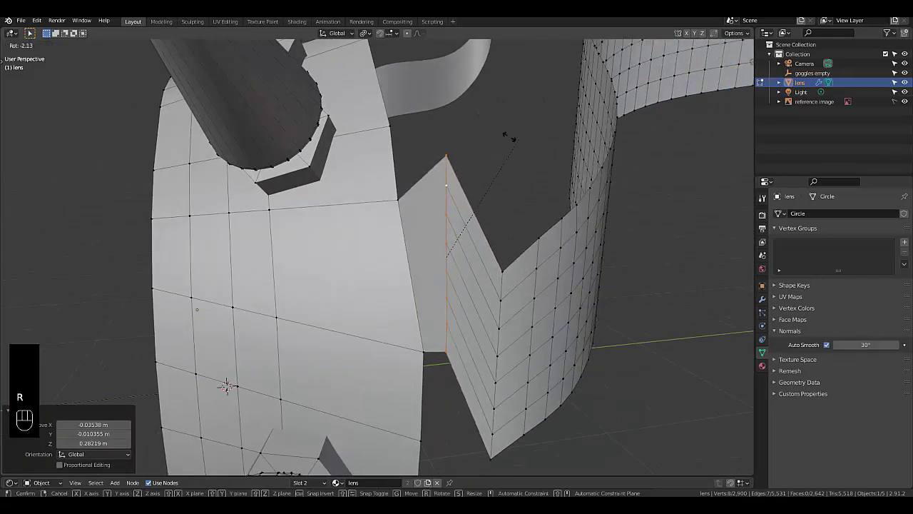
key("x")
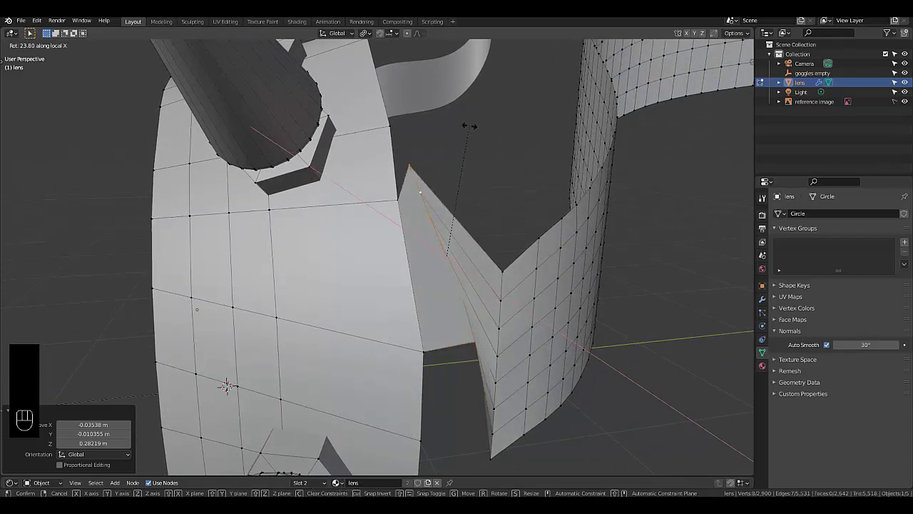
key("z")
key("z")
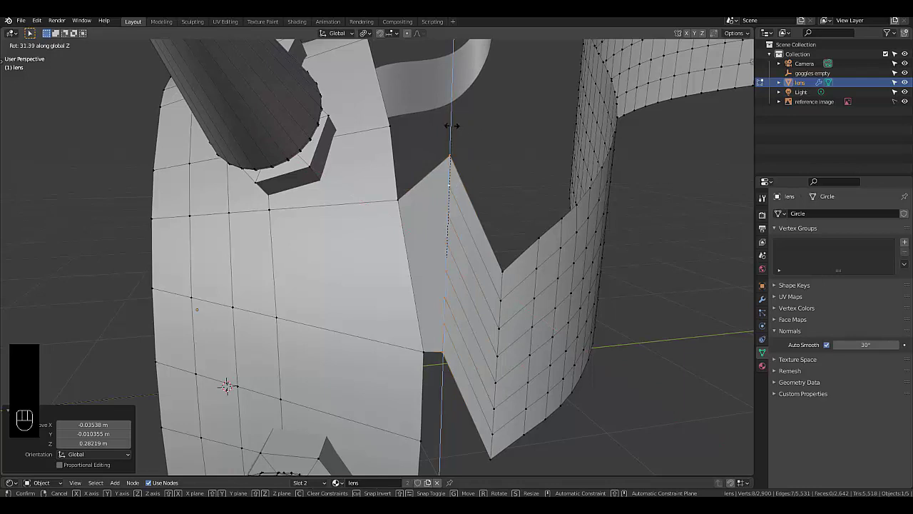
right_click(459, 127)
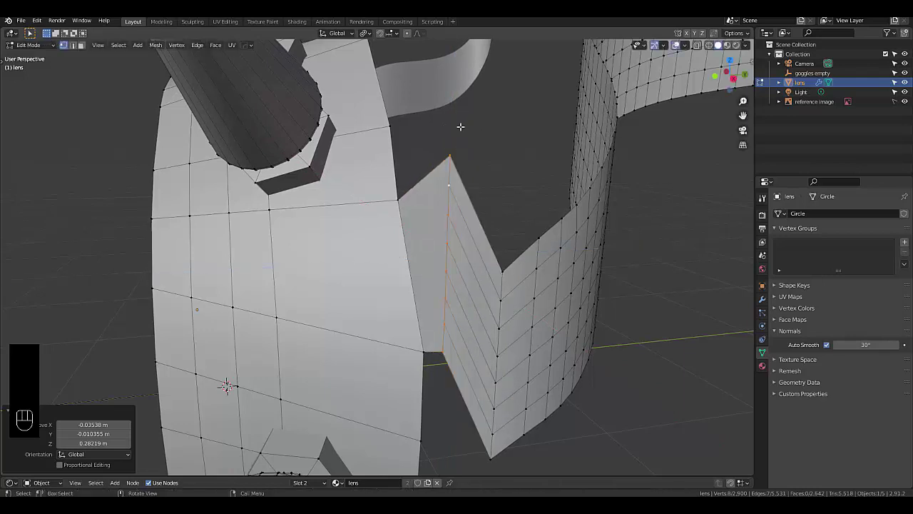
key("r")
left_click(485, 132)
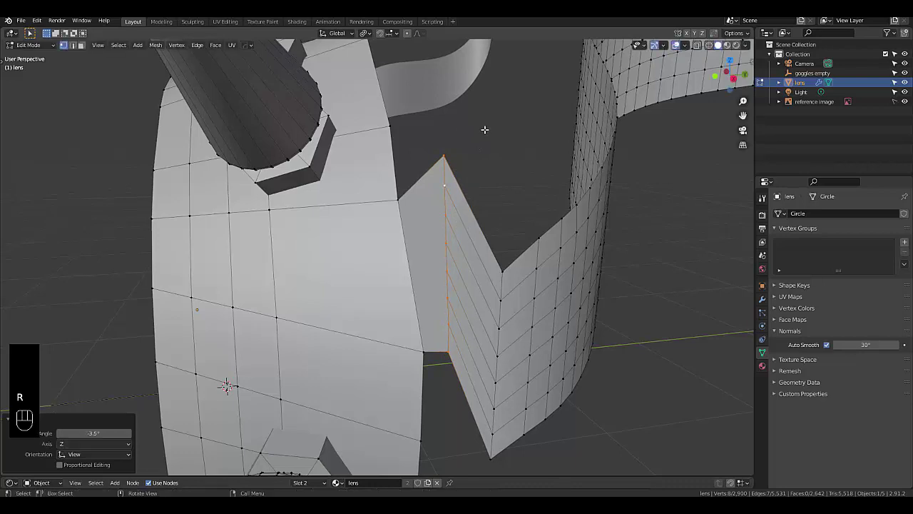
key("s")
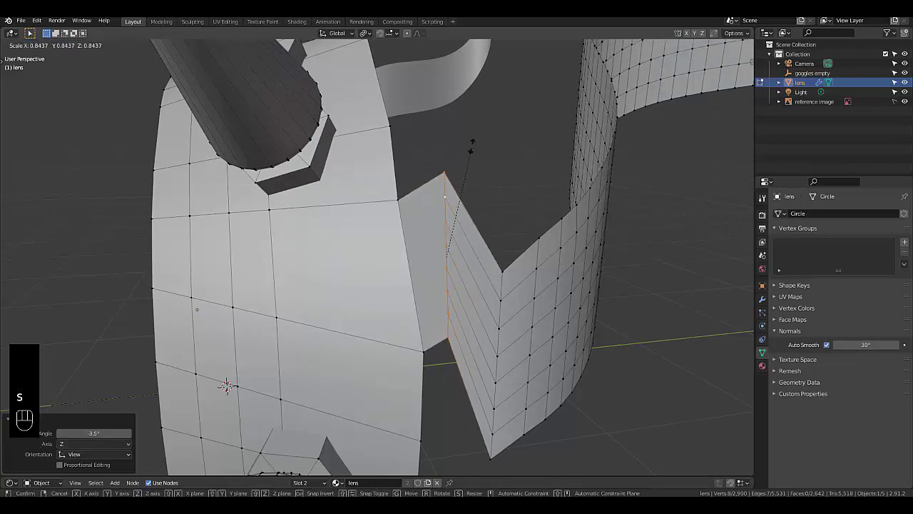
left_click(431, 174)
Step: Rotate the flap edges by -15.6° and move them in against the ring
scroll(431, 175, "up", 3)
middle_click_drag(431, 175, 494, 150)
key("r")
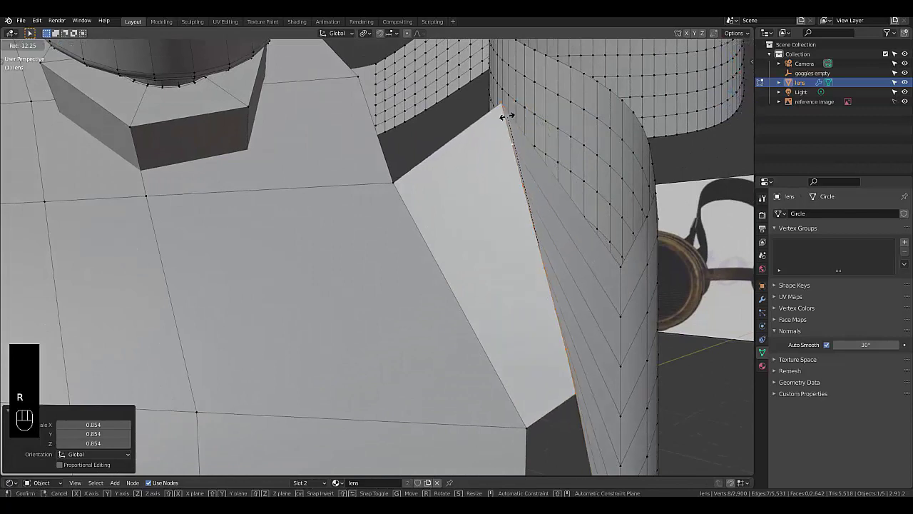
left_click(499, 120)
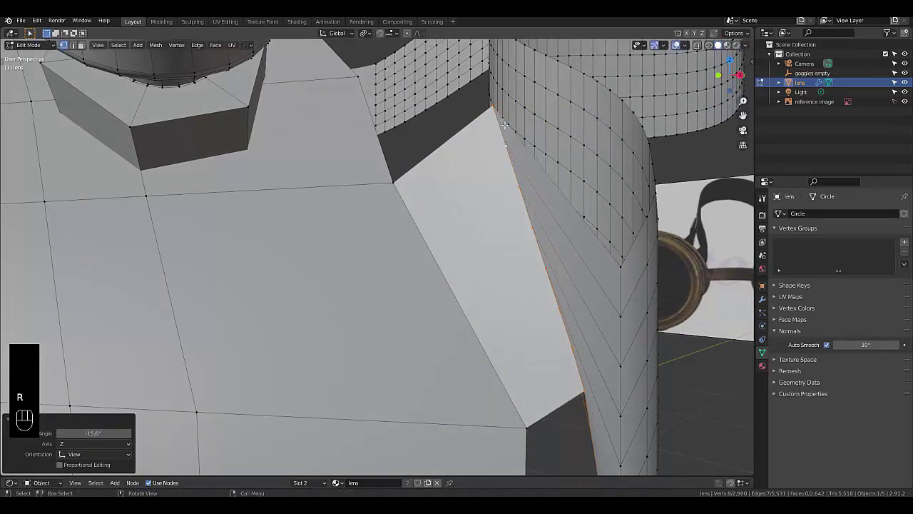
key("g")
left_click(471, 151)
Step: Select the flap's vertical edge loop and scale it to 0.744
middle_click_drag(470, 151, 506, 264)
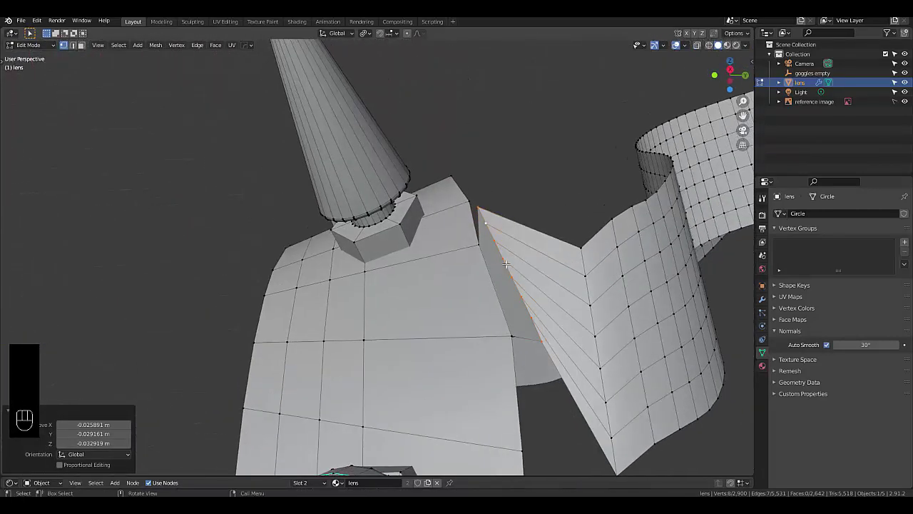
left_click(594, 344, "alt")
key("s")
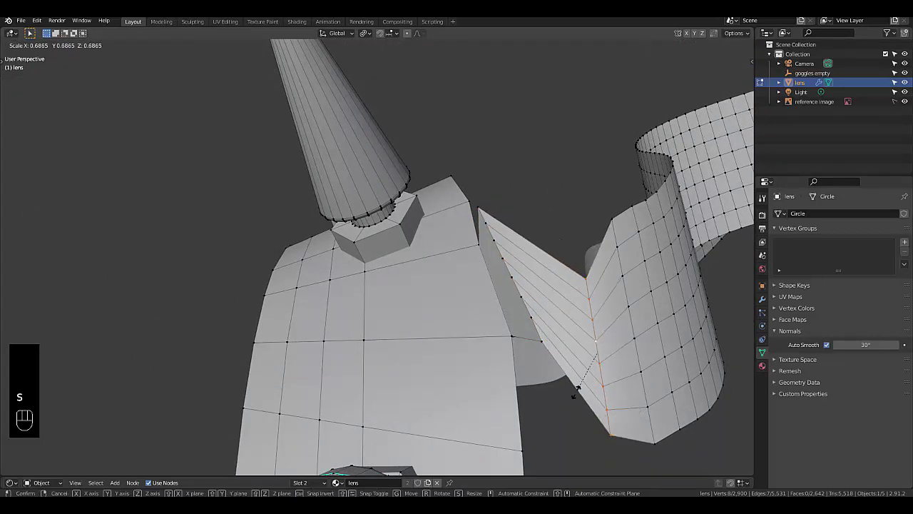
left_click(575, 394)
Step: Select the edge loop running down the side of the ring band
middle_click_drag(575, 394, 575, 353)
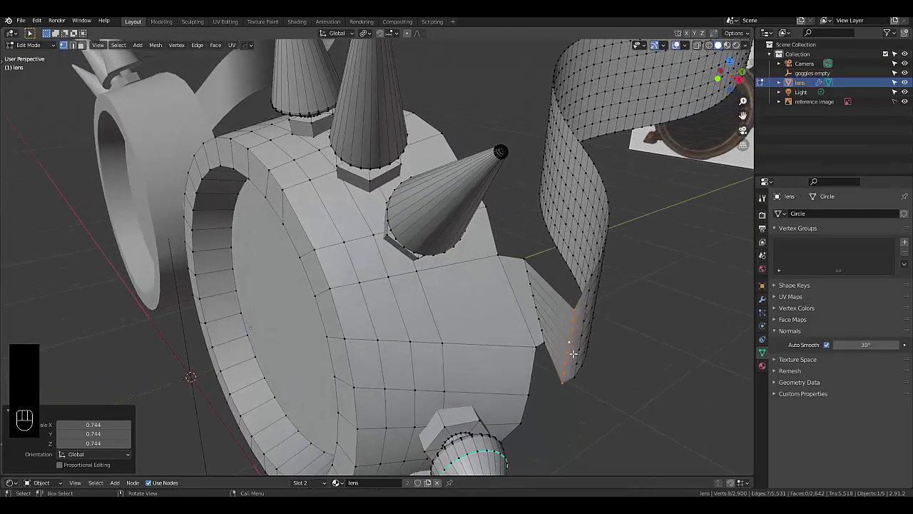
scroll(575, 354, "down", 4)
scroll(558, 339, "up", 2)
scroll(559, 339, "up", 4)
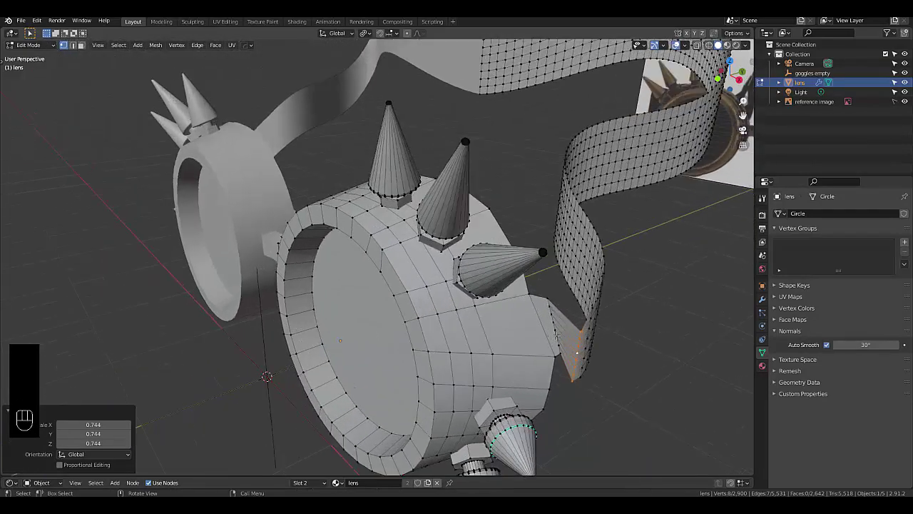
middle_click_drag(558, 338, 540, 284)
scroll(546, 289, "up", 4)
left_click(550, 289)
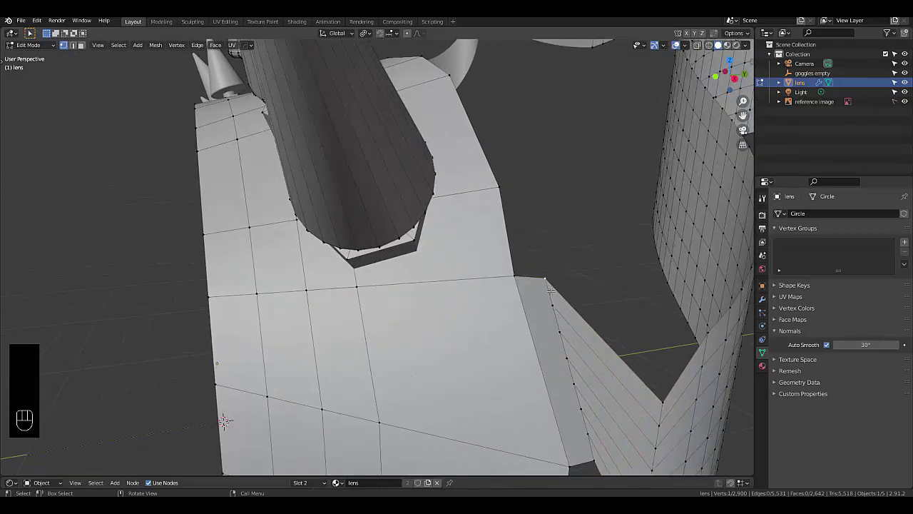
left_click(555, 314, "alt")
Step: Undo repeatedly to revert the flap edits back to the straight strap join
scroll(580, 251, "down", 5)
key("ctrl+z")
key("ctrl+z")
key("ctrl+z")
key("ctrl+z")
key("ctrl+z")
key("ctrl+z")
key("ctrl+z")
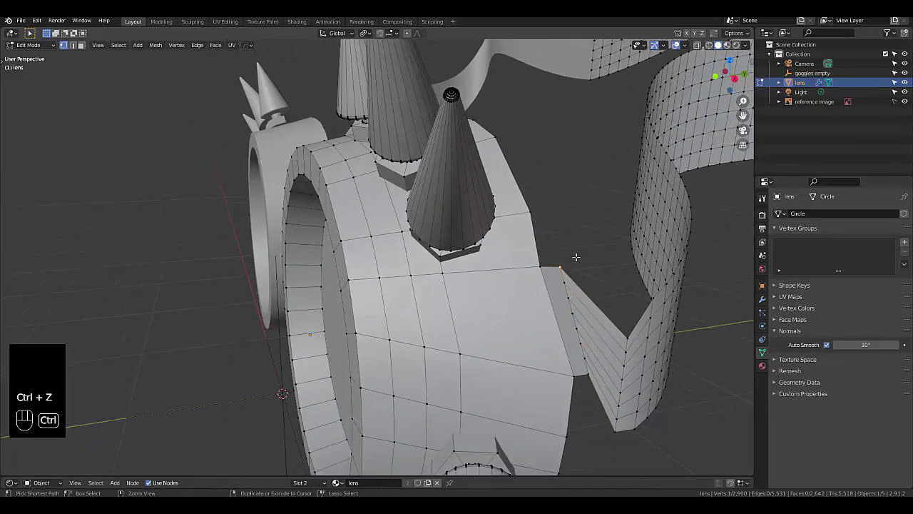
key("ctrl+z")
key("ctrl+z")
key("ctrl+z")
key("ctrl+z")
key("ctrl+z")
key("ctrl+z")
key("ctrl+z")
key("ctrl+z")
key("ctrl+z")
key("ctrl+z")
key("ctrl+z")
key("ctrl+z")
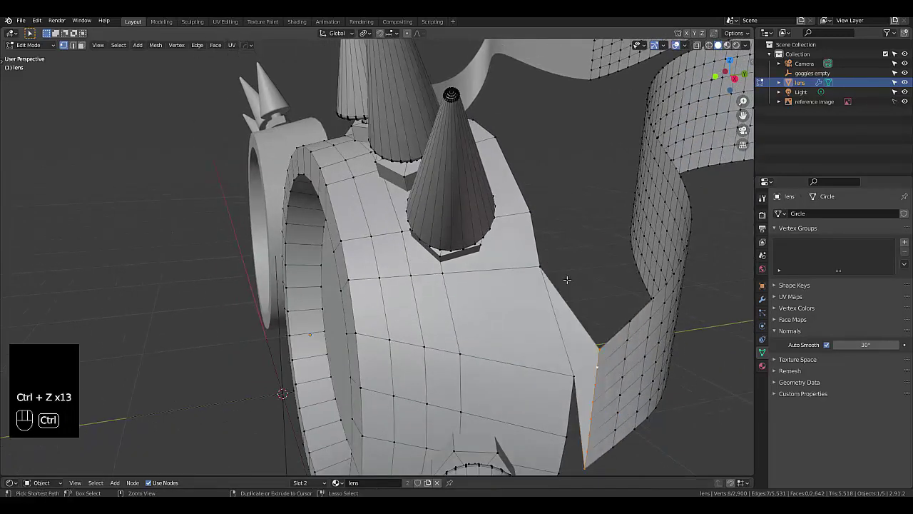
key("ctrl+z")
key("ctrl+z")
key("ctrl+z")
key("ctrl+z")
key("ctrl+z")
key("ctrl+z")
key("ctrl+z")
key("ctrl+z")
key("ctrl+z")
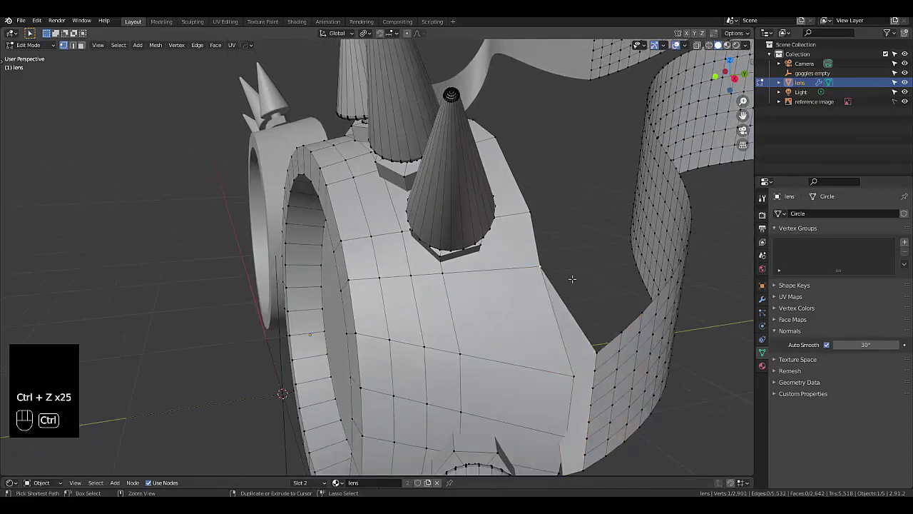
key("ctrl+z")
key("ctrl+z")
key("ctrl+z")
key("ctrl+z")
key("ctrl+z")
key("ctrl+z")
key("ctrl+z")
key("ctrl+z")
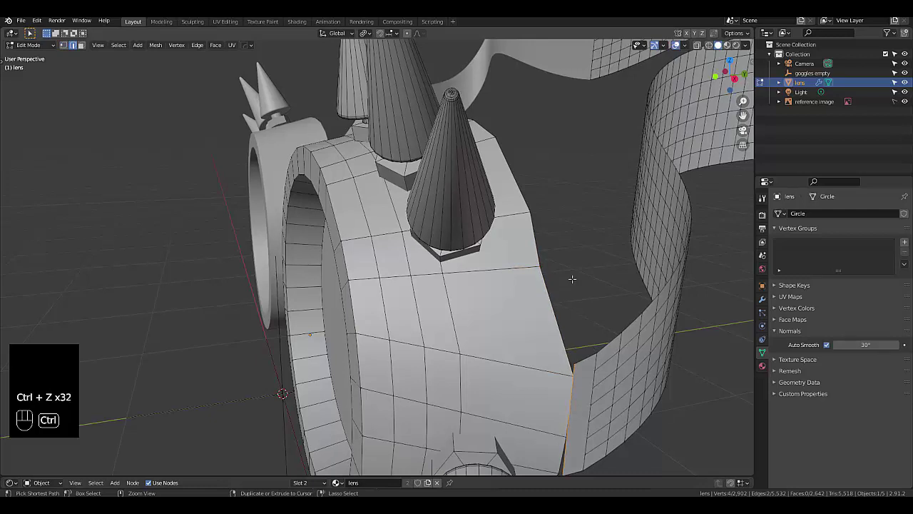
key("ctrl+z")
key("ctrl+z")
key("ctrl+z")
key("ctrl+z")
key("ctrl+z")
key("ctrl+z")
key("ctrl+z")
key("ctrl+z")
key("ctrl+z")
key("ctrl+z")
key("ctrl+z")
key("ctrl+z")
key("ctrl+z")
key("ctrl+z")
key("ctrl+z")
key("ctrl+z")
key("ctrl+z")
key("ctrl+z")
key("ctrl+z")
key("ctrl+z")
key("ctrl+z")
key("ctrl+z")
key("ctrl+z")
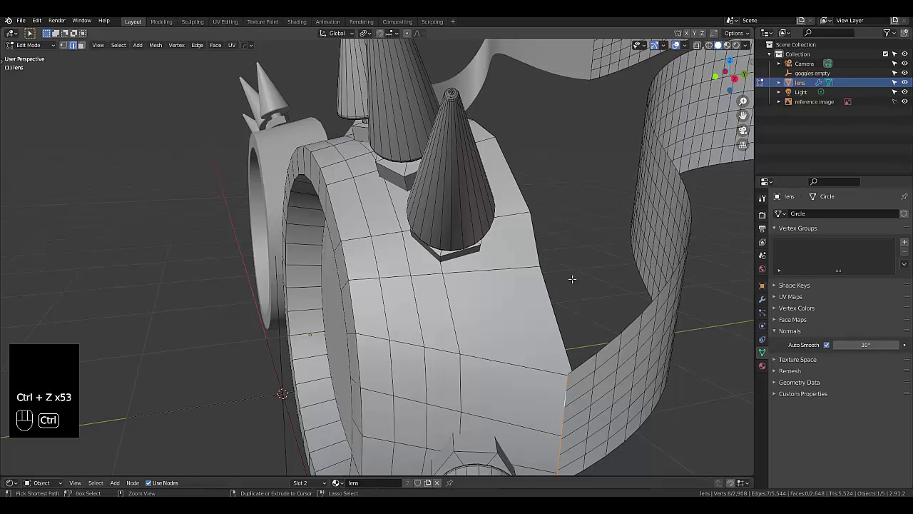
key("ctrl+z")
Step: Orbit and zoom around the lens and strap to inspect the restored join
middle_click_drag(572, 278, 517, 295)
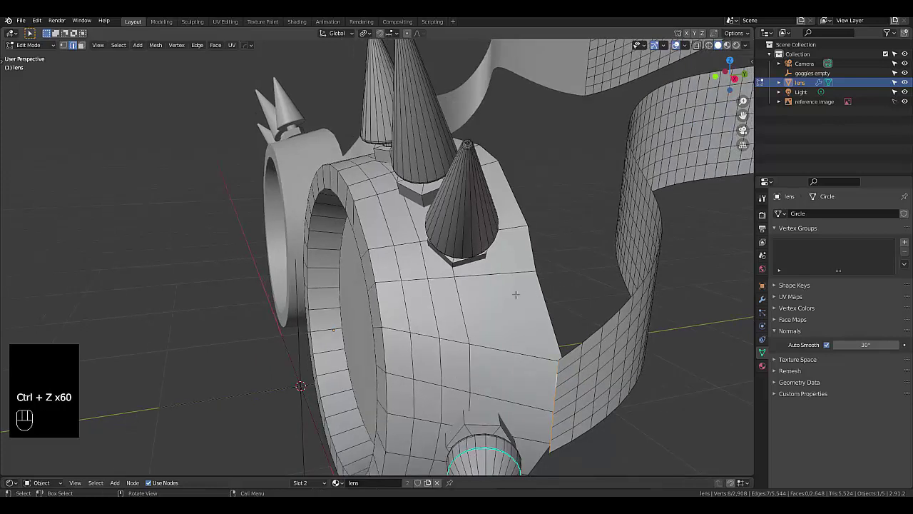
scroll(517, 296, "down", 5)
scroll(595, 334, "up", 5)
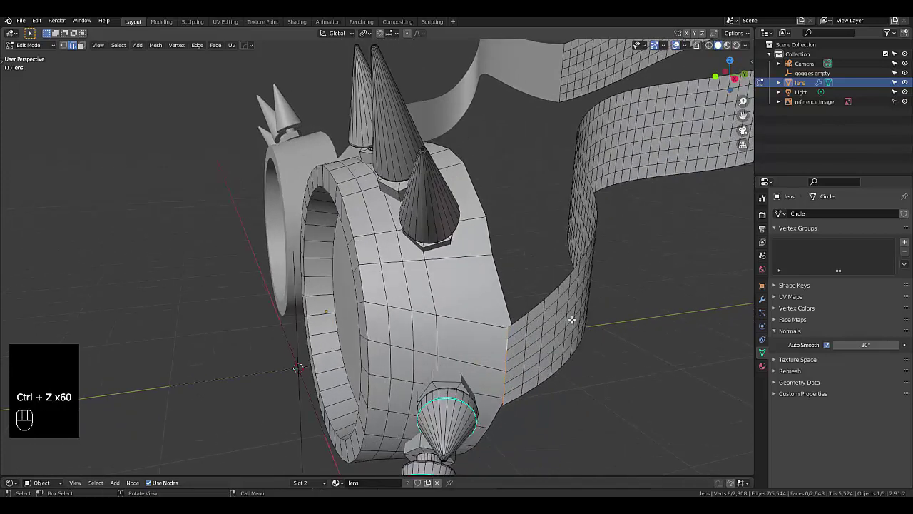
scroll(588, 331, "down", 3)
scroll(537, 335, "up", 6)
scroll(564, 330, "down", 3)
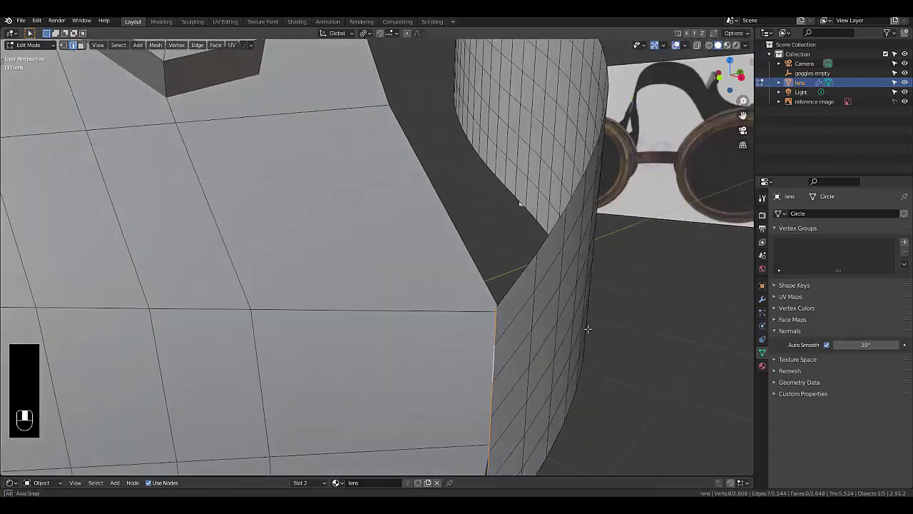
scroll(592, 326, "up", 3)
middle_click_drag(593, 326, 533, 383)
scroll(533, 382, "up", 3)
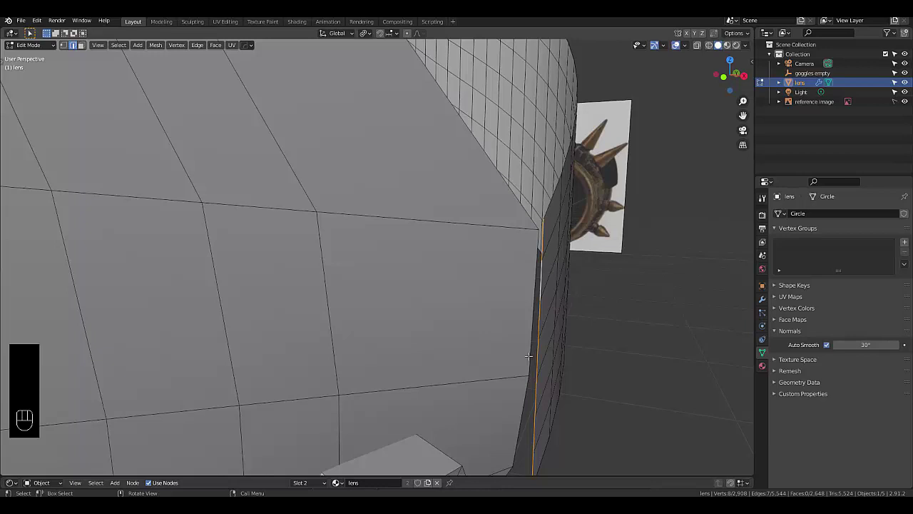
Step: In face mode, select the seven faces of the strap's end column beside the ring
key("3")
middle_click_drag(529, 334, 516, 249)
left_click(513, 229)
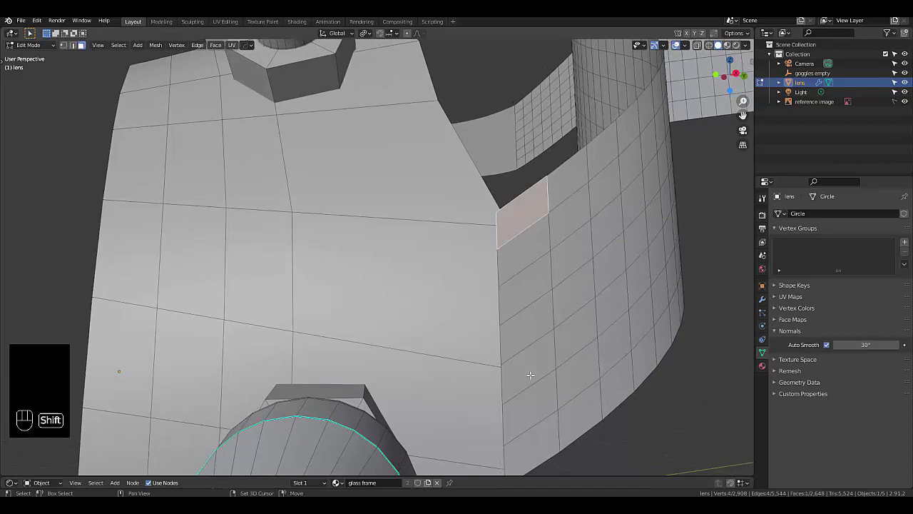
left_click(538, 444, "shift")
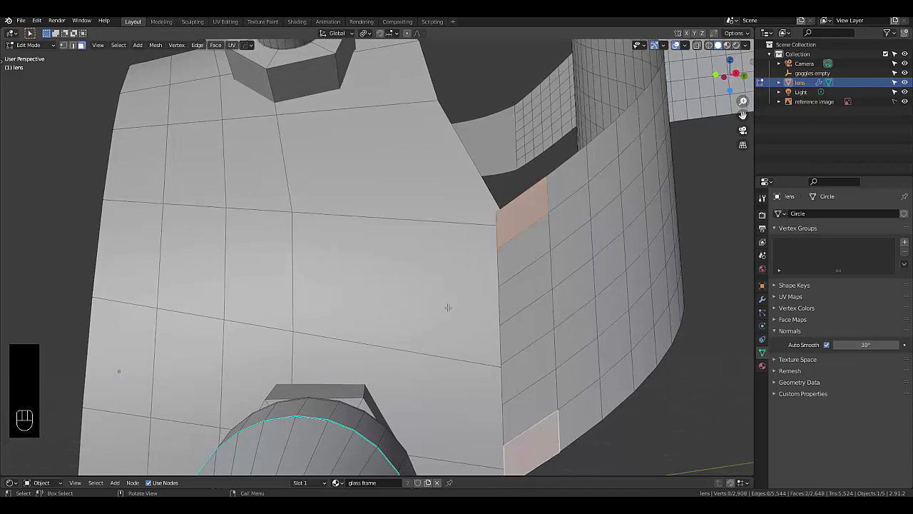
left_click(510, 255, "shift")
left_click(538, 290, "shift")
left_click(538, 327, "shift")
left_click(539, 363, "shift")
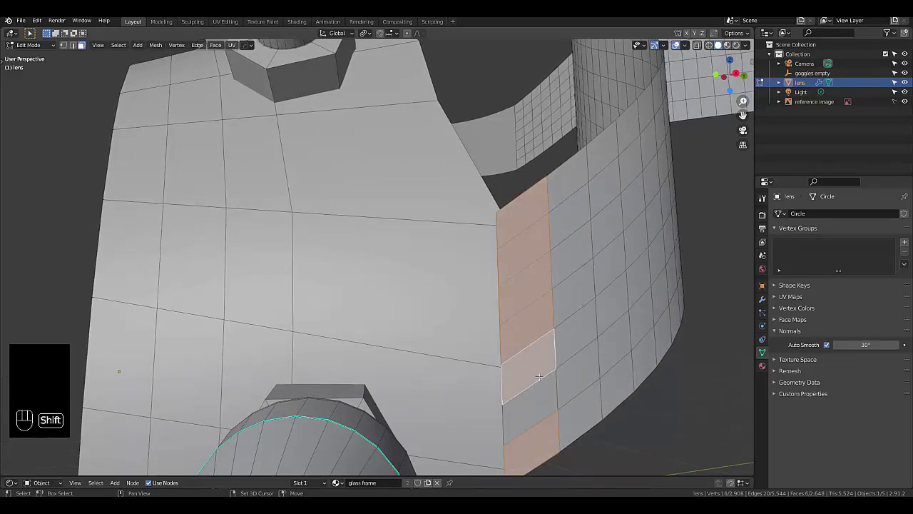
left_click(544, 399, "shift")
Step: Bring up the face context menu, then dismiss it without choosing an operation
right_click(374, 294)
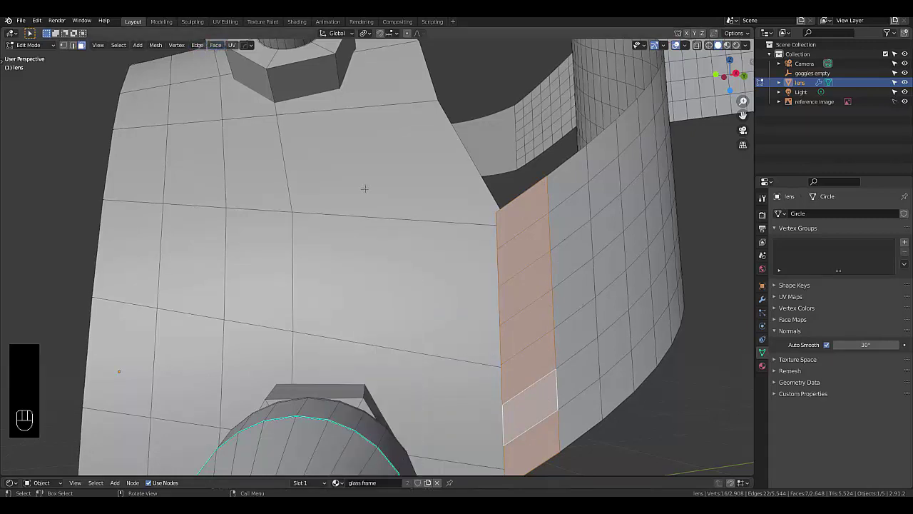
right_click(442, 209)
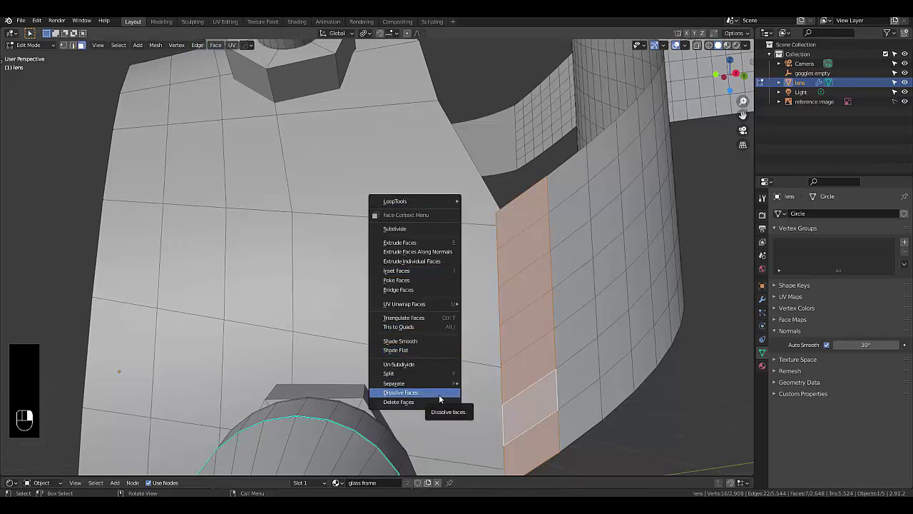
mouse_move(436, 390)
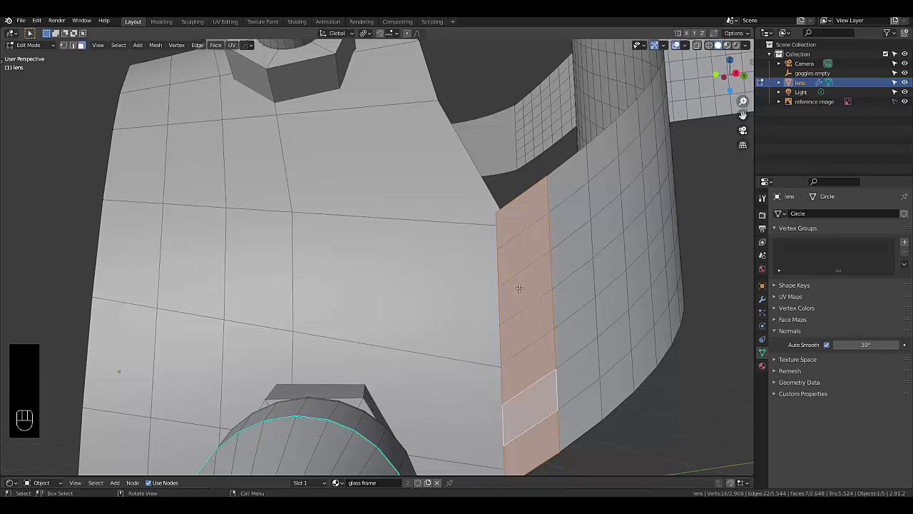
middle_click_drag(519, 288, 416, 252)
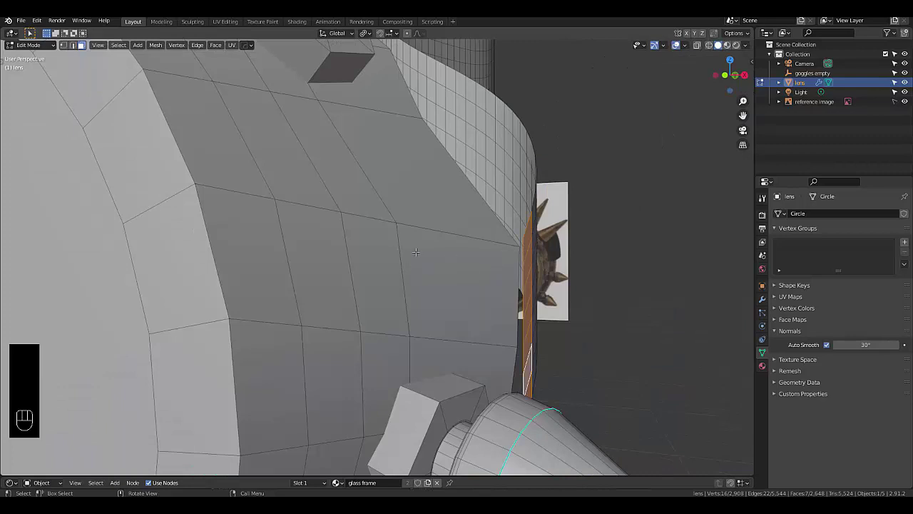
Step: With proportional editing on, soft-scale the selected strap face strip
left_click(407, 33)
middle_click_drag(625, 316, 578, 345)
key("s")
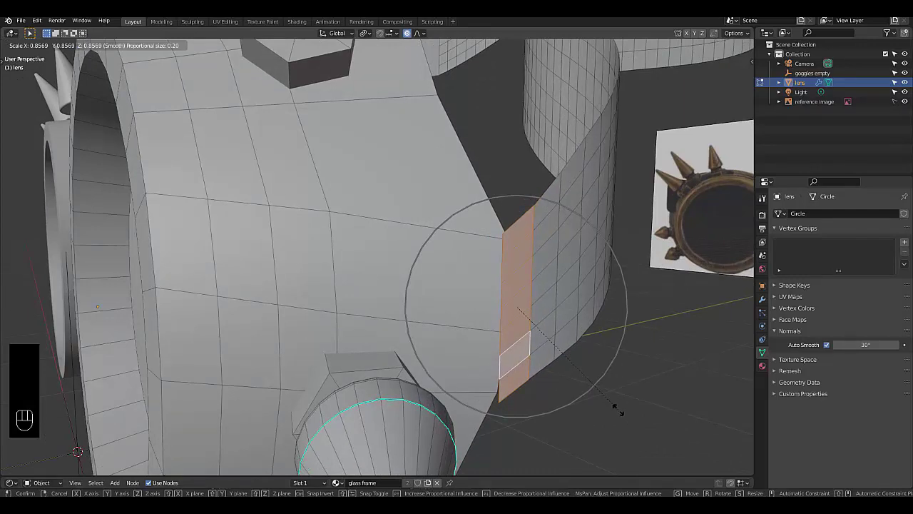
right_click(617, 409)
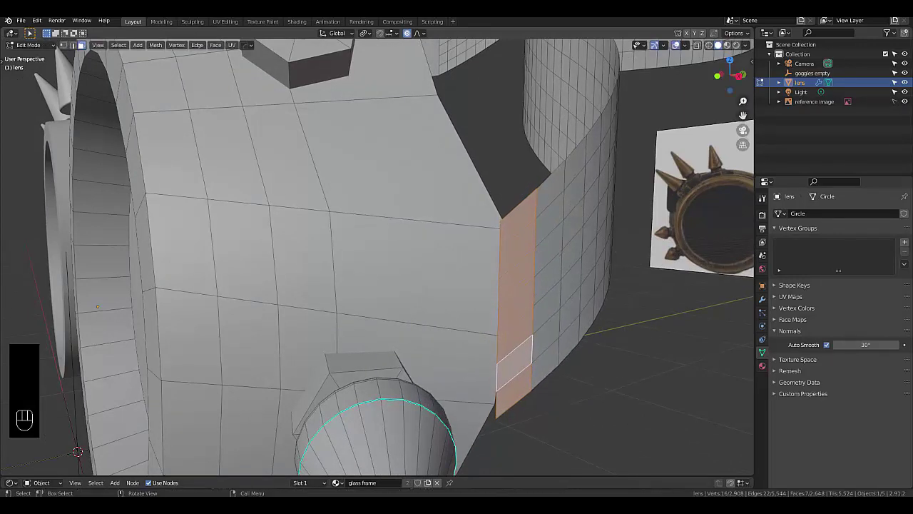
key("s")
left_click(598, 394)
scroll(598, 393, "down", 4)
middle_click_drag(598, 394, 579, 404)
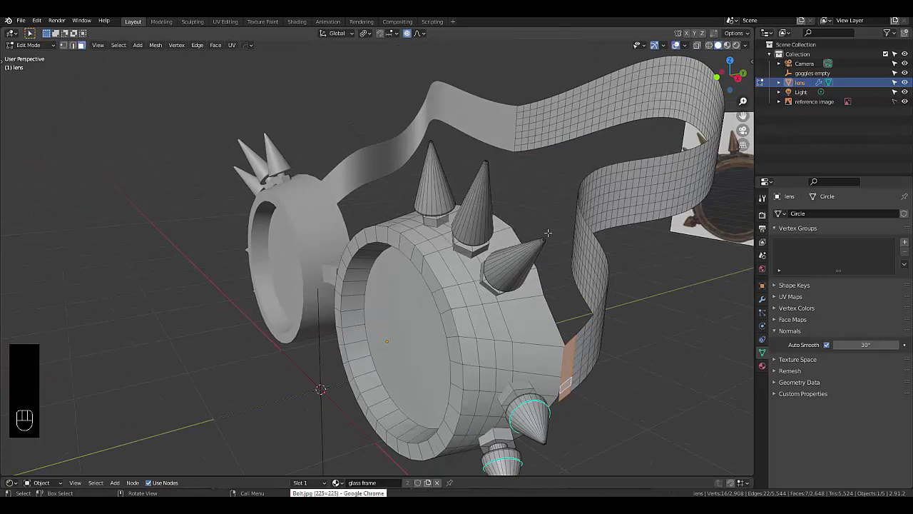
Step: Separate the lens mesh by loose parts via F3 'sep', producing lens through lens.006
scroll(544, 288, "down", 3)
scroll(562, 305, "up", 3)
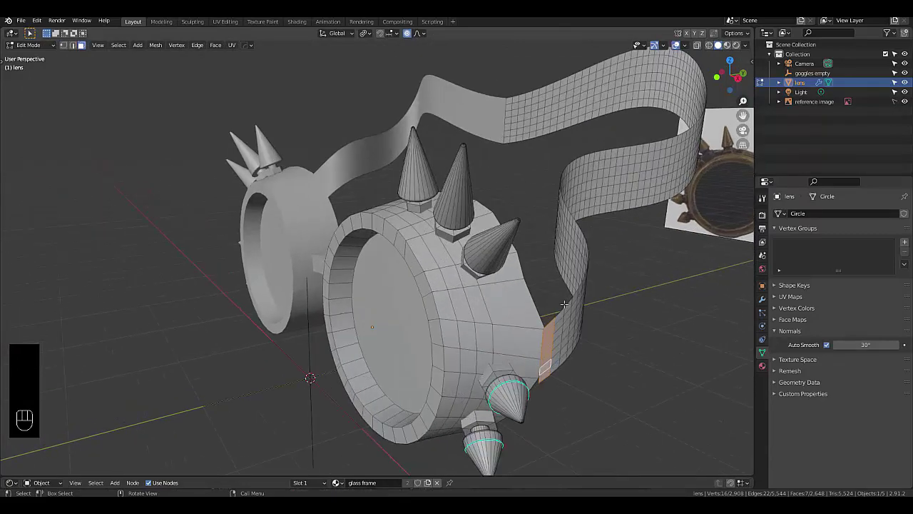
key("F3")
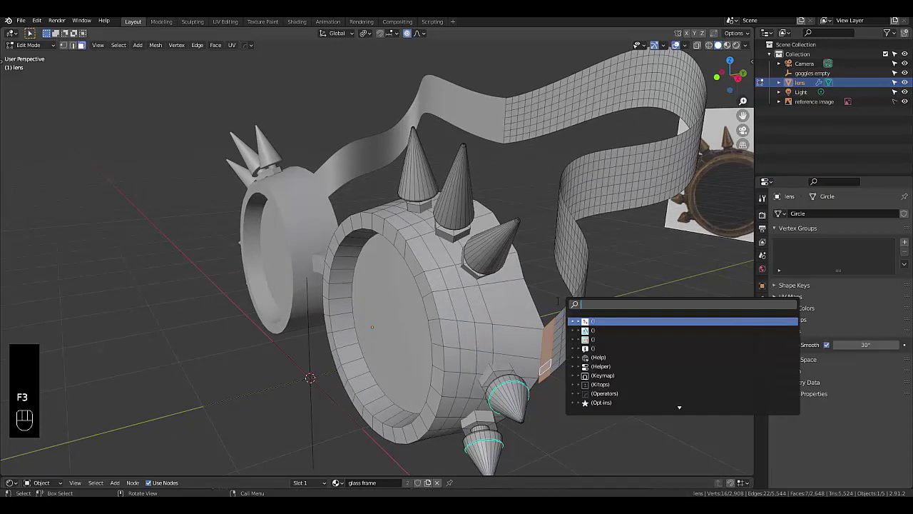
type("se")
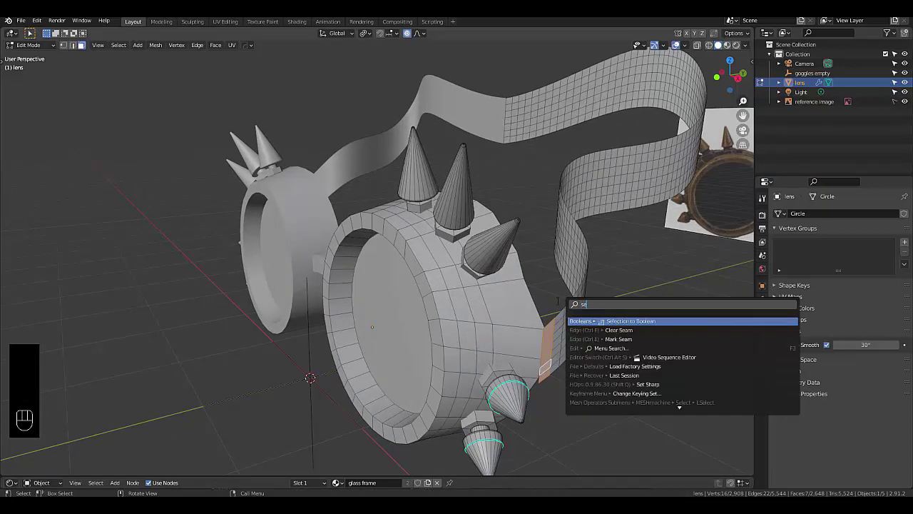
type("p")
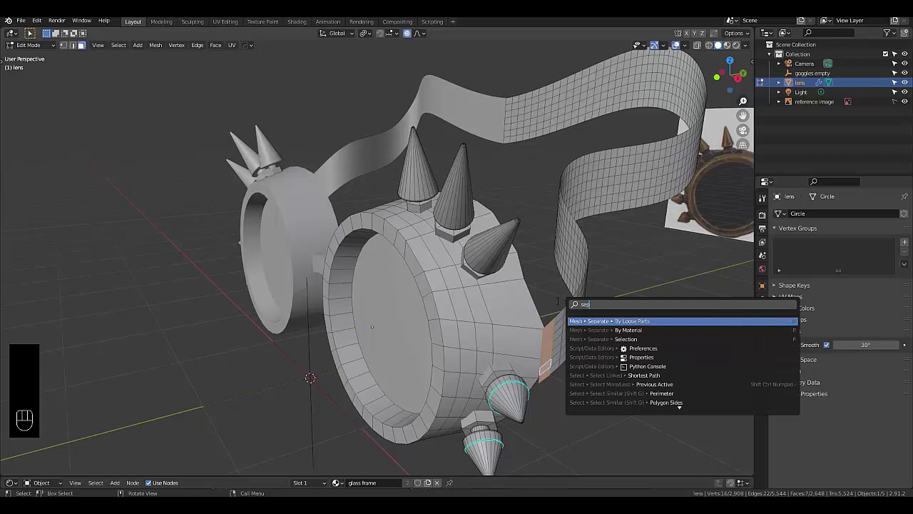
left_click(609, 322)
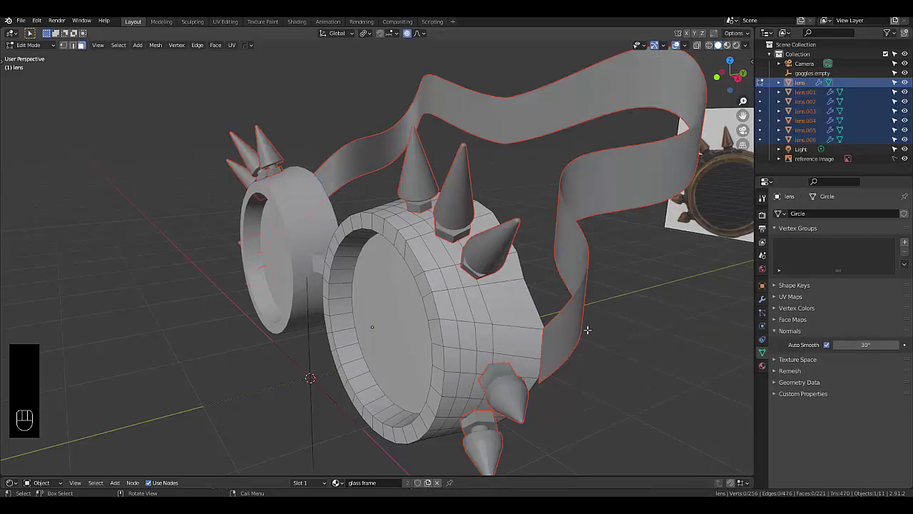
middle_click_drag(569, 341, 558, 329)
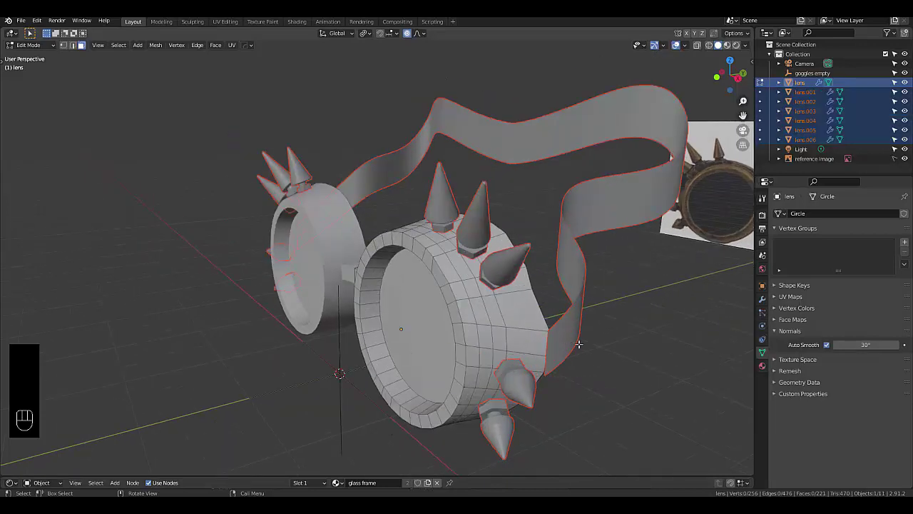
left_click(573, 323)
Step: Return to Object Mode and select the strap object lens.006
key("Tab")
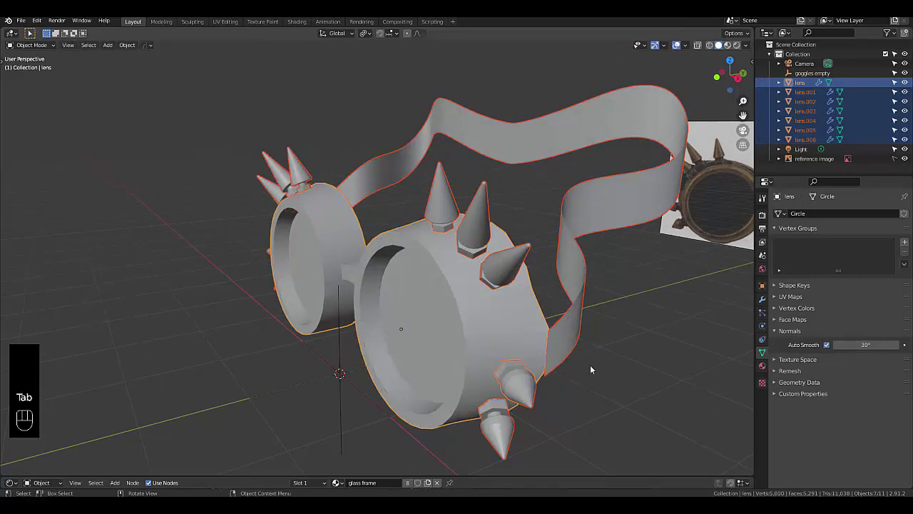
left_click(566, 313)
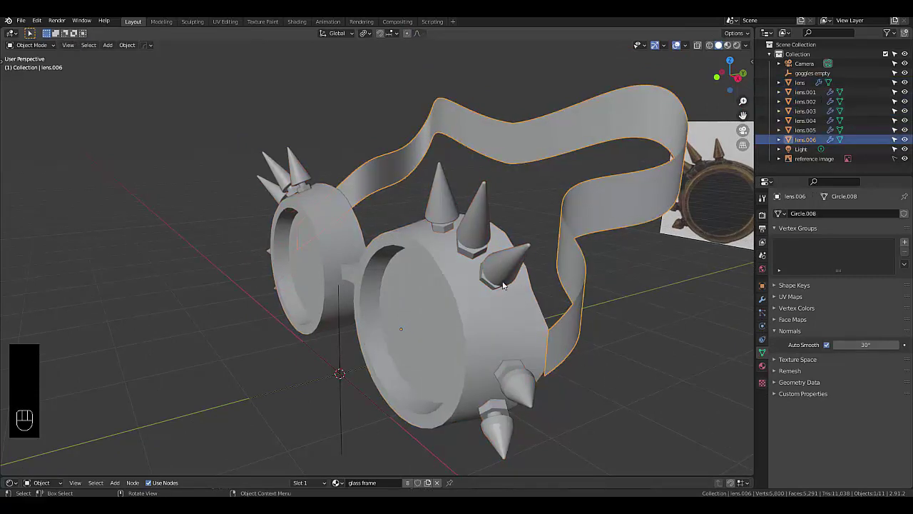
left_click(487, 275)
left_click(585, 328)
scroll(563, 333, "up", 2)
scroll(546, 348, "down", 4)
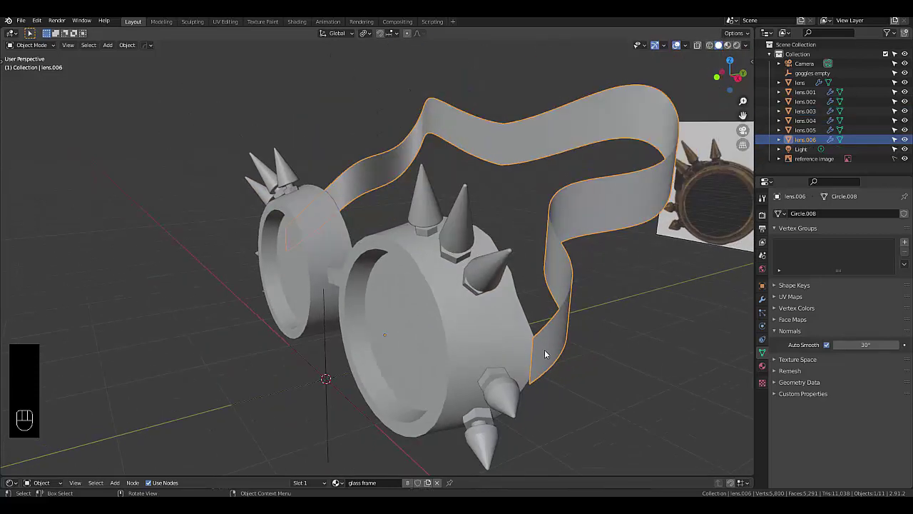
scroll(544, 354, "up", 4)
scroll(544, 355, "up", 1)
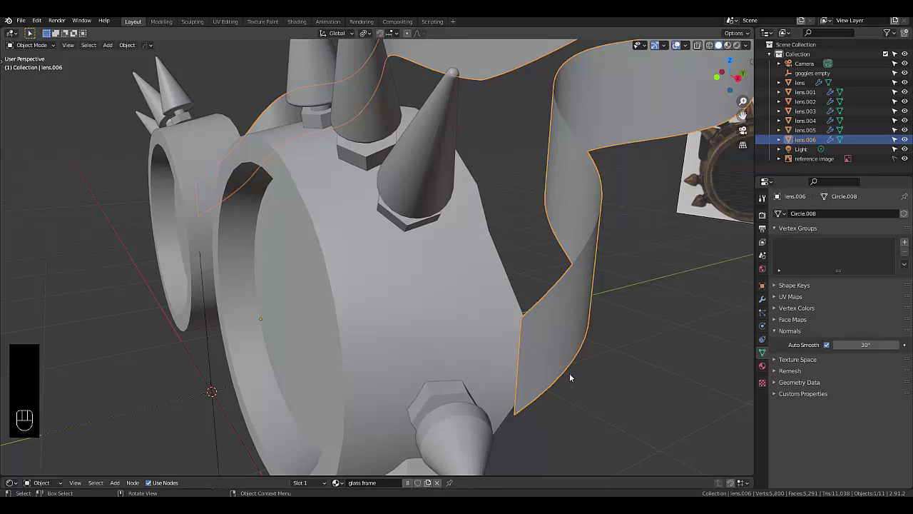
Step: Convert lens.006 from a mesh to a curve with Object > Convert To > Curve
left_click(129, 45)
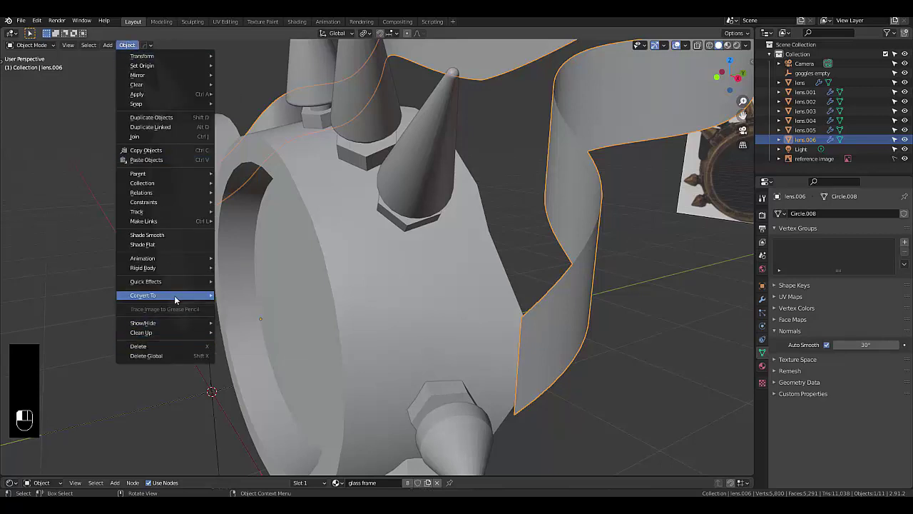
mouse_move(174, 295)
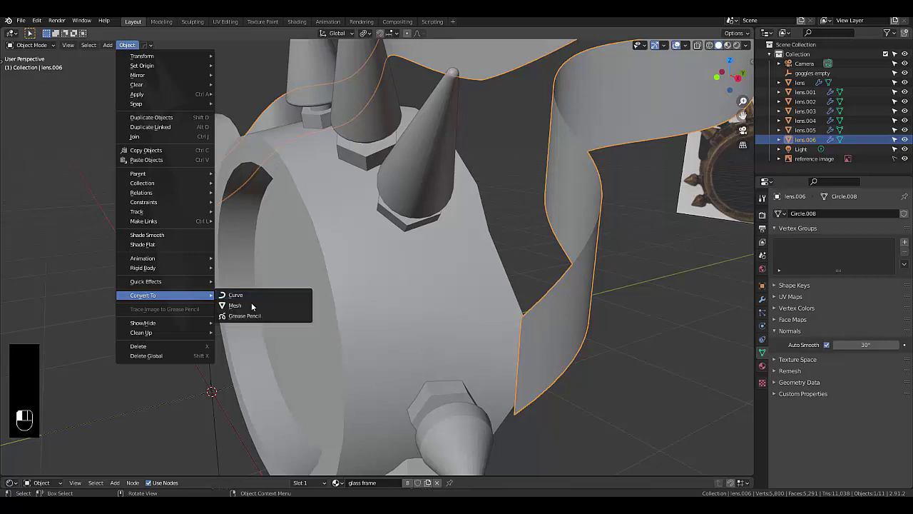
left_click(251, 294)
scroll(300, 301, "down", 6)
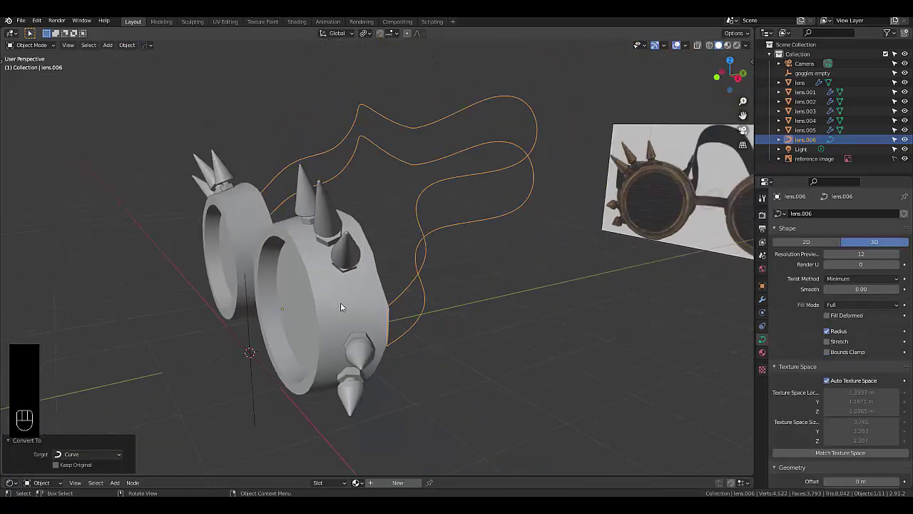
scroll(358, 306, "up", 3)
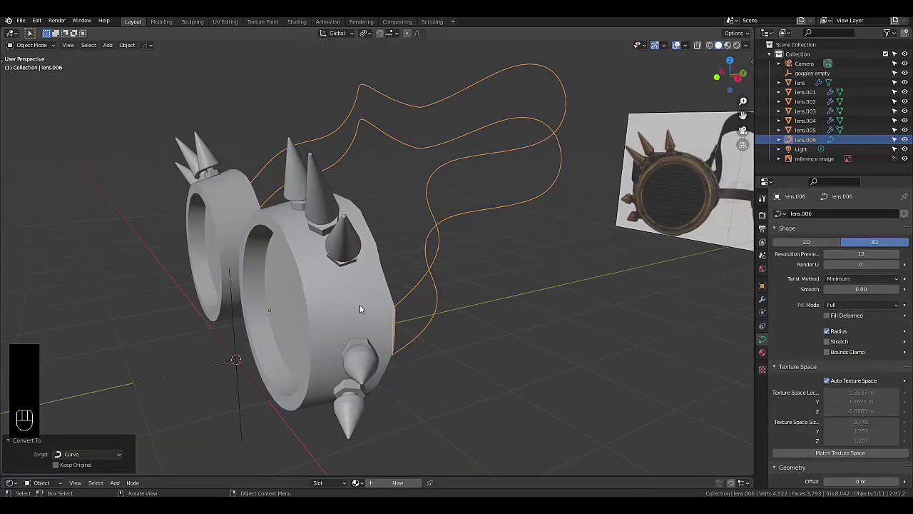
Step: Undo the curve conversion so lens.006 is a mesh band again
key("ctrl+z")
scroll(402, 300, "up", 5)
middle_click_drag(413, 324, 450, 311)
scroll(449, 311, "up", 2)
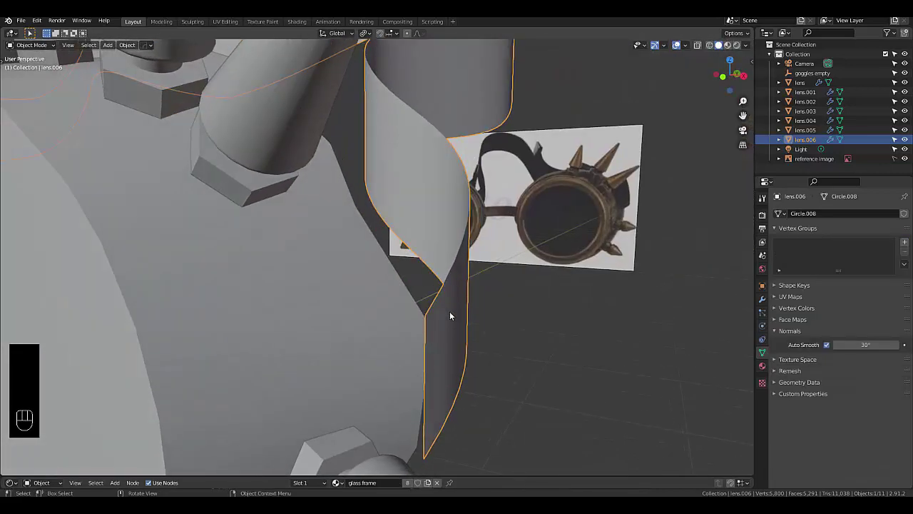
Step: From the front view, scale the strap uniformly to 0.937
key("KP_1")
scroll(448, 314, "down", 3)
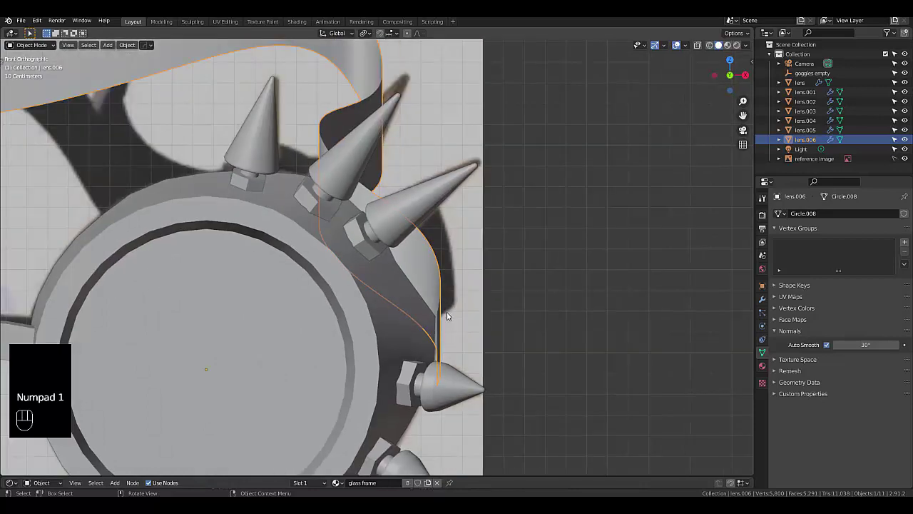
scroll(447, 321, "down", 3)
scroll(354, 366, "up", 3)
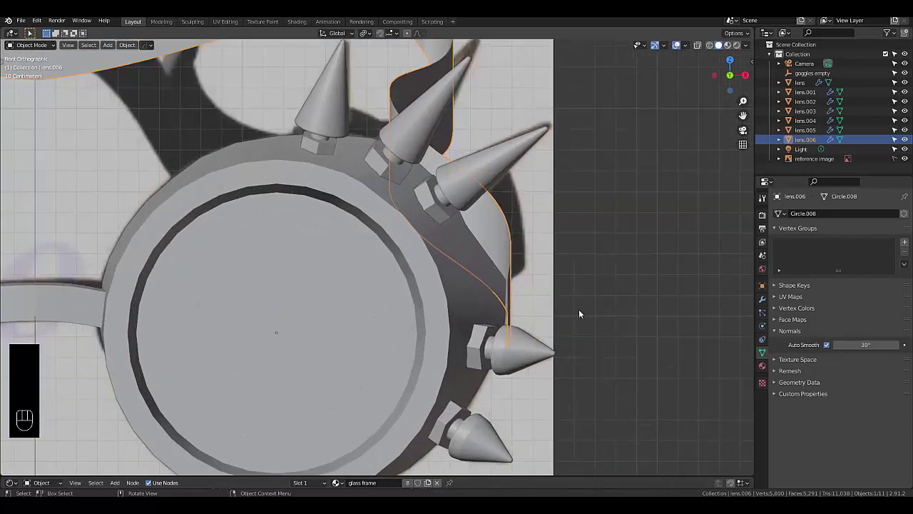
key("s")
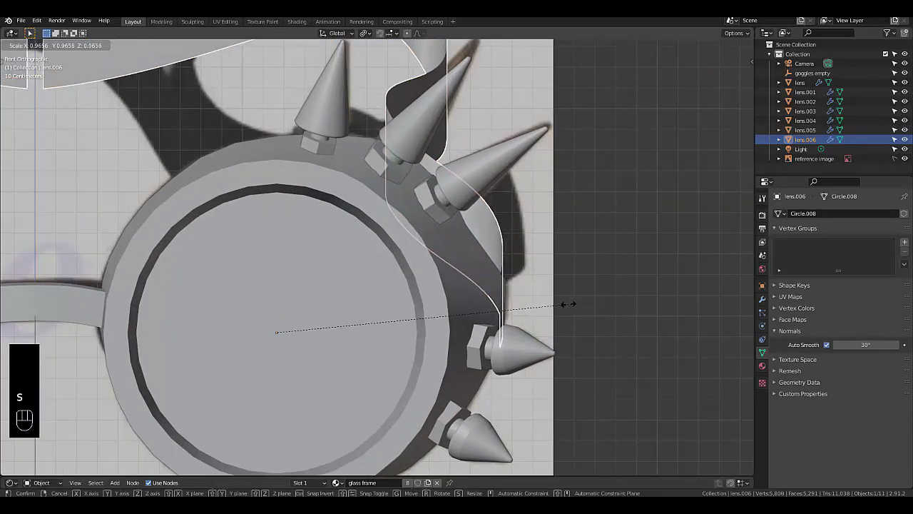
left_click(559, 301)
middle_click_drag(559, 302, 479, 317)
scroll(477, 315, "up", 4)
scroll(477, 313, "down", 2)
scroll(400, 264, "up", 2)
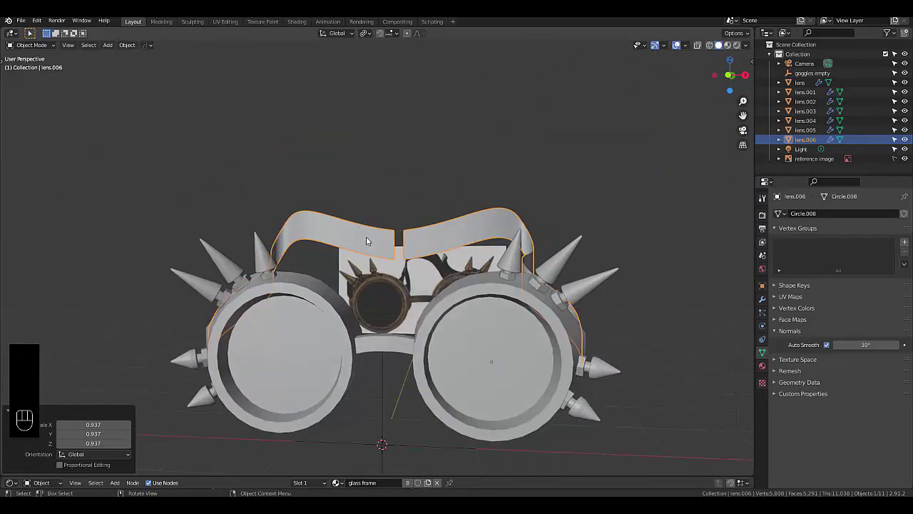
scroll(366, 241, "up", 4)
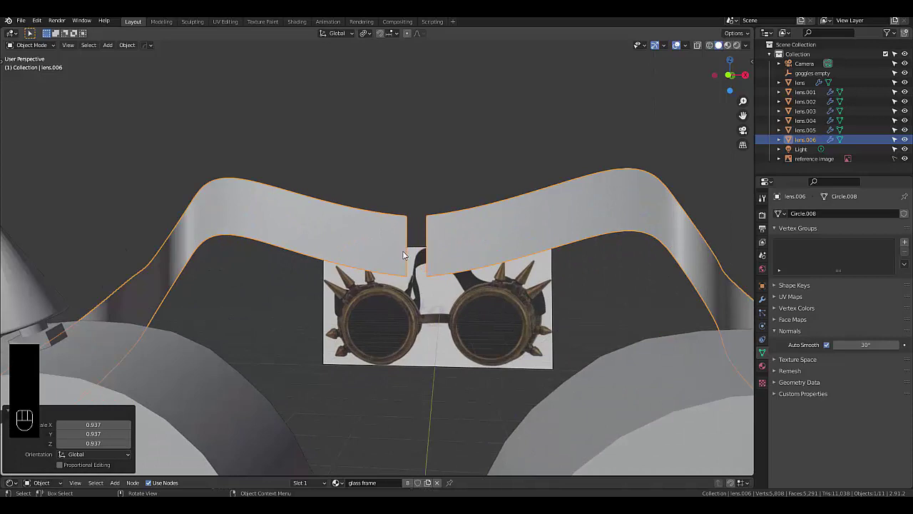
scroll(403, 254, "down", 3)
scroll(411, 273, "down", 3)
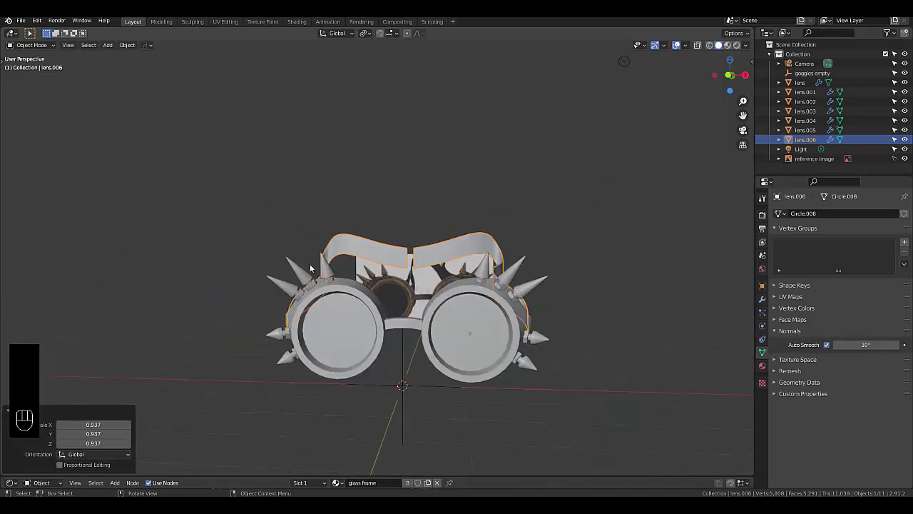
Step: Box-select the goggle parts without the empty and attempt to join them with Ctrl+J
left_click_drag(249, 215, 536, 399)
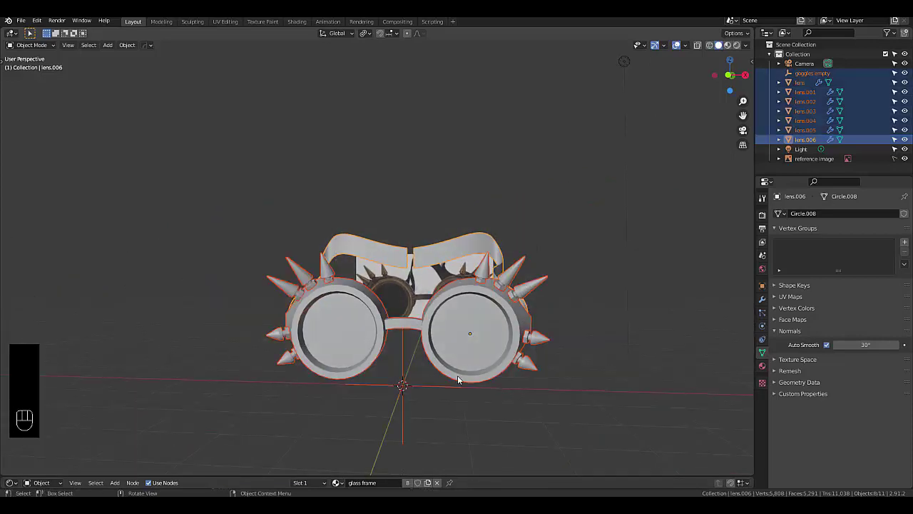
key("ctrl+z")
left_click_drag(265, 197, 578, 360)
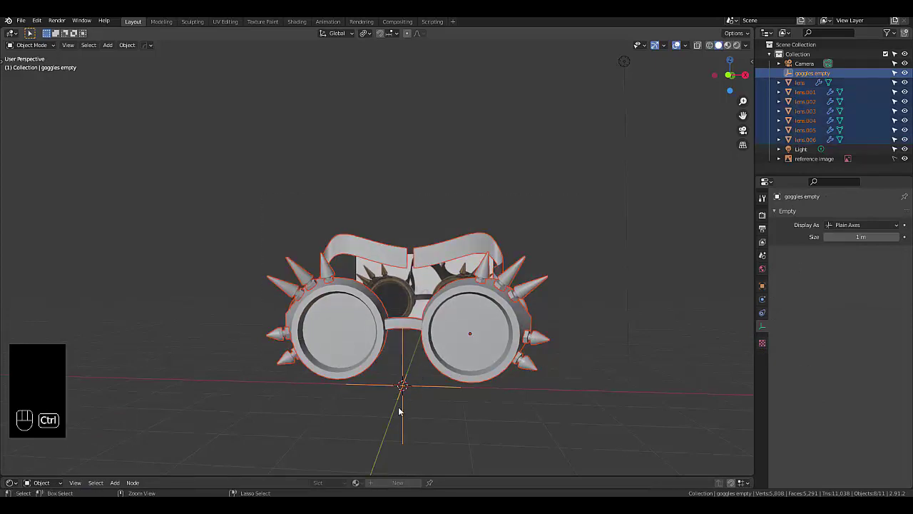
left_click(405, 415, "shift")
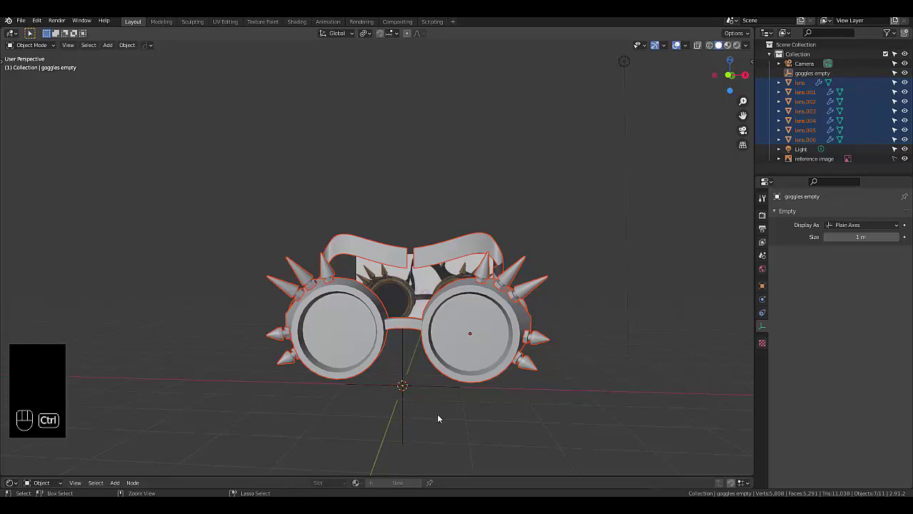
key("ctrl+j")
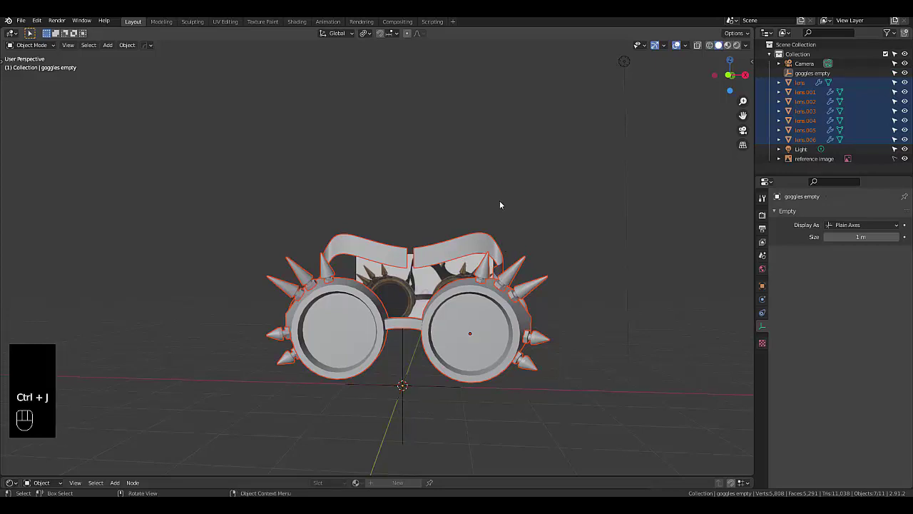
key("ctrl+j")
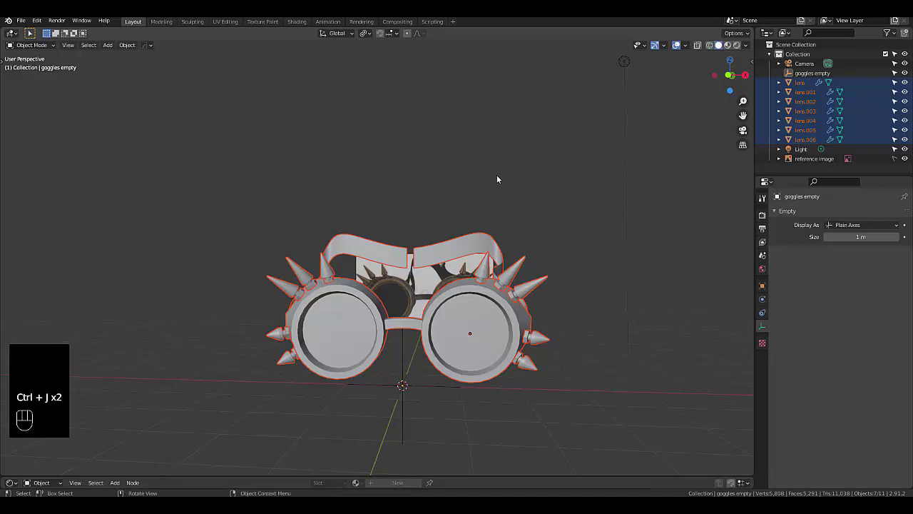
Step: Select the strap lens.006, then add the frame object lens to the selection
left_click(497, 179)
scroll(502, 394, "up", 5)
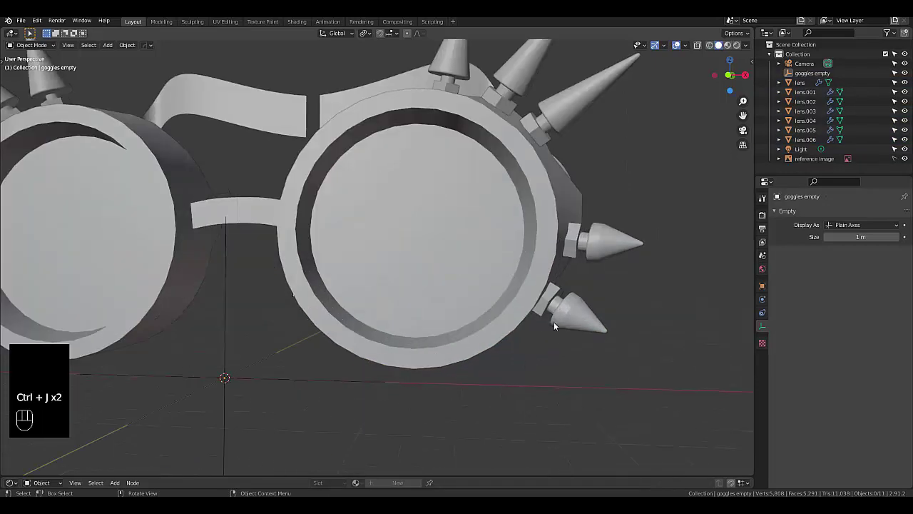
scroll(568, 284, "down", 6)
left_click(481, 212)
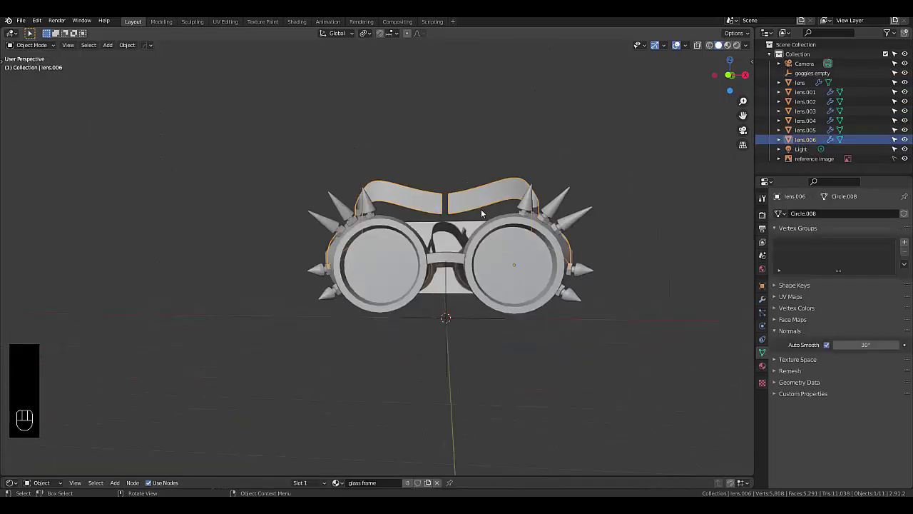
left_click(481, 212, "shift")
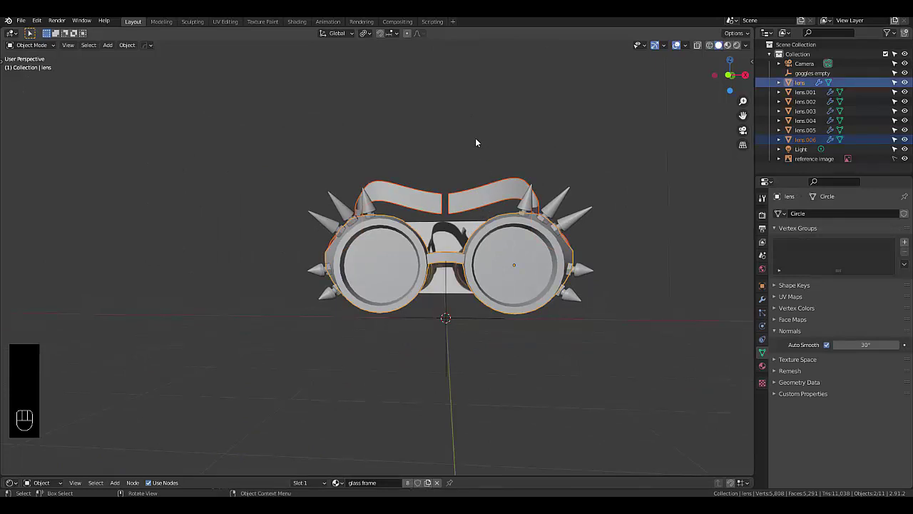
Step: Enter Edit Mode on the selected frame and strap objects
scroll(469, 198, "up", 8)
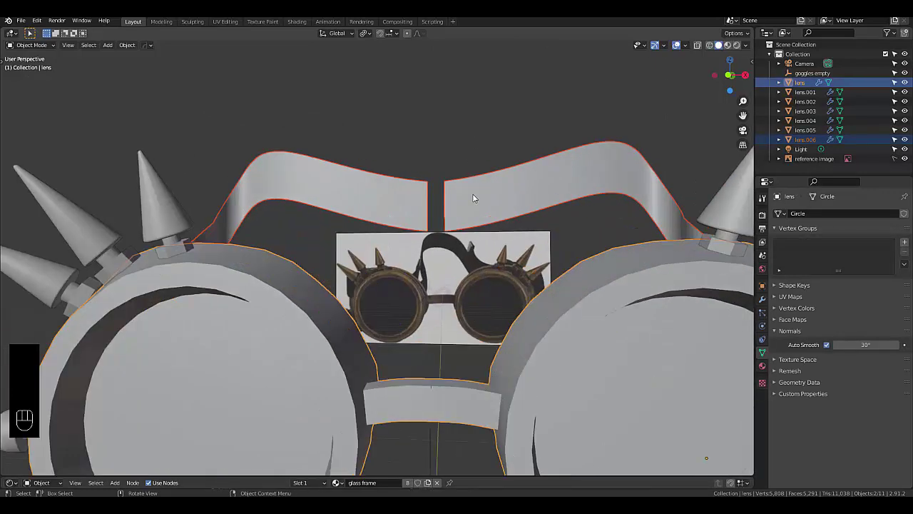
scroll(427, 198, "up", 2)
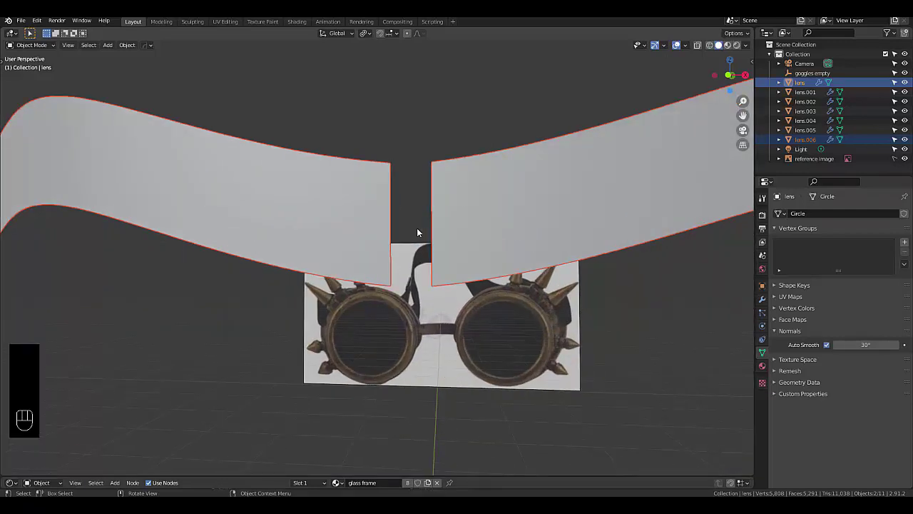
key("Tab")
scroll(412, 222, "up", 1)
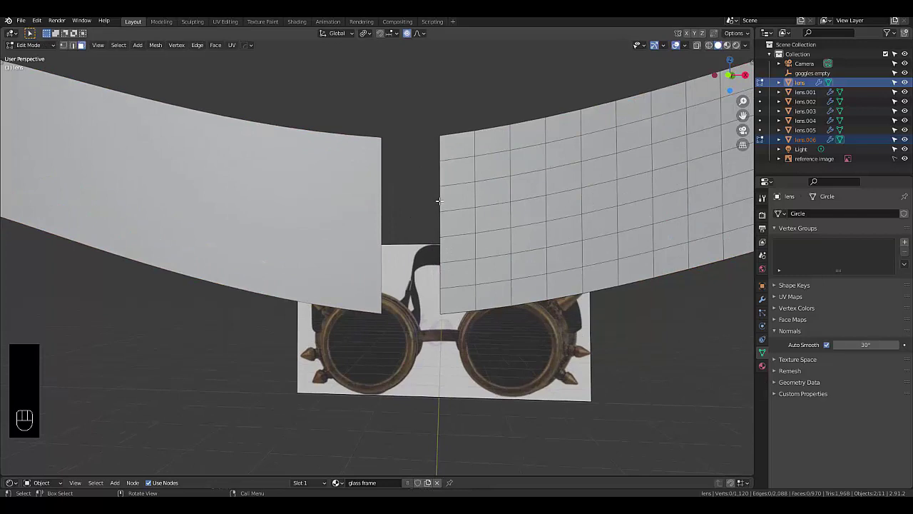
key("alt")
left_click(438, 200, "alt")
key("Tab")
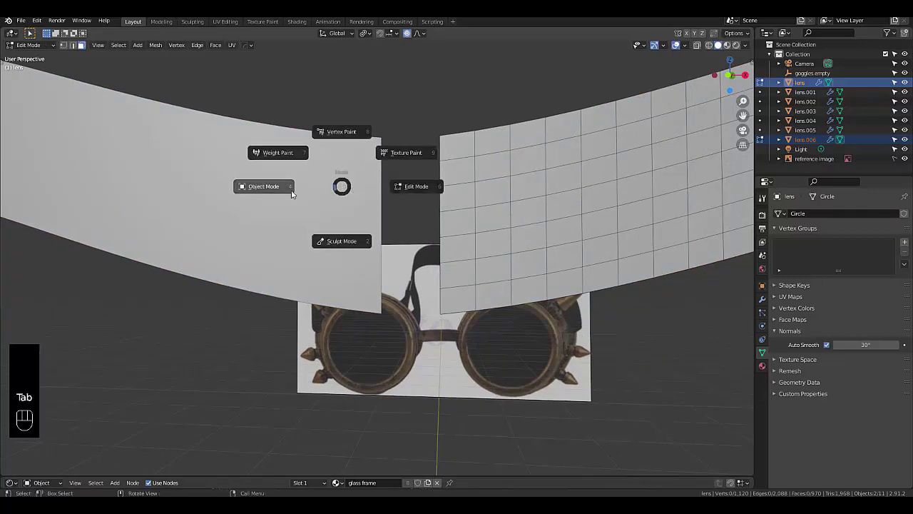
left_click(332, 200)
key("Tab")
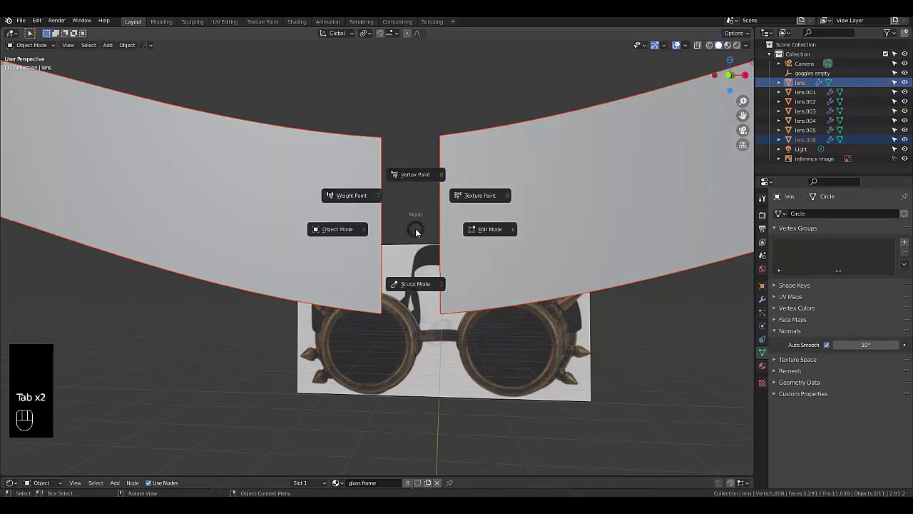
left_click(458, 238)
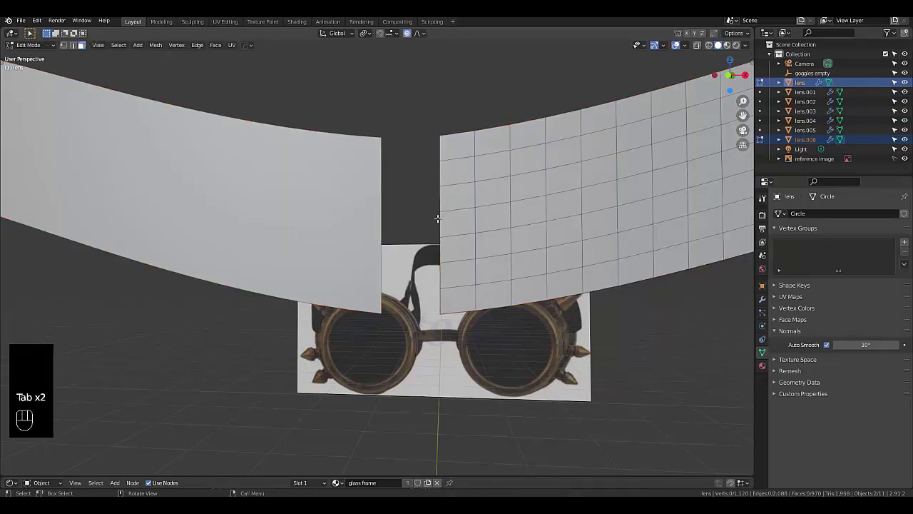
Step: Slide the strap's inner edge loop −0.061396 m in X with 0.198 proportional falloff
key("2")
left_click(439, 218, "alt")
key("g")
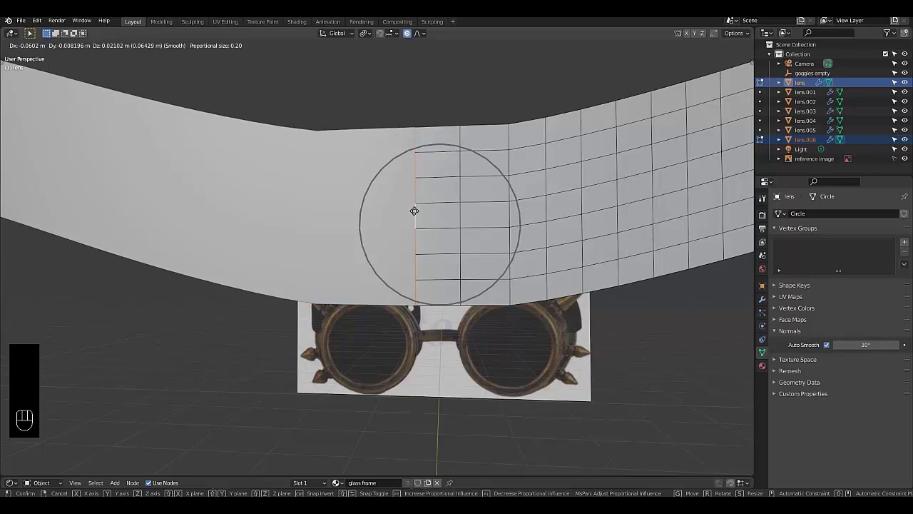
left_click(414, 214)
scroll(499, 299, "down", 6)
scroll(521, 311, "up", 2)
key("Tab")
middle_click_drag(608, 354, 608, 328)
Step: Switch the viewport to Material Preview and orbit to see the bronze goggle materials
scroll(609, 329, "down", 4)
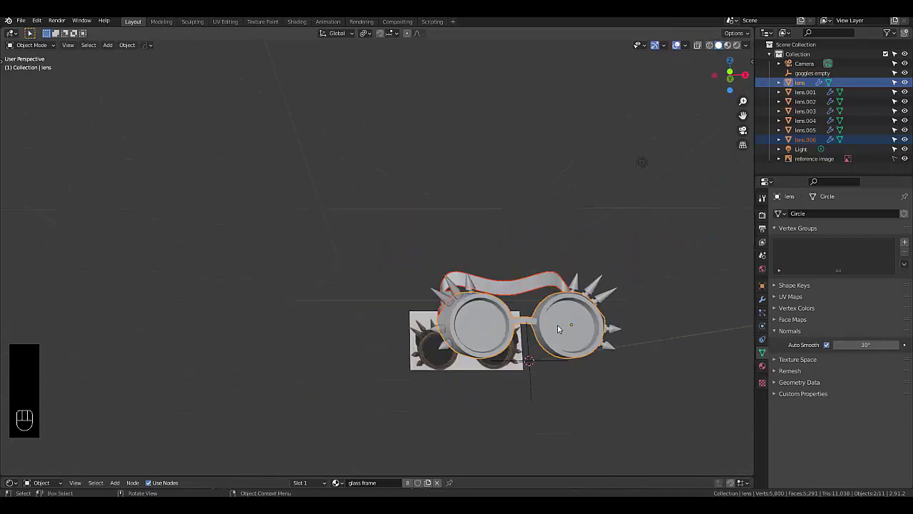
scroll(543, 325, "up", 2)
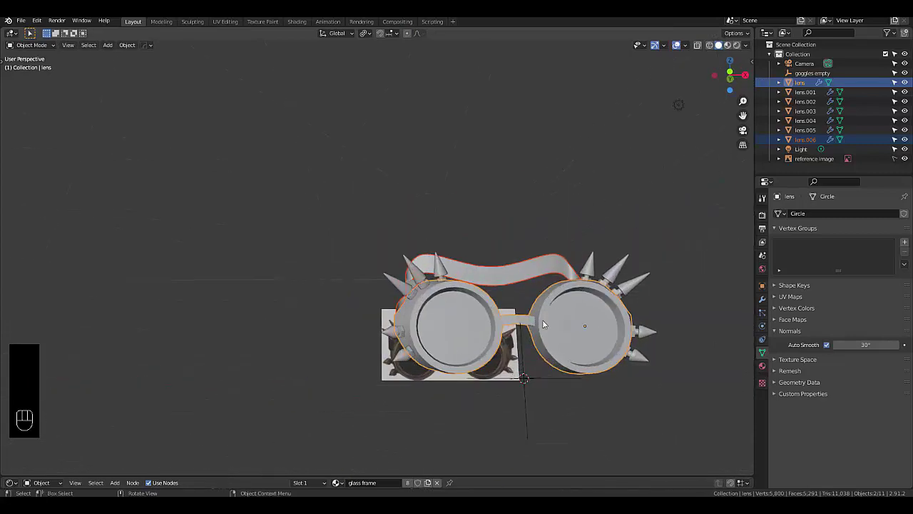
left_click(729, 45)
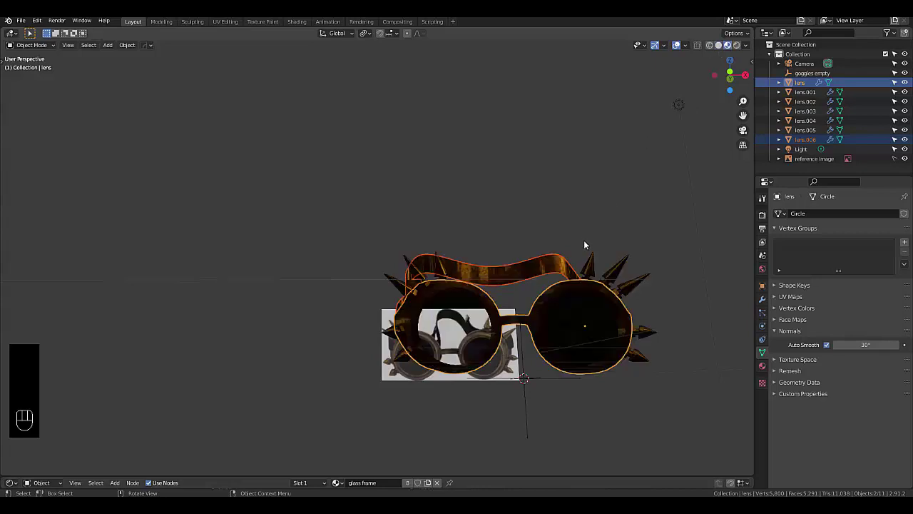
scroll(557, 295, "down", 2)
middle_click_drag(548, 332, 463, 249)
Step: Enter Edit Mode on the lens mesh and show it as wireframe from the right side
key("Tab")
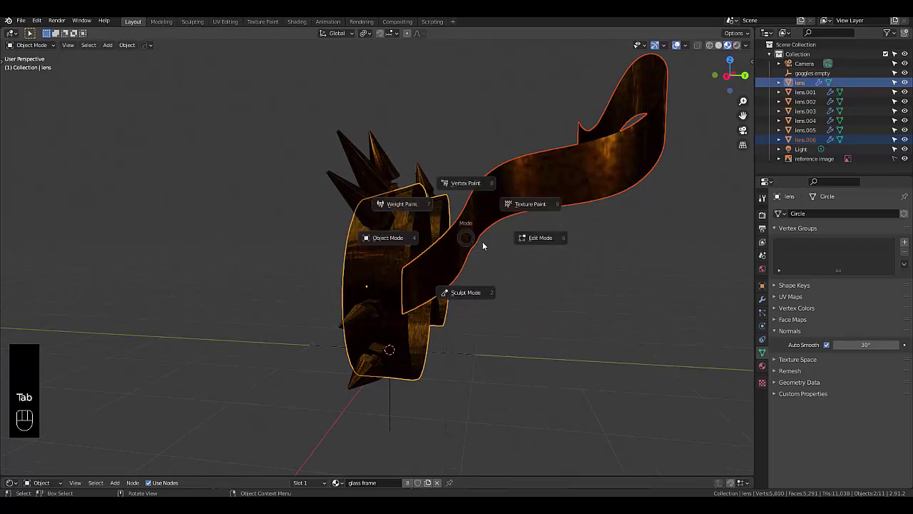
left_click(523, 242)
scroll(523, 242, "down", 4)
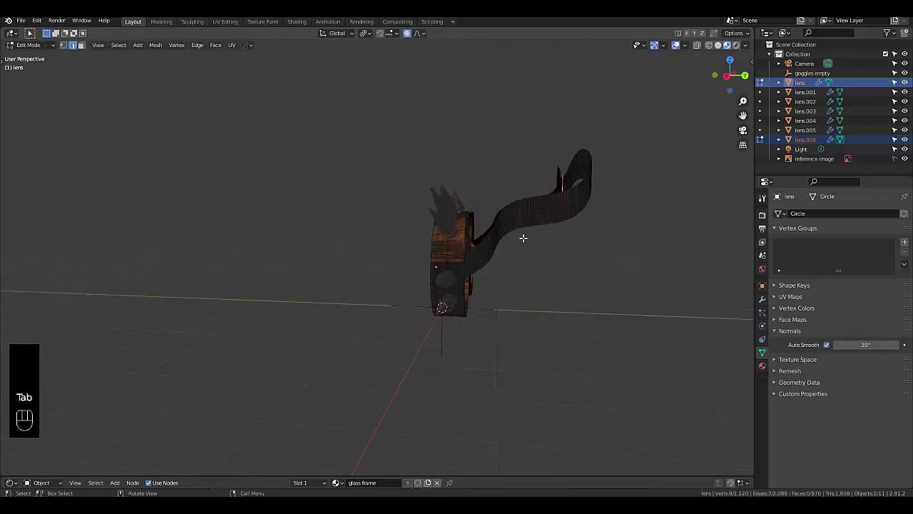
key("KP_1")
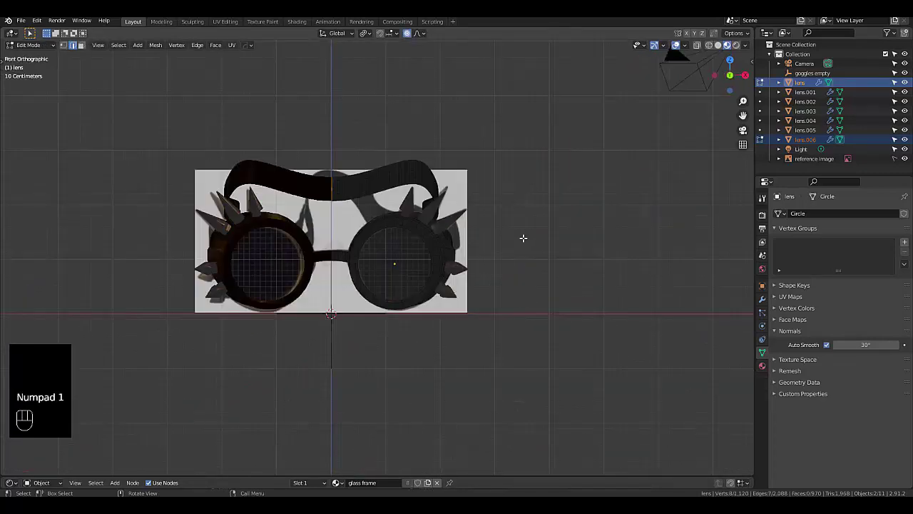
key("KP_3")
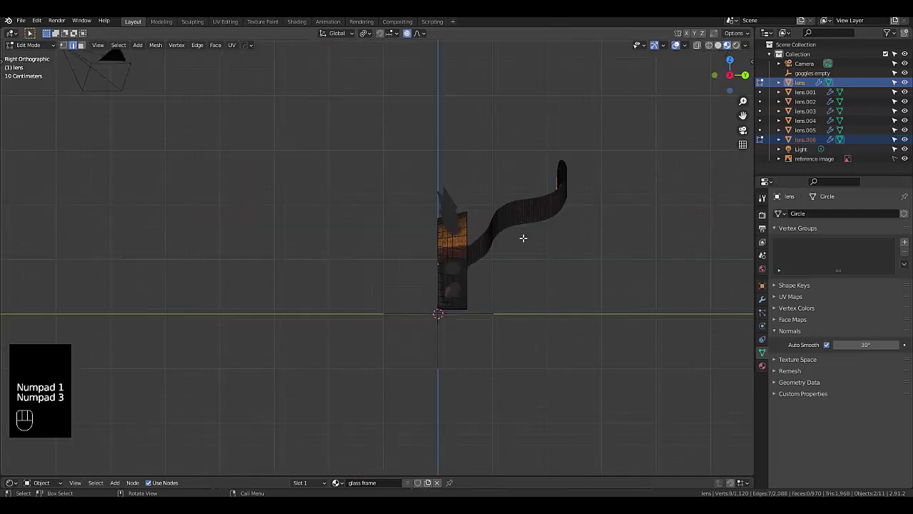
left_click(709, 46)
scroll(547, 210, "up", 3)
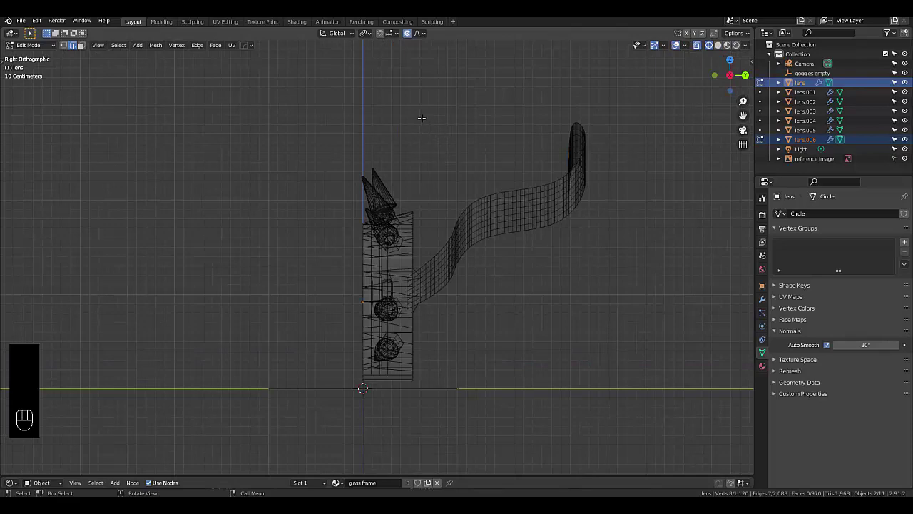
Step: Box-select the S-shaped strap vertices and add nearby strap faces to the selection
left_click_drag(426, 104, 593, 381)
scroll(420, 291, "up", 4)
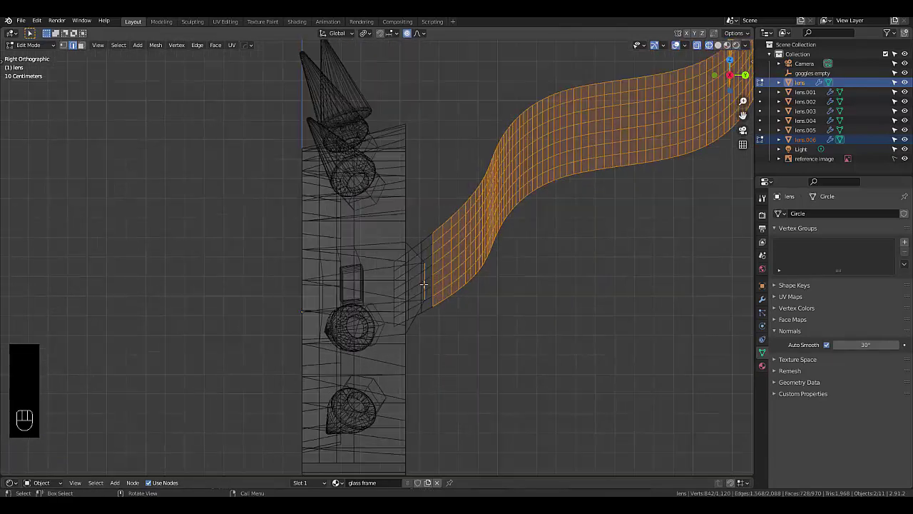
middle_click_drag(421, 289, 386, 271)
scroll(385, 263, "up", 3)
scroll(371, 214, "up", 3)
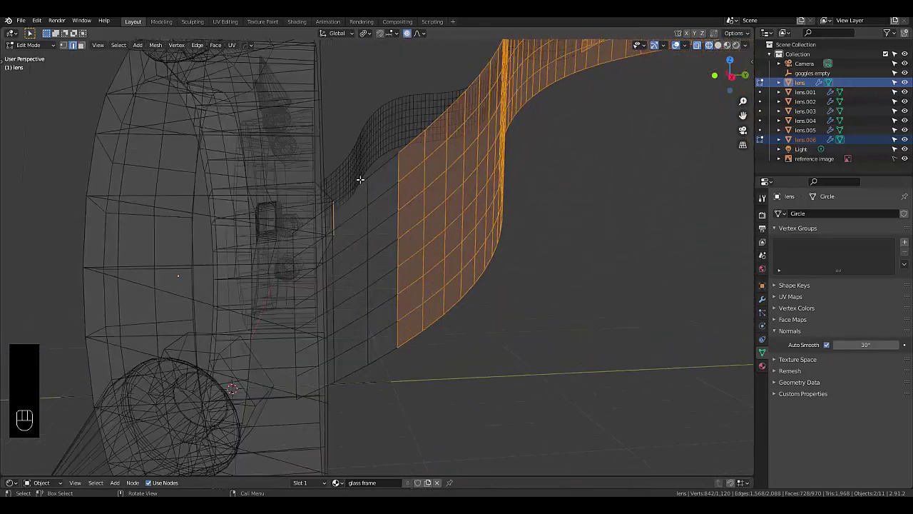
scroll(371, 179, "down", 5)
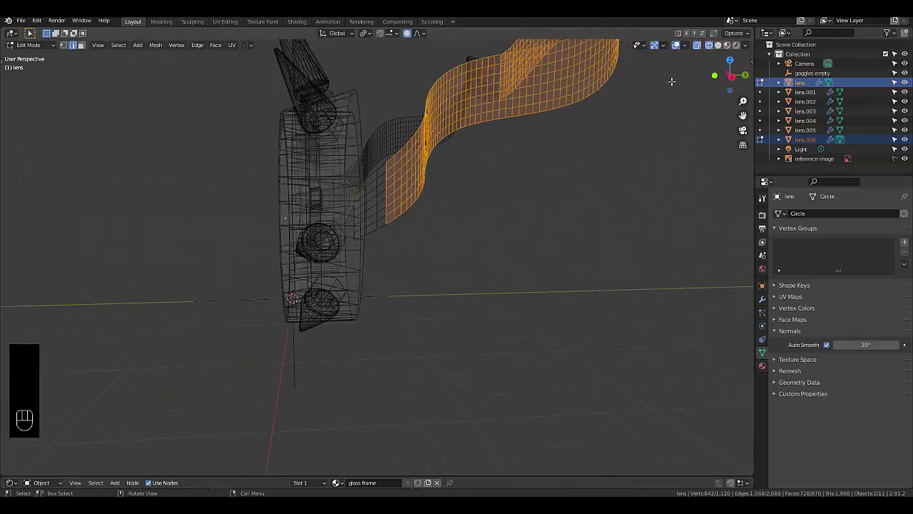
scroll(560, 163, "down", 6)
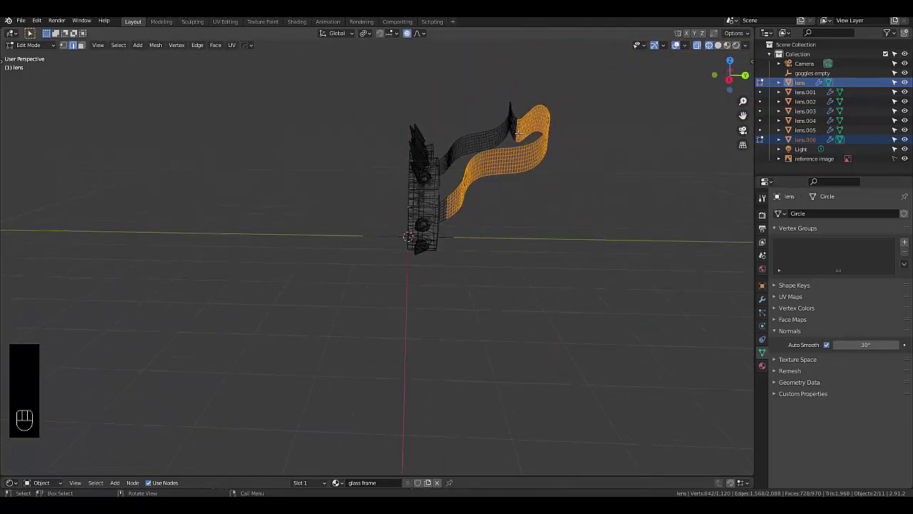
scroll(505, 138, "up", 8)
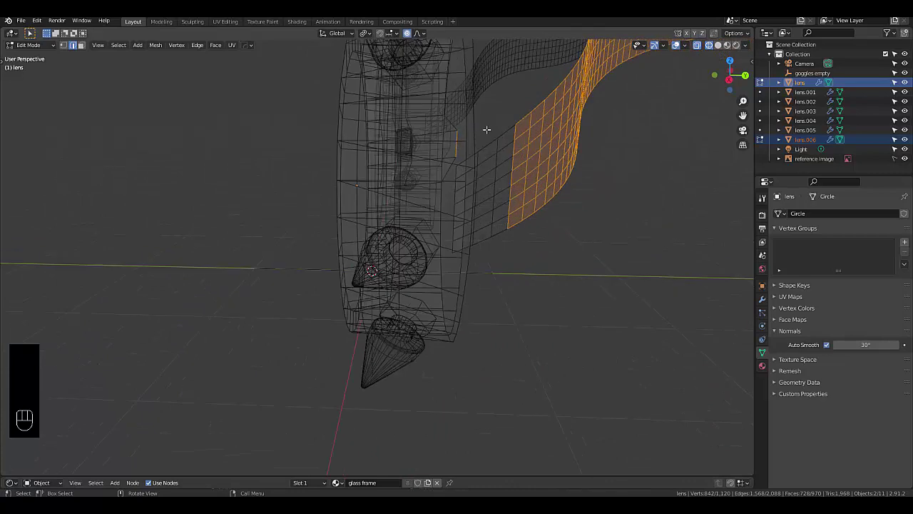
left_click_drag(492, 124, 567, 290, "shift")
mouse_move(479, 135)
left_mouse_down("shift")
mouse_move(501, 163)
mouse_move(502, 149)
mouse_move(485, 175)
mouse_move(511, 247)
left_mouse_up("shift")
Step: Add the strap's left edge and left-column faces to the selection
left_click_drag(480, 155, 499, 263, "shift")
scroll(488, 223, "up", 5)
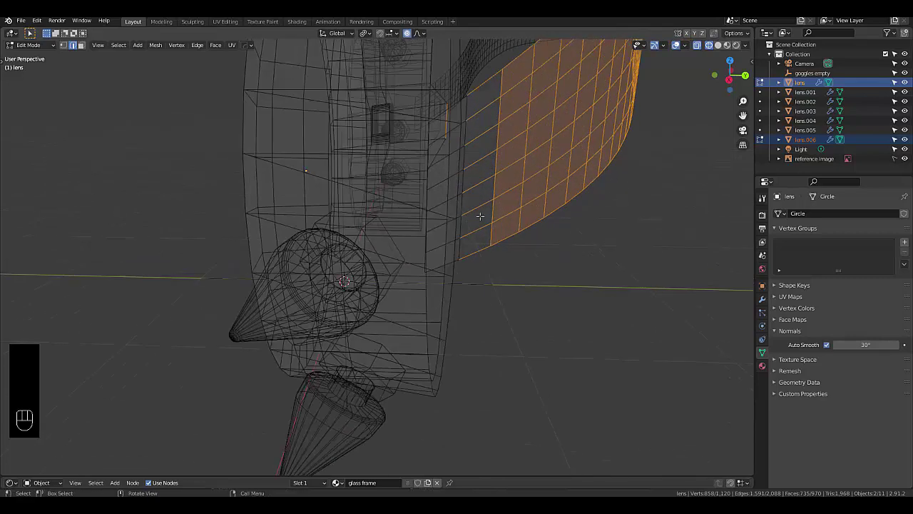
left_click(467, 71, "shift")
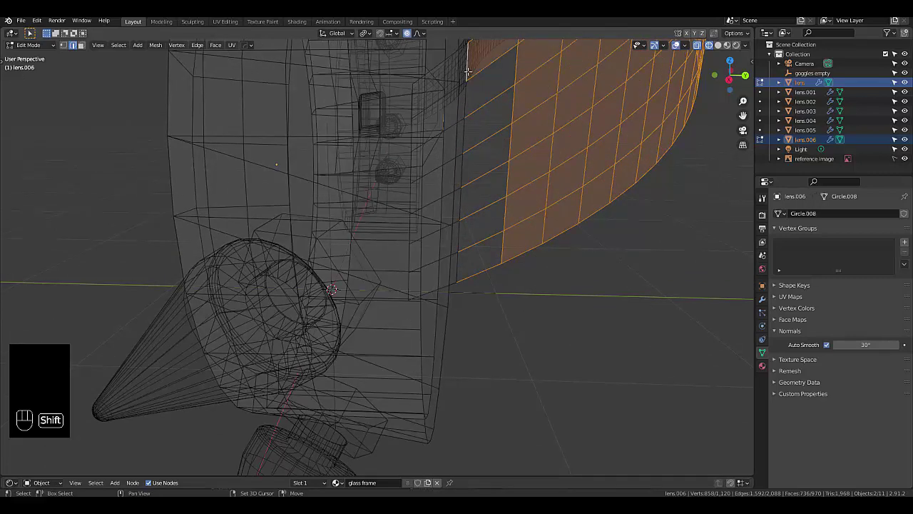
left_click(468, 93, "shift")
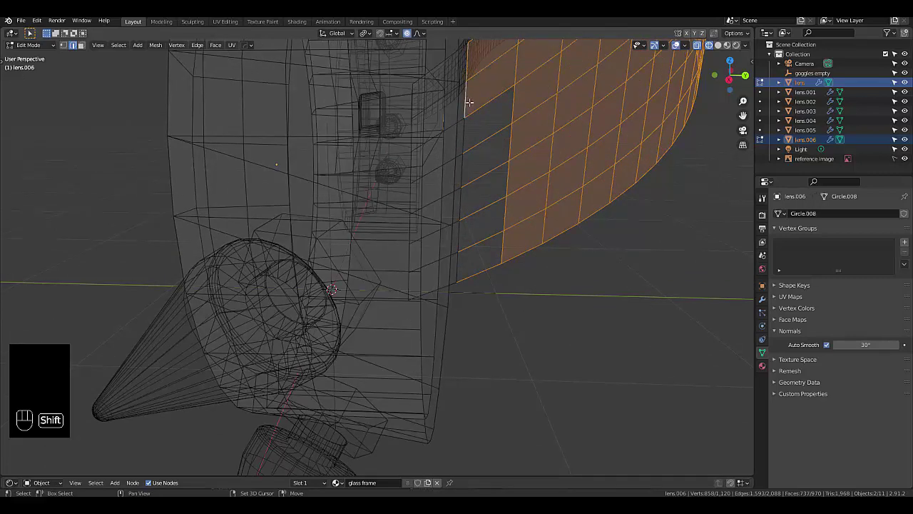
left_click(462, 165, "shift")
left_click(462, 144, "shift")
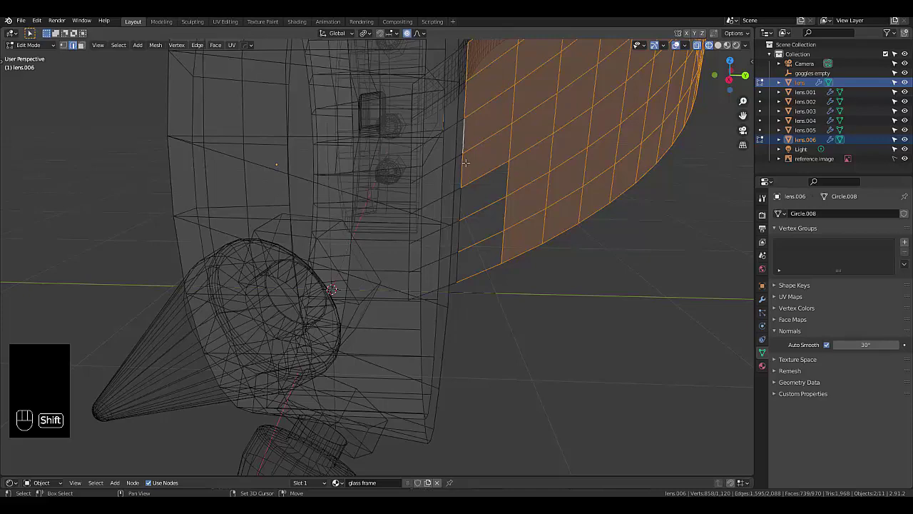
left_click(460, 209, "shift")
left_click(461, 241, "shift")
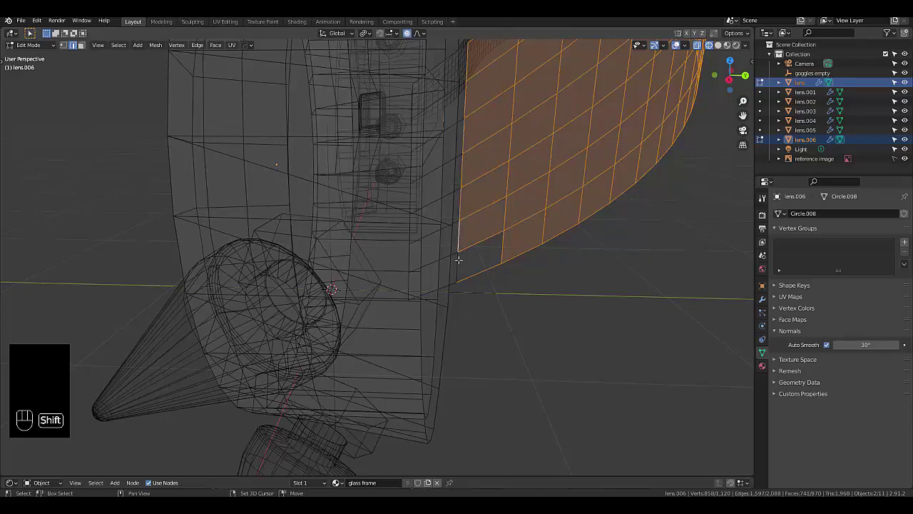
left_click(460, 259, "shift")
middle_click_drag(460, 258, 354, 234)
middle_click_drag(440, 277, 520, 170)
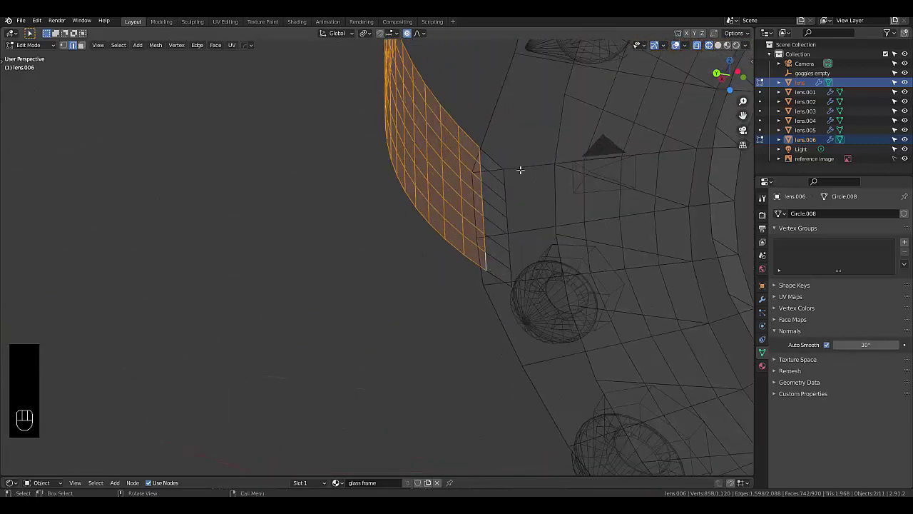
Step: Turn off X-ray, add the remaining strap faces, and create a new vertex group
left_click(696, 46)
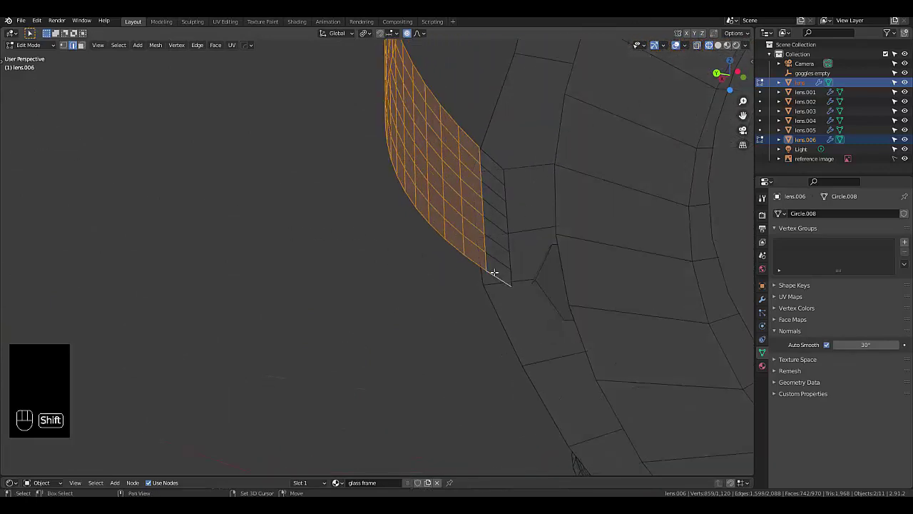
mouse_move(494, 264)
left_mouse_down("shift")
mouse_move(490, 160)
mouse_move(504, 174)
mouse_move(515, 267)
left_mouse_up("shift")
left_click(505, 188, "shift")
left_click(509, 272, "shift")
scroll(502, 251, "down", 5)
middle_click_drag(502, 251, 735, 326)
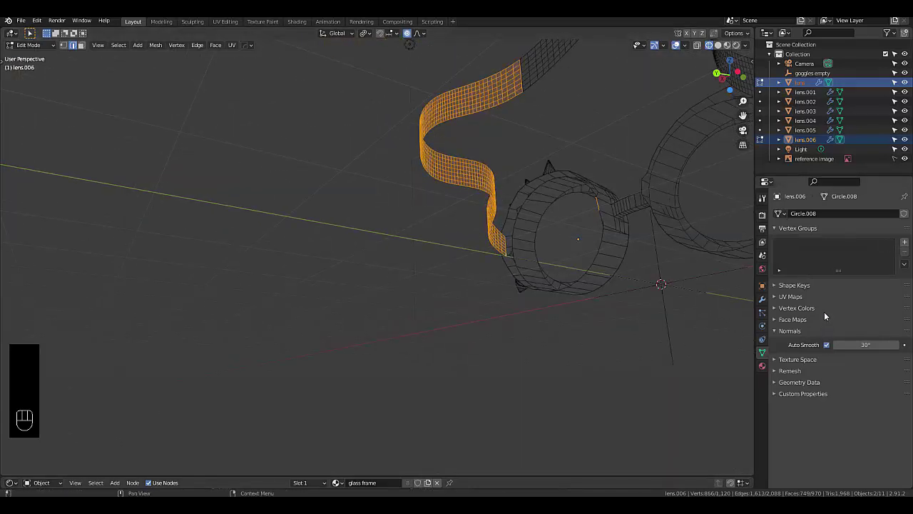
left_click(904, 242)
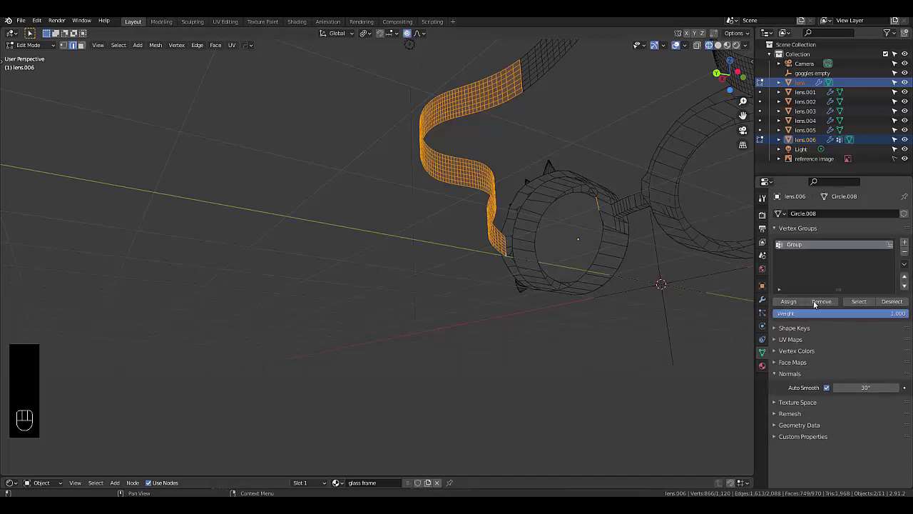
Step: Assign the vertex group, then add a third material named 'strap' assigned to the strap faces
left_click(785, 302)
left_click(762, 366)
left_click(904, 214)
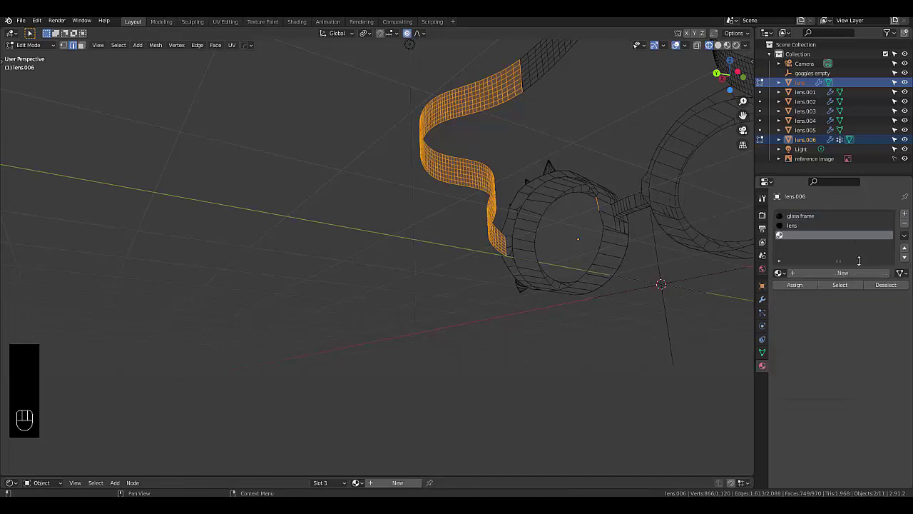
left_click(849, 274)
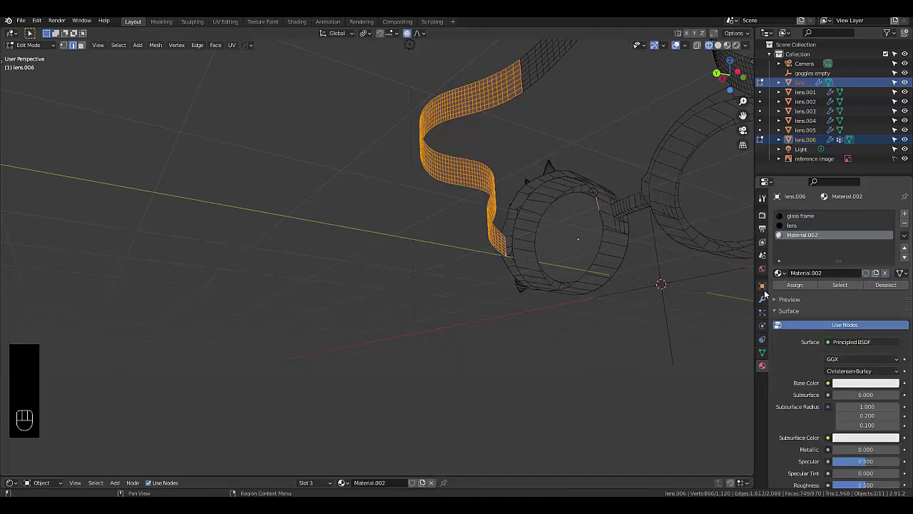
left_click(797, 286)
double_click(796, 237)
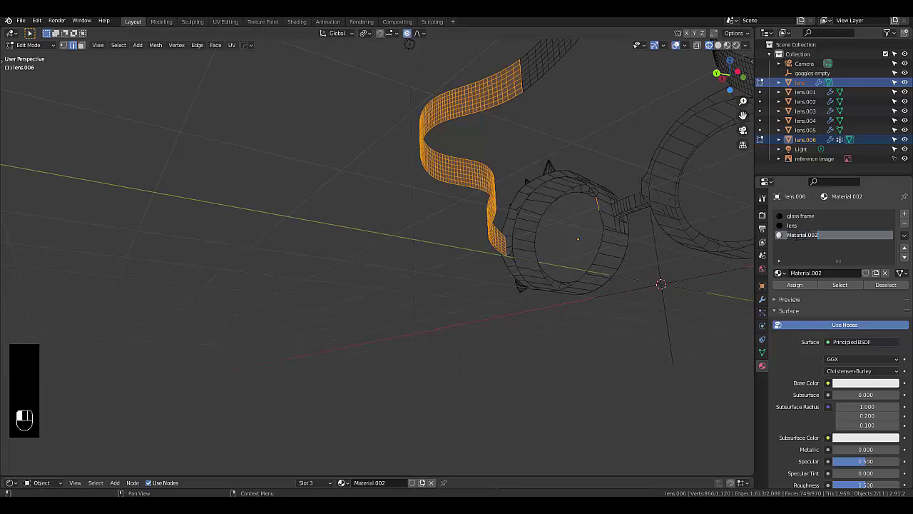
type("strap")
key("Return")
left_click_drag(726, 77, 739, 47)
Step: Switch to rendered shading and select an edge on the lens rim
left_click(737, 45)
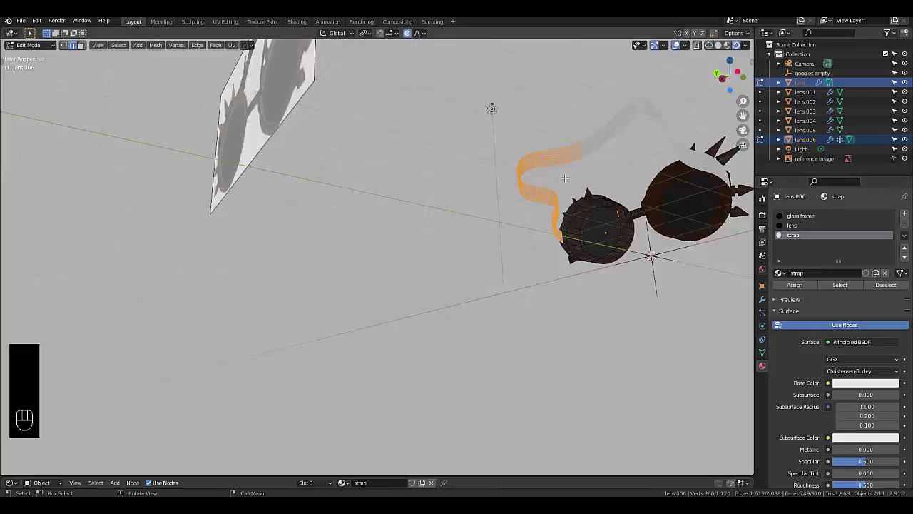
scroll(428, 214, "down", 4)
mouse_move(428, 214)
middle_mouse_down()
mouse_move(412, 205)
mouse_move(542, 187)
mouse_move(518, 235)
mouse_move(364, 231)
mouse_move(476, 229)
mouse_move(460, 199)
middle_mouse_up()
scroll(564, 182, "up", 5)
scroll(461, 199, "up", 8)
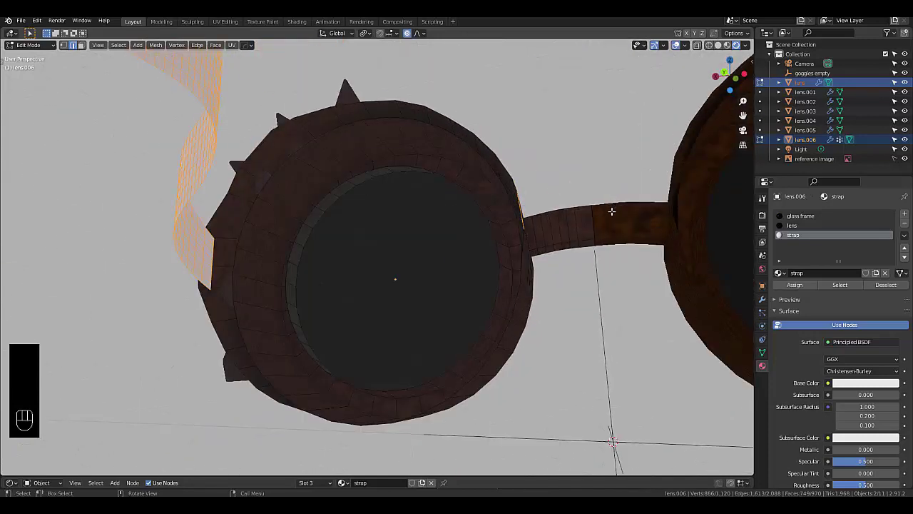
scroll(438, 229, "up", 2)
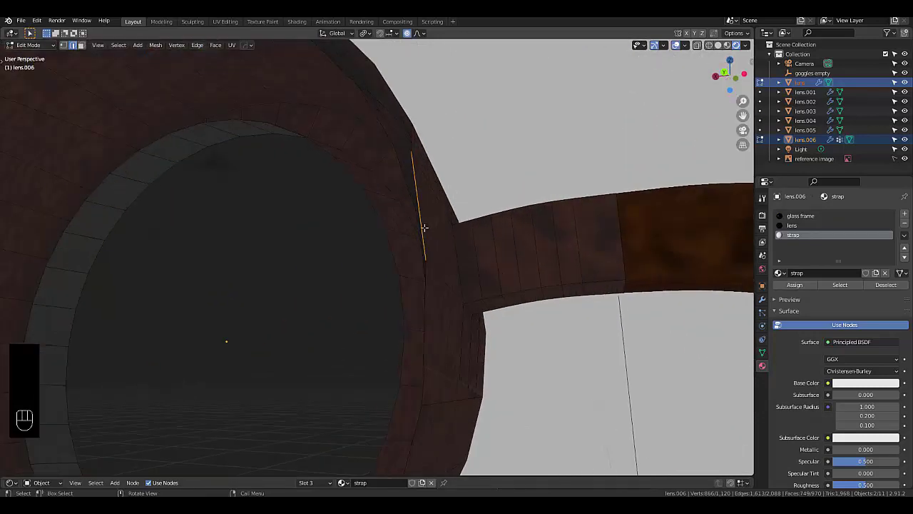
left_click(424, 227)
scroll(443, 221, "down", 8)
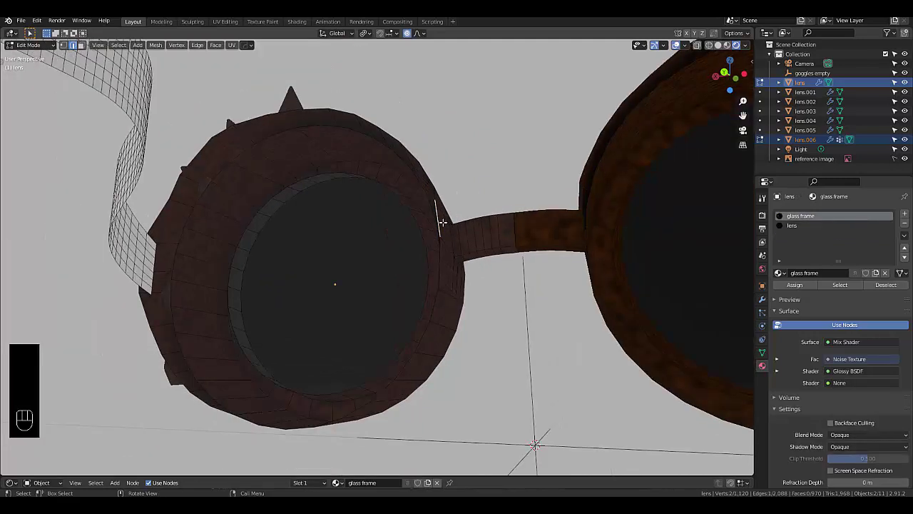
scroll(436, 221, "up", 8)
scroll(436, 221, "up", 3)
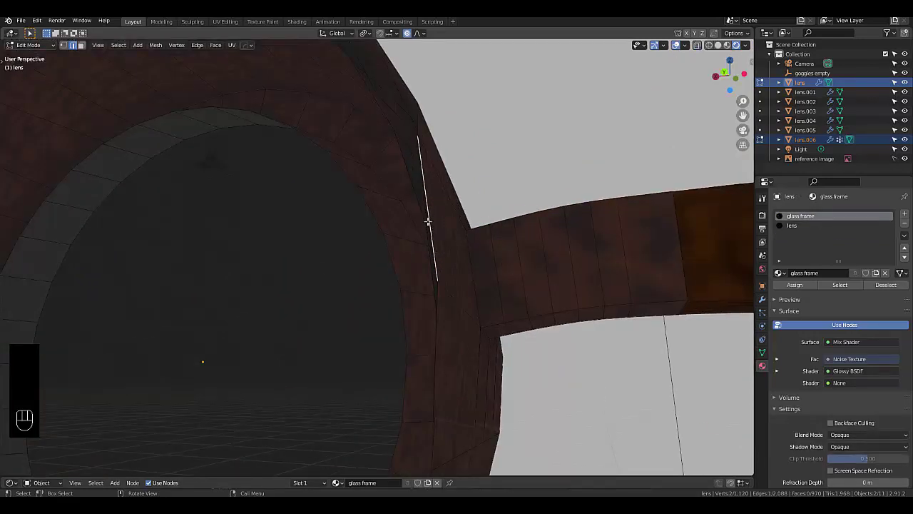
scroll(428, 222, "down", 7)
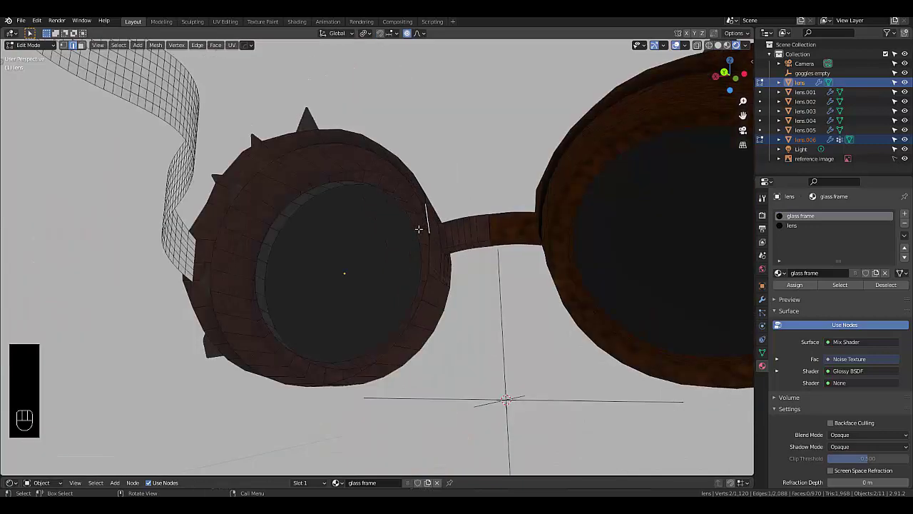
Step: Return to Object Mode, orbit to see both spiked lenses, then toggle Edit Mode in and out
key("Tab")
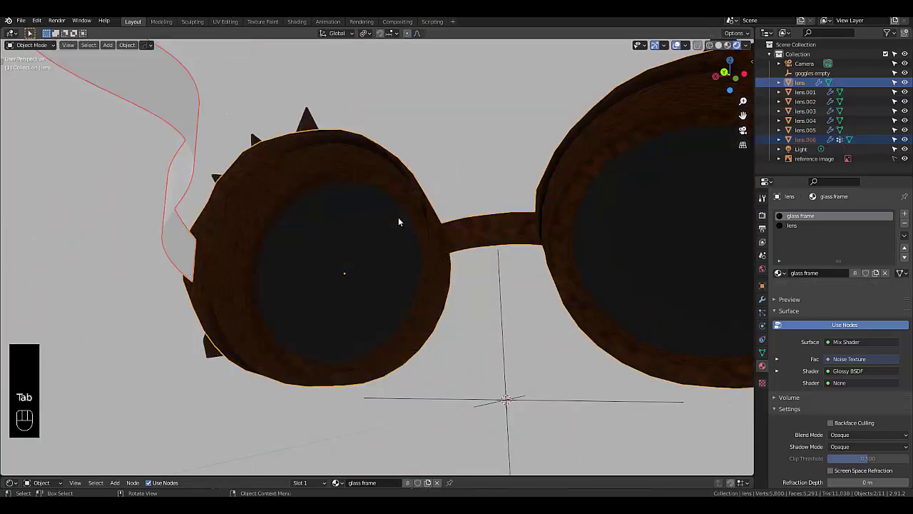
scroll(407, 214, "up", 3)
middle_click_drag(360, 232, 622, 256)
scroll(453, 235, "down", 6)
scroll(489, 223, "up", 2)
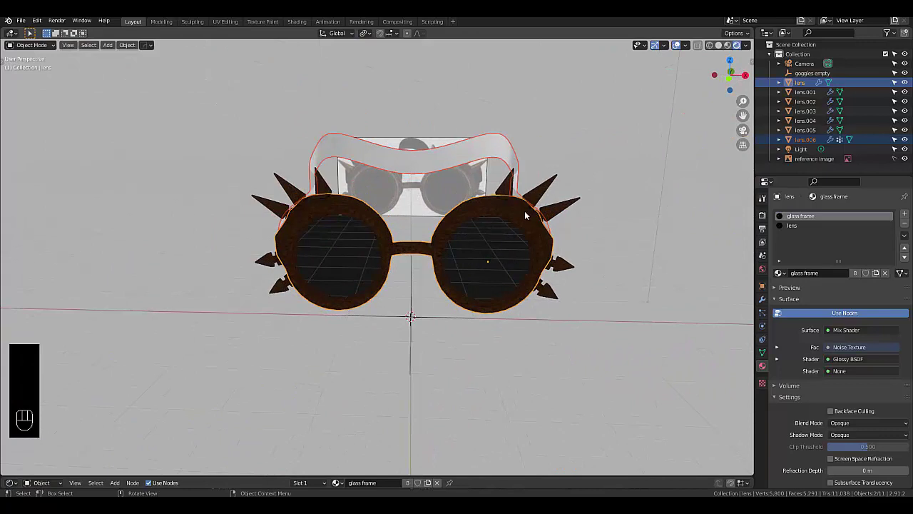
key("Tab")
key("Tab")
scroll(543, 234, "up", 3)
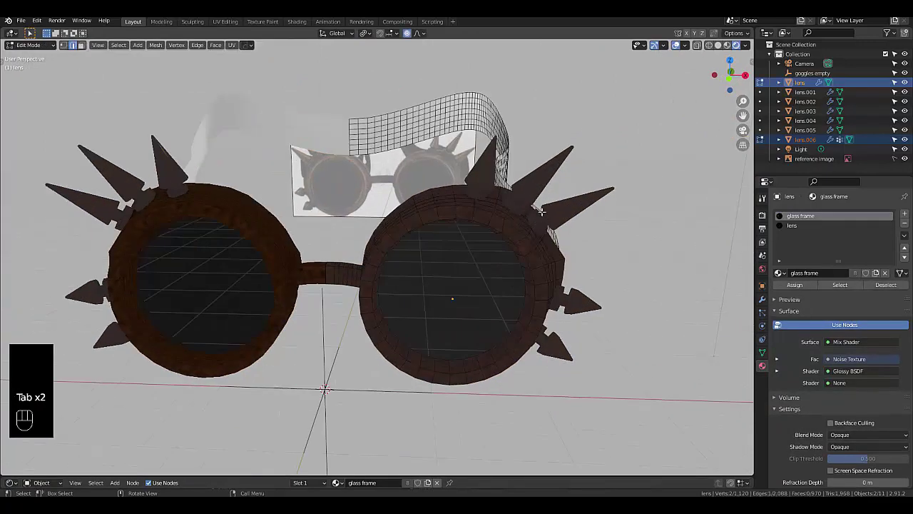
key("Tab")
left_click(540, 253)
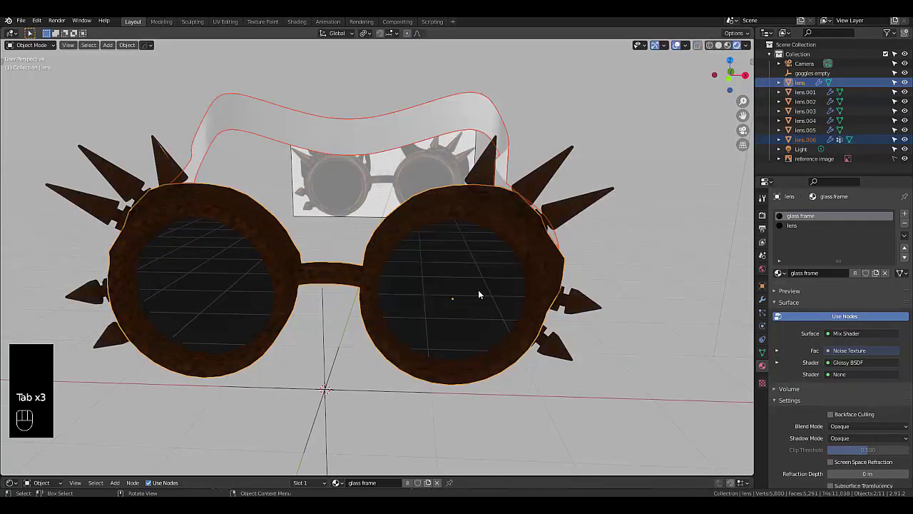
Step: Enlarge the Shader Editor, select the strap, and delete its Principled BSDF node
left_click_drag(496, 476, 494, 207)
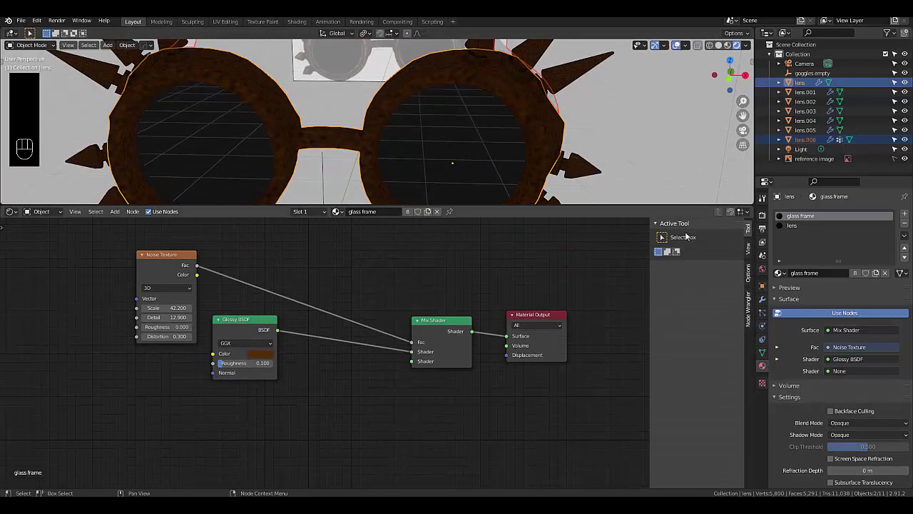
scroll(488, 71, "down", 5)
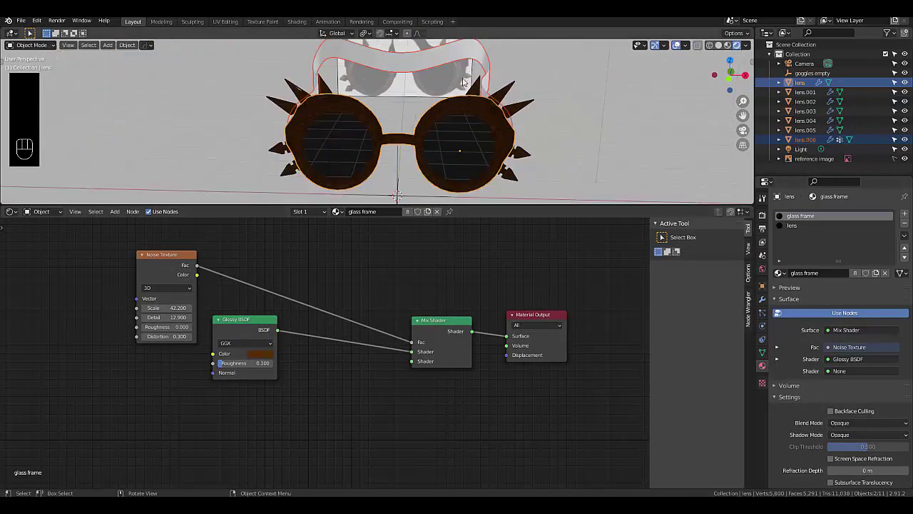
left_click(458, 60)
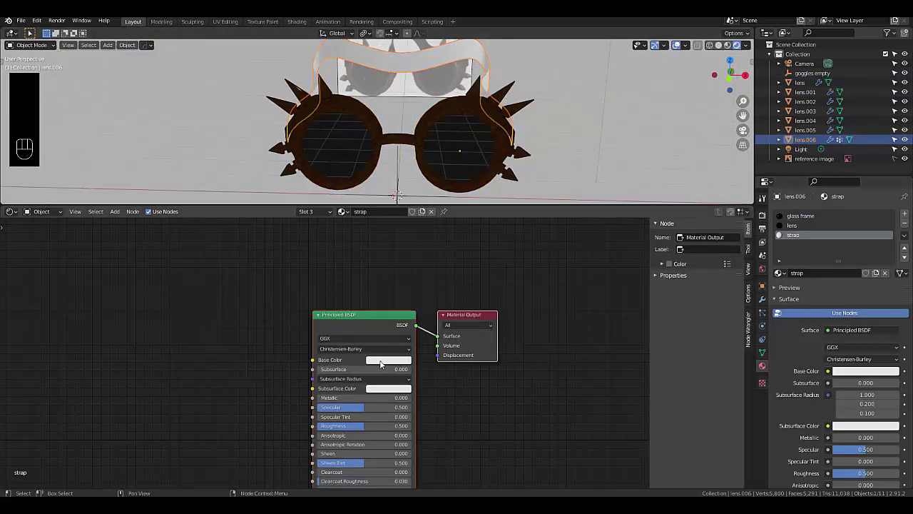
scroll(344, 303, "up", 3)
left_click(342, 301)
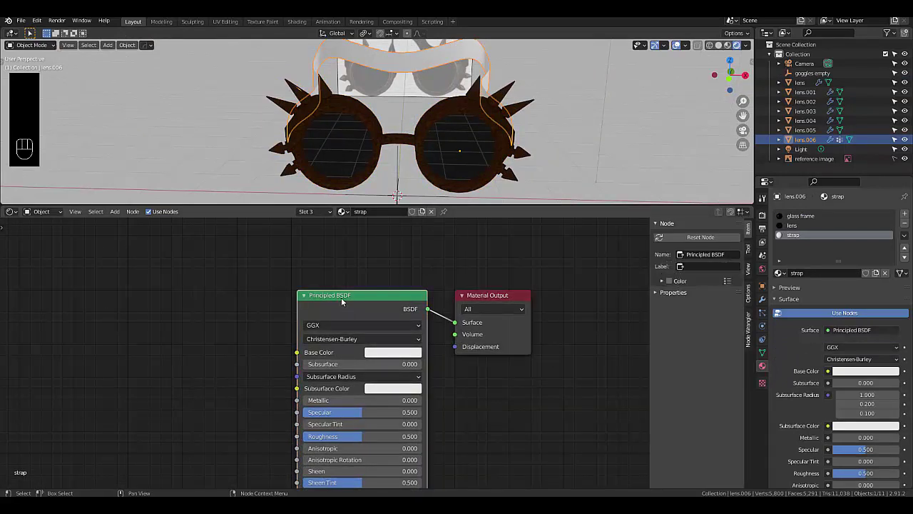
key("x")
Step: Add a Mix Shader node and connect it to the Material Output surface
key("shift+a")
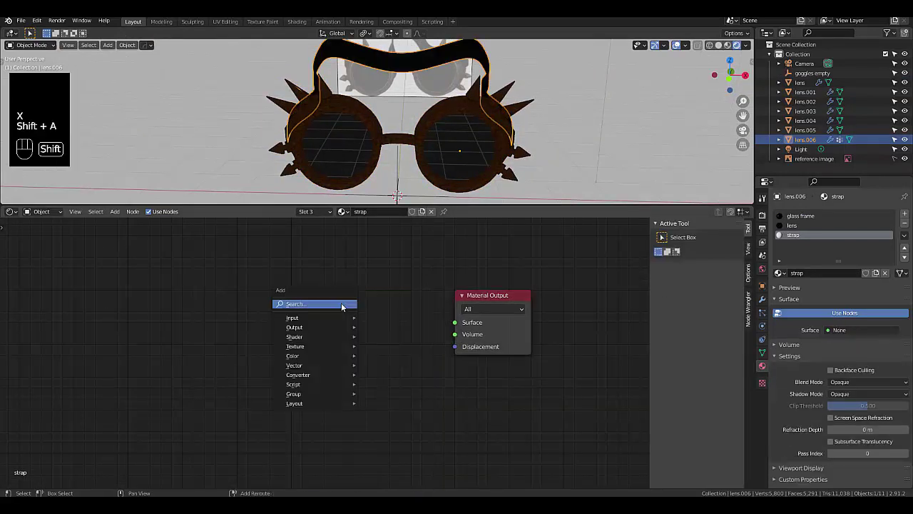
mouse_move(335, 349)
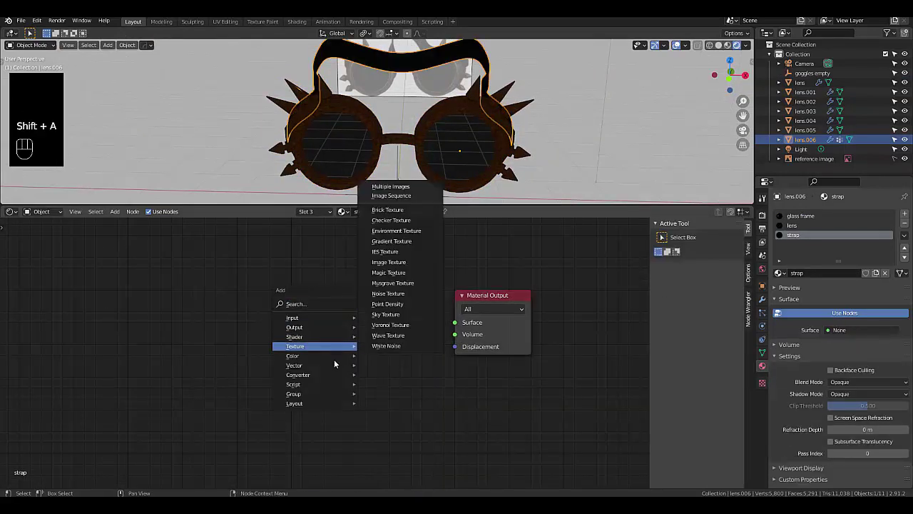
mouse_move(320, 335)
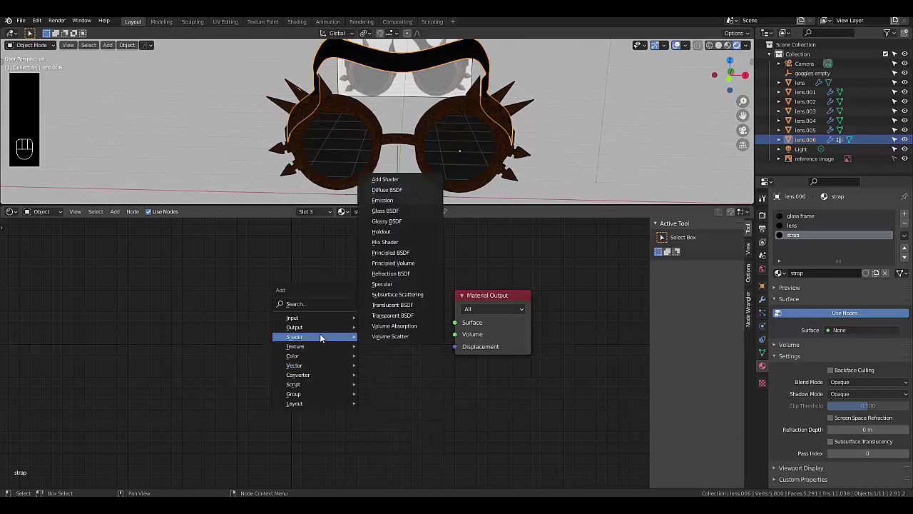
left_click(401, 242)
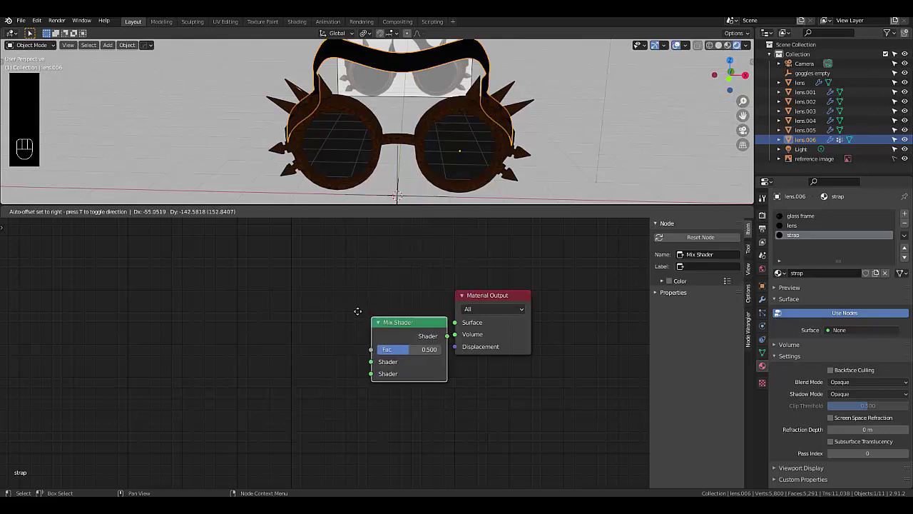
left_click_drag(410, 316, 455, 323)
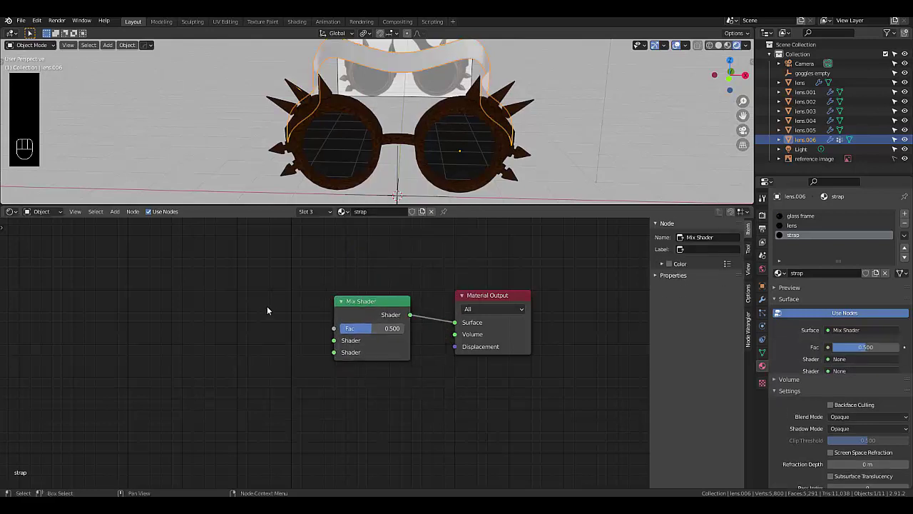
Step: Add a Diffuse BSDF node and plug it into the Mix Shader's first input
key("shift+a")
mouse_move(269, 327)
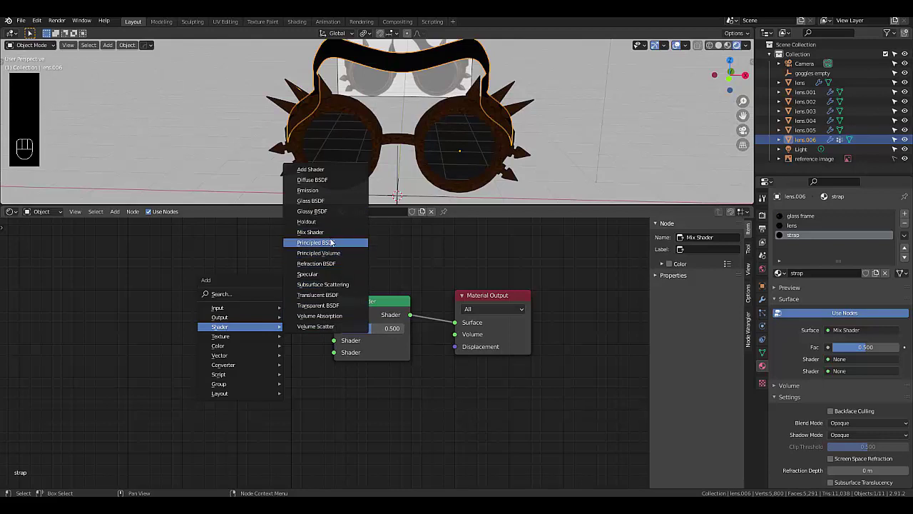
left_click(325, 182)
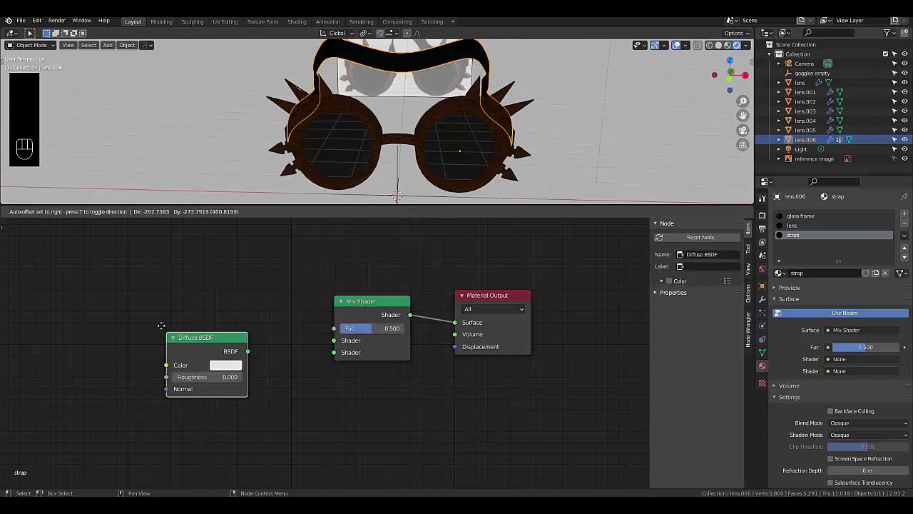
left_click(174, 305)
left_click_drag(255, 320, 332, 345)
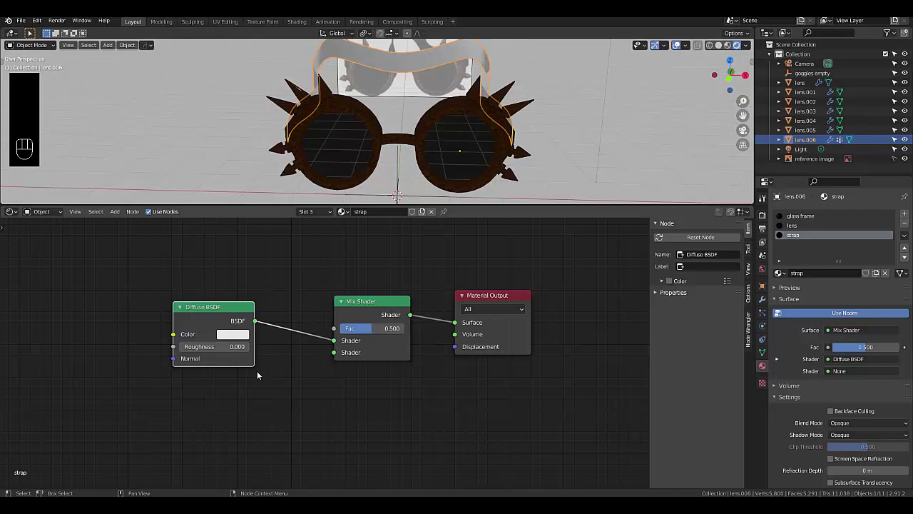
Step: Add an Emission node below it, connected to the Mix Shader's second input
key("shift+a")
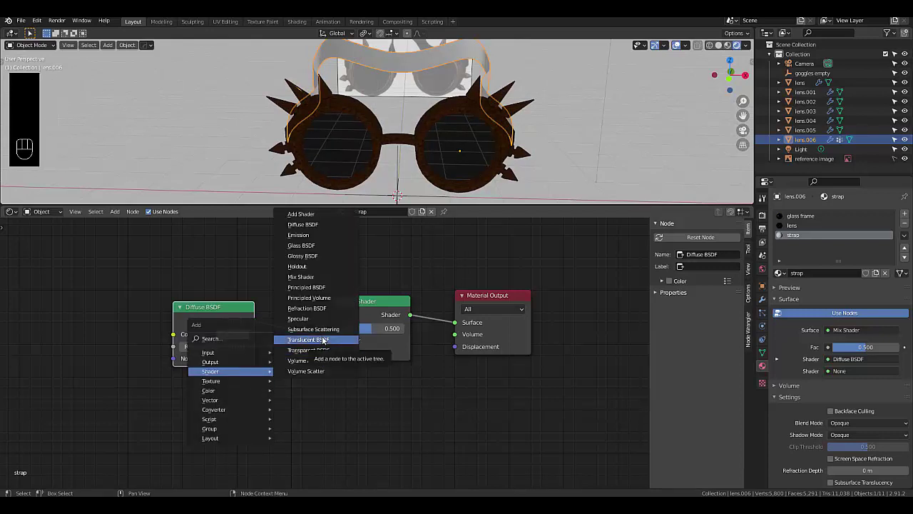
left_click(319, 238)
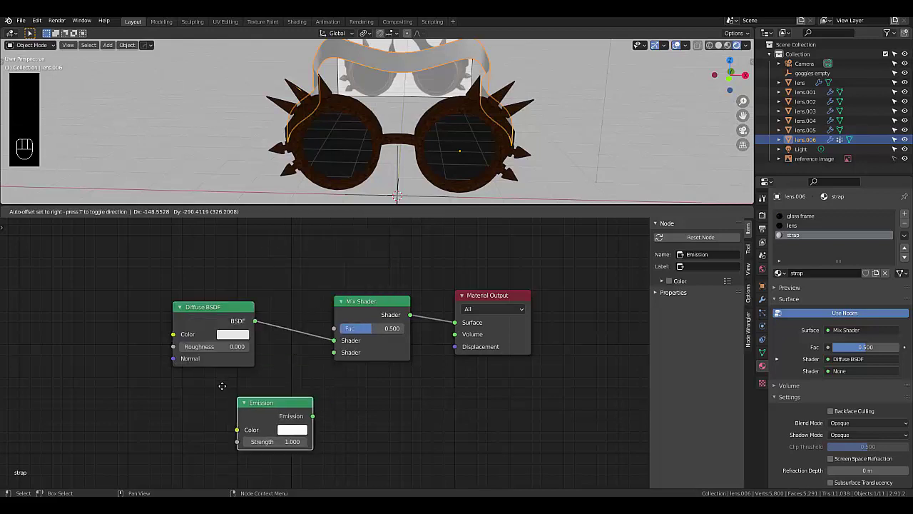
left_click(246, 390)
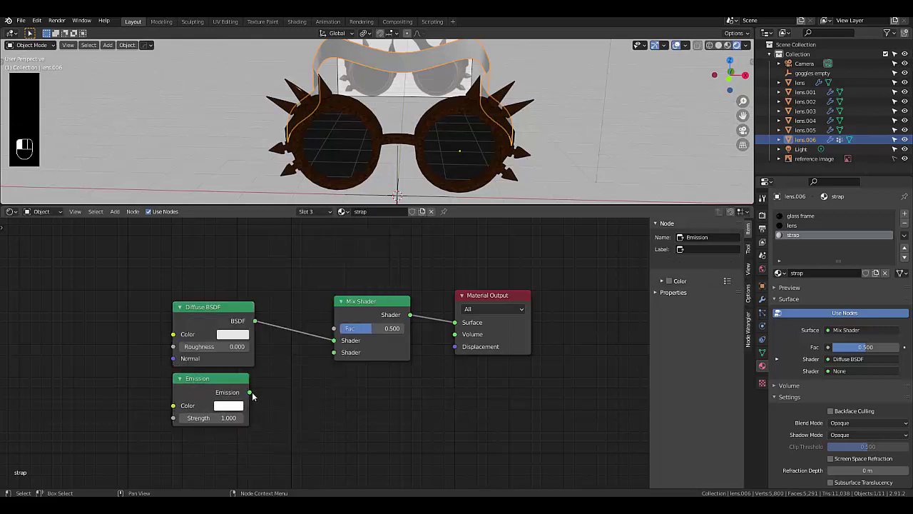
left_click_drag(249, 391, 334, 353)
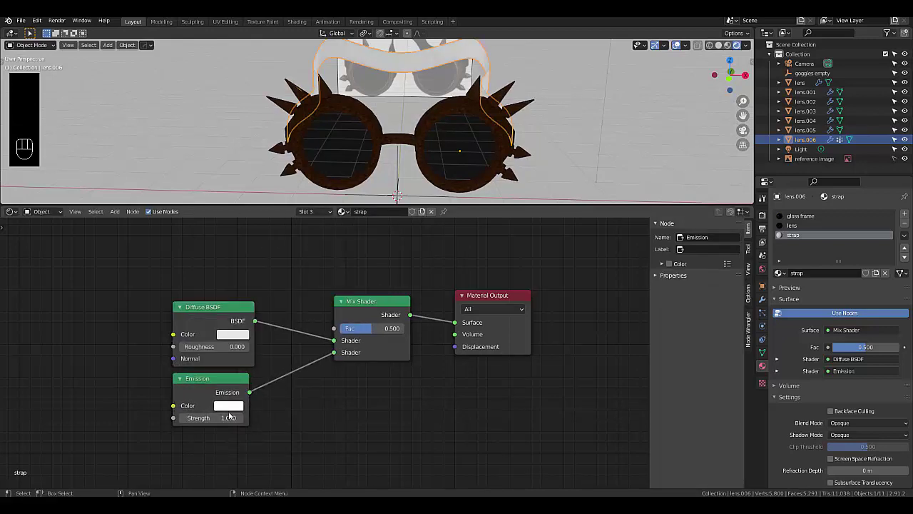
Step: Set the Emission Strength to 30 and make the Diffuse colour orange (E76400)
left_click(187, 417)
key("Return")
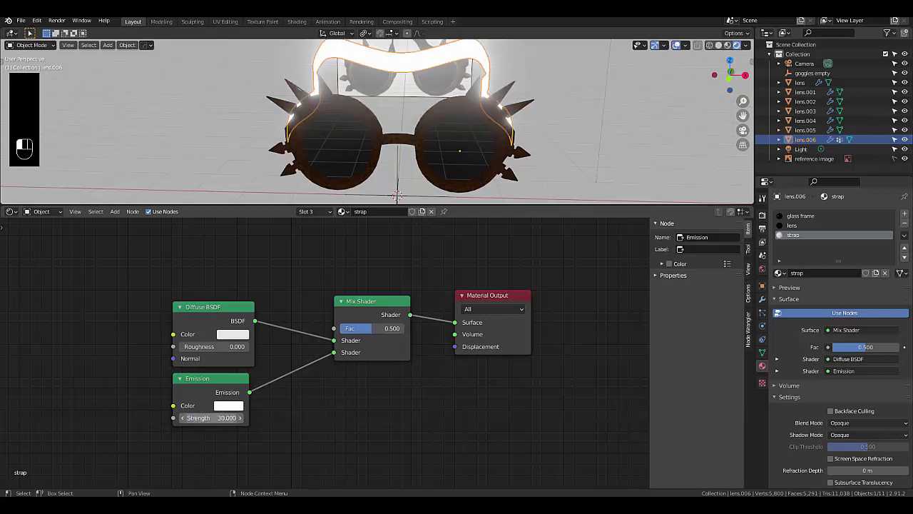
left_click(233, 333)
left_click(233, 240)
mouse_move(230, 241)
left_mouse_down()
mouse_move(251, 254)
mouse_move(240, 251)
left_mouse_up()
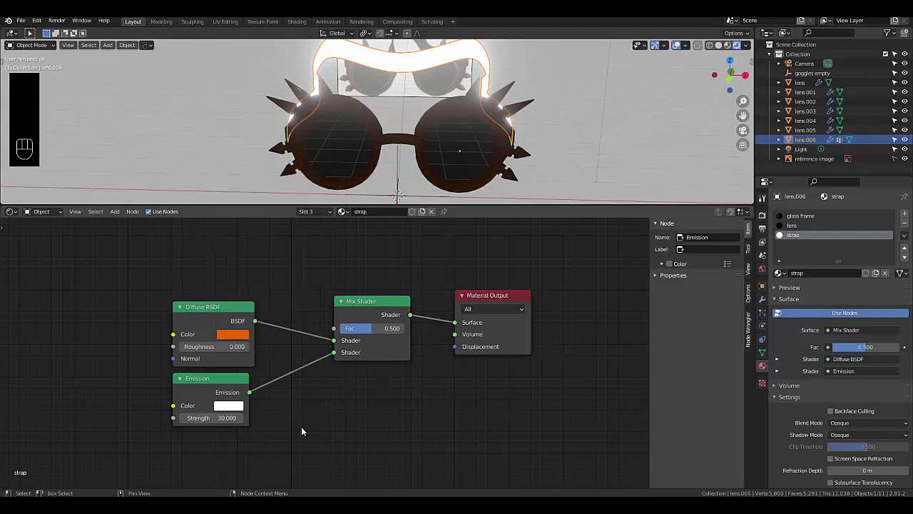
Step: Lower the Emission Strength to 5
left_click(226, 417)
type("5")
key("Return")
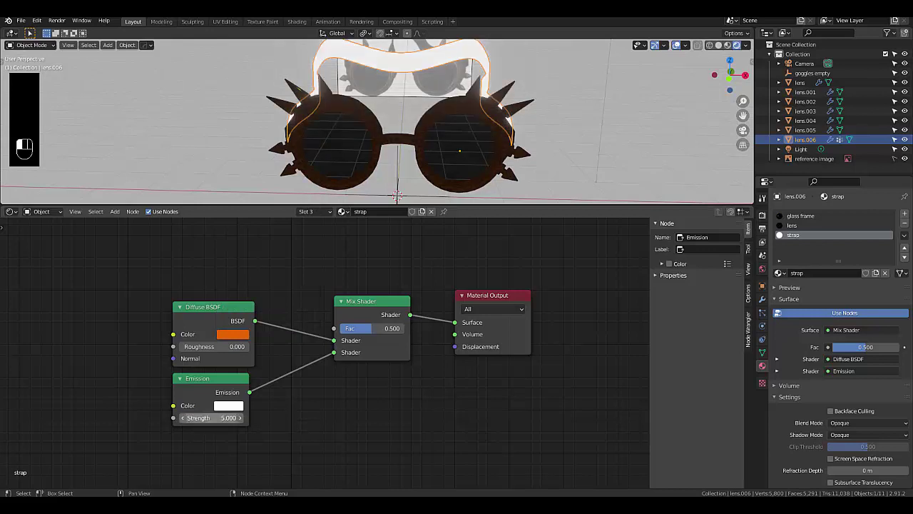
Step: After trying orange tones, set the Emission colour to pure white FFFFFF
left_click(232, 409)
left_click(241, 314)
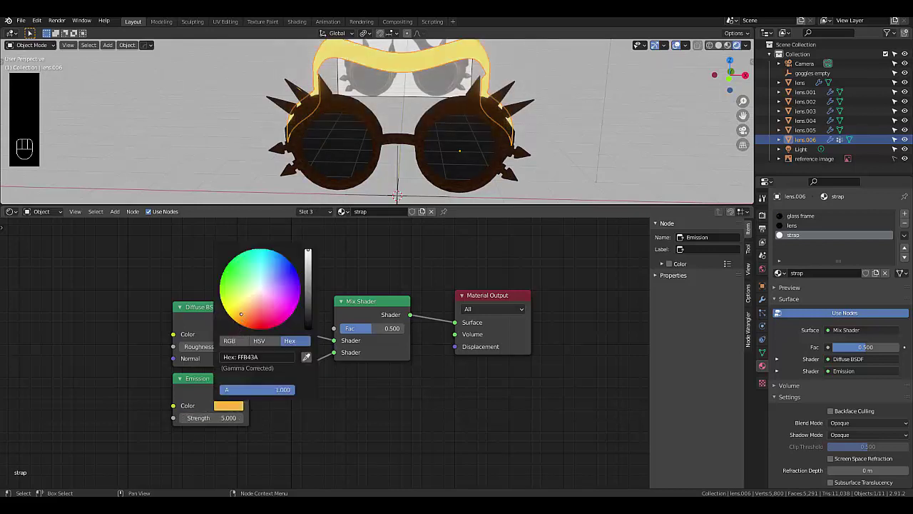
left_click_drag(241, 315, 240, 325)
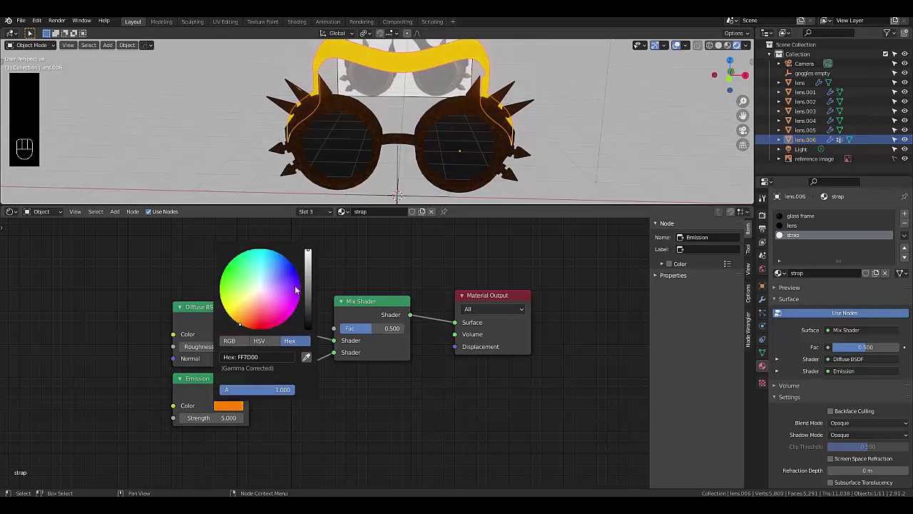
left_click_drag(308, 286, 308, 327)
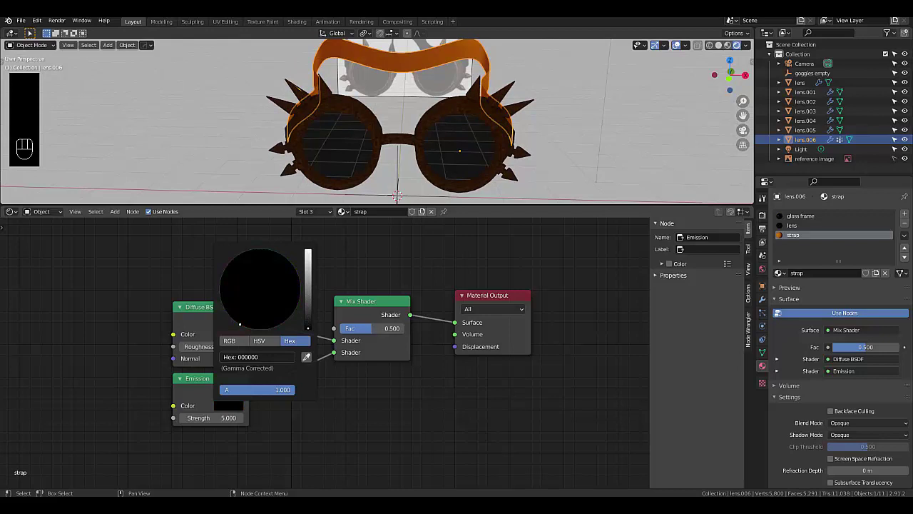
left_click_drag(303, 325, 308, 251)
left_click(228, 405)
left_click_drag(227, 285, 264, 292)
left_click(264, 357)
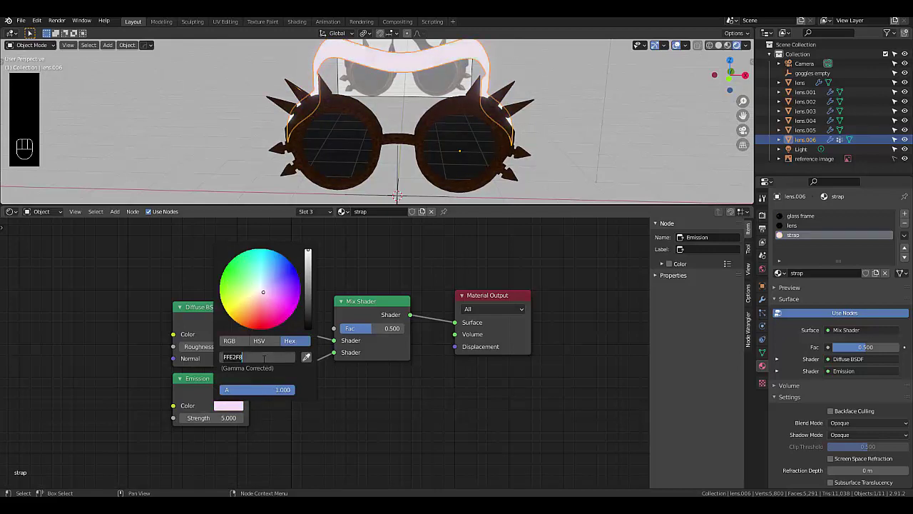
type("ffffff")
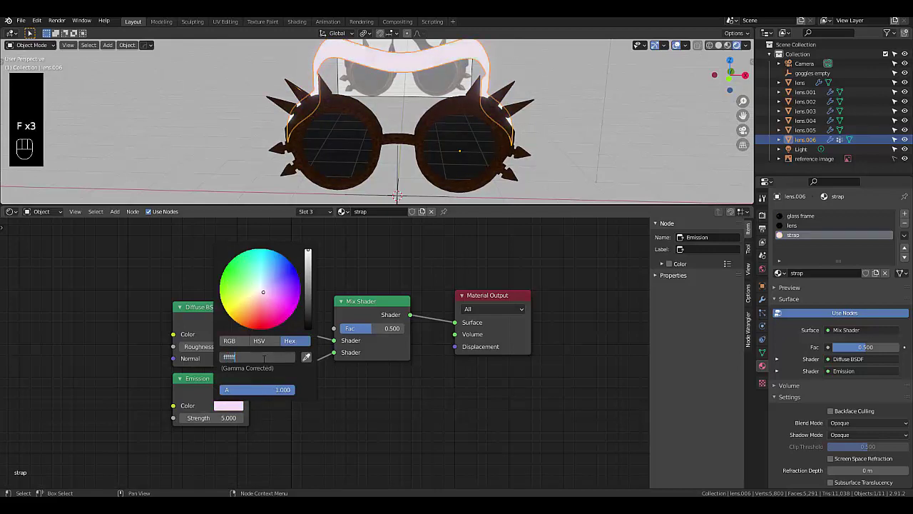
key("Return")
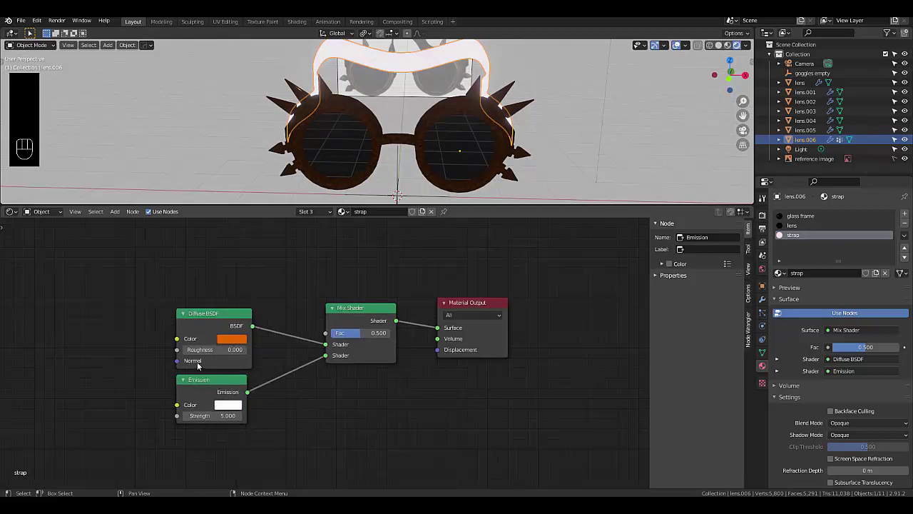
key("shift+a")
Step: Add a Noise Texture at Scale 19.1 driving the Mix Shader factor with its colour
mouse_move(241, 354)
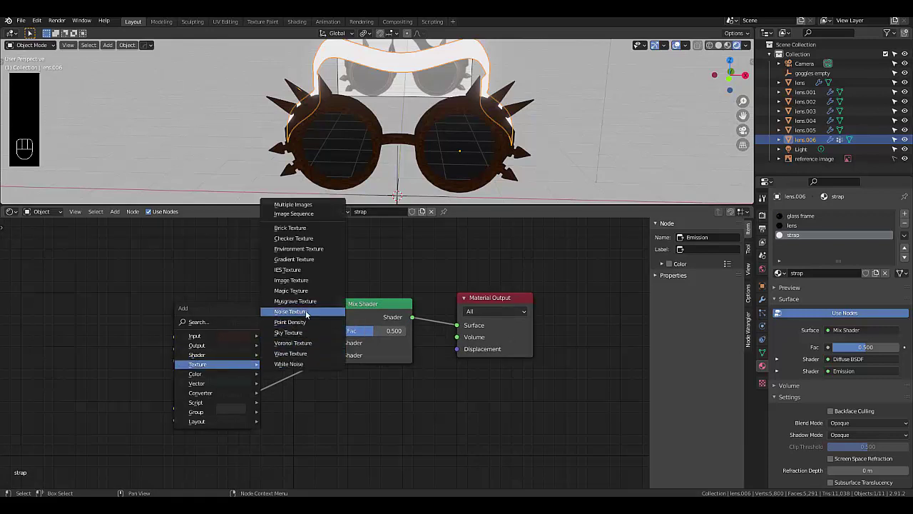
left_click(291, 311)
left_click(136, 281)
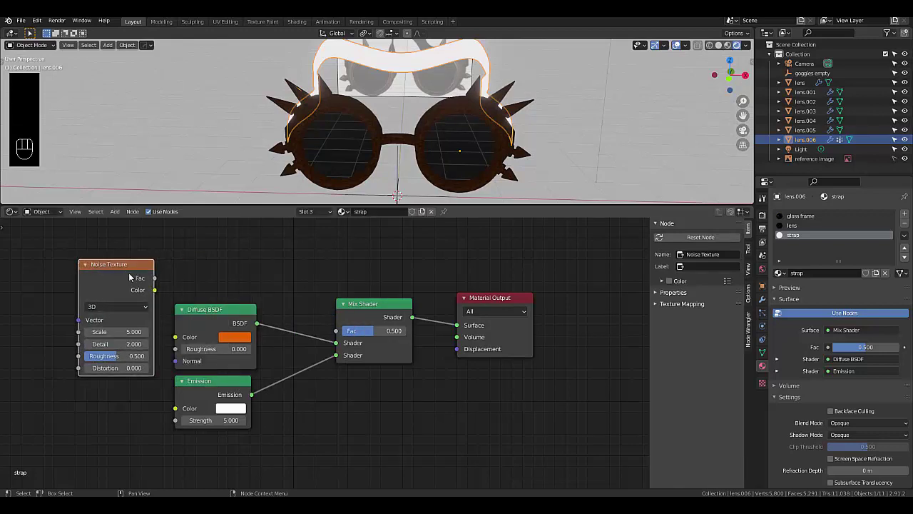
left_click_drag(154, 290, 335, 331)
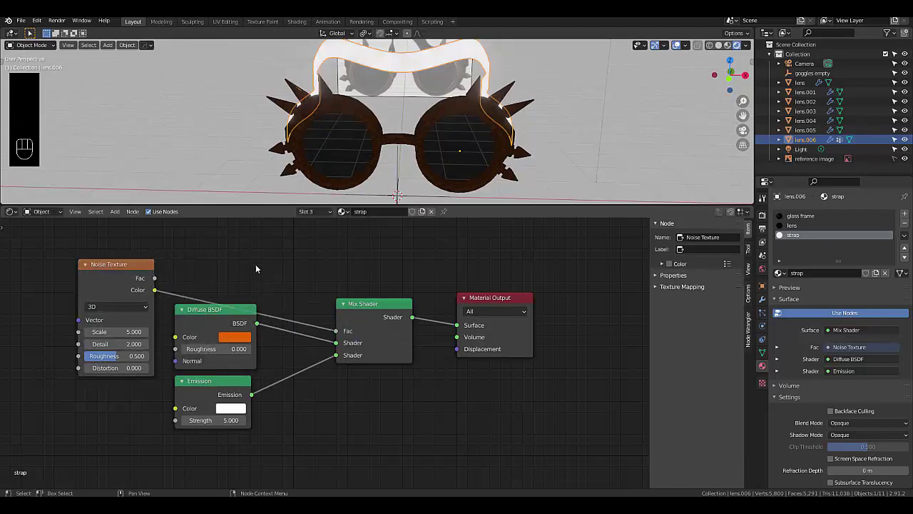
scroll(104, 325, "up", 2)
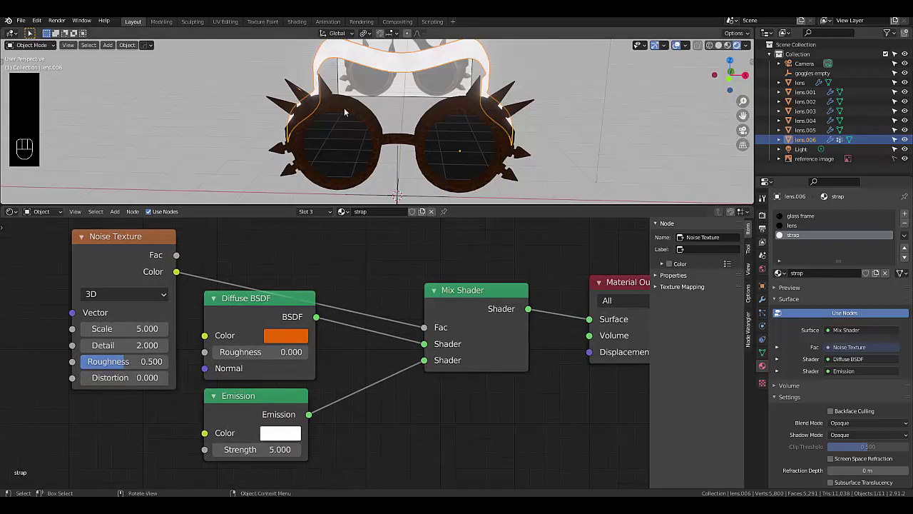
scroll(381, 61, "up", 6)
scroll(392, 143, "down", 5)
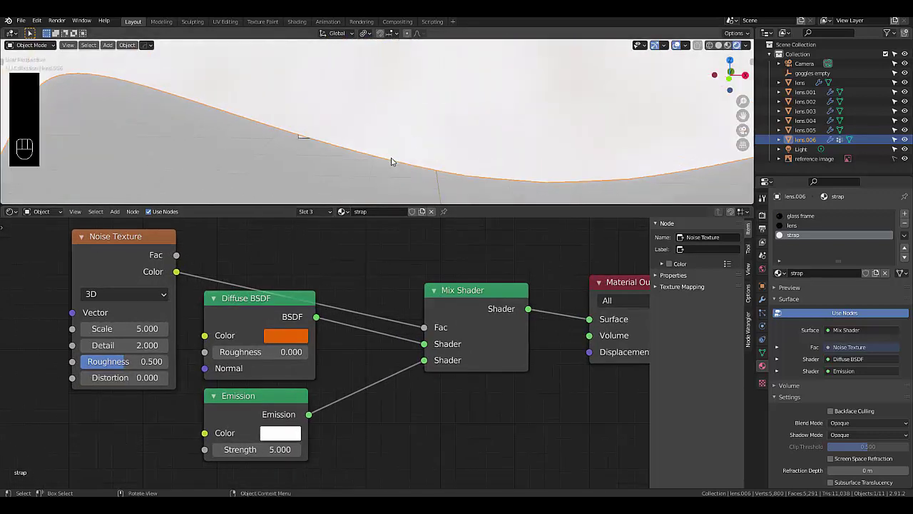
left_click_drag(107, 327, 157, 328)
Step: Replace the Diffuse BSDF with a Principled BSDF in the Mix Shader's first Shader input
left_click(239, 319)
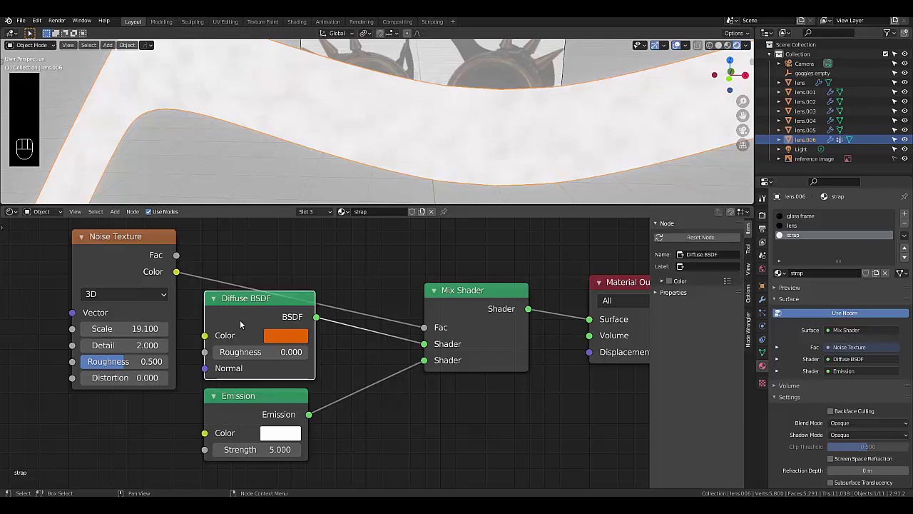
key("x")
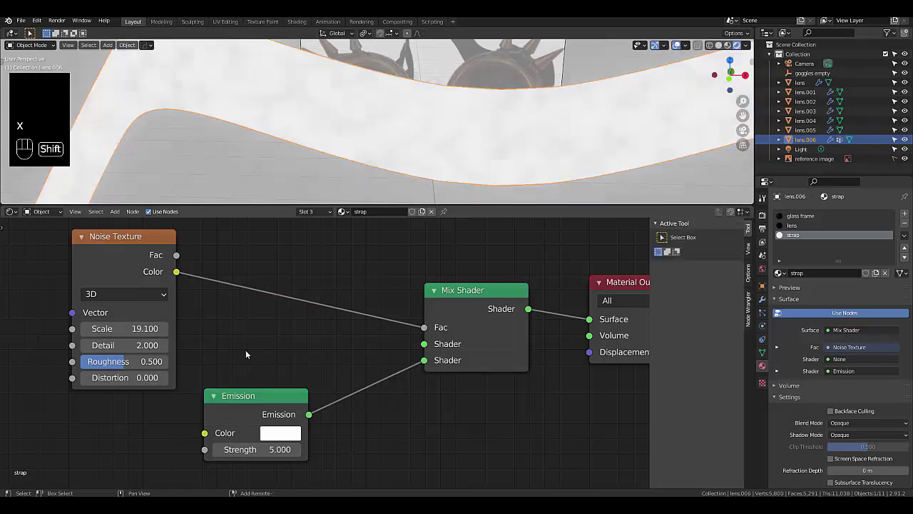
key("shift+a")
mouse_move(245, 349)
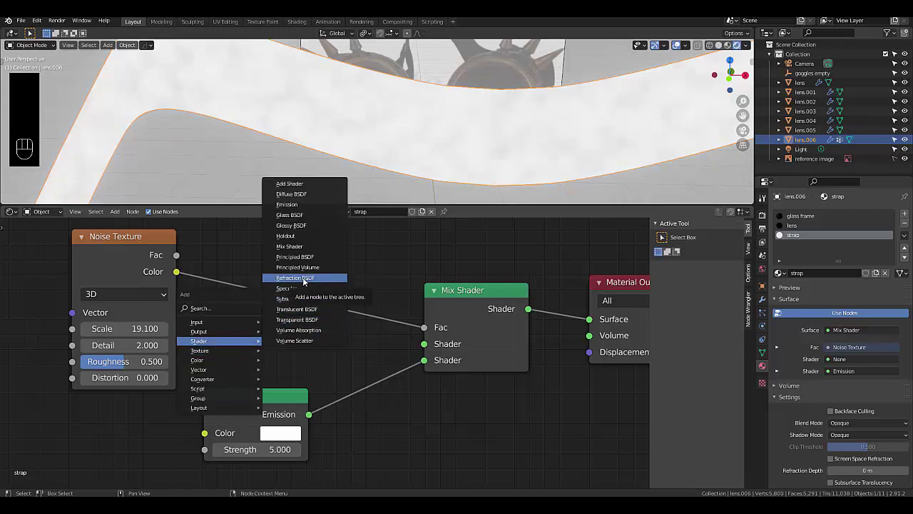
left_click(294, 256)
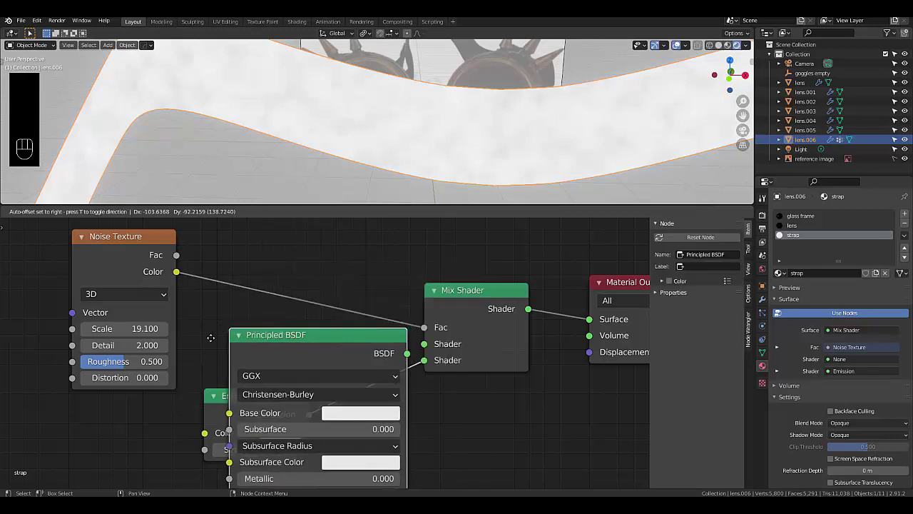
left_click(10, 413)
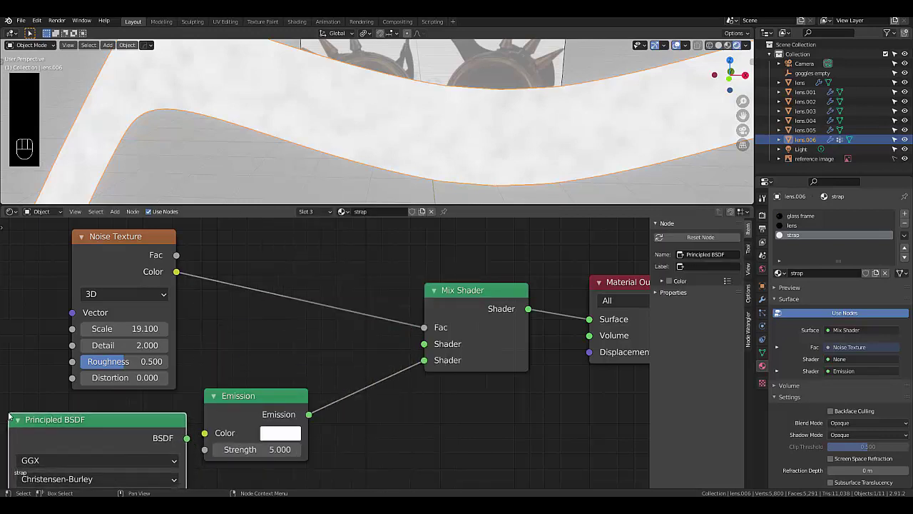
left_click_drag(187, 438, 424, 344)
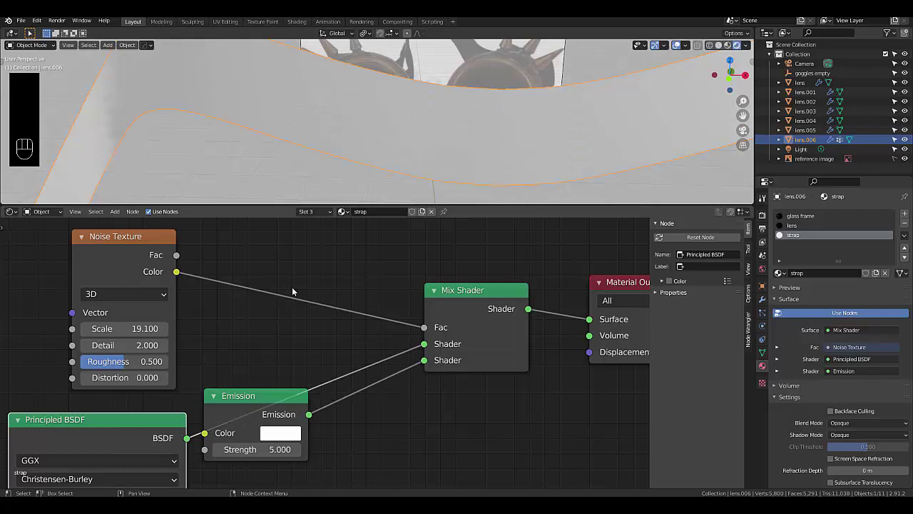
scroll(277, 302, "down", 3)
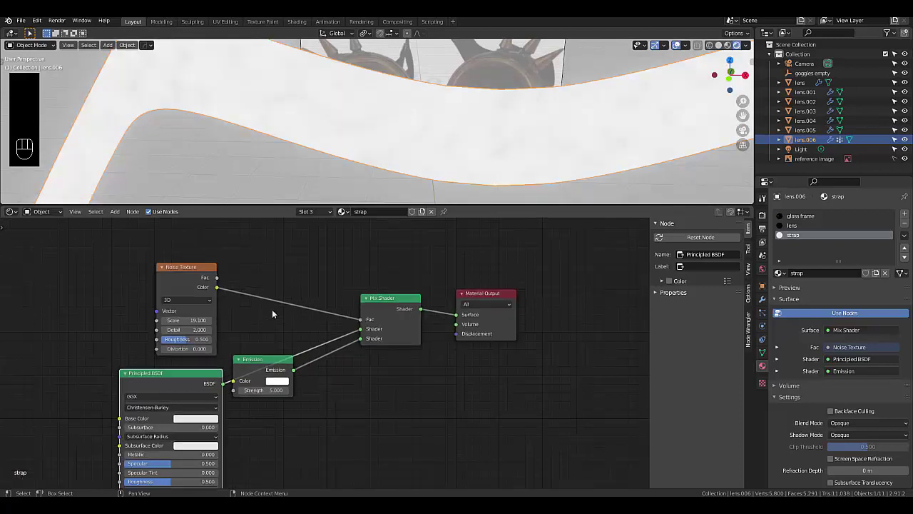
scroll(196, 412, "up", 1)
Step: Make the Principled BSDF's Base Color and Subsurface Color black
left_click(199, 408)
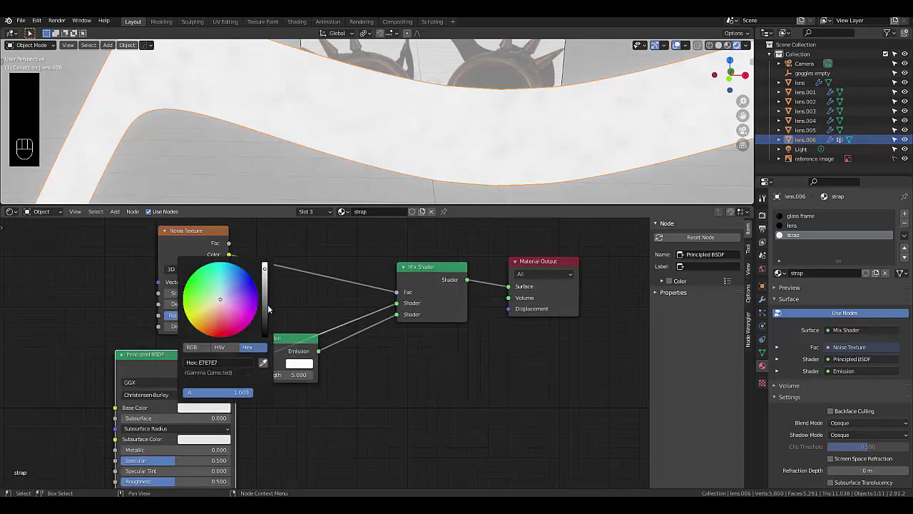
left_click_drag(268, 304, 265, 337)
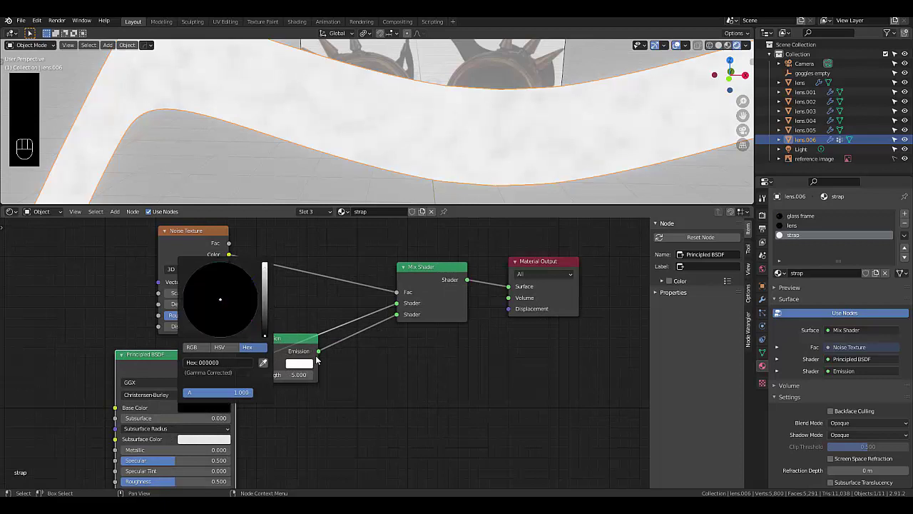
left_click(185, 440)
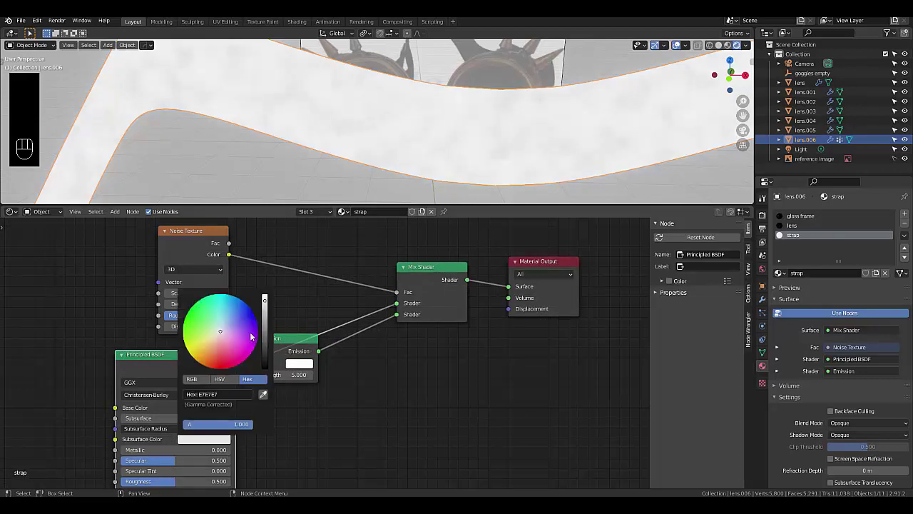
left_click_drag(263, 298, 264, 368)
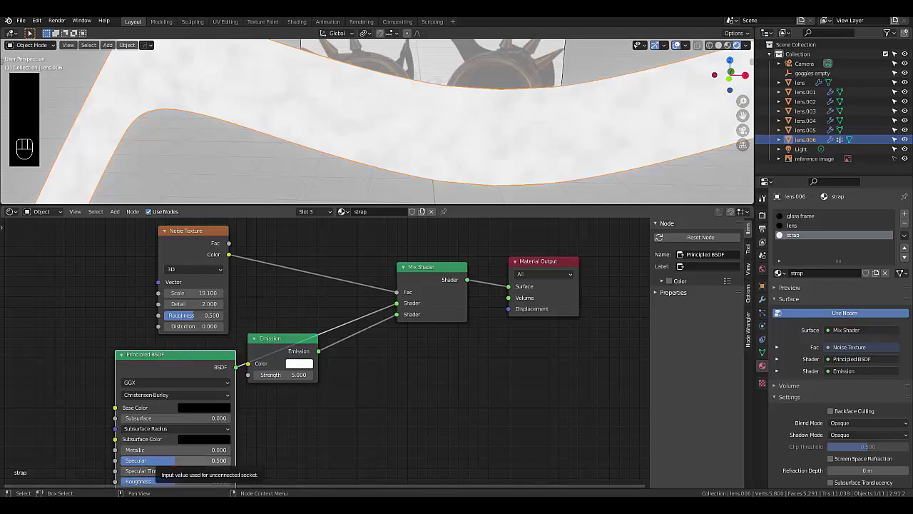
scroll(196, 423, "down", 4)
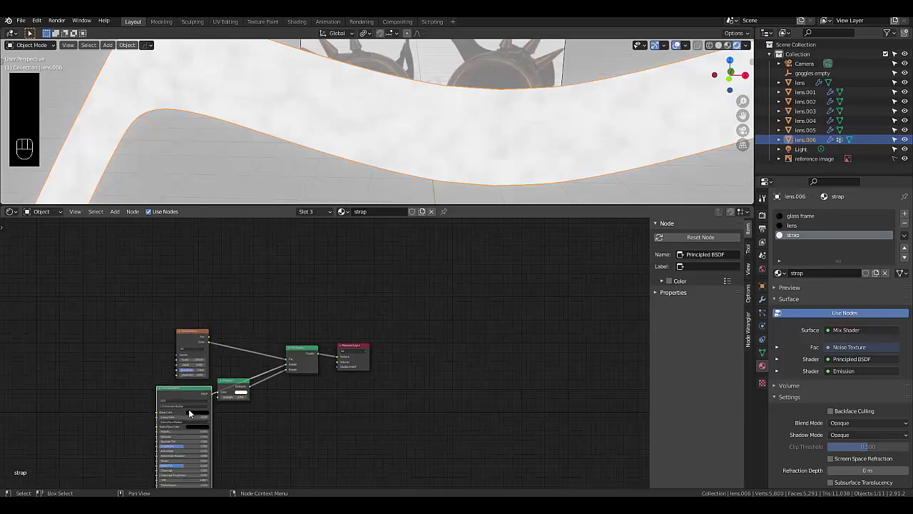
scroll(190, 412, "up", 5)
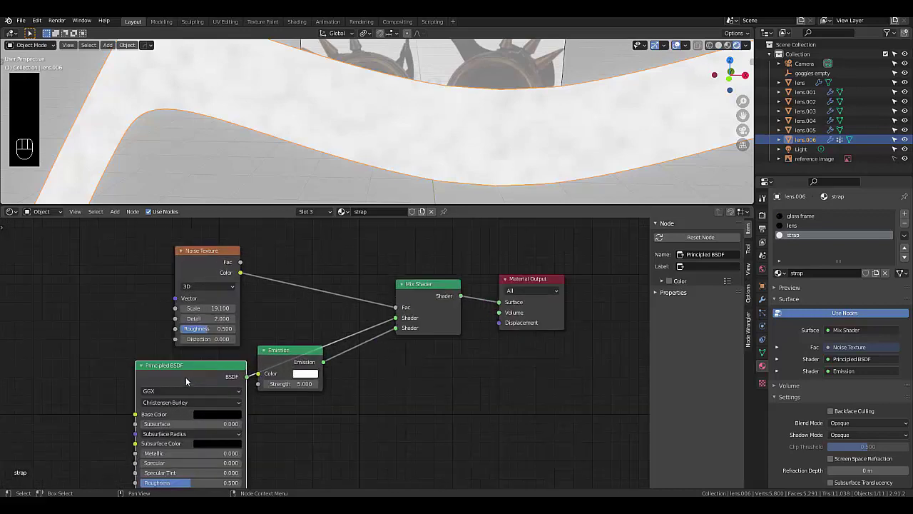
Step: Delete the Principled BSDF and raise the noise texture Scale to 30.3
key("x")
scroll(269, 367, "up", 2)
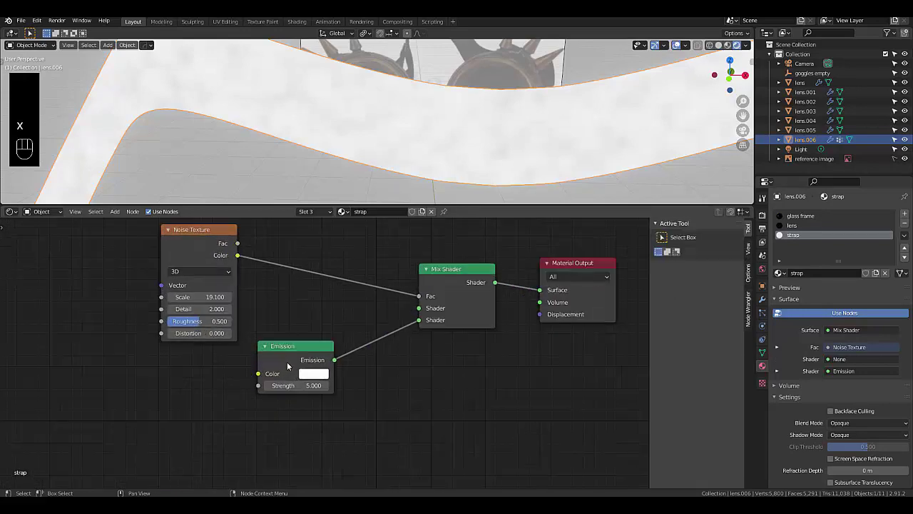
scroll(295, 346, "up", 1)
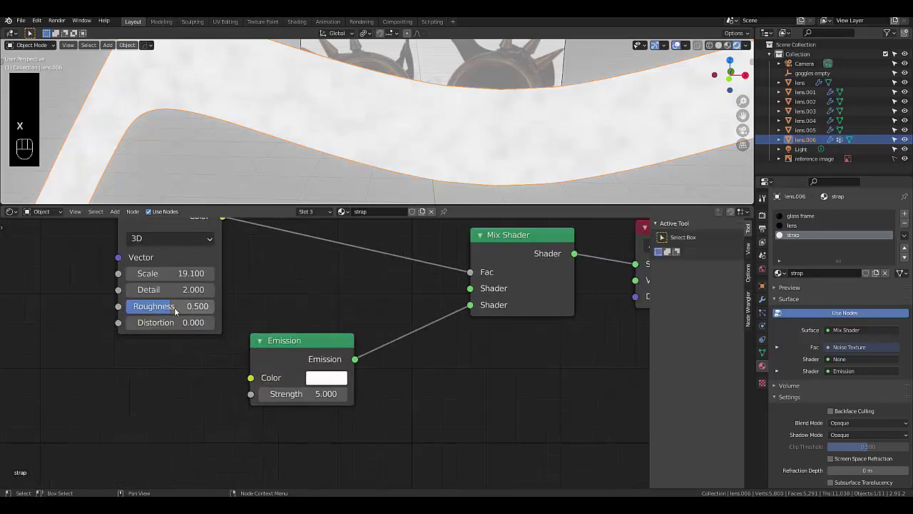
left_click_drag(182, 274, 187, 274)
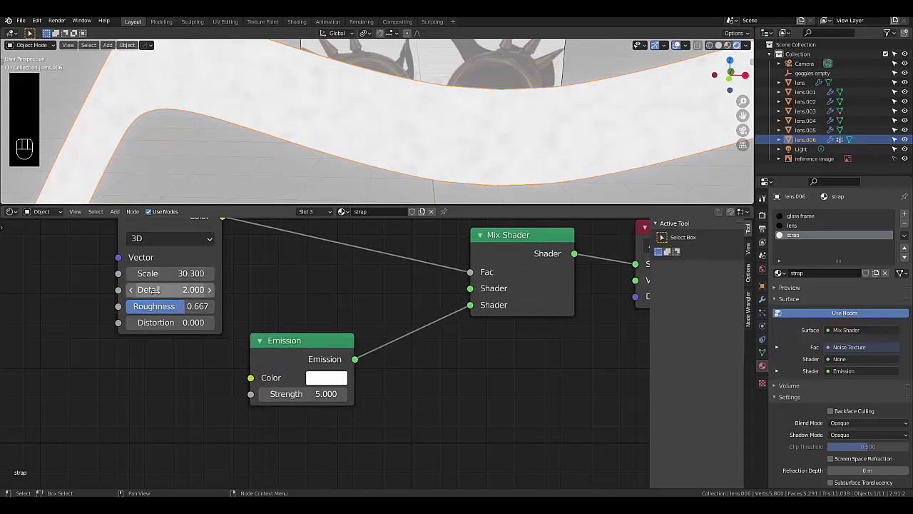
Step: Try an Emission Strength of 30, then set it back to 5
left_click(282, 393)
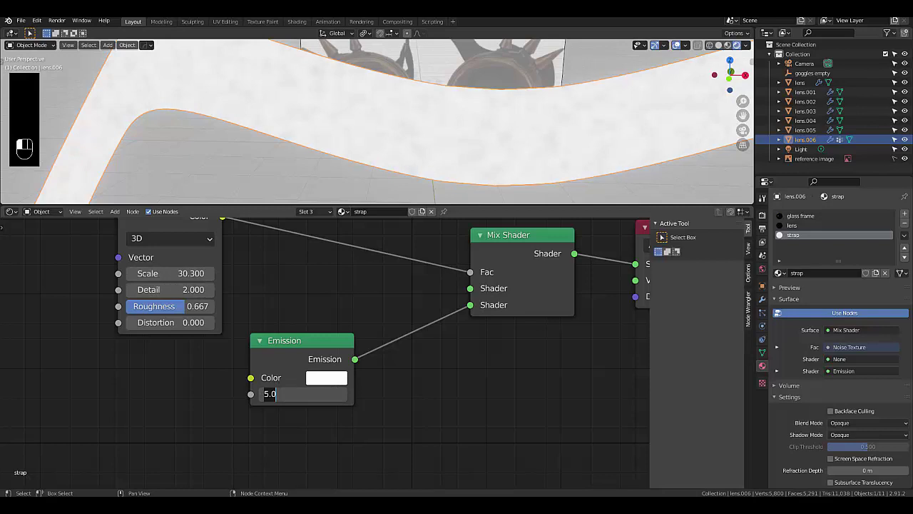
type("30")
key("Return")
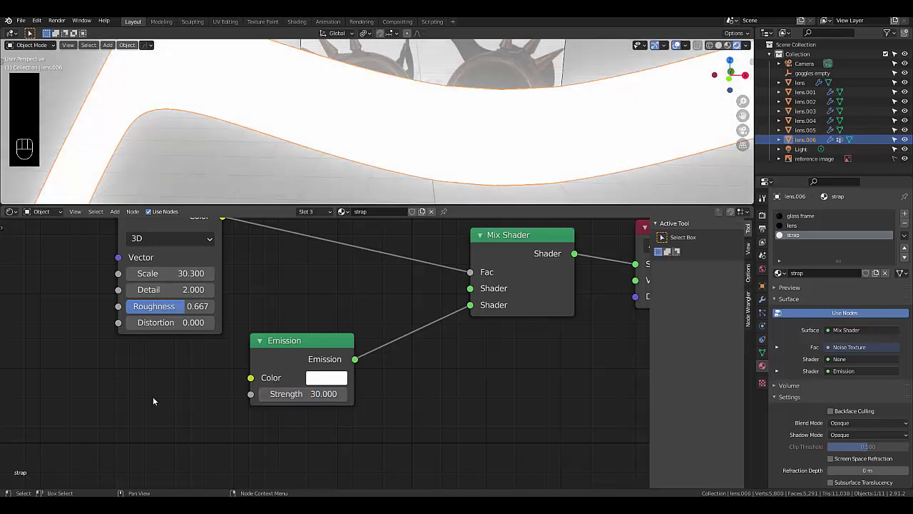
left_click(286, 394)
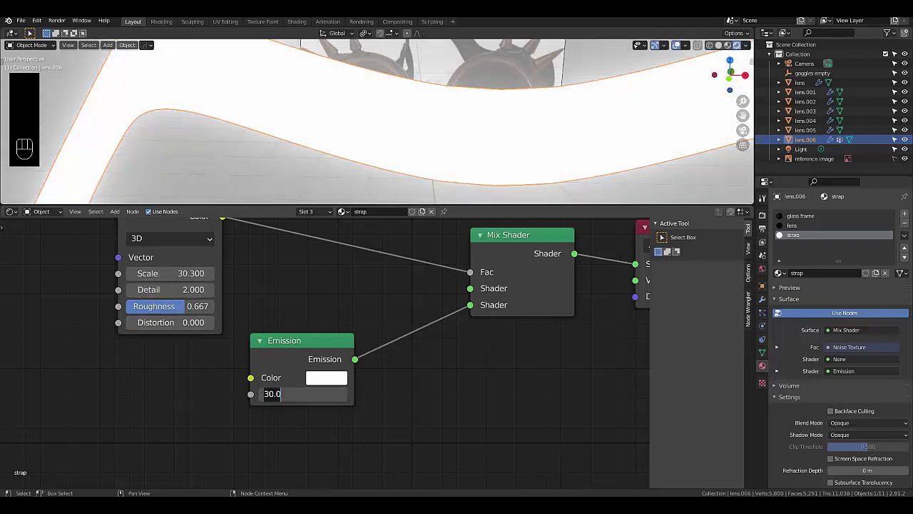
type("5")
key("Return")
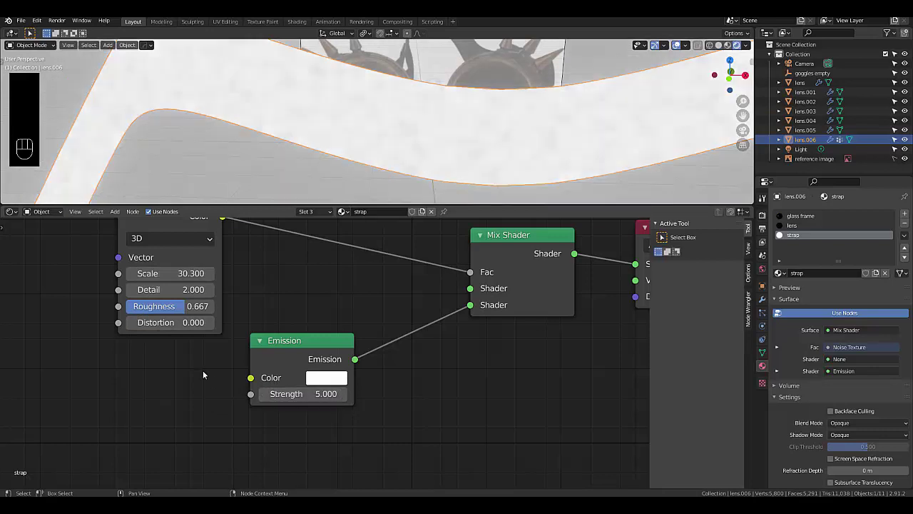
Step: Move the Emission link to the Mix Shader's first Shader input and reposition the node
scroll(203, 370, "down", 2)
scroll(314, 317, "up", 1)
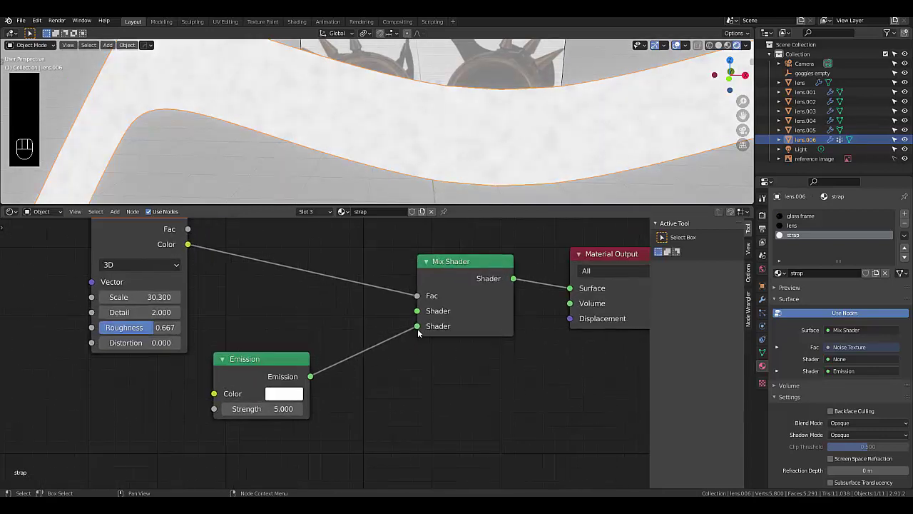
left_click_drag(418, 331, 416, 312)
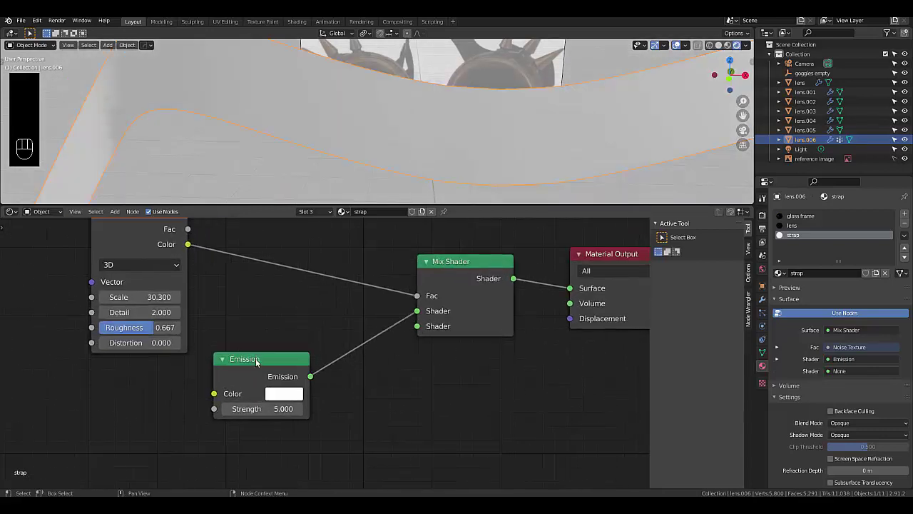
left_click_drag(270, 354, 271, 300)
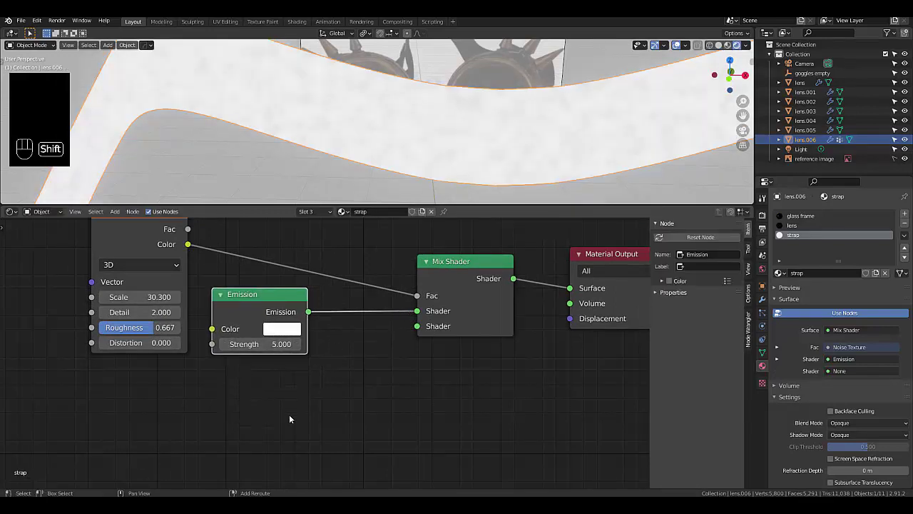
Step: Add a Transparent BSDF feeding the Mix Shader's second Shader input
key("shift+a")
mouse_move(289, 416)
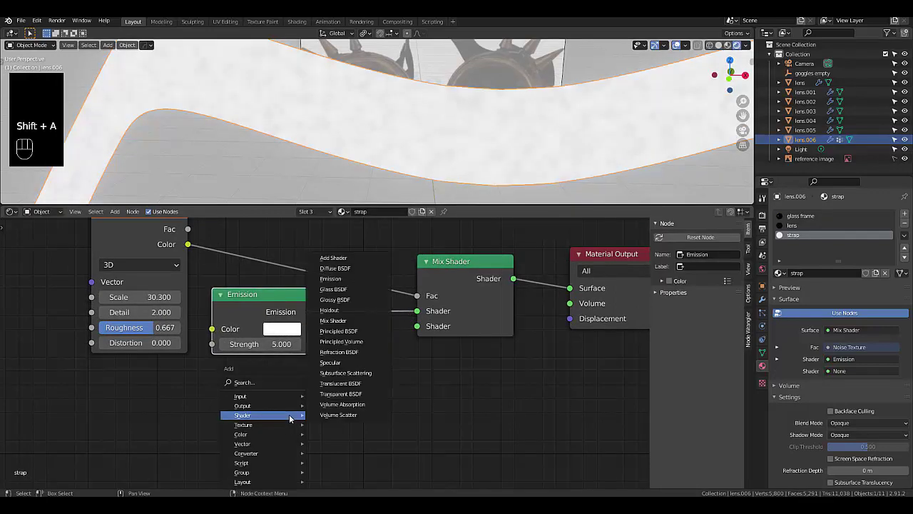
left_click(354, 394)
left_click(268, 383)
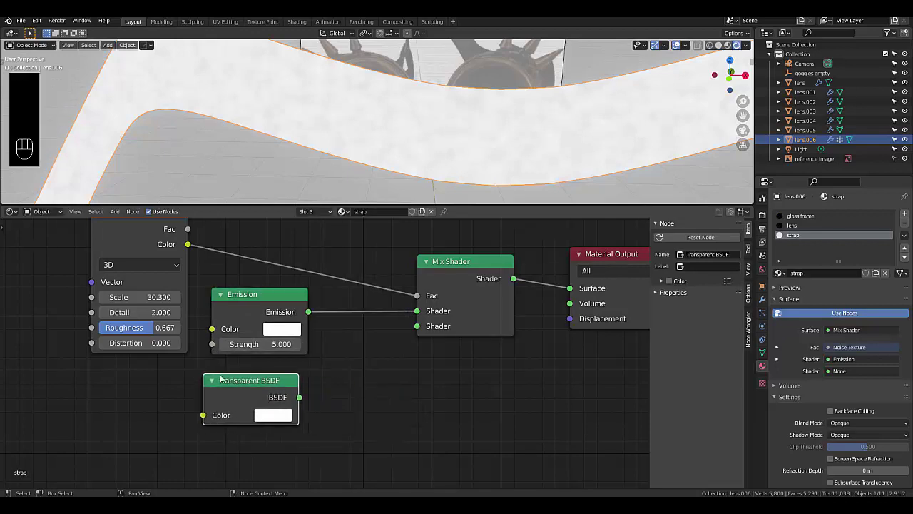
left_click_drag(299, 398, 376, 363)
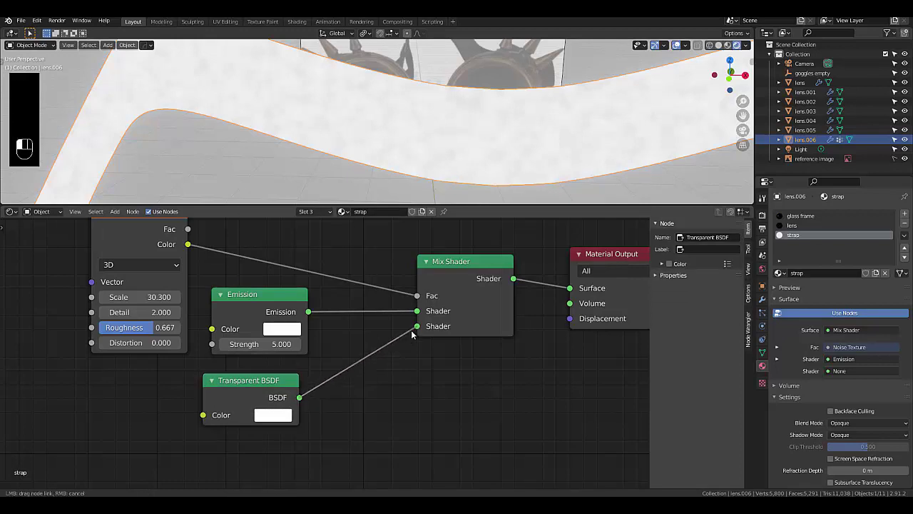
left_click_drag(412, 334, 414, 331)
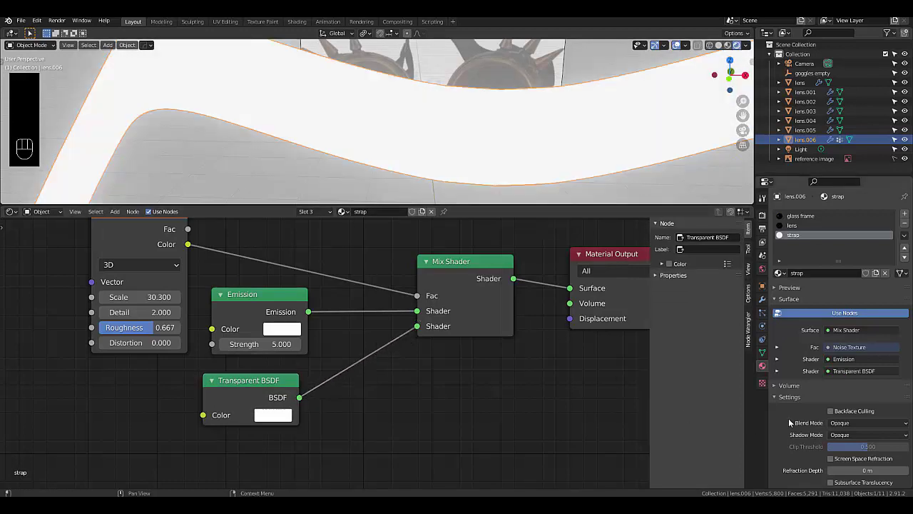
Step: Set the strap material's Blend Mode to Alpha Blend and orbit to check it
left_click(836, 424)
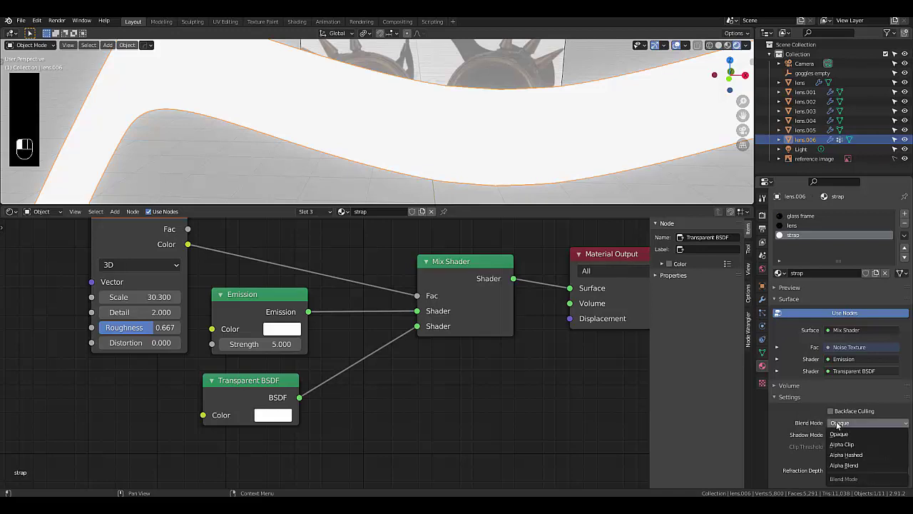
left_click(845, 465)
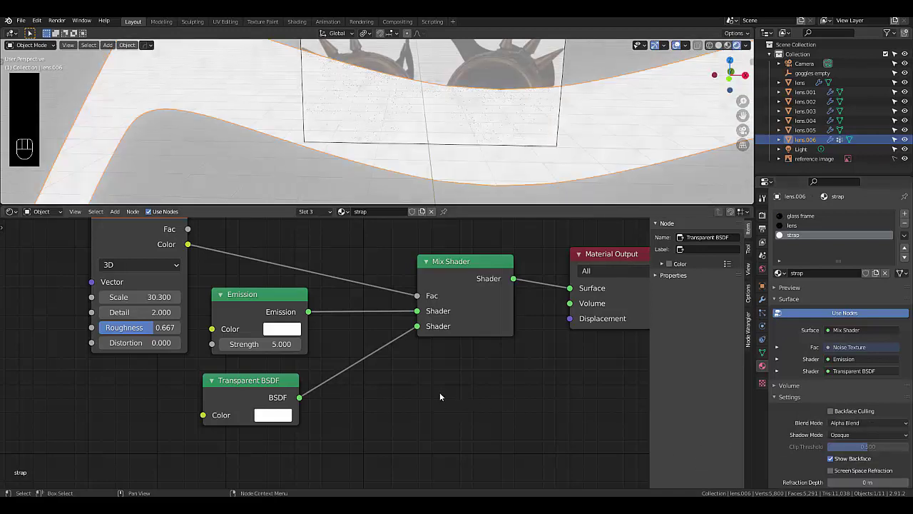
middle_click_drag(428, 172, 464, 142)
Step: Add a Suzanne monkey head mesh to the scene near the goggles
scroll(449, 92, "down", 3)
scroll(449, 92, "up", 1)
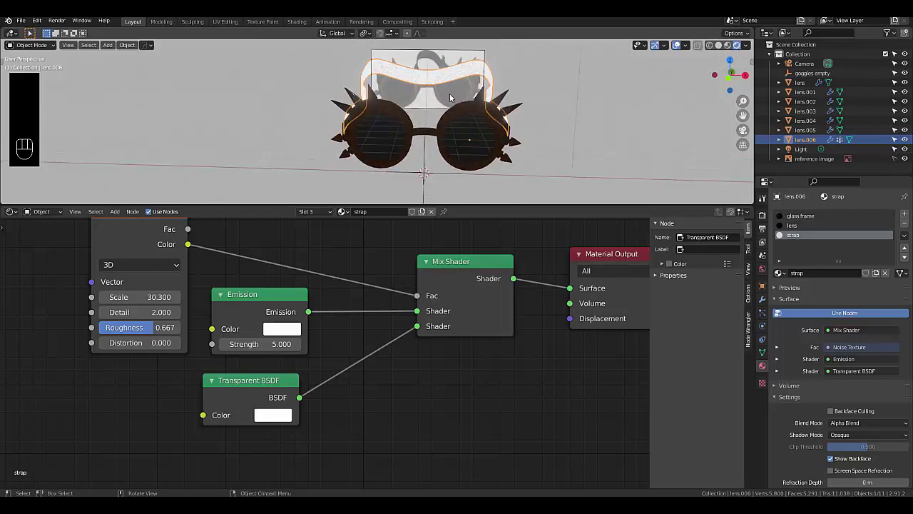
scroll(410, 156, "down", 2)
scroll(414, 152, "up", 2)
scroll(422, 163, "down", 2)
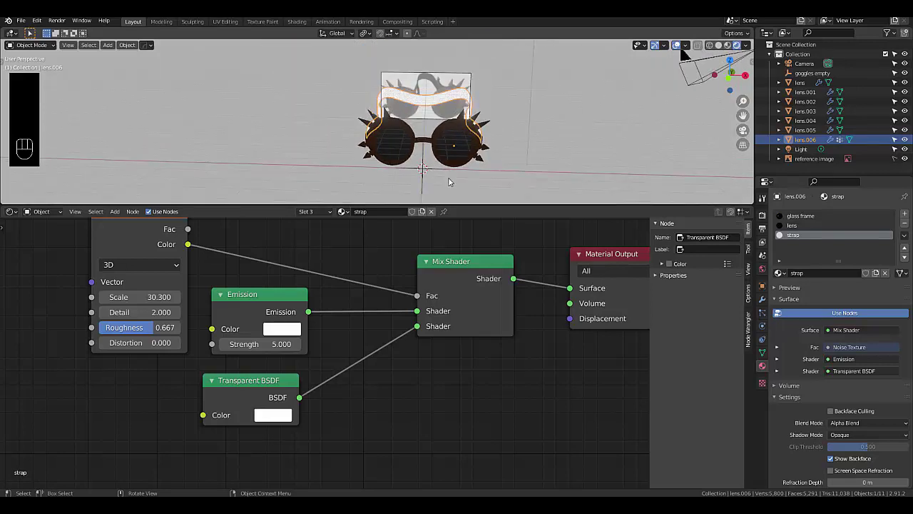
left_click(453, 177)
scroll(452, 178, "down", 3)
scroll(448, 188, "up", 3)
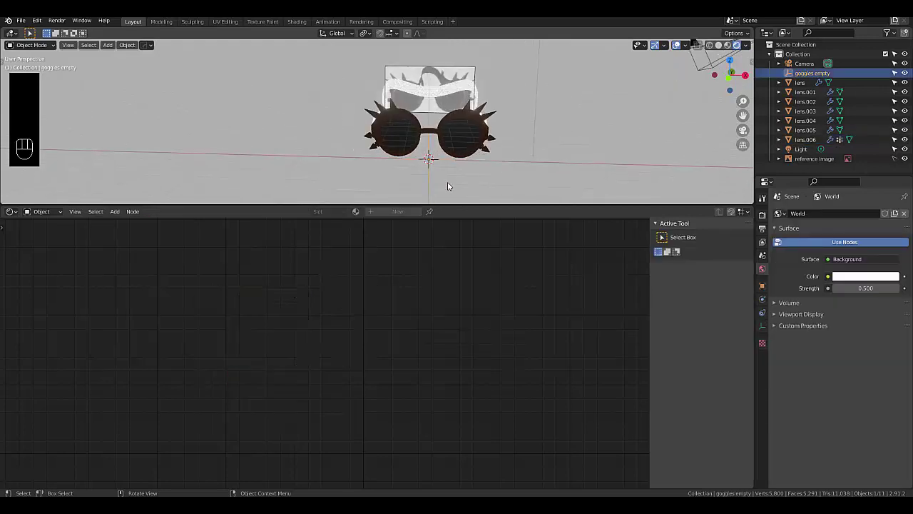
key("shift+a")
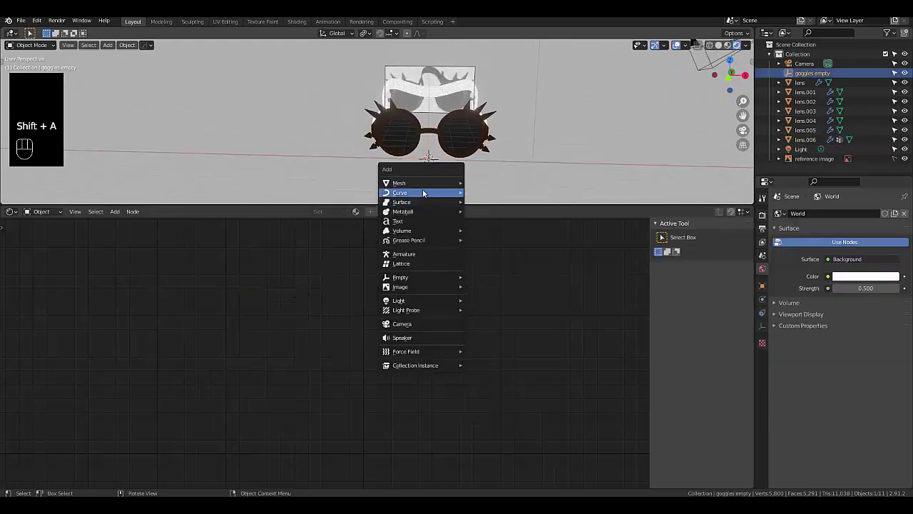
mouse_move(421, 184)
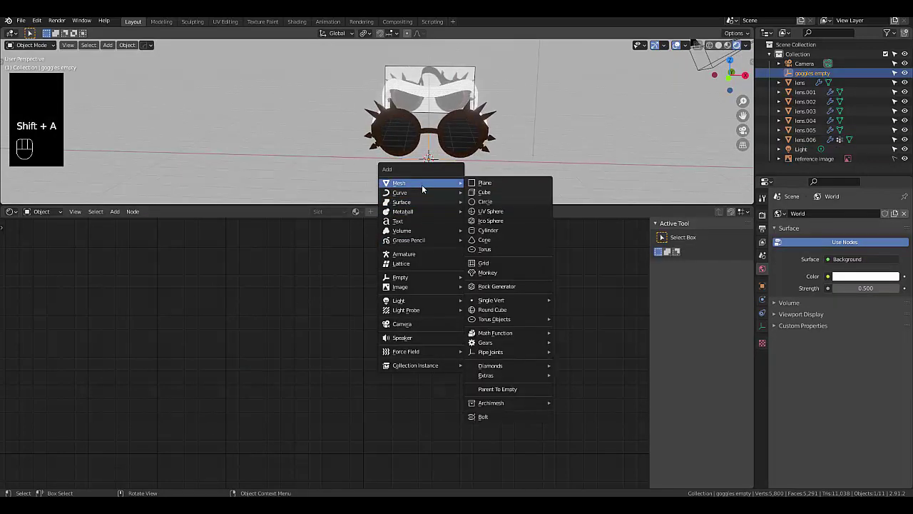
left_click(483, 273)
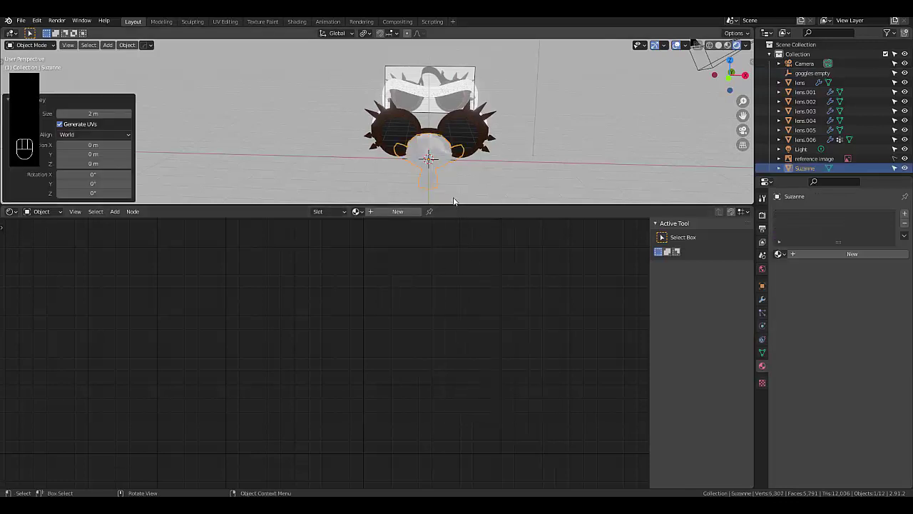
Step: Scale Suzanne to 2.739 and move it along Y behind the goggles
key("s")
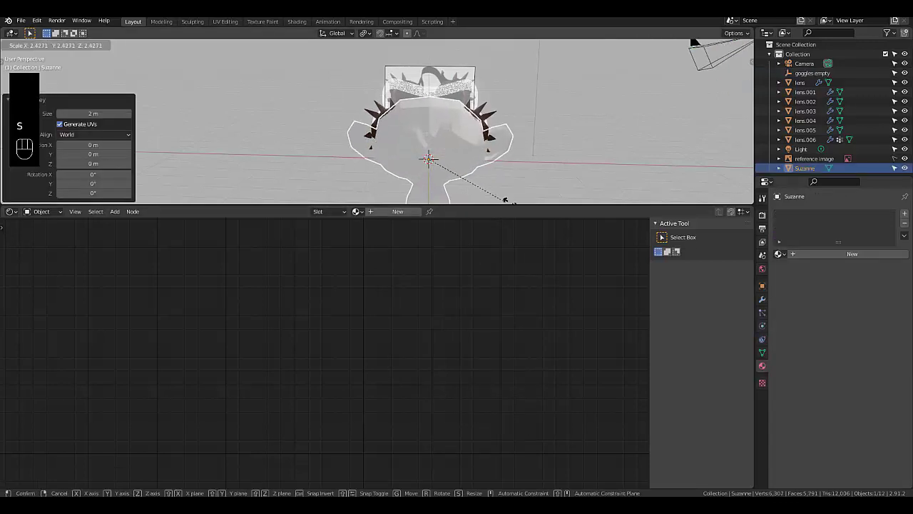
left_click(504, 30)
middle_click_drag(496, 60, 488, 142)
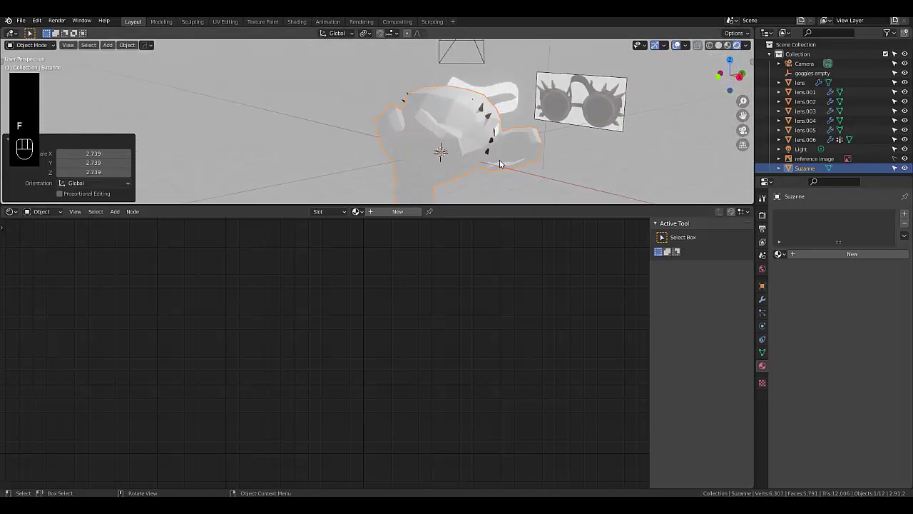
key("g")
key("y")
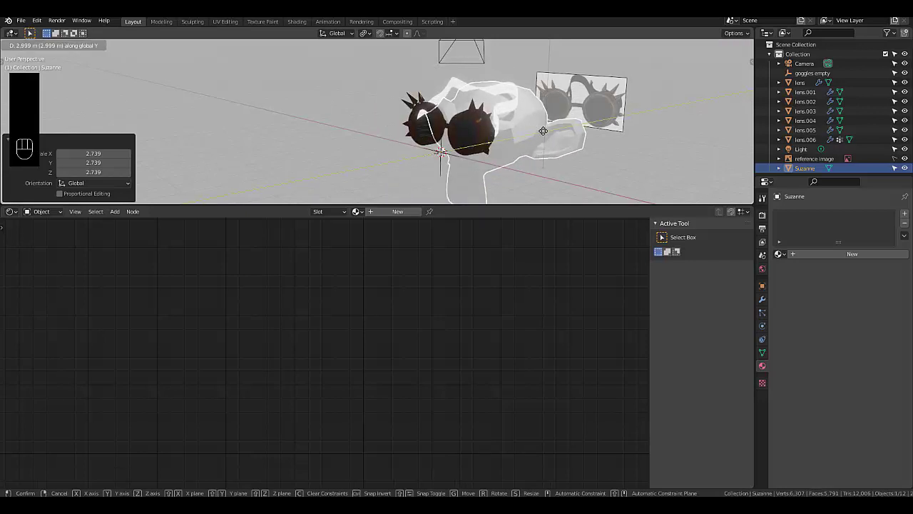
left_click(543, 131)
middle_click_drag(543, 131, 502, 113)
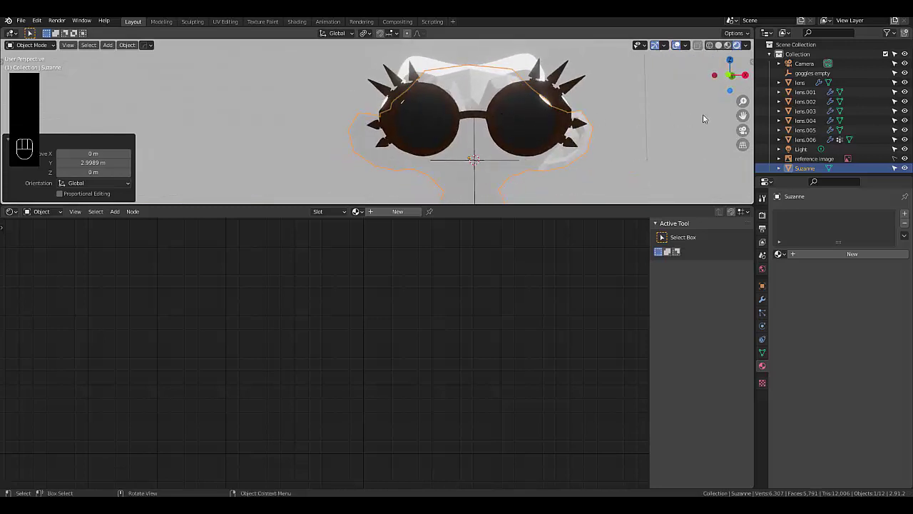
Step: Give Suzanne a Subdivision Surface modifier with viewport level 2
left_click(762, 299)
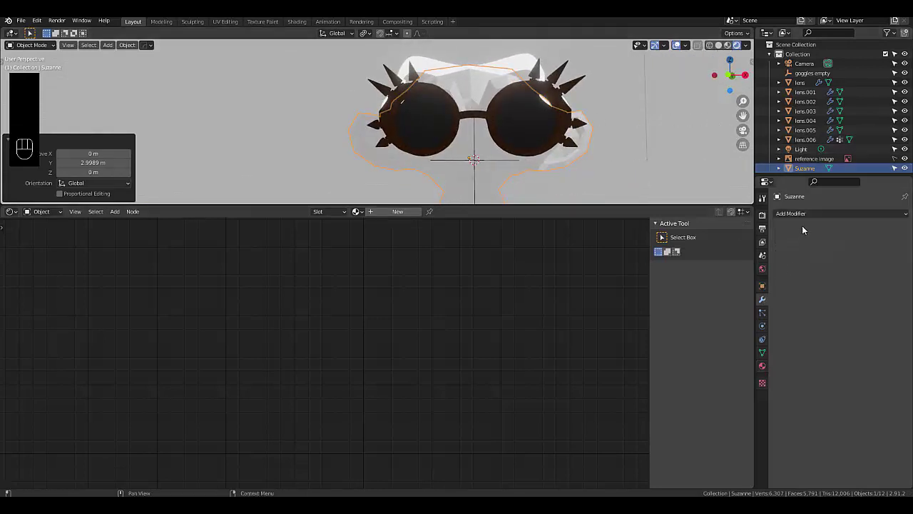
left_click(807, 215)
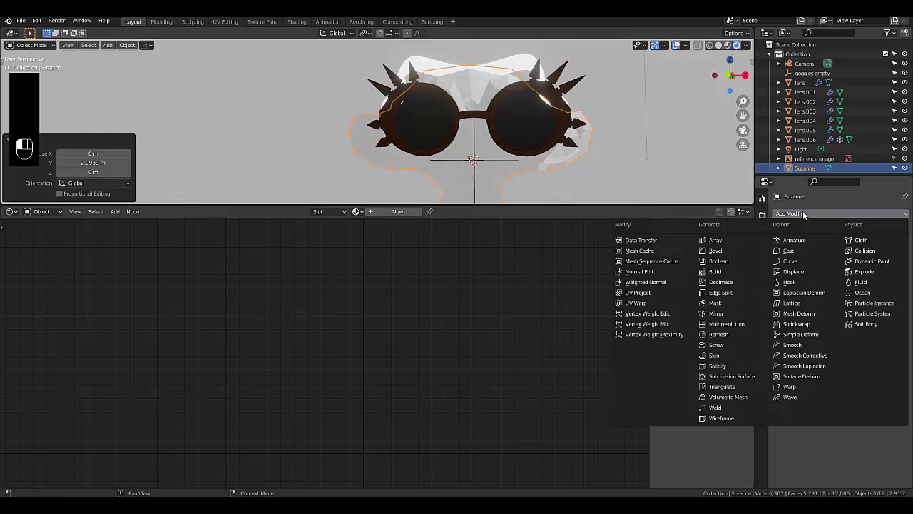
left_click(736, 372)
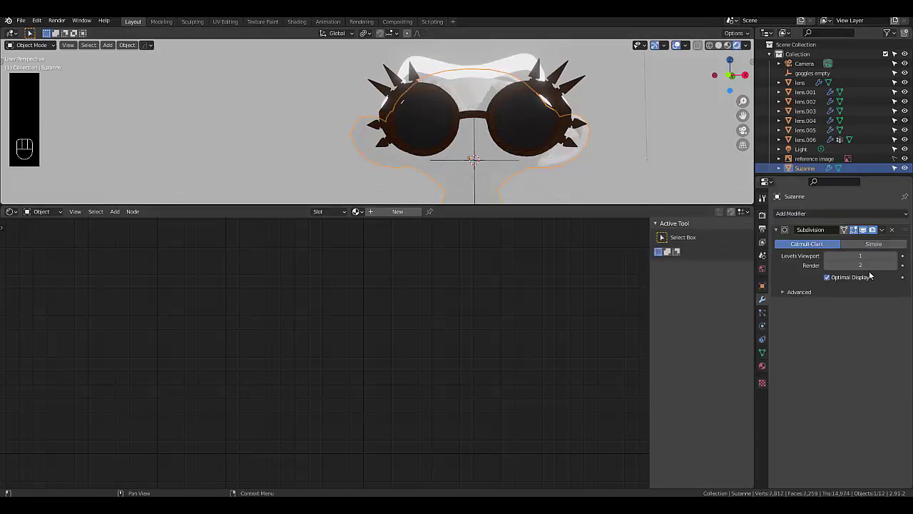
left_click(894, 257)
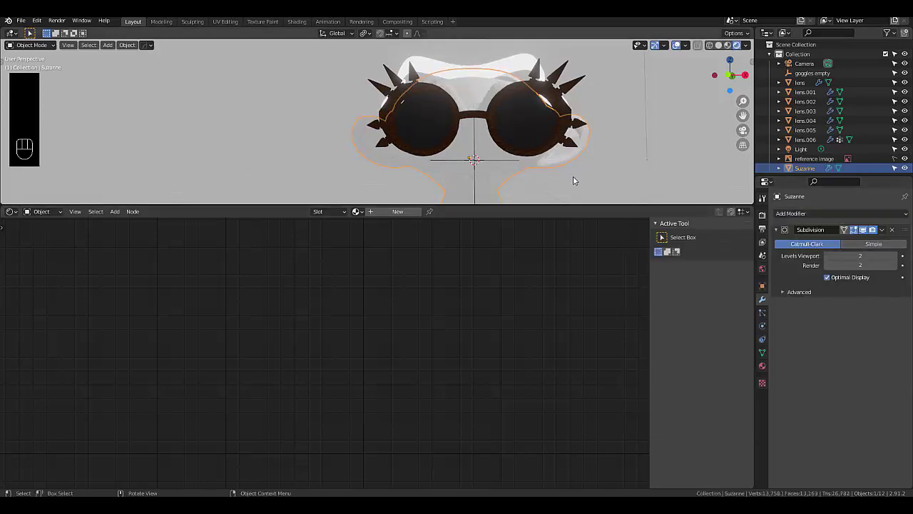
right_click(484, 178)
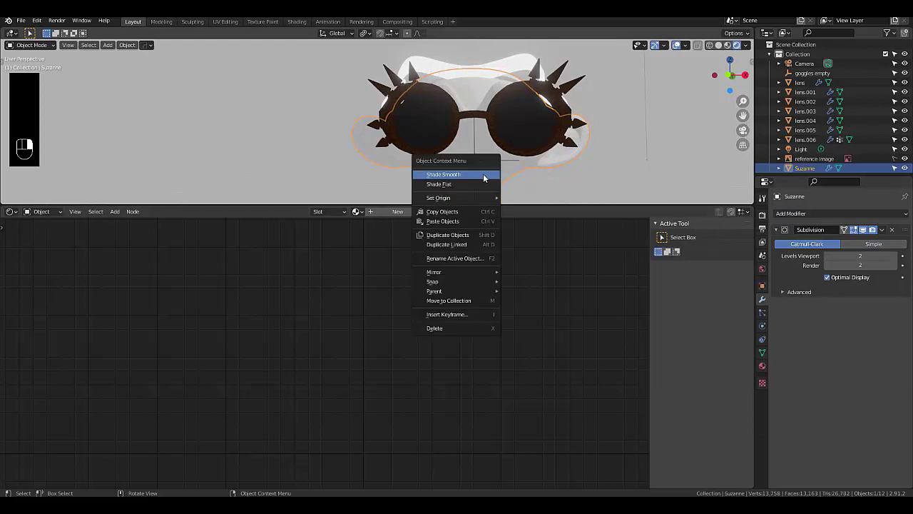
Step: Create a new Suzanne material with a Glossy BSDF replacing Principled BSDF on Surface
left_click(383, 212)
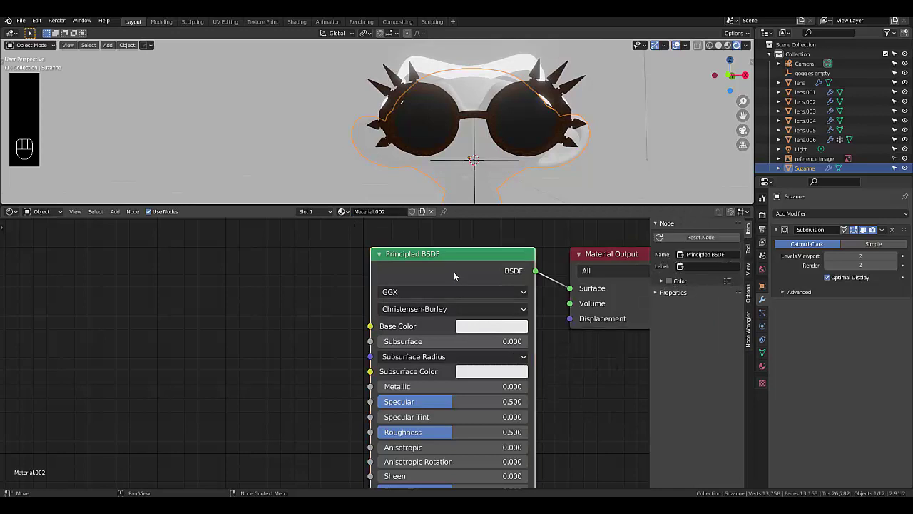
key("x")
key("shift+a")
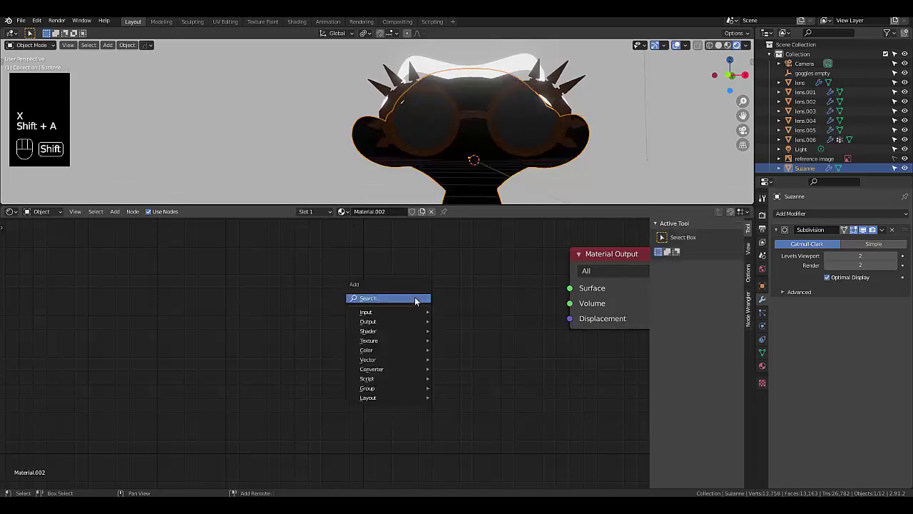
mouse_move(397, 370)
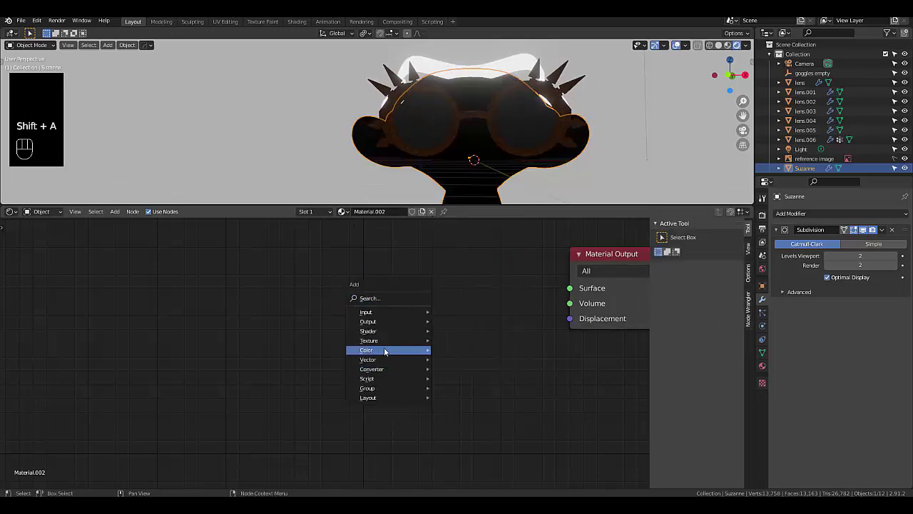
mouse_move(389, 331)
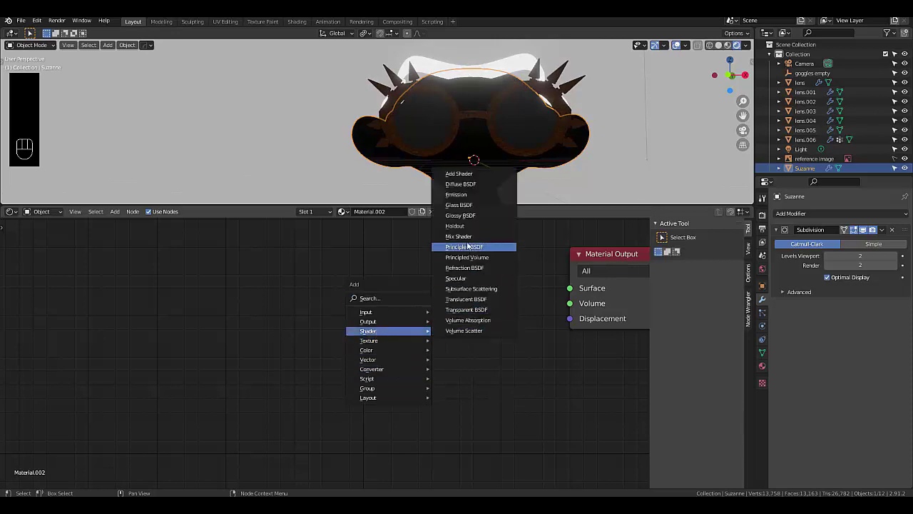
left_click(460, 214)
left_click(373, 281)
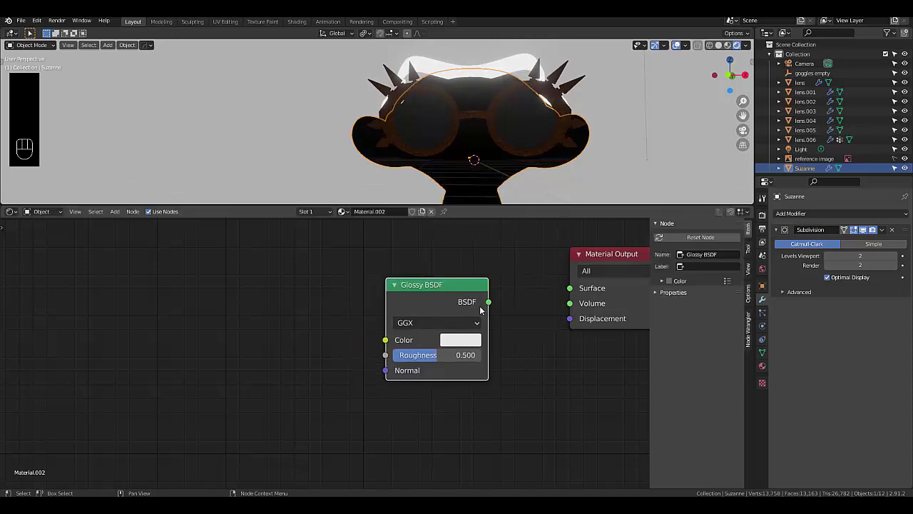
left_click_drag(489, 304, 586, 283)
left_click_drag(548, 310, 553, 304)
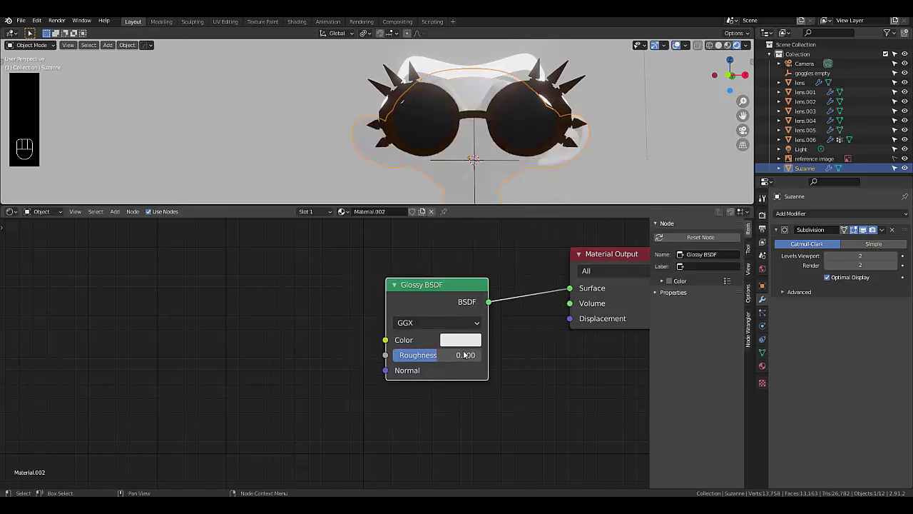
Step: Set the Glossy BSDF roughness to 0.15
left_click(460, 355)
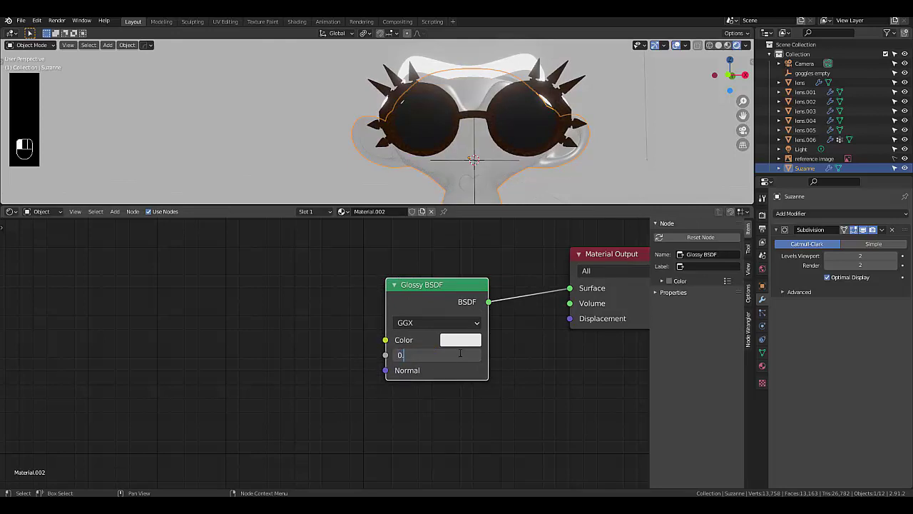
type("0.15")
key("Return")
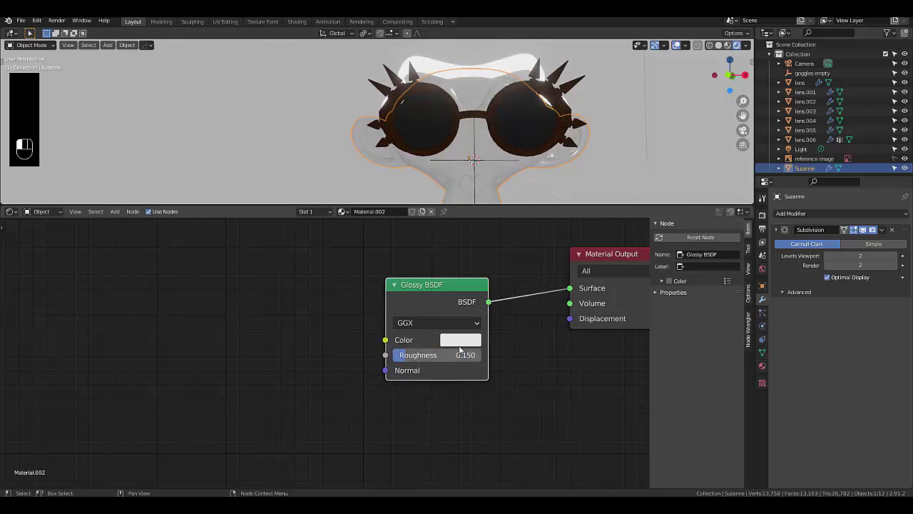
Step: Drive the world colour with an Environment Texture loading snowy_field_2k.exr from Downloads
left_click(762, 270)
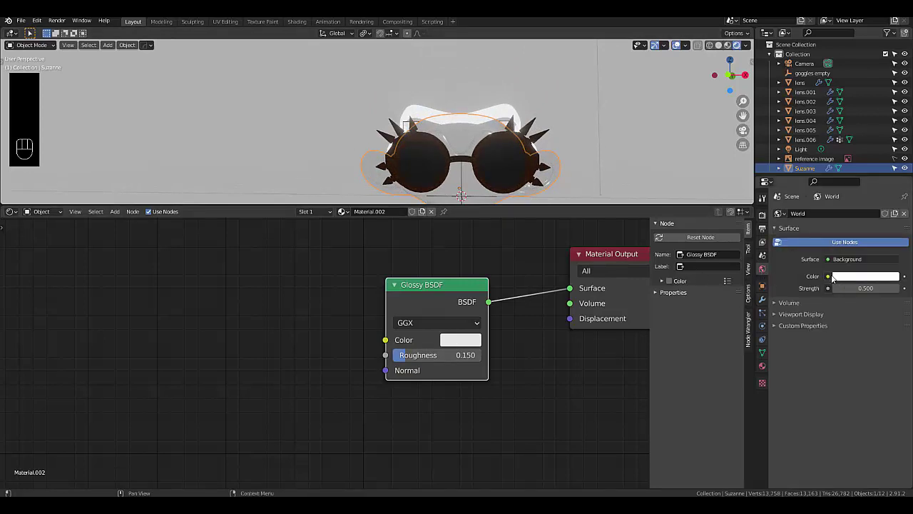
left_click(830, 276)
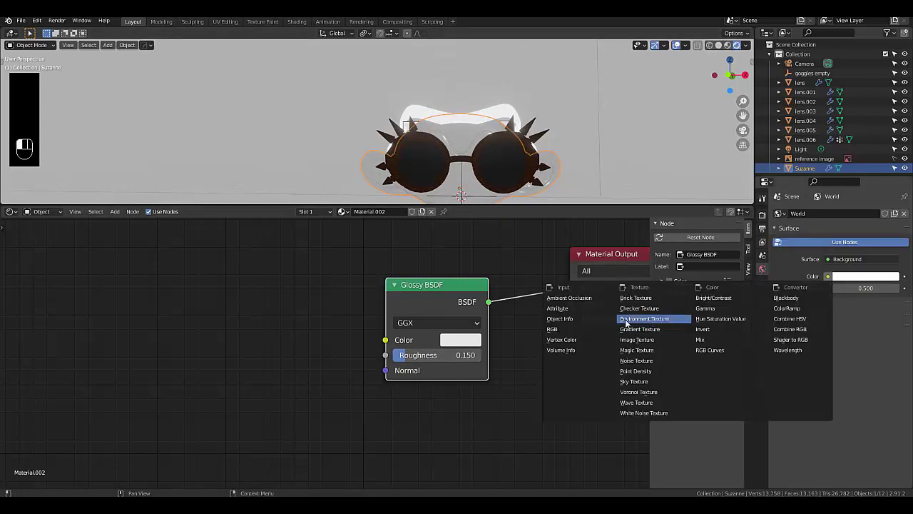
left_click(623, 321)
left_click(877, 287)
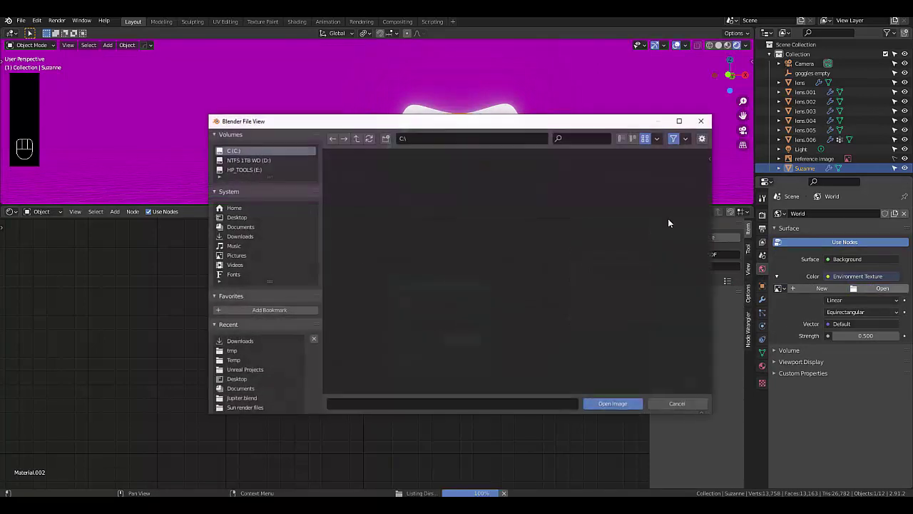
left_click(241, 237)
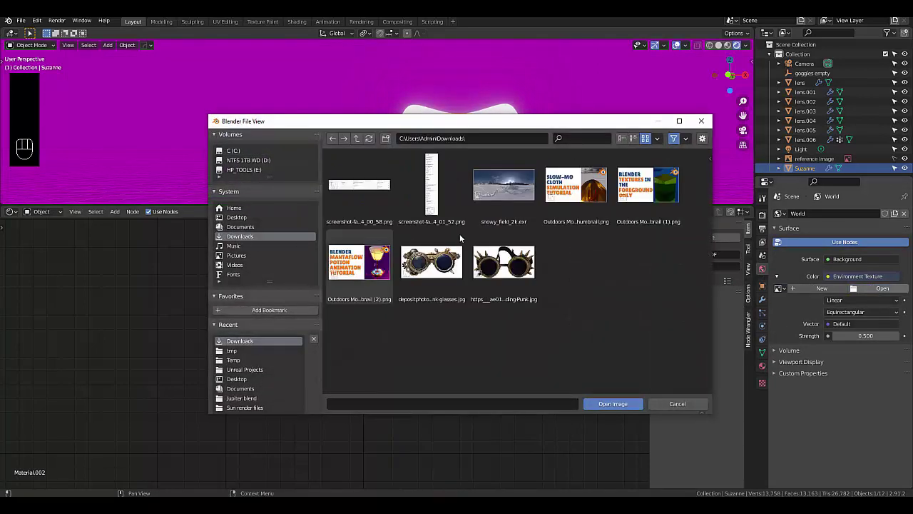
left_click(482, 197)
left_click(614, 404)
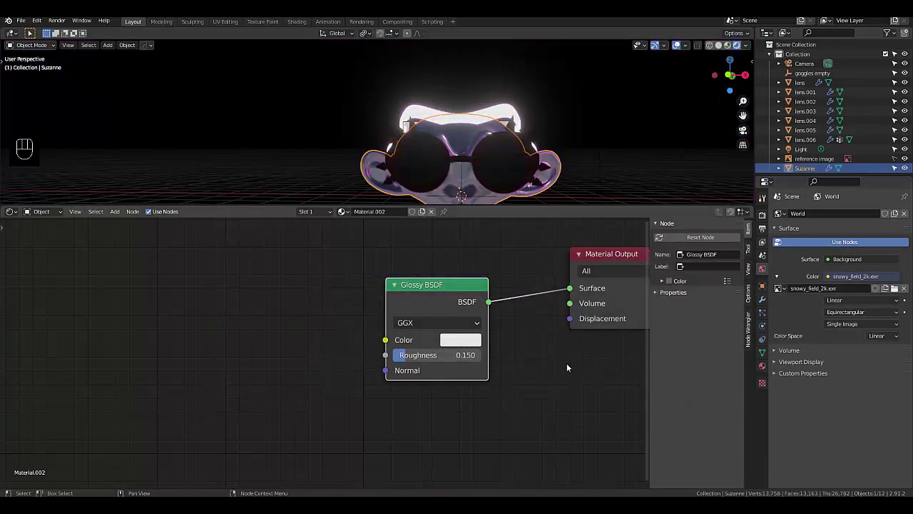
mouse_move(518, 144)
middle_mouse_down()
mouse_move(527, 143)
mouse_move(507, 174)
mouse_move(497, 135)
mouse_move(532, 114)
mouse_move(581, 116)
mouse_move(505, 136)
middle_mouse_up()
Step: Shrink the chrome Suzanne head to 0.927 and orbit to check its fit
scroll(508, 175, "up", 5)
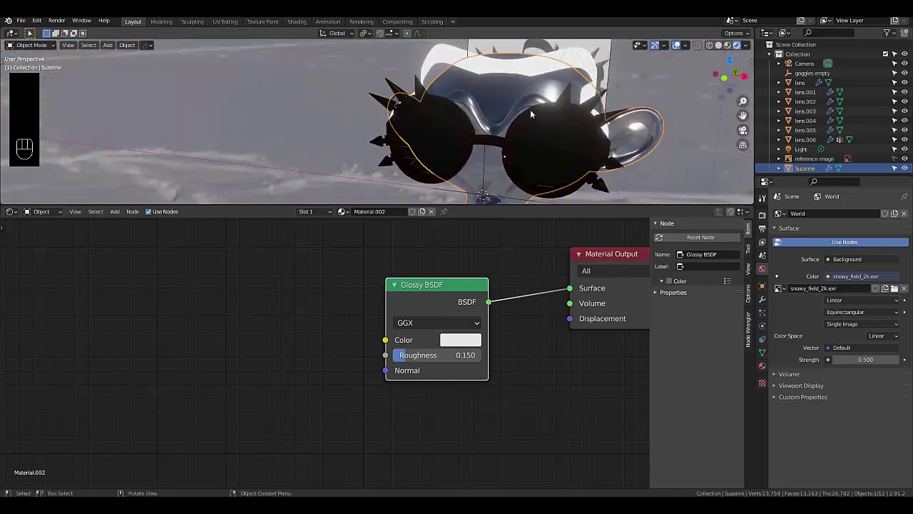
key("s")
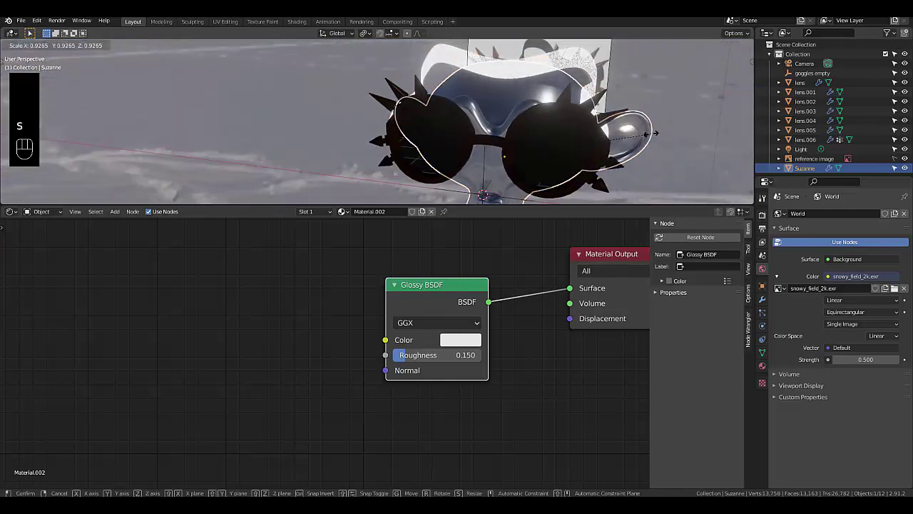
left_click(570, 157)
middle_click_drag(571, 157, 530, 152)
scroll(556, 112, "up", 2)
scroll(579, 134, "down", 2)
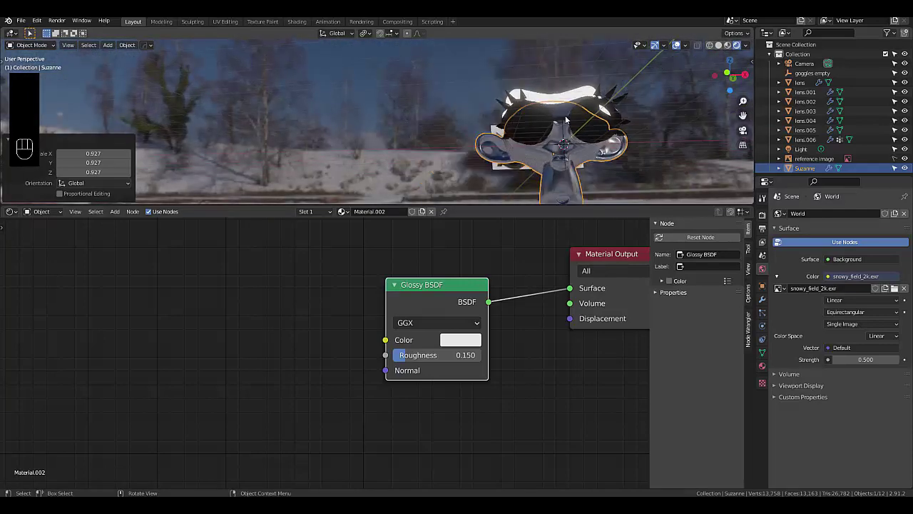
scroll(585, 112, "up", 4)
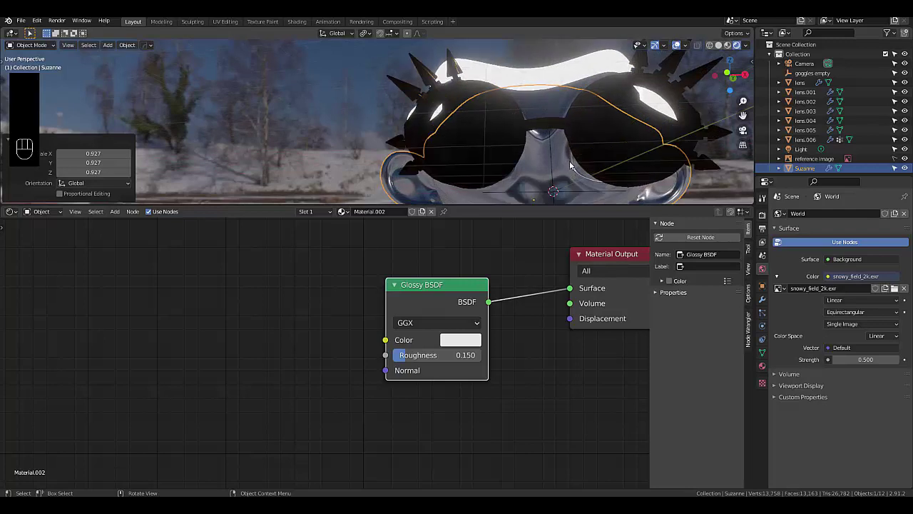
key("Tab")
scroll(507, 159, "down", 4)
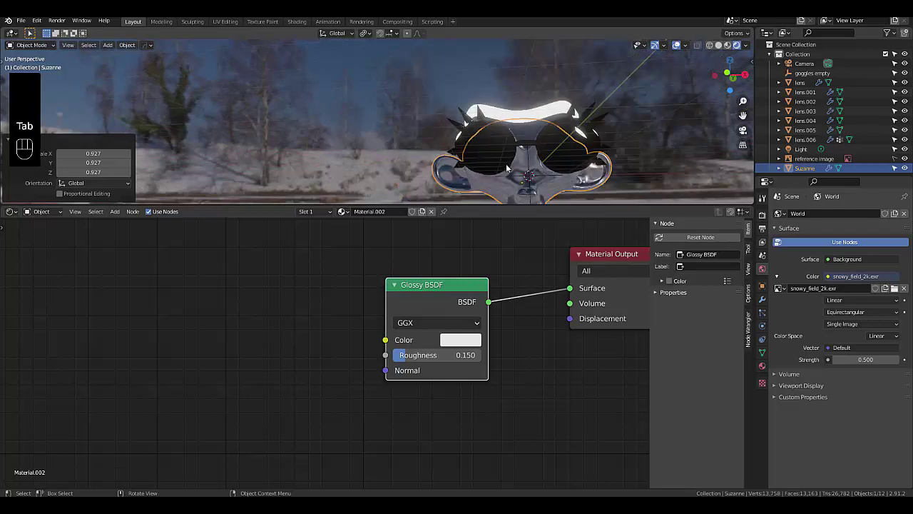
scroll(578, 144, "up", 6)
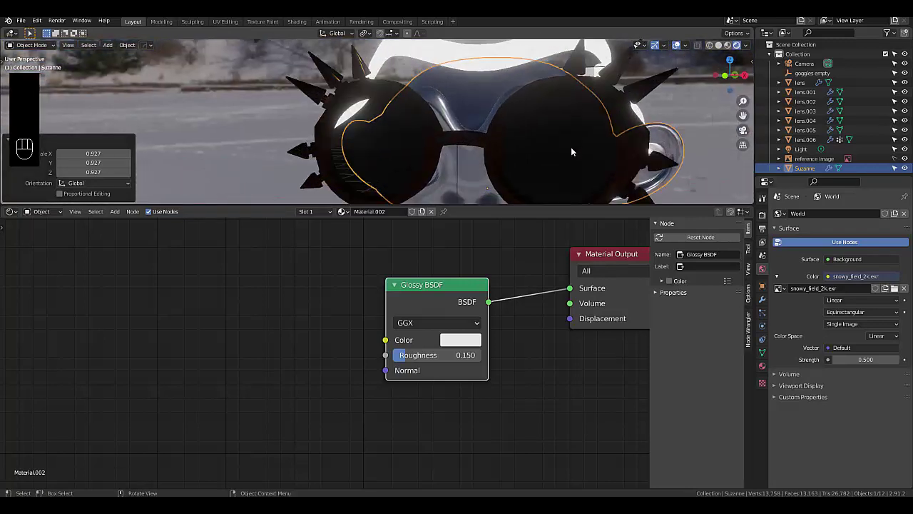
Step: Give the lens glass material Alpha Hashed shadows, backface culling and 0.1 m refraction depth
left_click(572, 150)
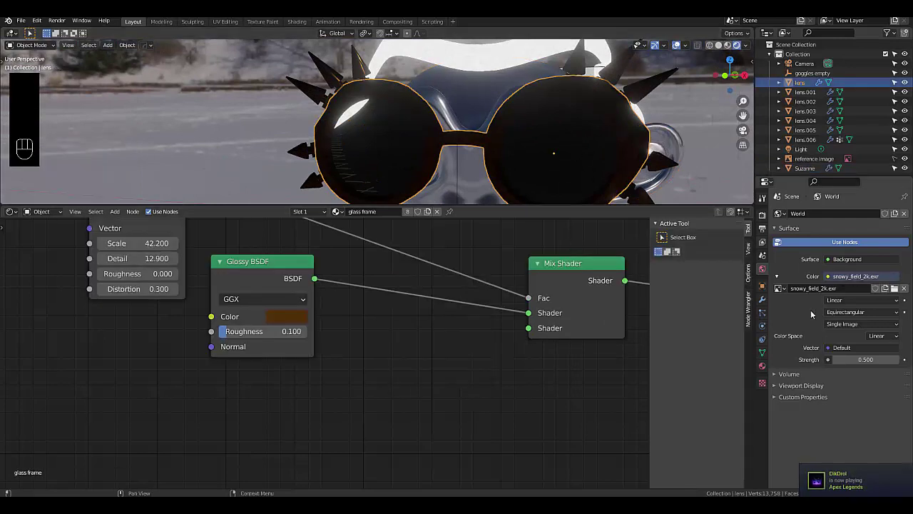
left_click(761, 366)
left_click(796, 226)
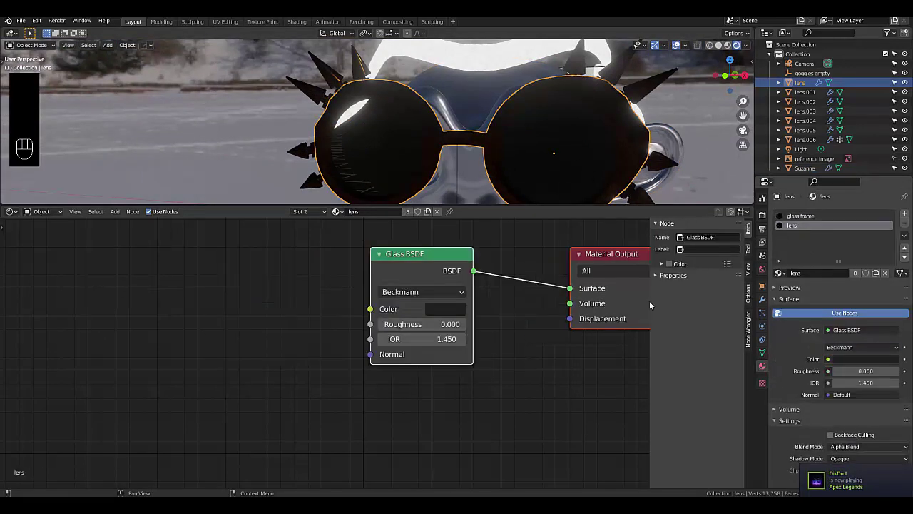
scroll(811, 382, "down", 2)
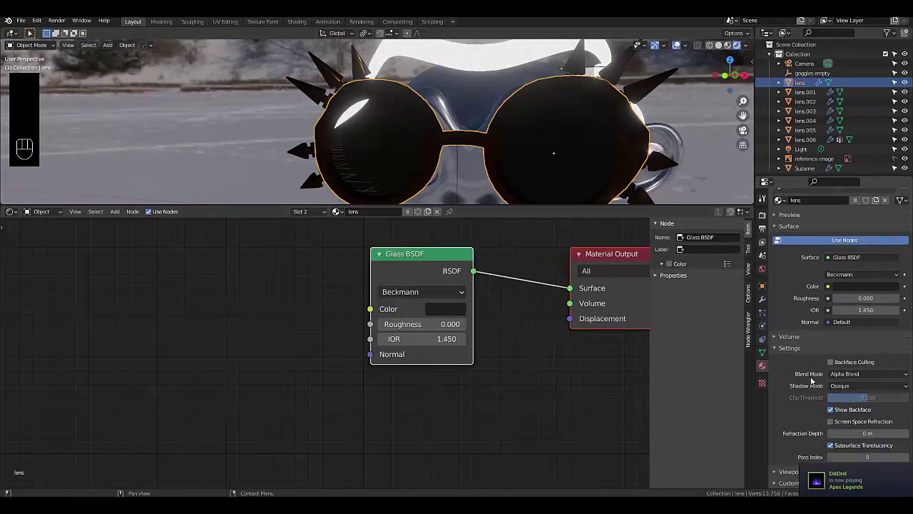
left_click(859, 385)
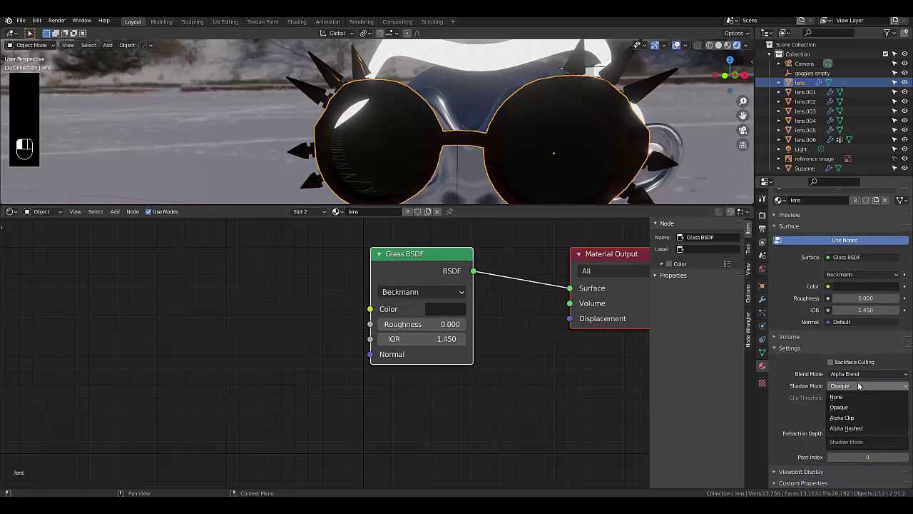
left_click(849, 428)
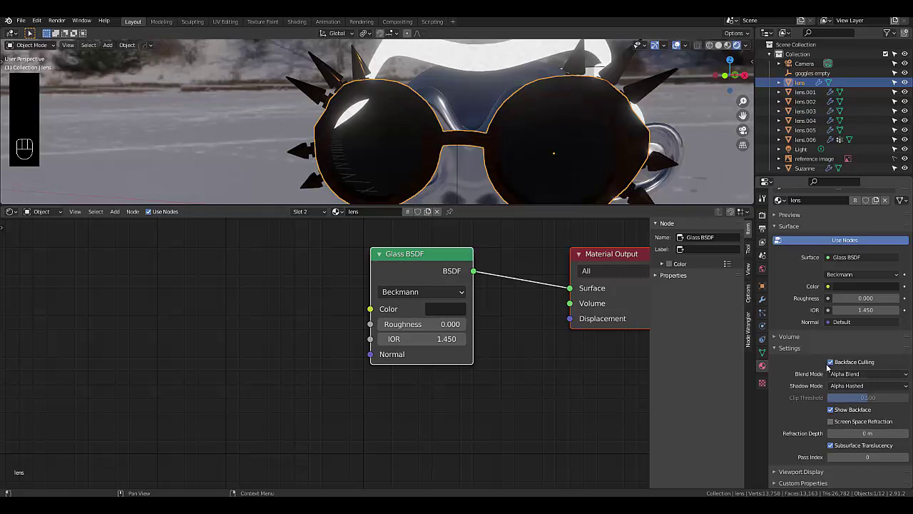
left_click(906, 433)
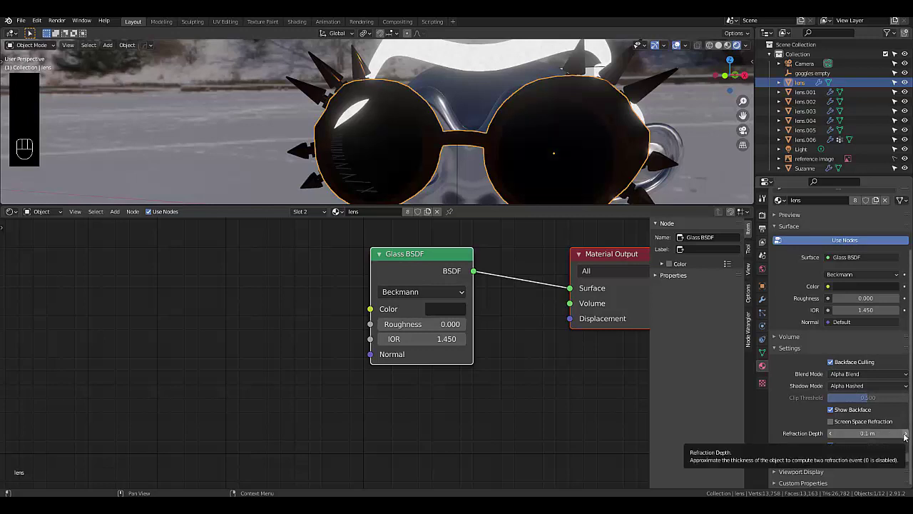
scroll(569, 179, "down", 3)
middle_click_drag(560, 188, 511, 187)
scroll(511, 186, "up", 2)
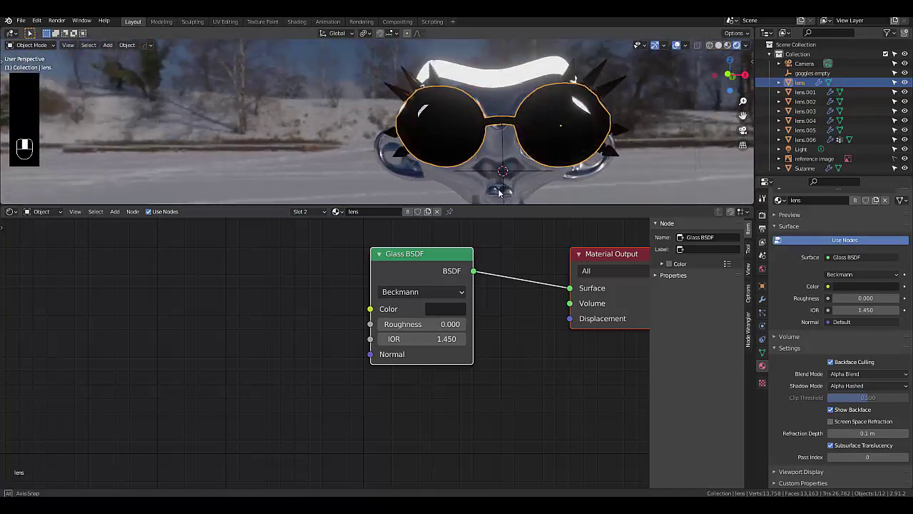
Step: Tint the lens Glass BSDF colour from trial green through orange to a dark amber, hex AB6E00
left_click(451, 311)
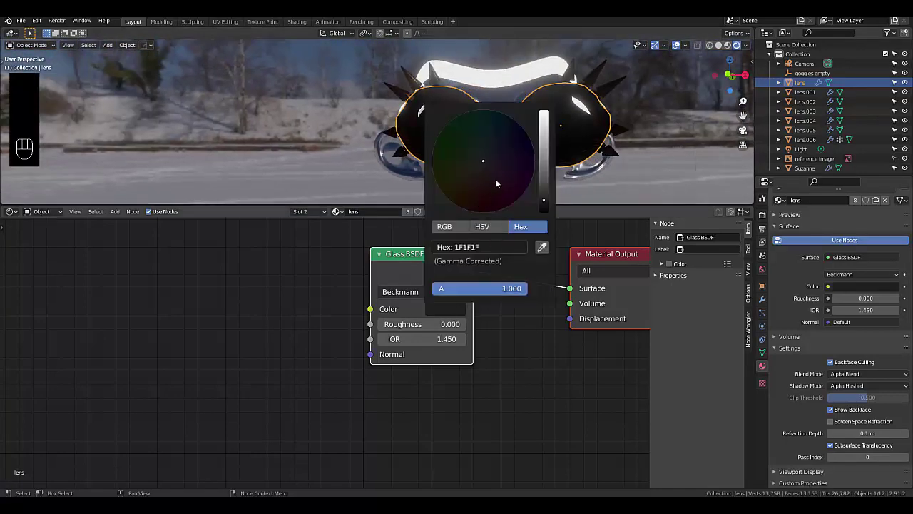
left_click(545, 161)
left_click(441, 141)
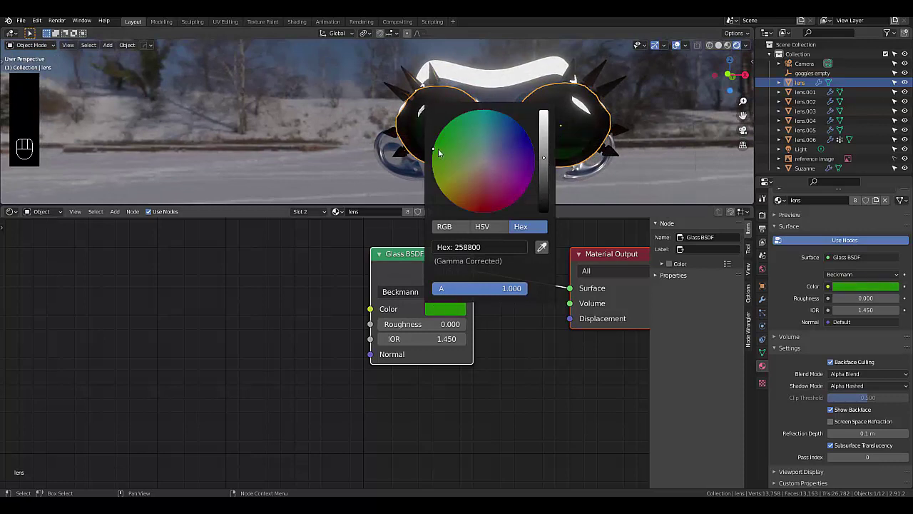
left_click(446, 308)
left_click_drag(476, 168, 457, 203)
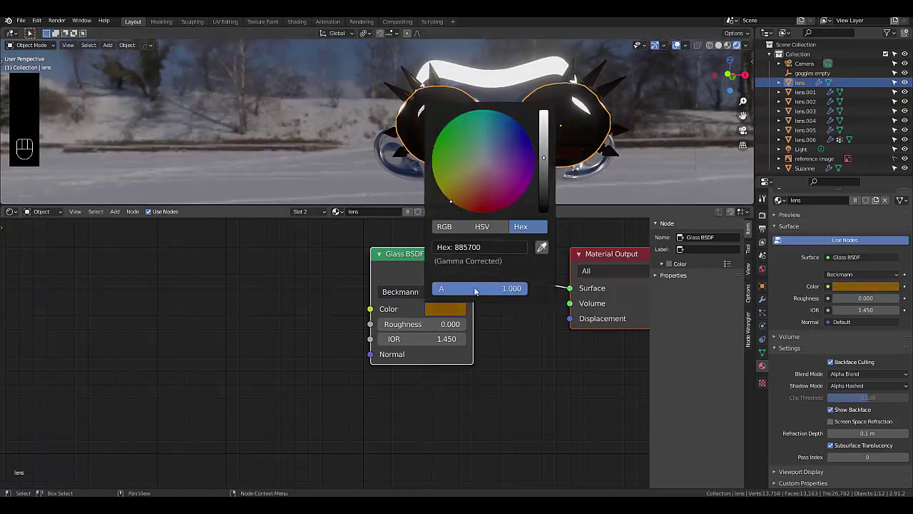
left_click(447, 310)
left_click_drag(547, 157, 544, 111)
middle_click_drag(428, 154, 478, 150)
scroll(480, 146, "up", 2)
left_click(447, 314)
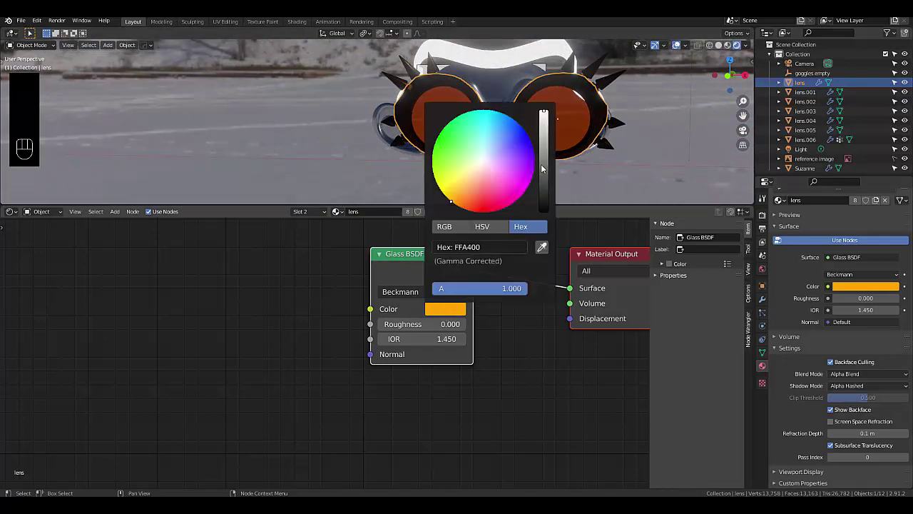
left_click_drag(543, 169, 544, 143)
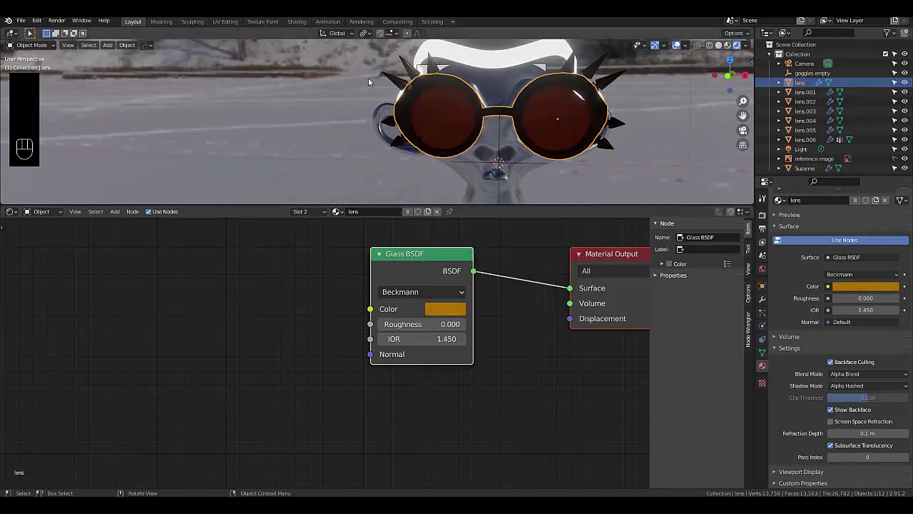
Step: Orbit and zoom around the goggled Suzanne to inspect the refracting amber lenses from several angles
middle_click_drag(368, 77, 497, 148)
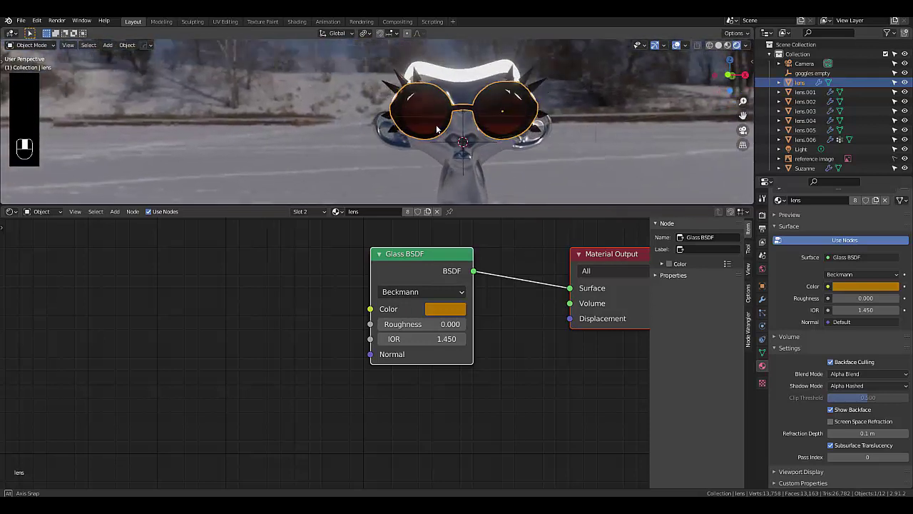
middle_click_drag(438, 129, 445, 129)
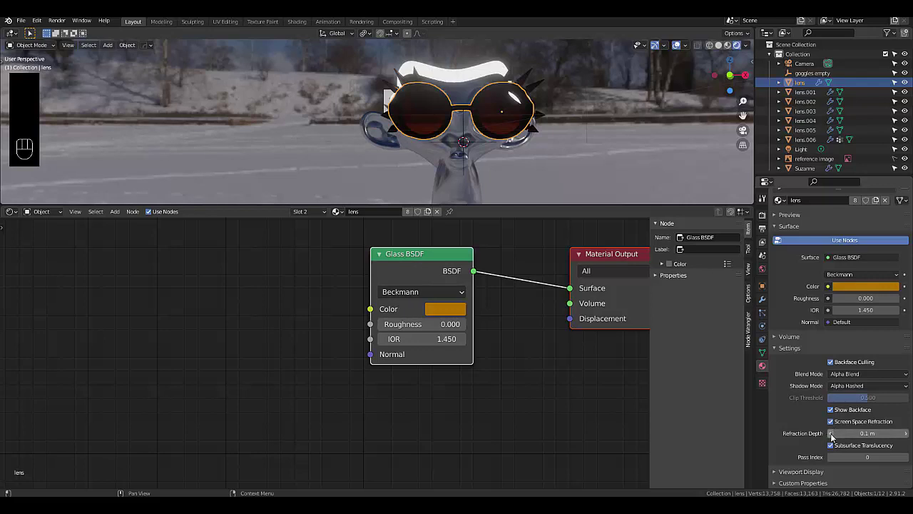
scroll(509, 132, "up", 3)
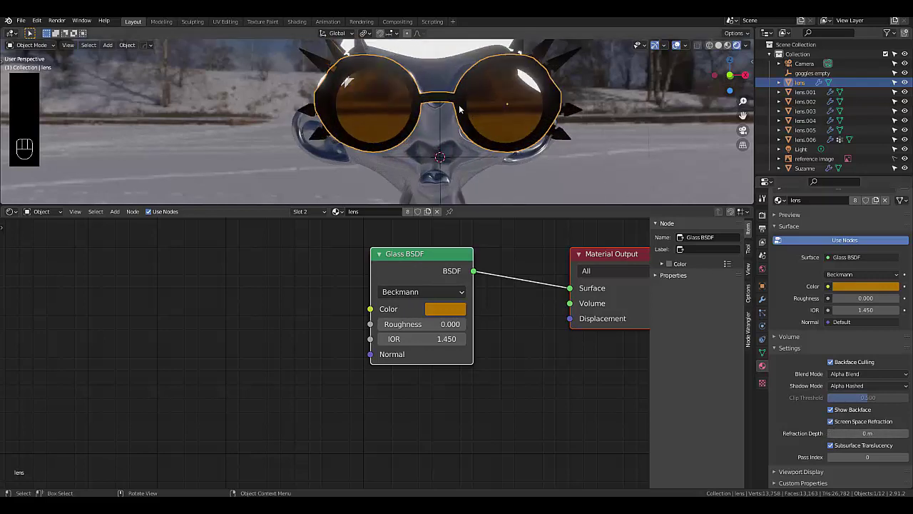
middle_click_drag(509, 132, 569, 202)
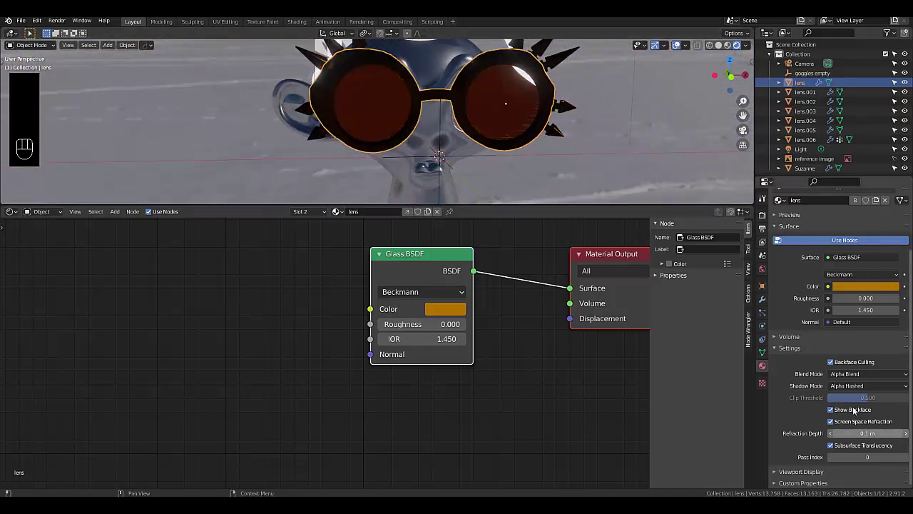
scroll(417, 103, "down", 3)
middle_click_drag(417, 103, 528, 171)
scroll(436, 186, "down", 1)
scroll(427, 137, "down", 2)
scroll(427, 137, "up", 3)
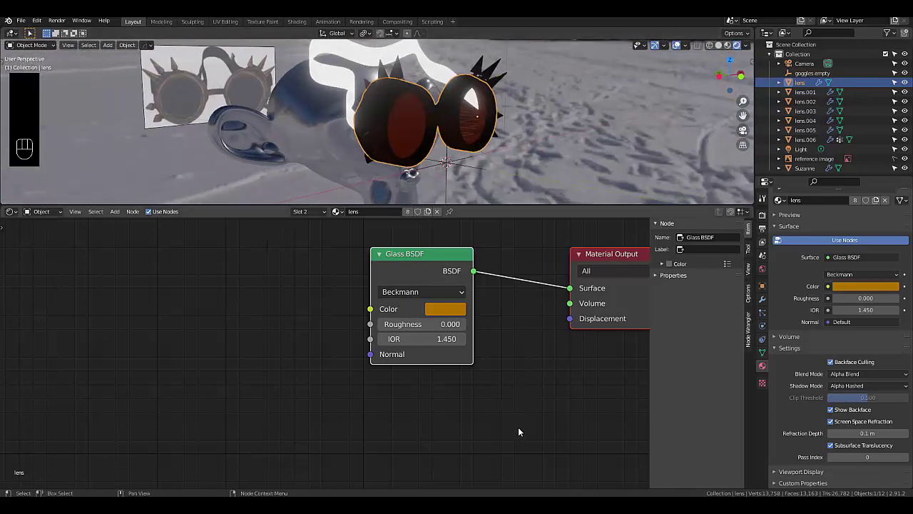